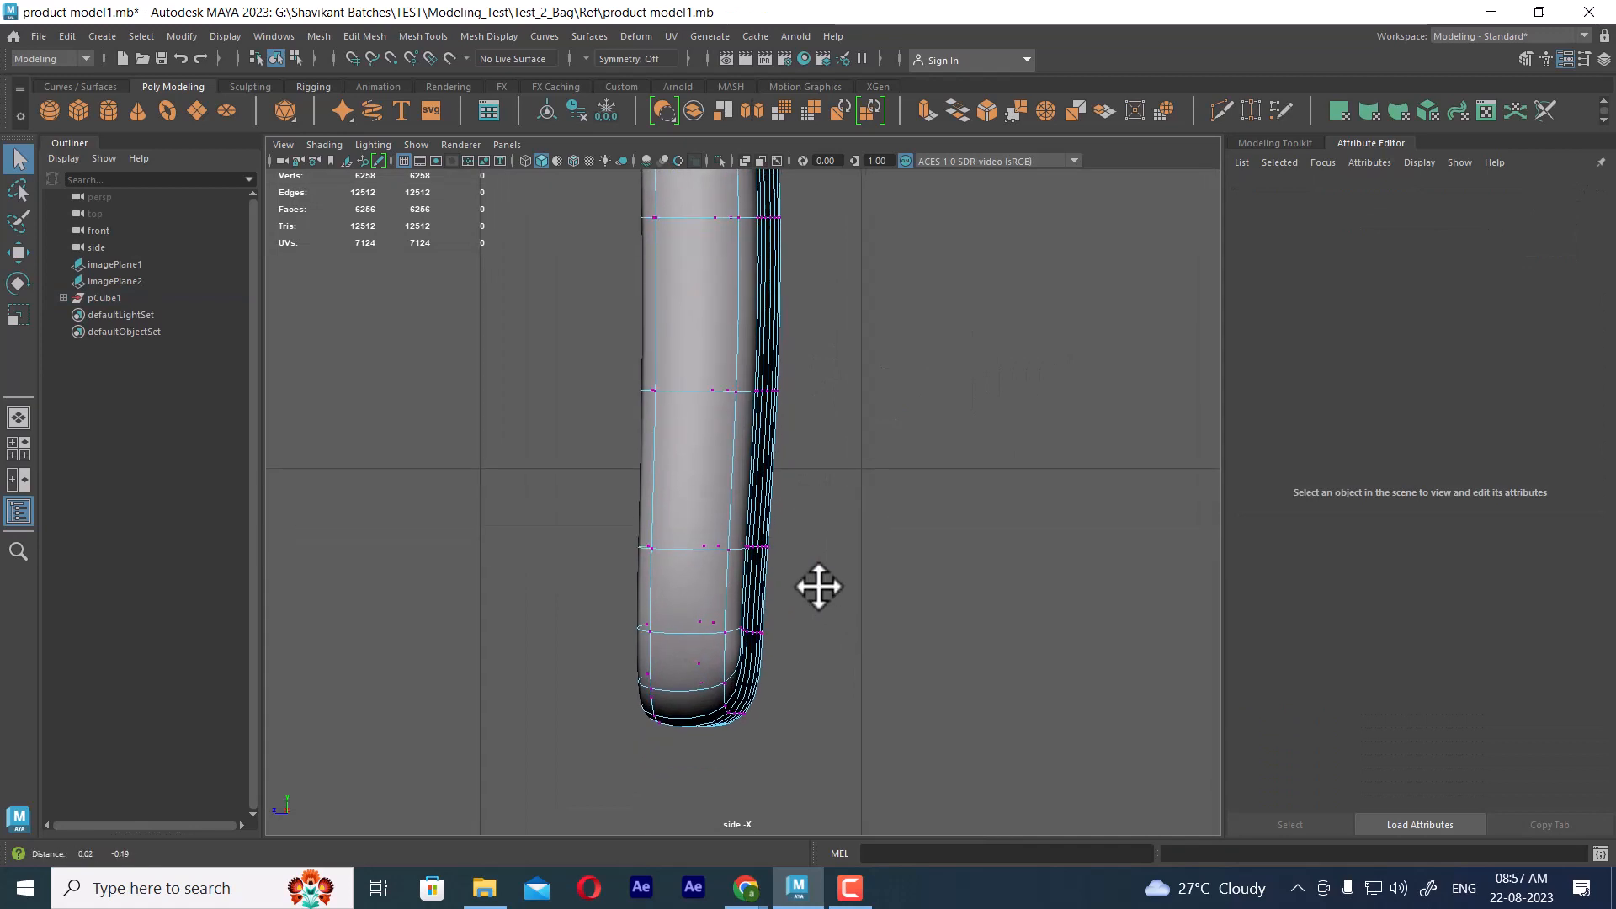
Leave vertex editing of the bag panel in the side view and bring the whole panel into the perspective view
alt+right_drag(818, 581, 844, 666)
drag(828, 521, 750, 566)
key(w)
right_drag(746, 387, 917, 288)
click(917, 288)
key(space)
drag(896, 599, 969, 589)
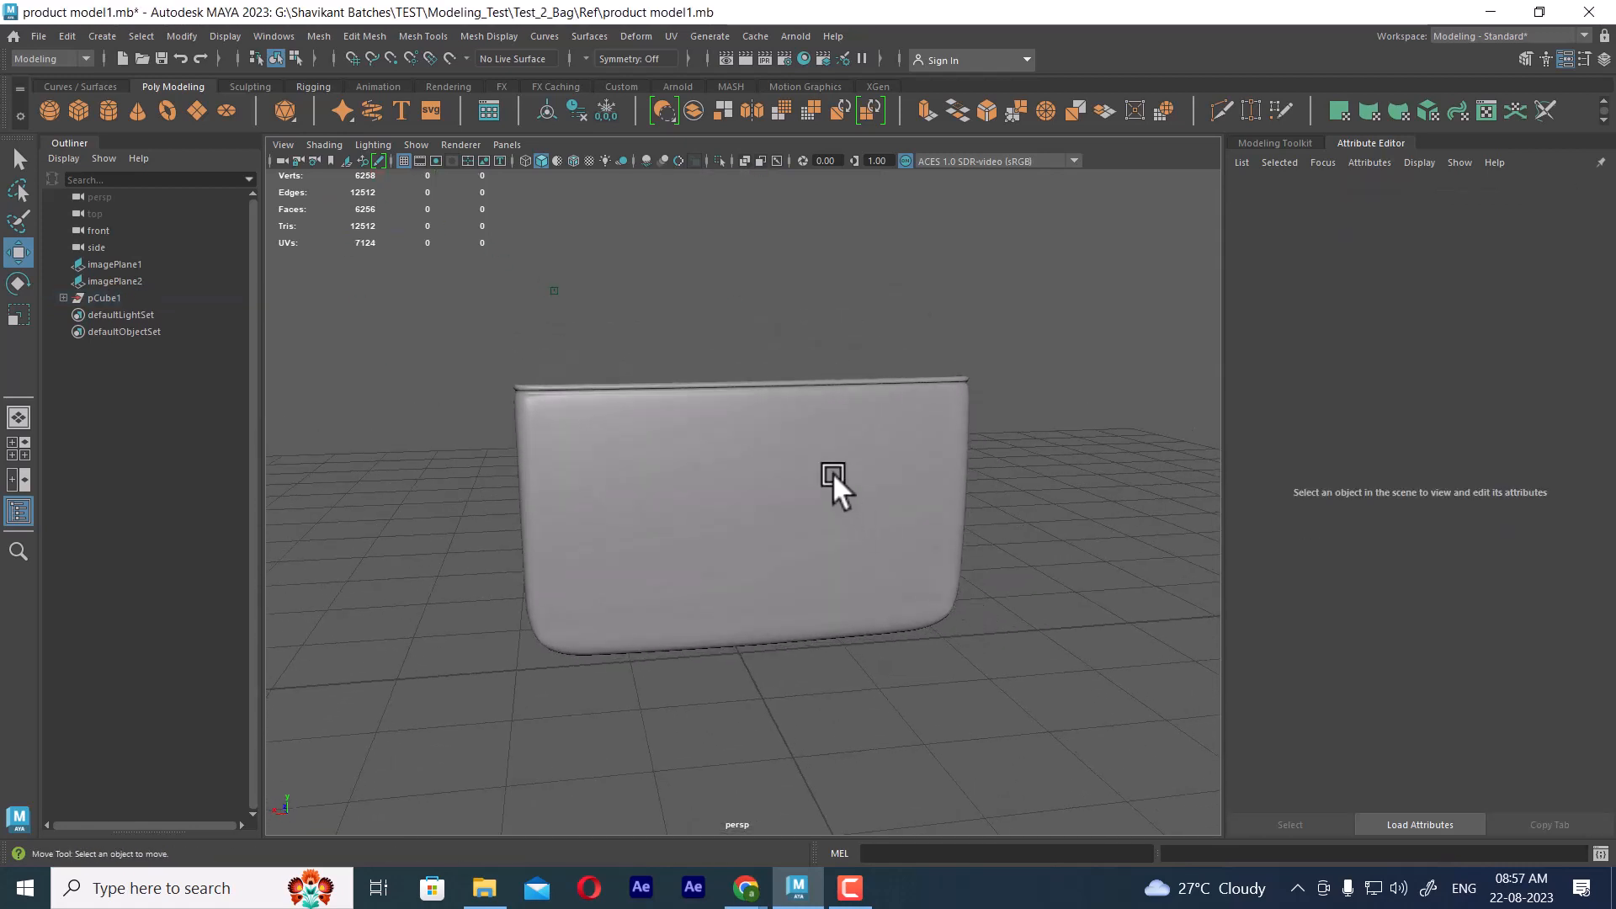
Select the bag's front panel, make the layer1 reference images visible, and check the panel against the front reference in the front view
click(832, 473)
click(1603, 59)
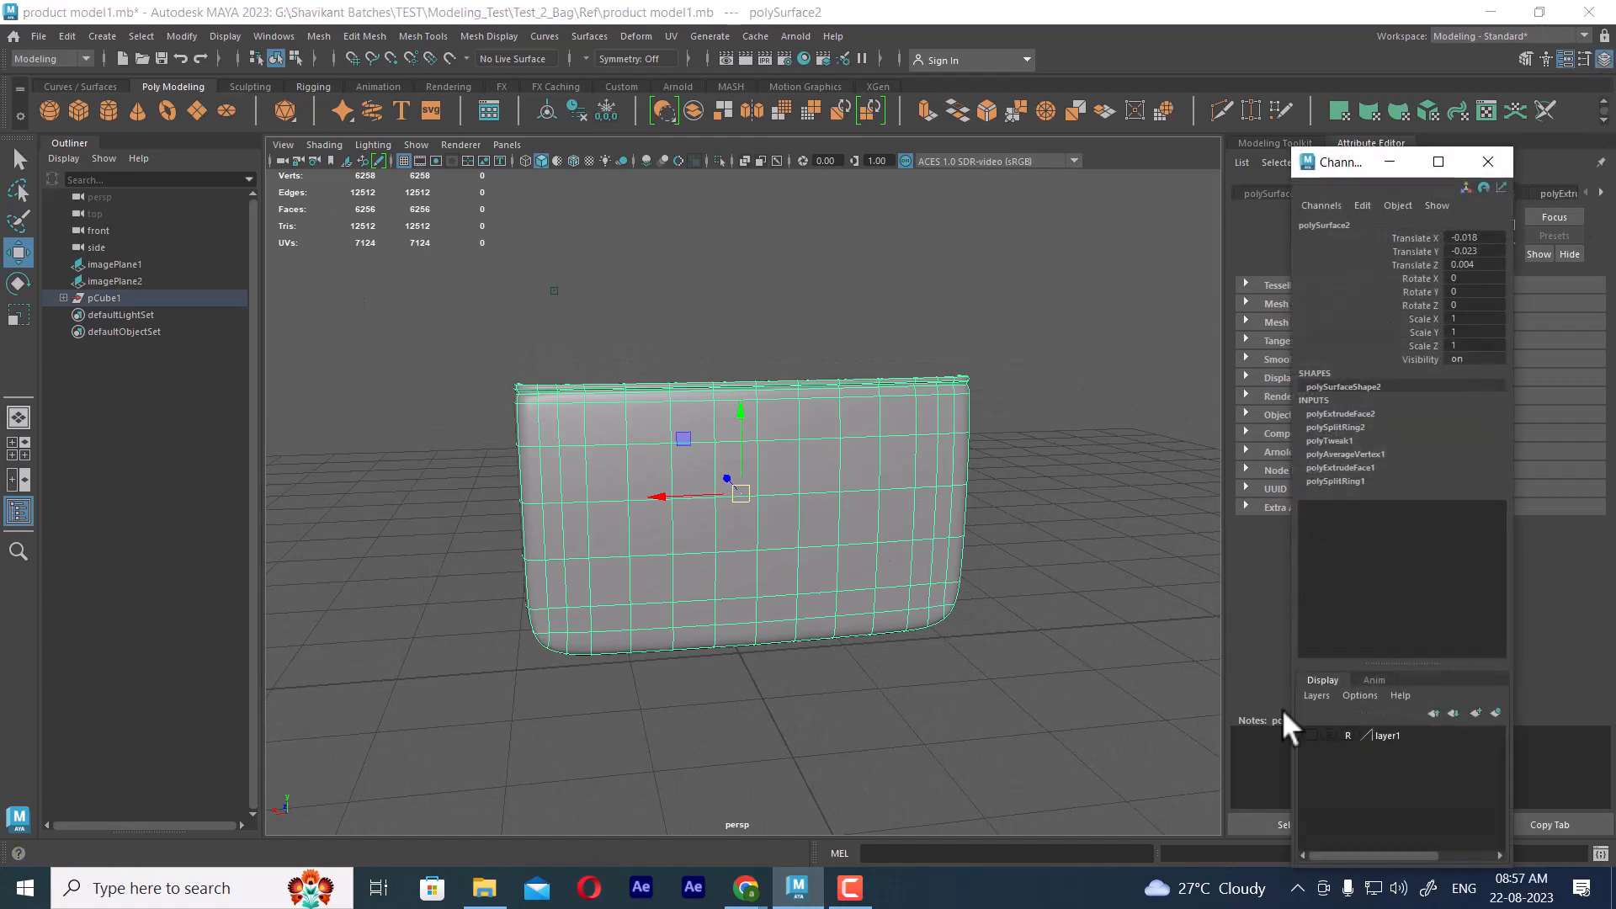
click(1309, 734)
alt+right_drag(901, 479, 927, 593)
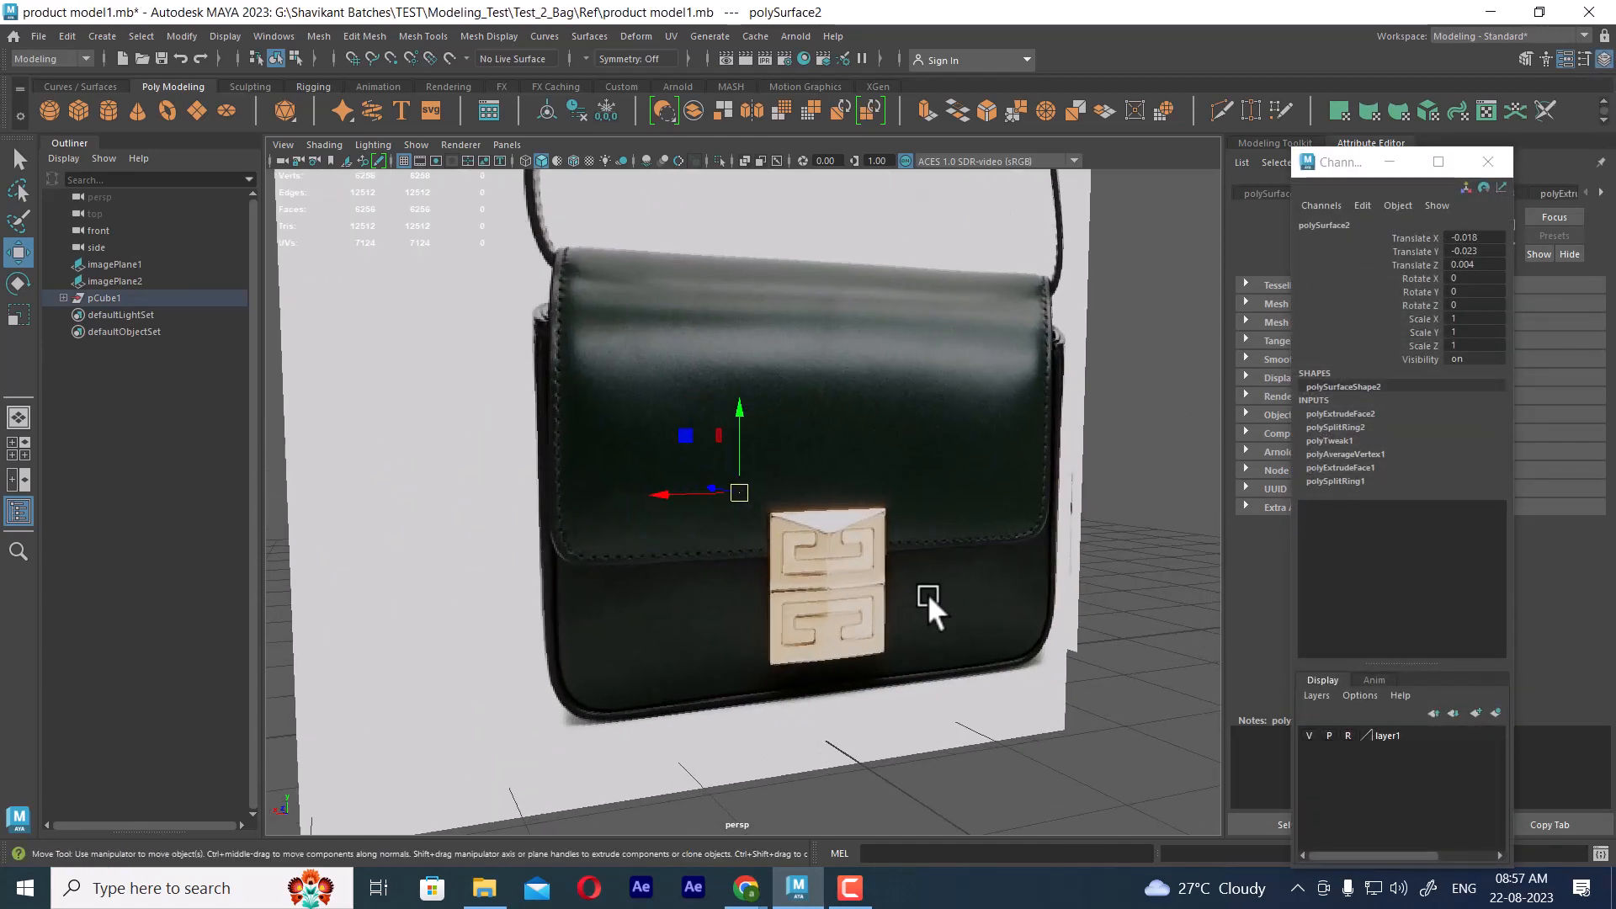
alt+drag(927, 594, 946, 586)
alt+right_drag(946, 585, 813, 527)
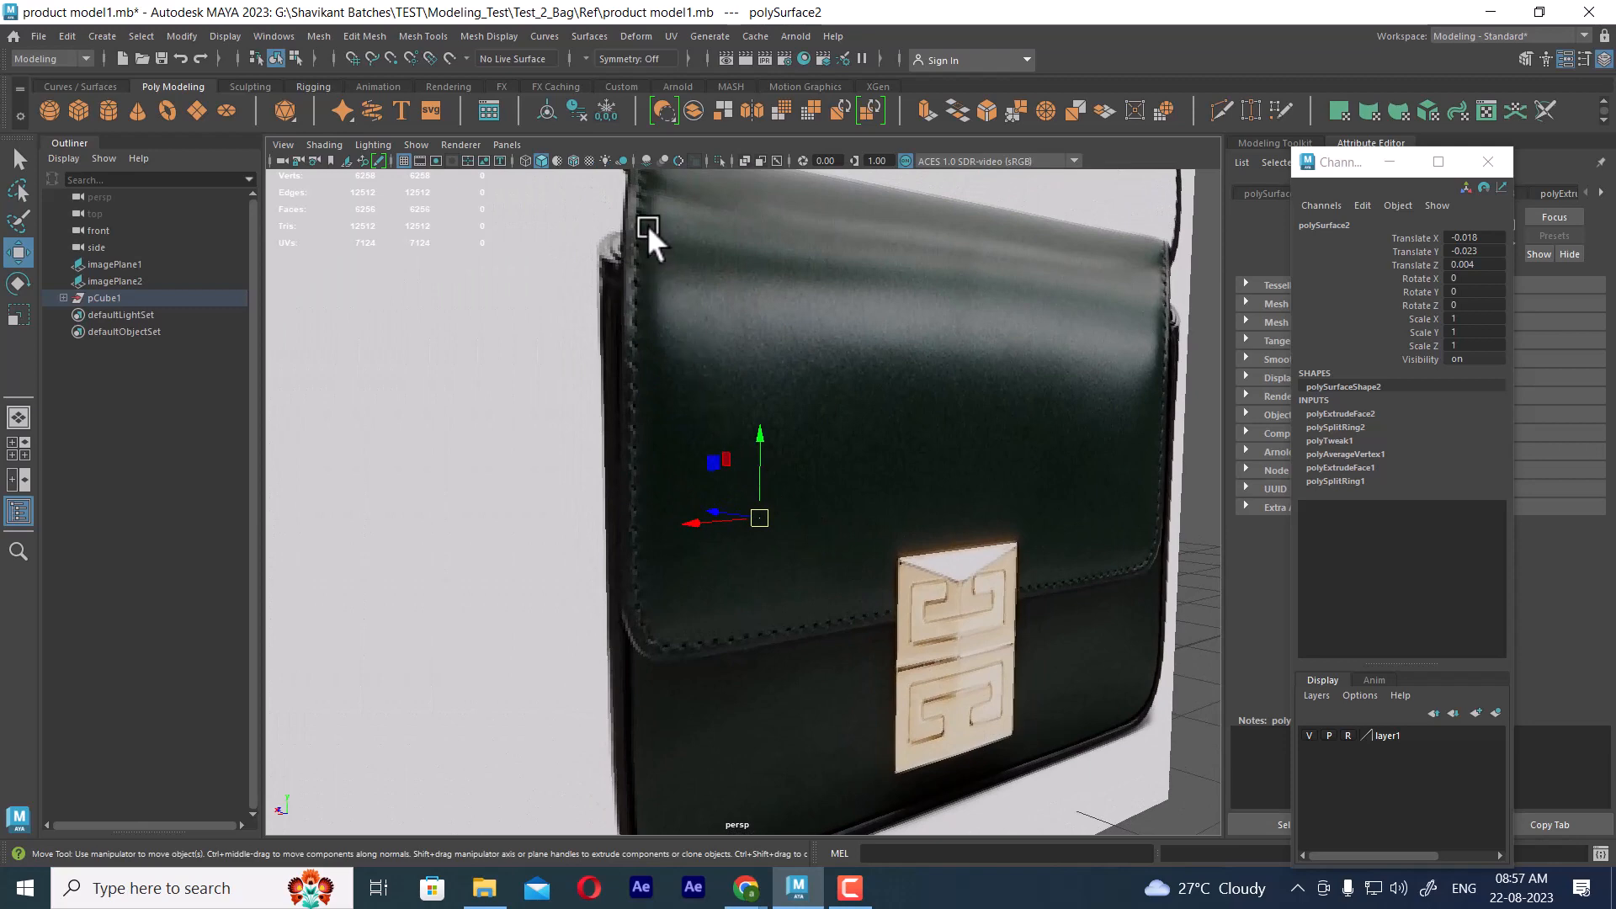
key(space)
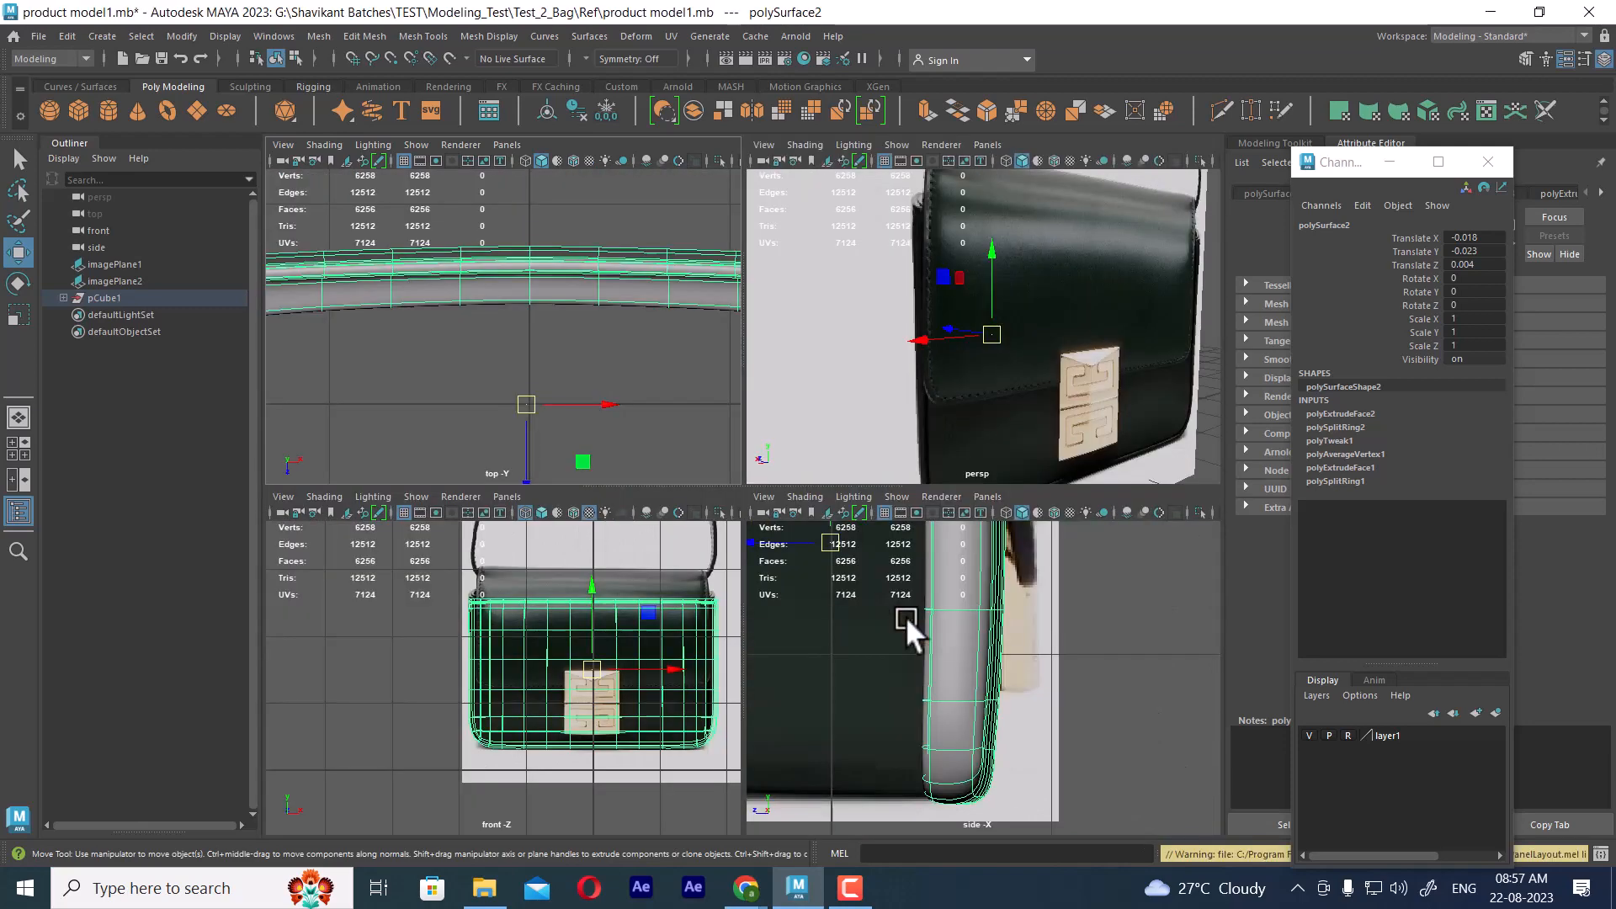
alt+right_drag(591, 684, 558, 675)
key(space)
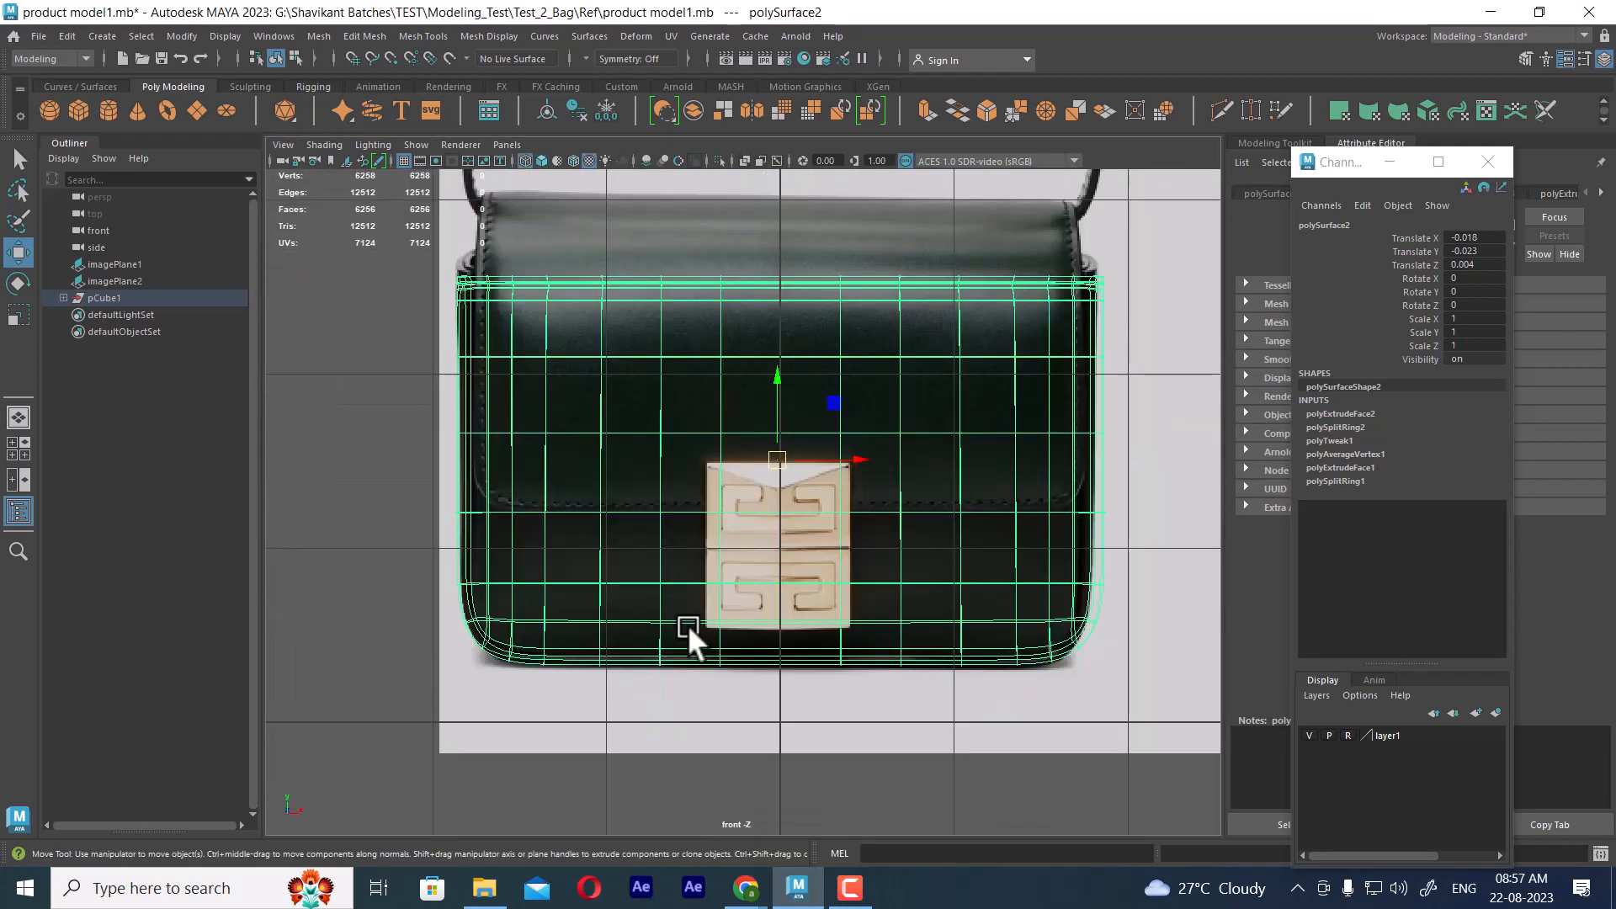
alt+right_drag(687, 627, 558, 421)
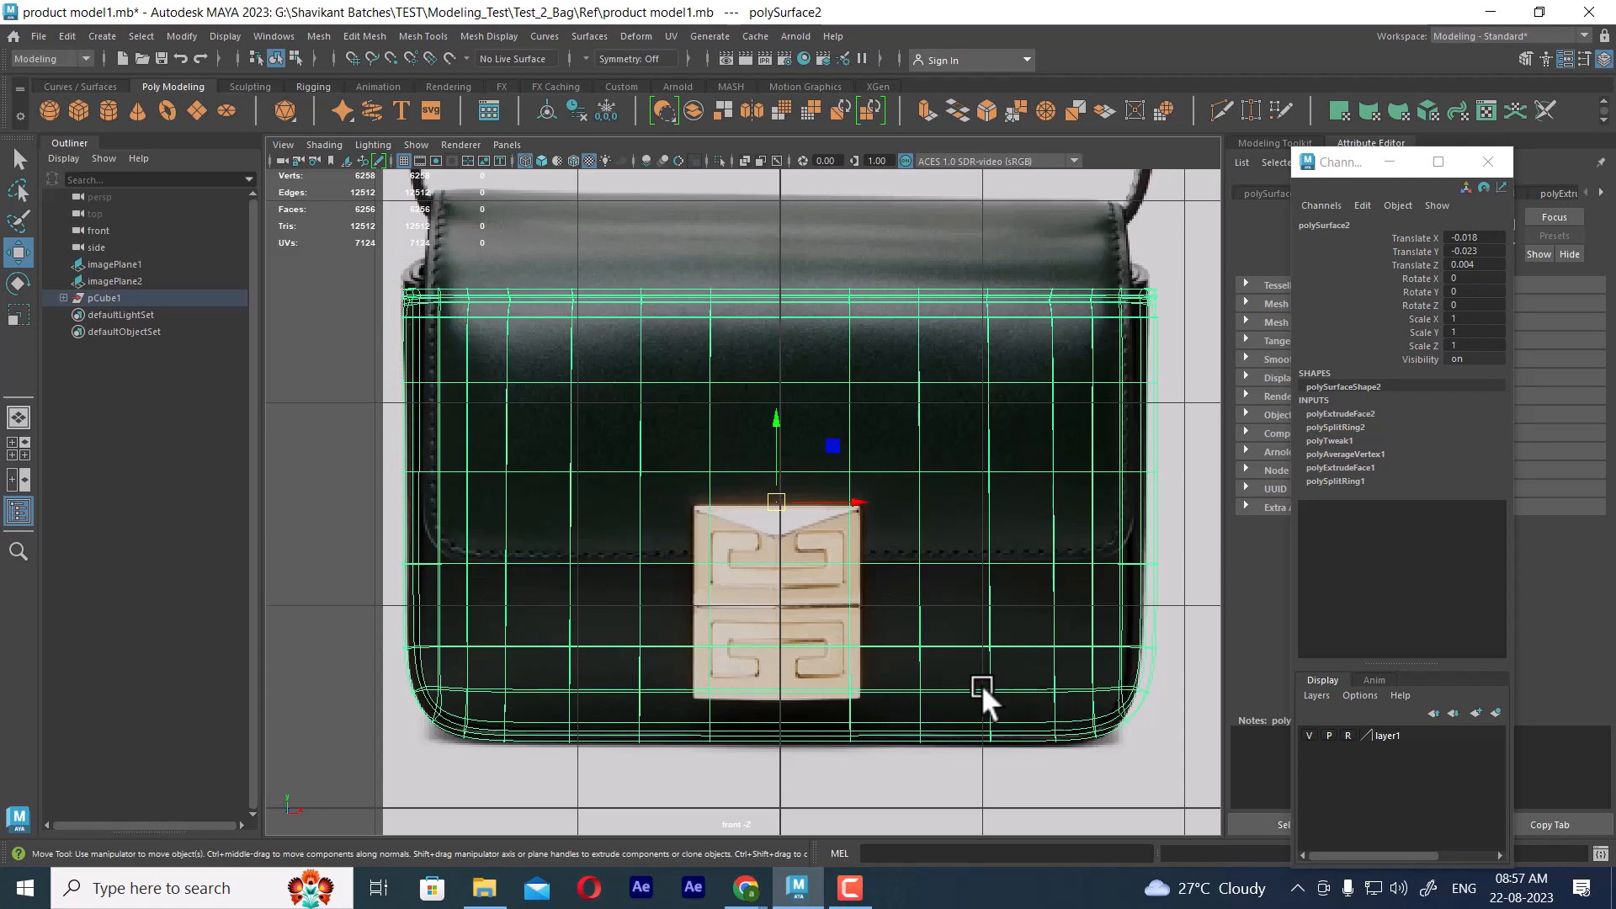
Open Ref (1).jpg from the Ref folder in ACDSee Quick View, reduce its window to a floating size, and return to Maya
click(483, 888)
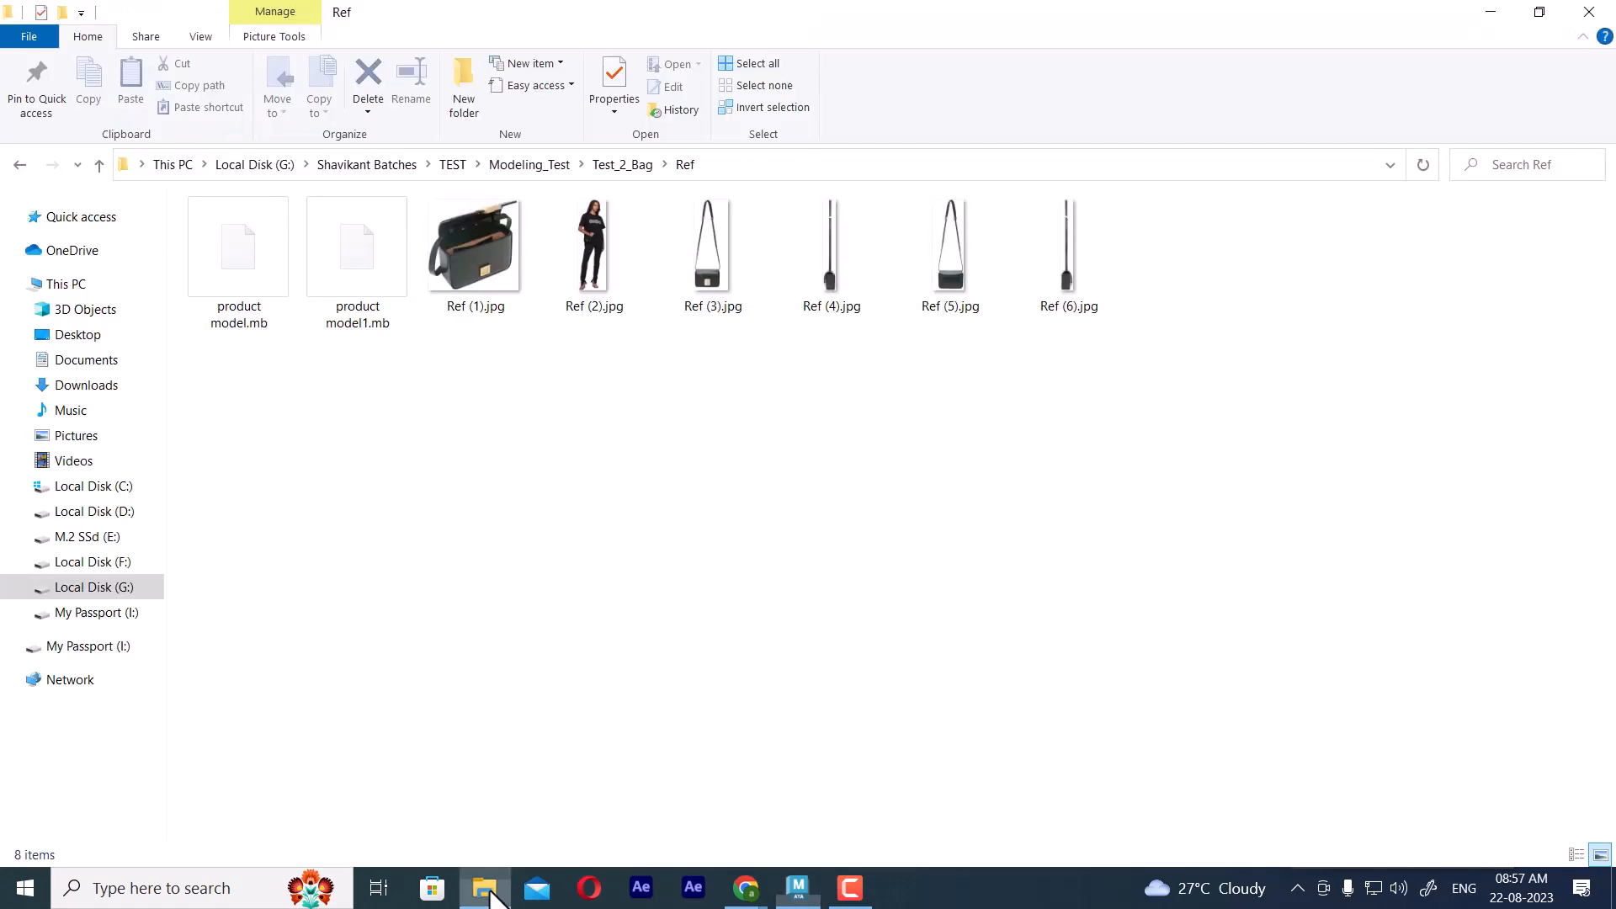
click(483, 244)
right_click(483, 244)
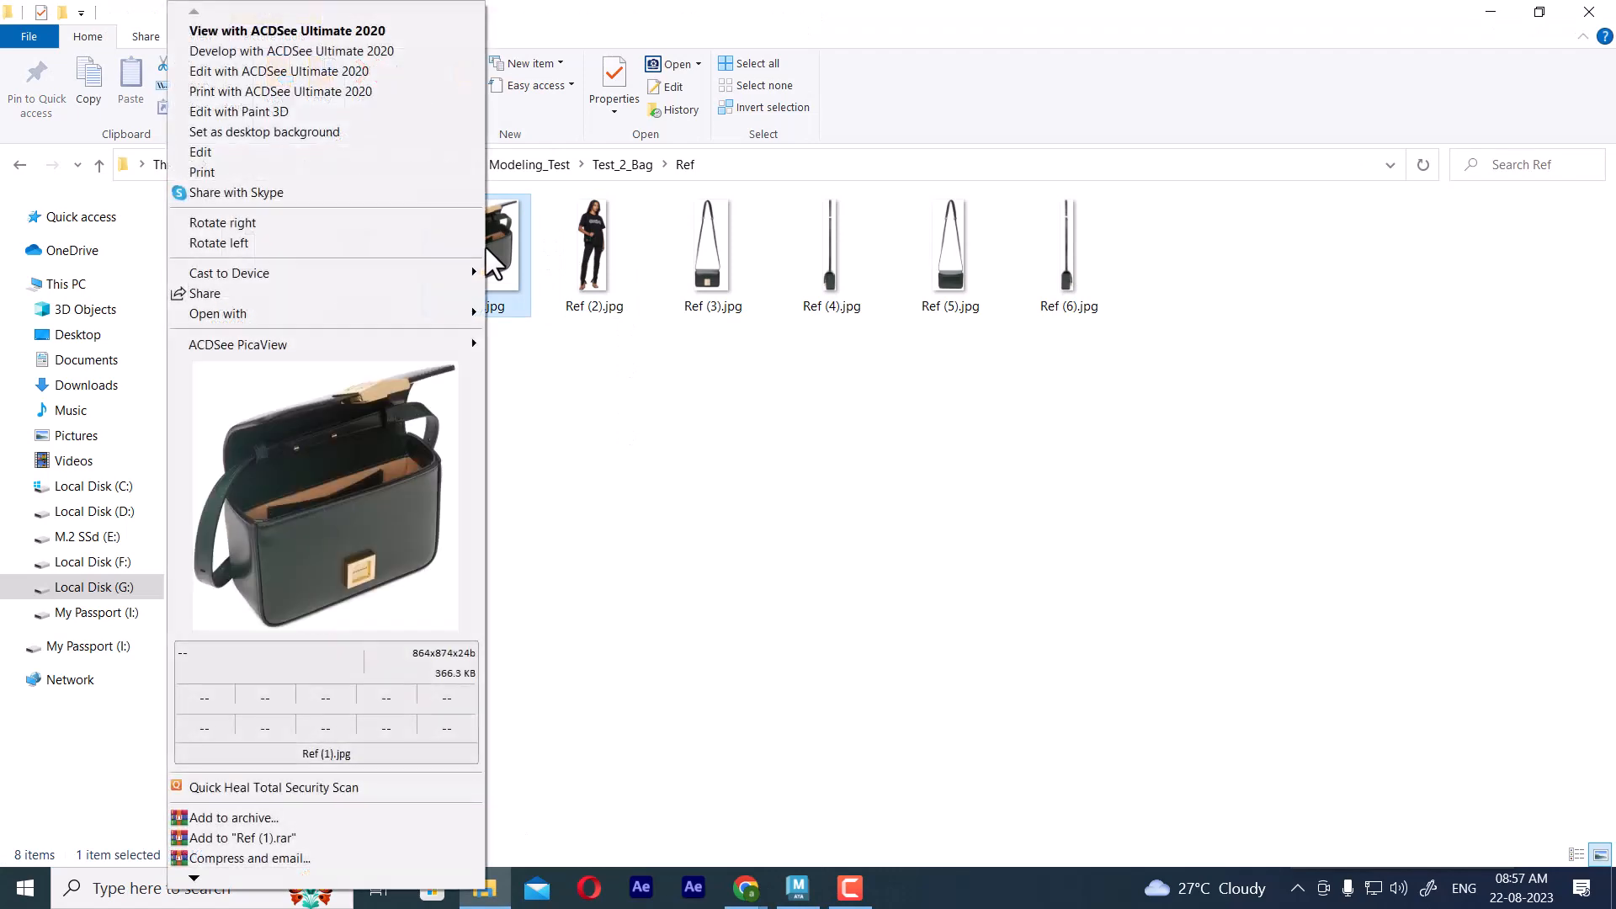
click(384, 452)
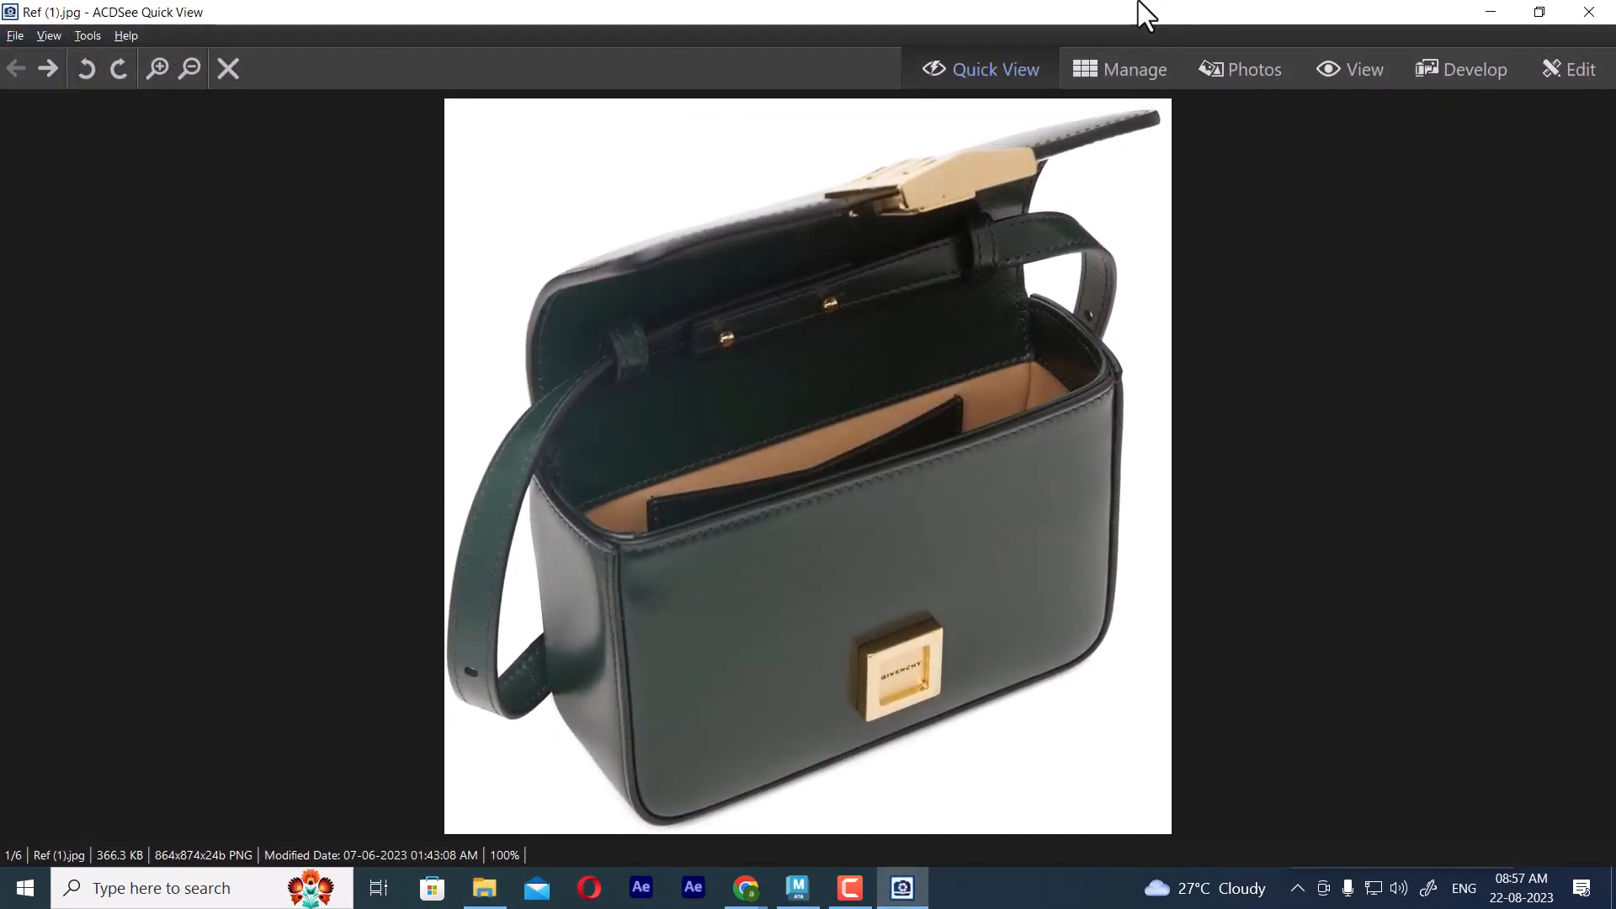
double_click(1137, 7)
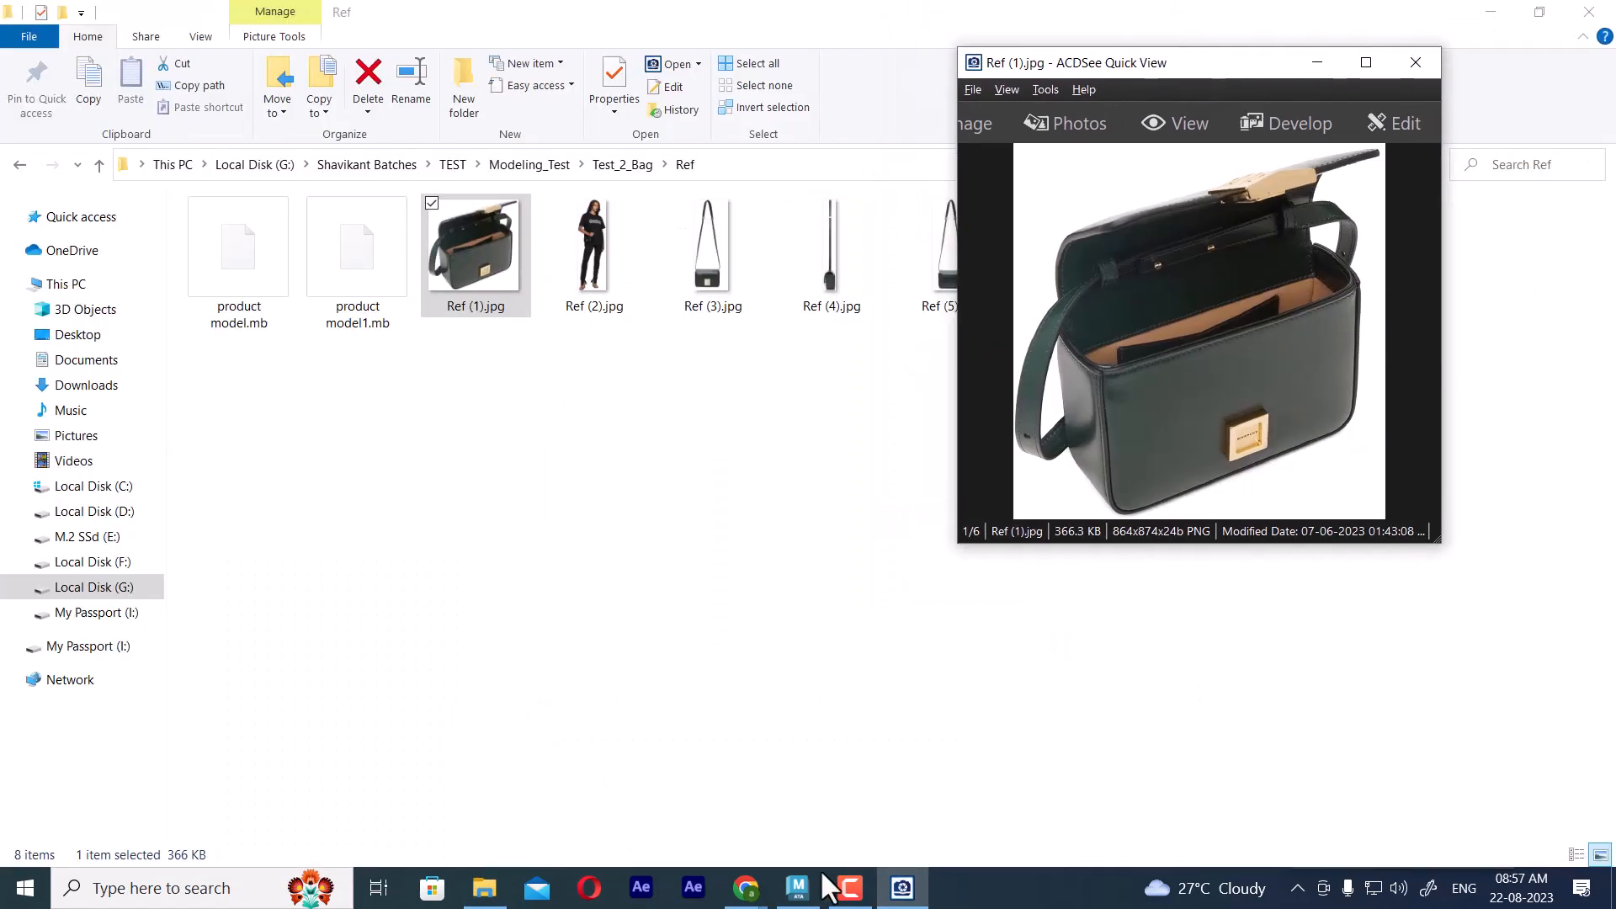
click(798, 888)
Examine the bag's upper side corner in Ref (1).jpg against the panel's end in the perspective and top views
key(space)
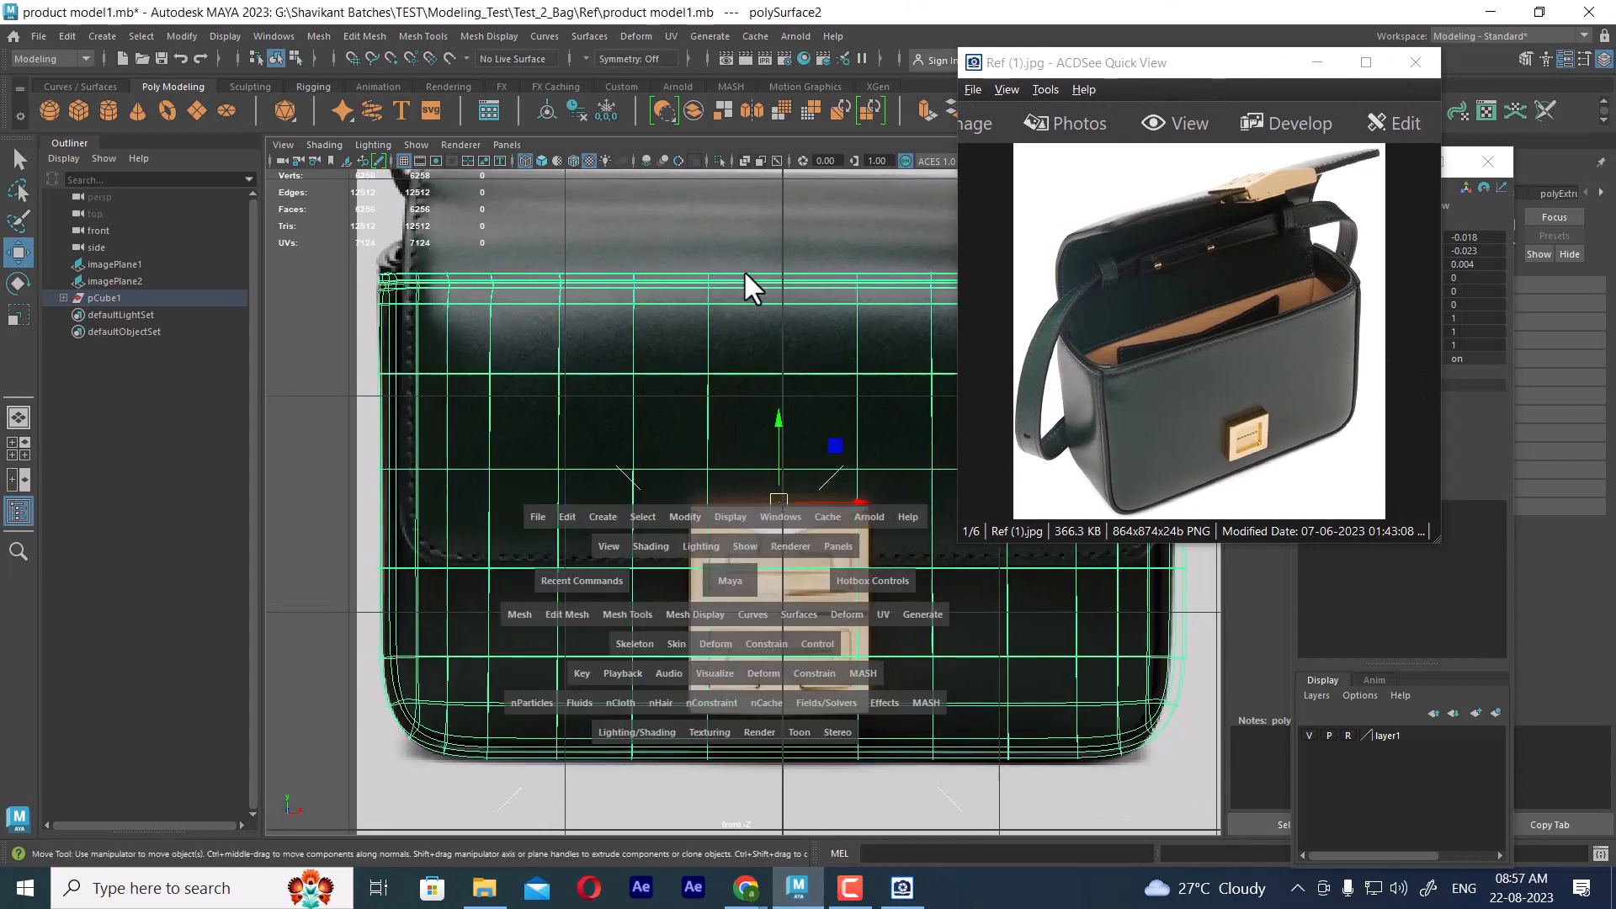
click(744, 269)
alt+drag(779, 493, 746, 483)
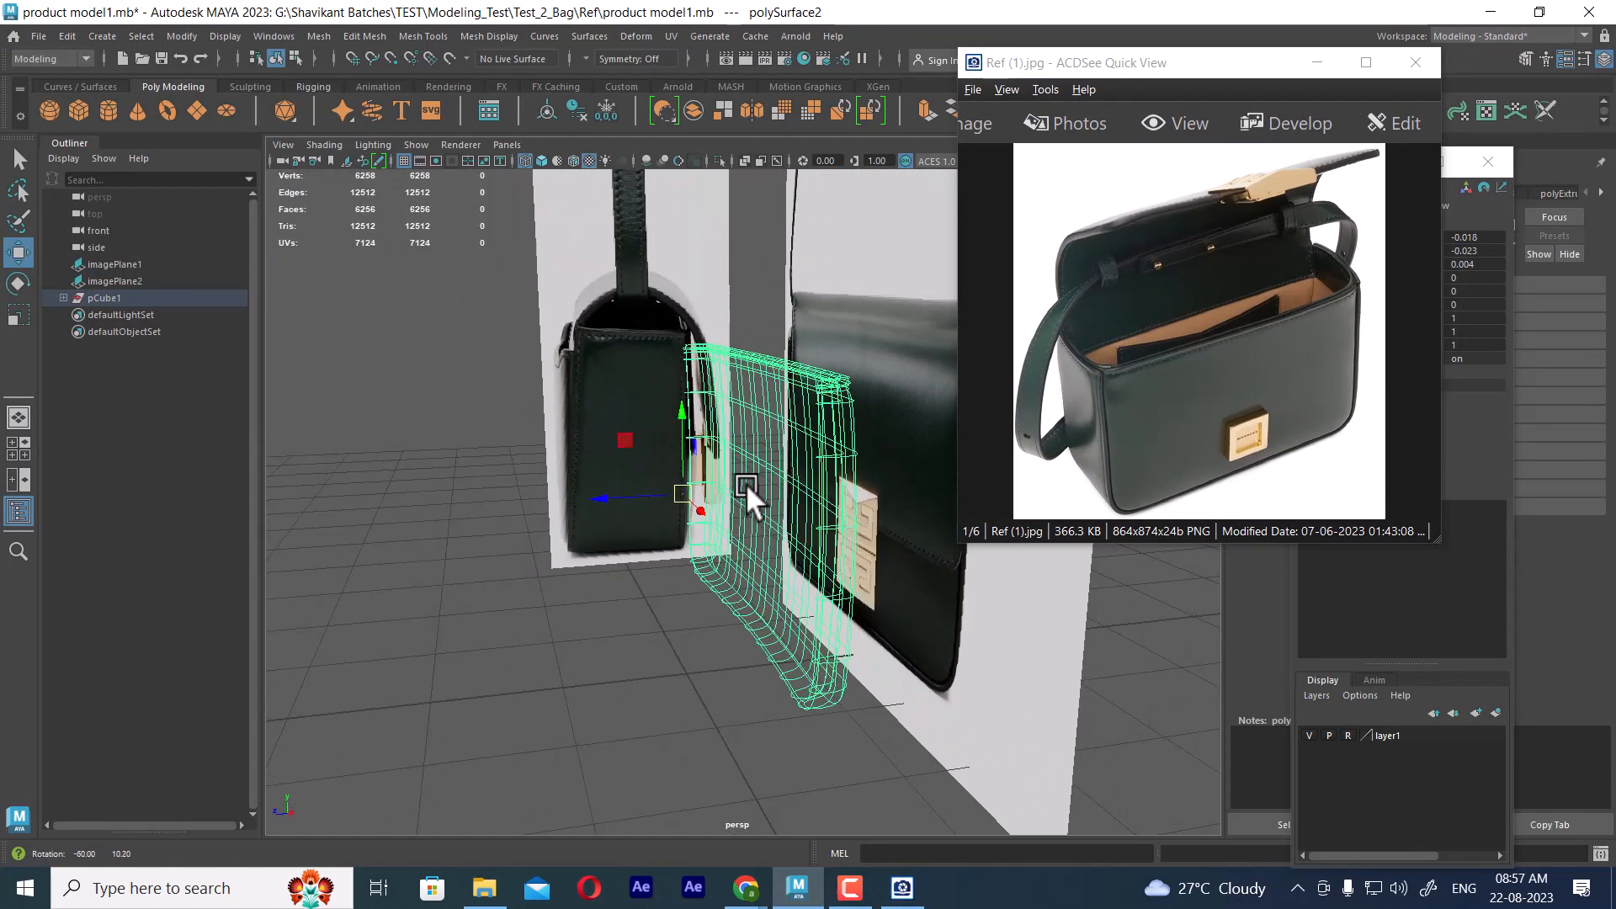
click(1200, 386)
scroll(1200, 386, up, 1)
scroll(1200, 386, up, 2)
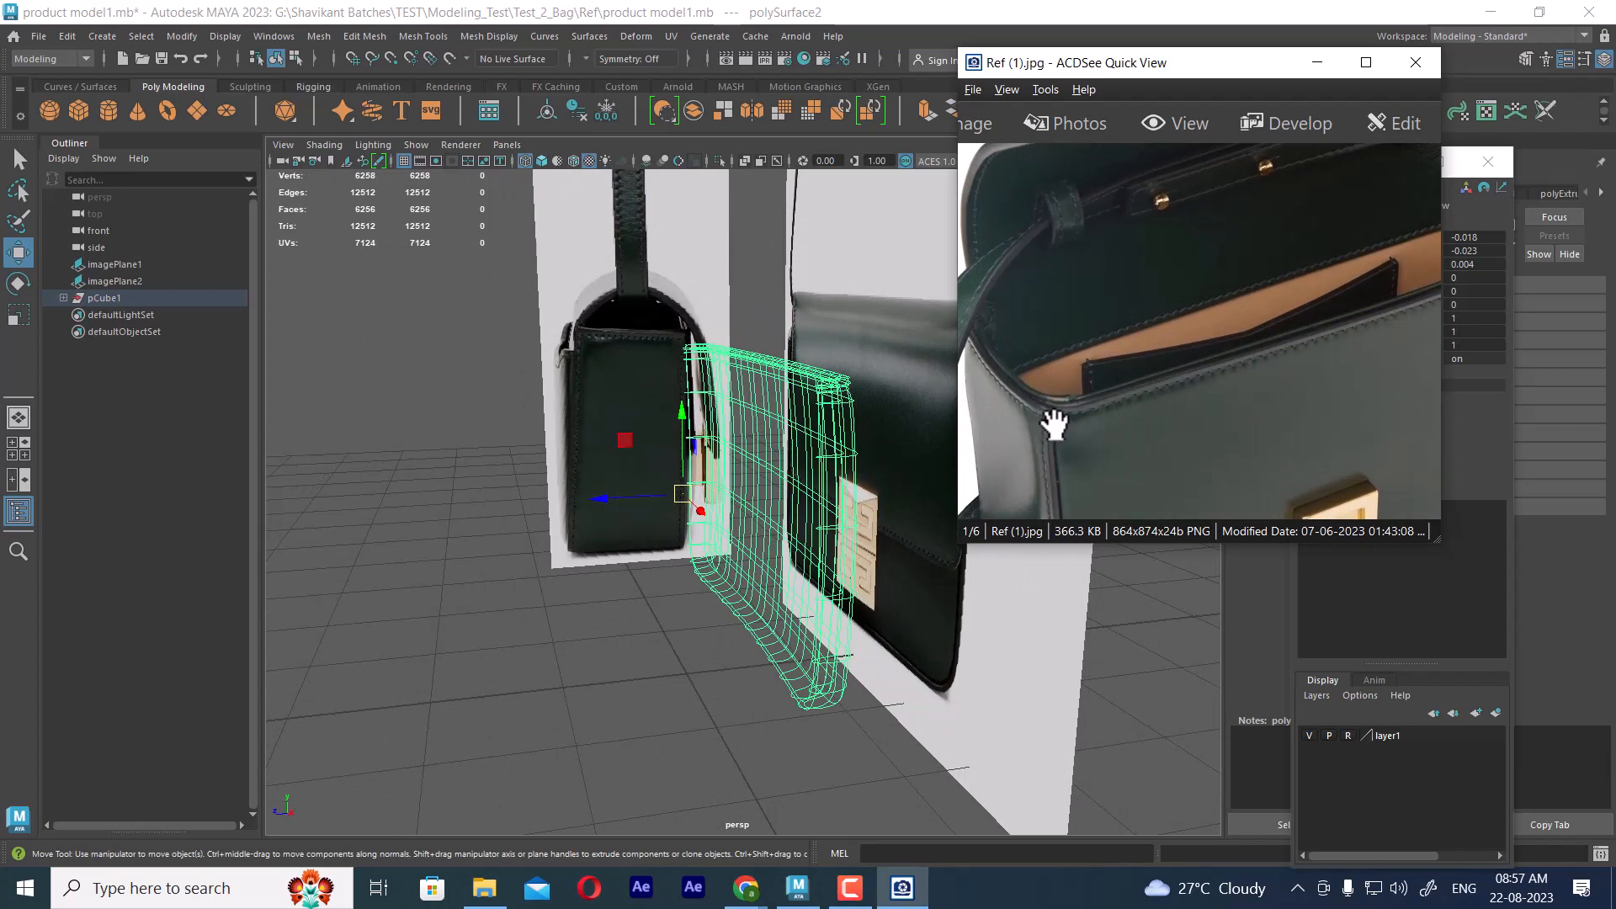
click(837, 457)
key(space)
drag(840, 427, 472, 410)
scroll(621, 455, down, 2)
scroll(721, 502, up, 3)
scroll(819, 534, up, 5)
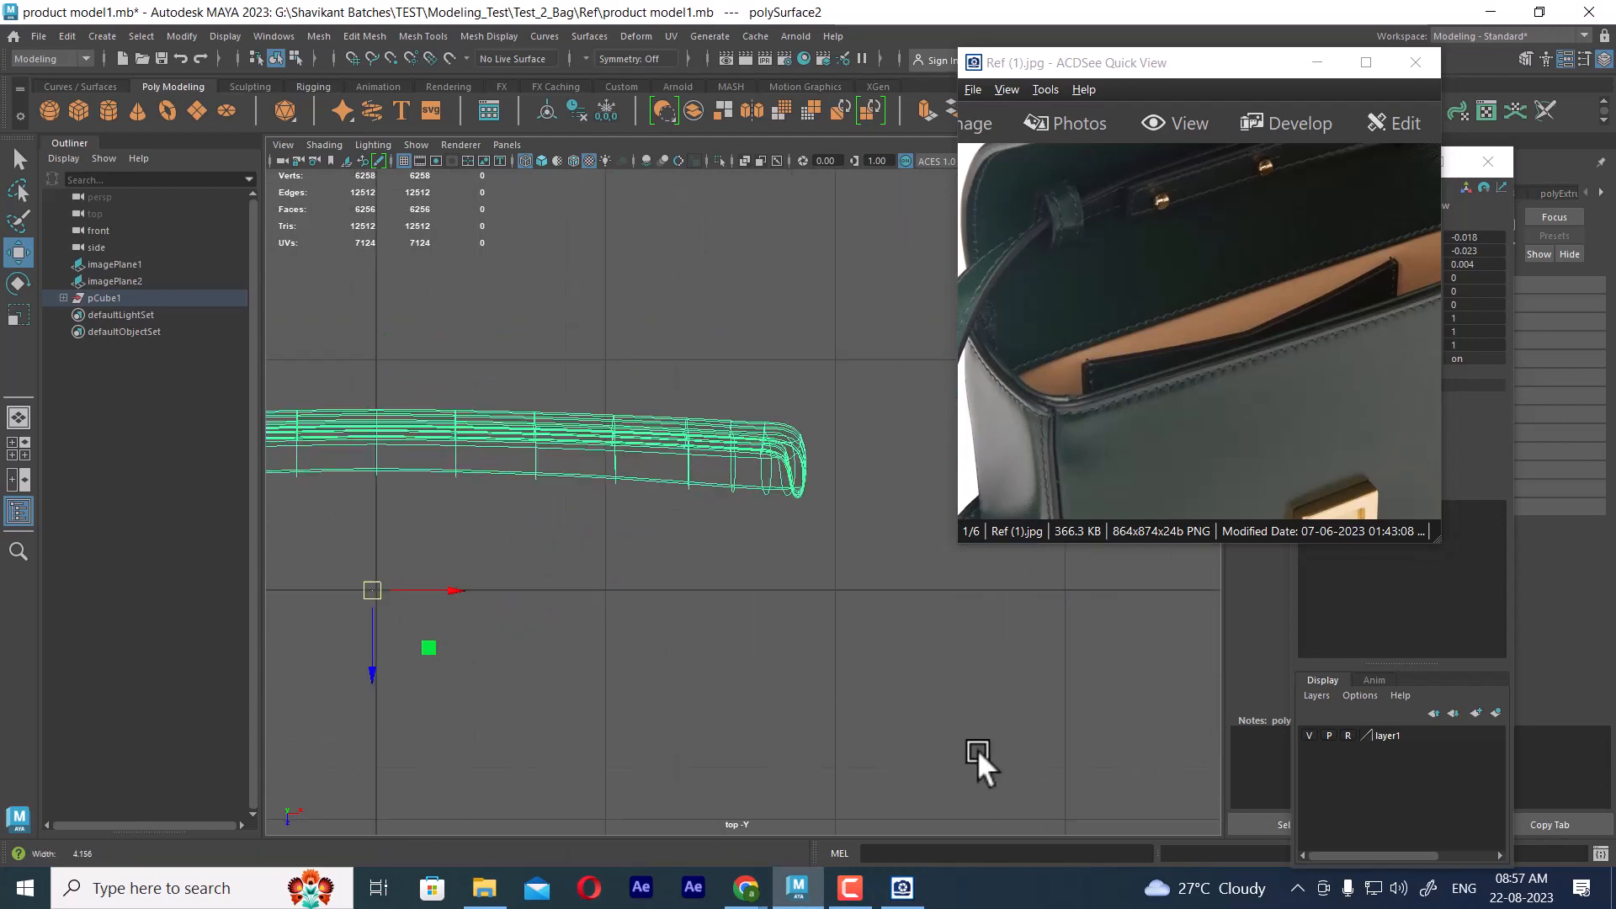
Turn off the panel's smooth preview, display it shaded, and hide the layer1 reference images
key(1)
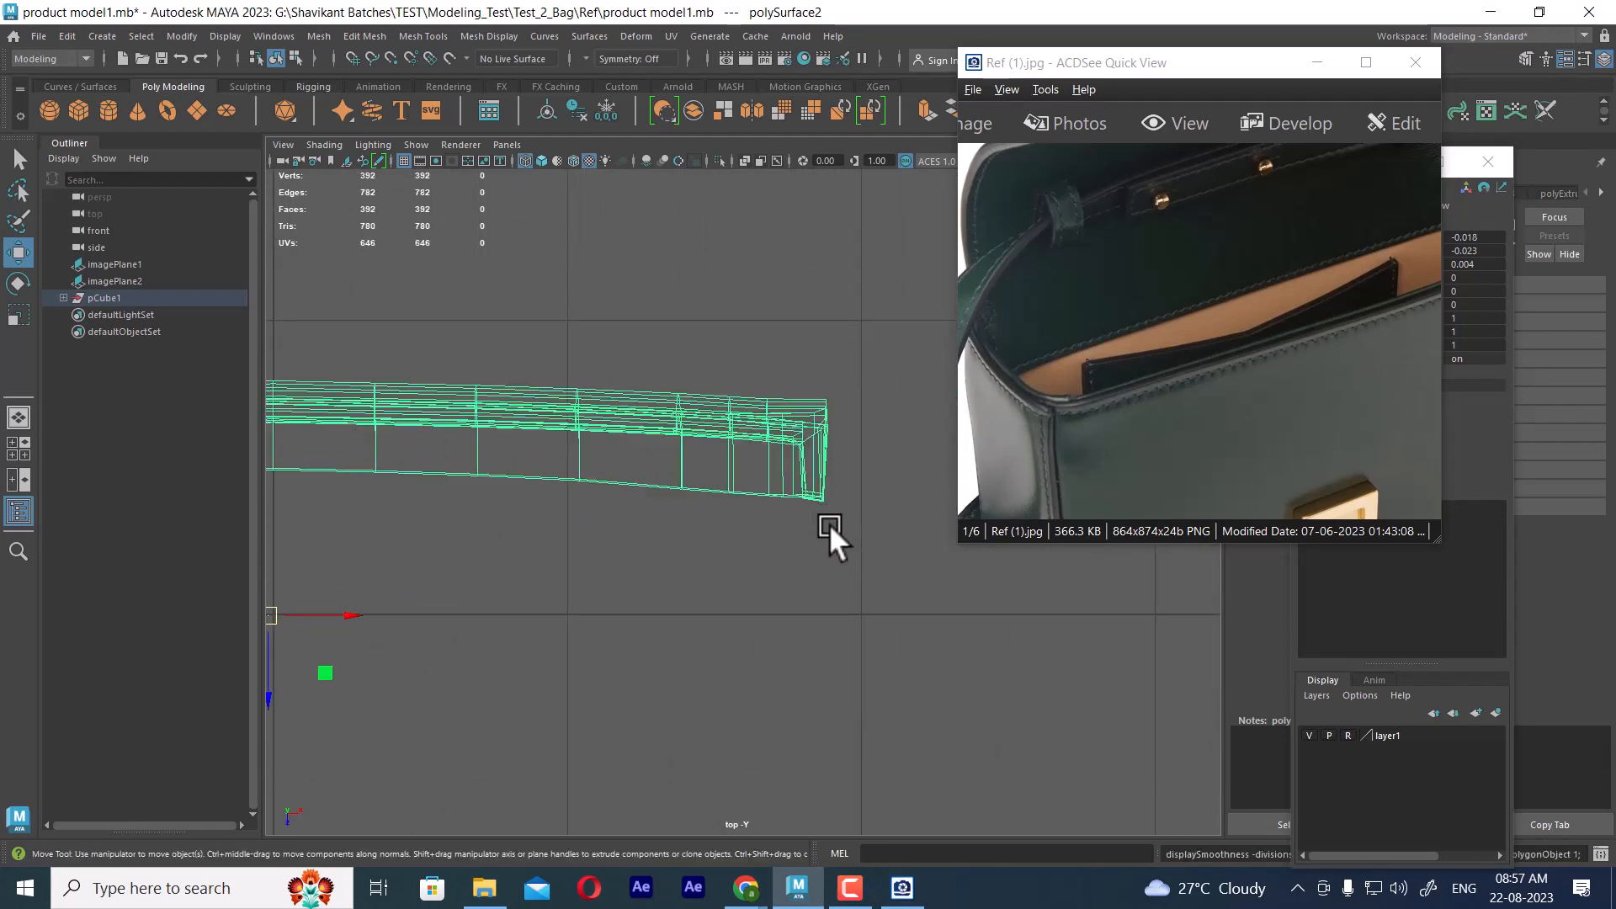
key(space)
drag(810, 506, 819, 431)
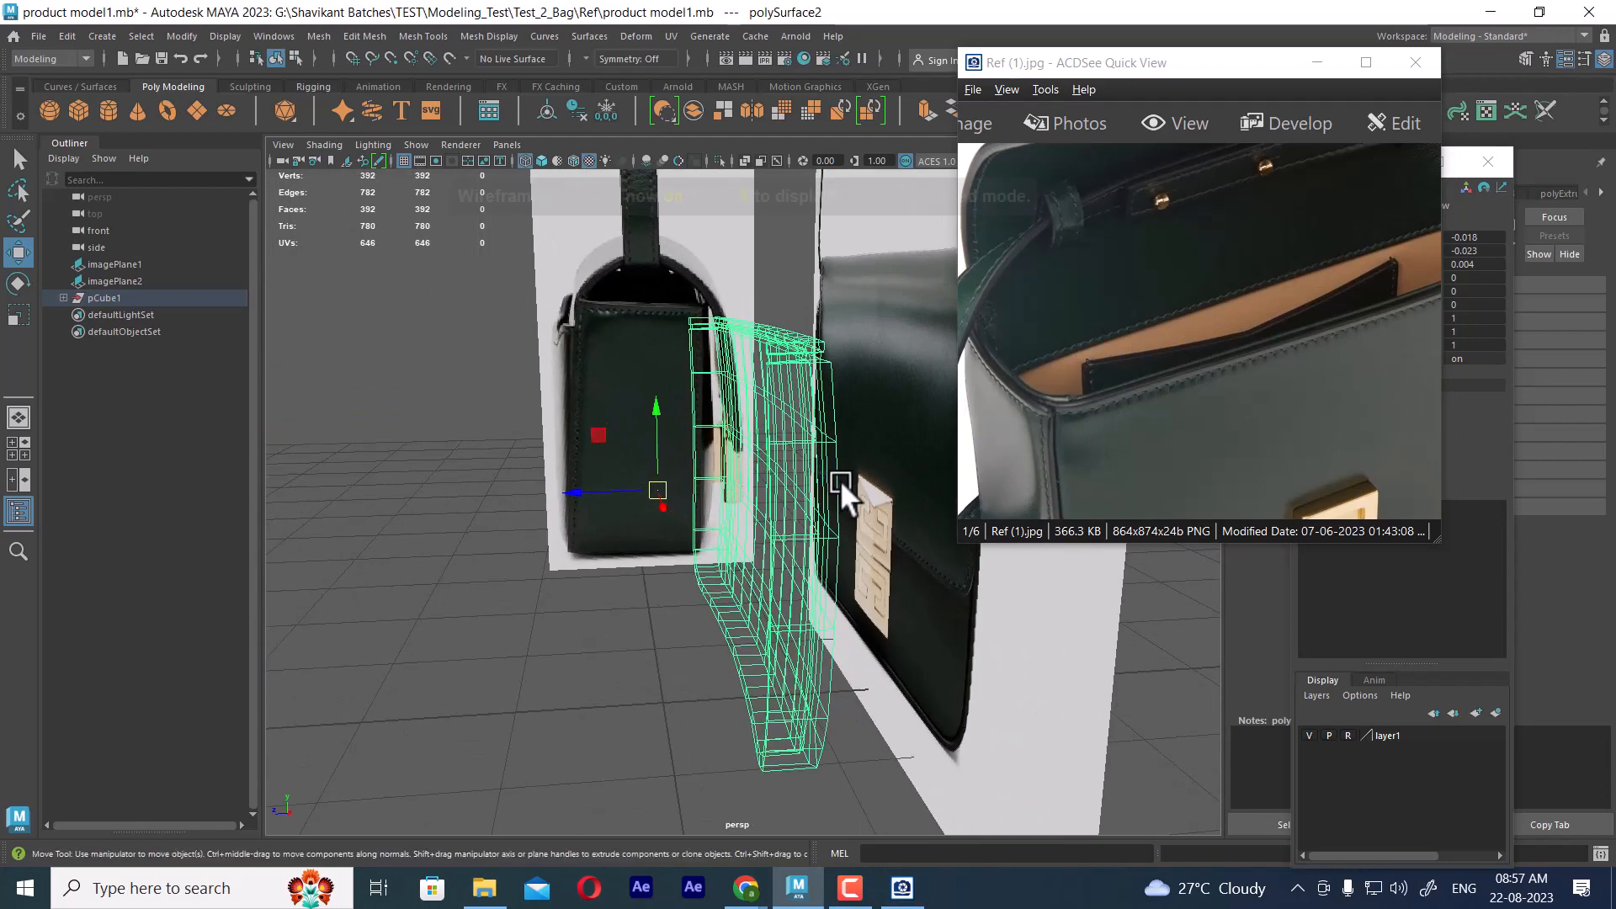
key(5)
click(1319, 740)
alt+drag(909, 606, 803, 496)
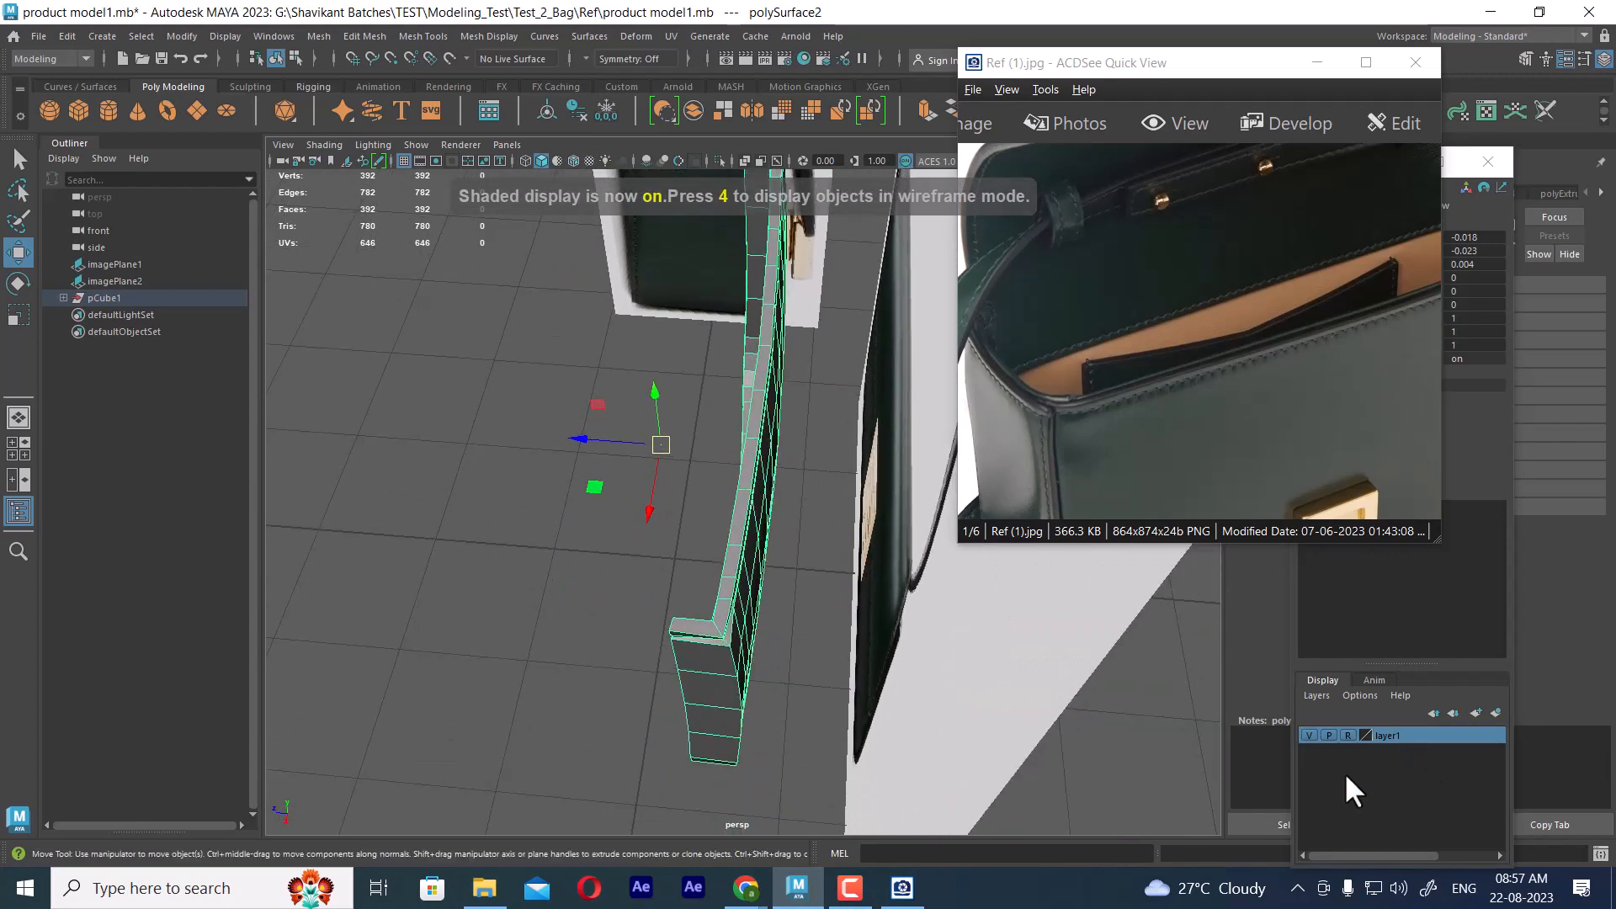
click(1310, 734)
alt+drag(758, 614, 825, 544)
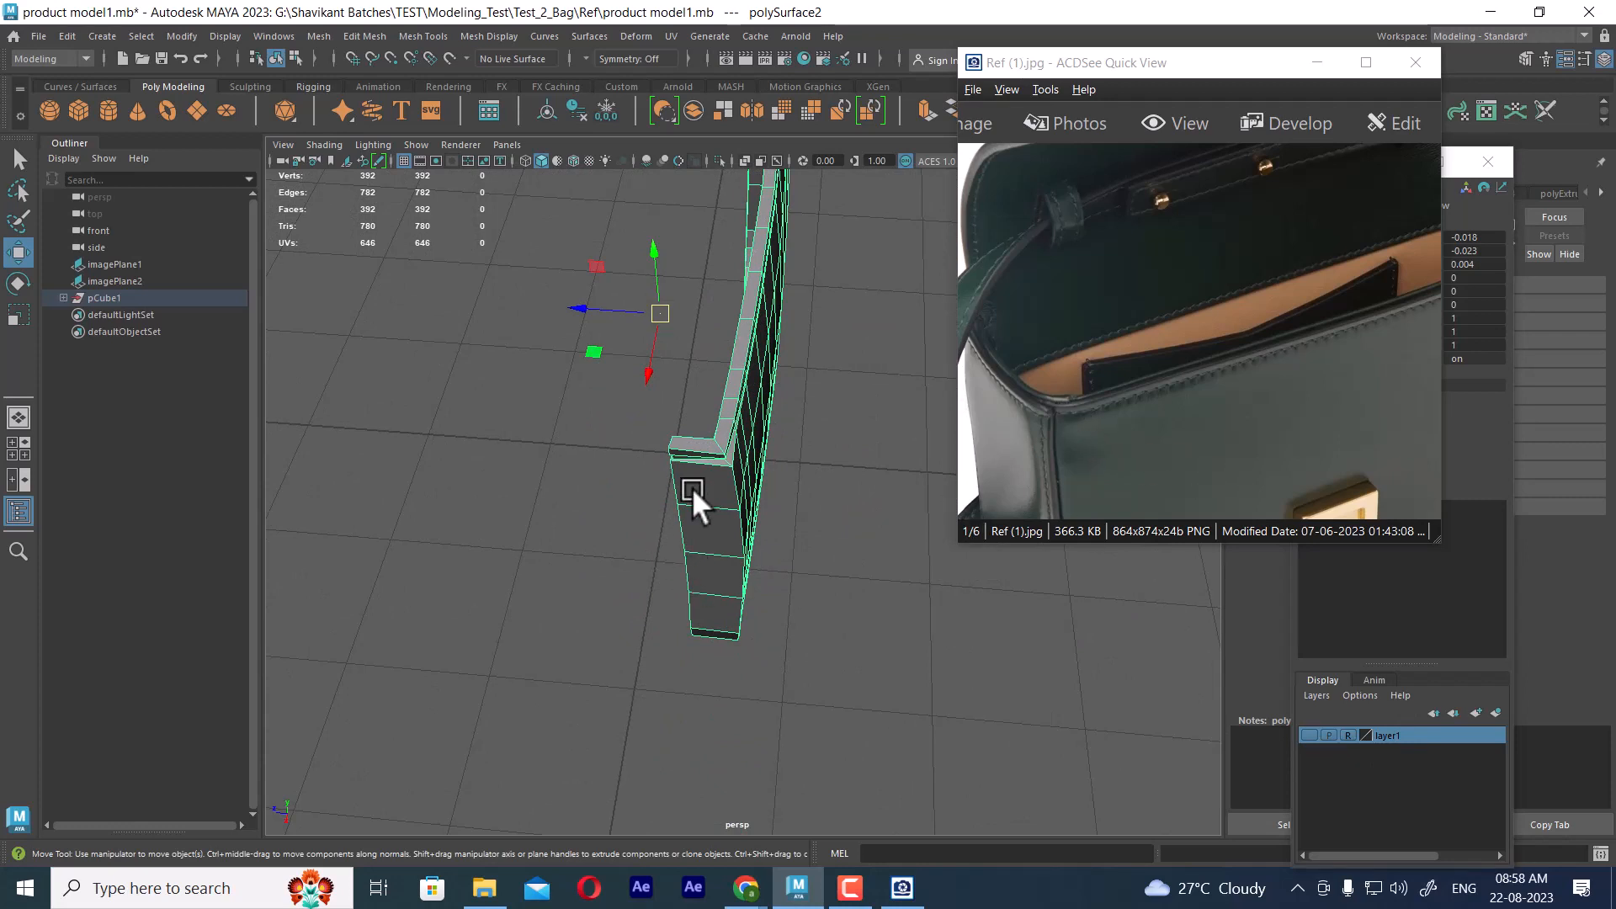
Select a crosswise edge on the panel's side wall and split its edge ring to add an edge loop around the rim
right_drag(693, 490, 694, 434)
click(718, 506)
ctrl+right_drag(761, 367, 863, 544)
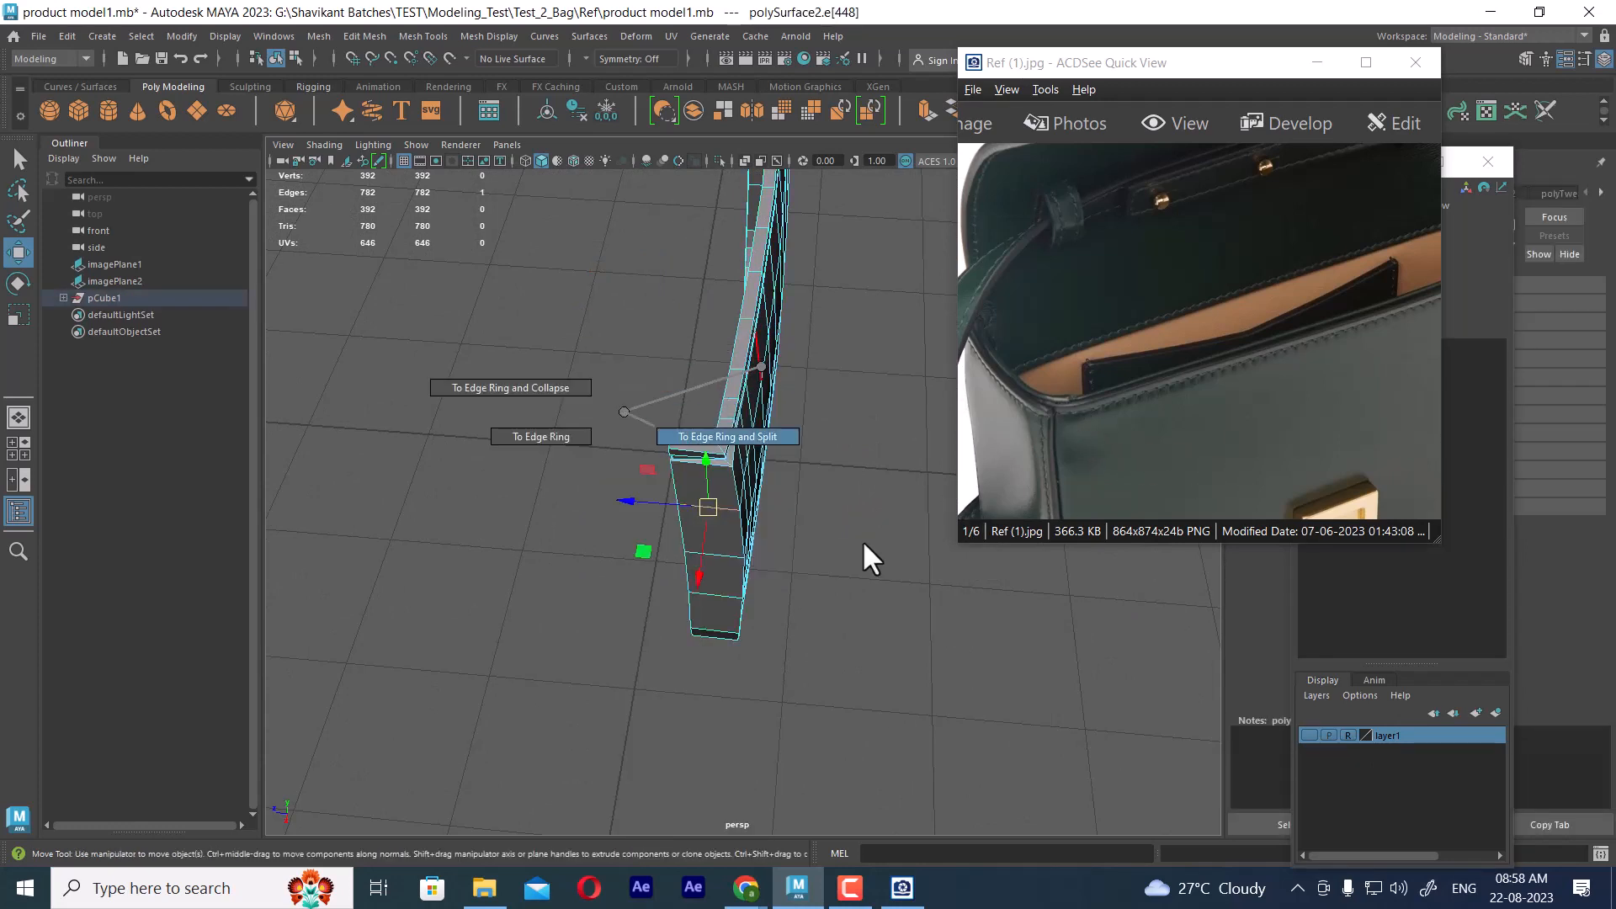
Select the outer vertices at one end of the panel in the top view and turn on Object X symmetry
key(space)
drag(786, 444, 572, 438)
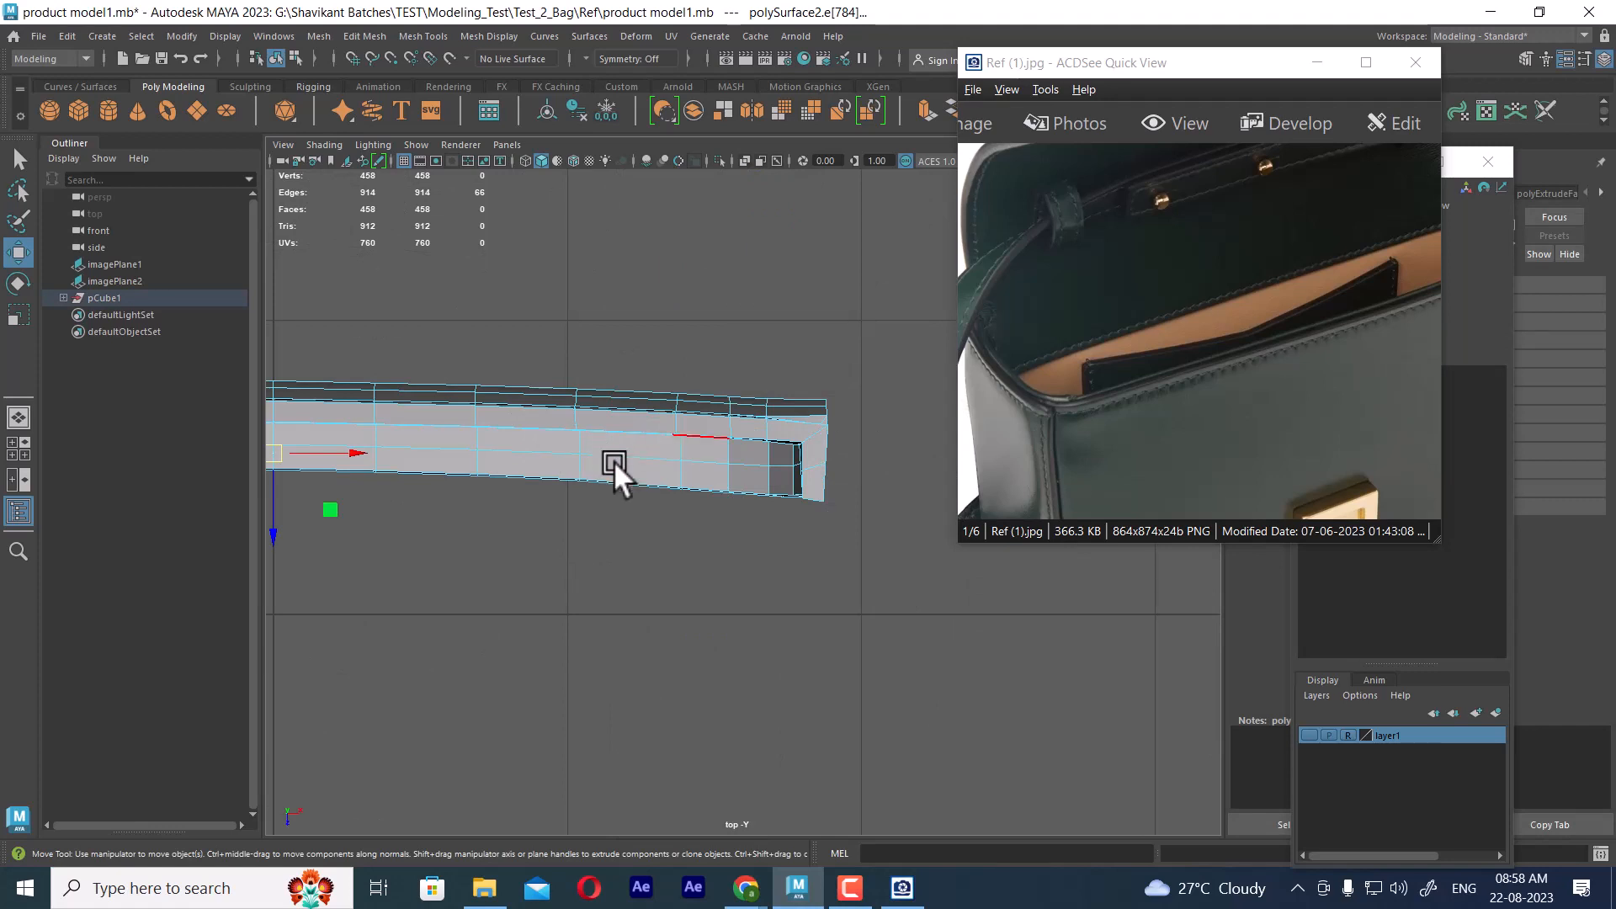
alt+middle_drag(395, 475, 744, 488)
alt+middle_drag(556, 478, 951, 480)
alt+middle_drag(538, 509, 619, 498)
scroll(609, 495, up, 1)
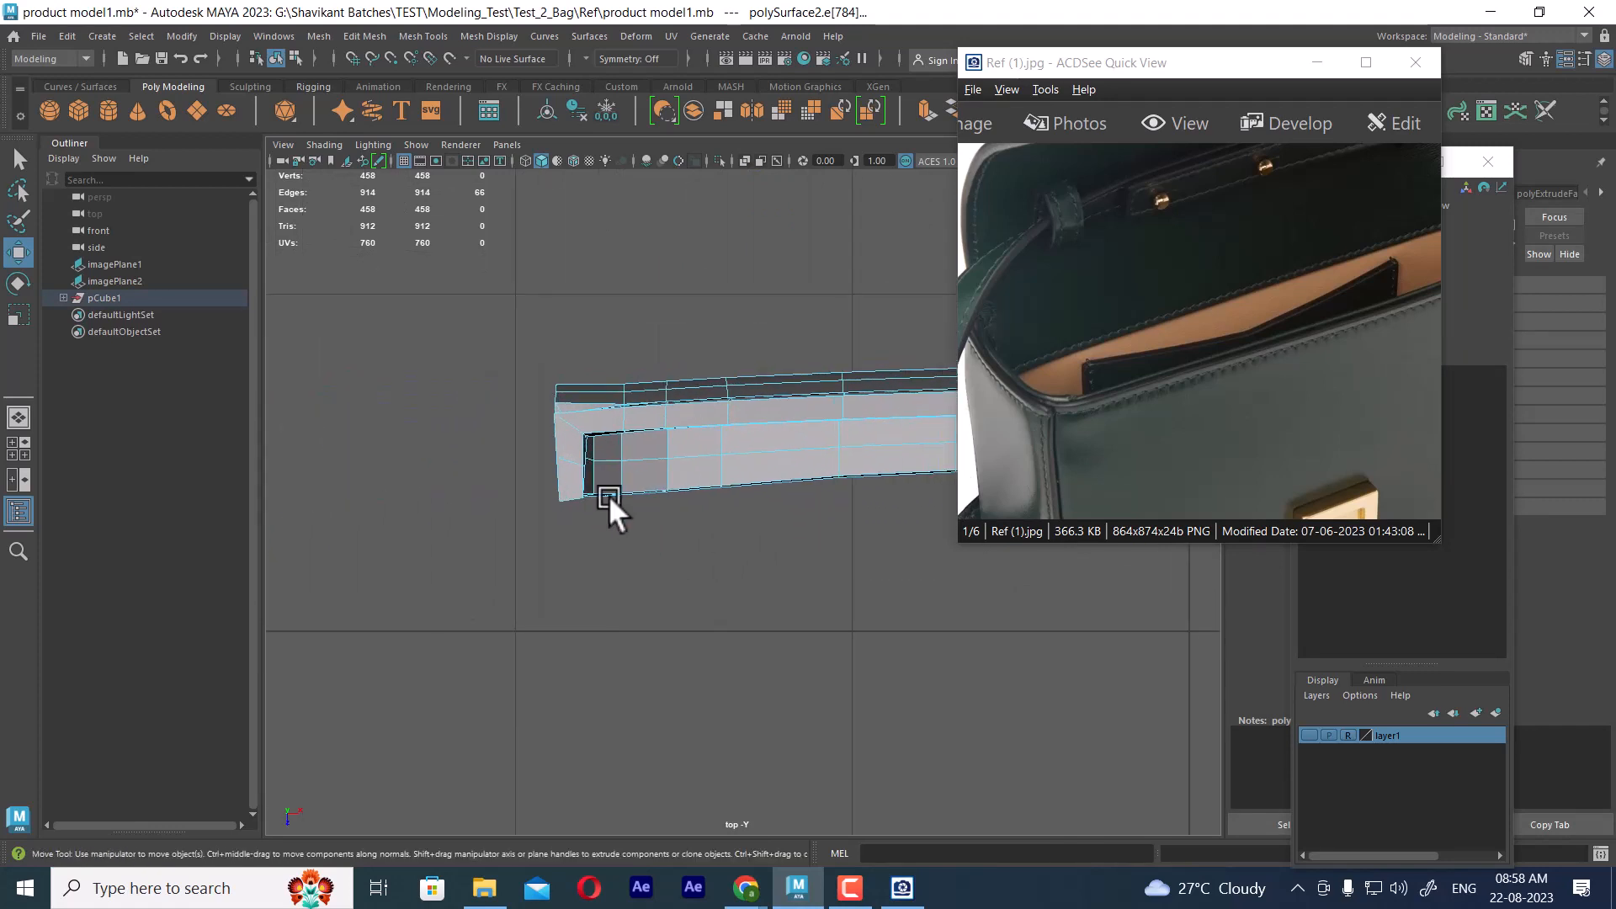
right_drag(584, 392, 491, 404)
drag(492, 486, 614, 296)
key(space)
alt+drag(624, 412, 835, 458)
alt+middle_drag(835, 459, 867, 622)
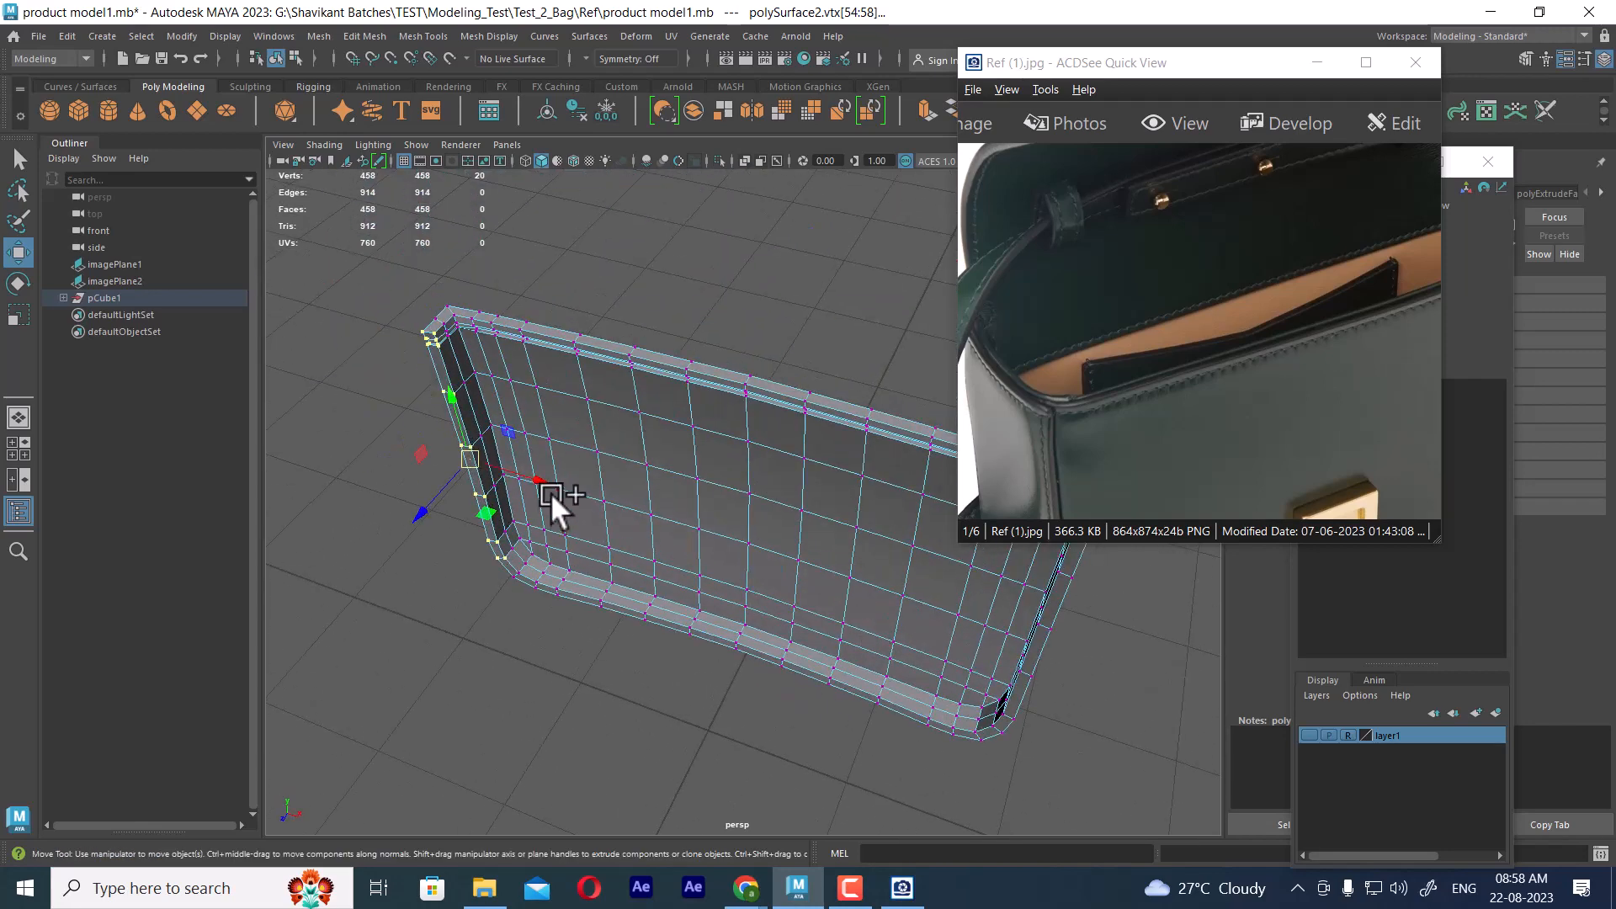
right_drag(551, 493, 542, 275)
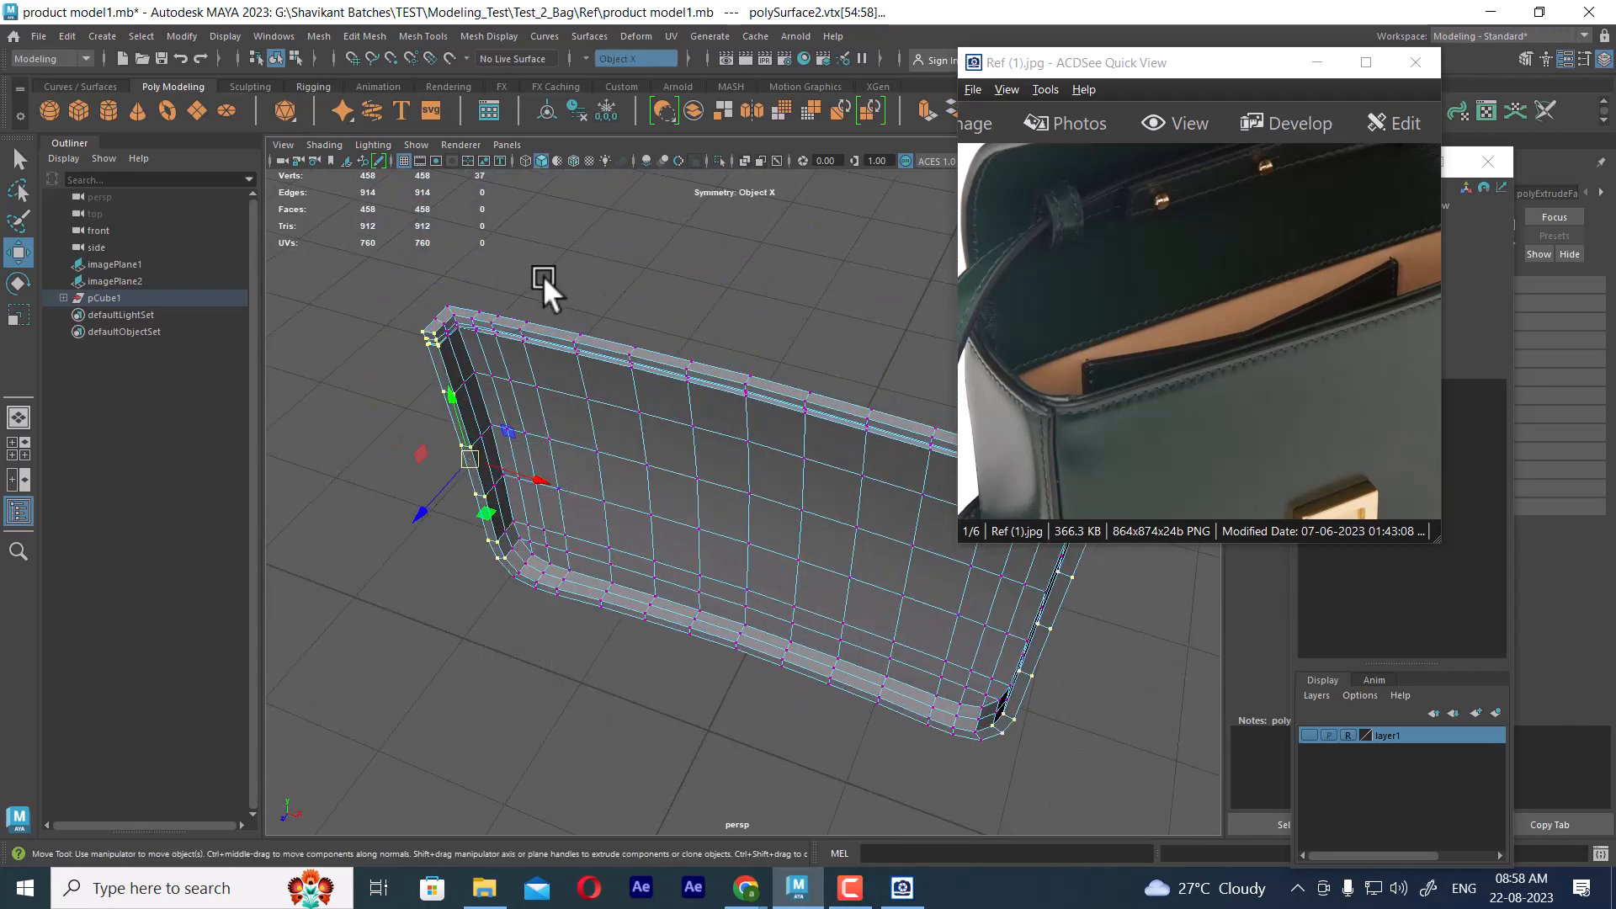
Adjust the selected end vertices along X with the Scale tool, and show the panel in smooth preview in object mode
key(r)
mouse_move(547, 510)
alt+mouse_down()
mouse_move(605, 524)
mouse_move(536, 529)
alt+mouse_up()
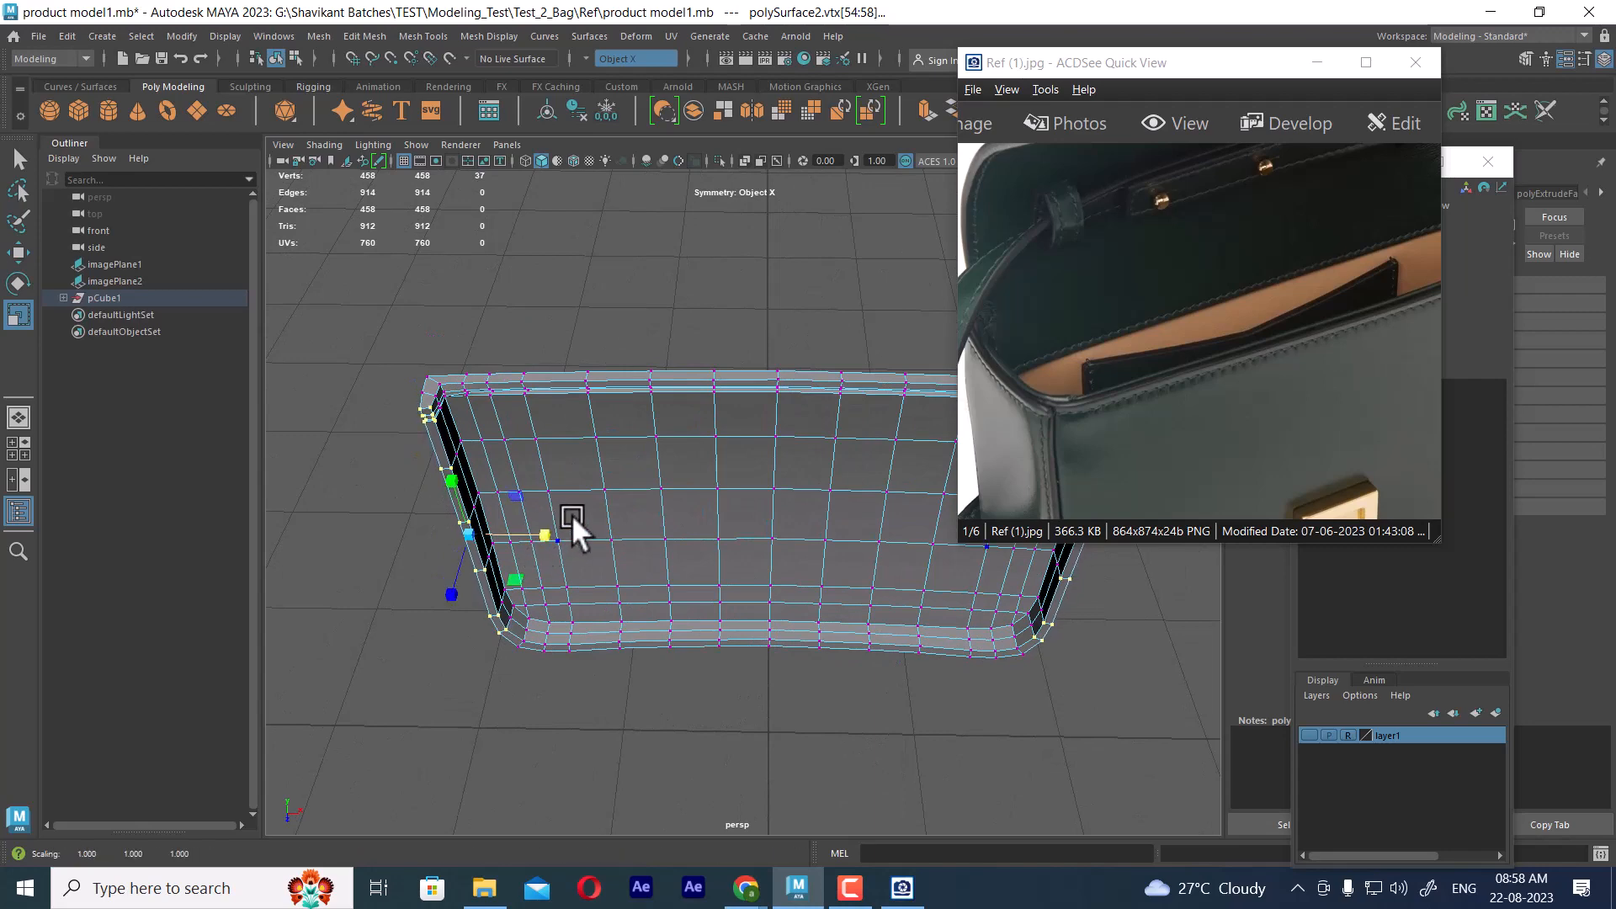
key(3)
alt+drag(572, 513, 633, 539)
right_drag(597, 386, 715, 286)
alt+drag(671, 317, 725, 566)
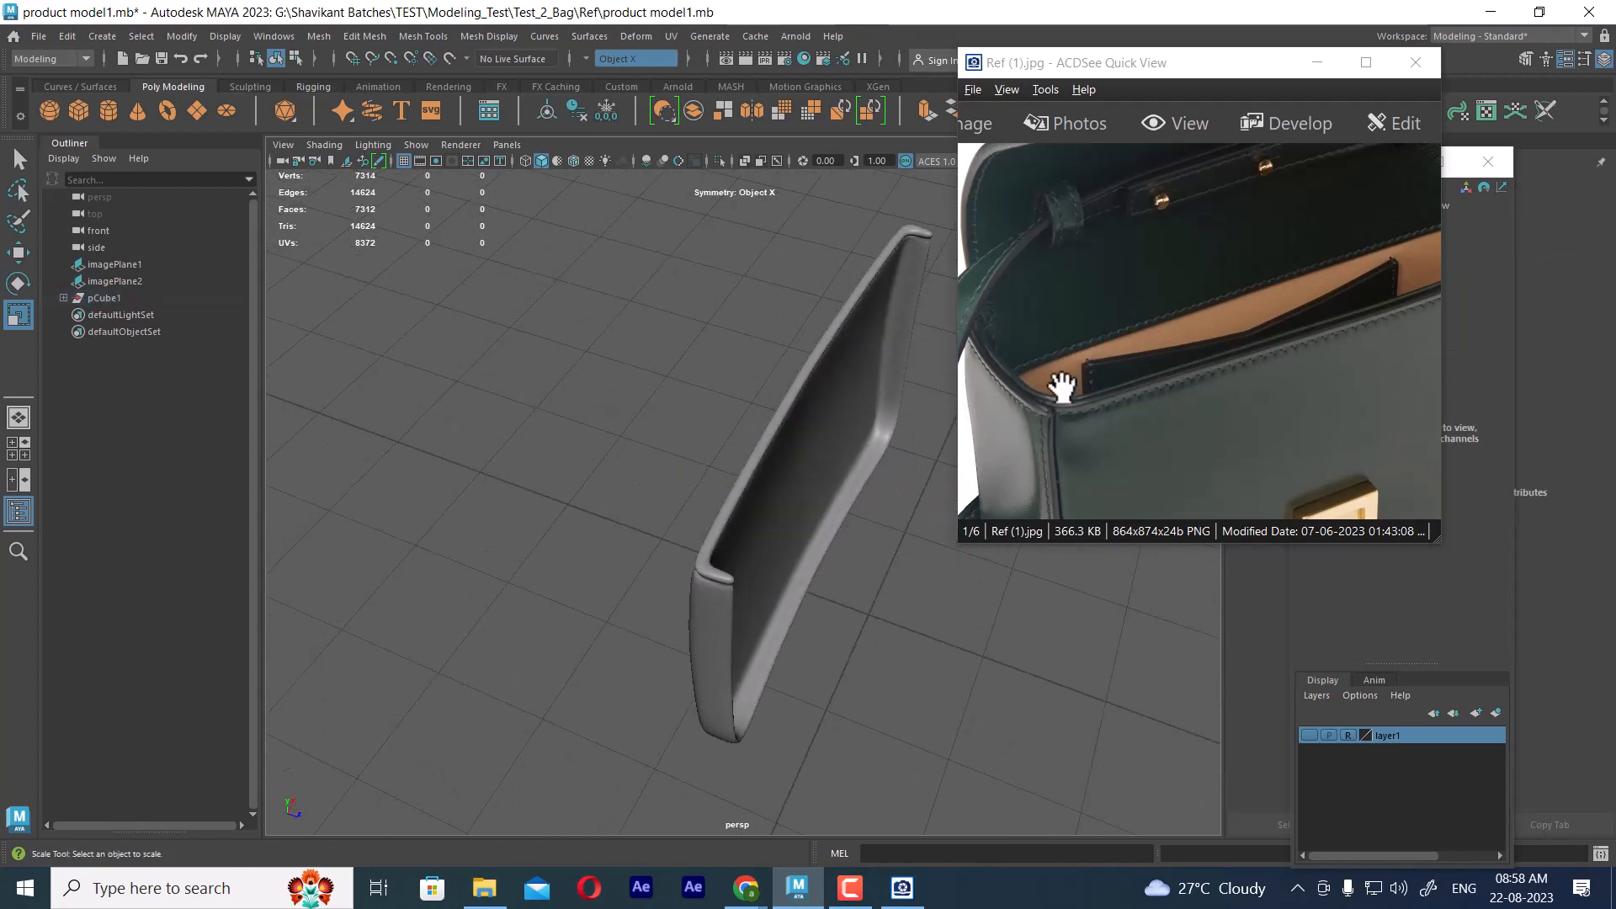
Compare the panel's side, bottom edge and front face with the bag in Ref (1).jpg from the perspective, front and top views
drag(1114, 426, 1252, 350)
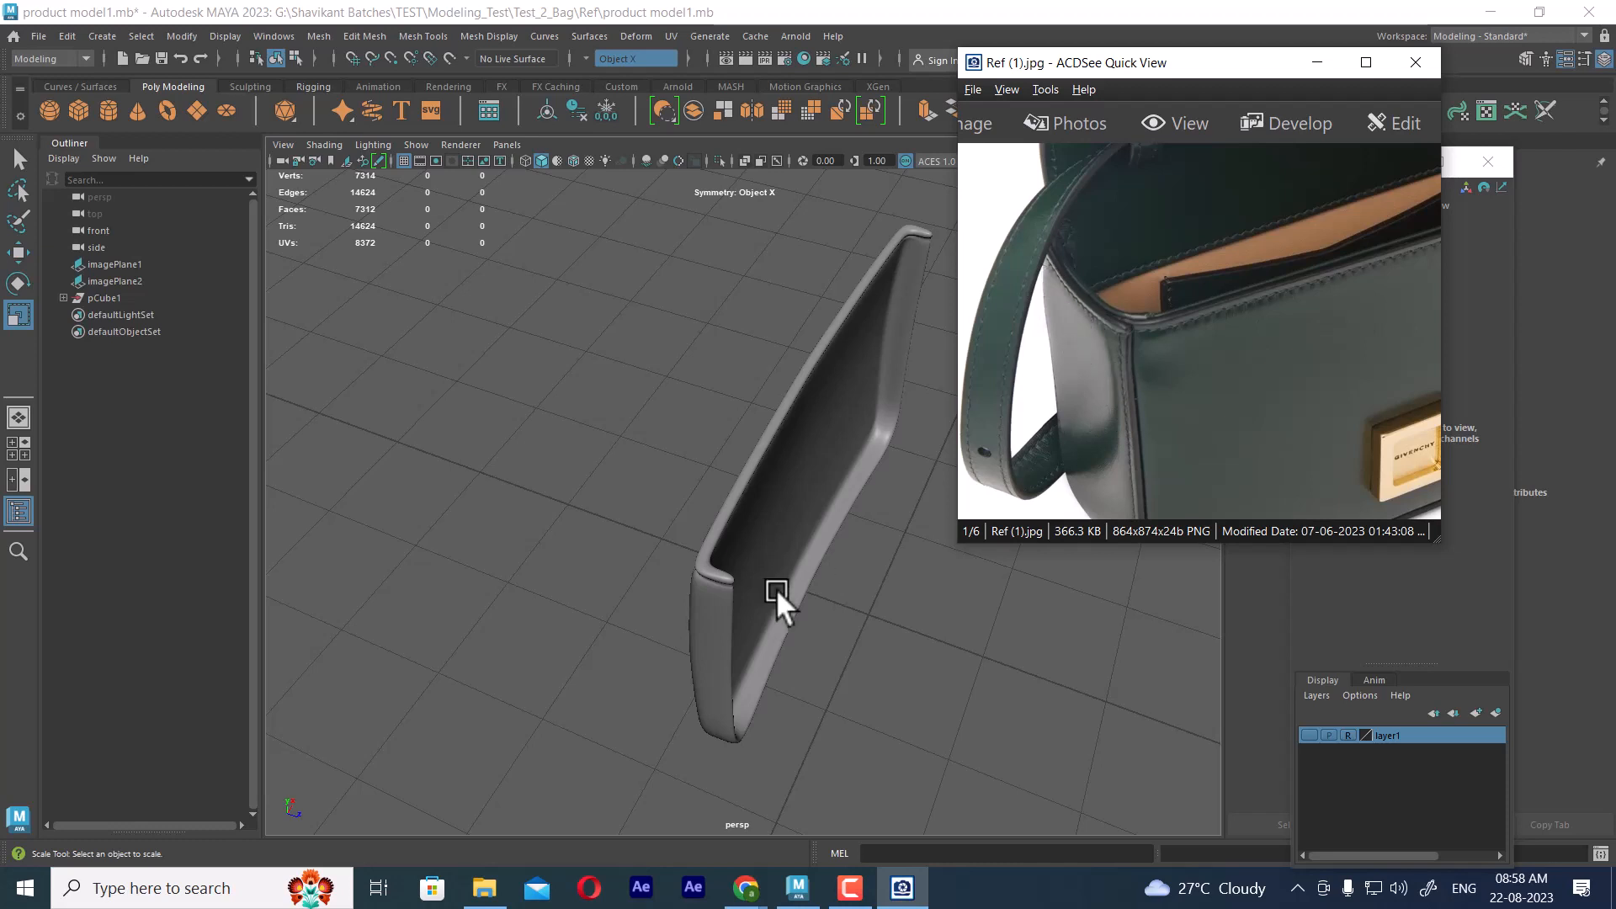
alt+drag(775, 588, 709, 432)
alt+drag(678, 505, 947, 458)
drag(1327, 431, 1043, 516)
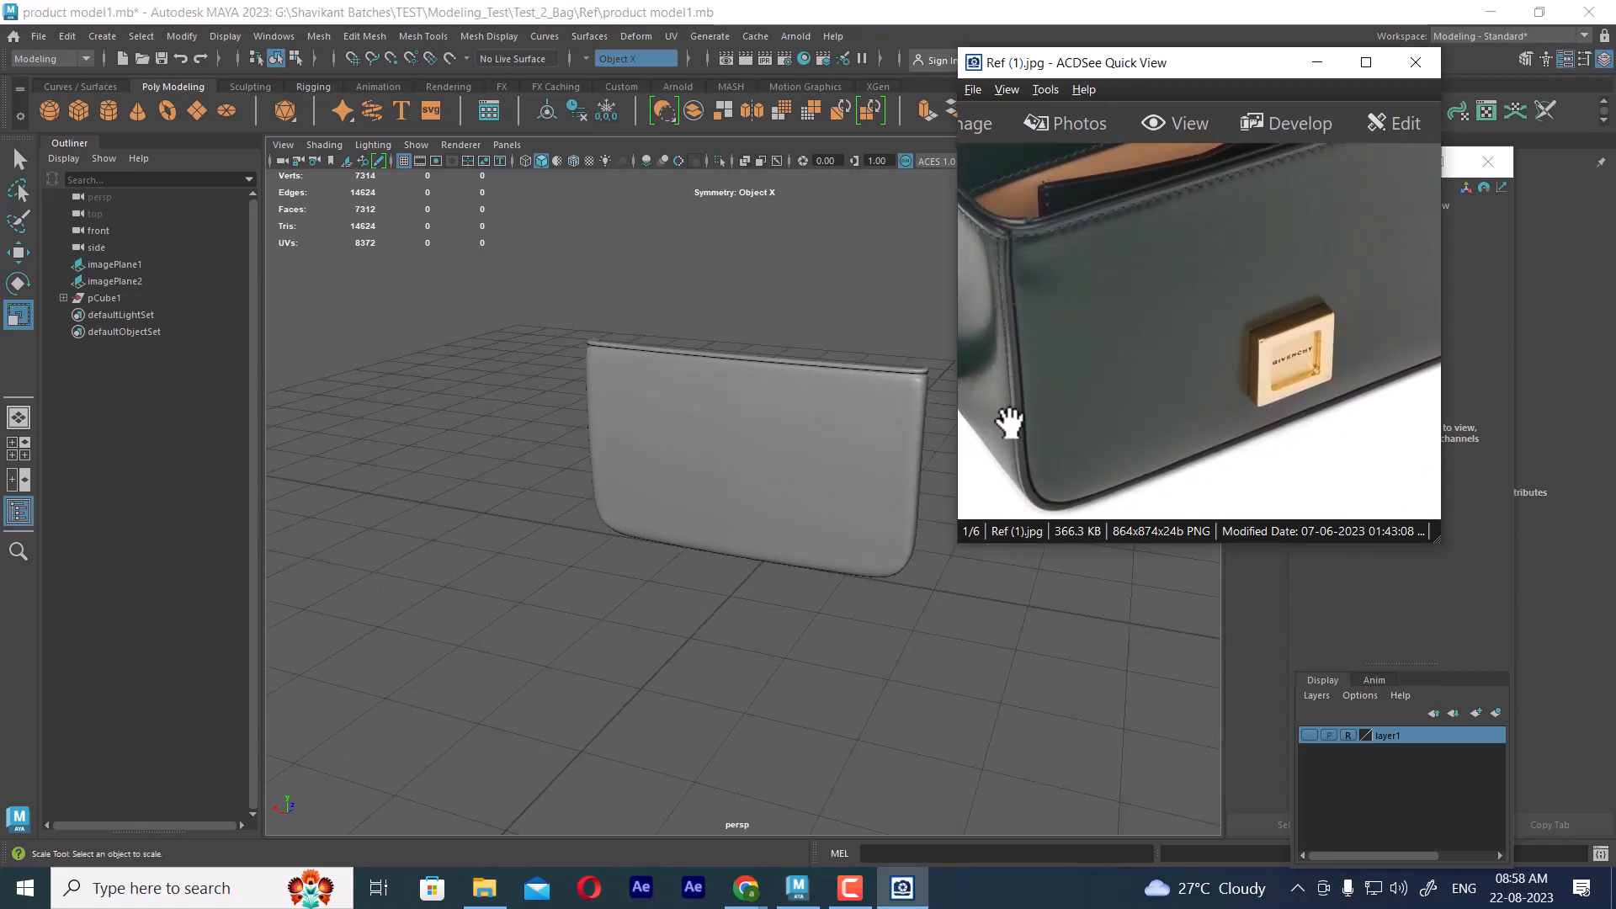
key(space)
right_click(740, 469)
right_drag(741, 469, 741, 478)
key(space)
drag(750, 387, 754, 427)
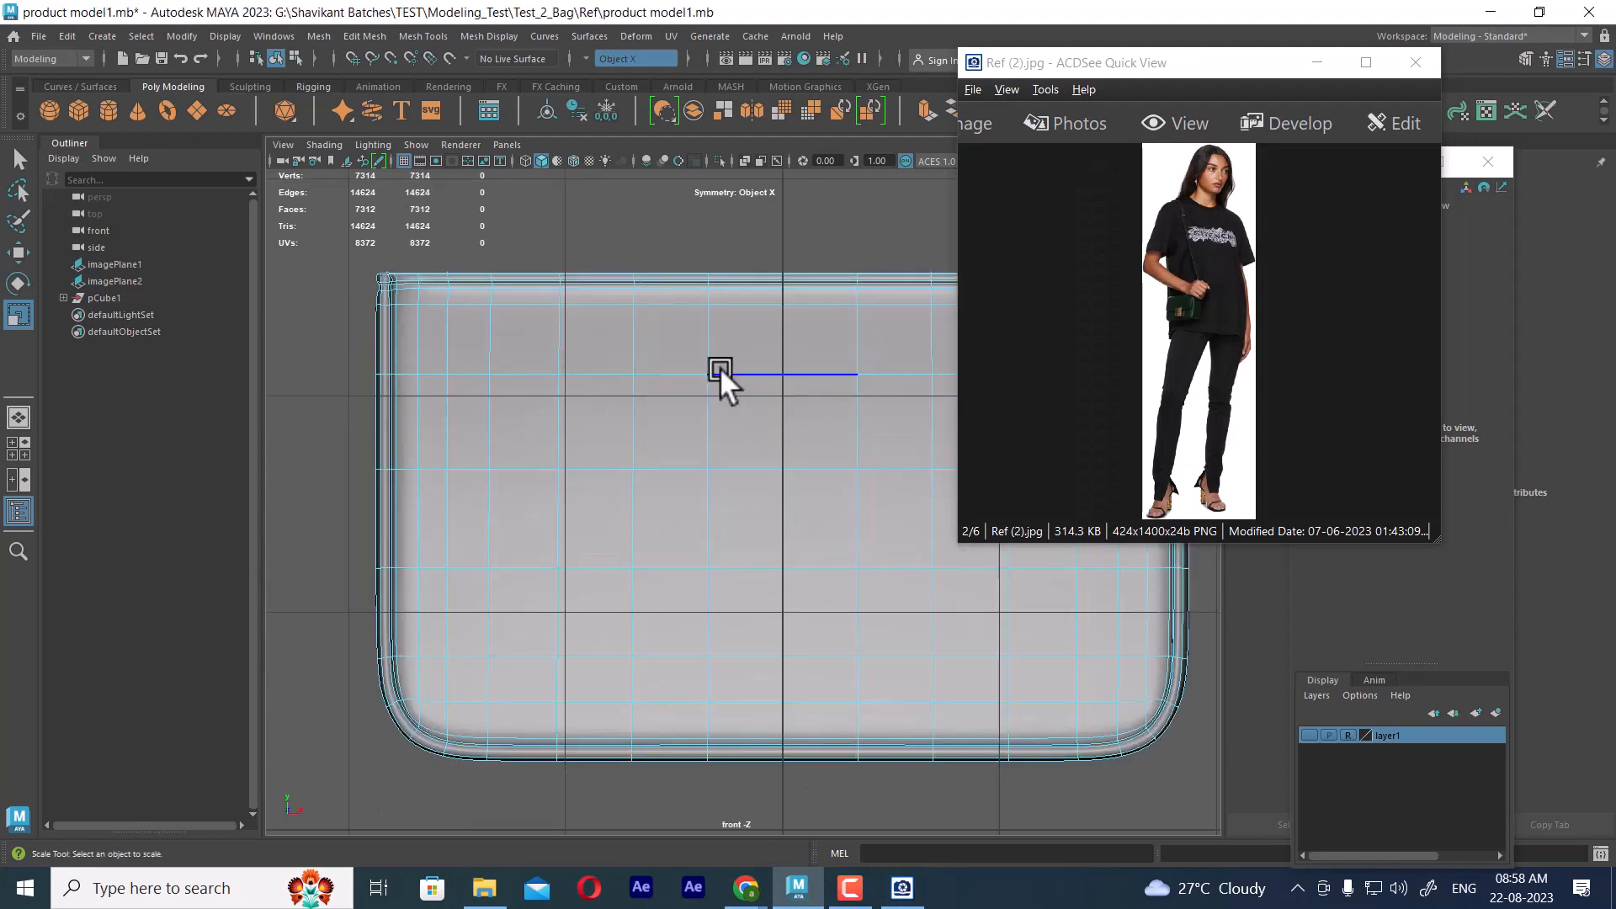
right_drag(721, 370, 846, 316)
click(1208, 342)
scroll(1208, 341, up, 1)
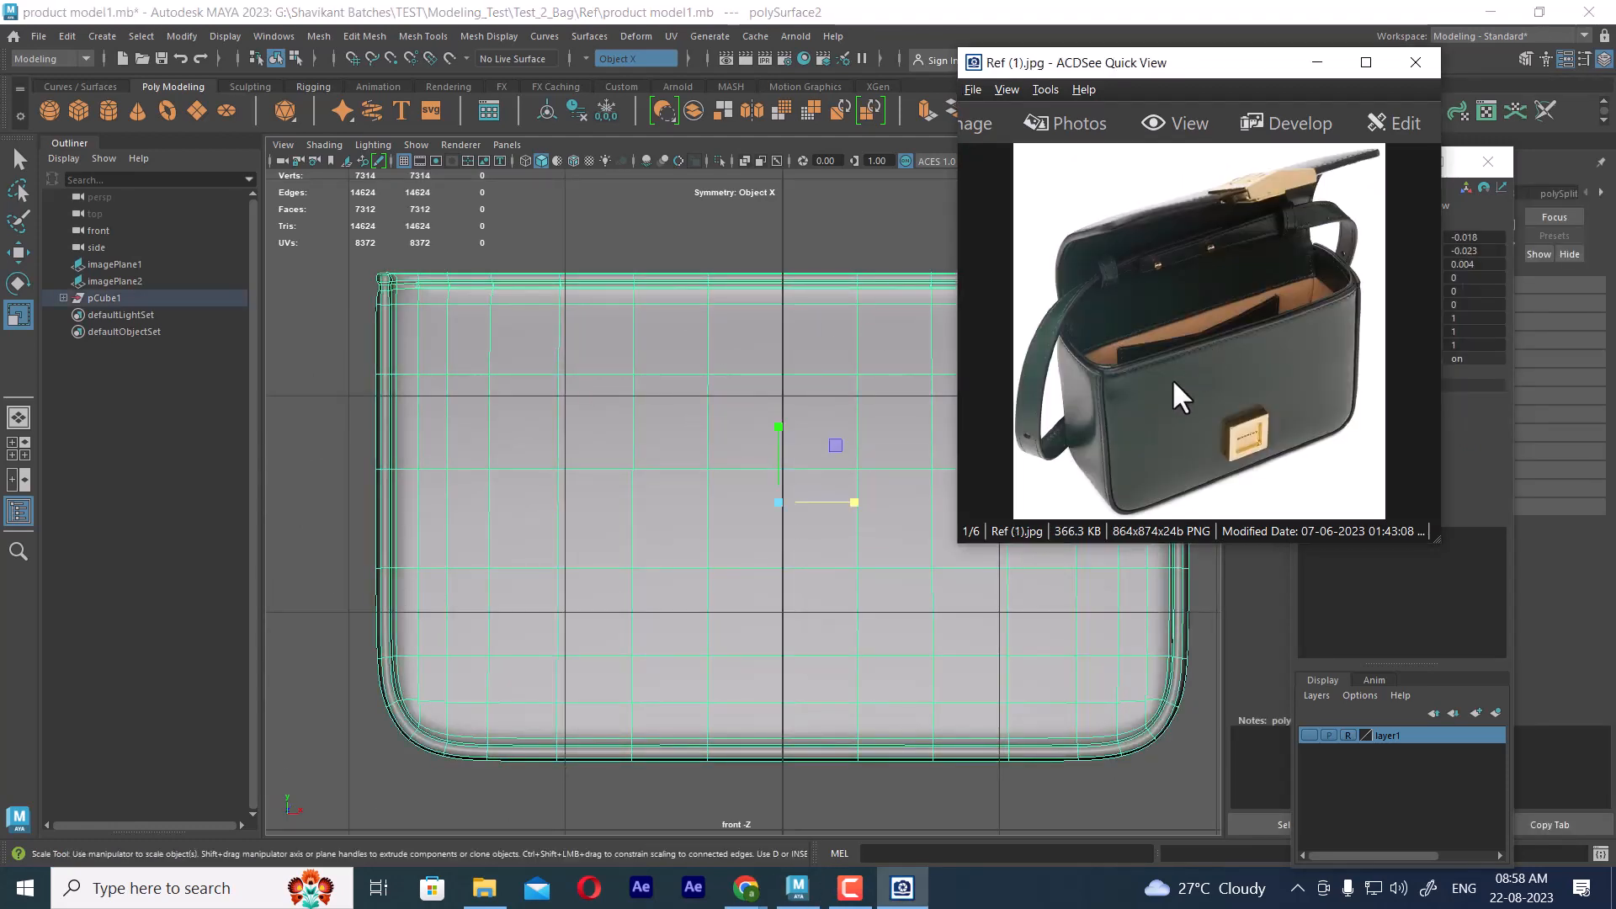
scroll(724, 500, down, 3)
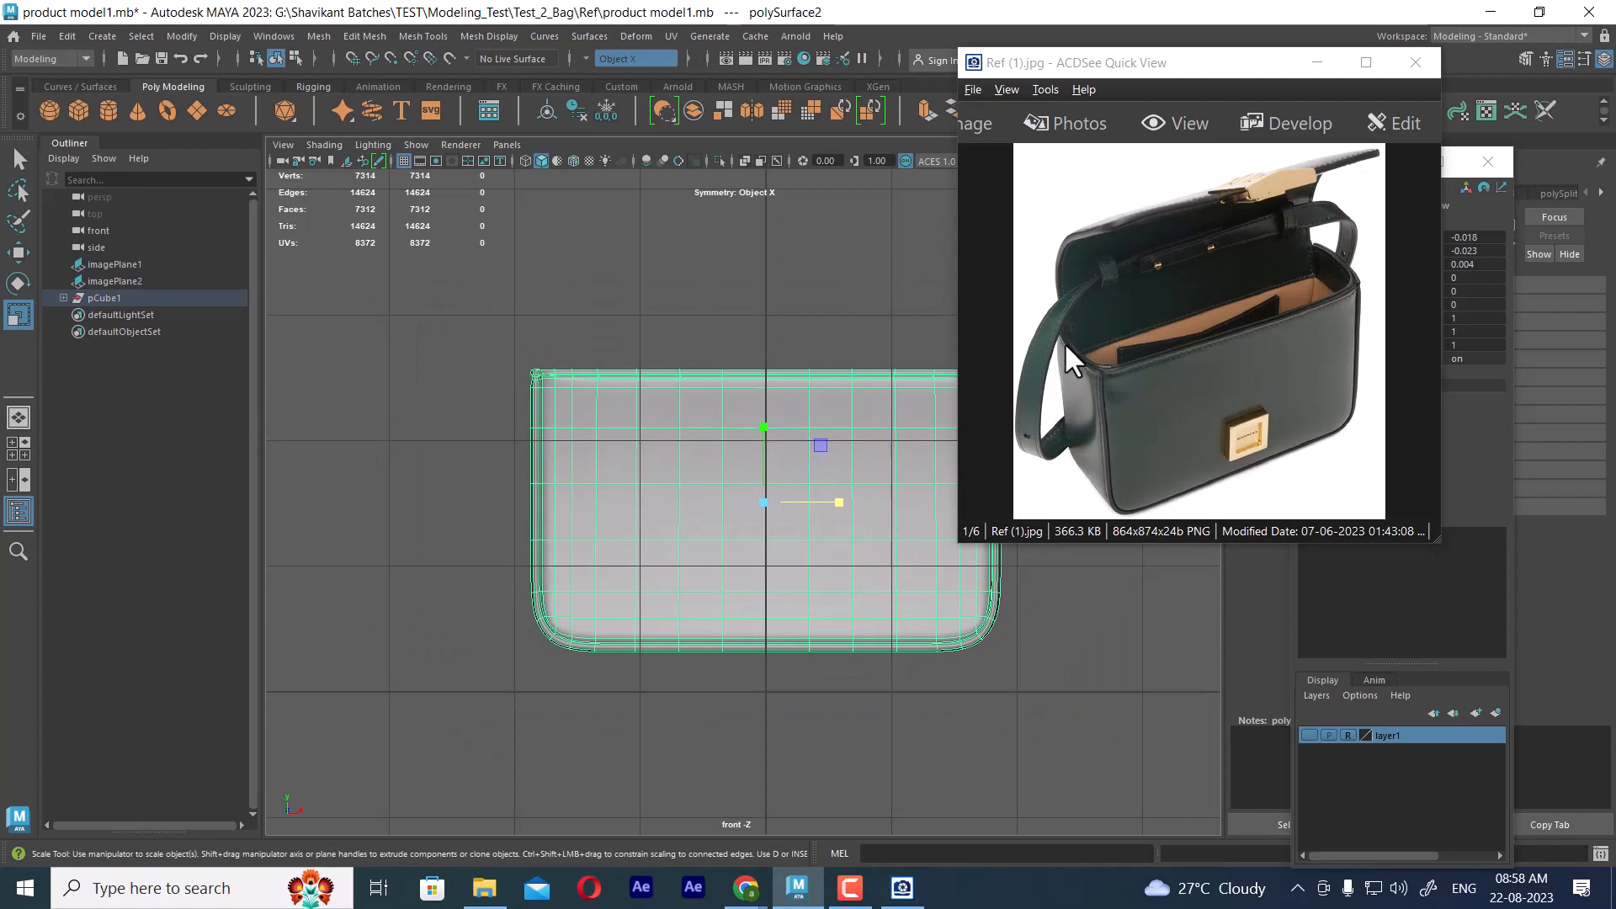
key(space)
drag(820, 486, 690, 497)
Show the layer1 reference images and Ref (4).jpg, and compare the panel's profile with the bag in the side view
click(1310, 736)
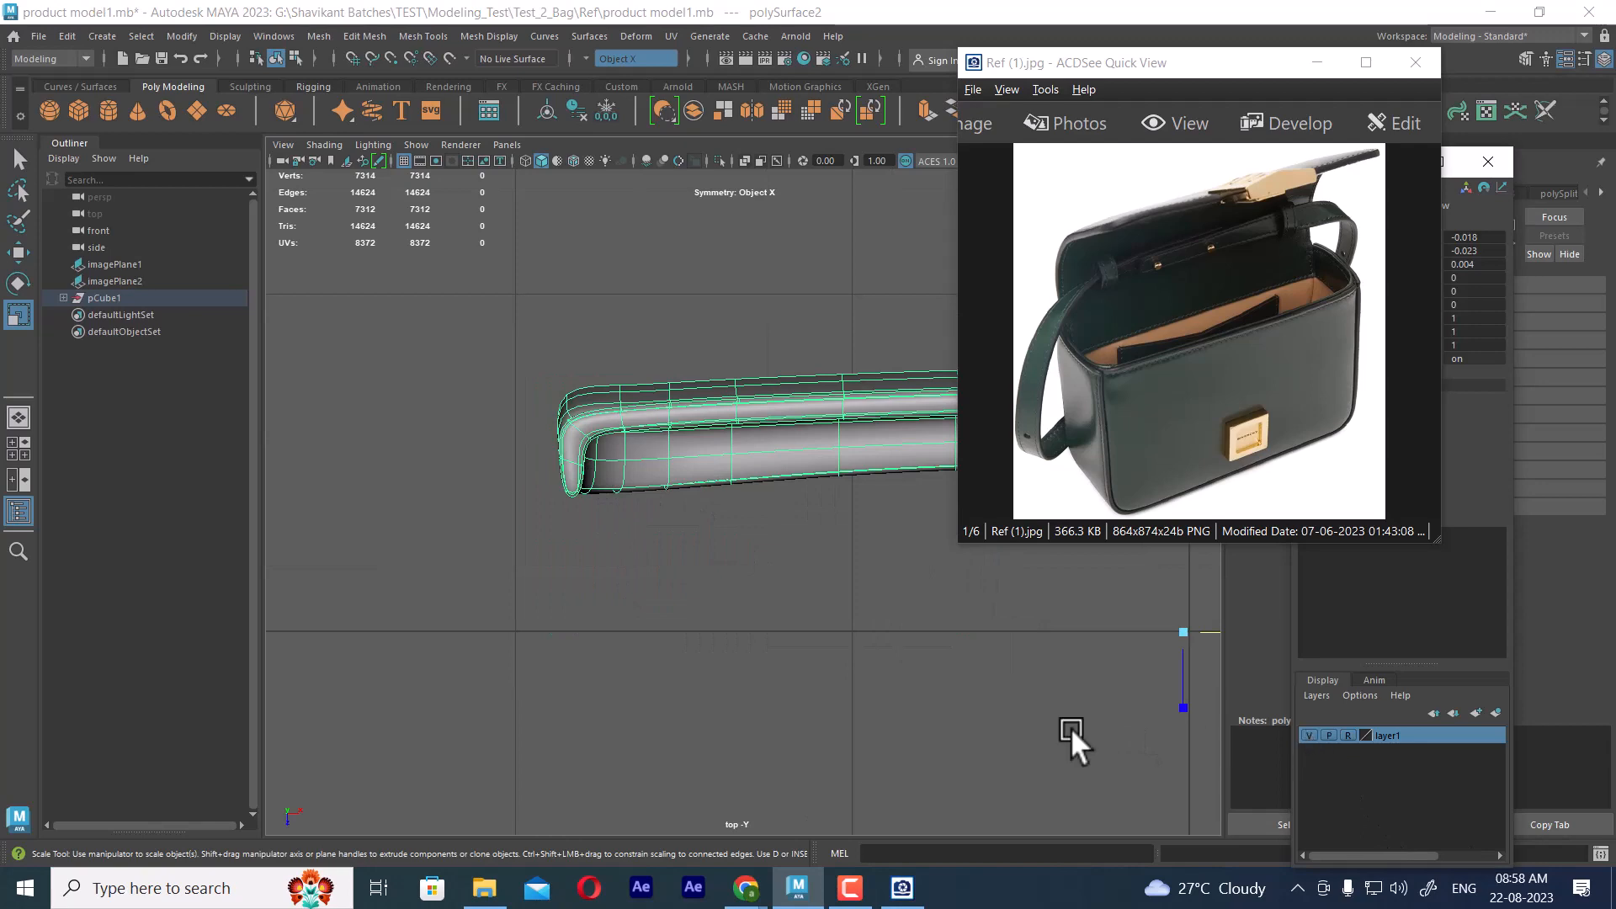
key(space)
drag(907, 648, 857, 421)
alt+drag(734, 498, 880, 472)
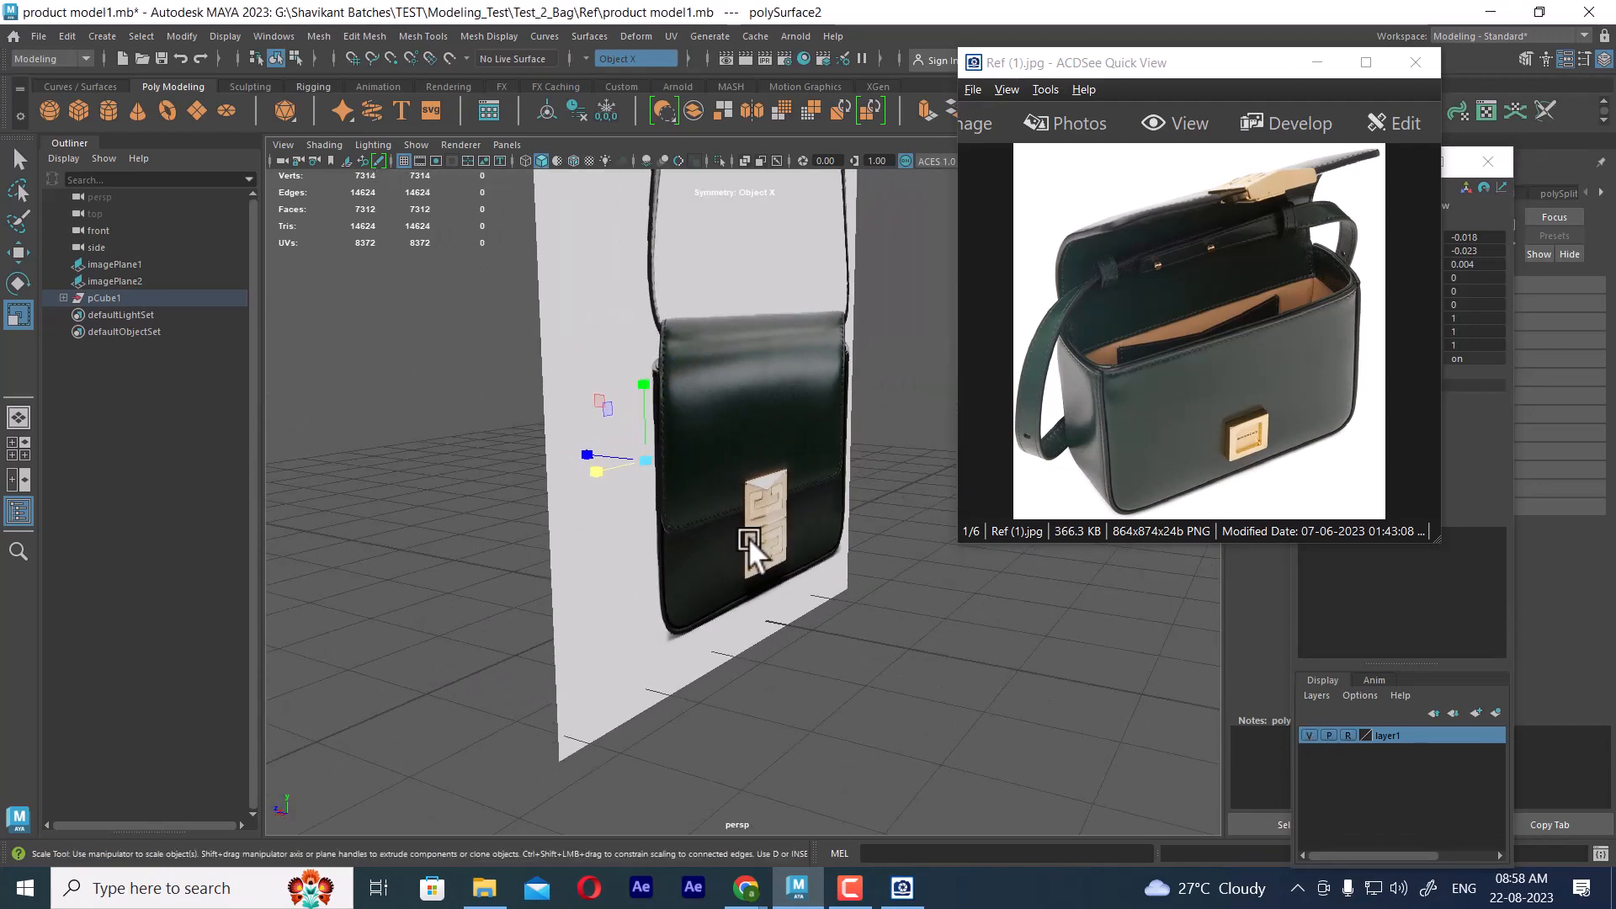
alt+drag(749, 537, 821, 533)
scroll(1227, 340, down, 2)
scroll(1229, 350, down, 1)
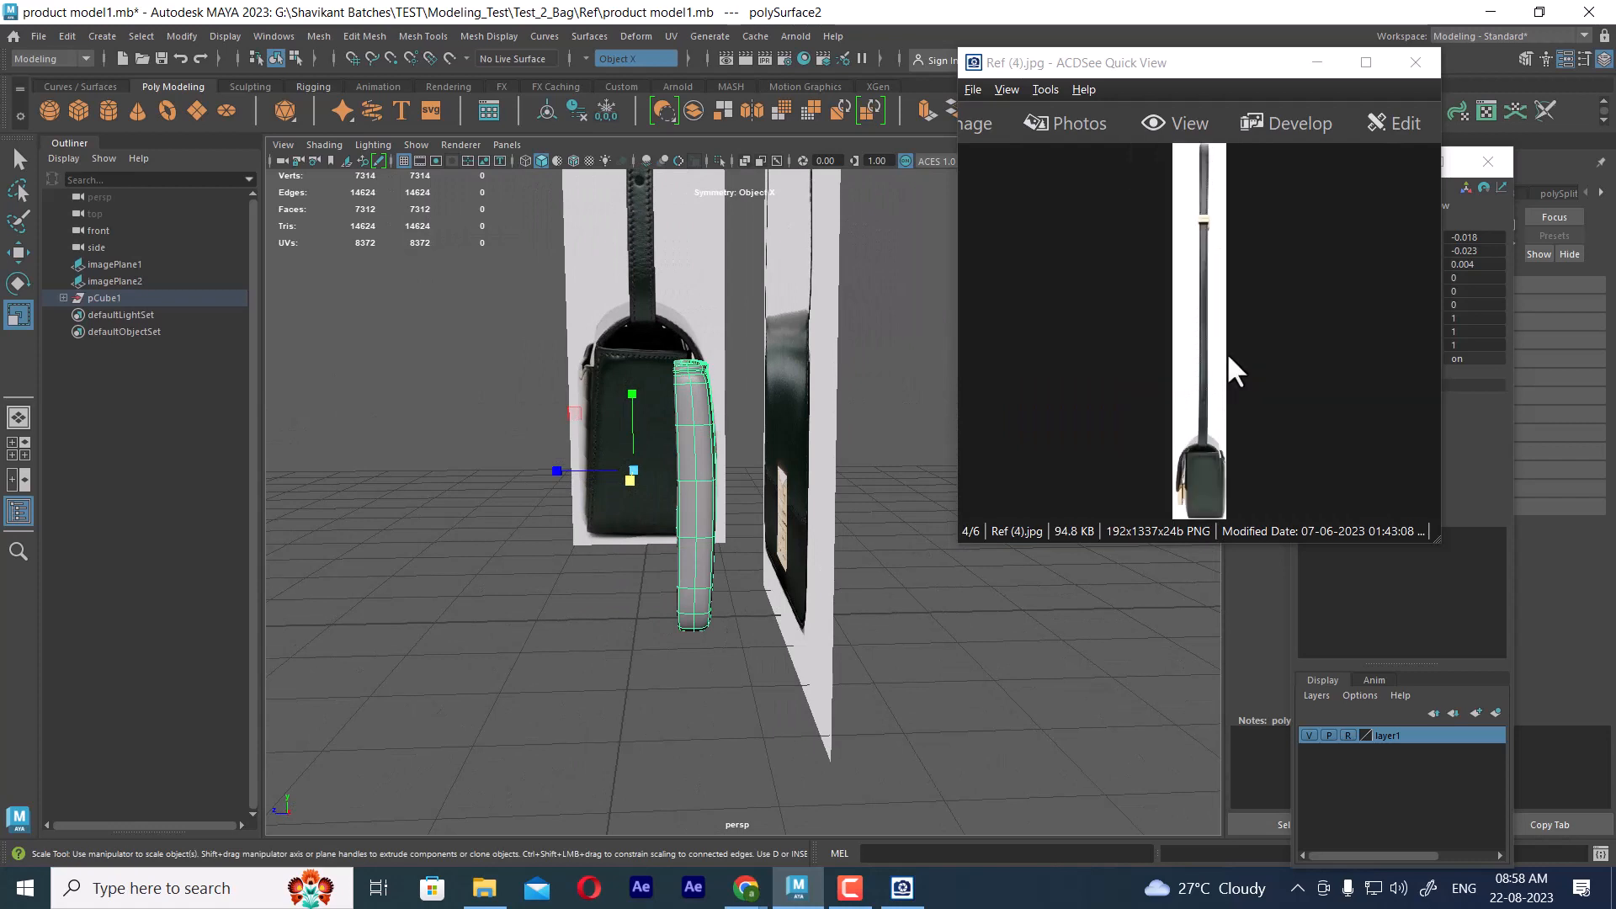
key(space)
drag(670, 467, 762, 461)
scroll(762, 461, down, 4)
alt+middle_drag(654, 298, 712, 380)
scroll(765, 436, up, 4)
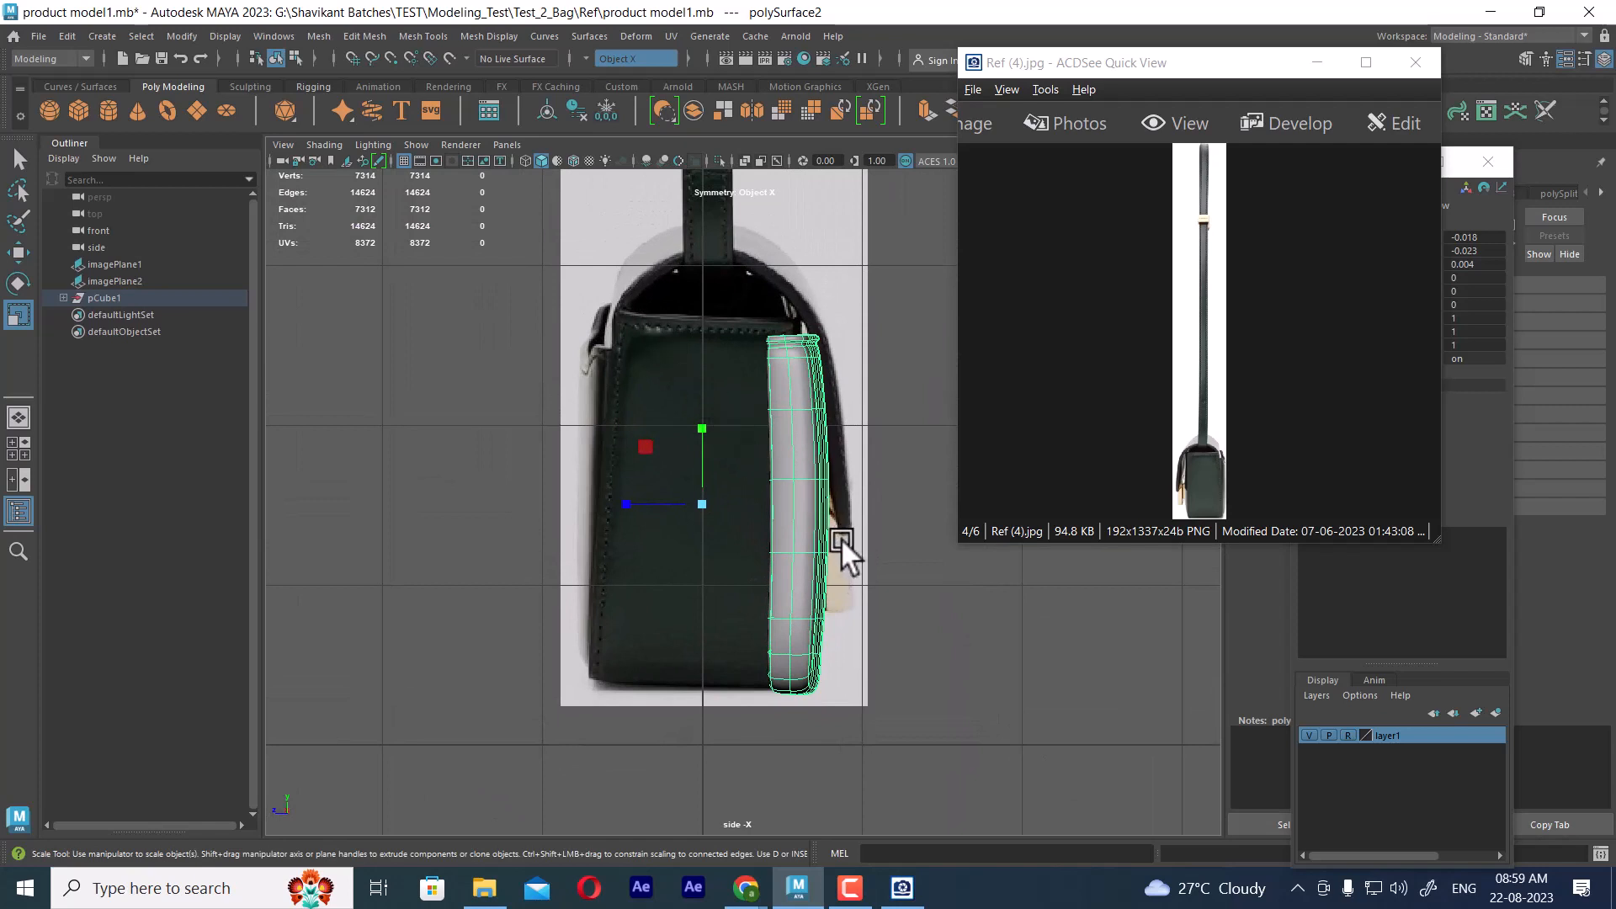
Hide the front panel and clear the selection, leaving the bag's side reference exposed in the side view
key(h)
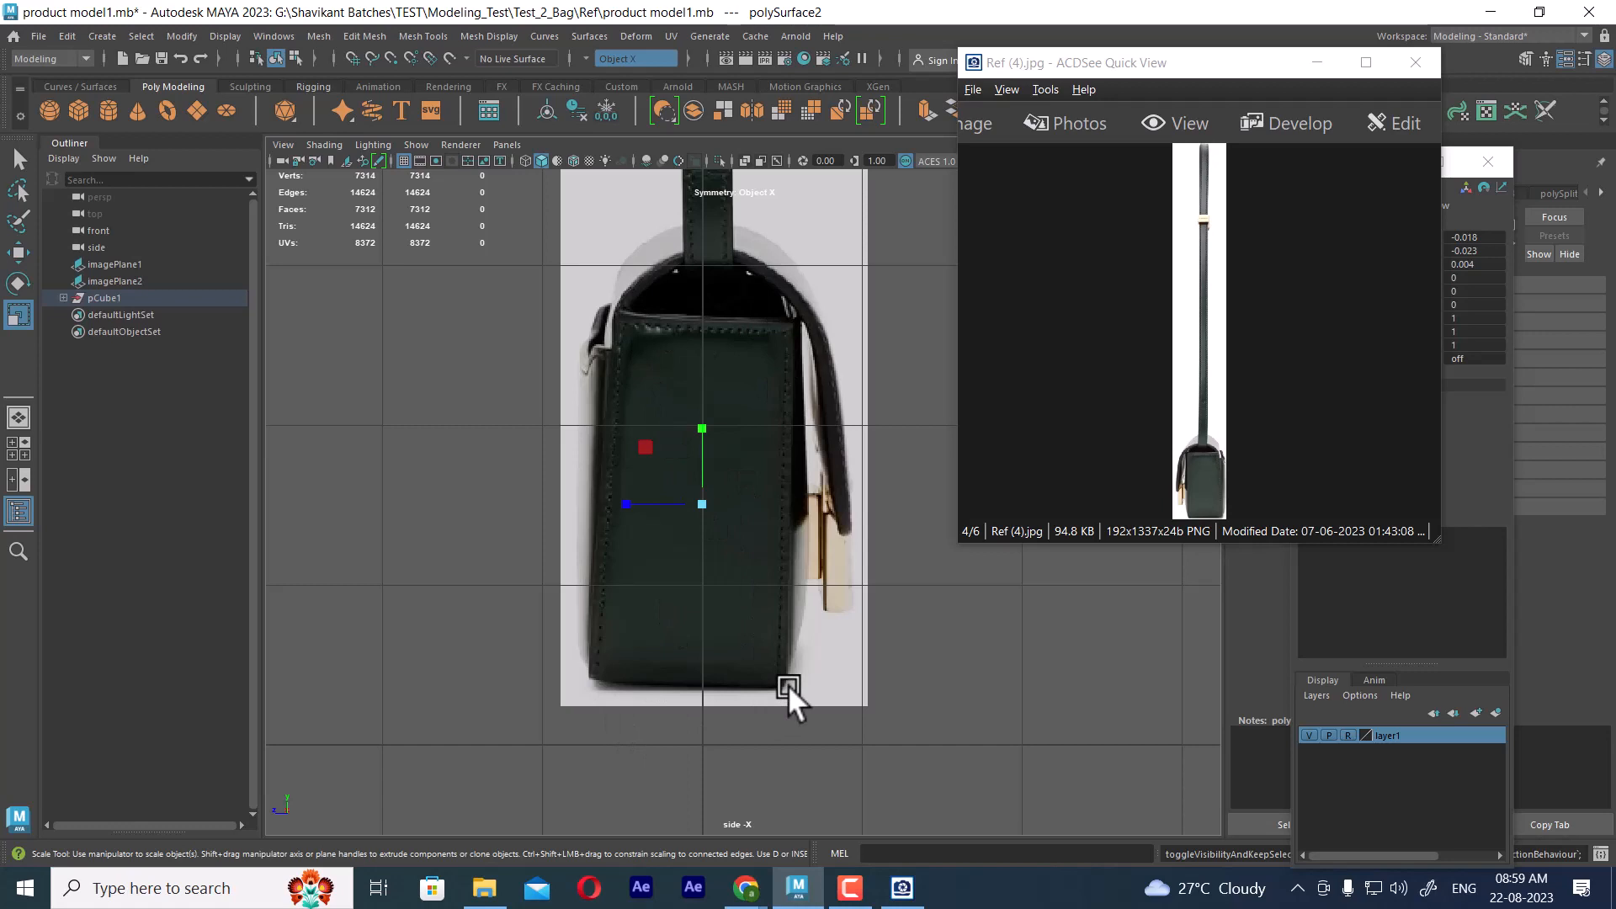
click(1016, 705)
alt+middle_drag(850, 597, 814, 604)
alt+right_drag(815, 604, 986, 670)
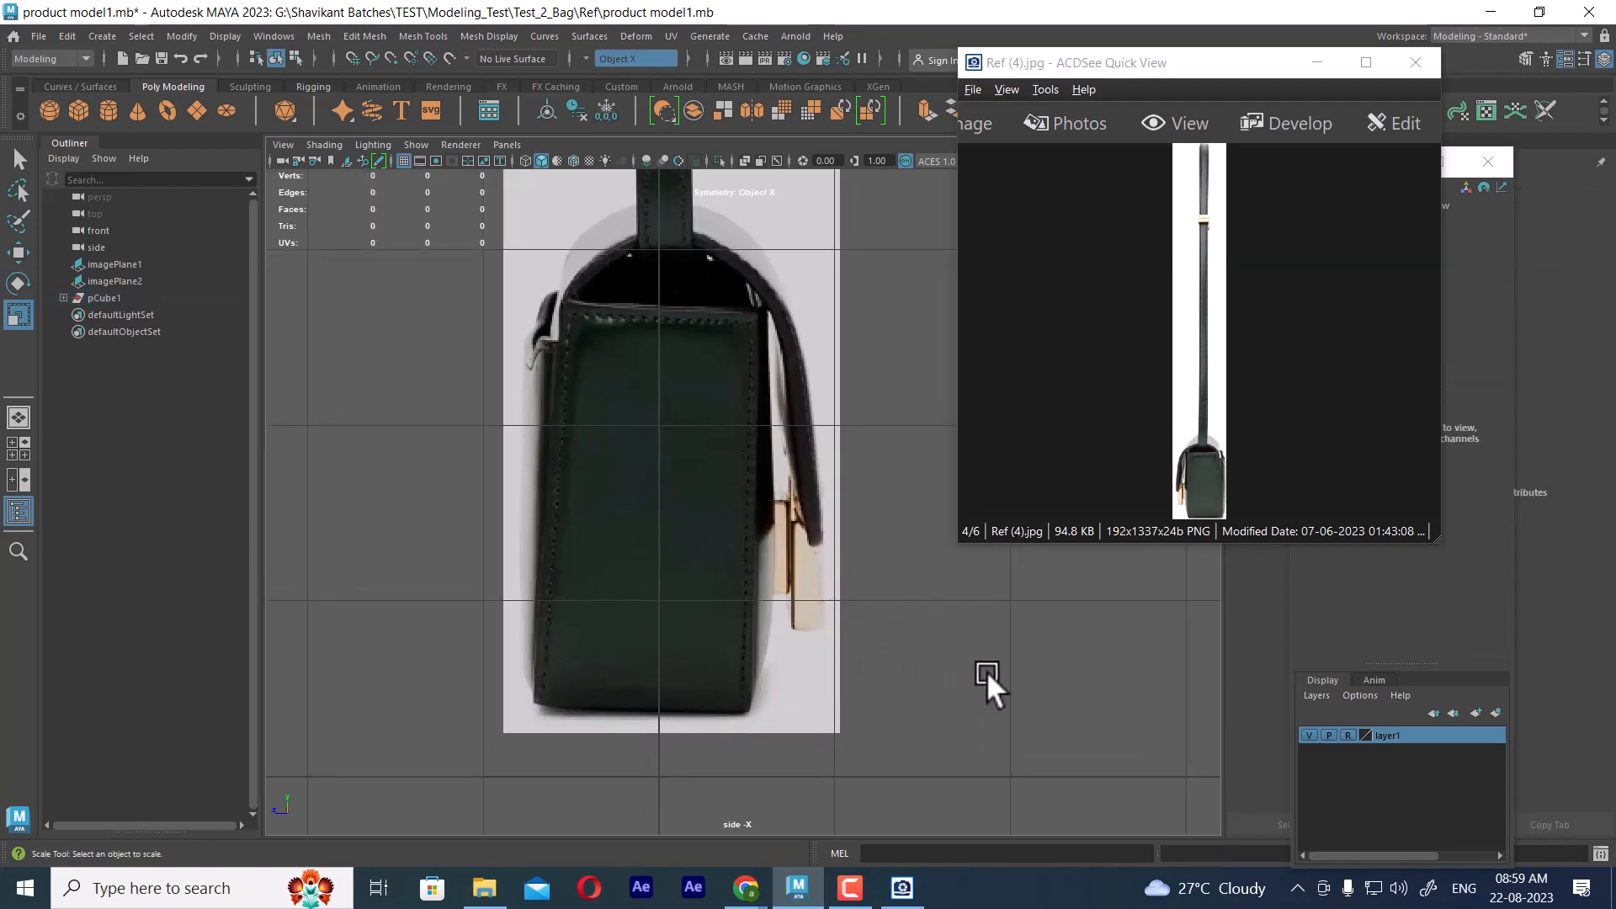
alt+middle_drag(981, 659, 876, 665)
Create a polygon plane and set its Rotate Z to -90 so it faces the side view
shift+right_click(836, 425)
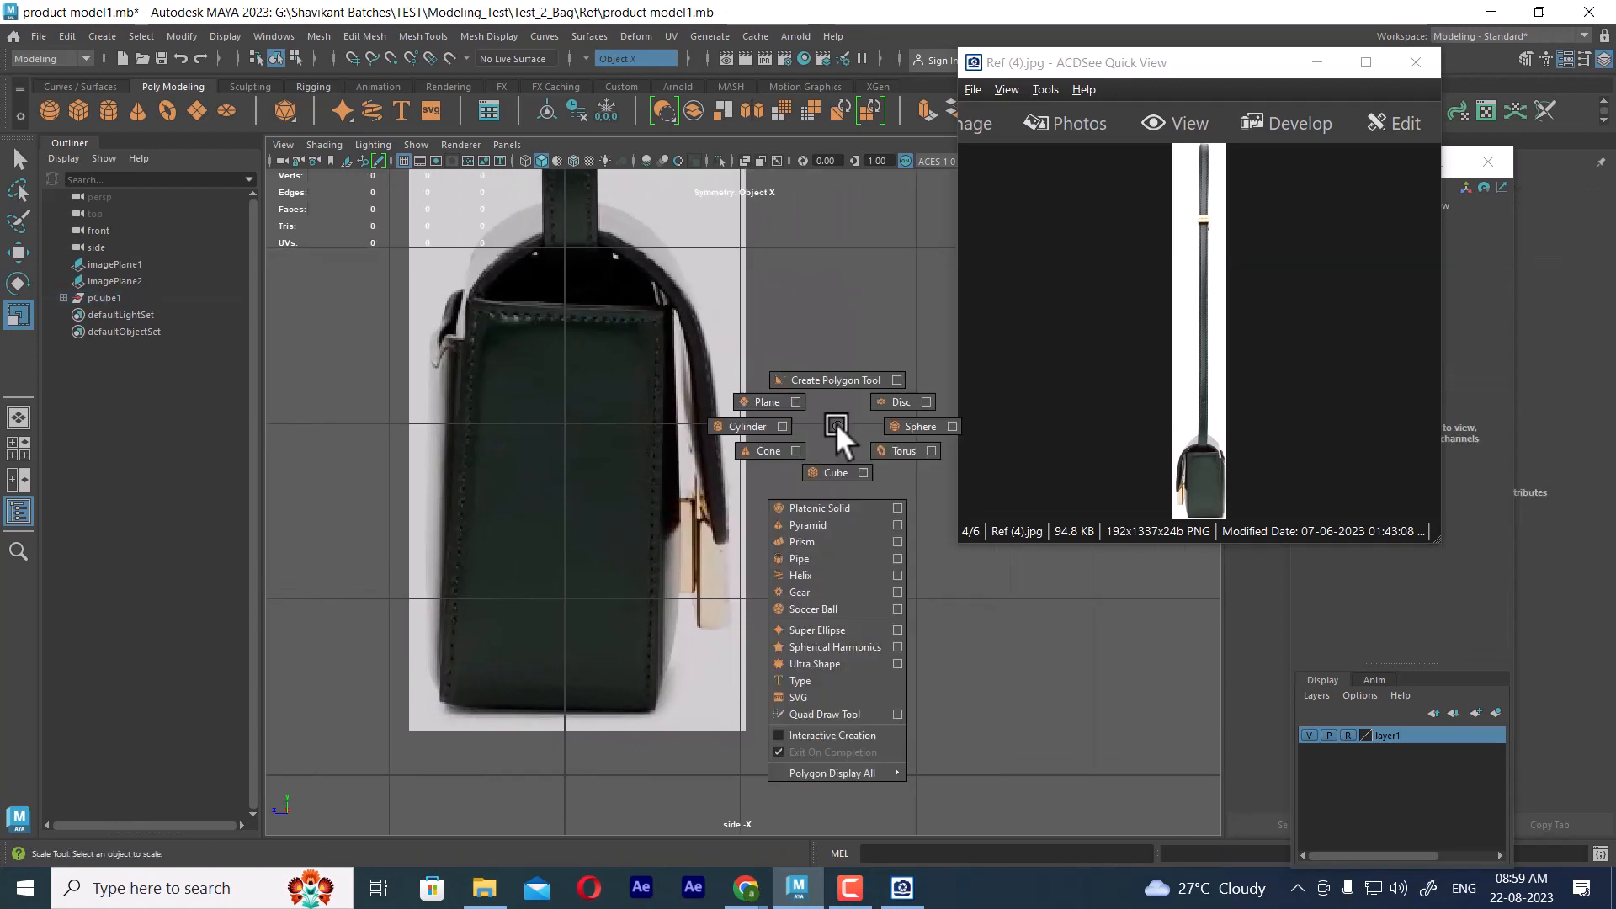
click(734, 402)
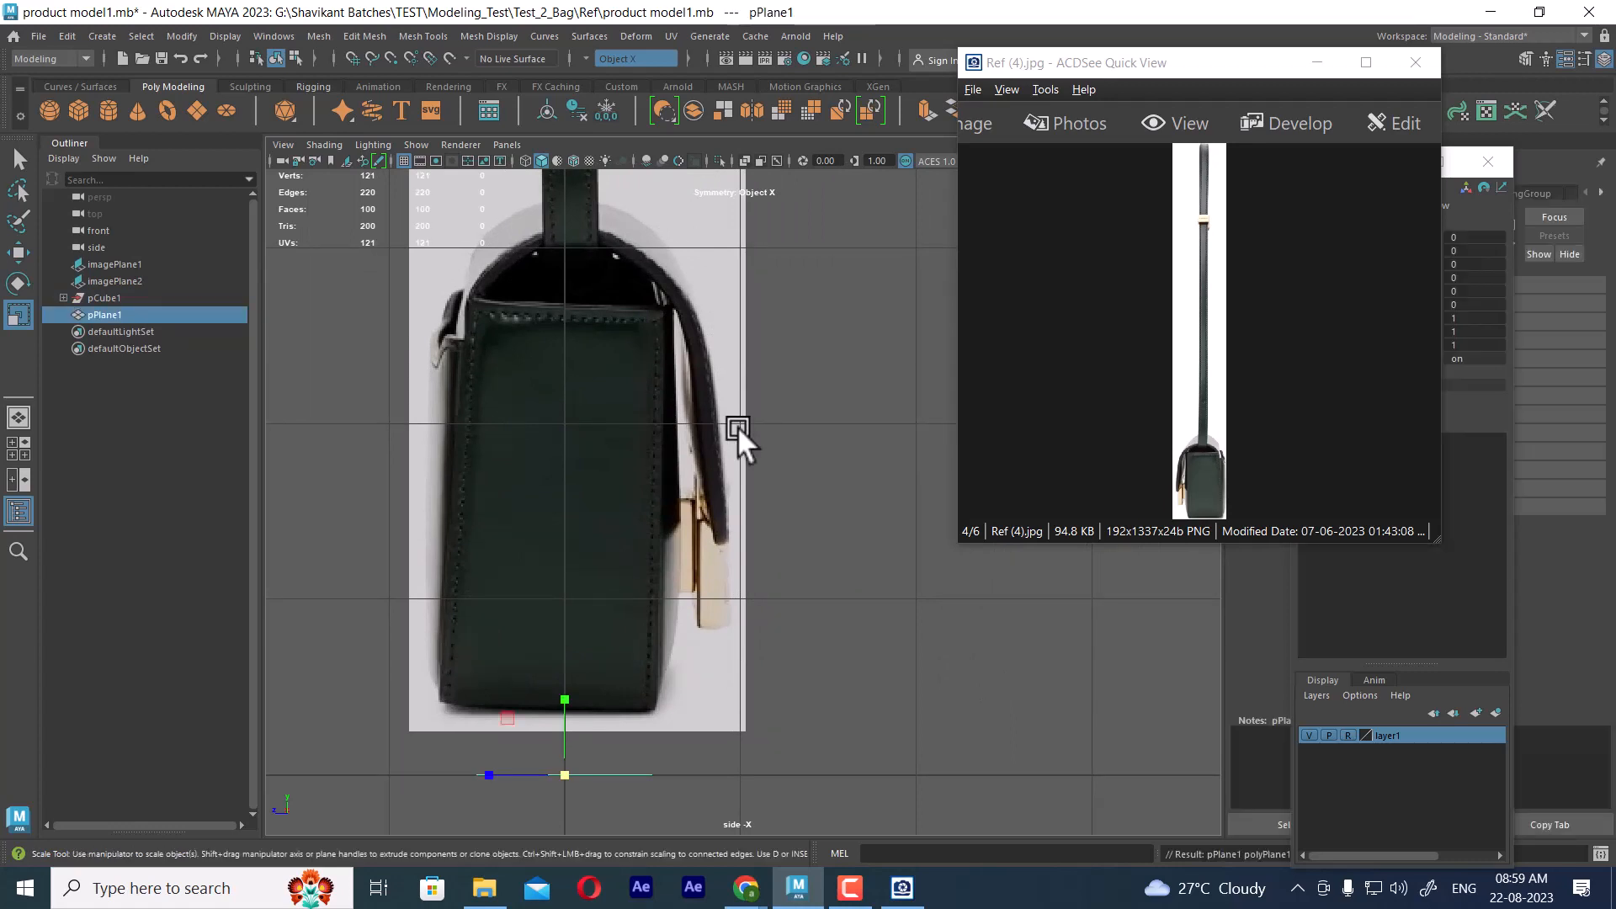
key(e)
drag(579, 756, 626, 774)
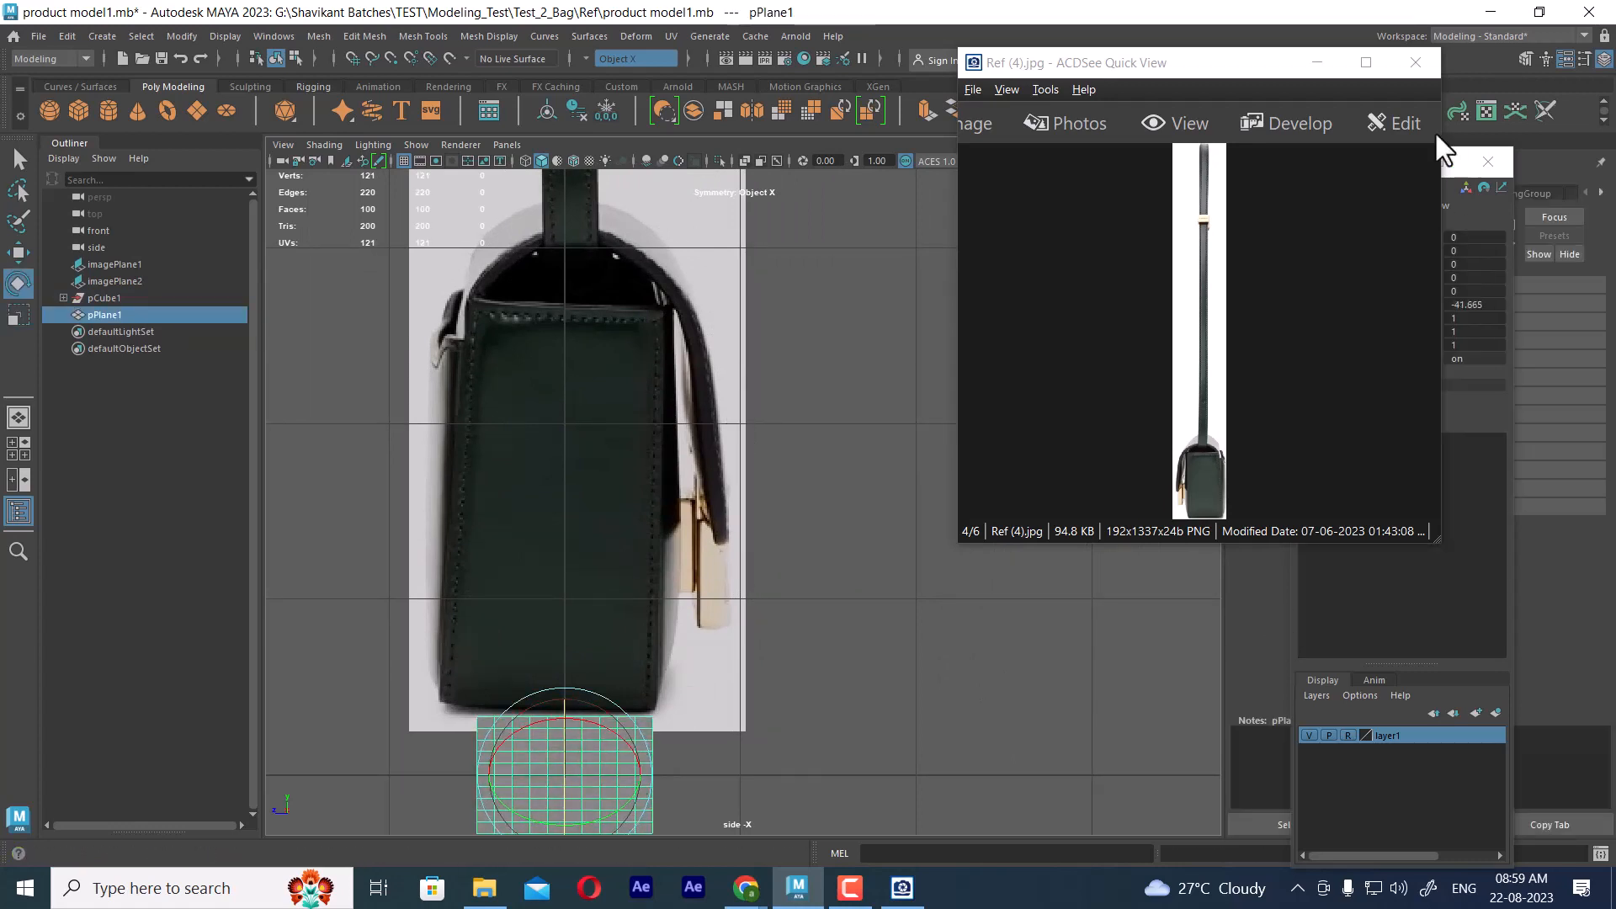
drag(1288, 62, 1148, 181)
click(1473, 305)
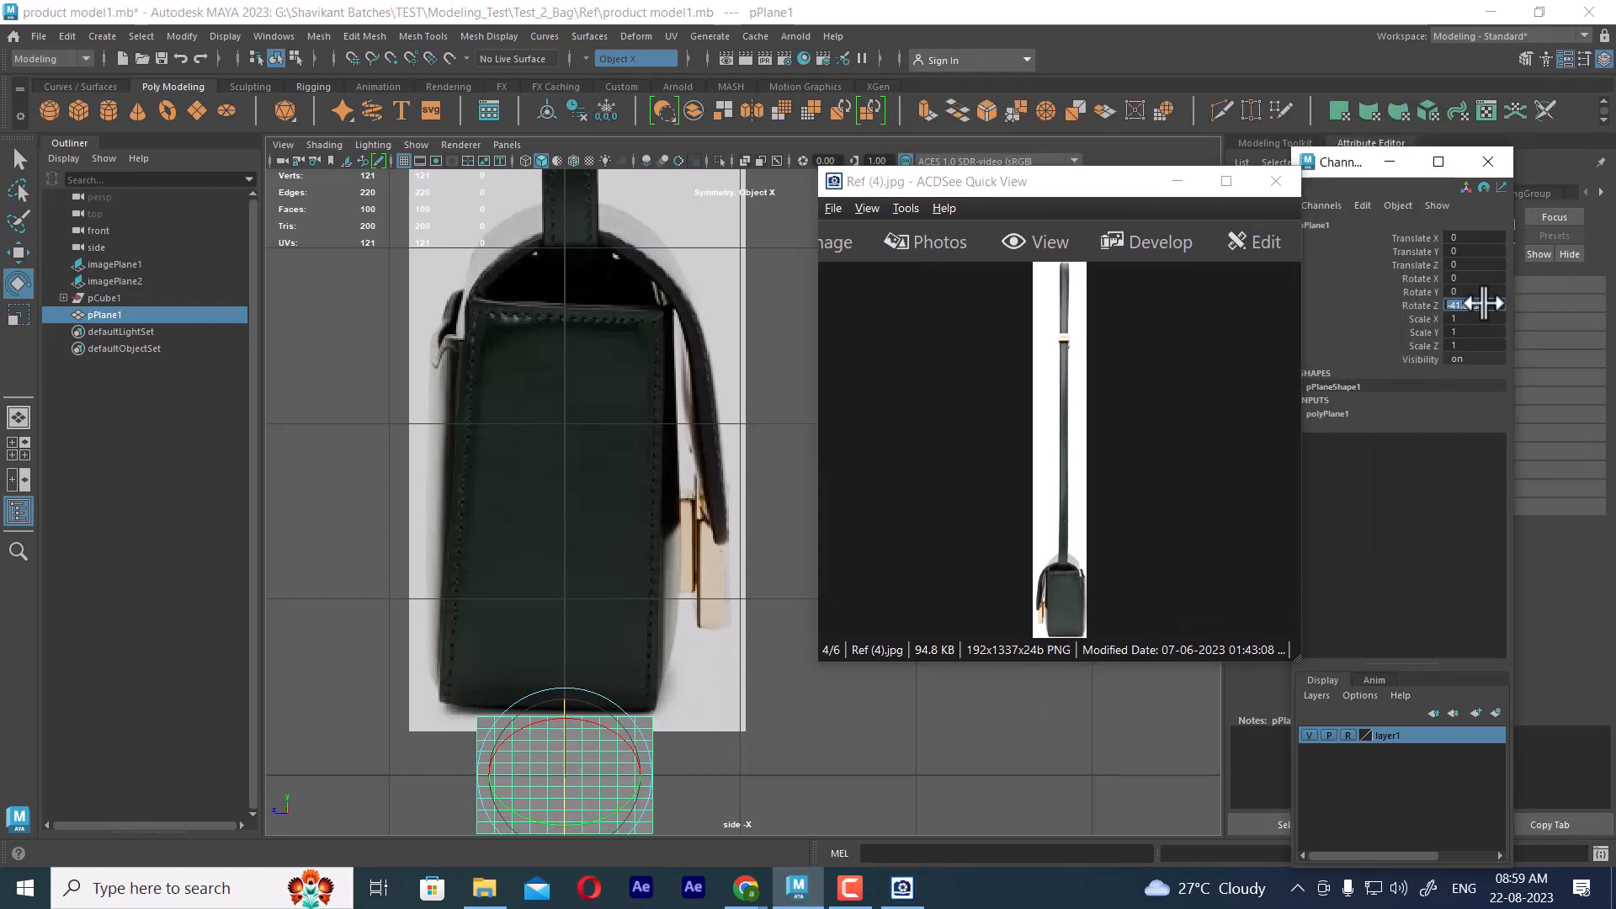
text(90)
key(Return)
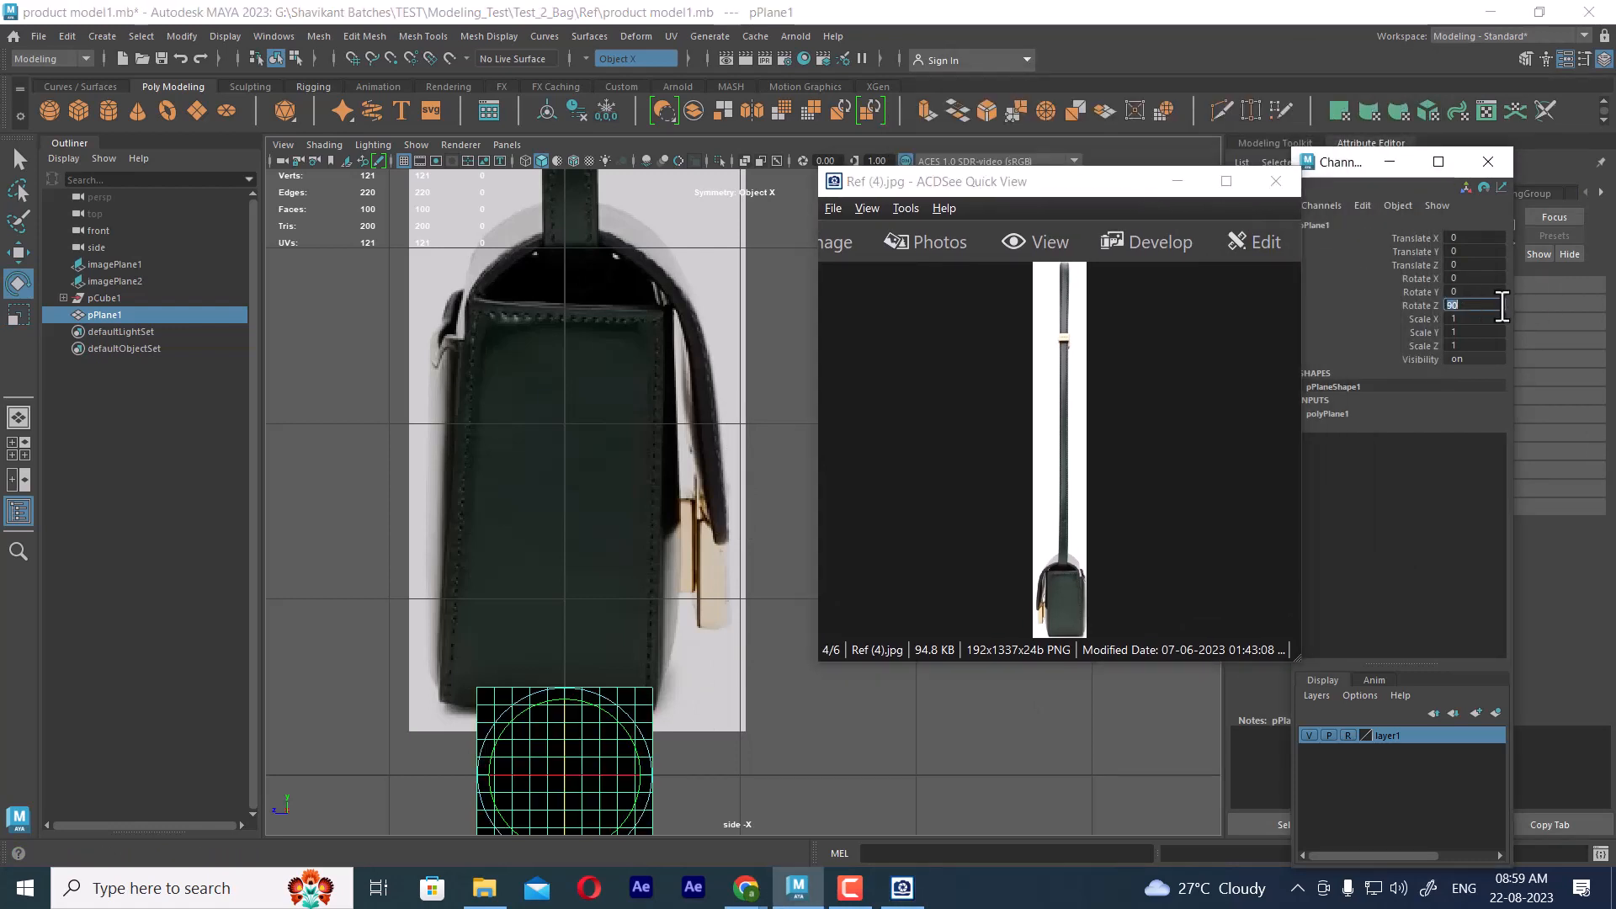
text(-90)
key(Return)
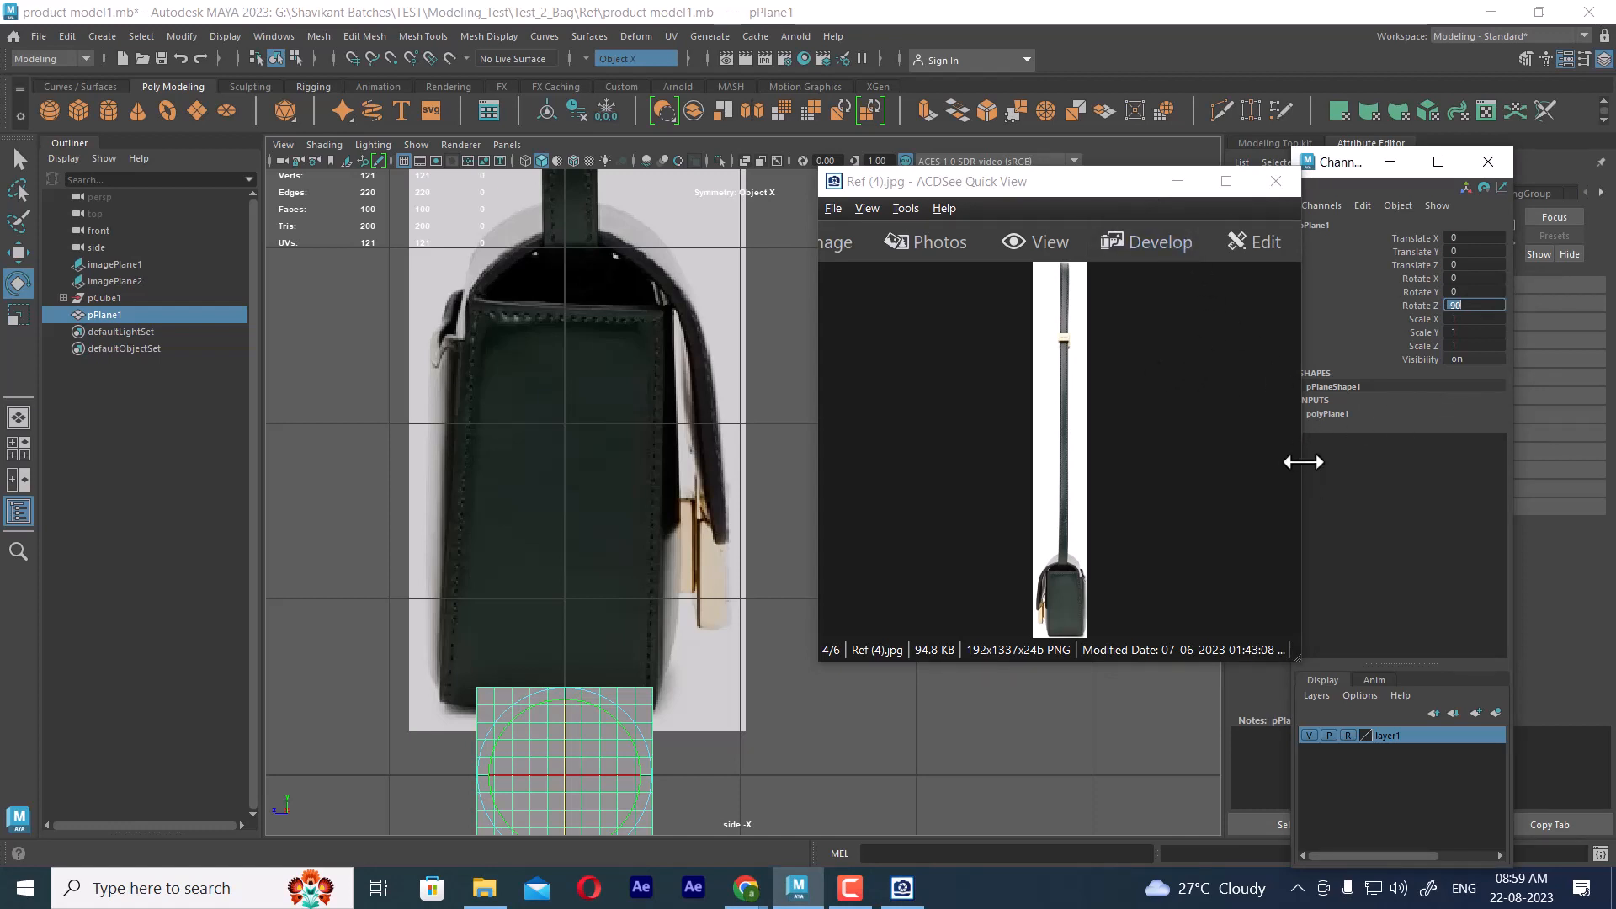
Set the plane's width and height subdivisions to 1
drag(1299, 457, 1085, 453)
click(1327, 413)
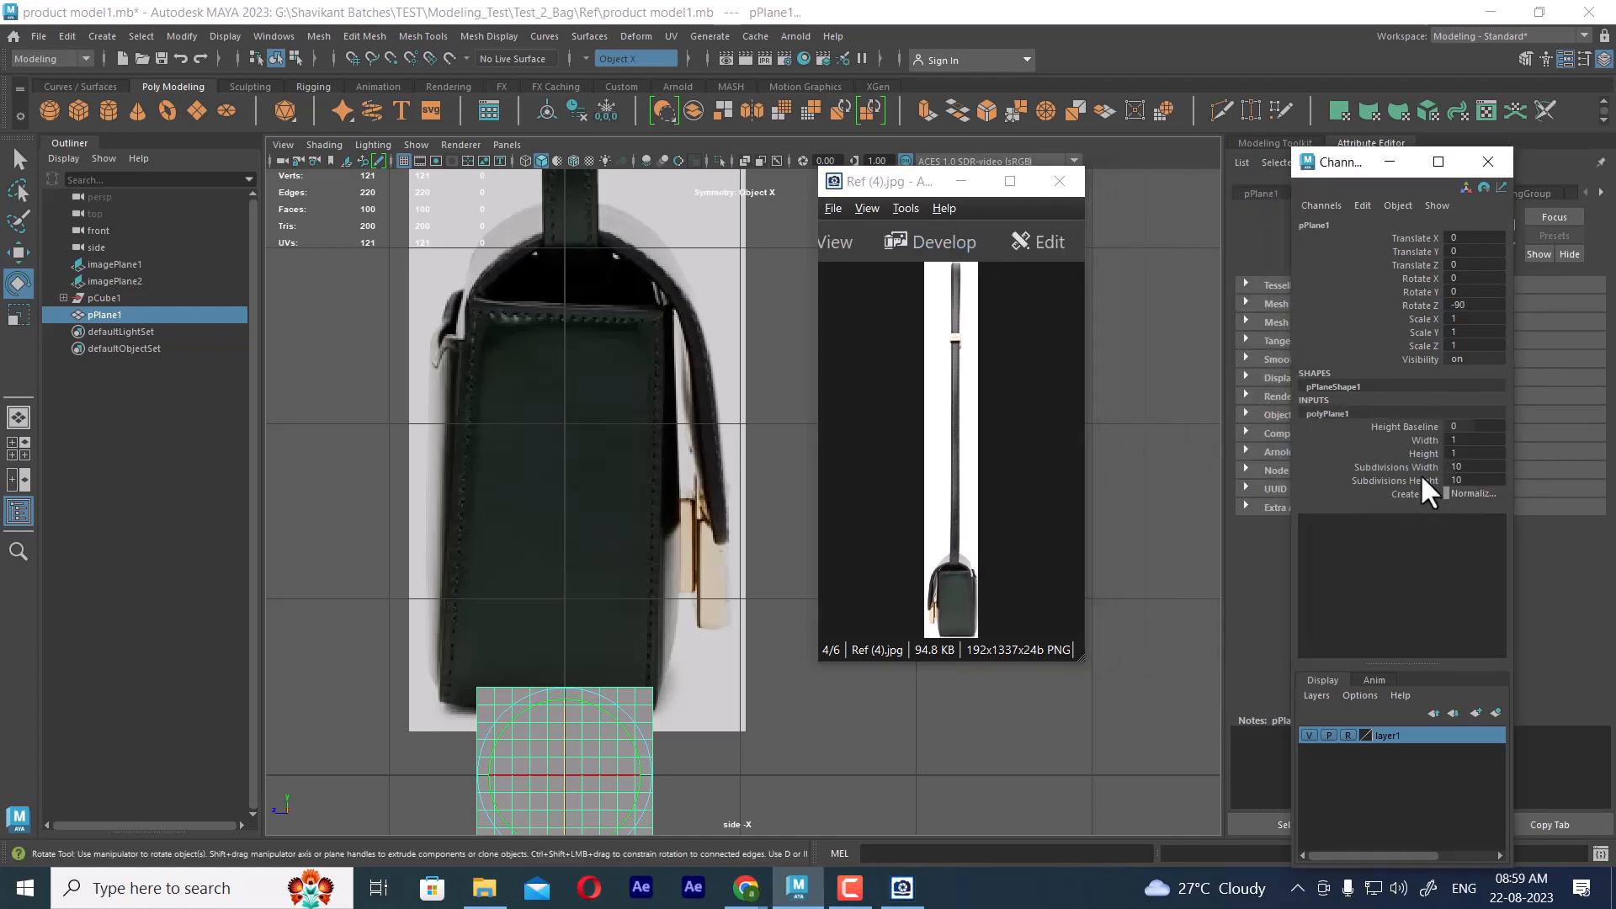
drag(1405, 467, 1401, 480)
middle_drag(1049, 573, 1103, 508)
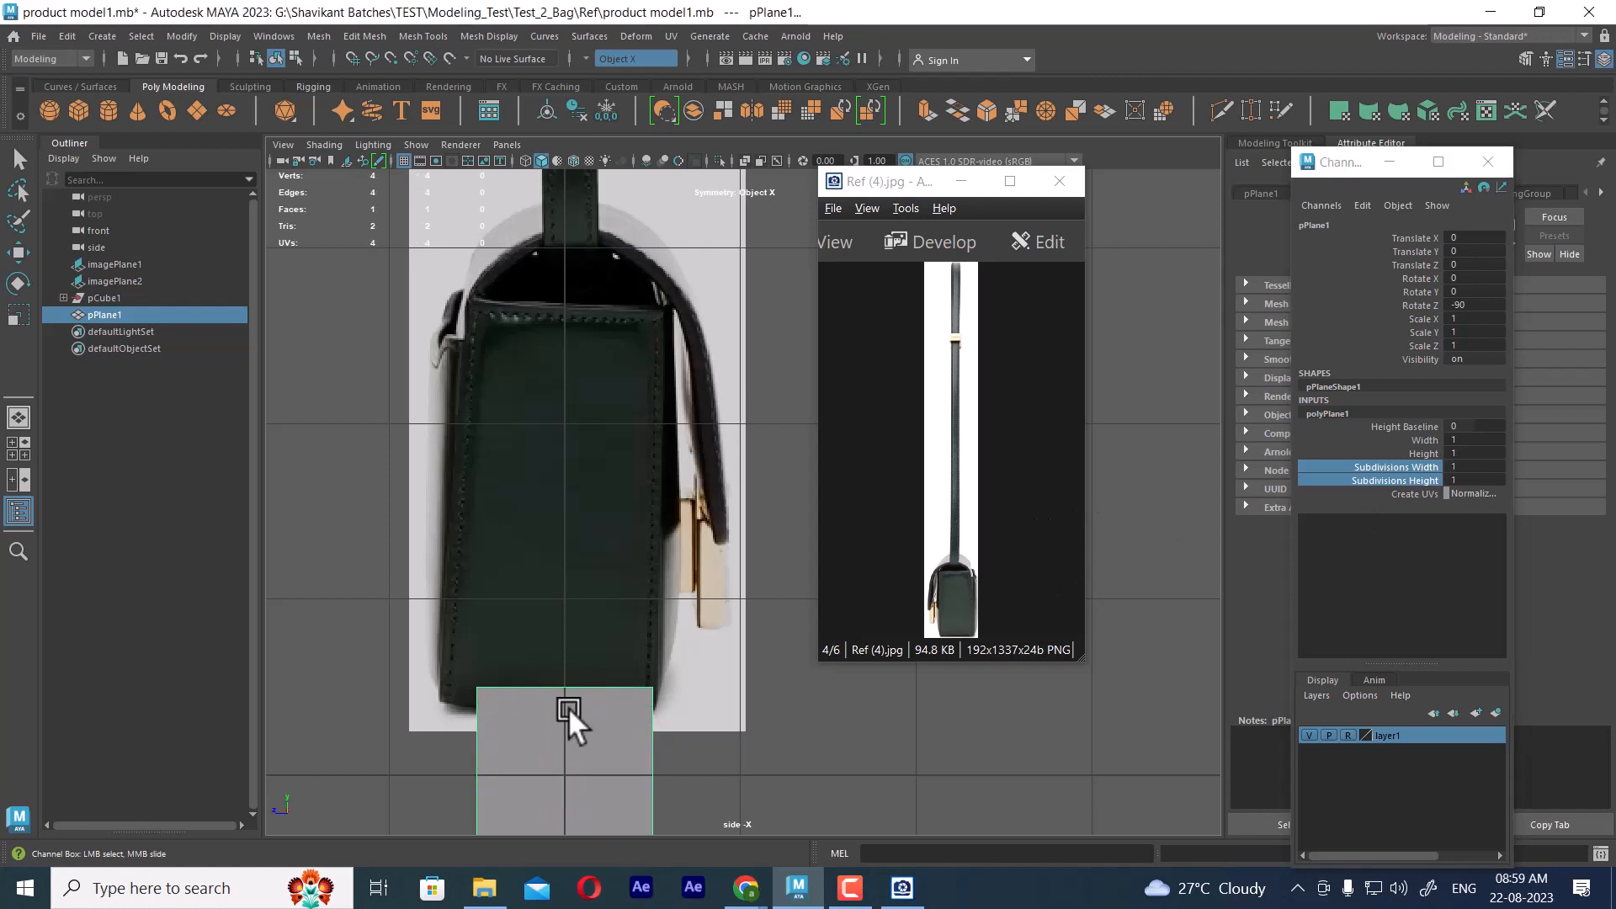
Move the plane up to Translate Y 0.841, with its lower edge on the bag's bottom edge
scroll(614, 689, up, 2)
key(w)
alt+middle_drag(548, 632, 591, 594)
drag(591, 594, 589, 428)
alt+middle_drag(593, 431, 624, 594)
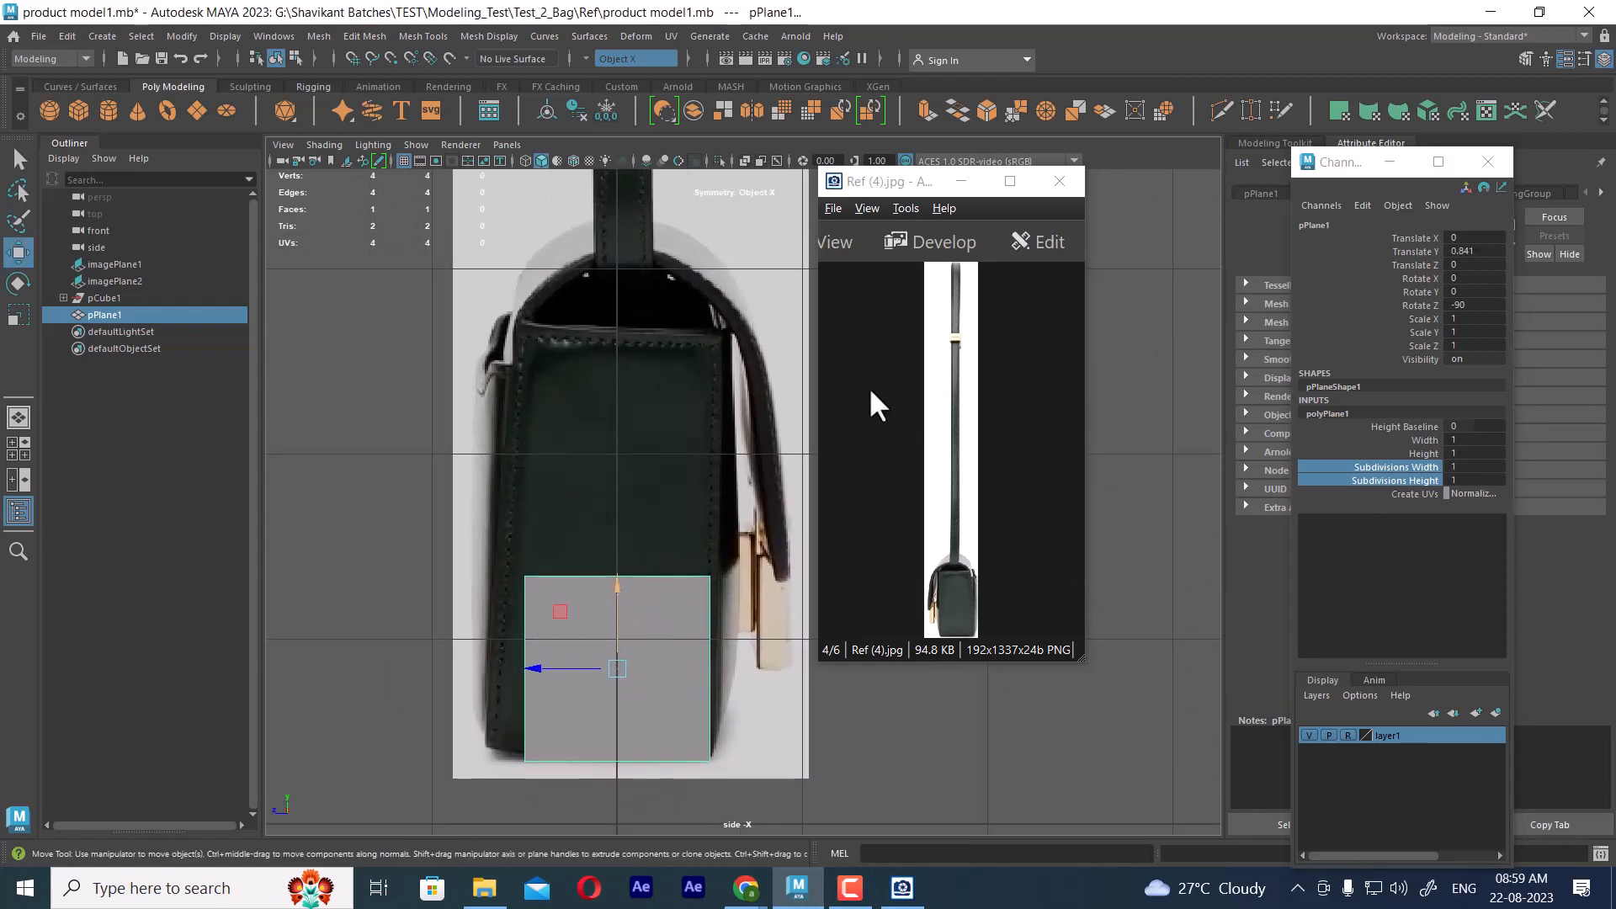
Turn symmetry off and raise the plane's upper two vertices to the top edge of the bag body
drag(867, 185, 1077, 197)
alt+right_drag(943, 282, 800, 486)
alt+middle_drag(801, 487, 792, 385)
right_click(857, 283)
right_drag(857, 285, 776, 286)
alt+right_drag(593, 450, 659, 458)
drag(367, 397, 883, 627)
right_drag(812, 431, 770, 409)
drag(770, 409, 474, 495)
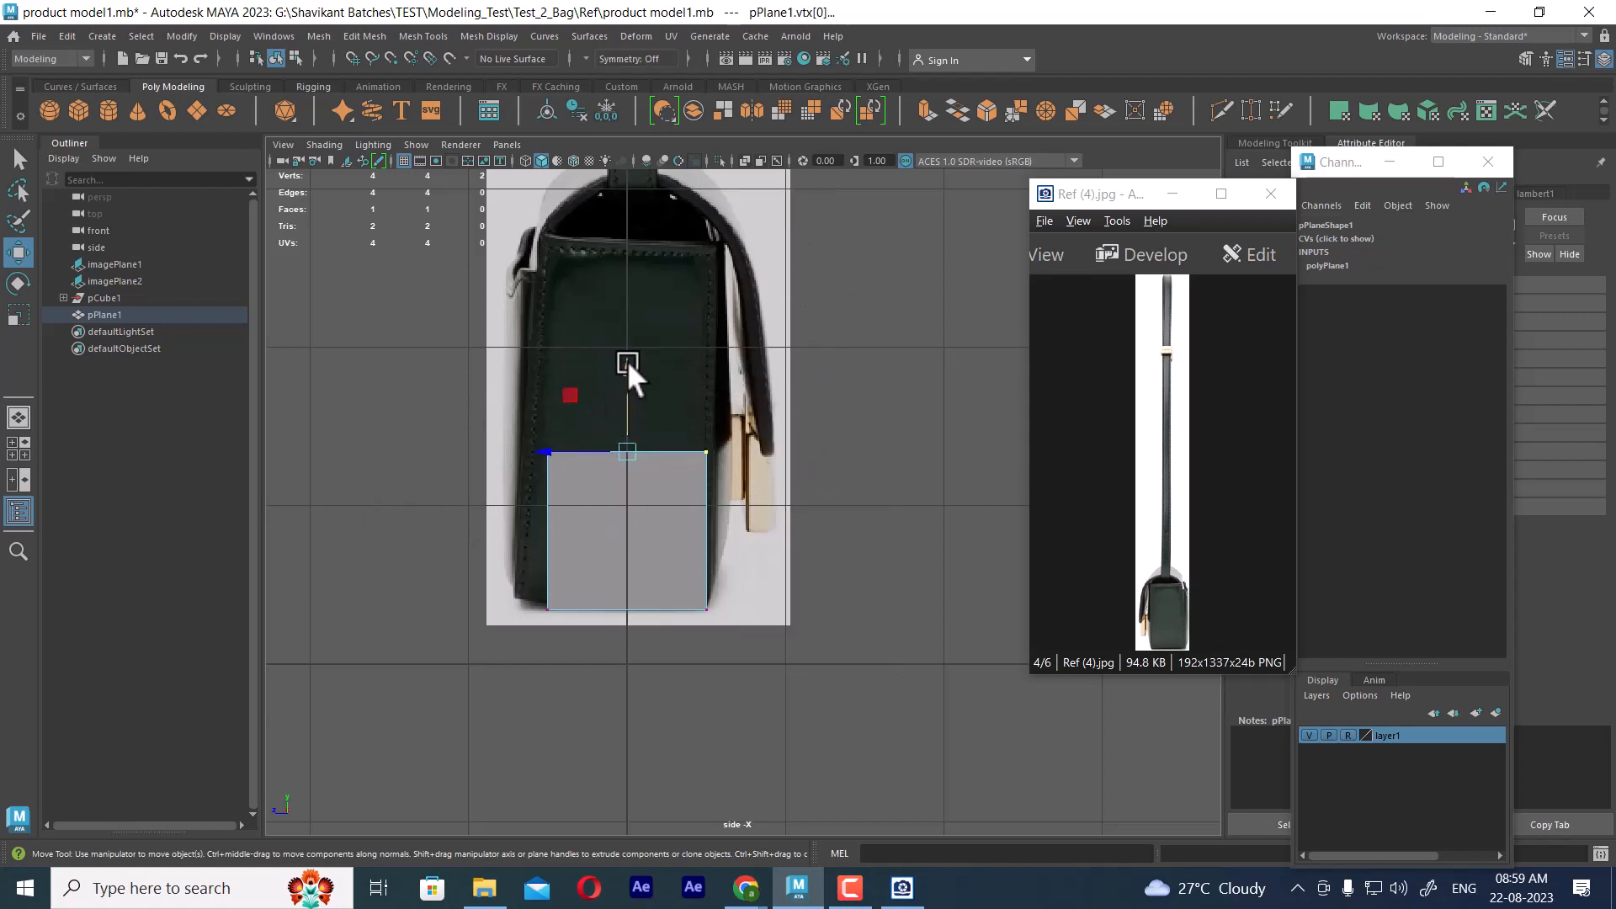
drag(628, 362, 641, 155)
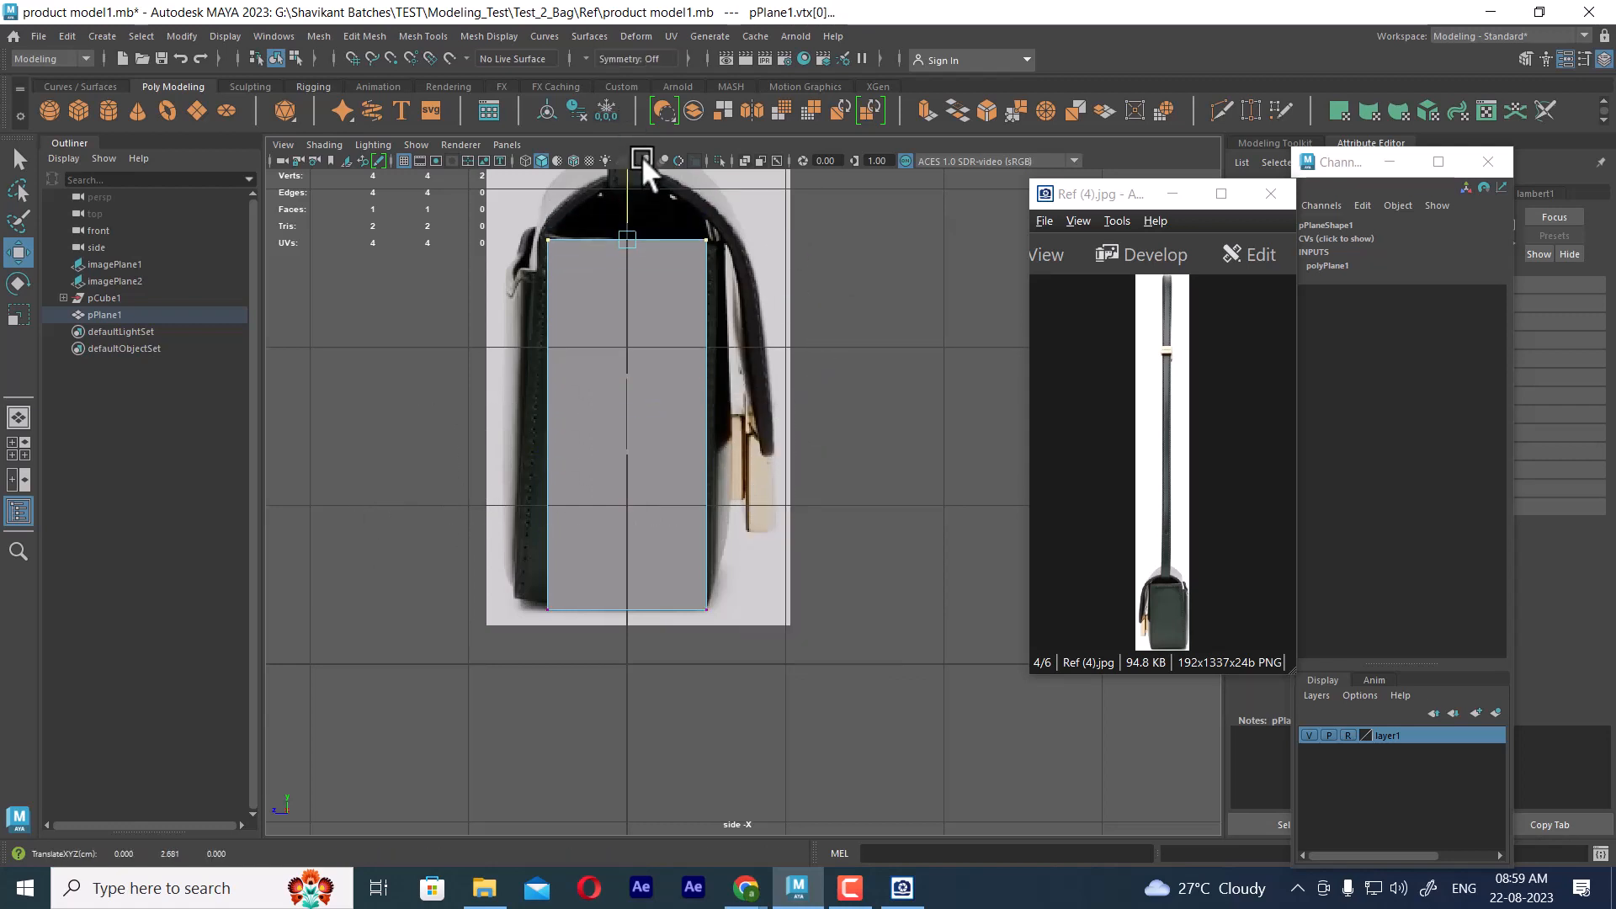
Select the plane's bottom vertices and compare the plane with the bag body's outline at both ends
alt+right_drag(653, 450, 882, 562)
drag(882, 562, 548, 670)
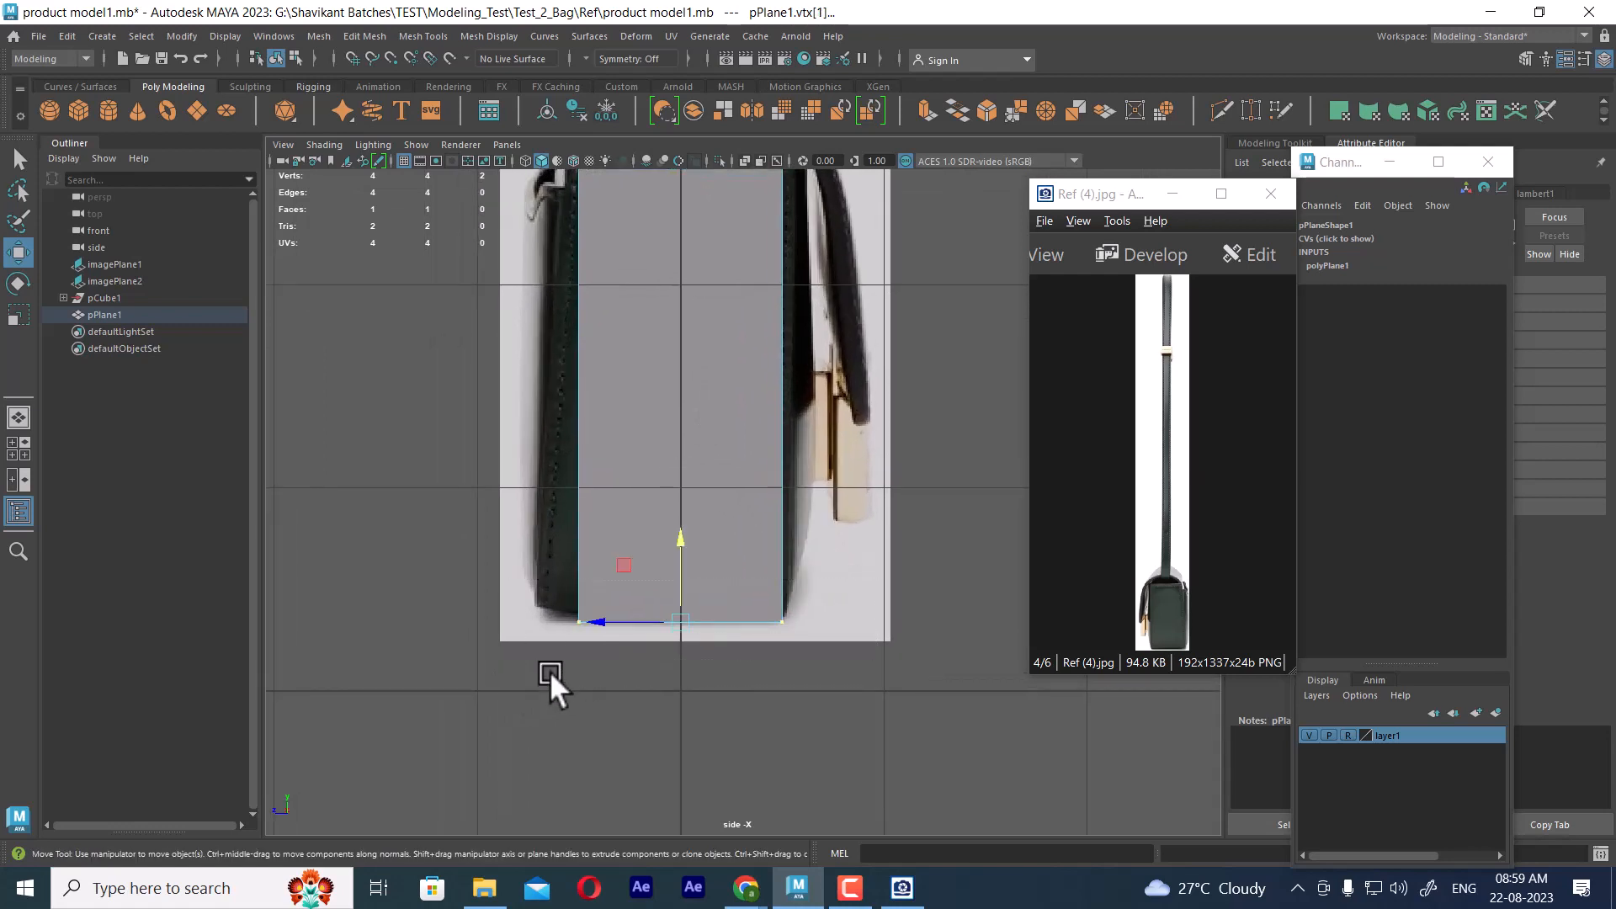
alt+middle_drag(549, 670, 722, 779)
alt+middle_drag(802, 473, 703, 358)
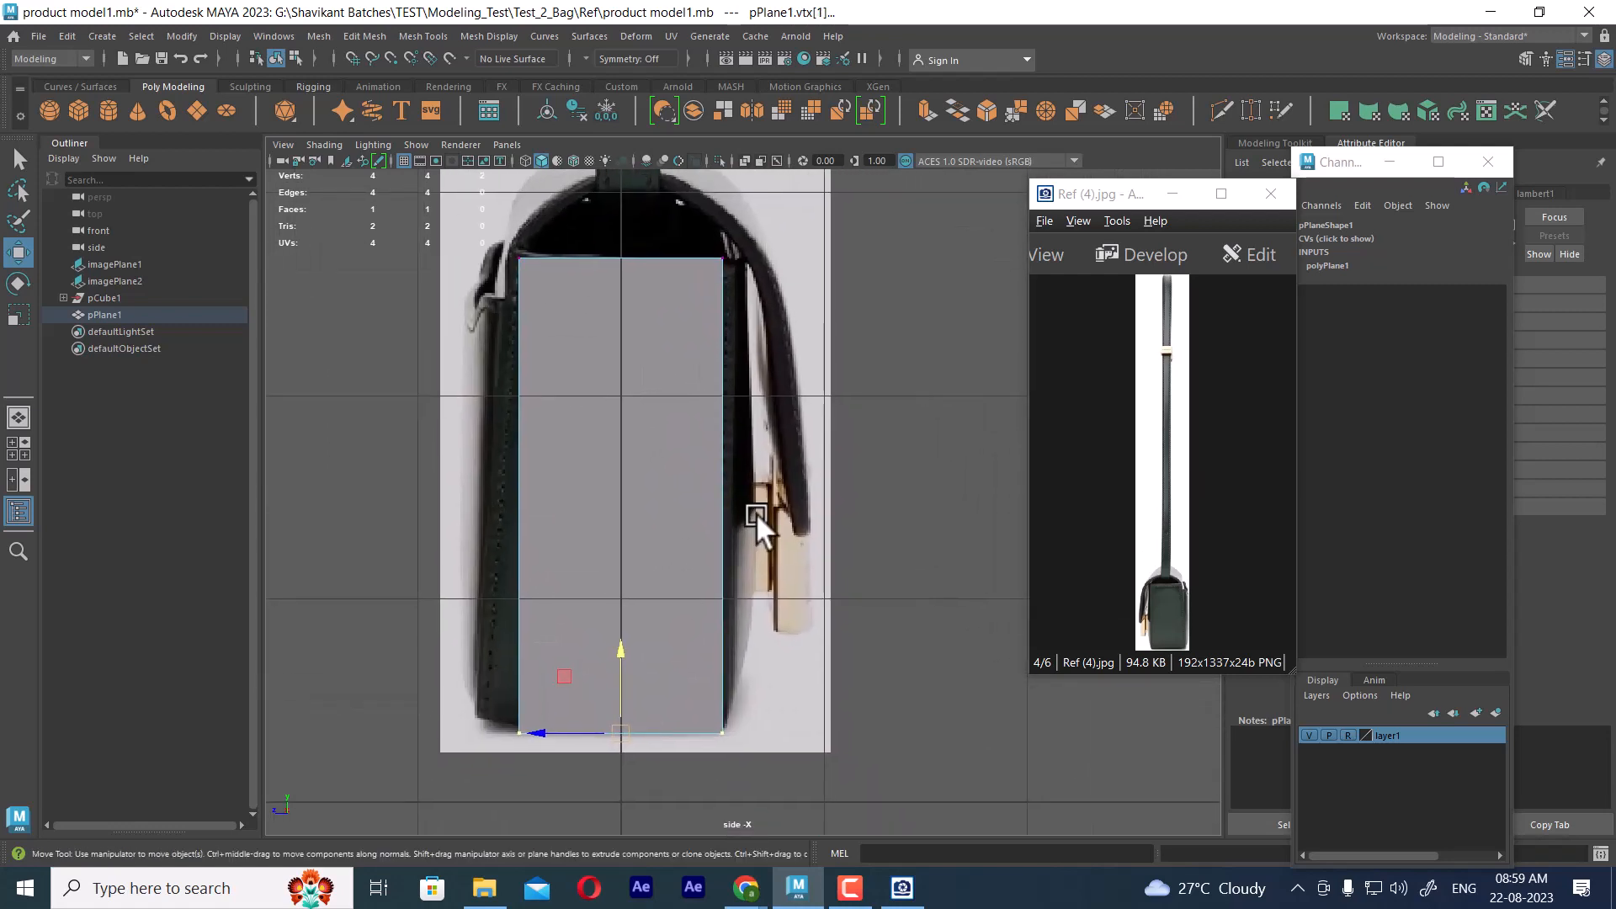
alt+middle_drag(745, 470, 813, 624)
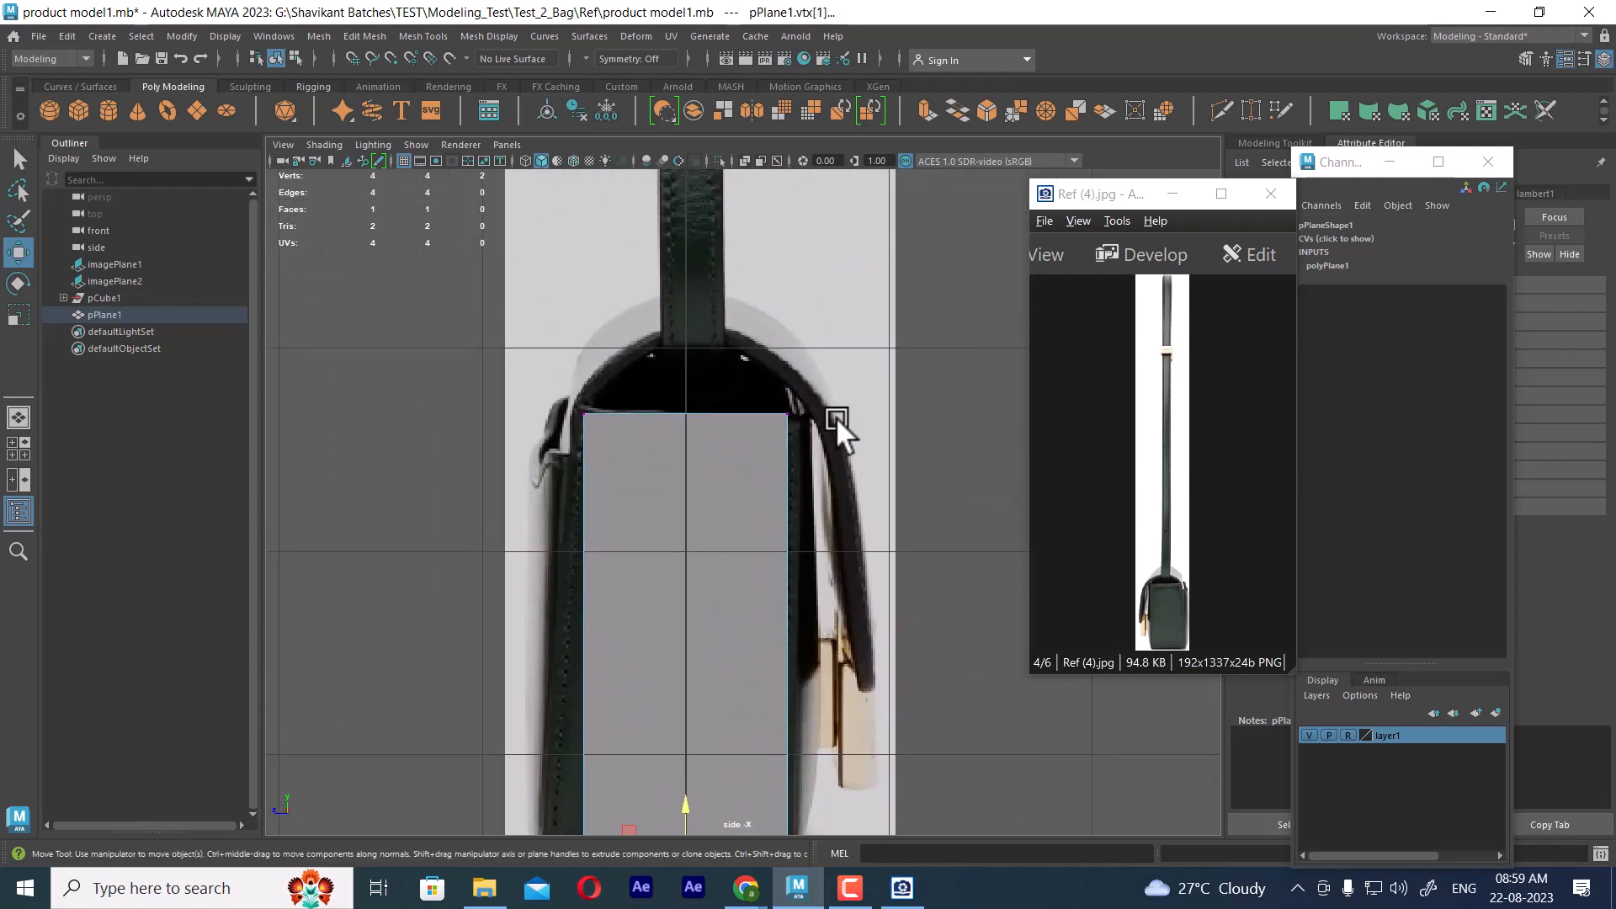
Make layer1 selectable, select the side reference image, and move its pivot down to the bag's bottom edge
click(964, 307)
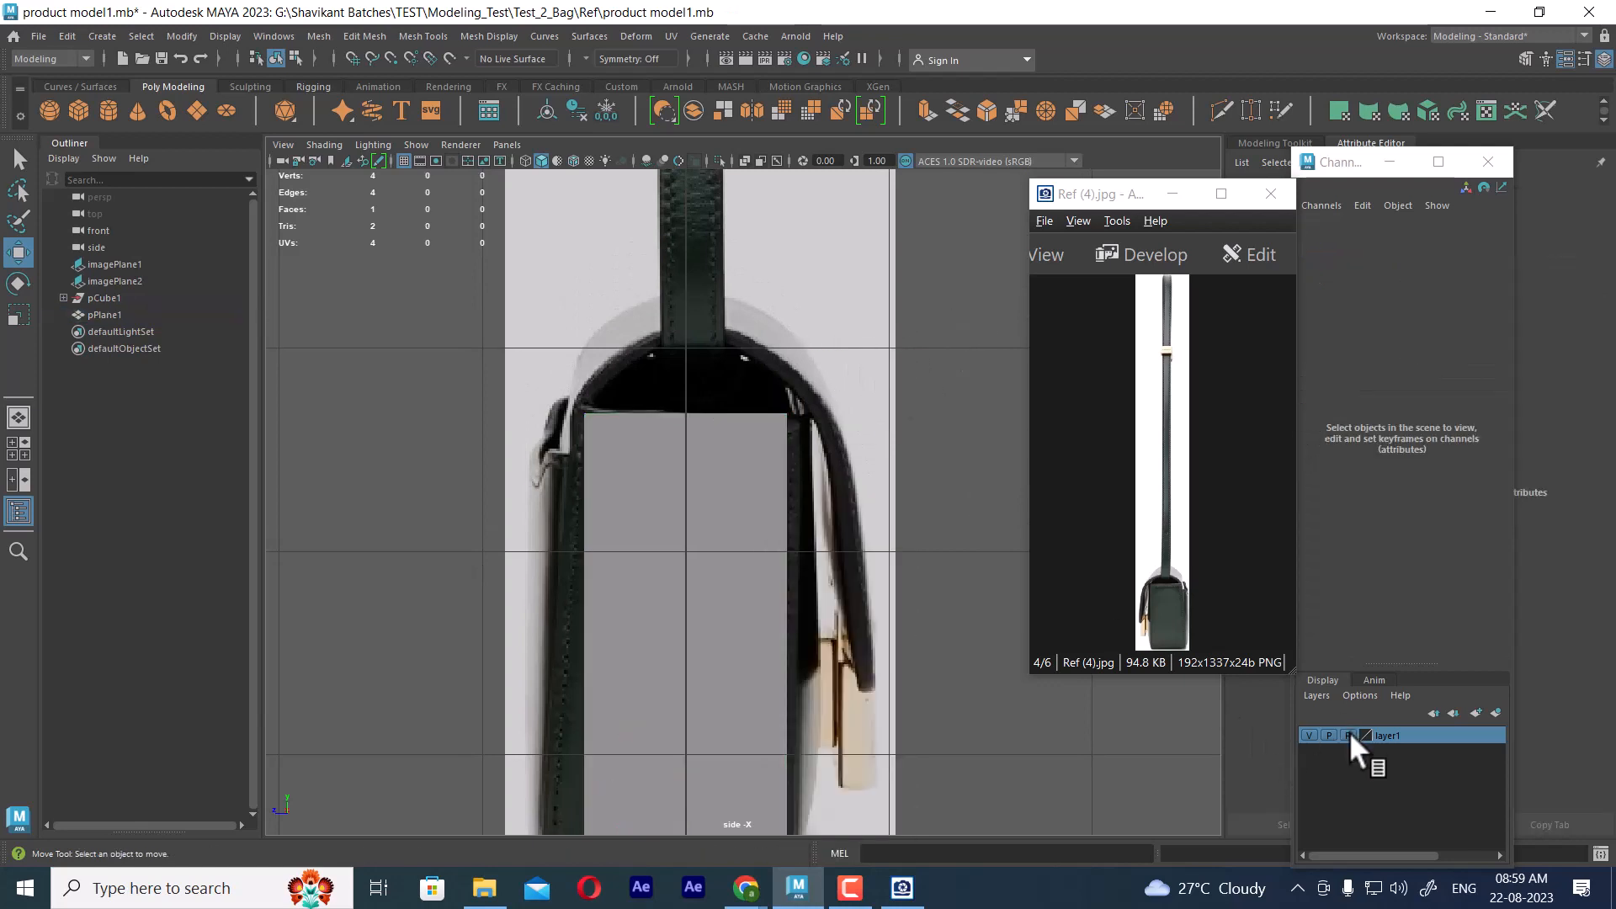
click(1348, 735)
click(884, 496)
alt+right_drag(855, 667, 765, 568)
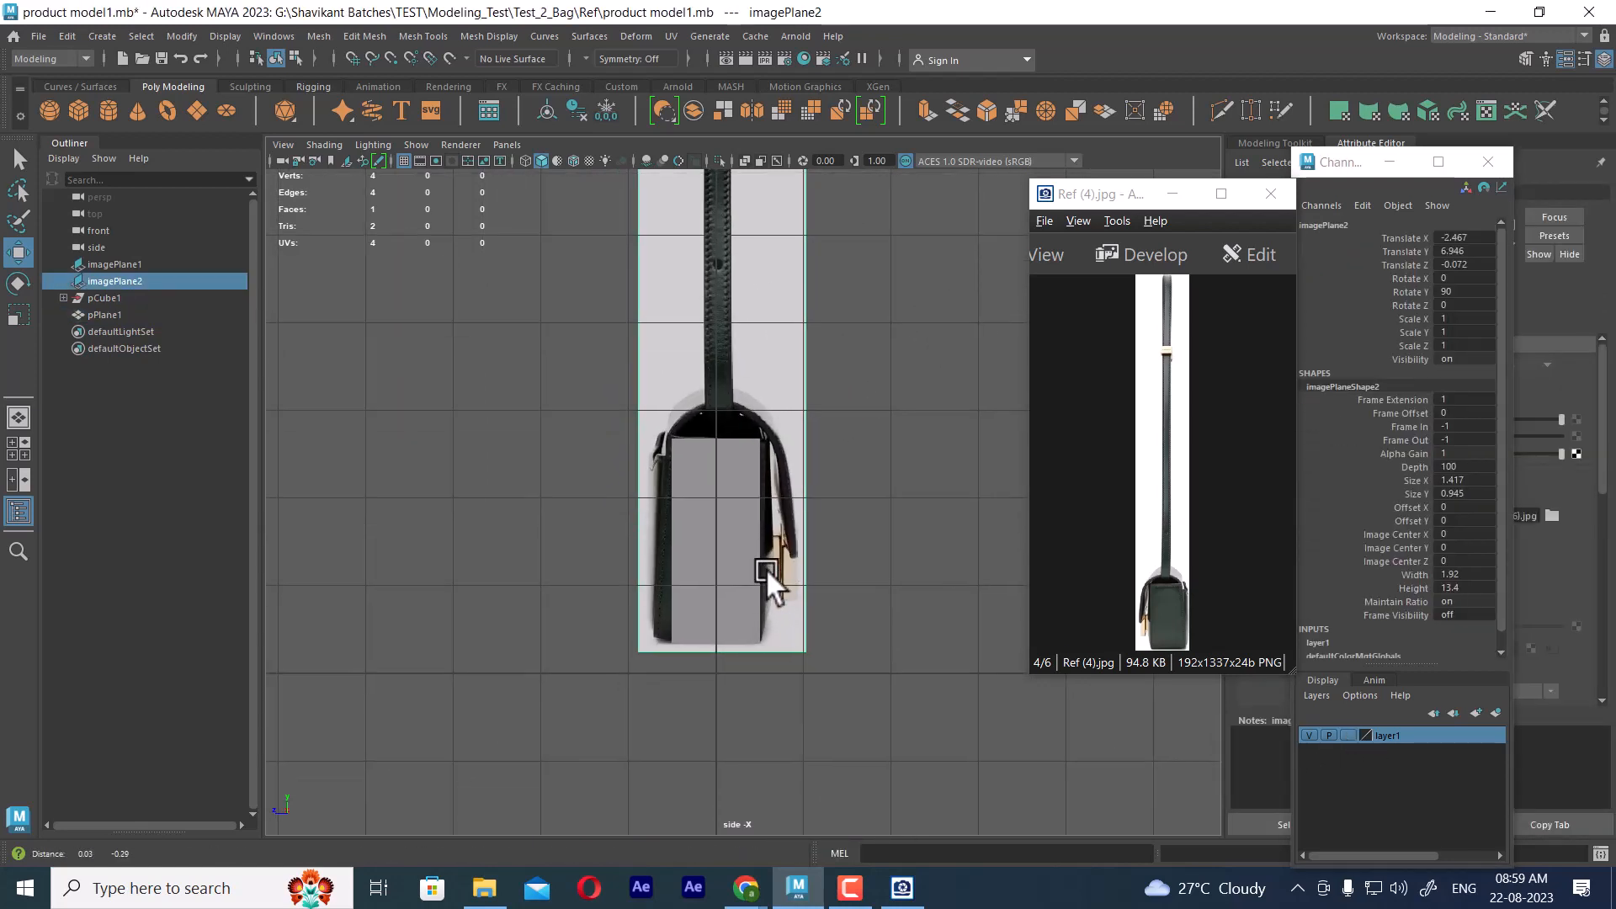
alt+middle_drag(765, 567, 722, 719)
scroll(742, 580, down, 3)
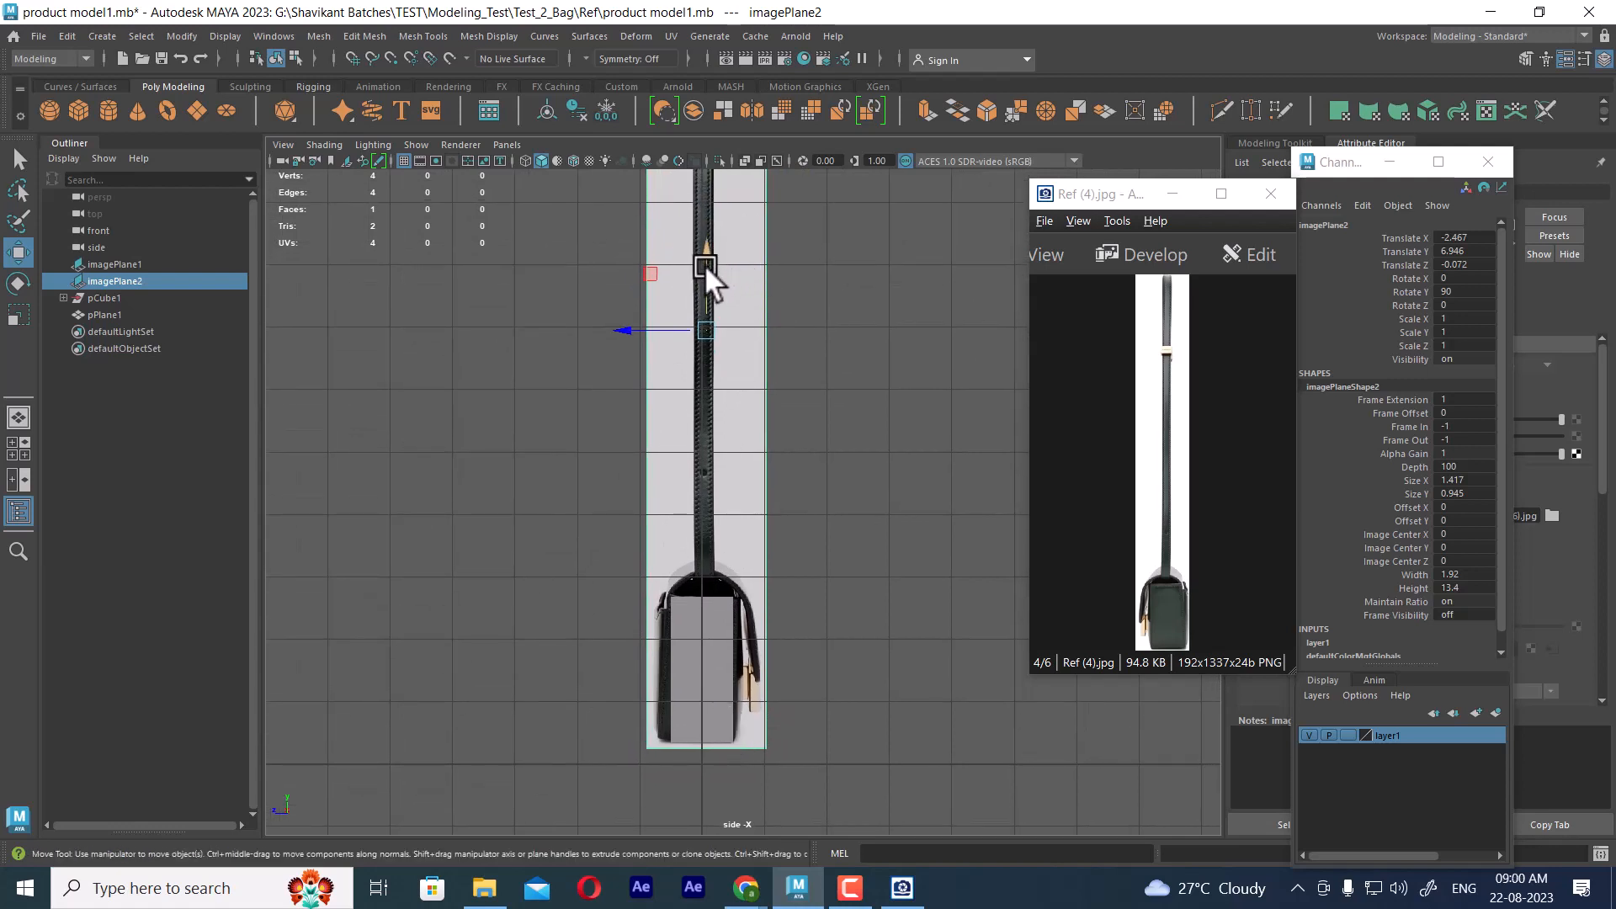
drag(703, 266, 726, 659)
scroll(813, 451, up, 6)
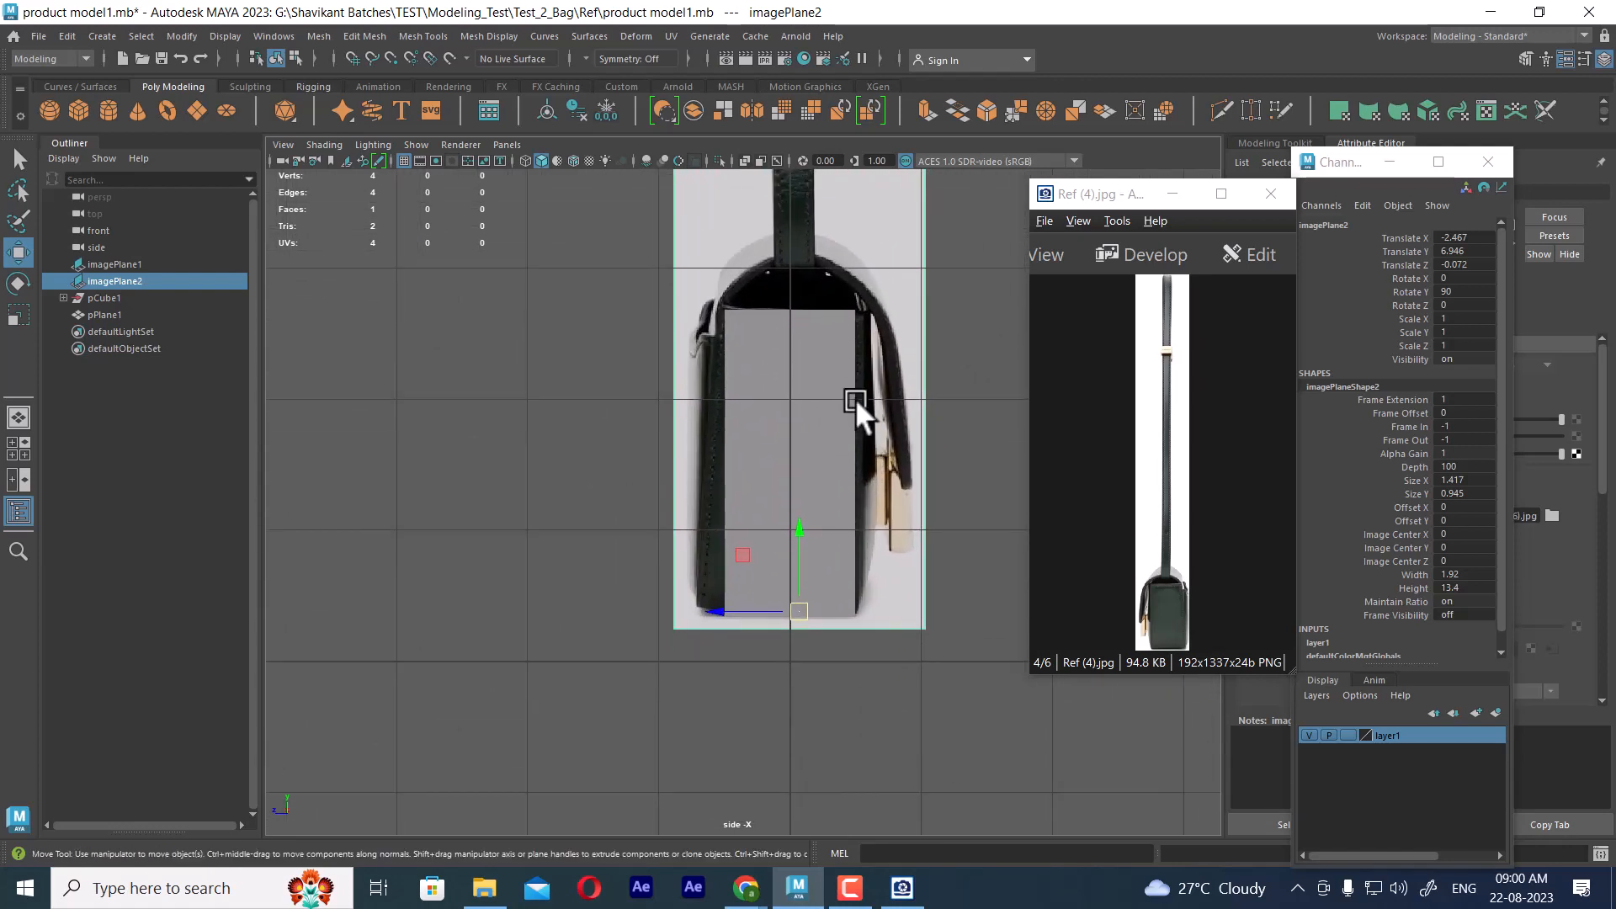
Shift the side reference image to Translate Z -0.158 and tilt it to Rotate Y 87.742 to straighten the bag
drag(736, 620, 744, 623)
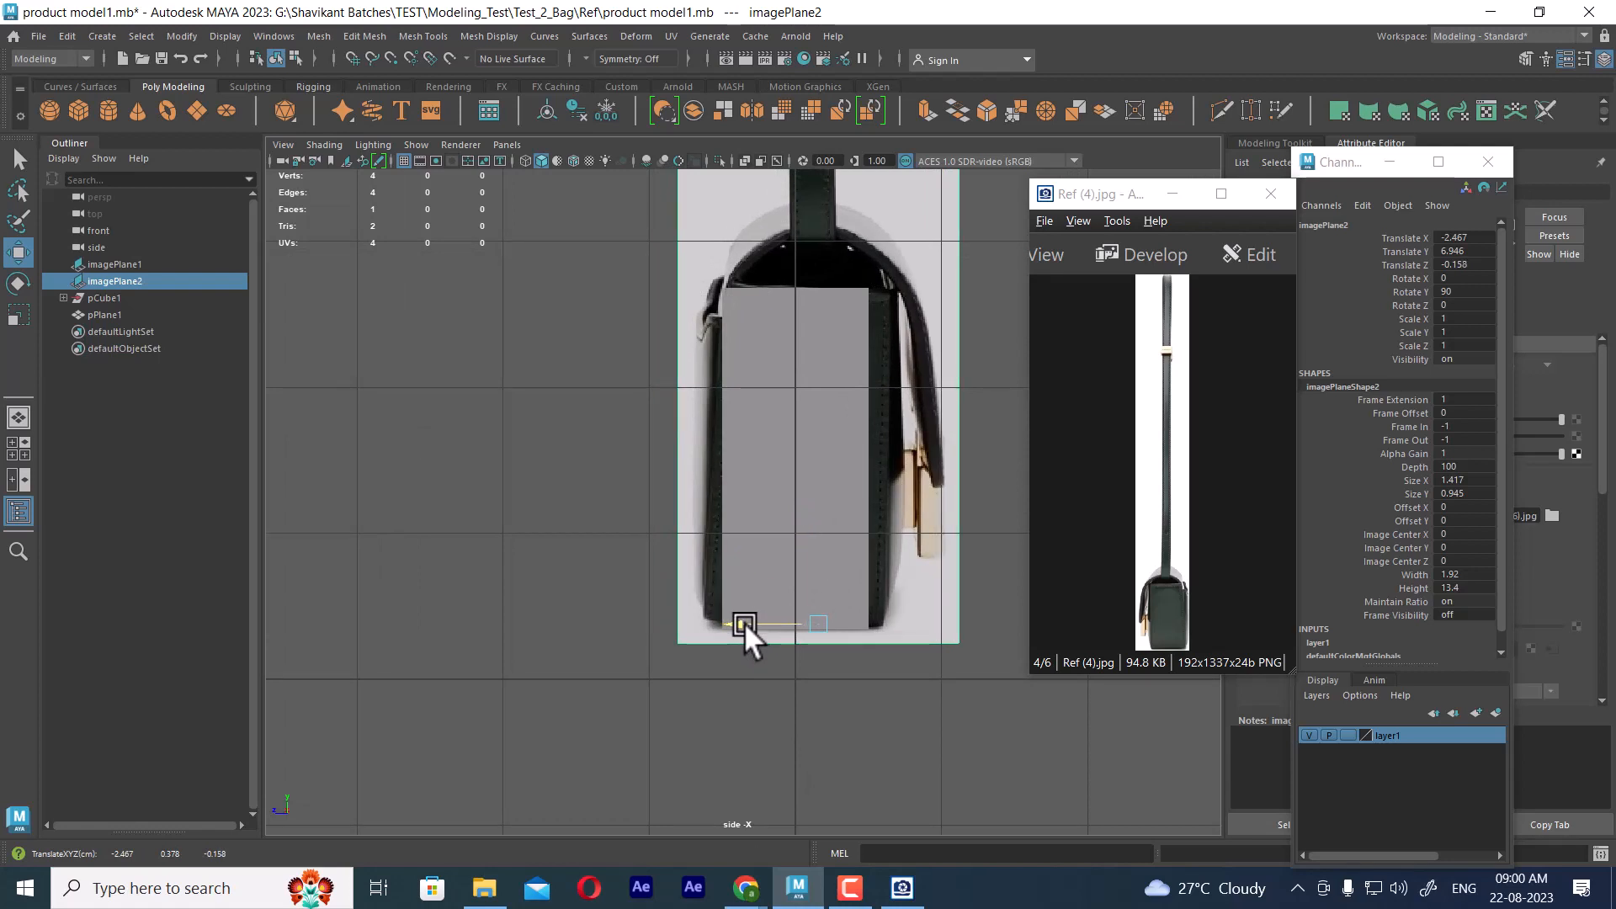
alt+middle_drag(757, 611, 723, 597)
key(e)
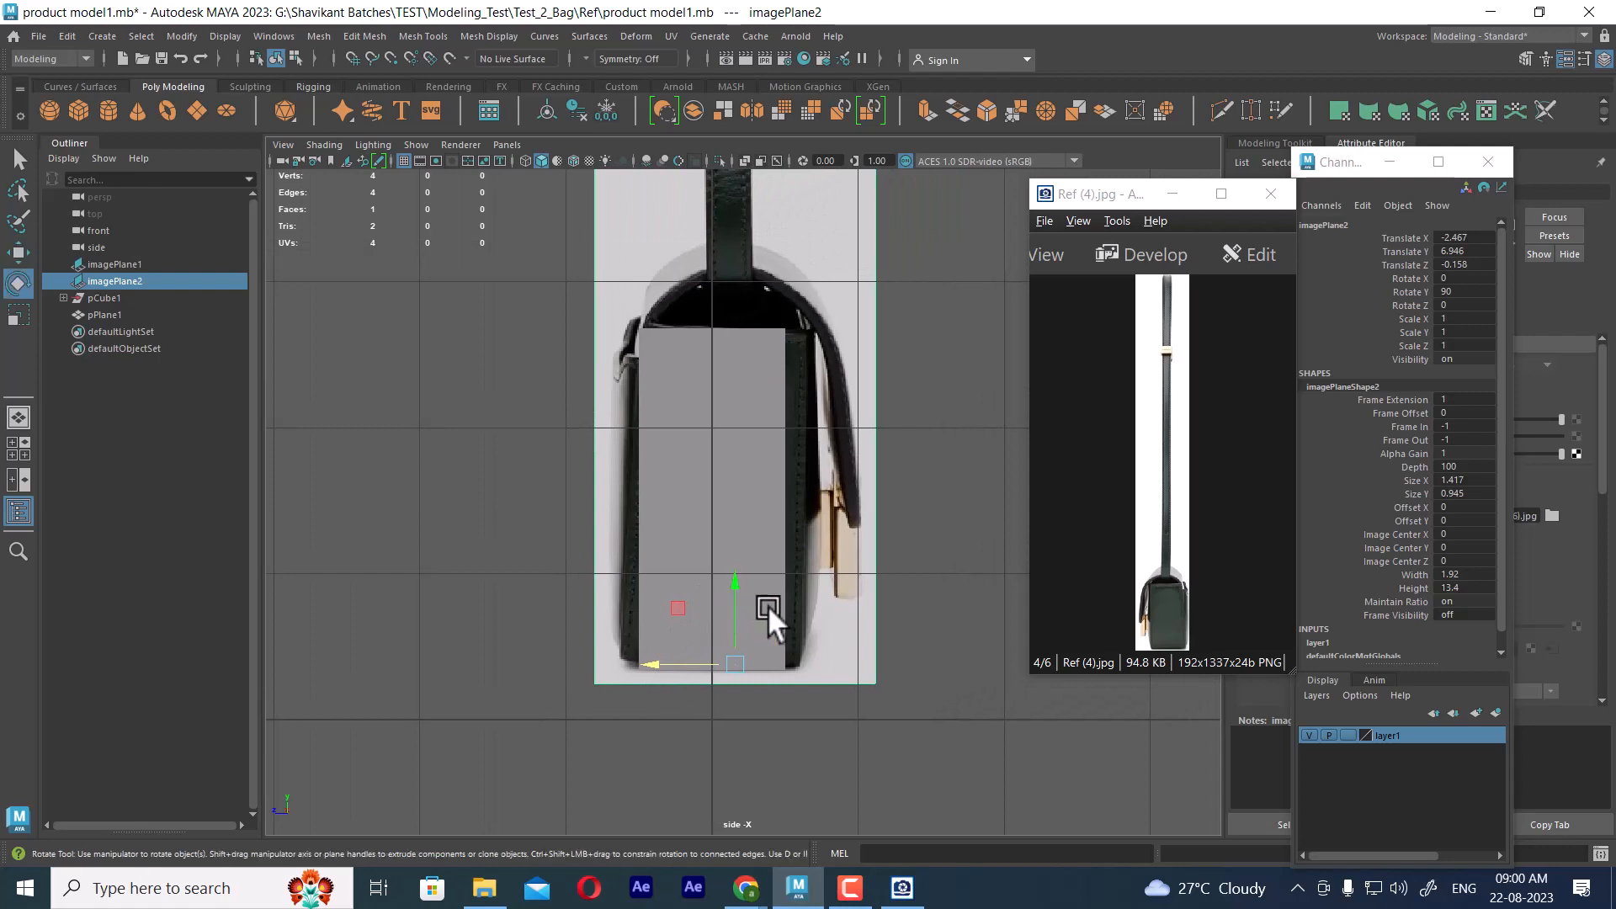
drag(789, 610, 786, 608)
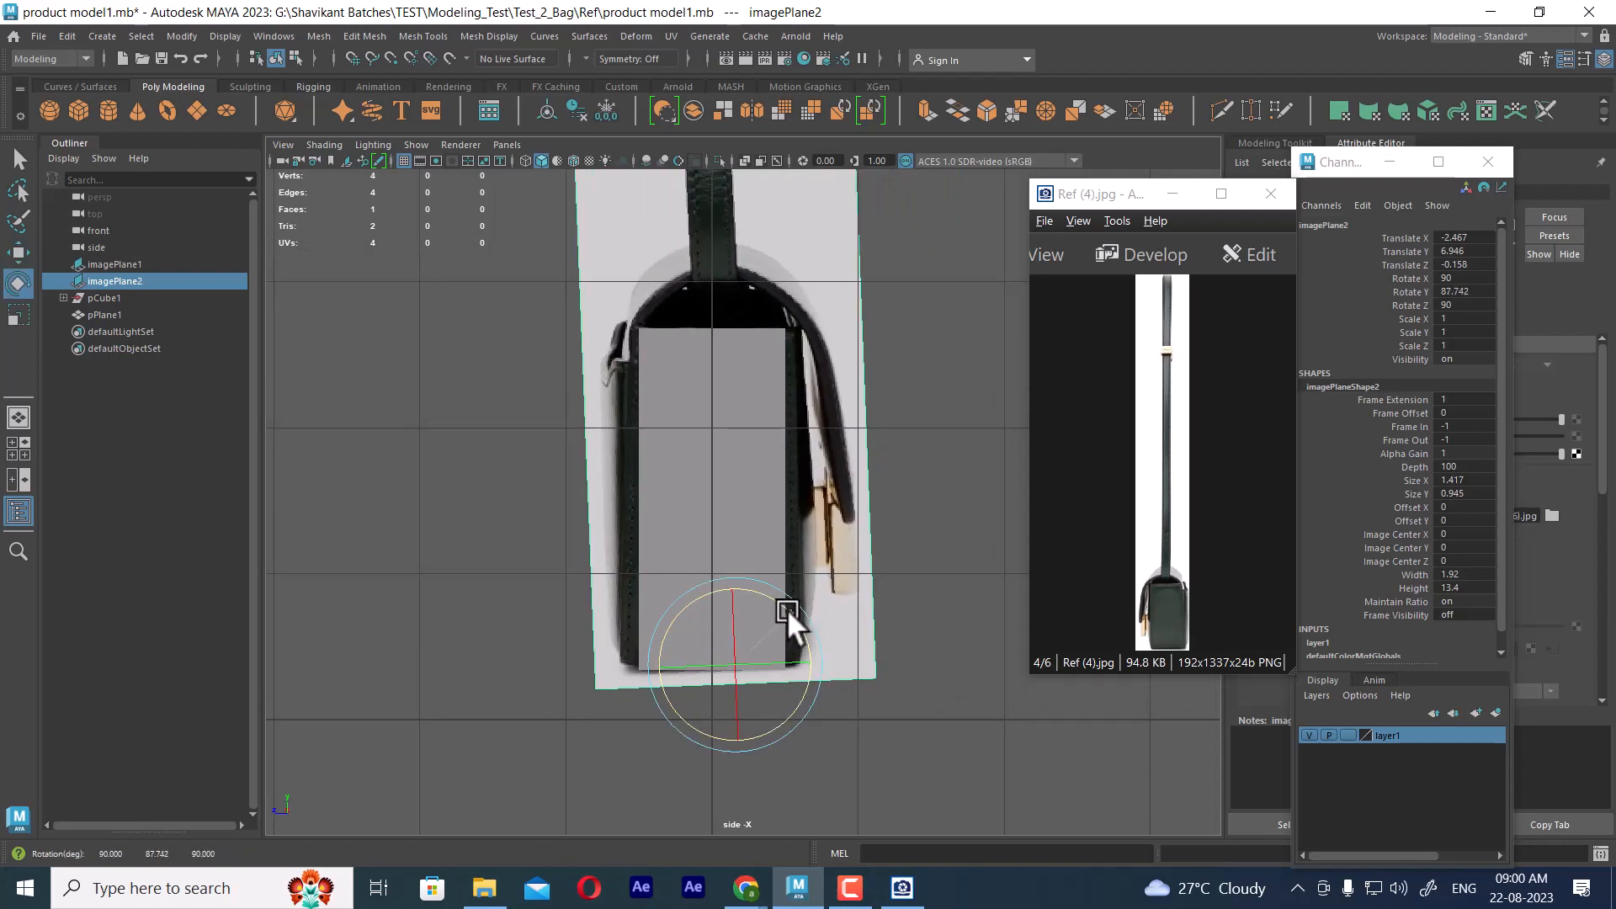
Move the side reference image's pivot horizontally onto the central vertical grid line and clear the selection
key(w)
scroll(791, 603, up, 1)
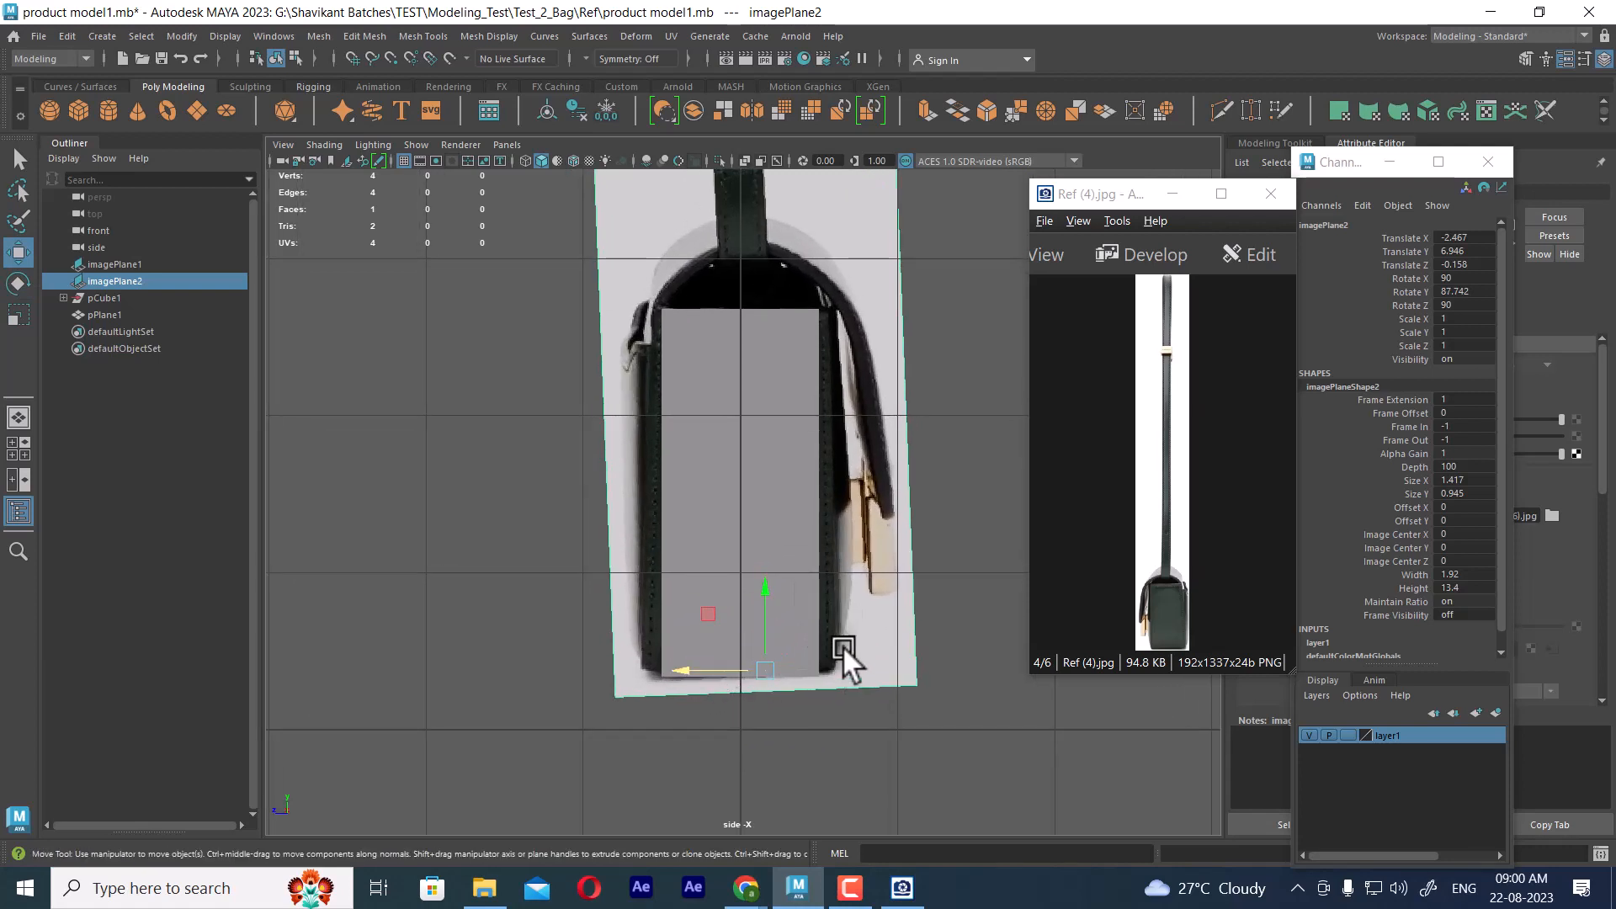
key(d)
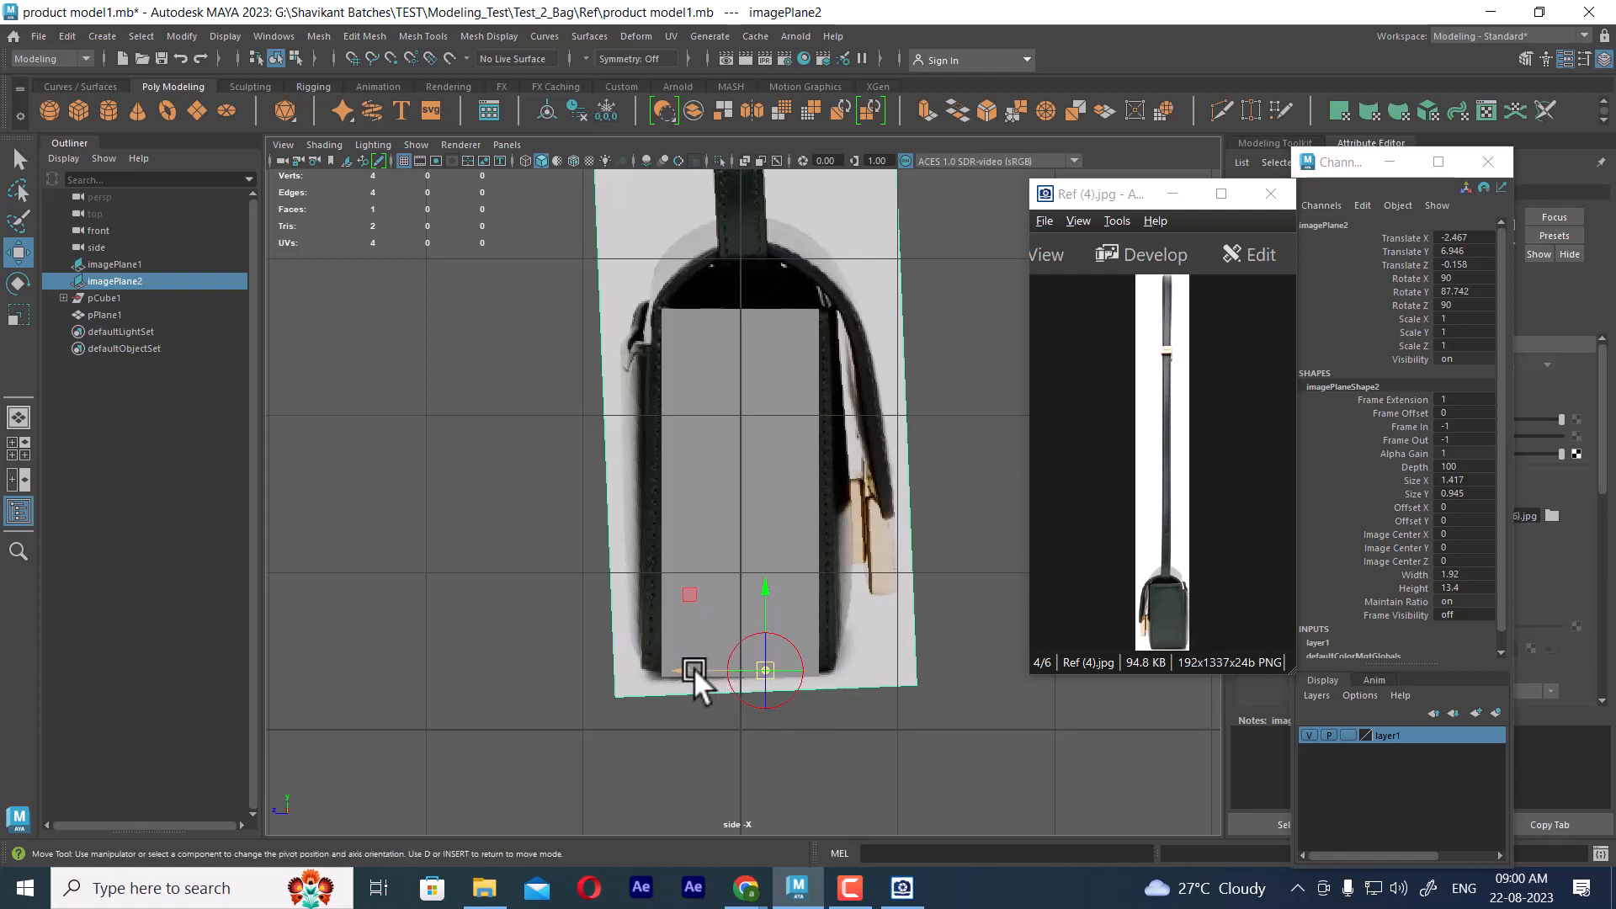
drag(687, 669, 661, 668)
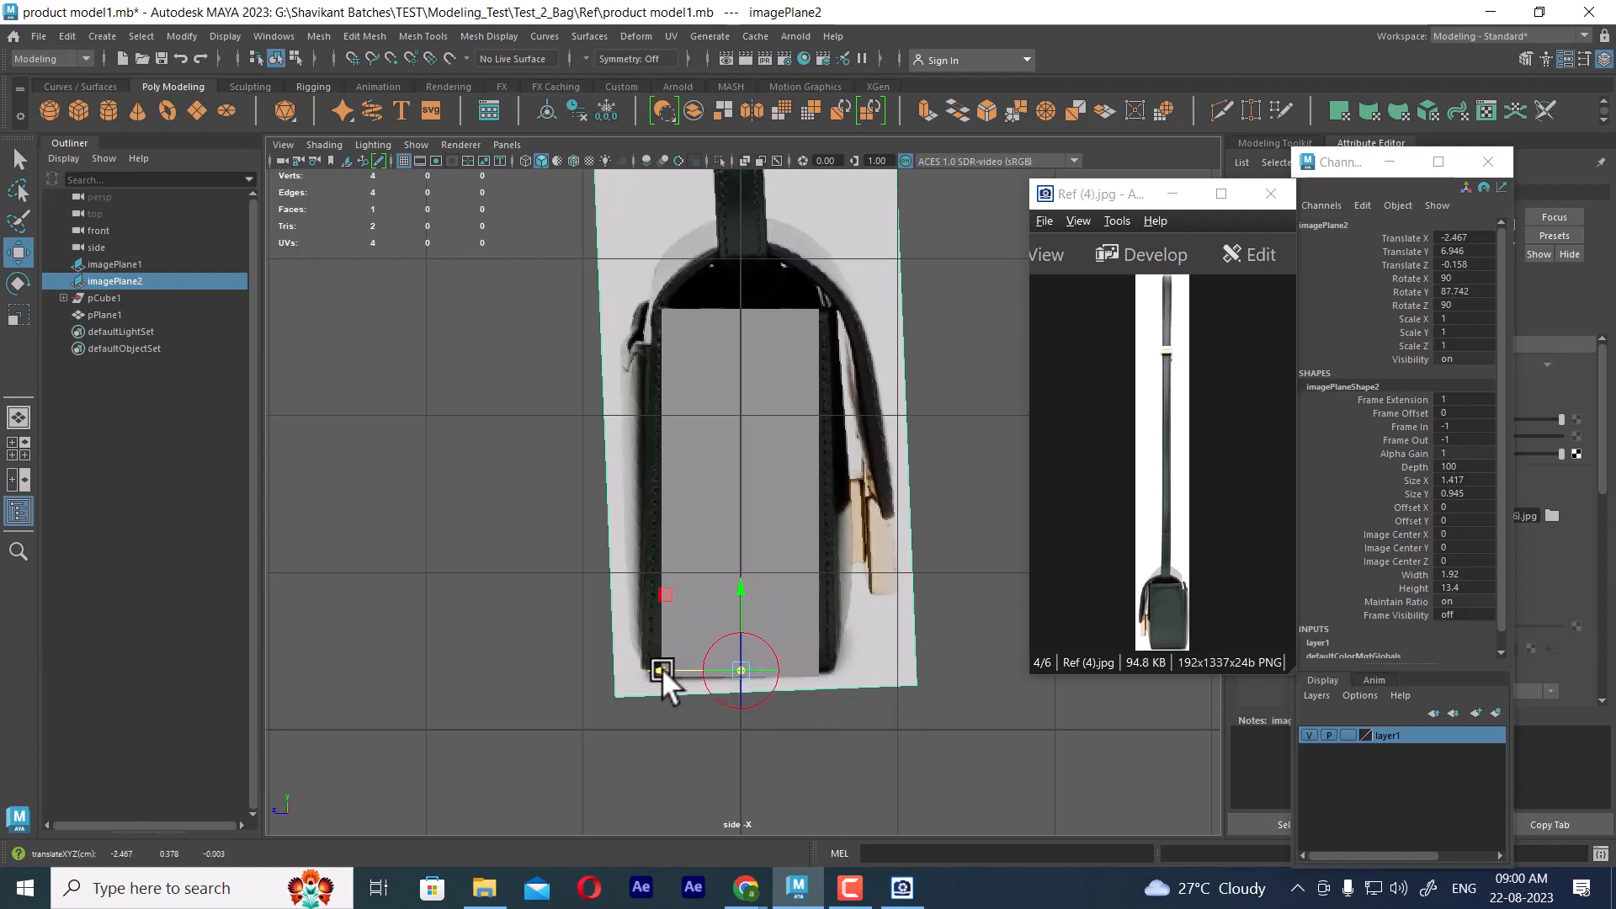
click(914, 744)
Select the plane, set layer1 back to reference, and switch the side view to wireframe display
click(776, 488)
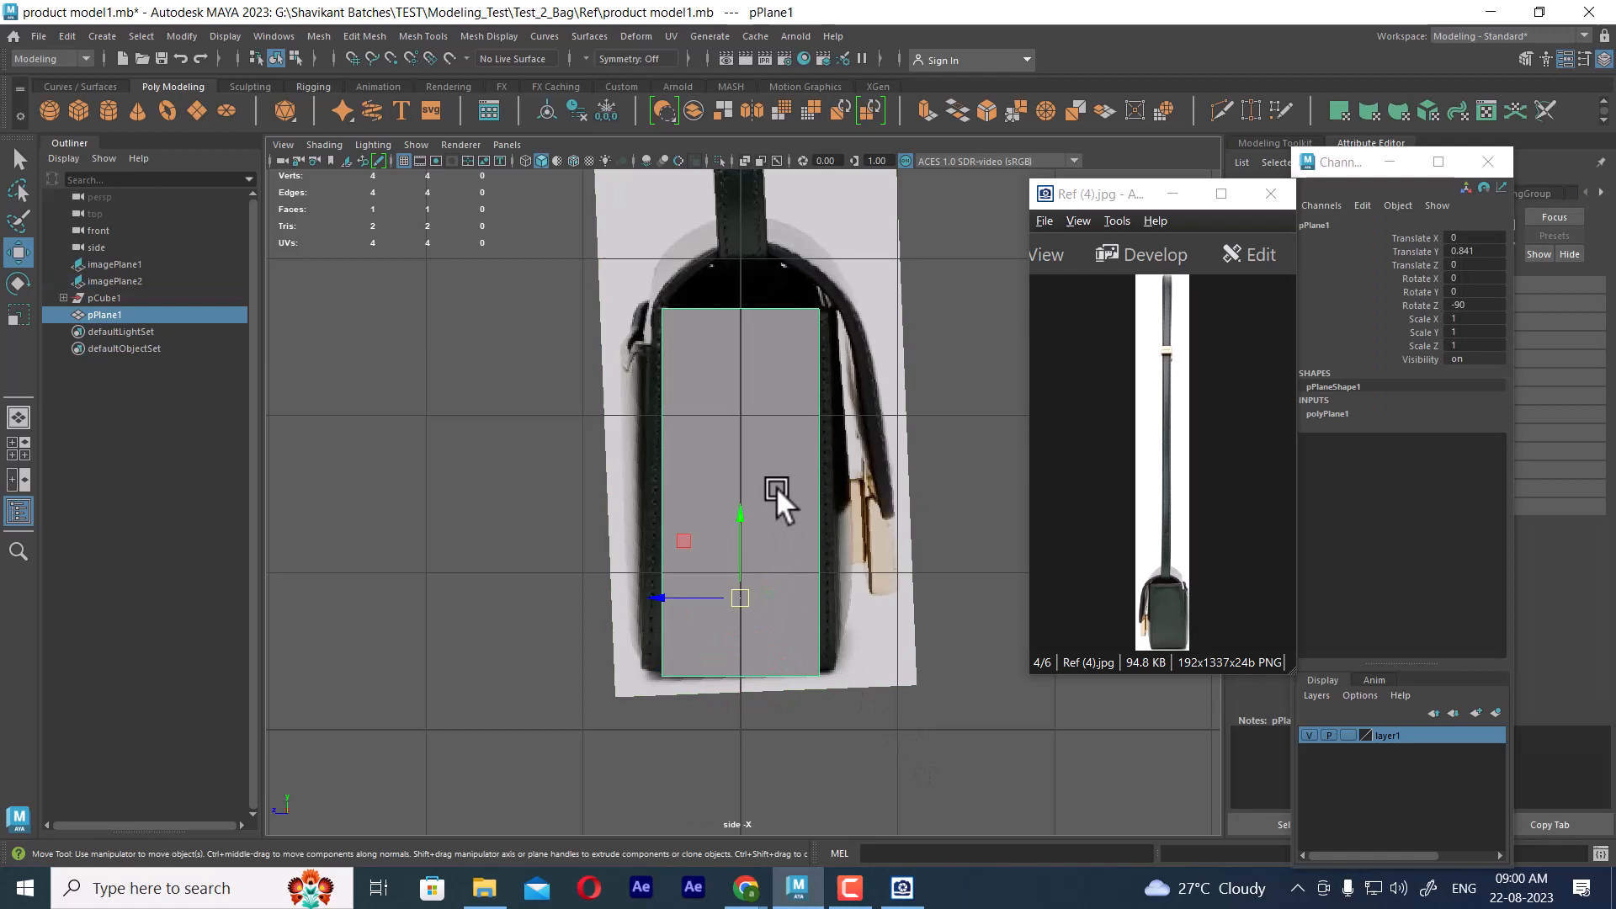
click(1342, 734)
click(1346, 735)
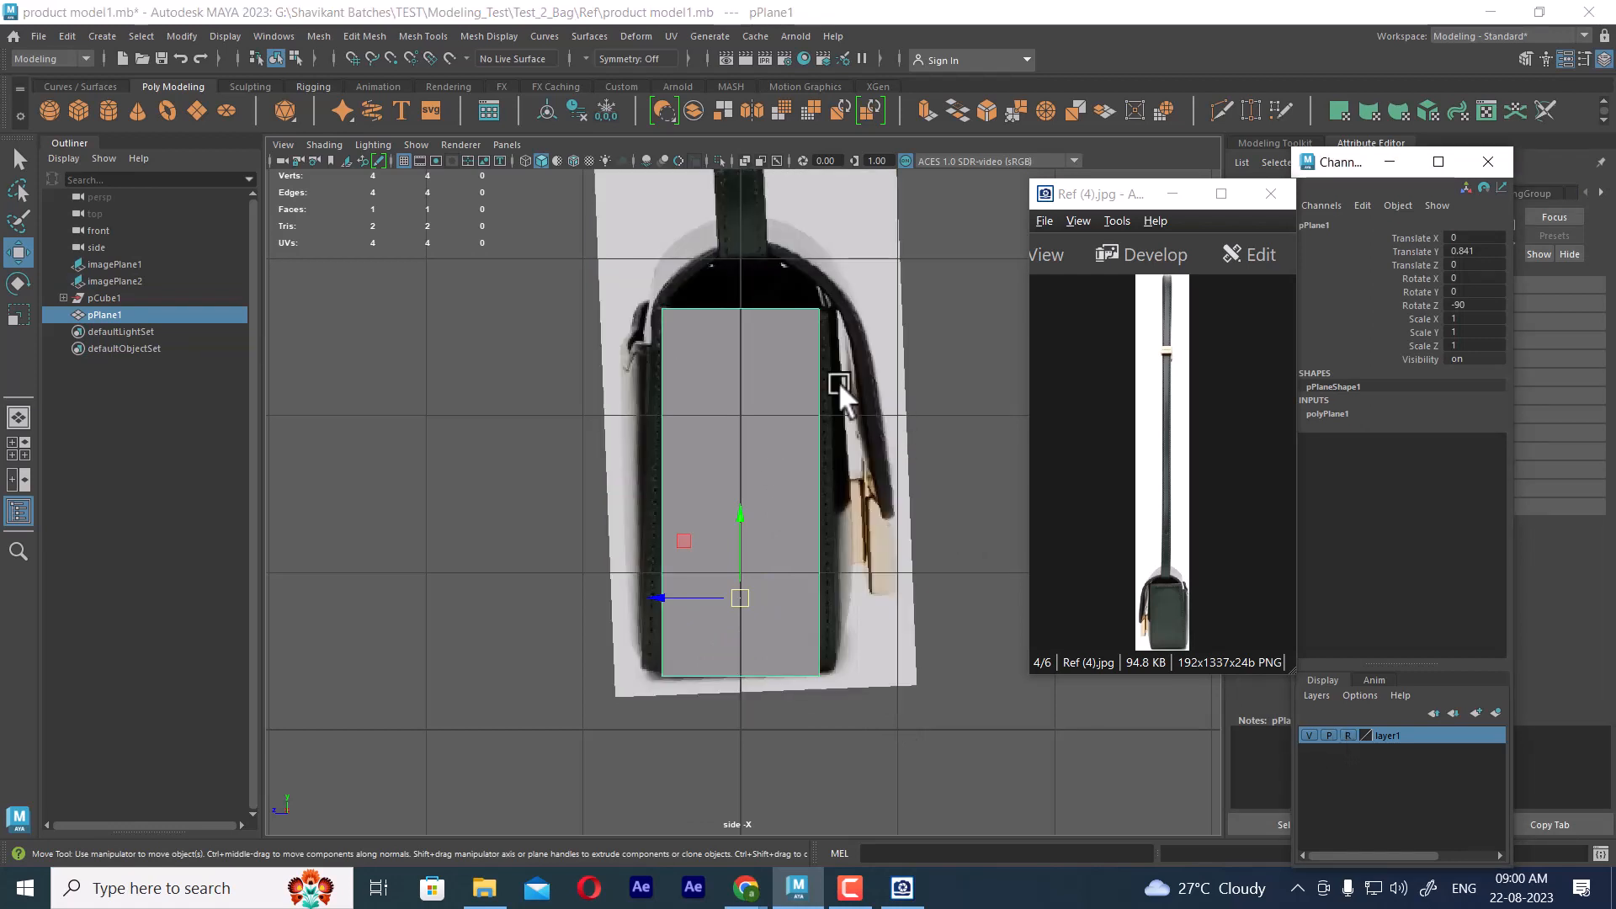
key(4)
alt+middle_drag(788, 378, 755, 400)
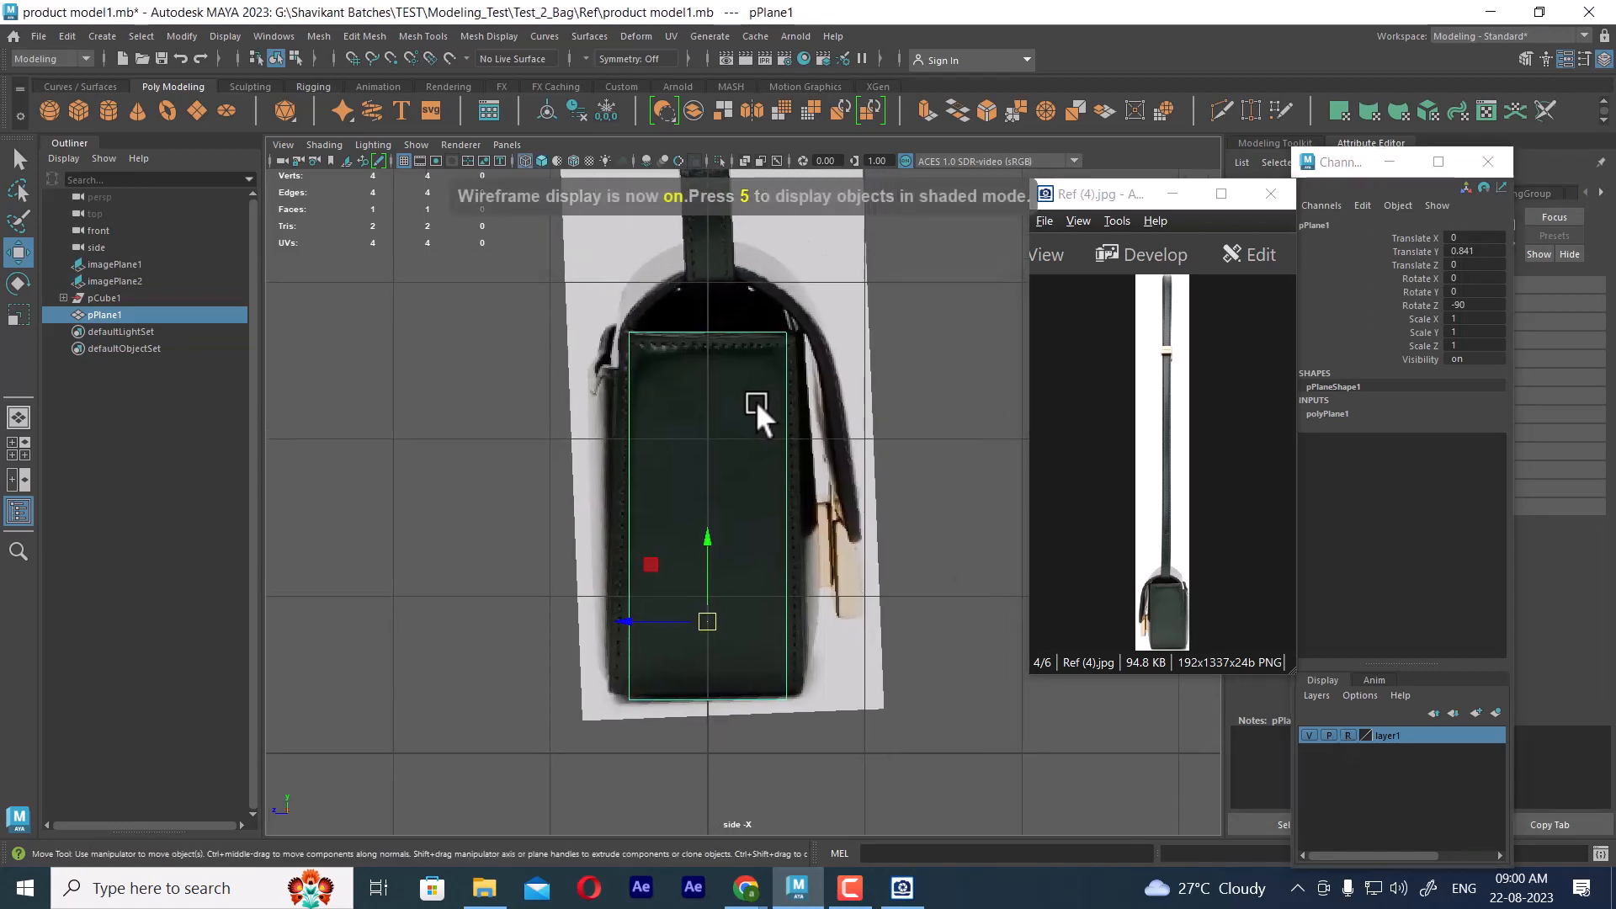
Scale the plane's two top vertices wider along Z to match the top width of the bag's side
scroll(757, 370, up, 2)
right_drag(760, 330, 577, 310)
scroll(633, 384, up, 3)
alt+middle_drag(574, 224, 631, 357)
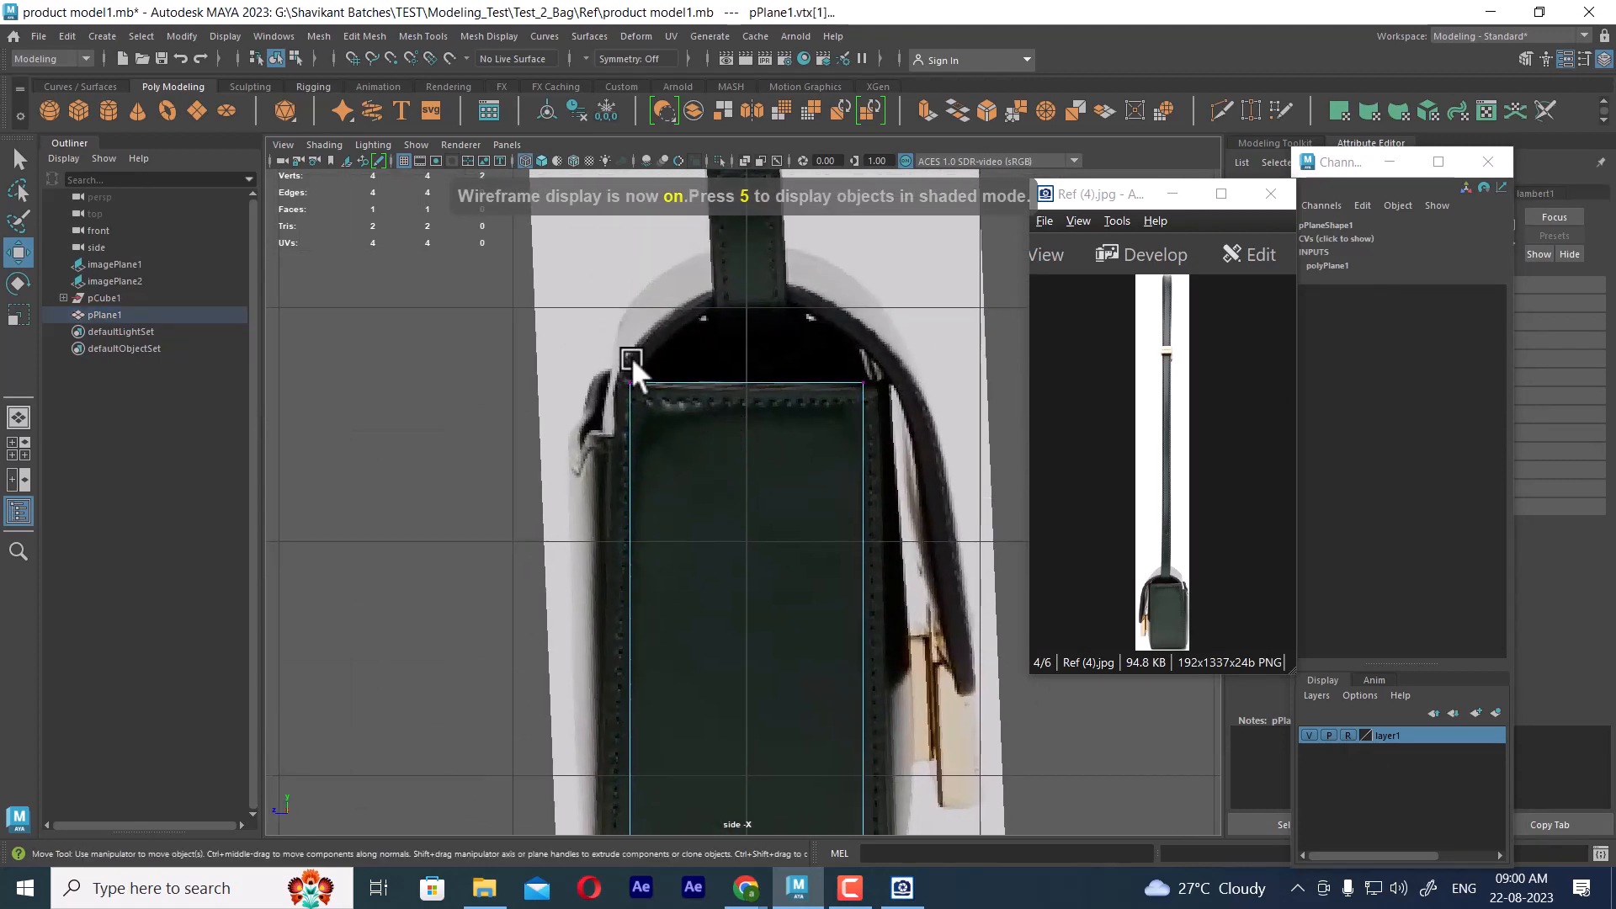
drag(631, 357, 856, 412)
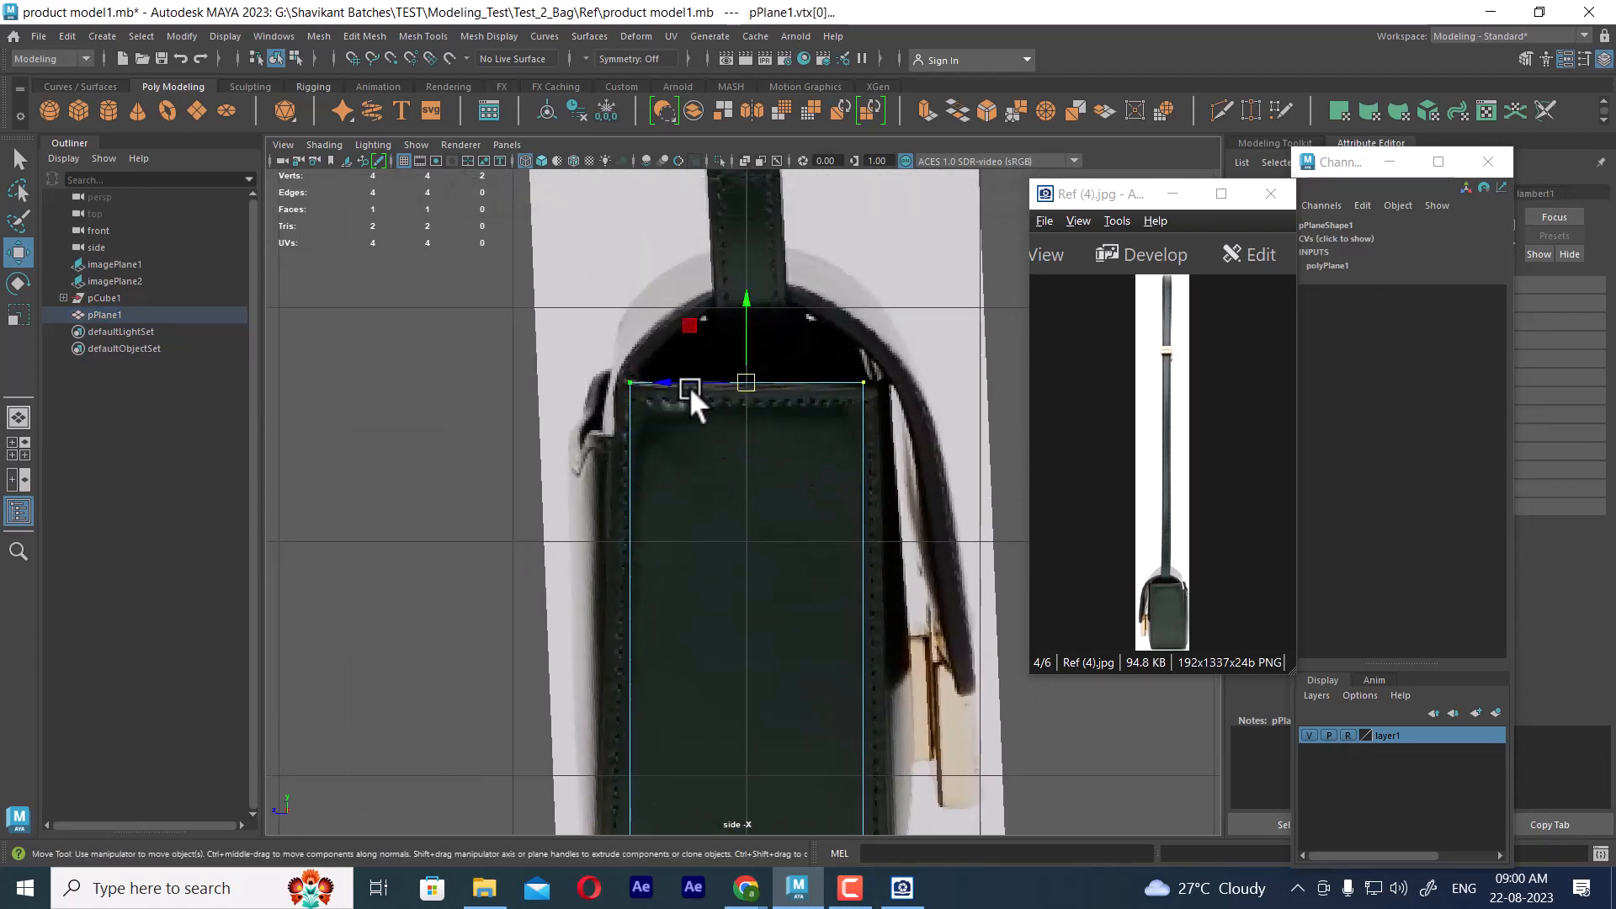
key(r)
drag(673, 377, 670, 378)
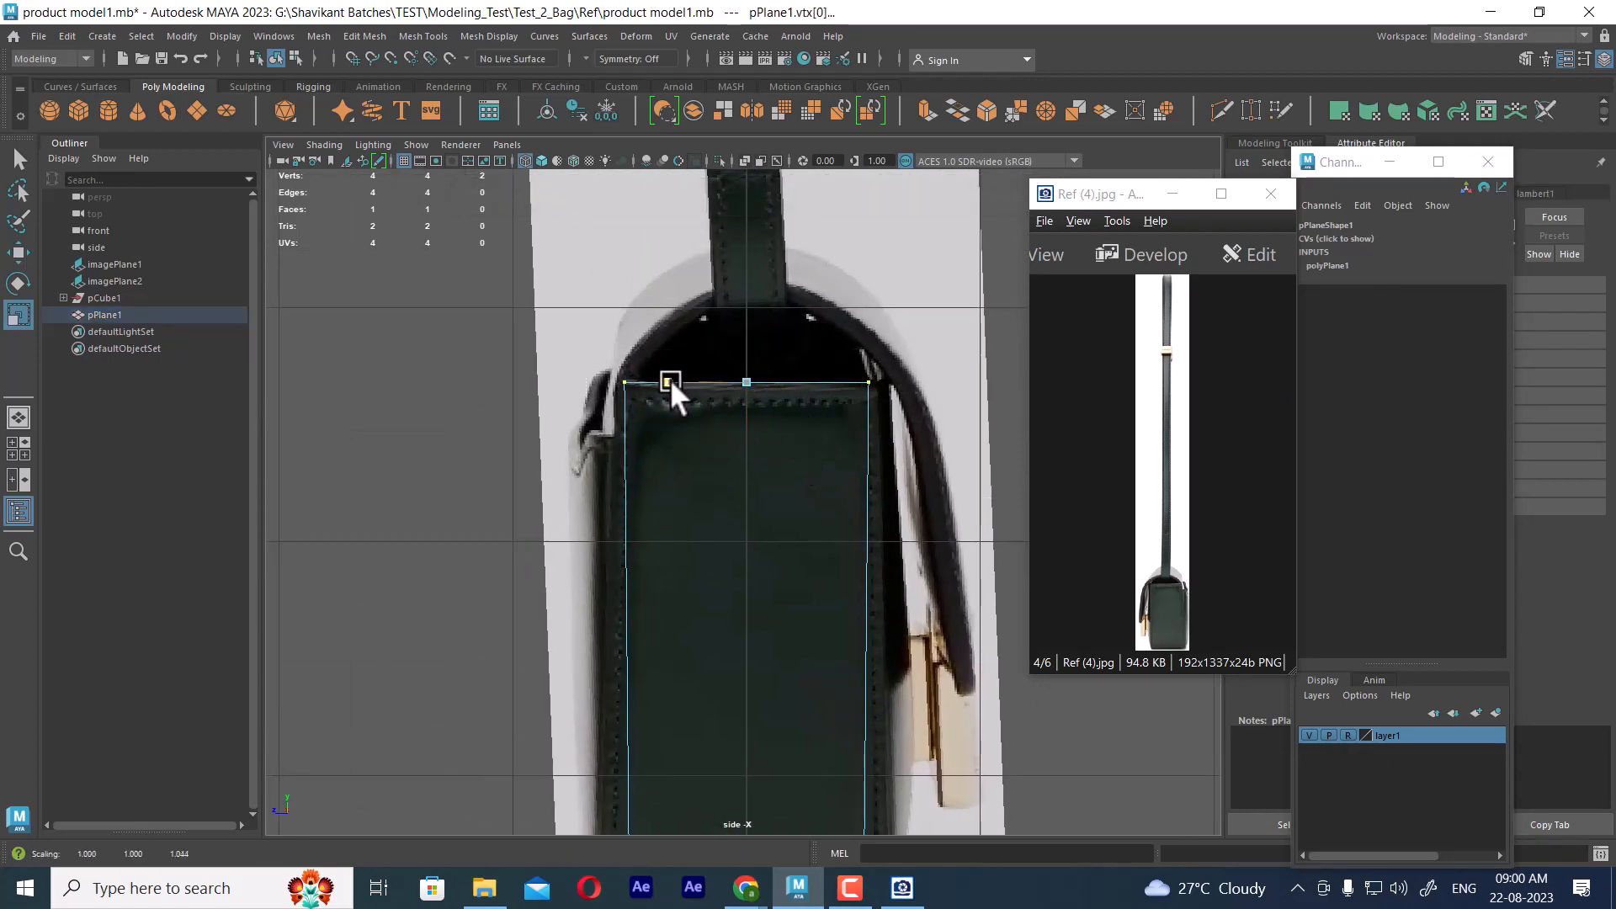
Scale the plane's two bottom vertices along Z by about 1.2 to match the bag's bottom width
alt+middle_drag(670, 378, 756, 305)
drag(906, 592, 517, 689)
drag(668, 629, 653, 629)
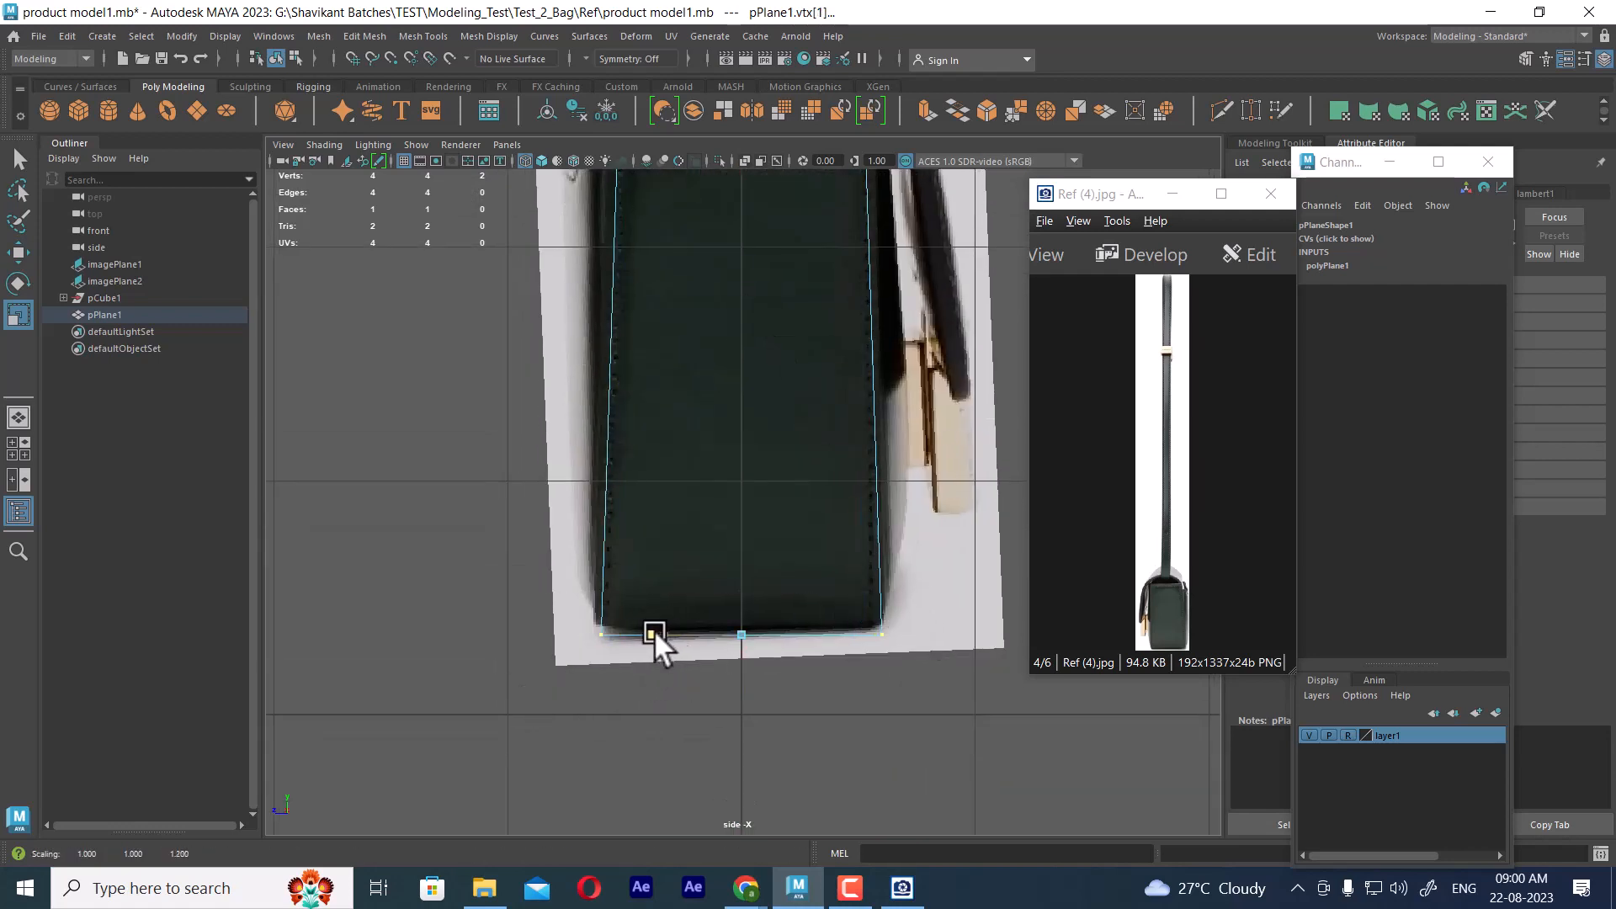
Insert a vertical edge loop through the middle of the side plane
alt+middle_drag(654, 630, 725, 838)
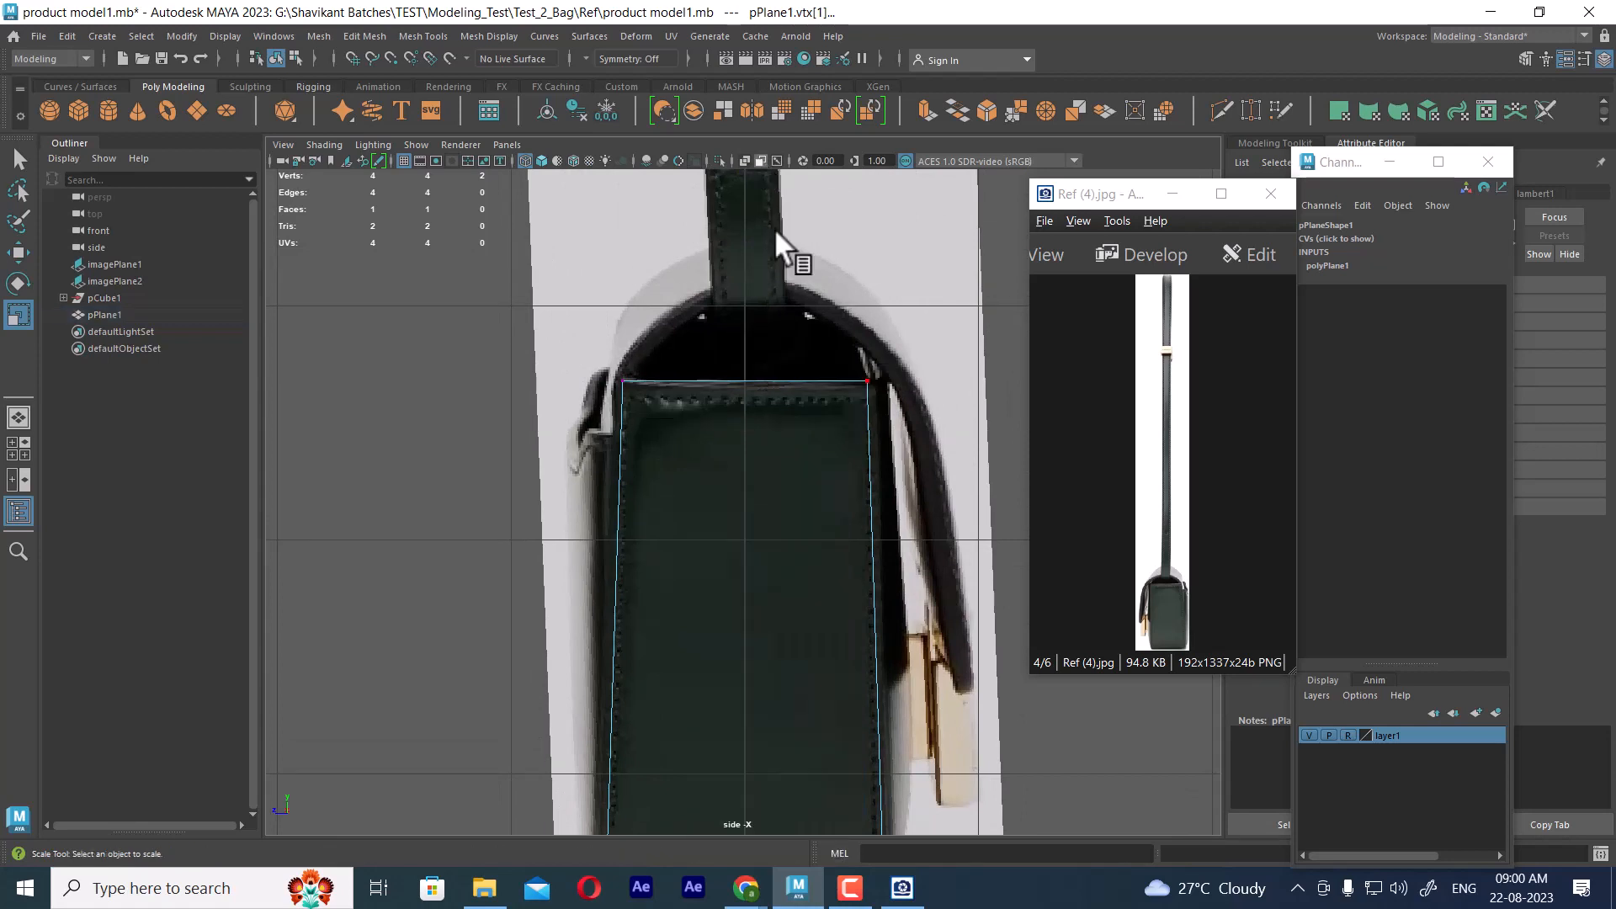
click(764, 379)
ctrl+right_drag(795, 296, 627, 430)
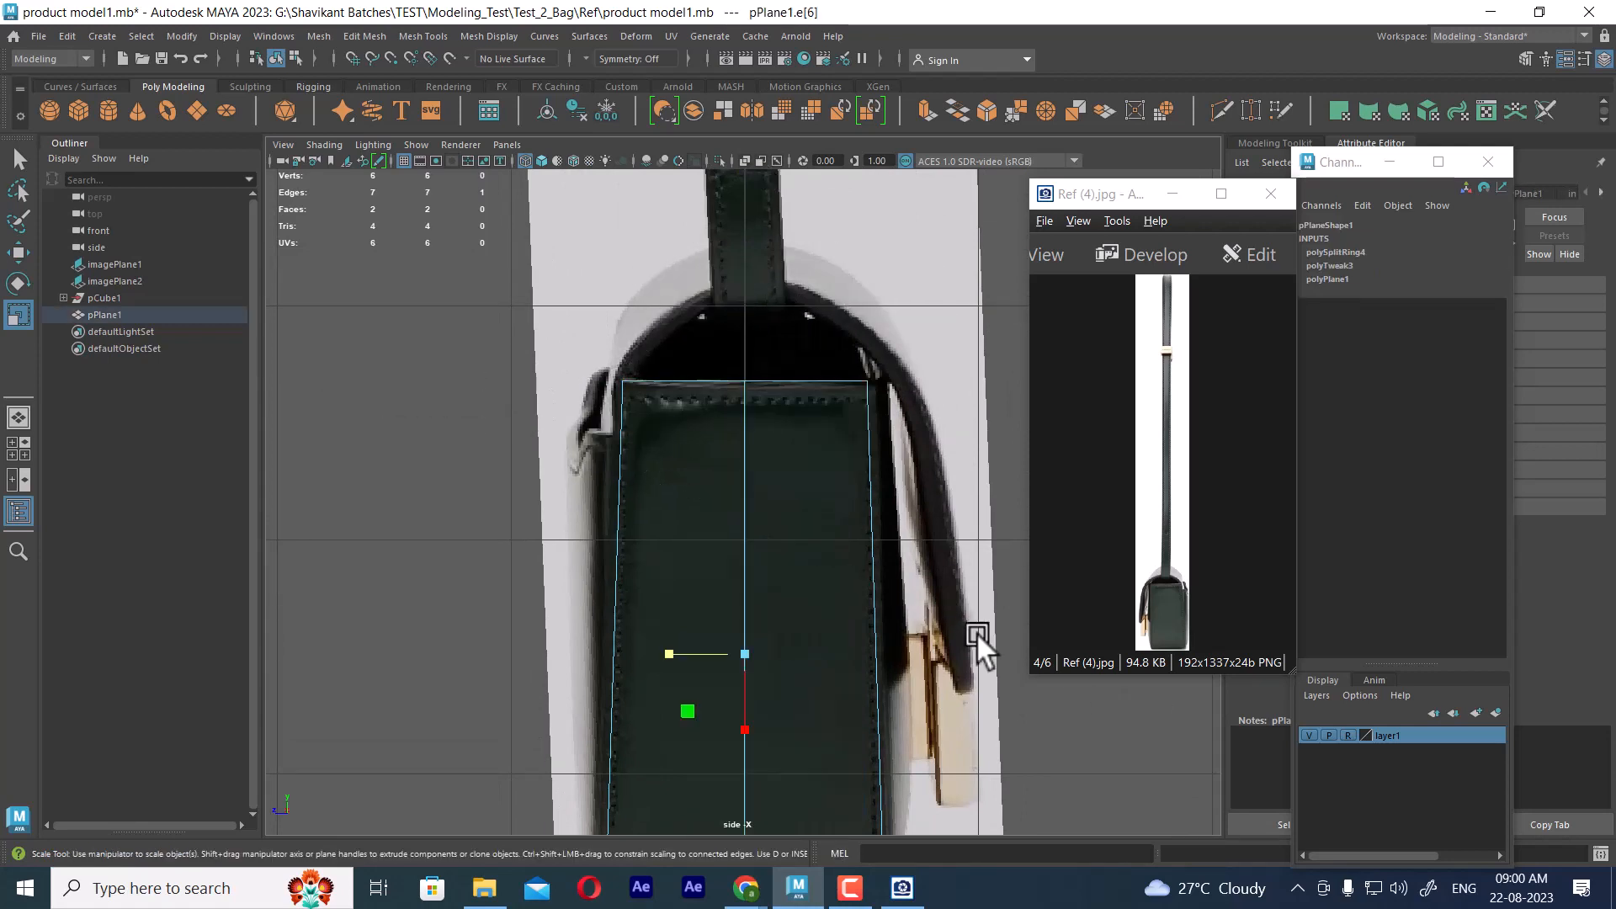
Insert three evenly spaced horizontal edge loops down the side plane to divide its height into four rows
alt+middle_drag(809, 565, 809, 313)
ctrl+right_drag(878, 386, 867, 490)
click(872, 242)
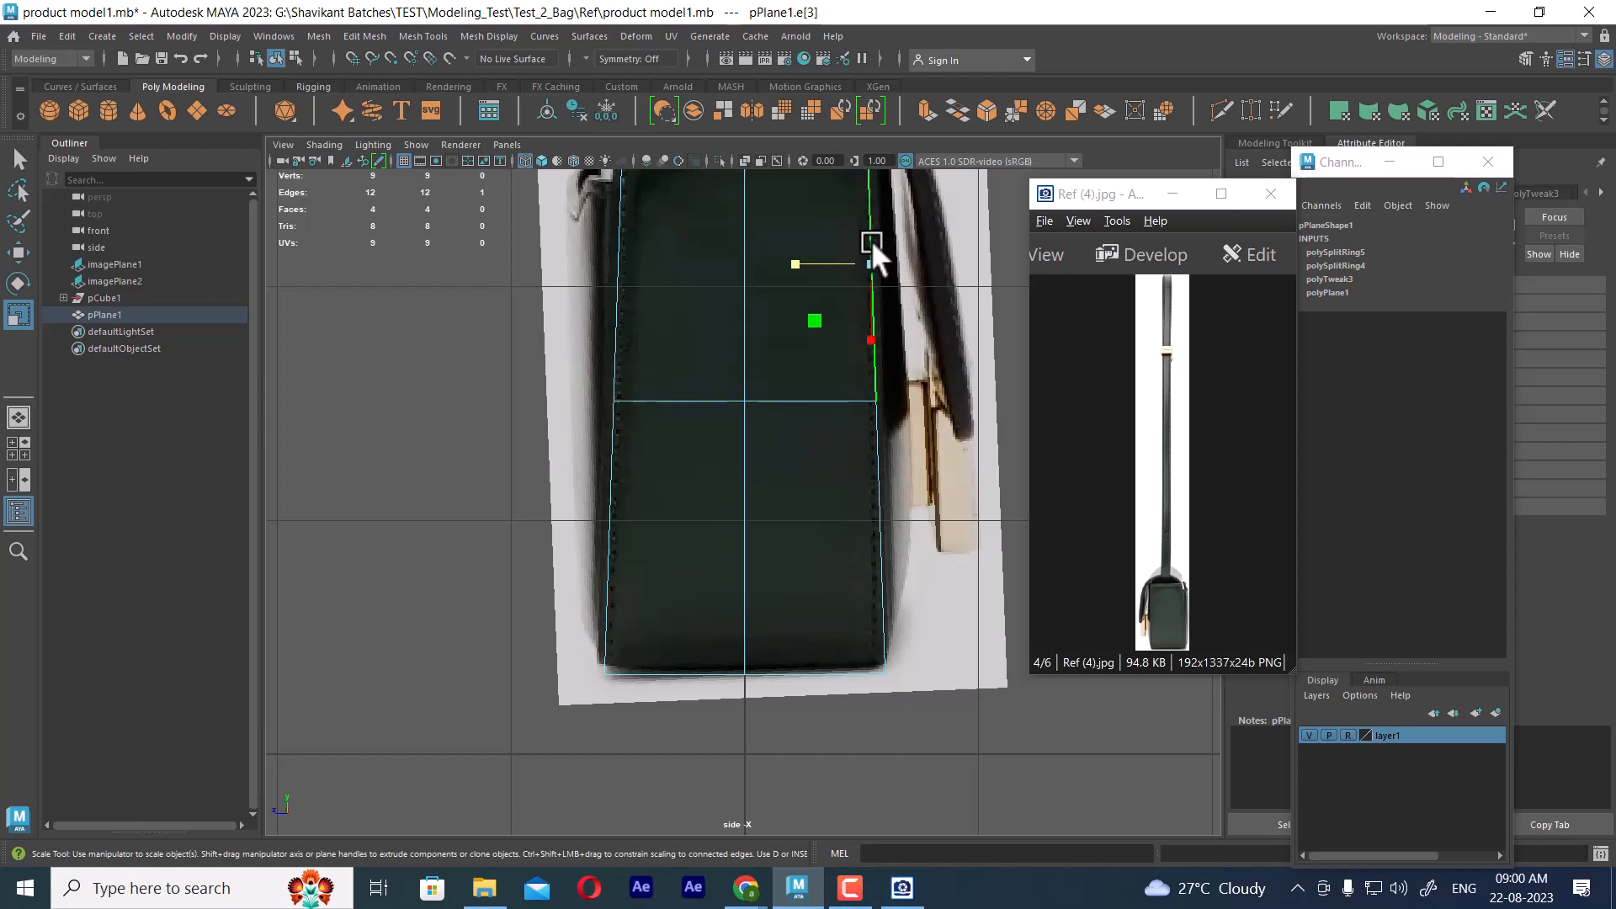
key(g)
click(871, 514)
key(g)
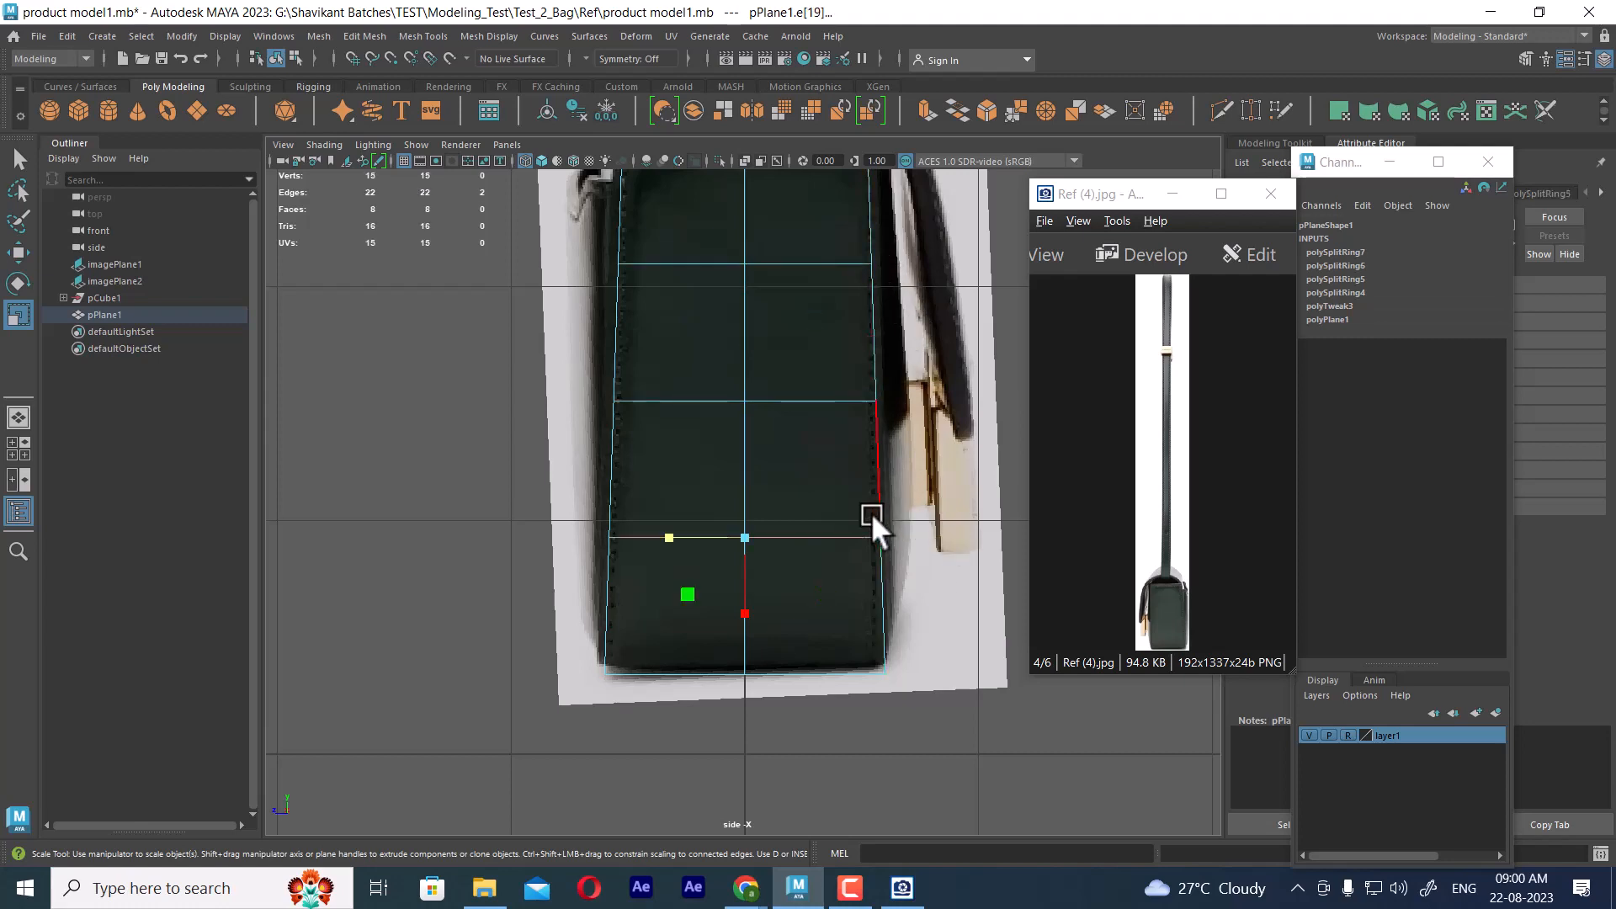
Switch to the four-view layout and minimise the reference image viewer
key(space)
key(space)
drag(942, 687, 941, 733)
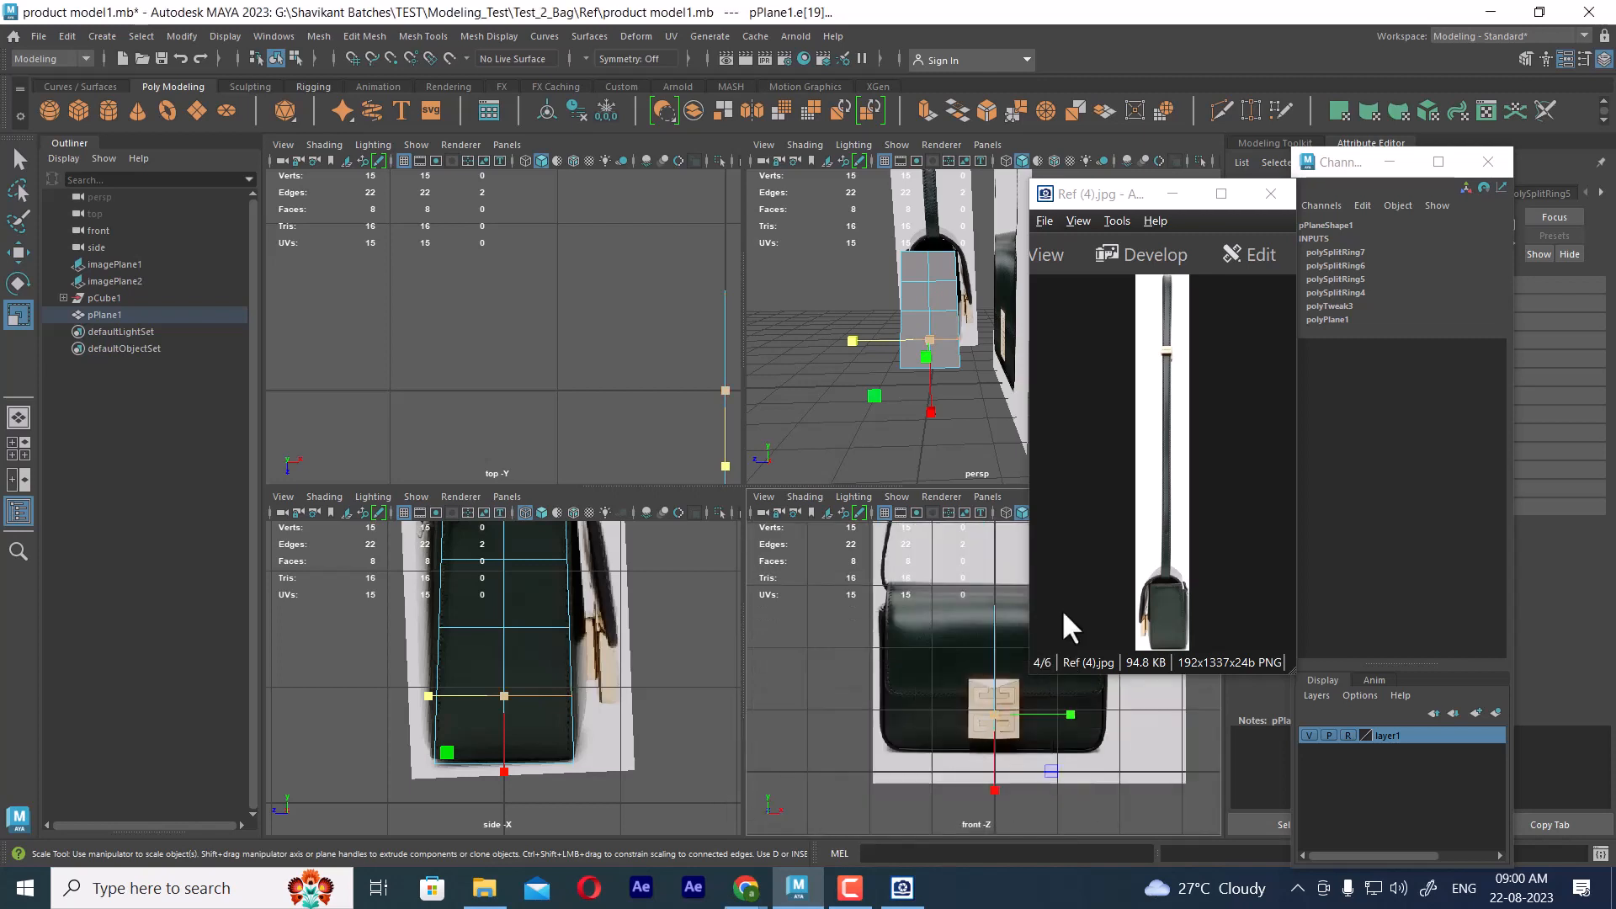
click(1172, 195)
Move the whole side plane along X to about -1.79, aligning it with the bag's side edge in the front view
scroll(1025, 689, up, 1)
key(w)
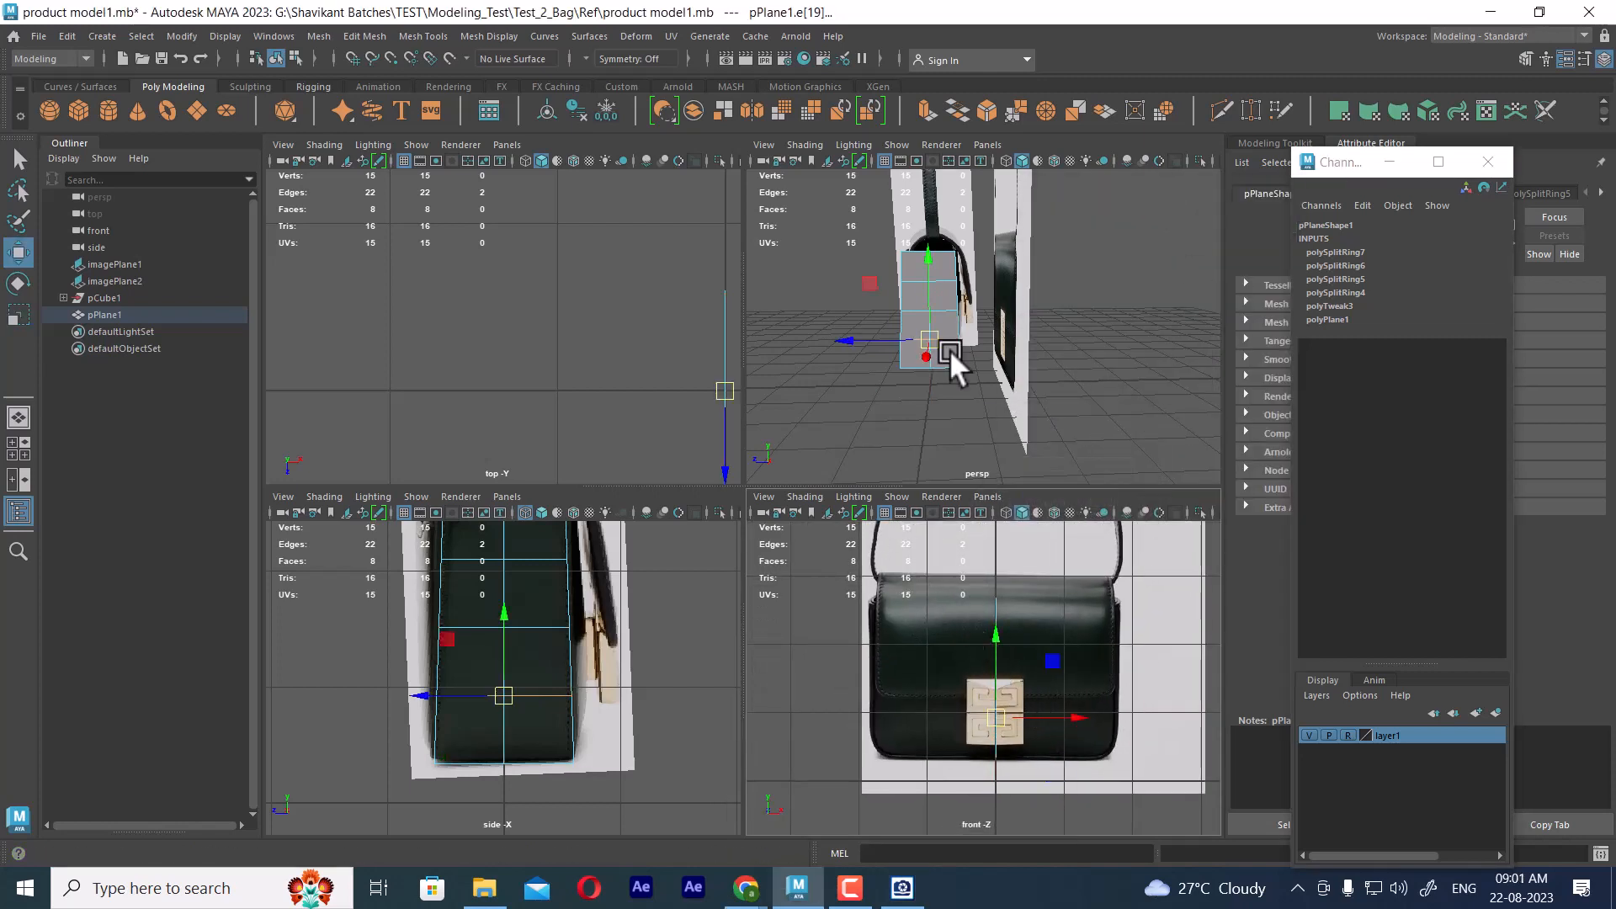
alt+drag(949, 350, 911, 275)
right_drag(911, 275, 1027, 224)
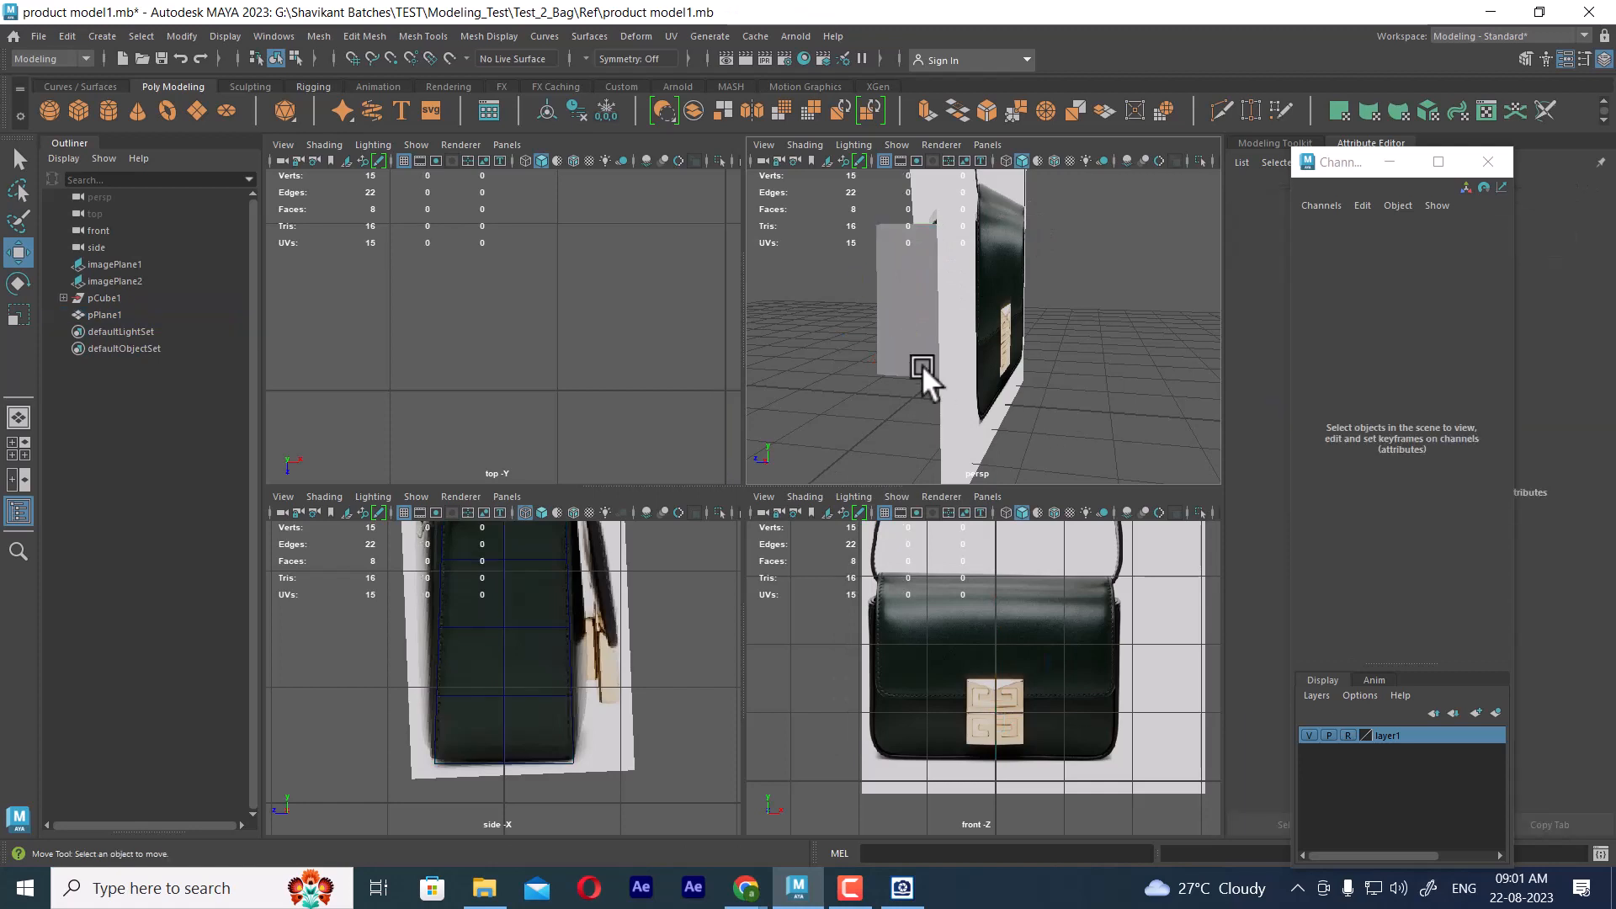
drag(1067, 727, 947, 719)
scroll(1012, 712, up, 5)
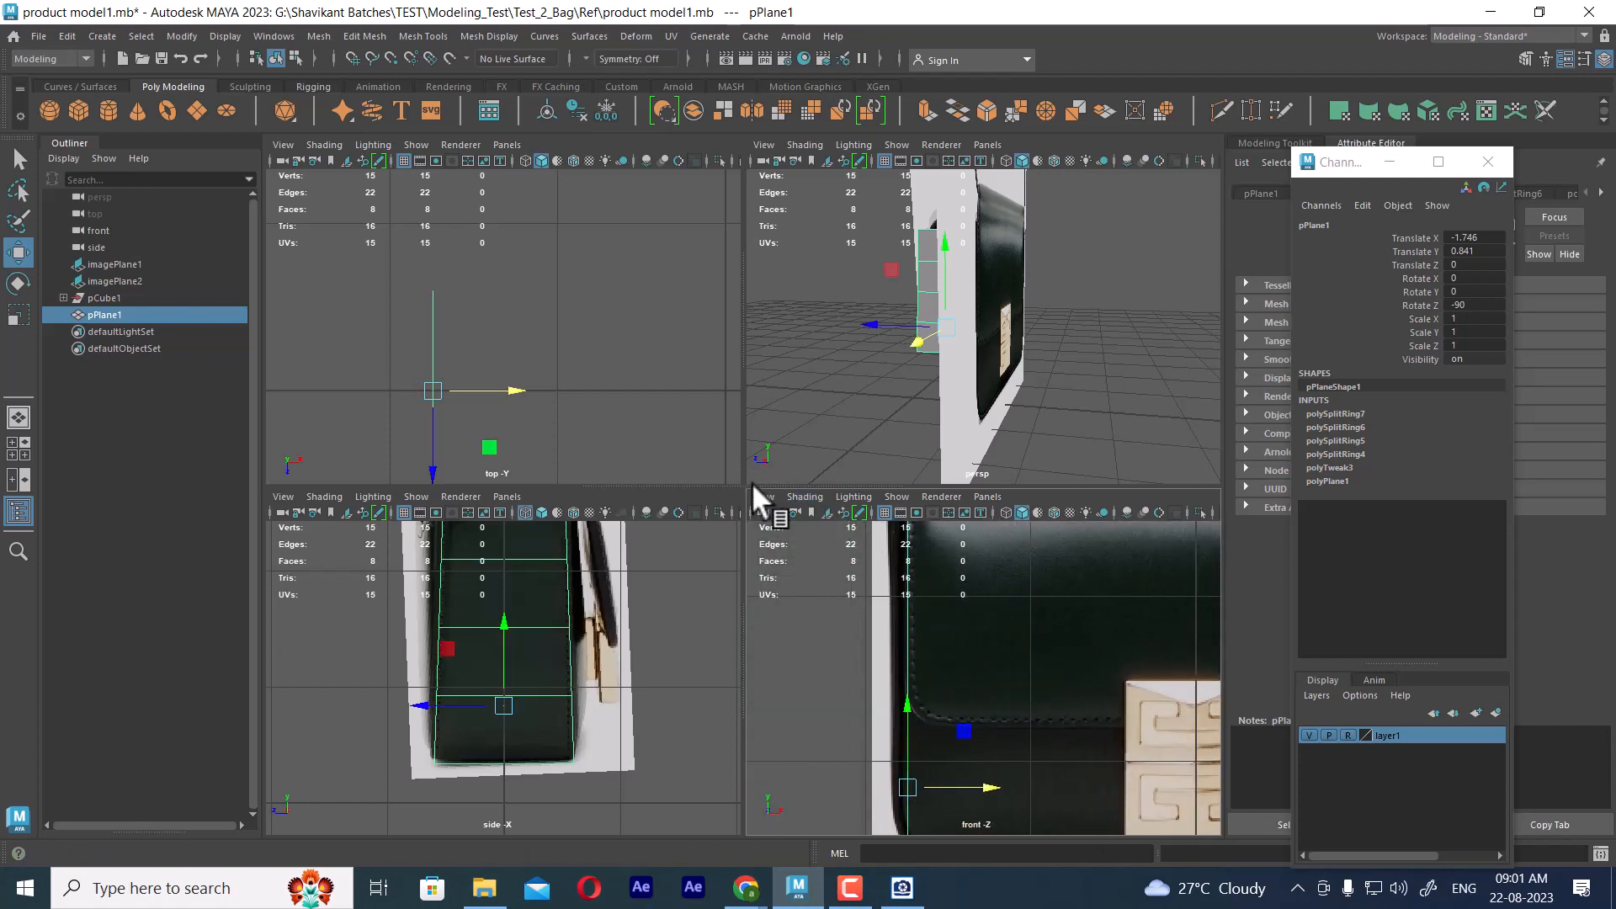
drag(752, 483, 770, 249)
scroll(944, 597, up, 2)
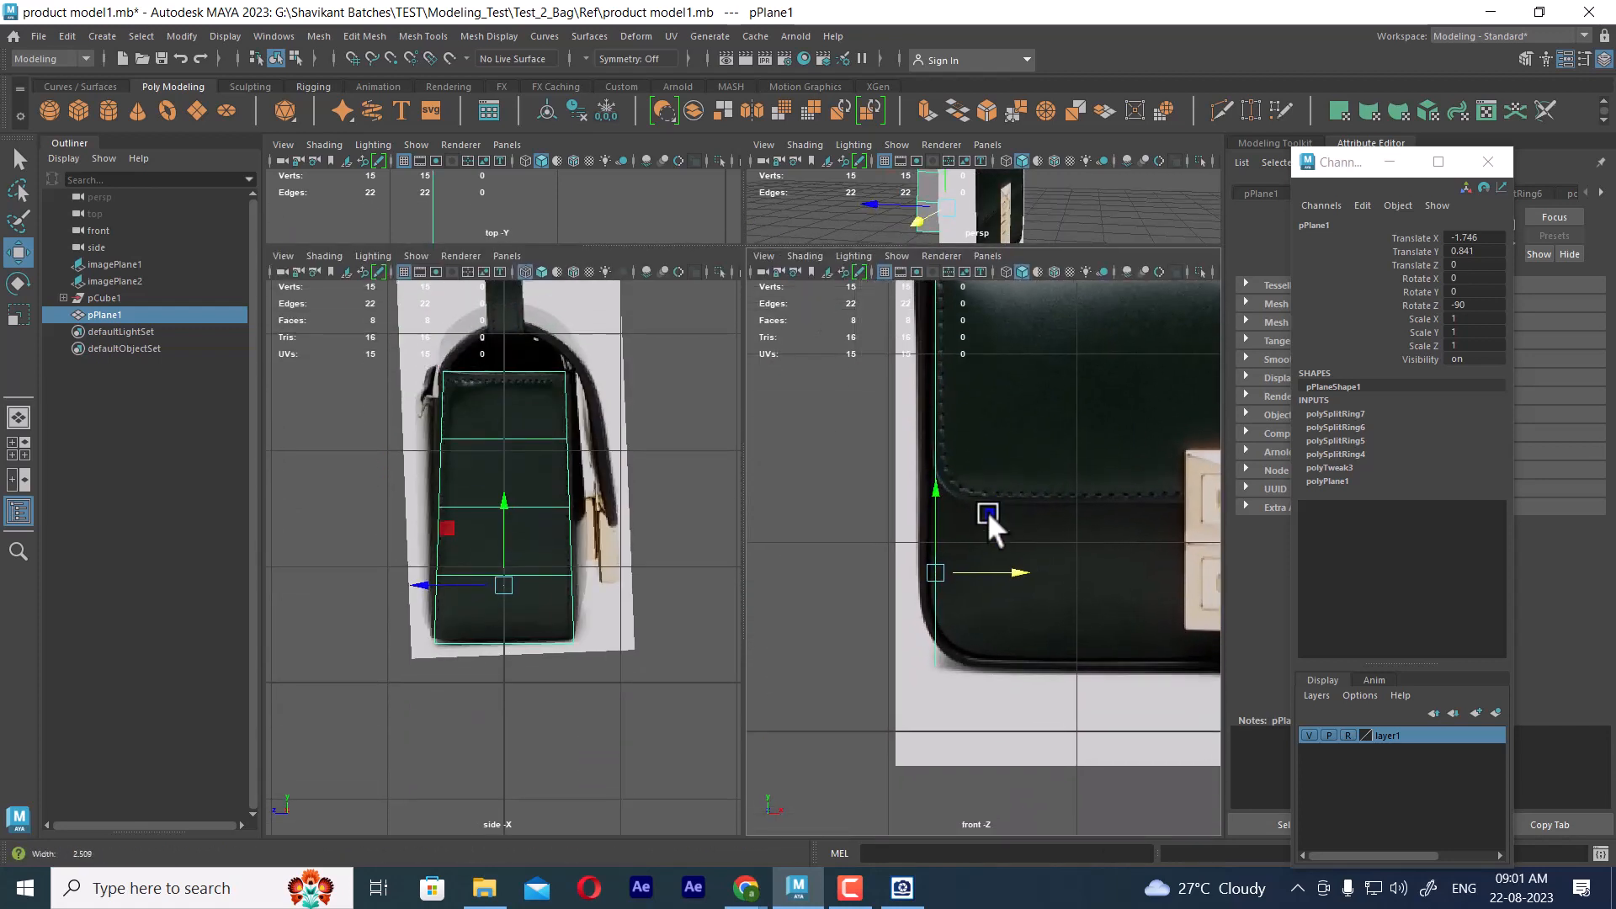
drag(1027, 685, 1013, 688)
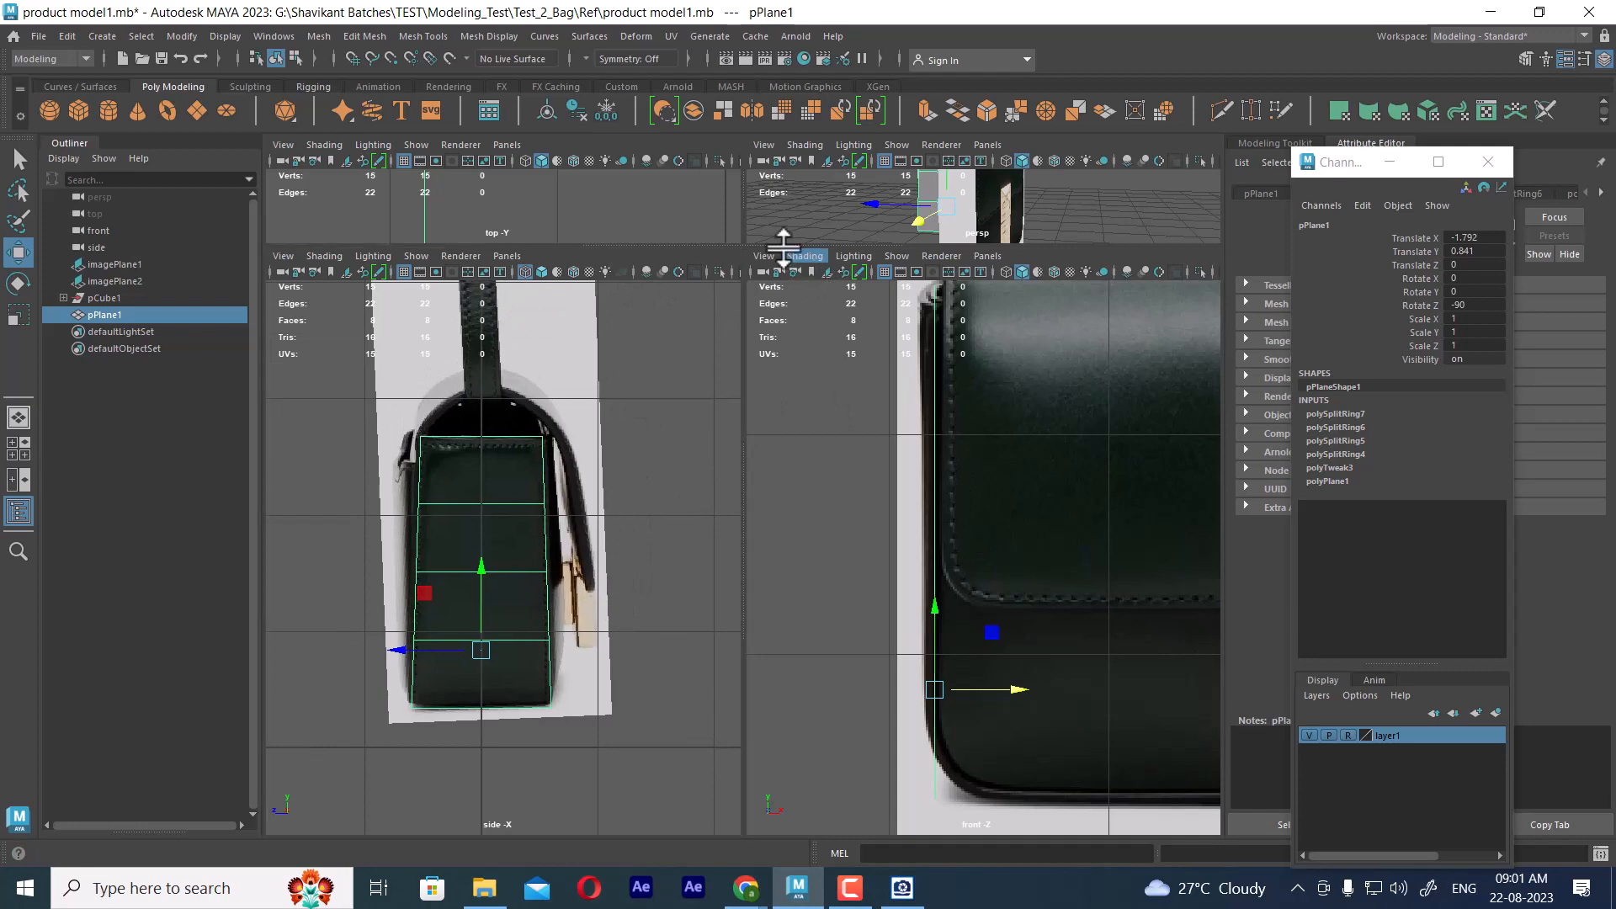
Enlarge the viewports to full screen view and close the floating Channel Box window
drag(808, 247, 813, 376)
alt+middle_drag(565, 312, 621, 266)
key(ctrl+space)
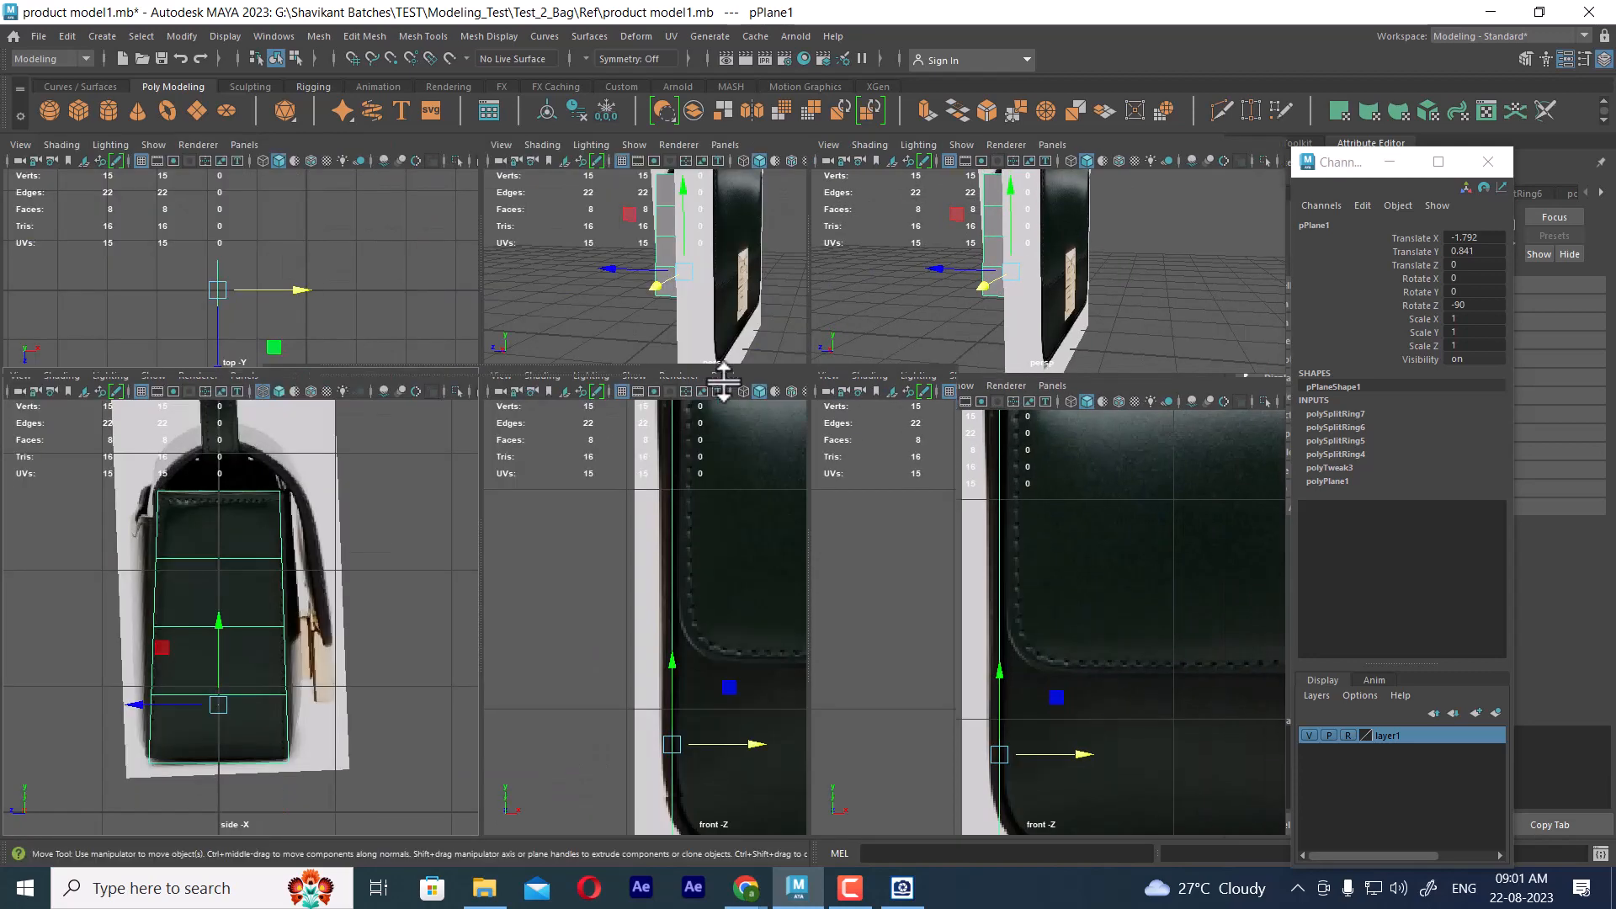
click(1490, 163)
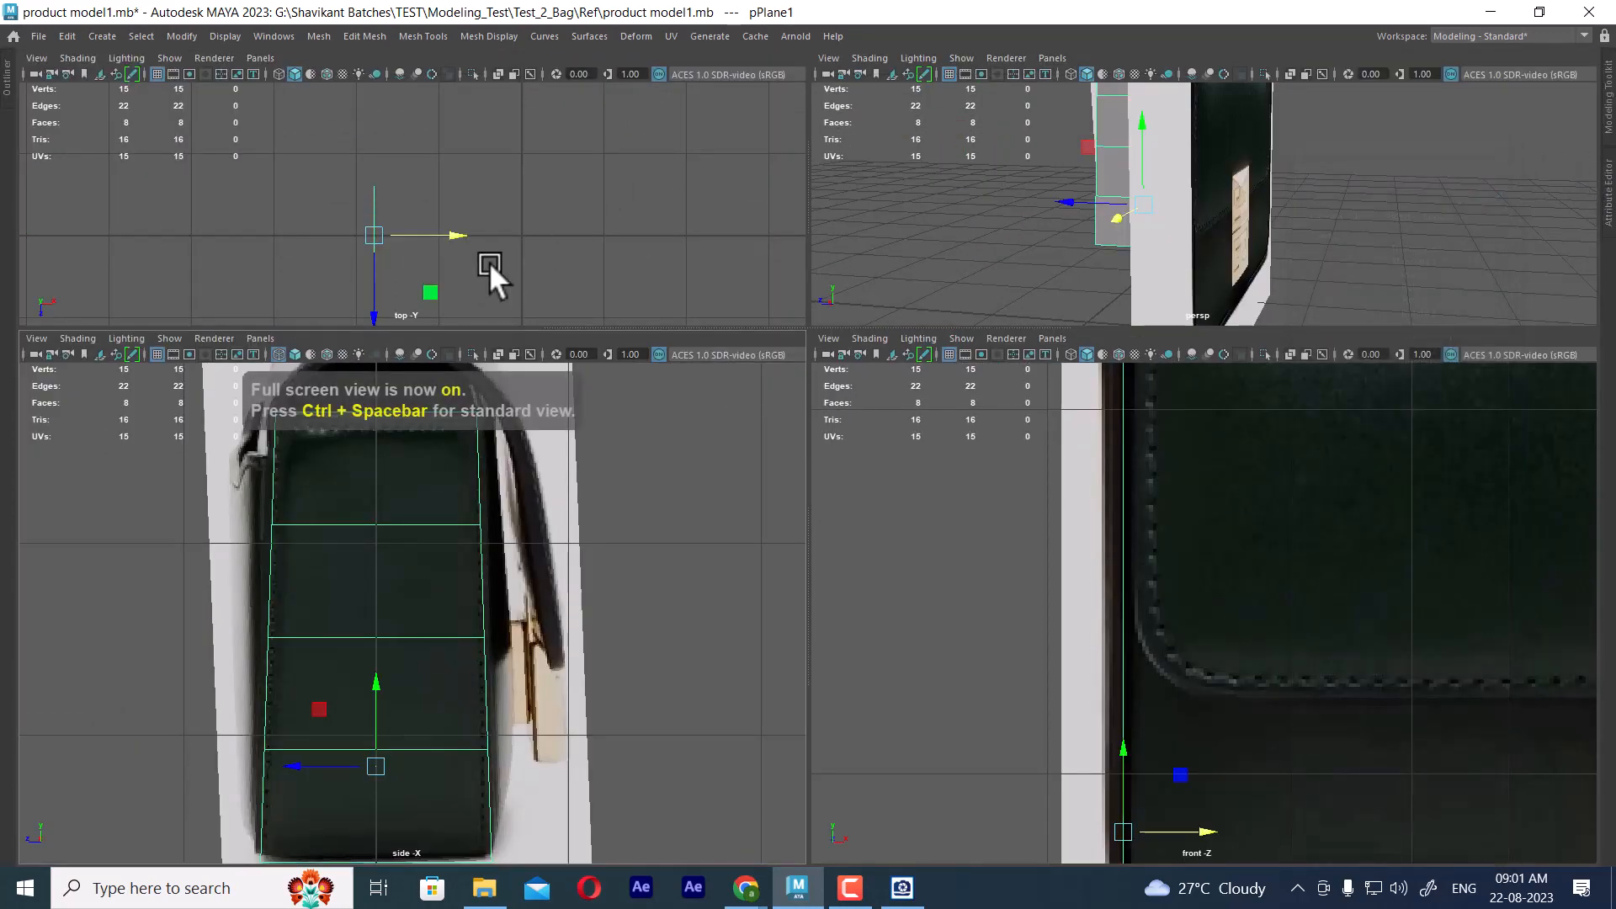
Move the plane's middle column of vertices slightly outward along X in the top view, and return to object mode
alt+middle_drag(538, 274, 584, 195)
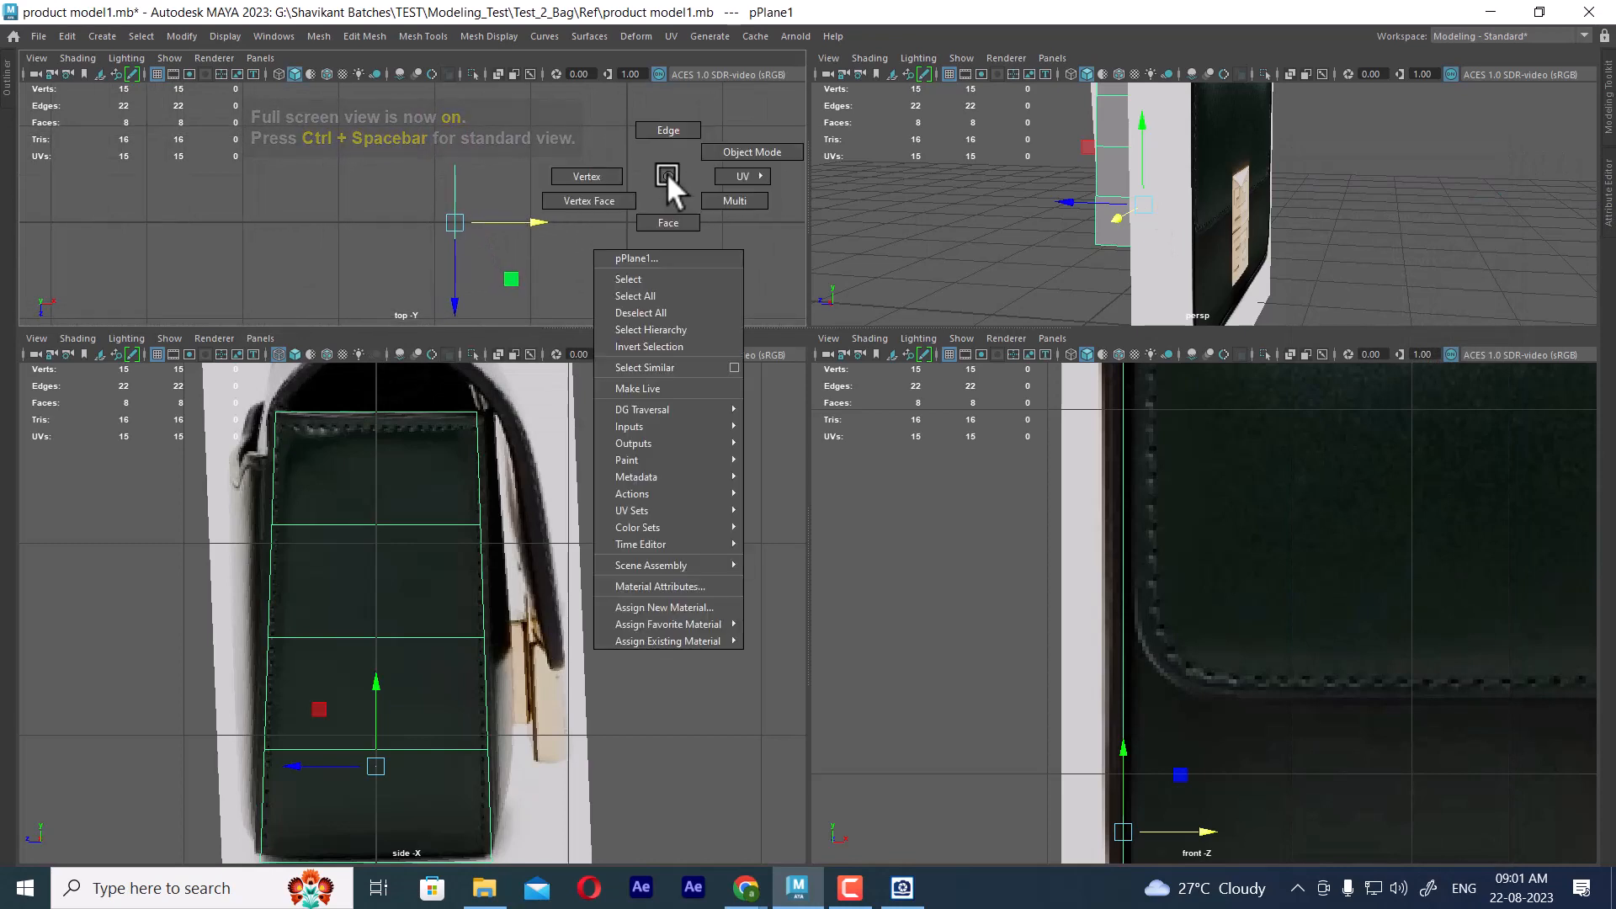
right_drag(666, 174, 560, 176)
drag(408, 236, 410, 239)
scroll(581, 224, up, 1)
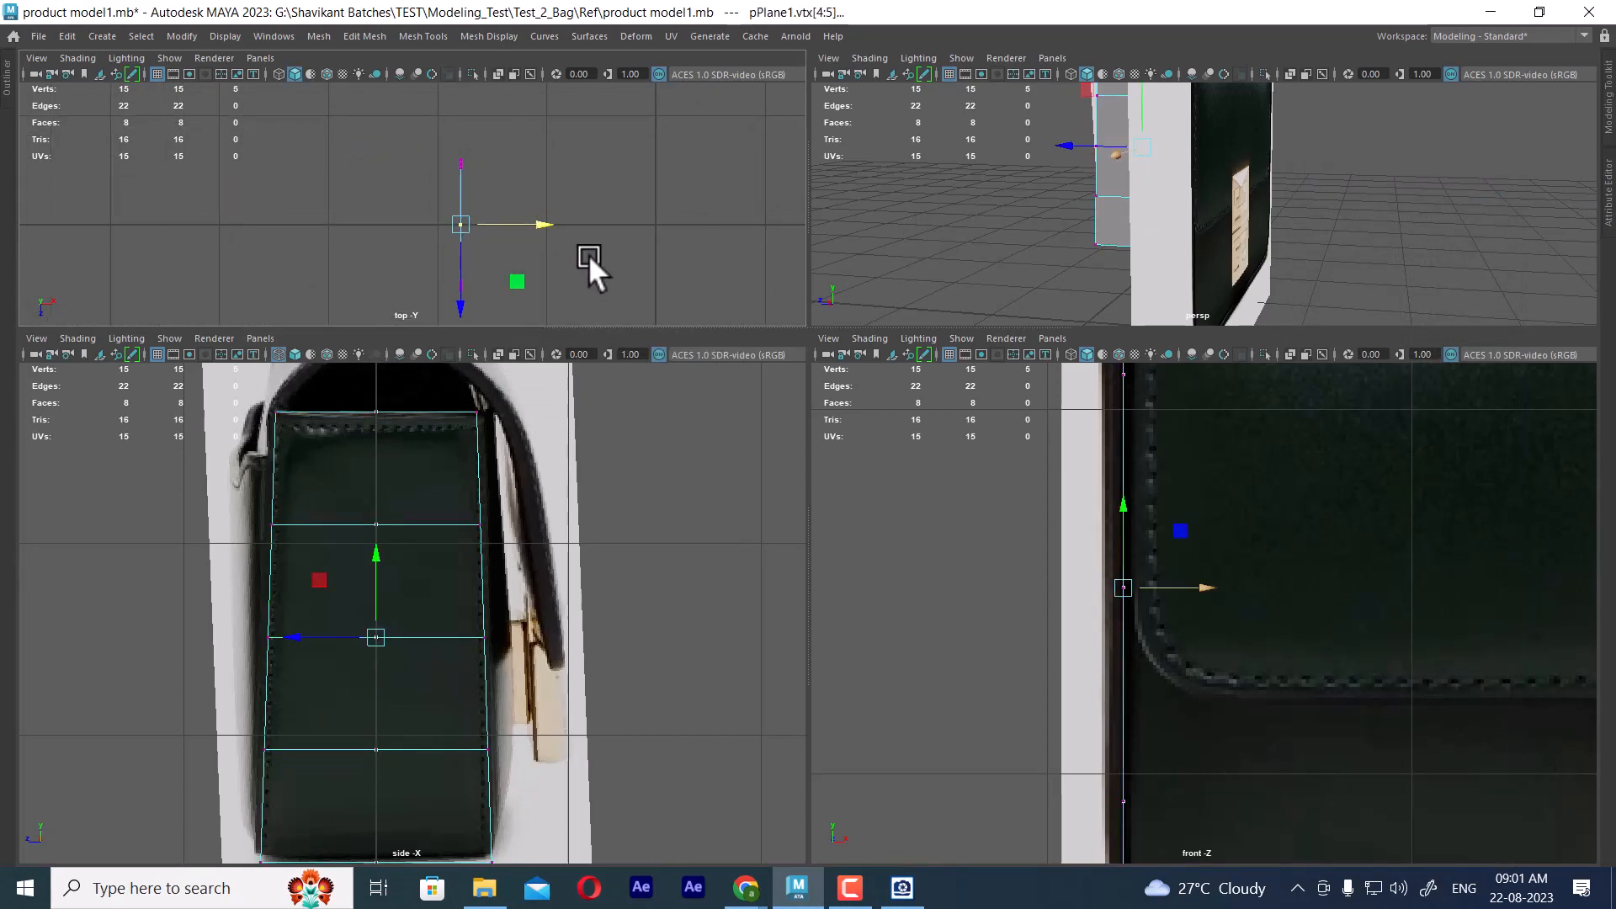
drag(534, 220, 528, 223)
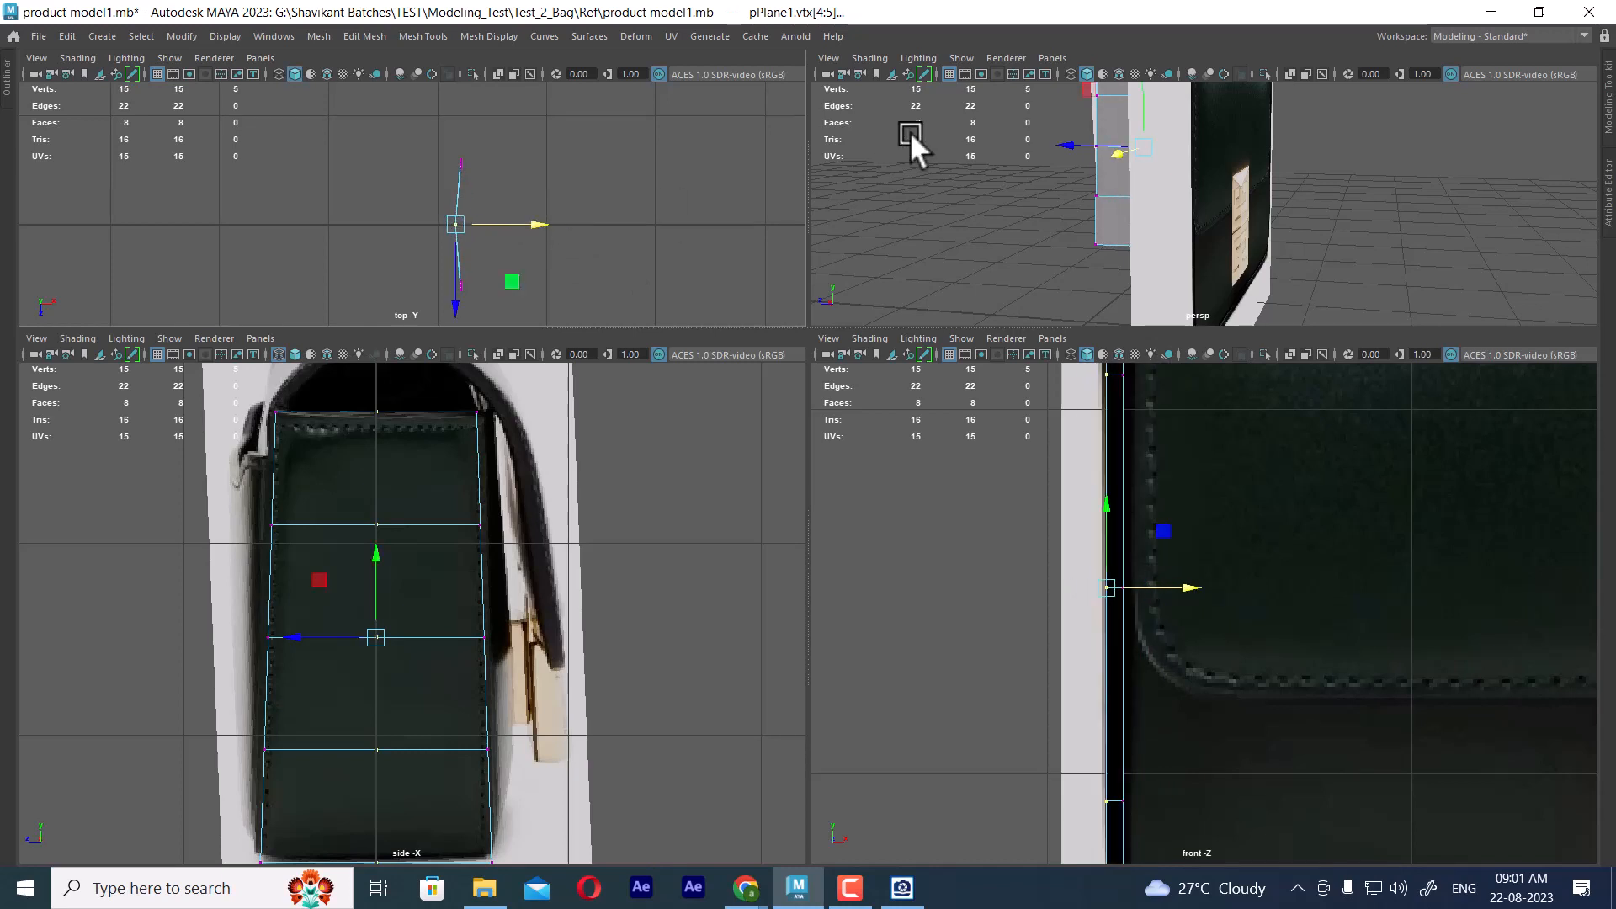
alt+drag(911, 131, 1093, 198)
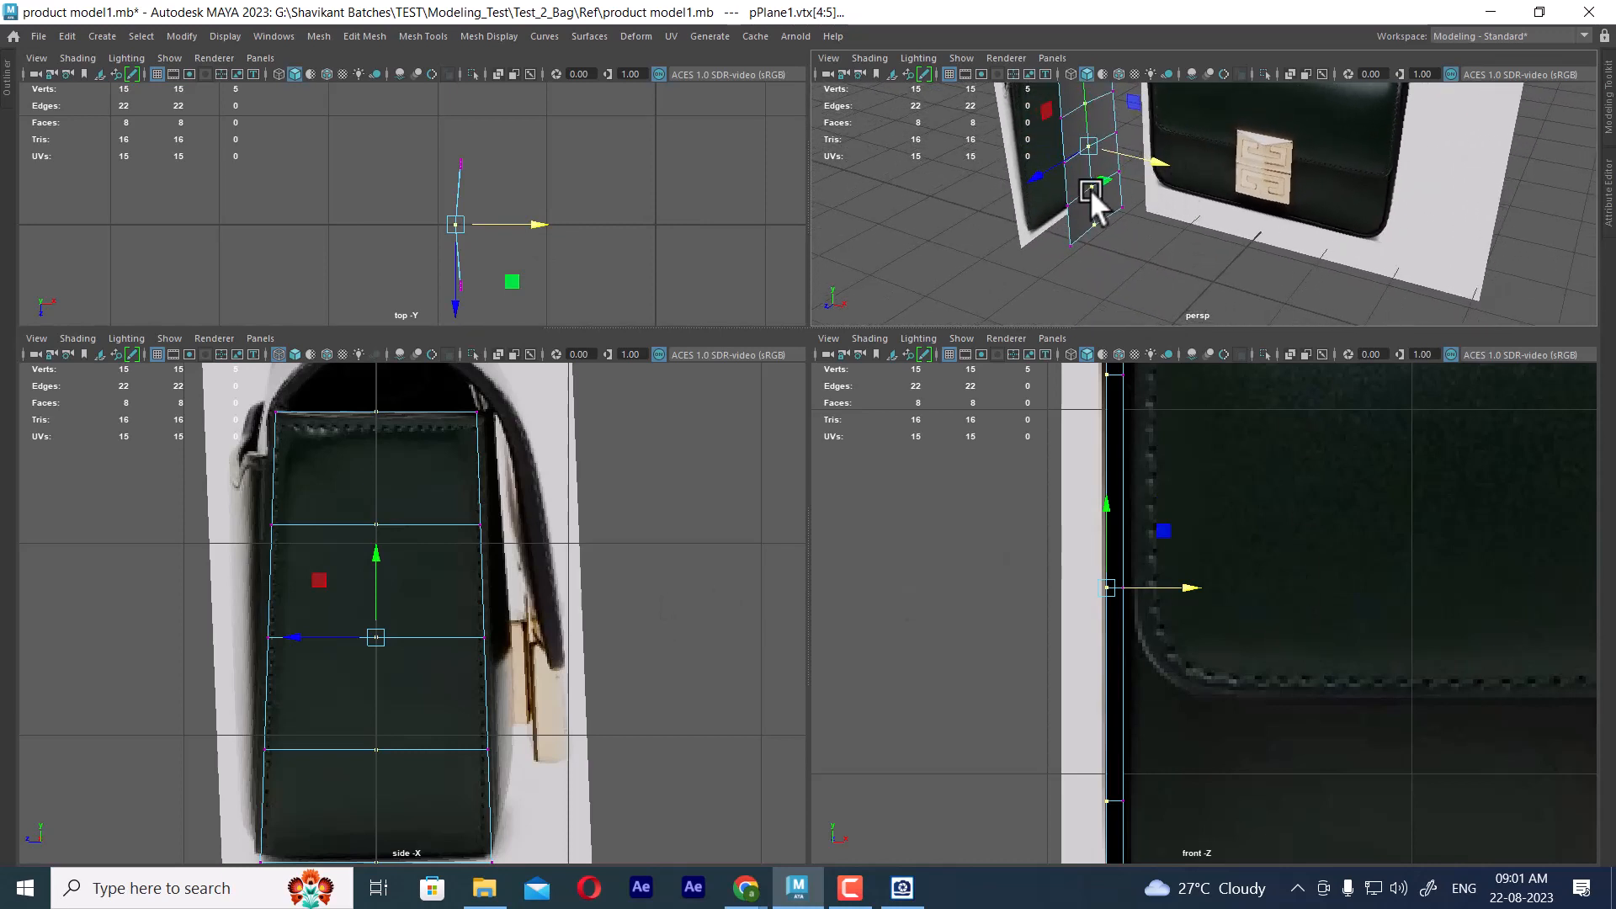
right_drag(1091, 192, 1275, 100)
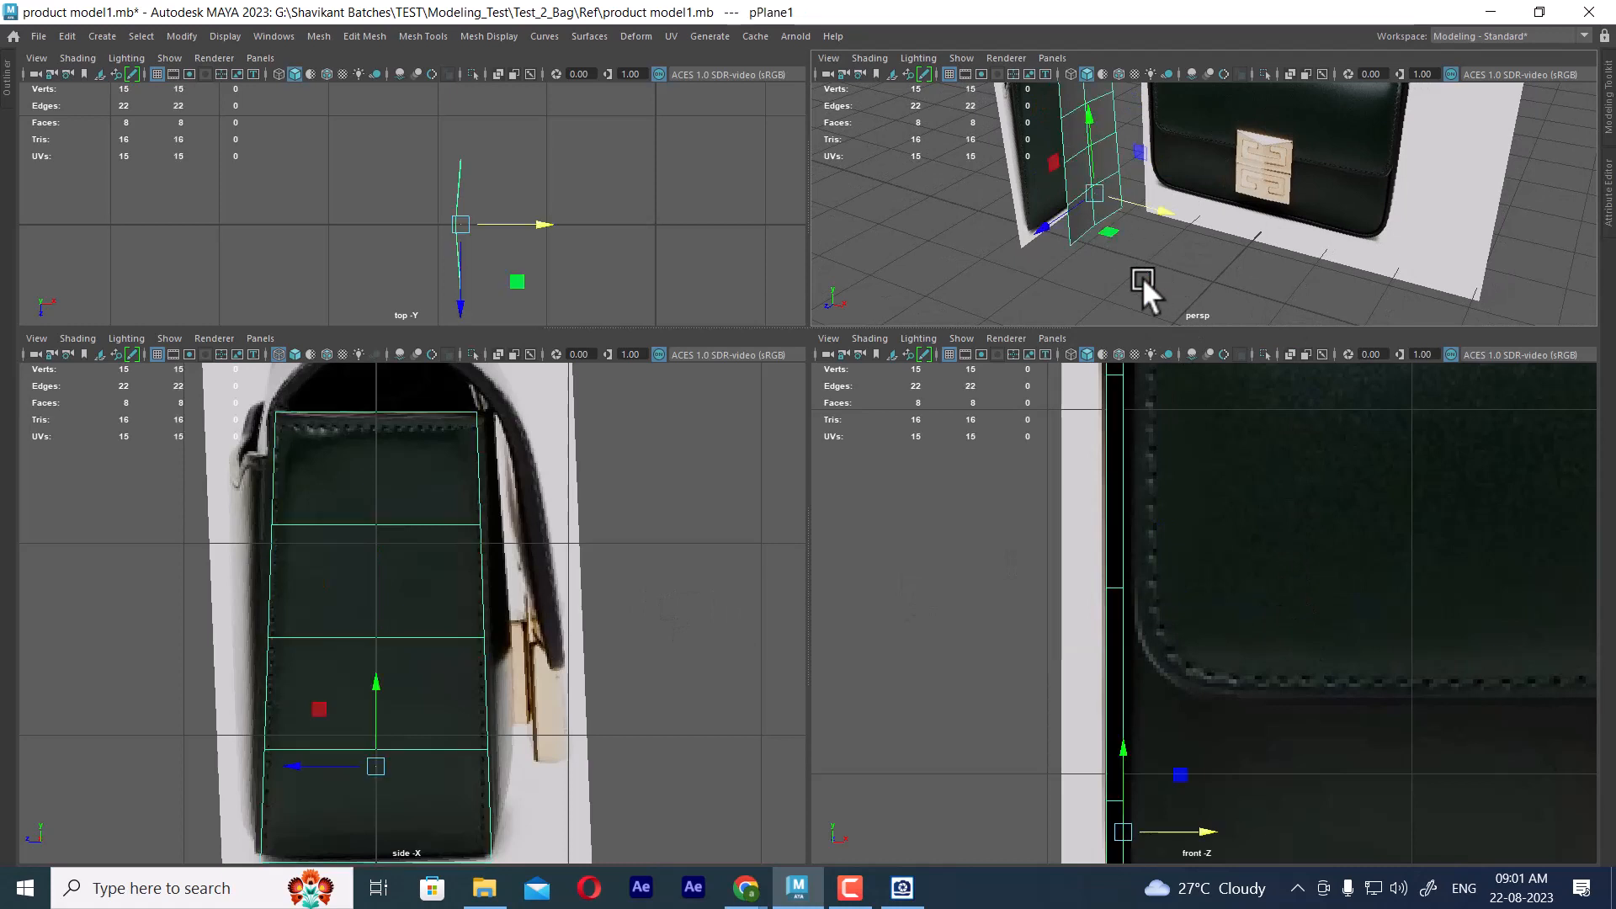
Display the front view in wireframe and move the plane's bottom vertex row inward to the bag's rounded lower corner
alt+middle_drag(1269, 675, 1275, 467)
alt+middle_drag(1237, 706, 1238, 668)
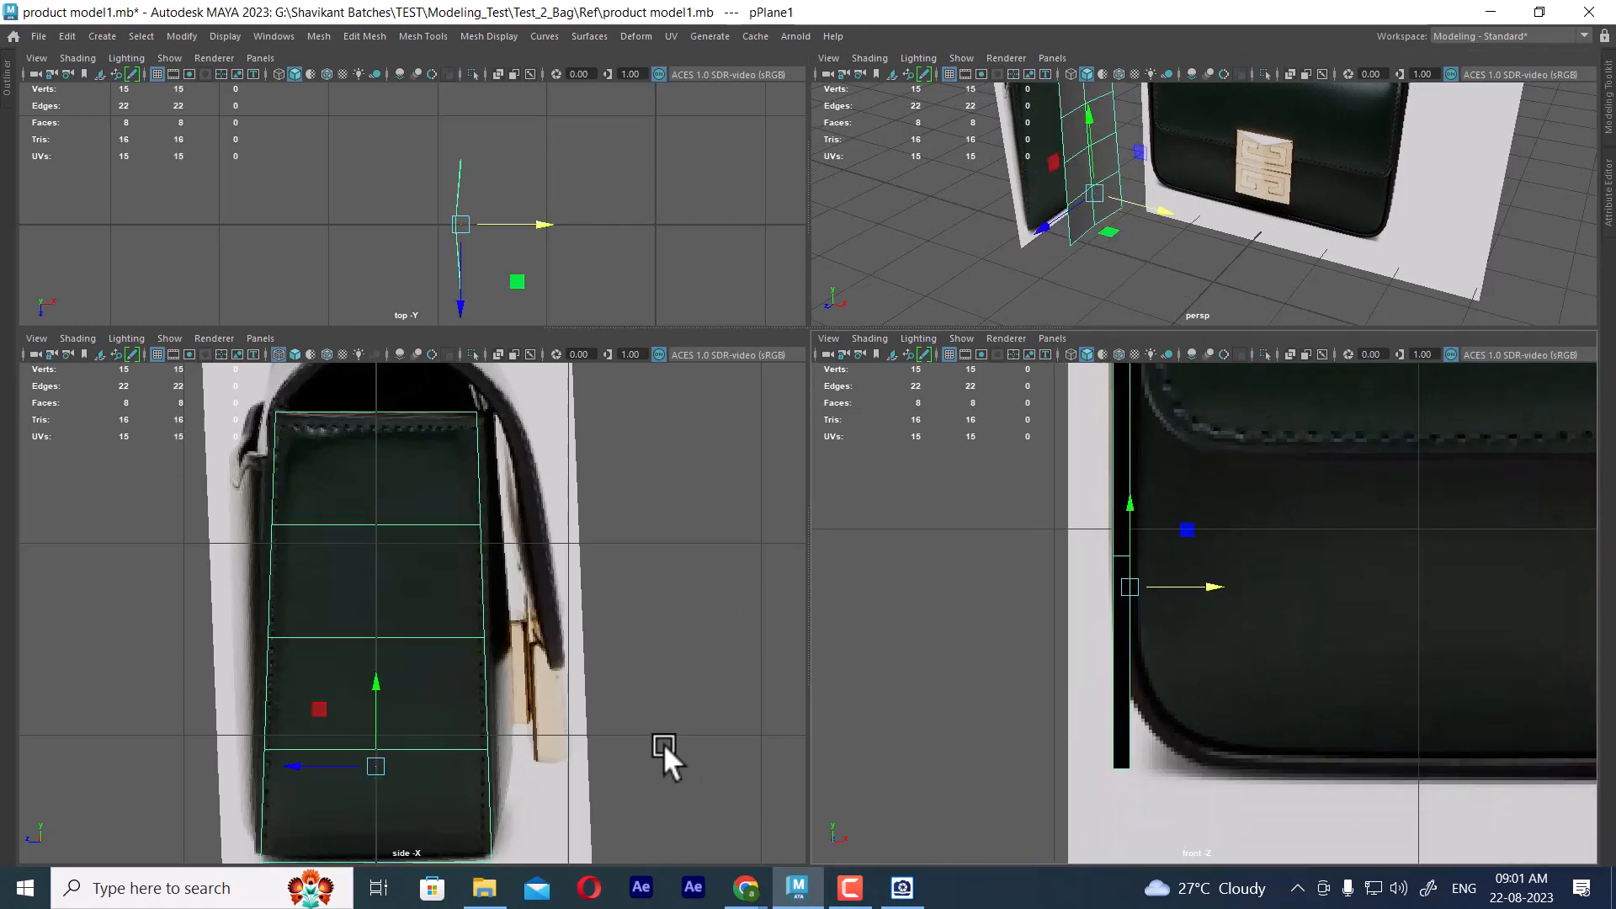
alt+middle_drag(663, 744, 664, 617)
right_drag(933, 534, 883, 385)
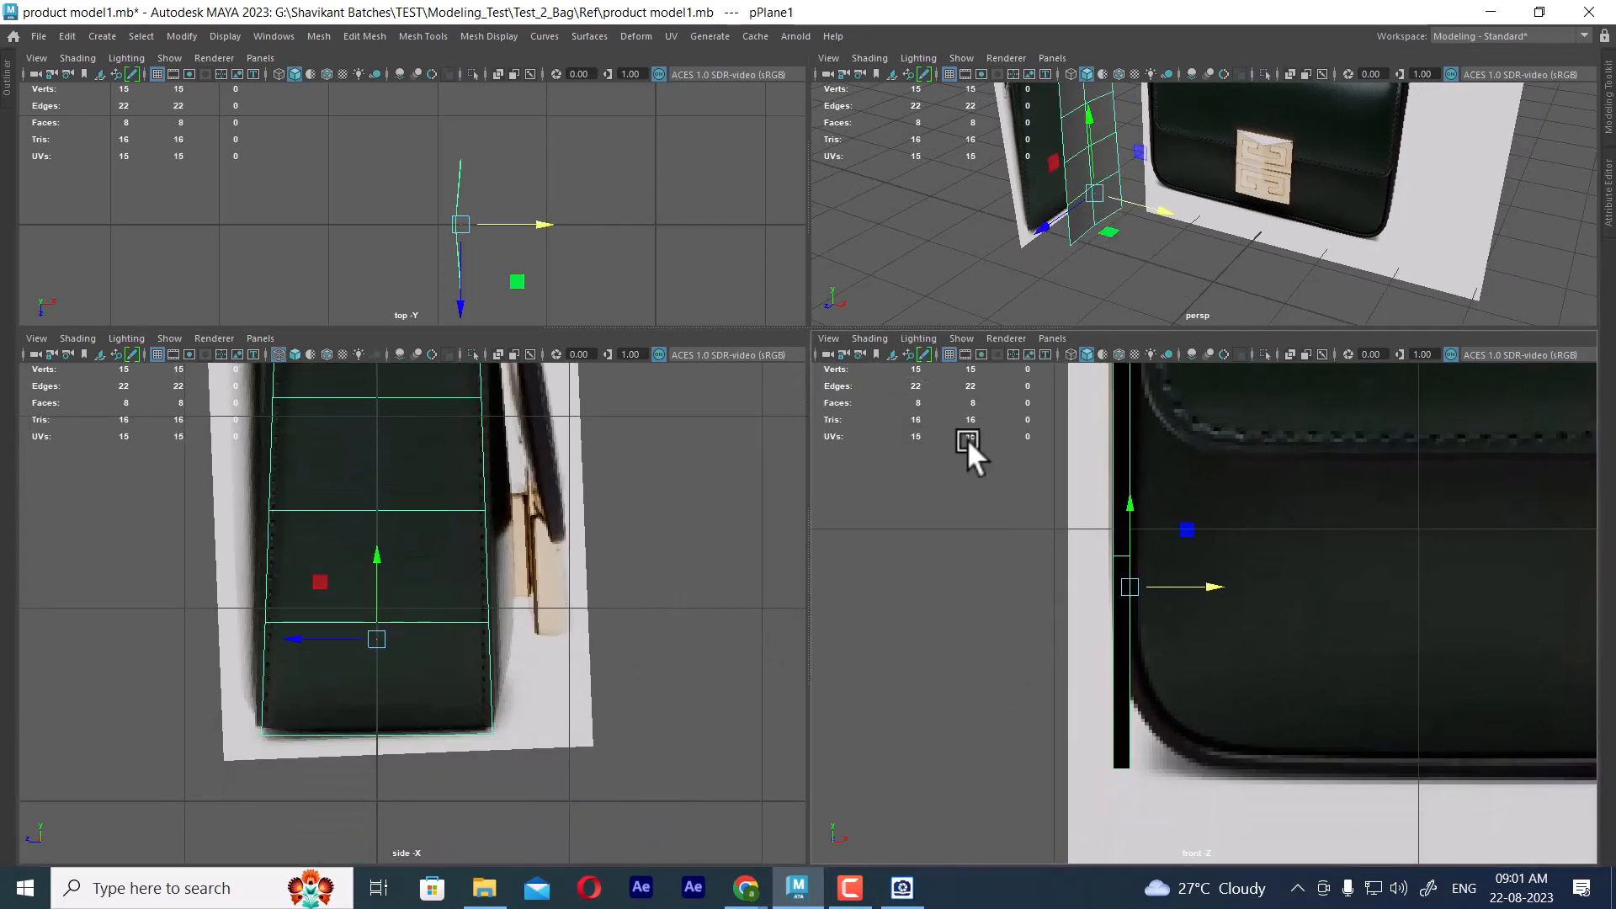
drag(968, 451, 1112, 655)
drag(1168, 825, 1098, 753)
key(4)
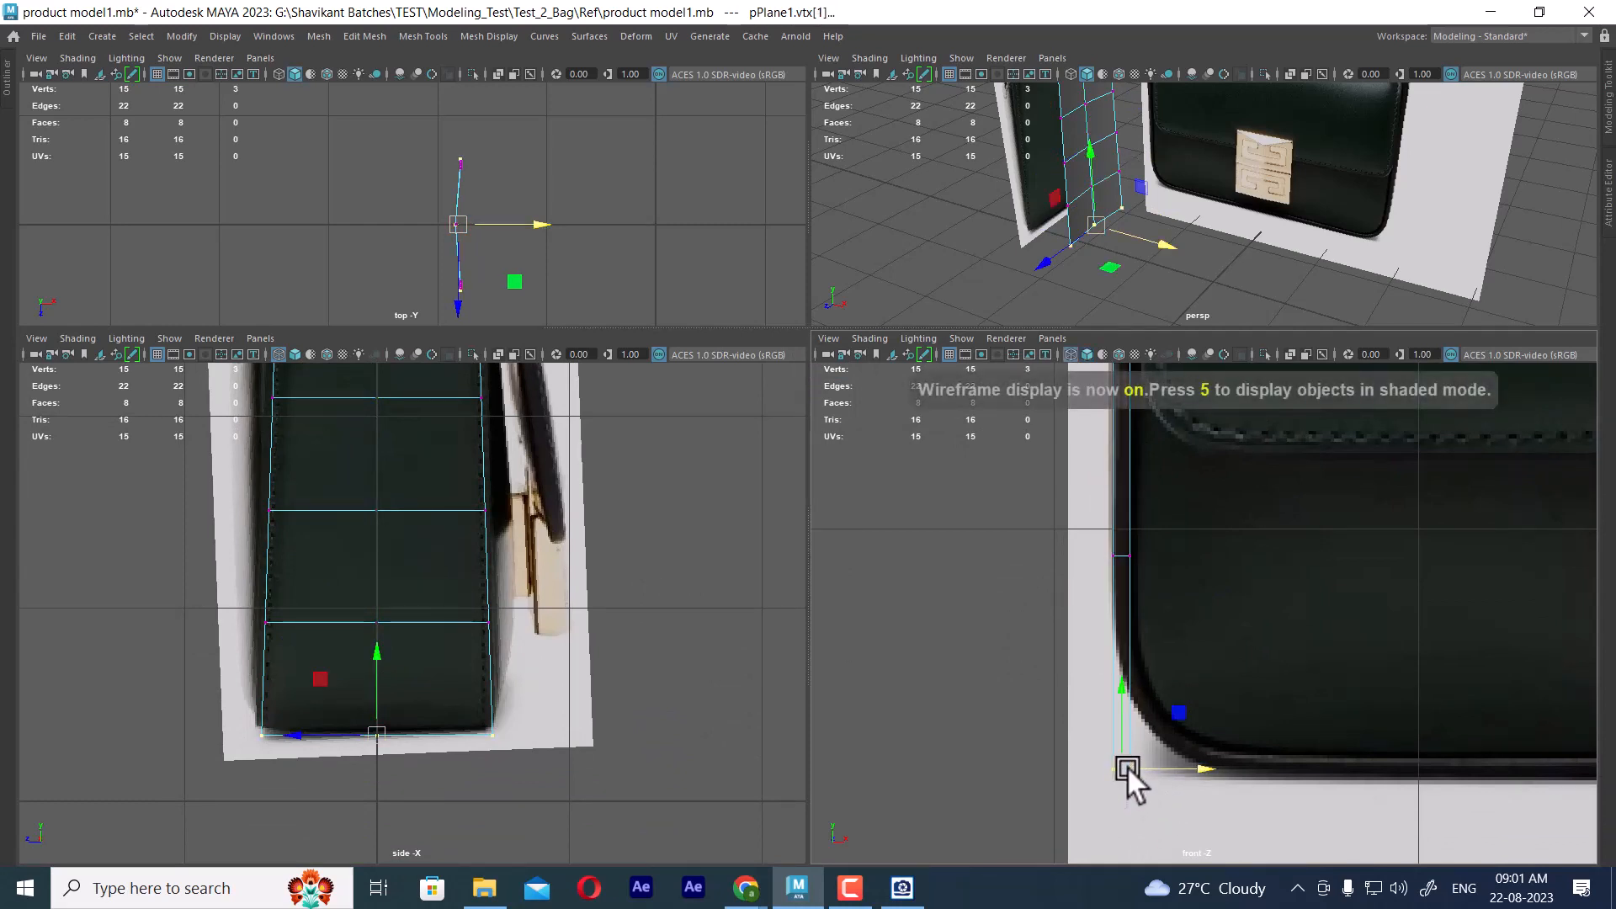
drag(1128, 766, 1198, 759)
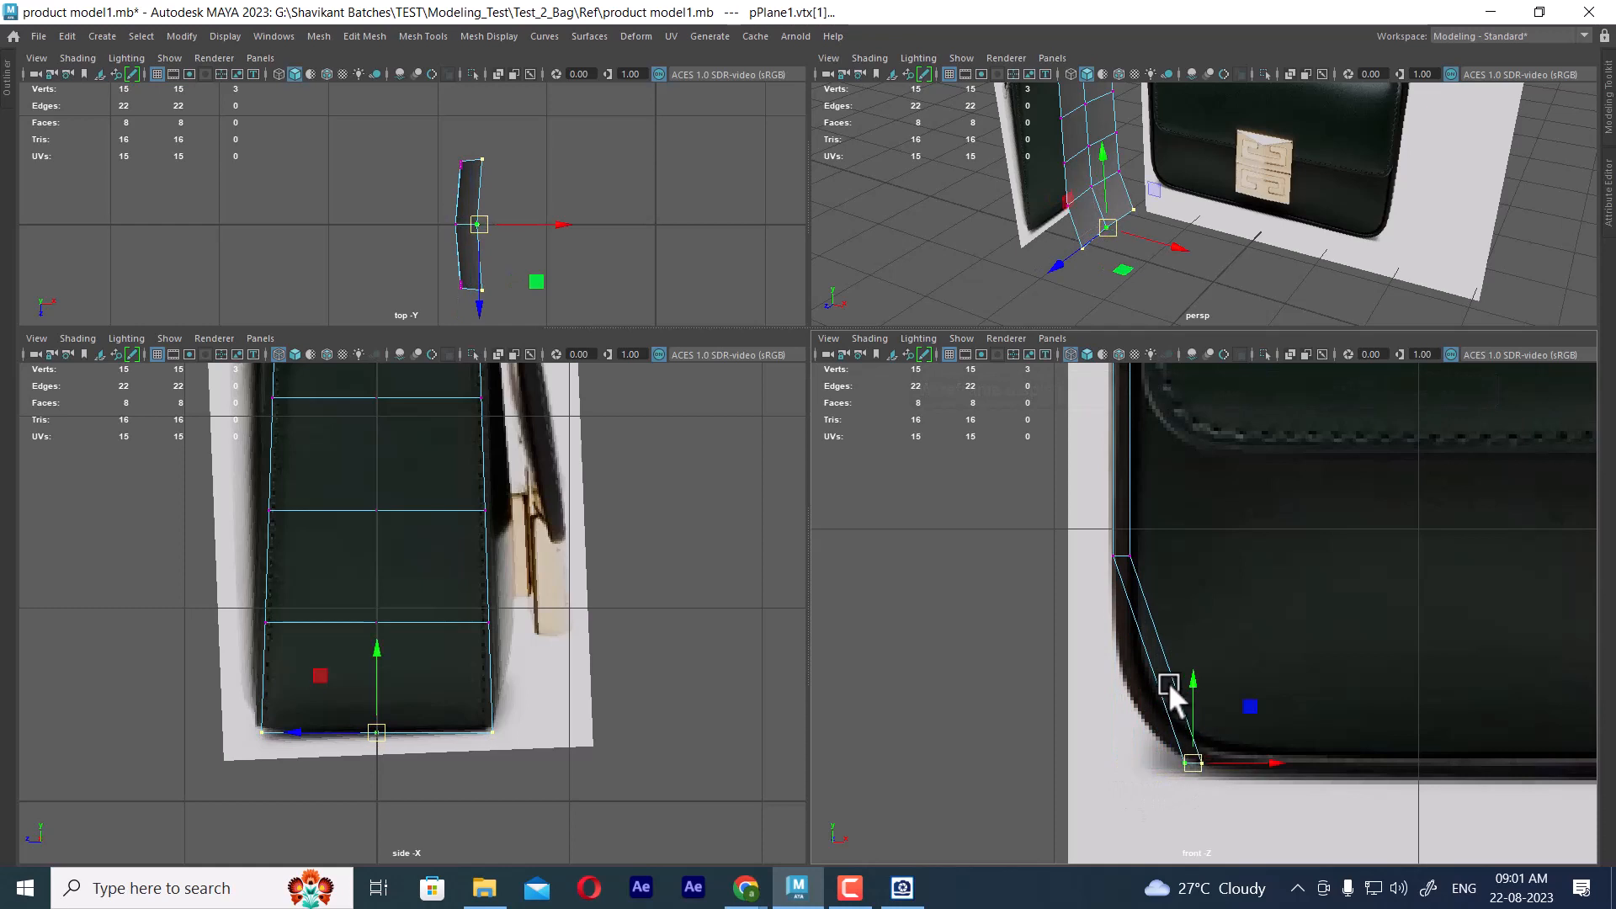
Insert a horizontal edge loop in the lowest row and move it outward to follow the bag's rounded corner
right_drag(1168, 681, 1188, 380)
click(1166, 663)
right_drag(1167, 643, 1173, 167)
click(1160, 649)
ctrl+right_drag(1230, 554, 1123, 648)
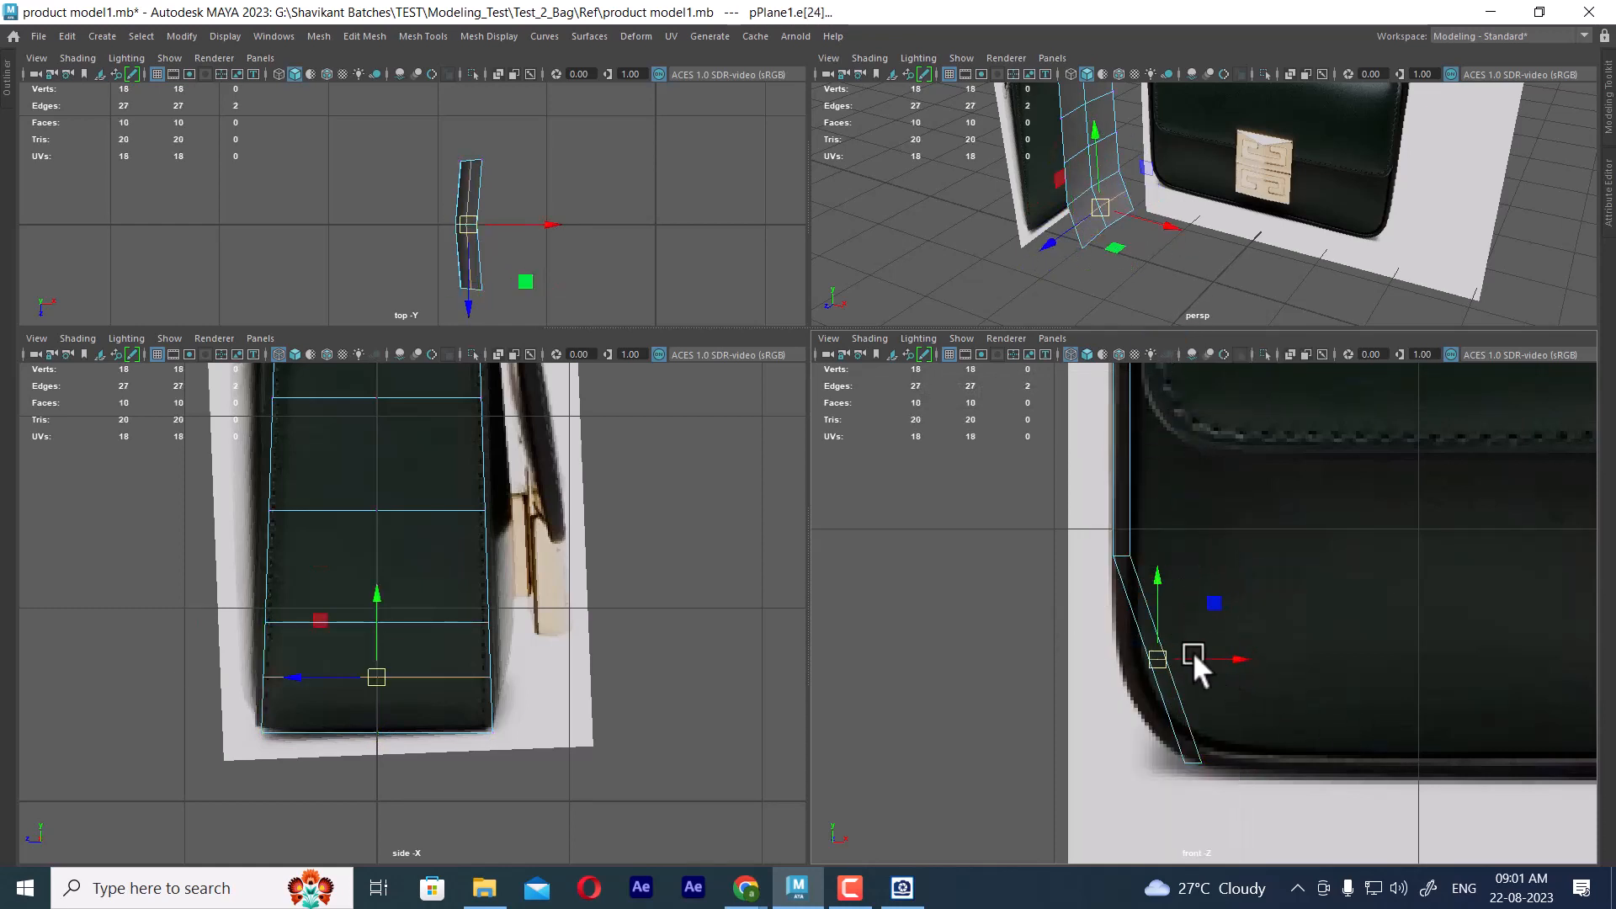
scroll(1193, 651, up, 2)
drag(1193, 652, 1114, 715)
Examine the panel's fit against the bag references in the front, perspective and side views
alt+middle_drag(1217, 619, 1286, 799)
alt+middle_drag(1211, 446, 1237, 705)
alt+middle_drag(1240, 420, 1266, 627)
alt+middle_drag(1260, 456, 1261, 575)
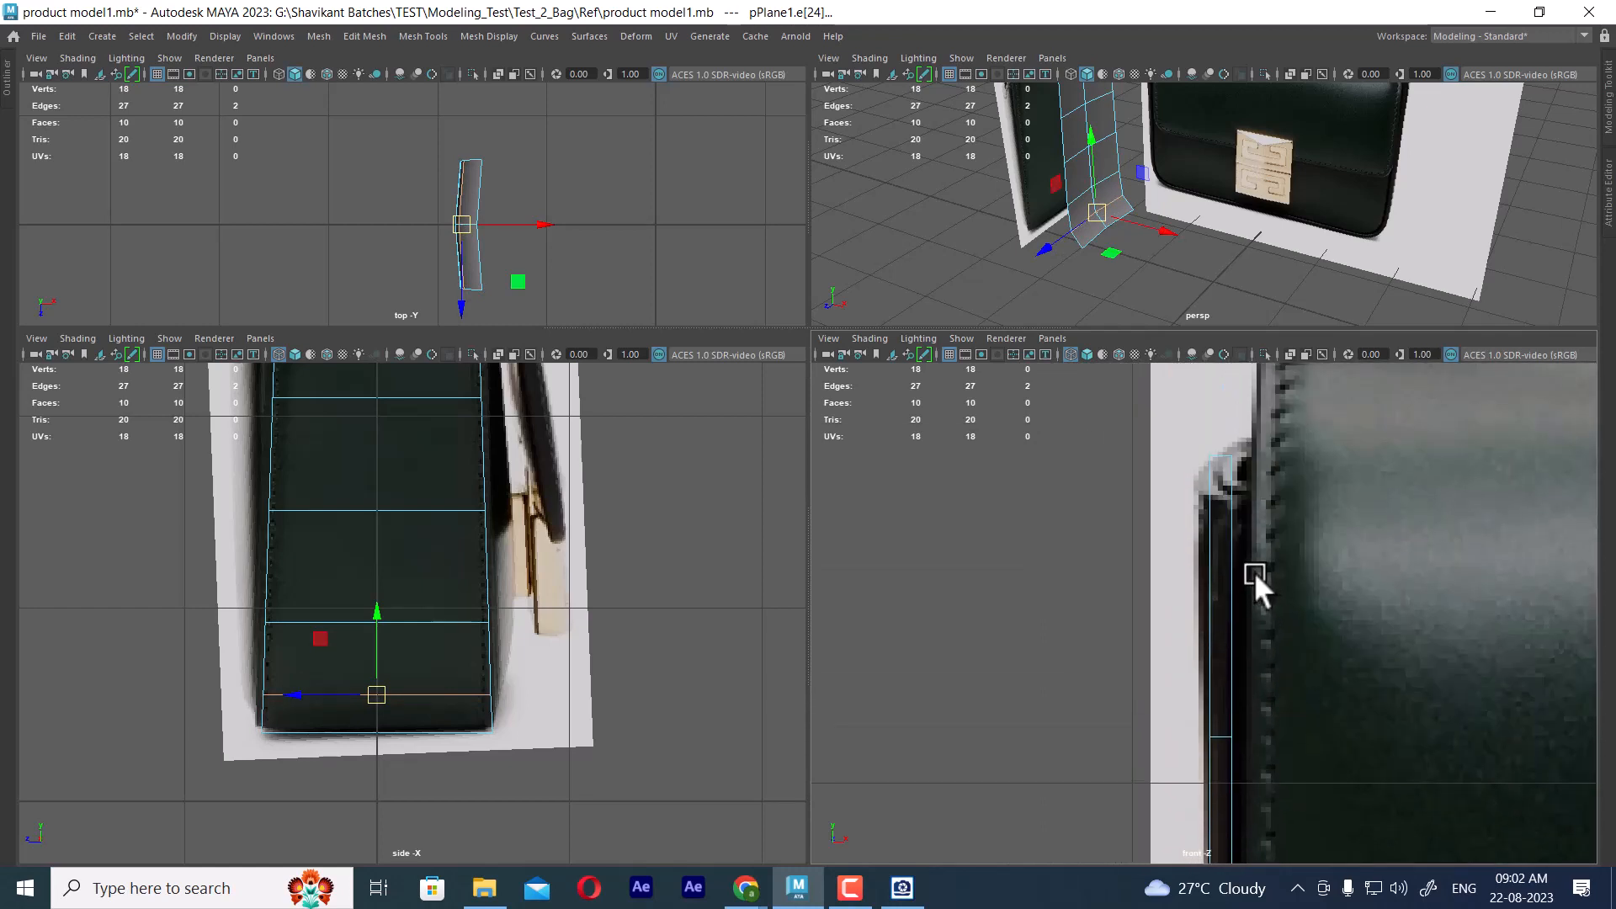
scroll(1188, 229, up, 3)
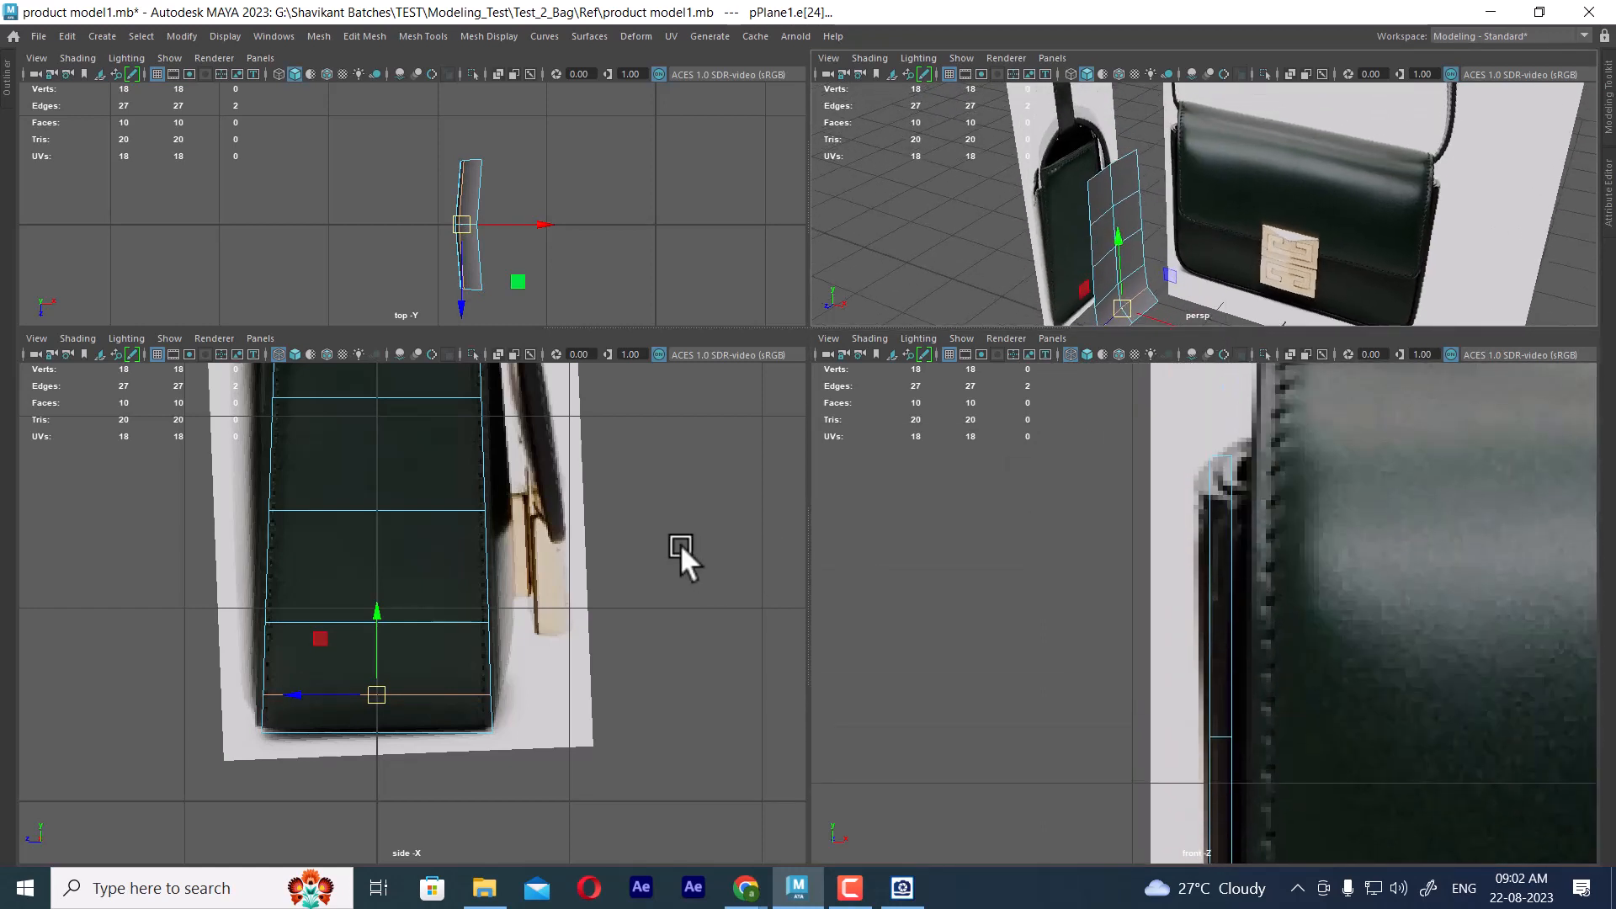
alt+middle_drag(565, 593, 650, 564)
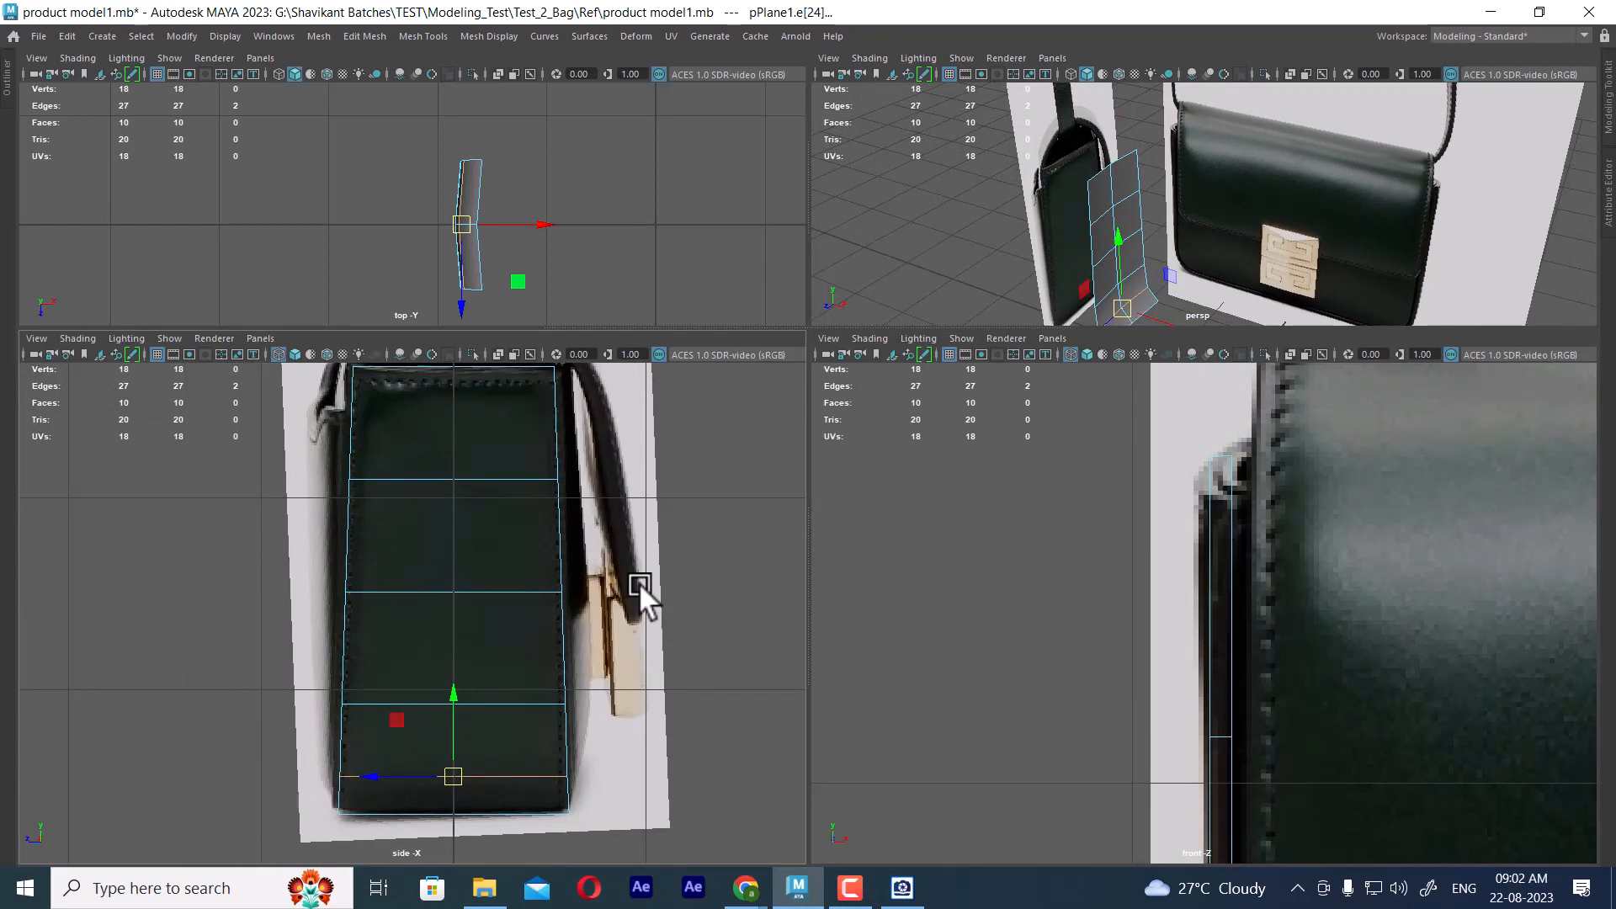
alt+middle_drag(518, 560, 522, 565)
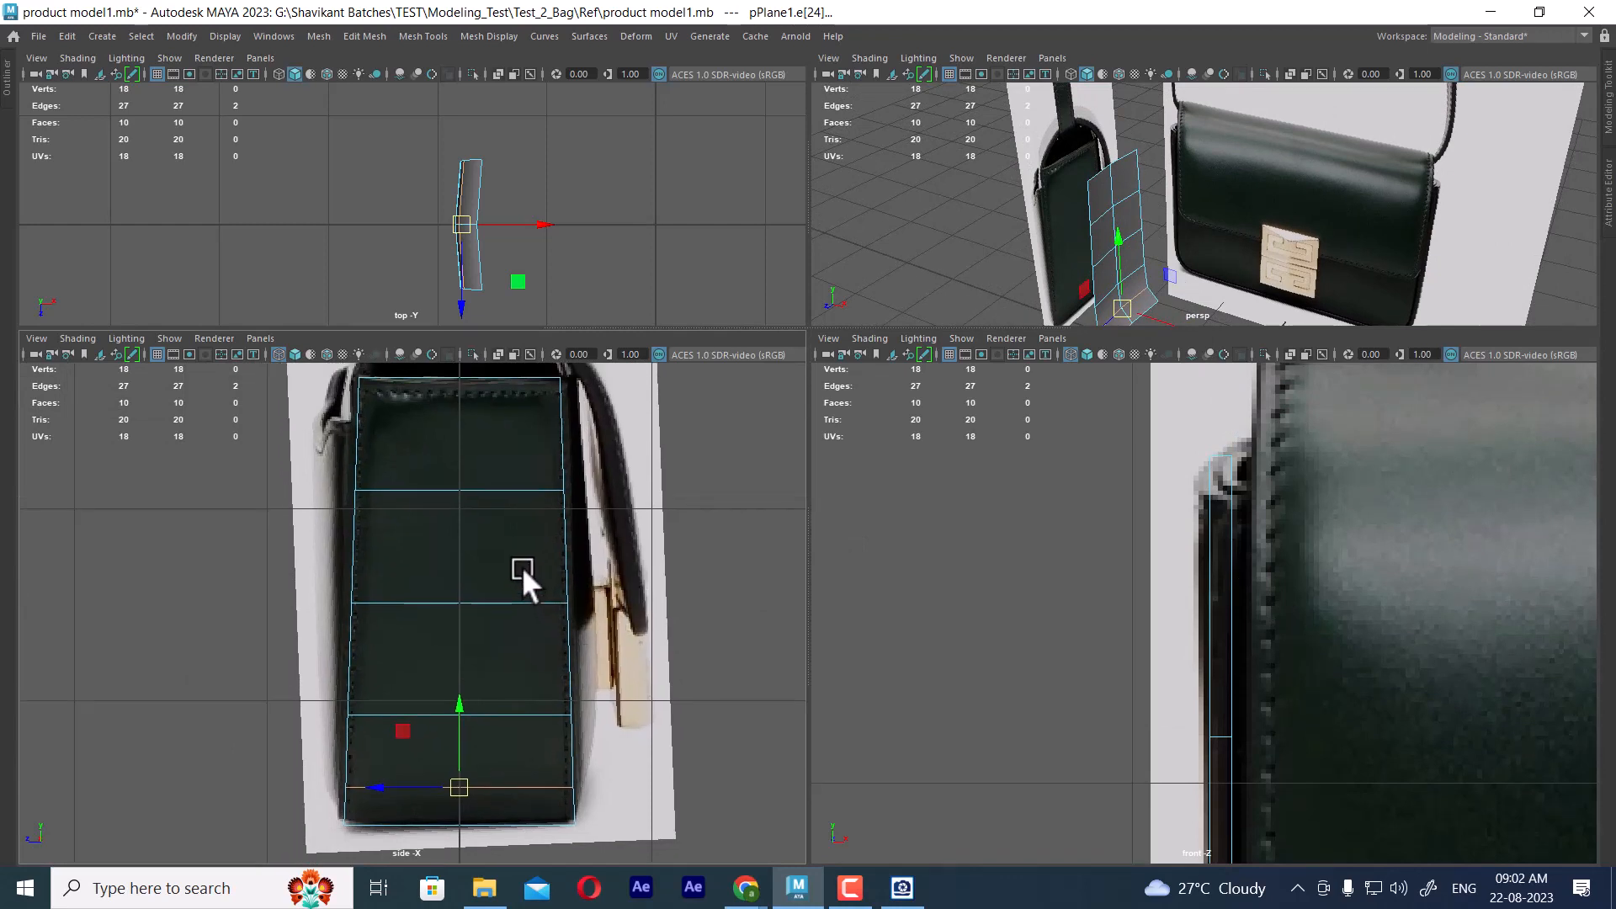
key(space)
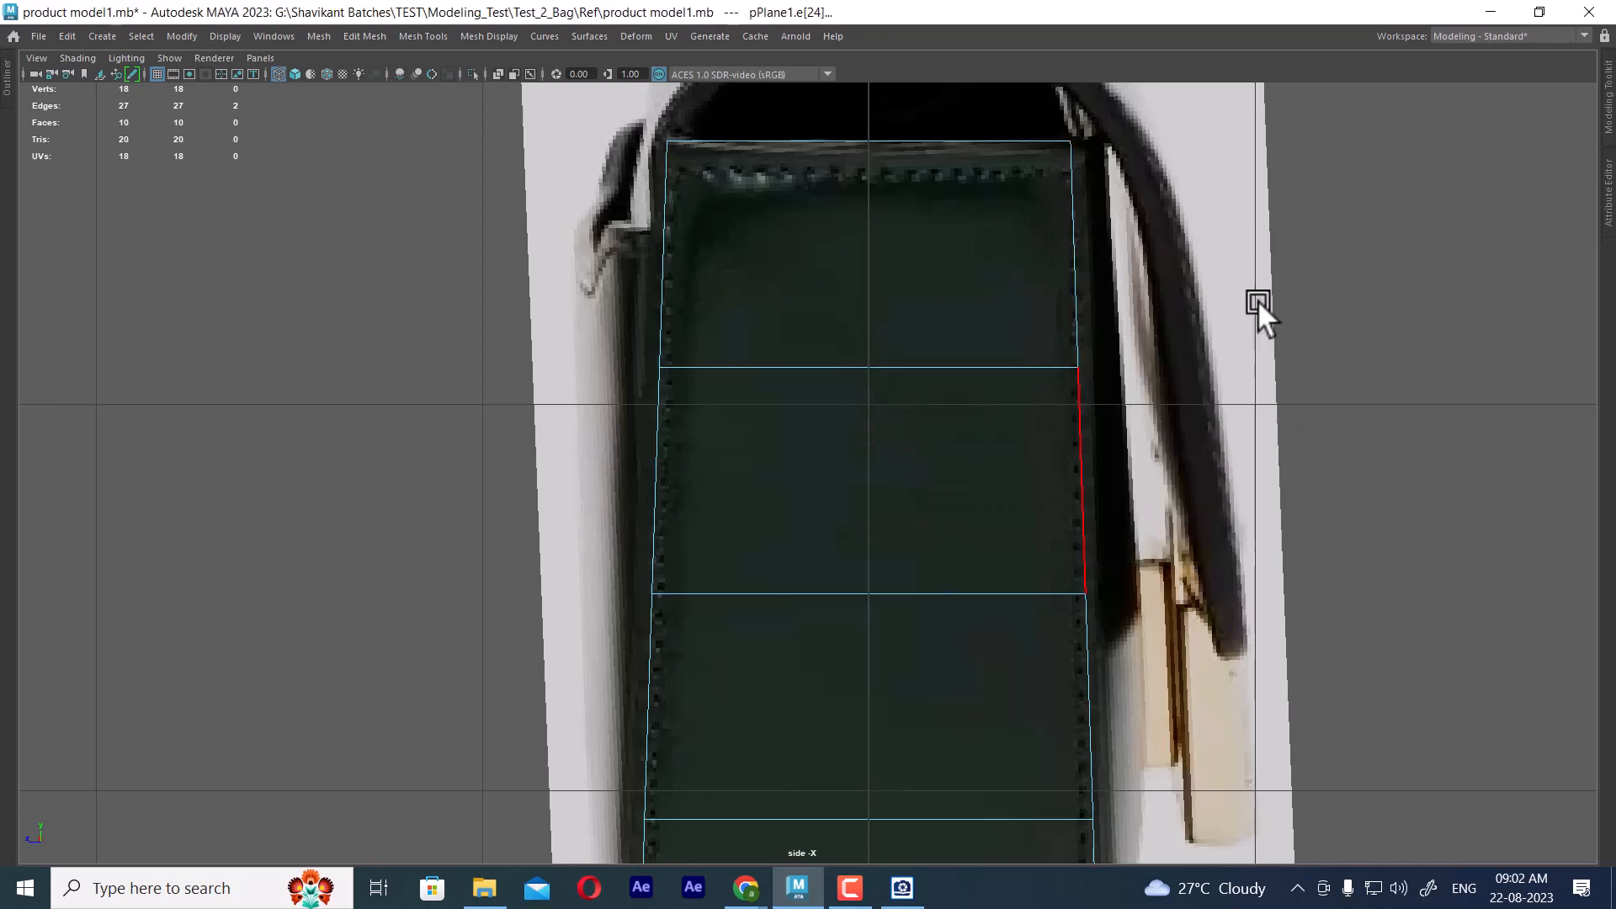
key(space)
Bevel the panel's central vertical edge loop with a fraction of 0.5 and 2 segments
double_click(1111, 190)
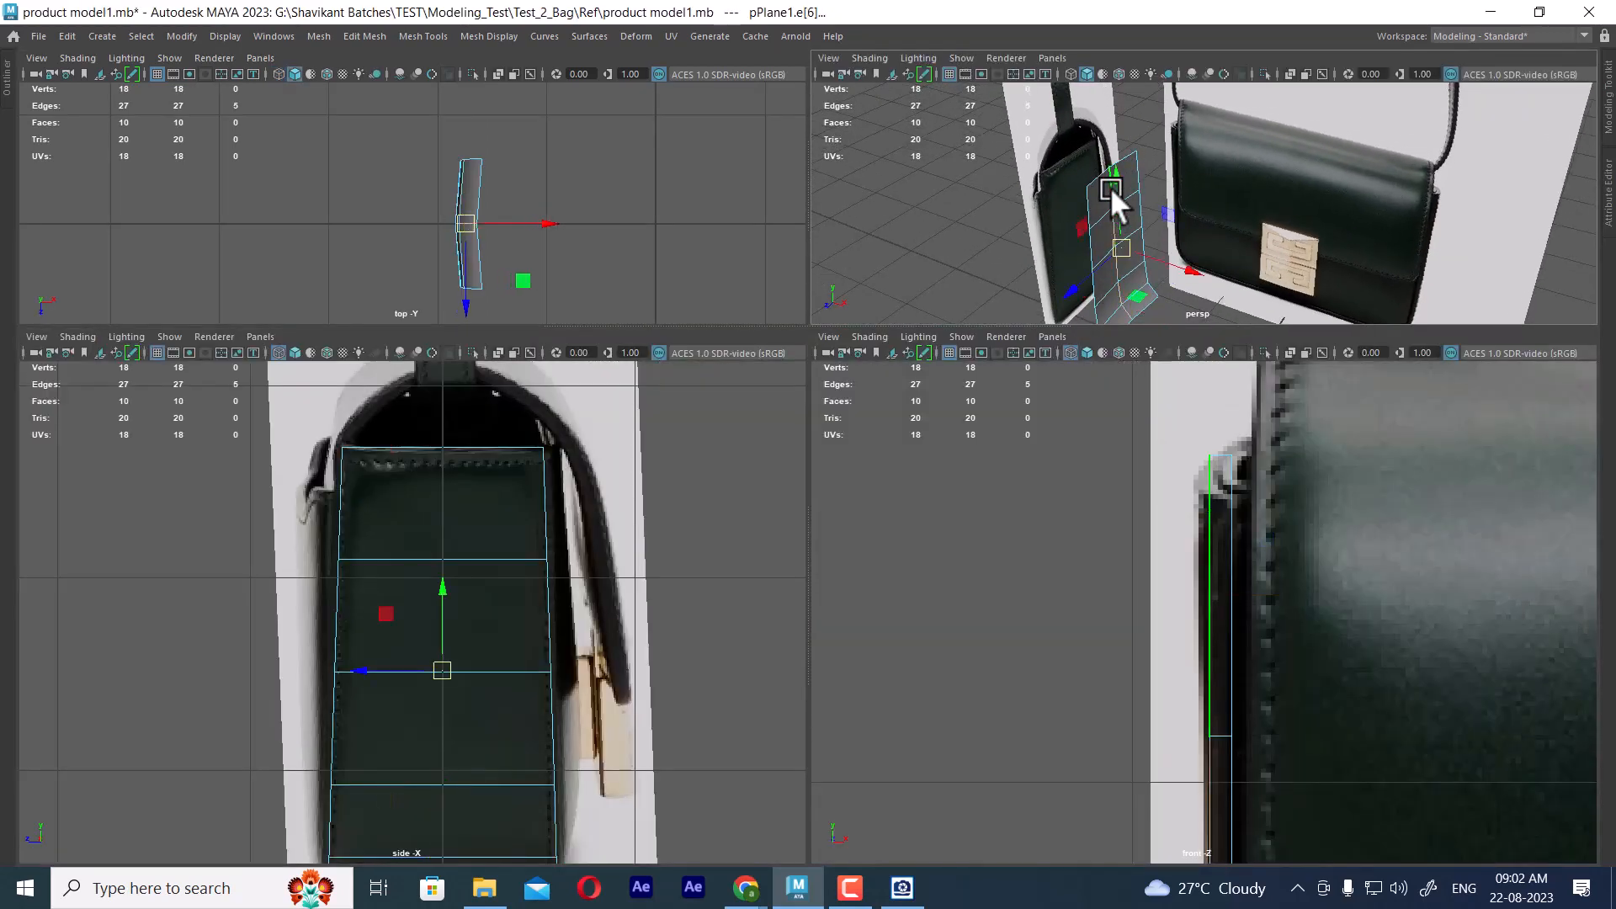
scroll(522, 172, up, 4)
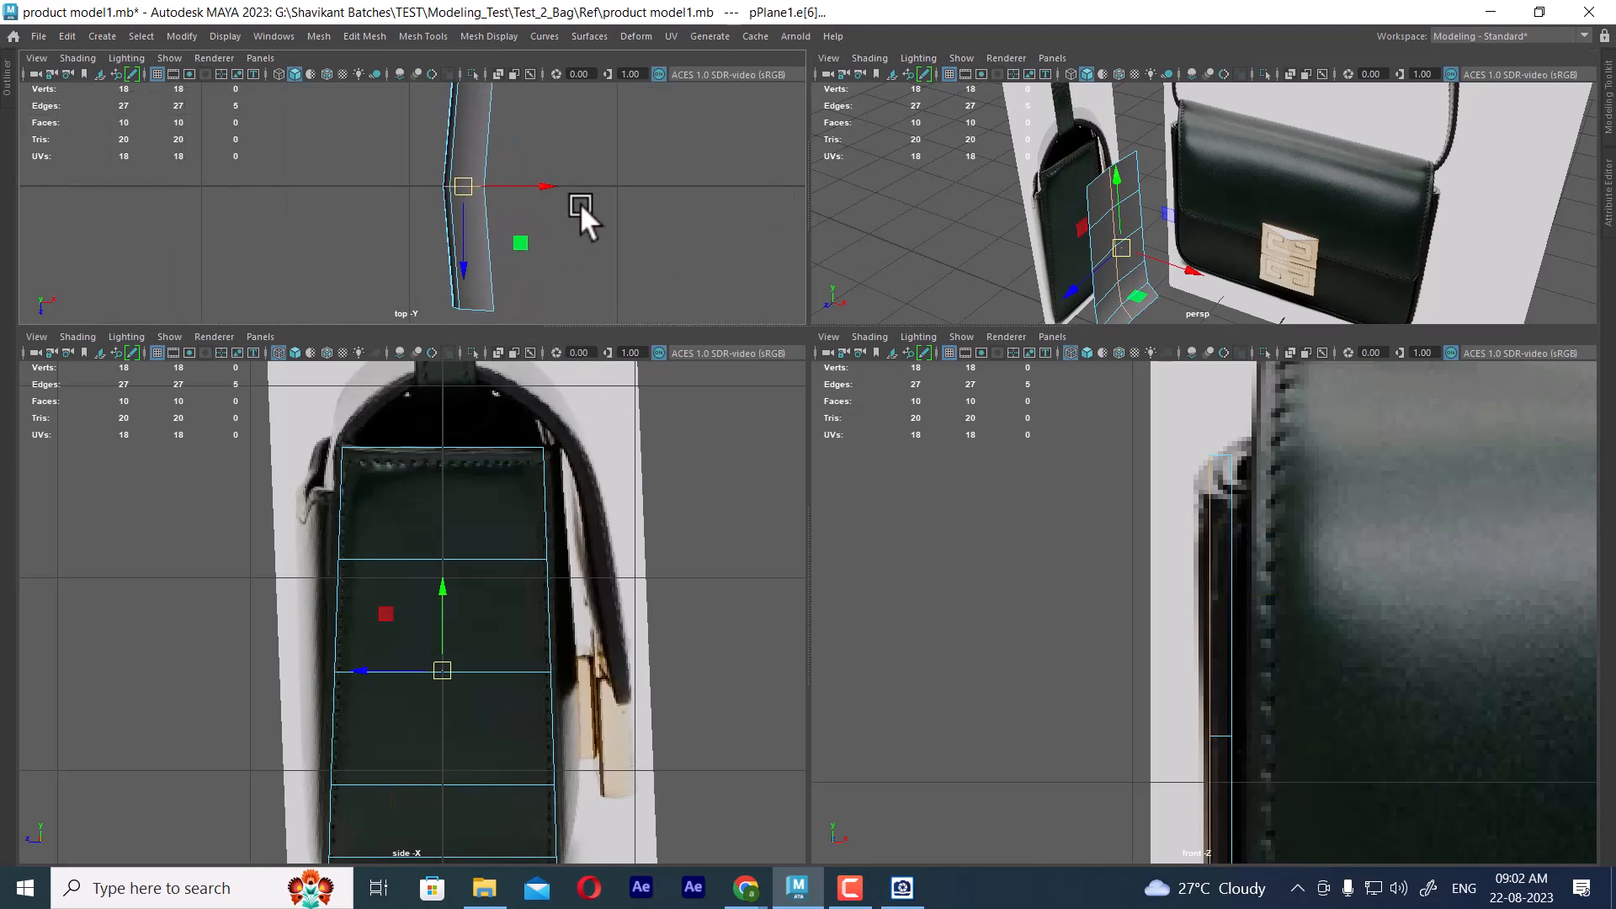
right_drag(579, 204, 646, 205)
key(ctrl+b)
alt+drag(1079, 234, 1050, 228)
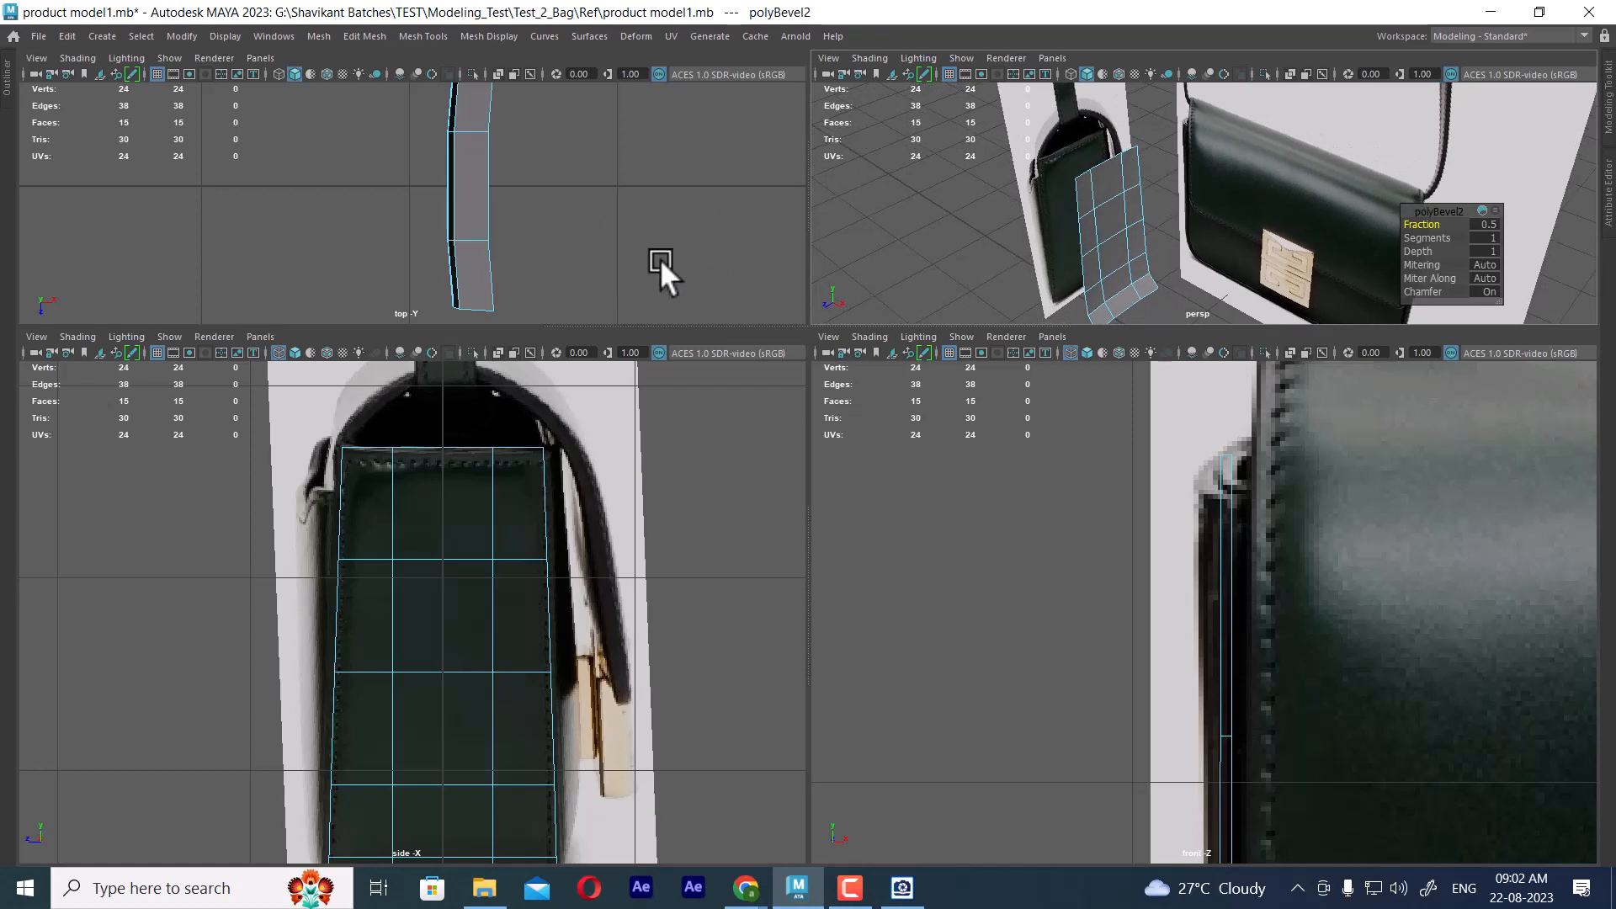
key(space)
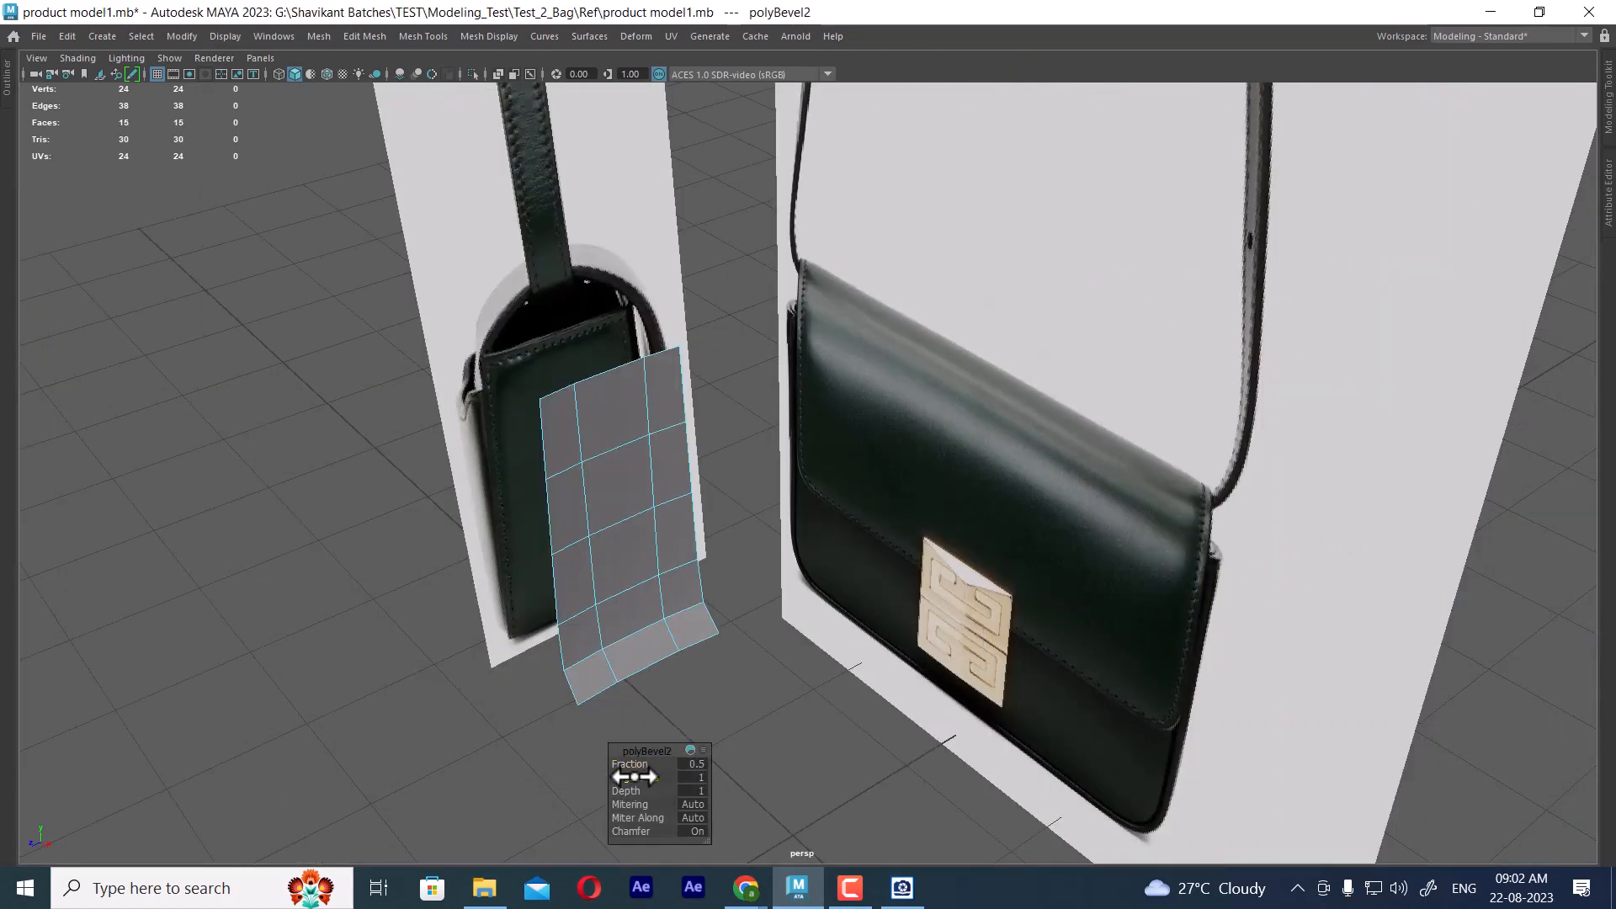
drag(633, 776, 641, 775)
key(space)
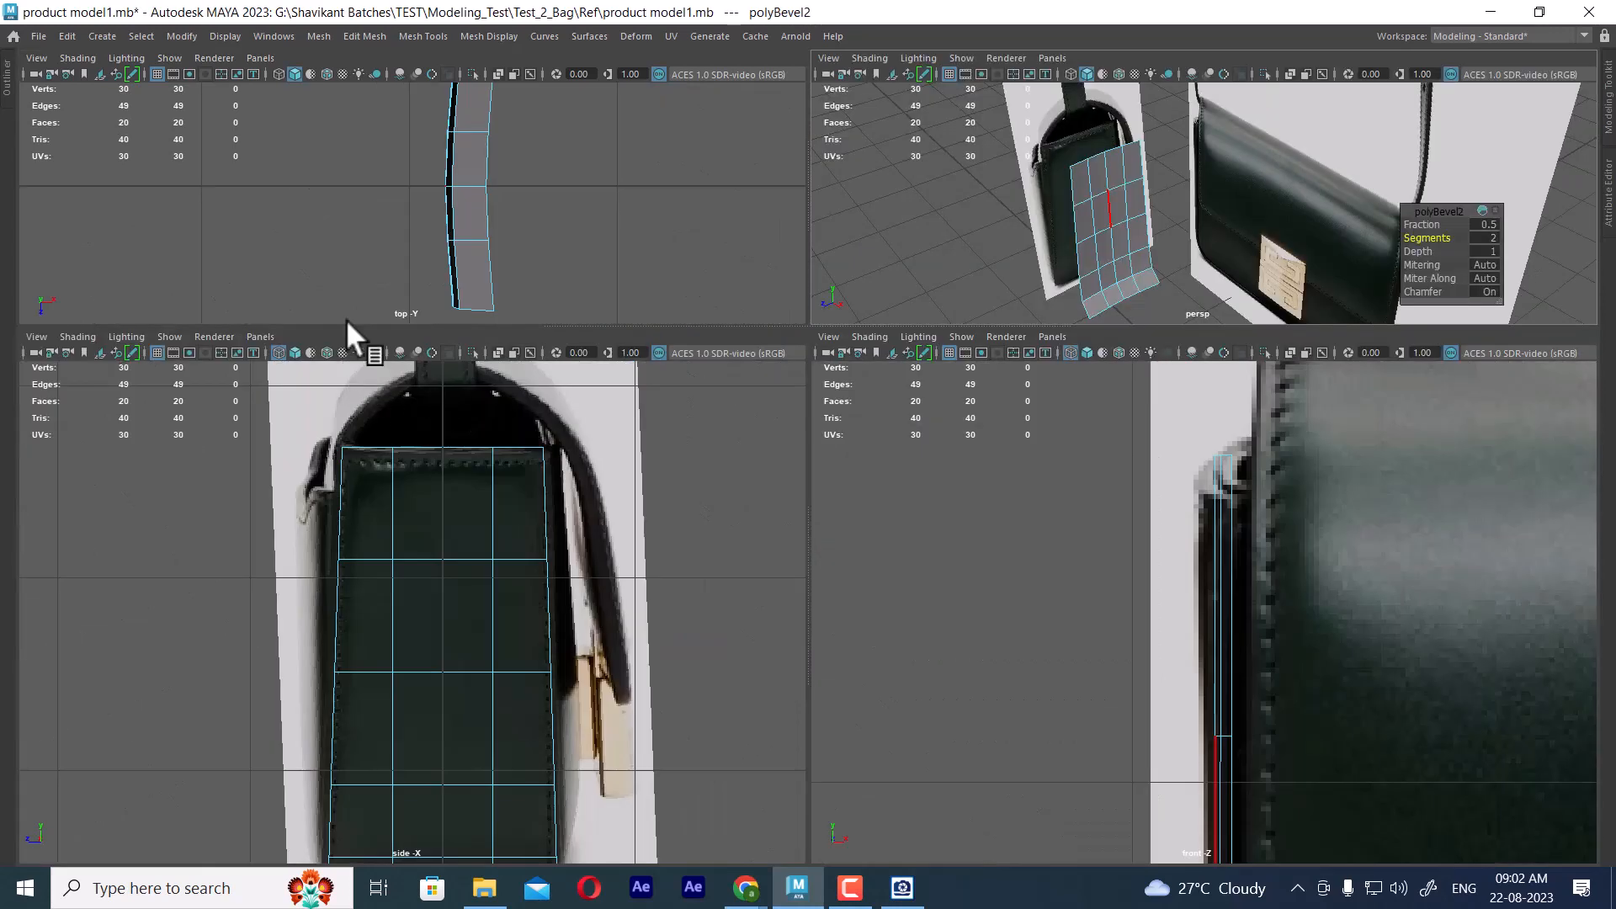
Scale the first vertex row below the panel's top edge slightly wider along Z in the side view
scroll(454, 223, up, 2)
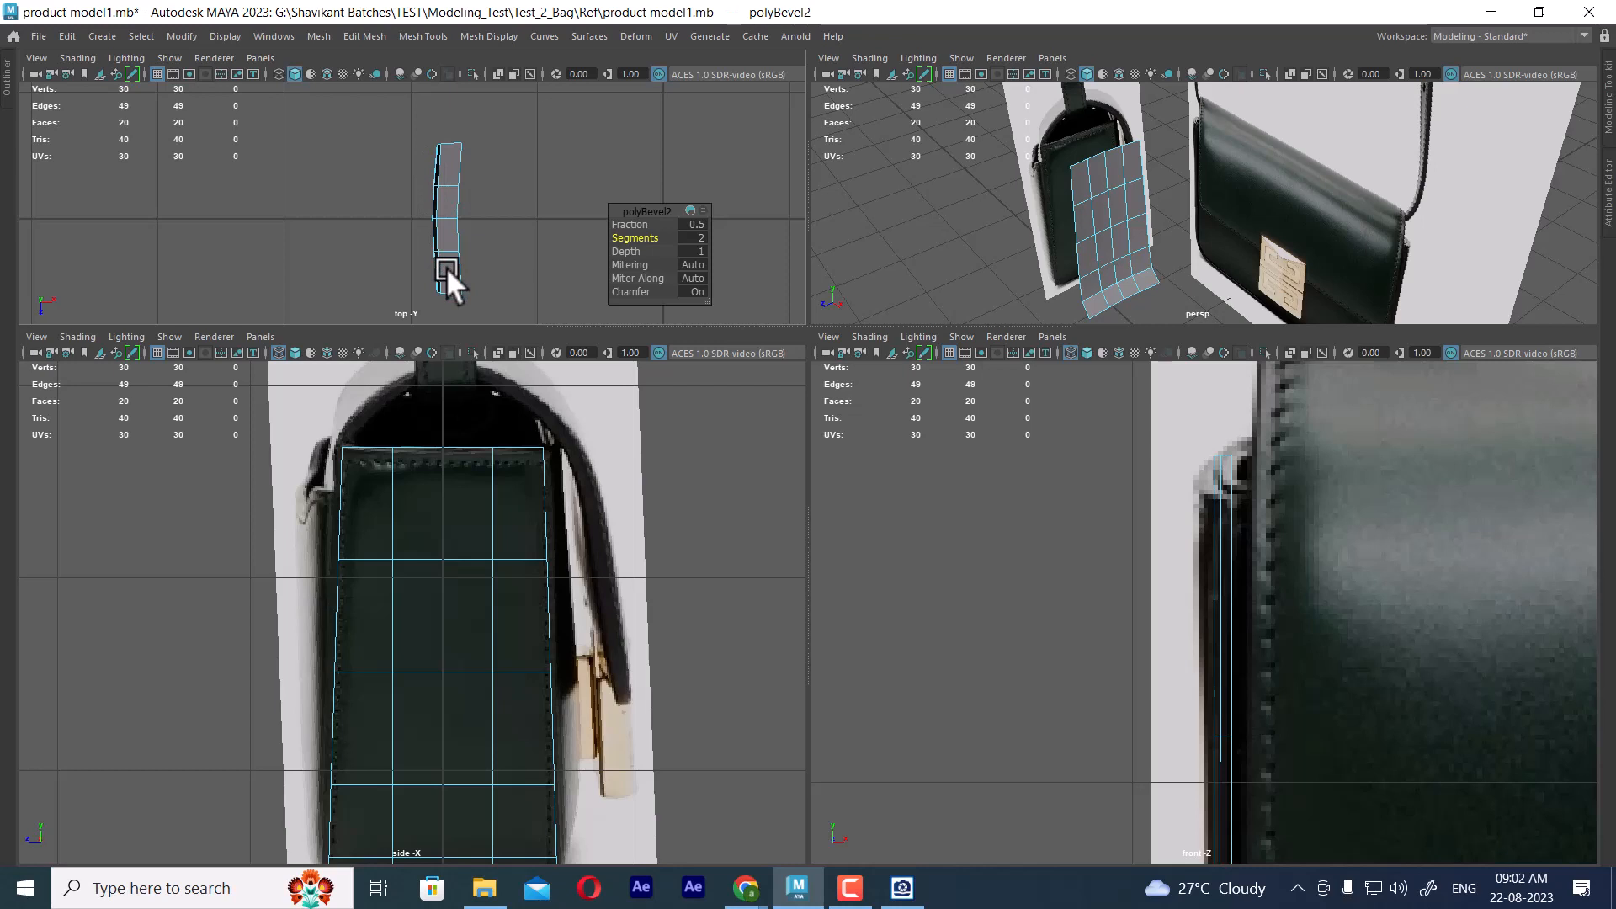
alt+middle_drag(546, 652, 530, 534)
alt+right_drag(530, 533, 512, 536)
alt+middle_drag(514, 539, 542, 584)
key(space)
alt+middle_drag(794, 455, 744, 566)
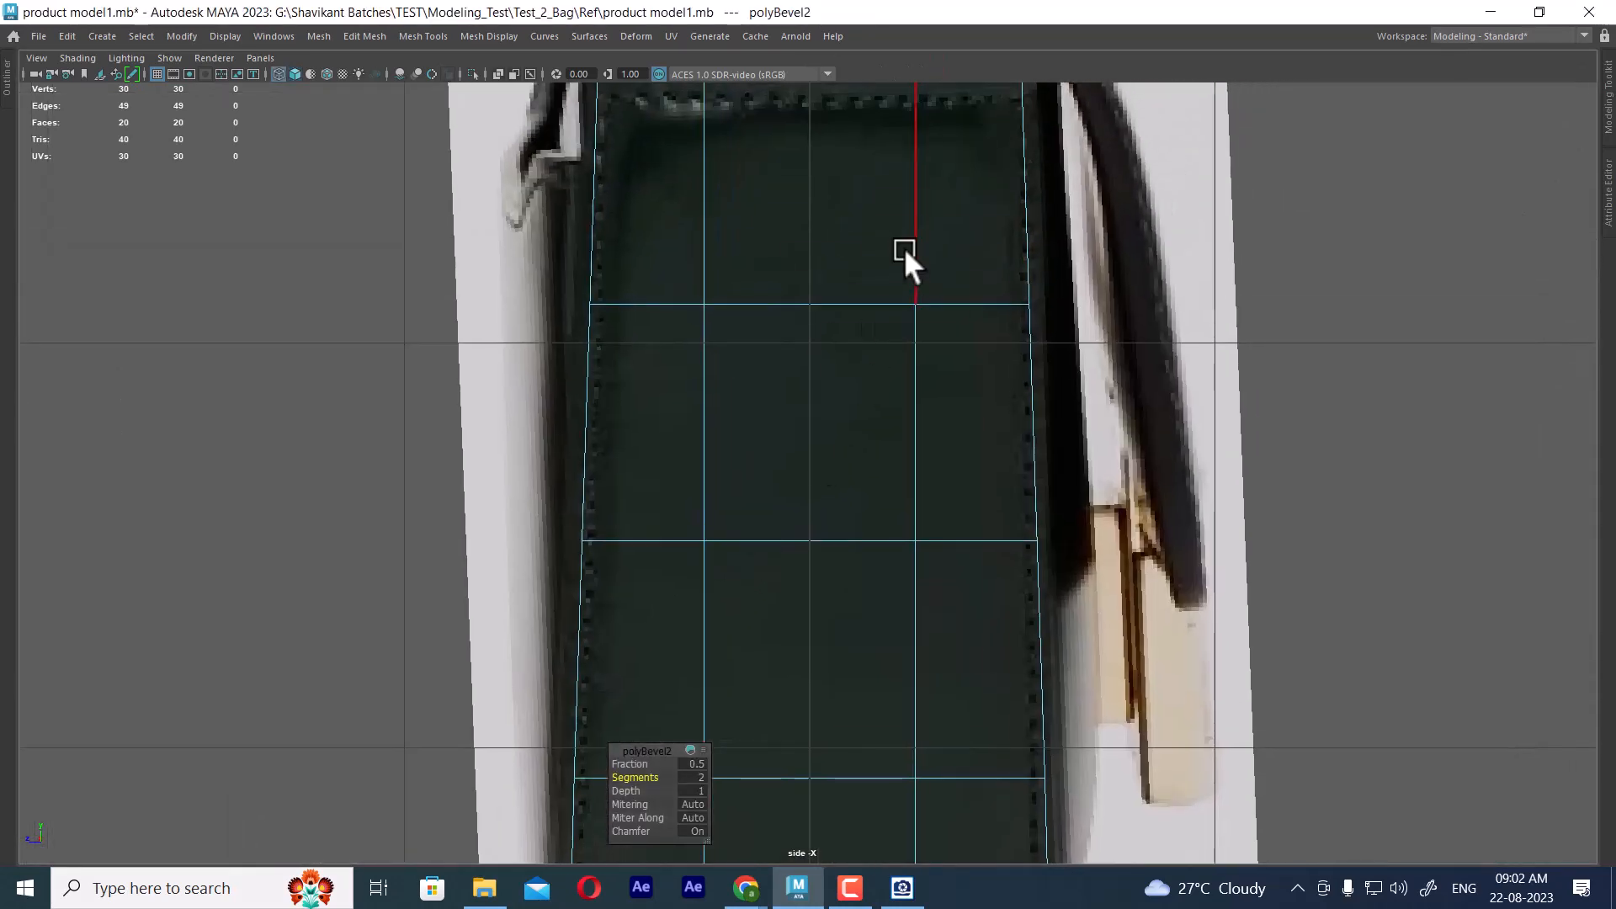
right_drag(906, 251, 778, 226)
alt+middle_drag(754, 324, 727, 423)
drag(537, 368, 1044, 444)
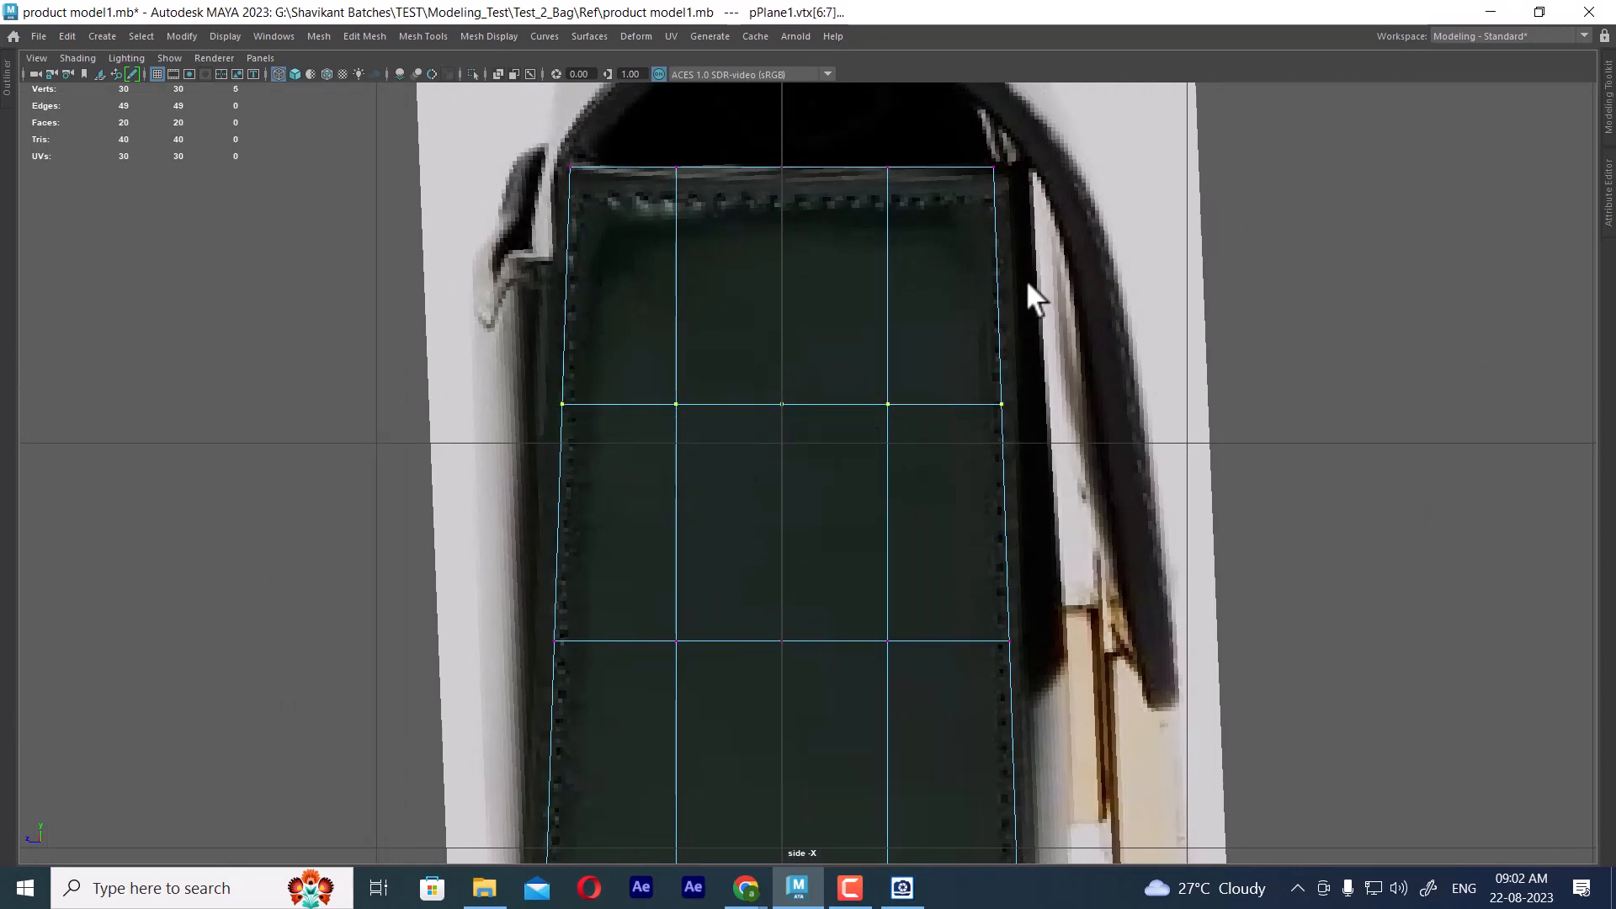
key(w)
drag(705, 404, 703, 403)
Scale the panel's middle vertex row slightly wider along Z to match the bag's side outline
alt+middle_drag(742, 535, 776, 350)
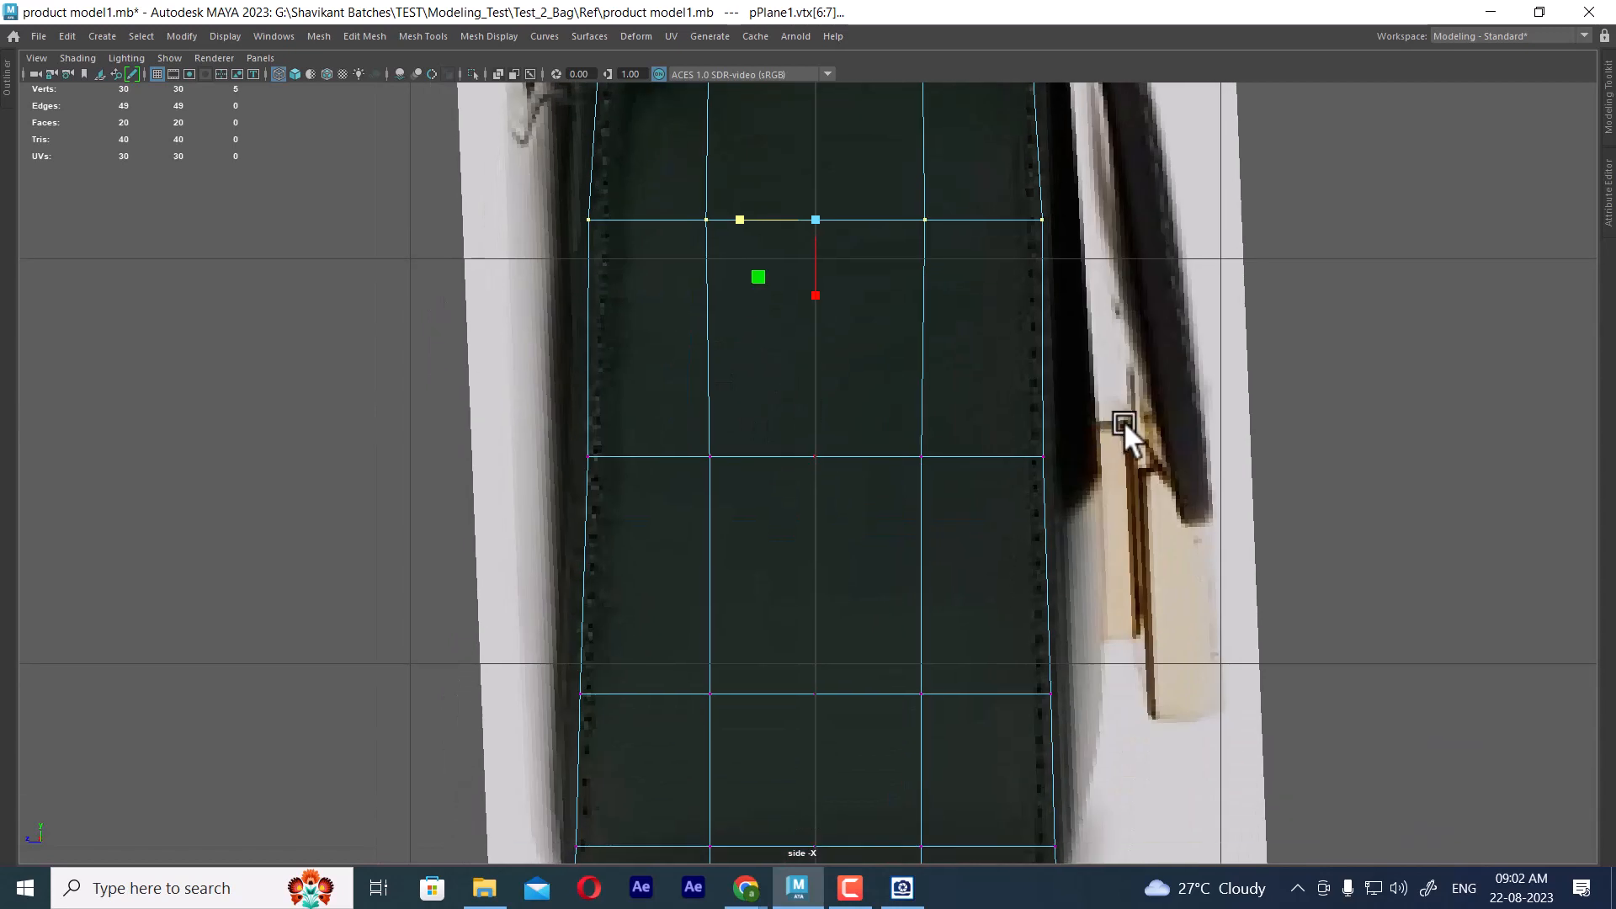
drag(1123, 423, 387, 562)
drag(725, 463, 740, 467)
alt+middle_drag(740, 467, 1098, 434)
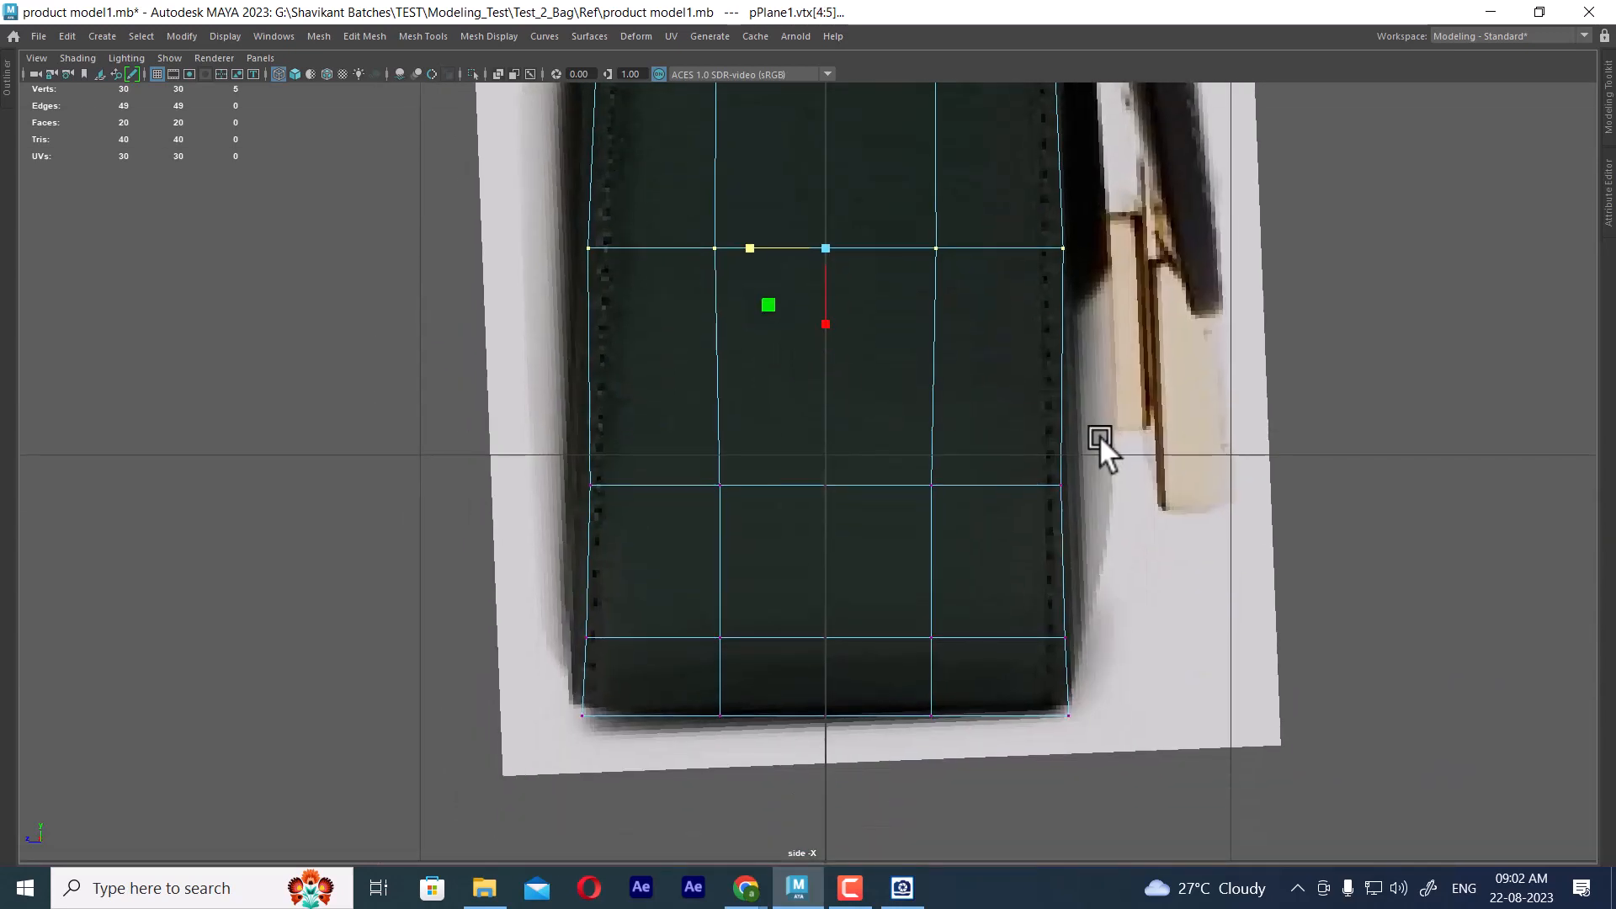
Scale the panel's three lowest vertex rows slightly wider along Z to match the bag's side outline
drag(1099, 434, 552, 552)
drag(739, 488, 744, 480)
drag(1088, 608, 566, 658)
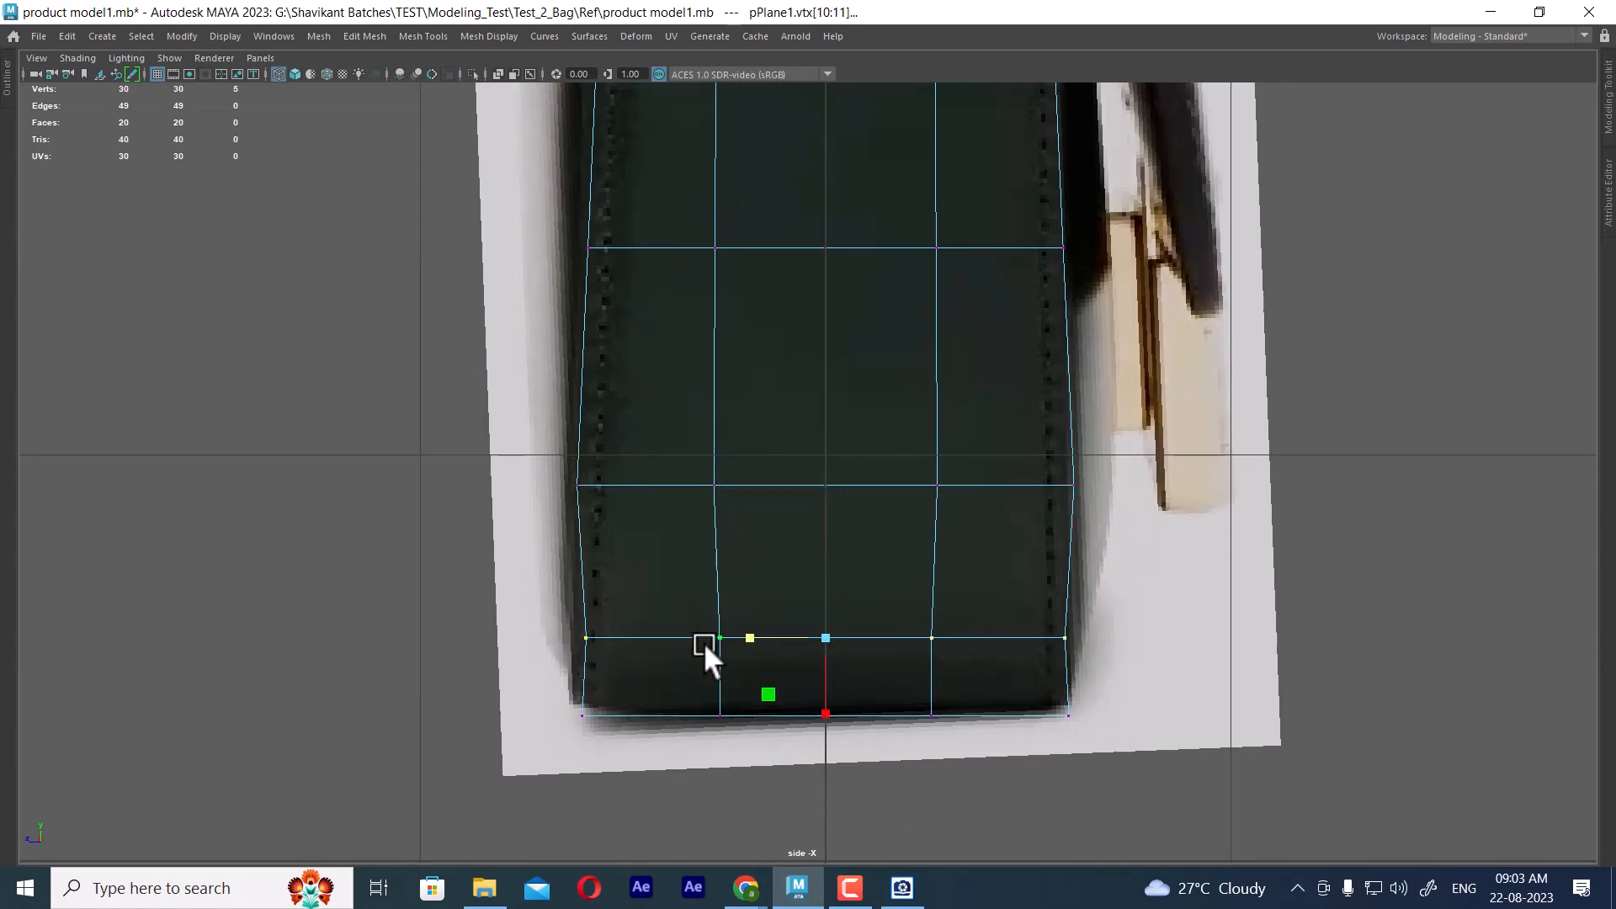
drag(745, 634, 740, 640)
drag(535, 687, 1146, 756)
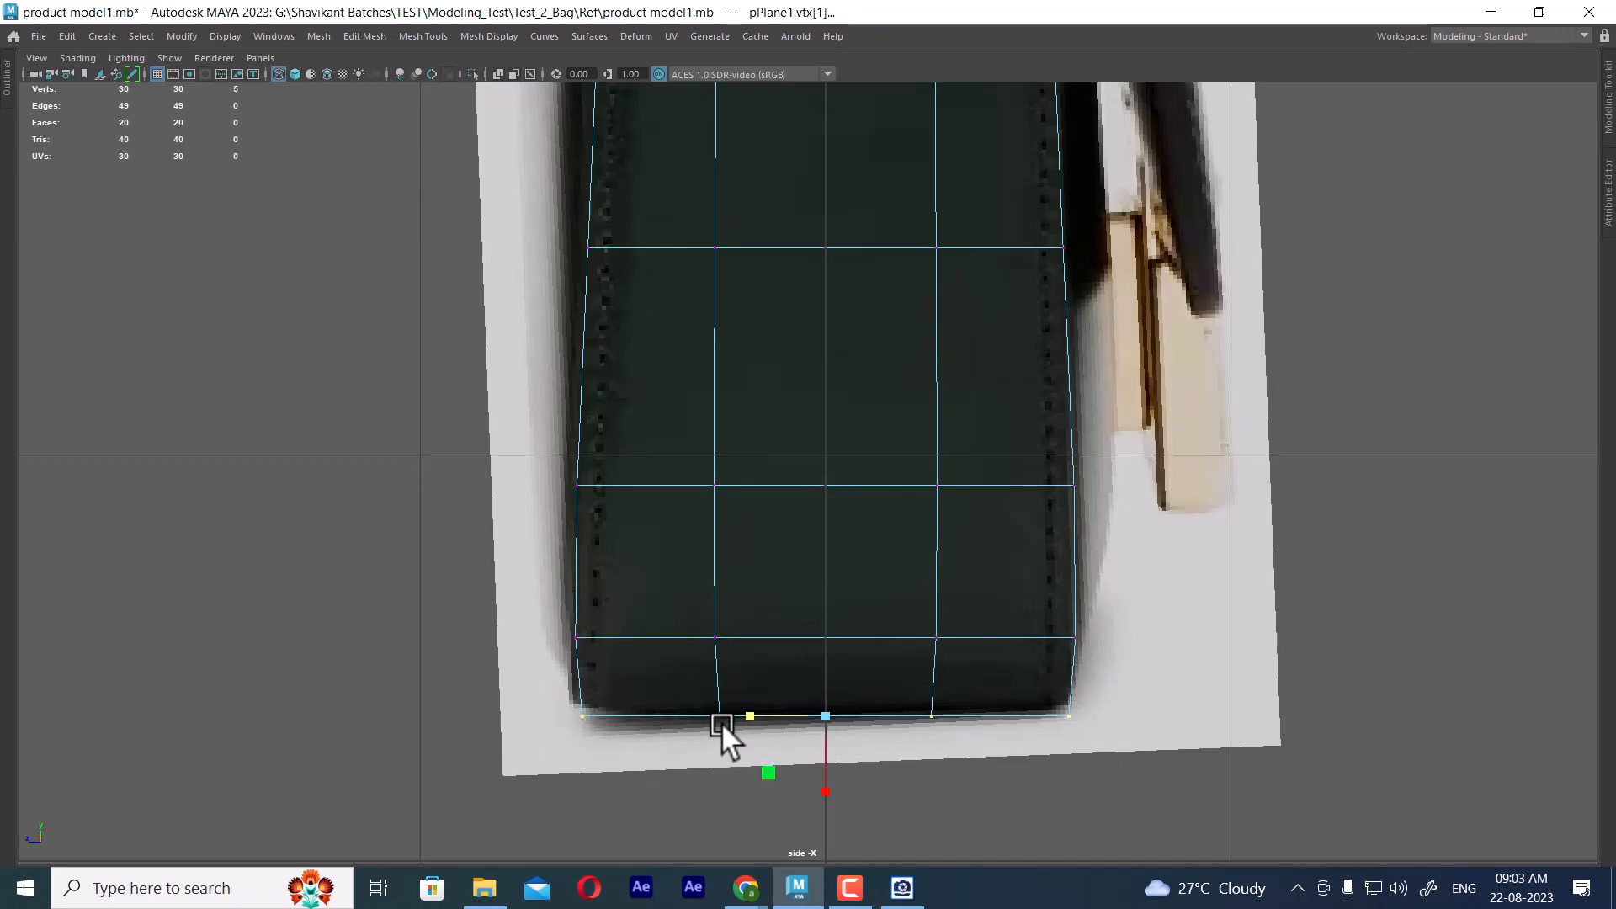
drag(750, 714, 745, 713)
Examine the widened panel against the side and front bag references across the side, perspective and front views
alt+middle_drag(830, 652, 824, 596)
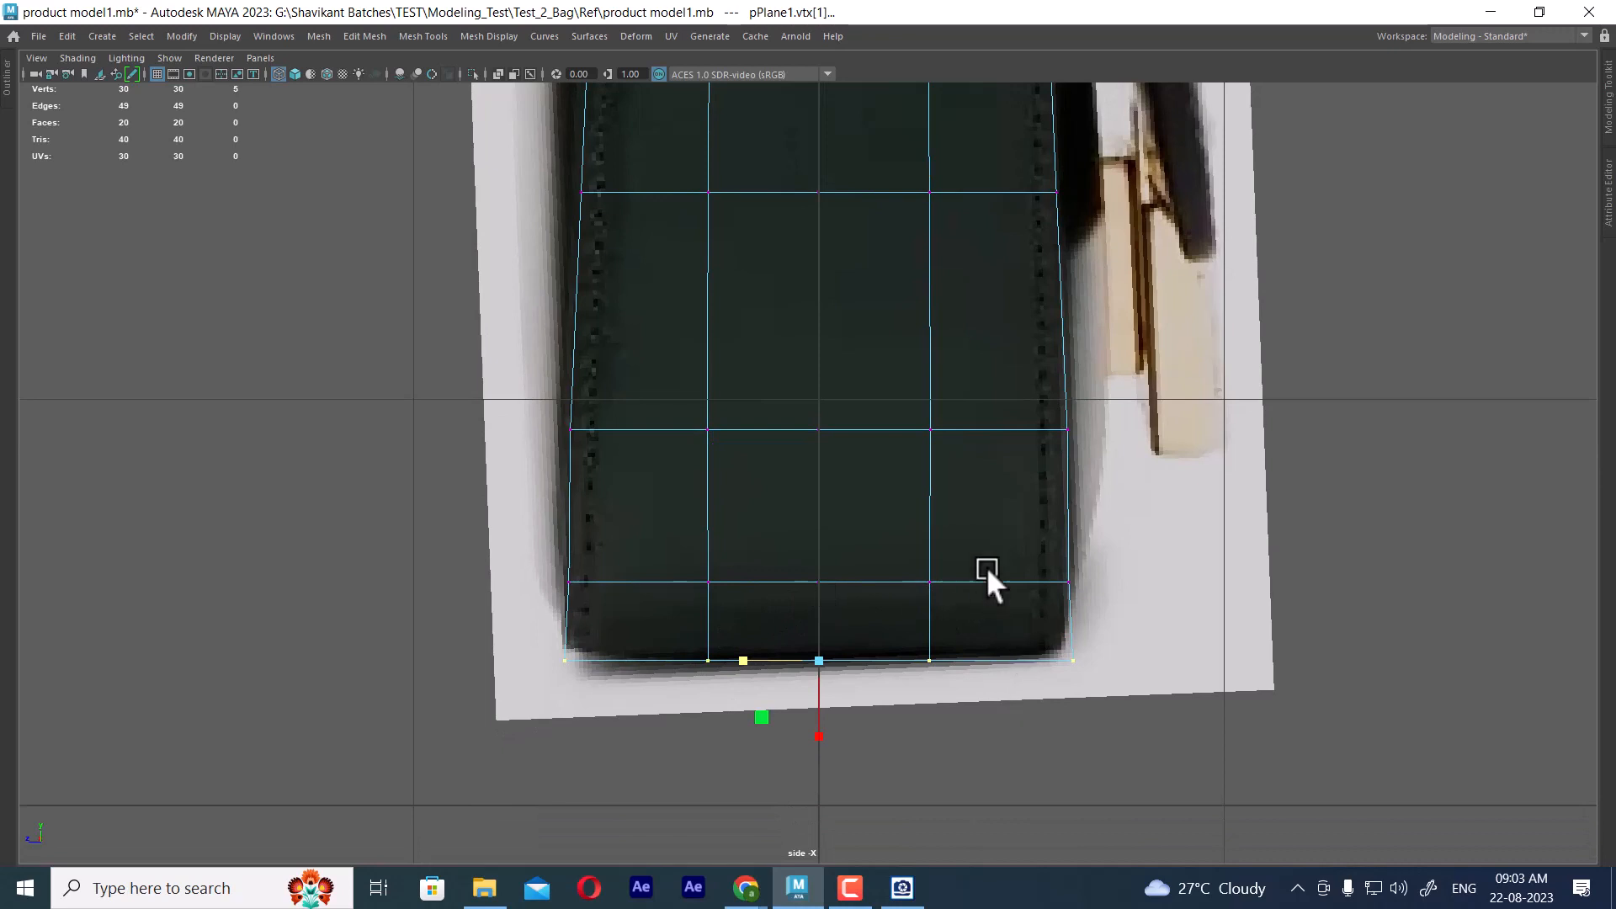
alt+middle_drag(950, 309, 1013, 586)
alt+middle_drag(918, 197, 939, 528)
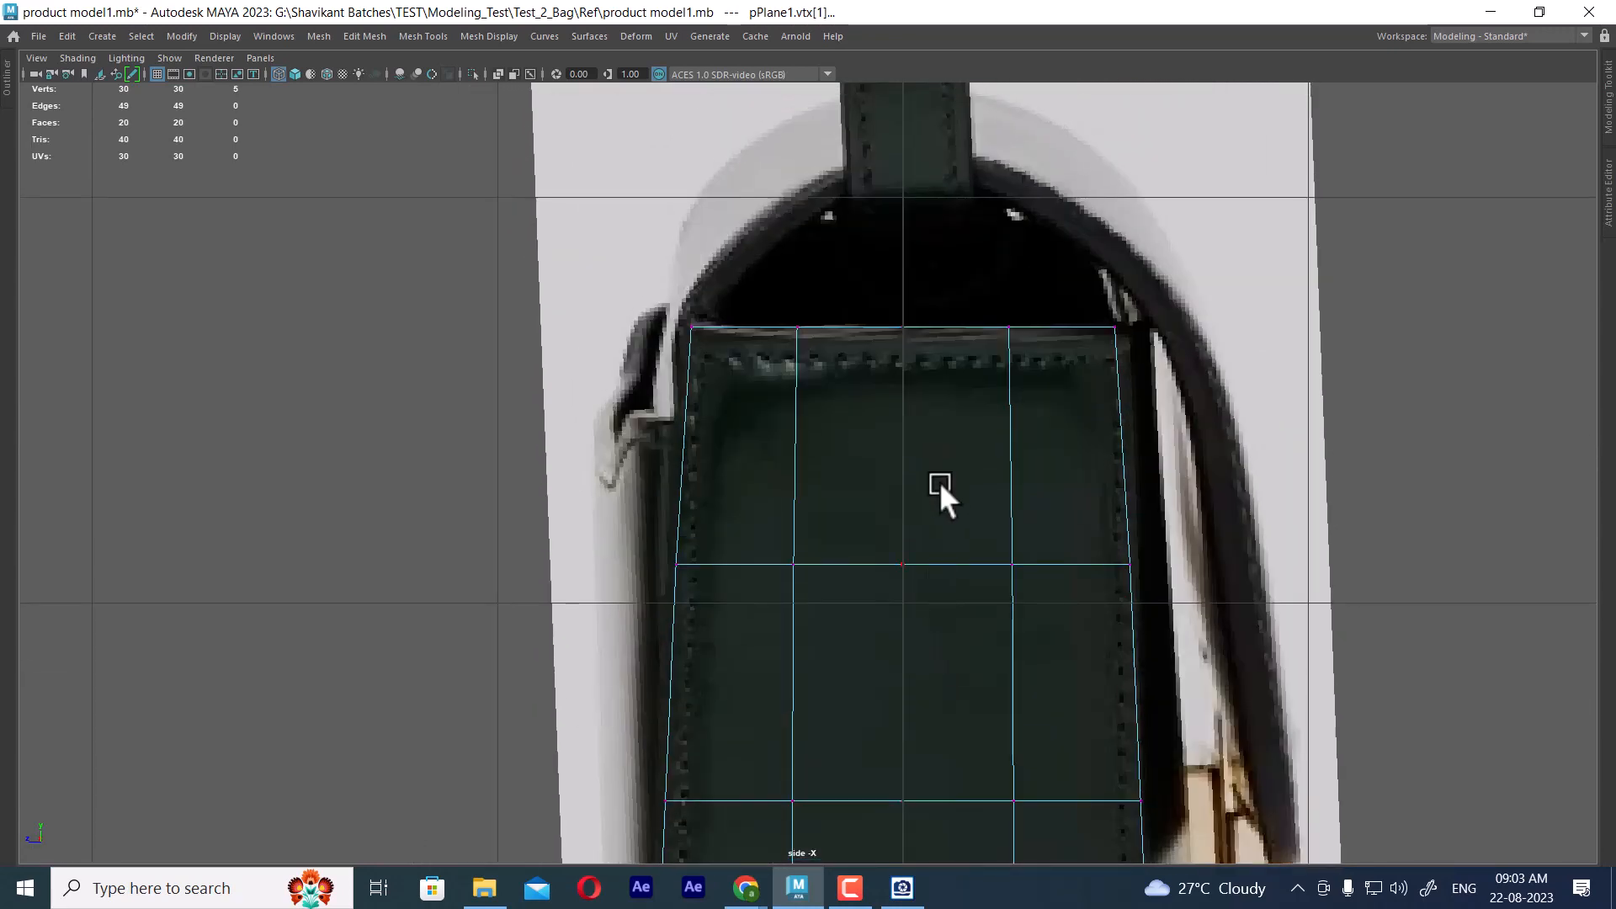
key(space)
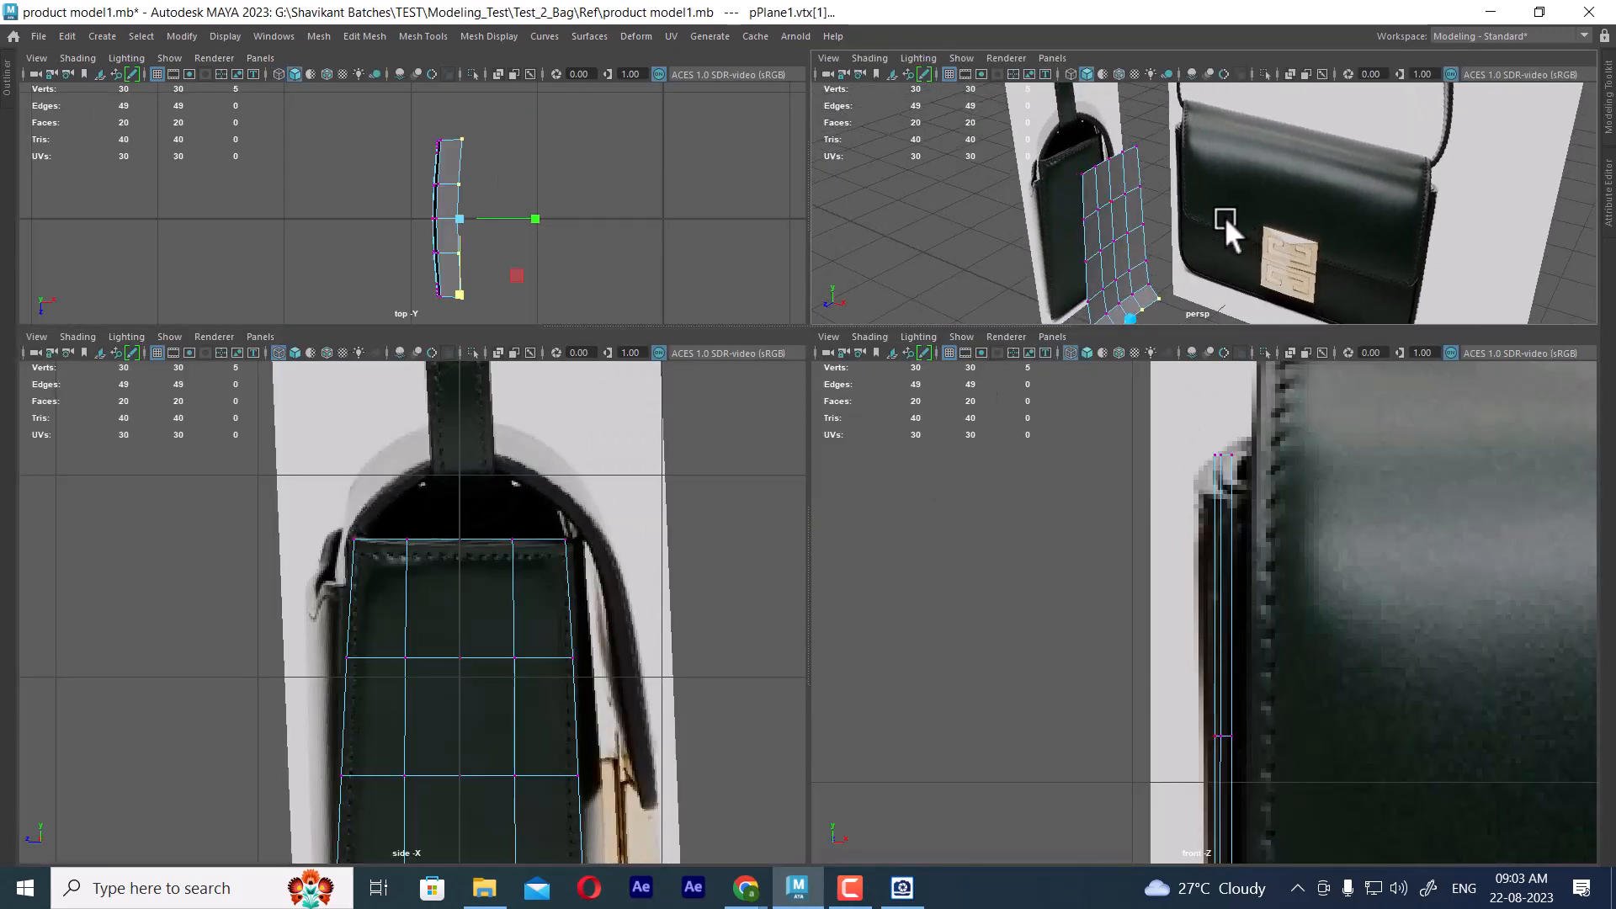
alt+drag(1225, 220, 1125, 263)
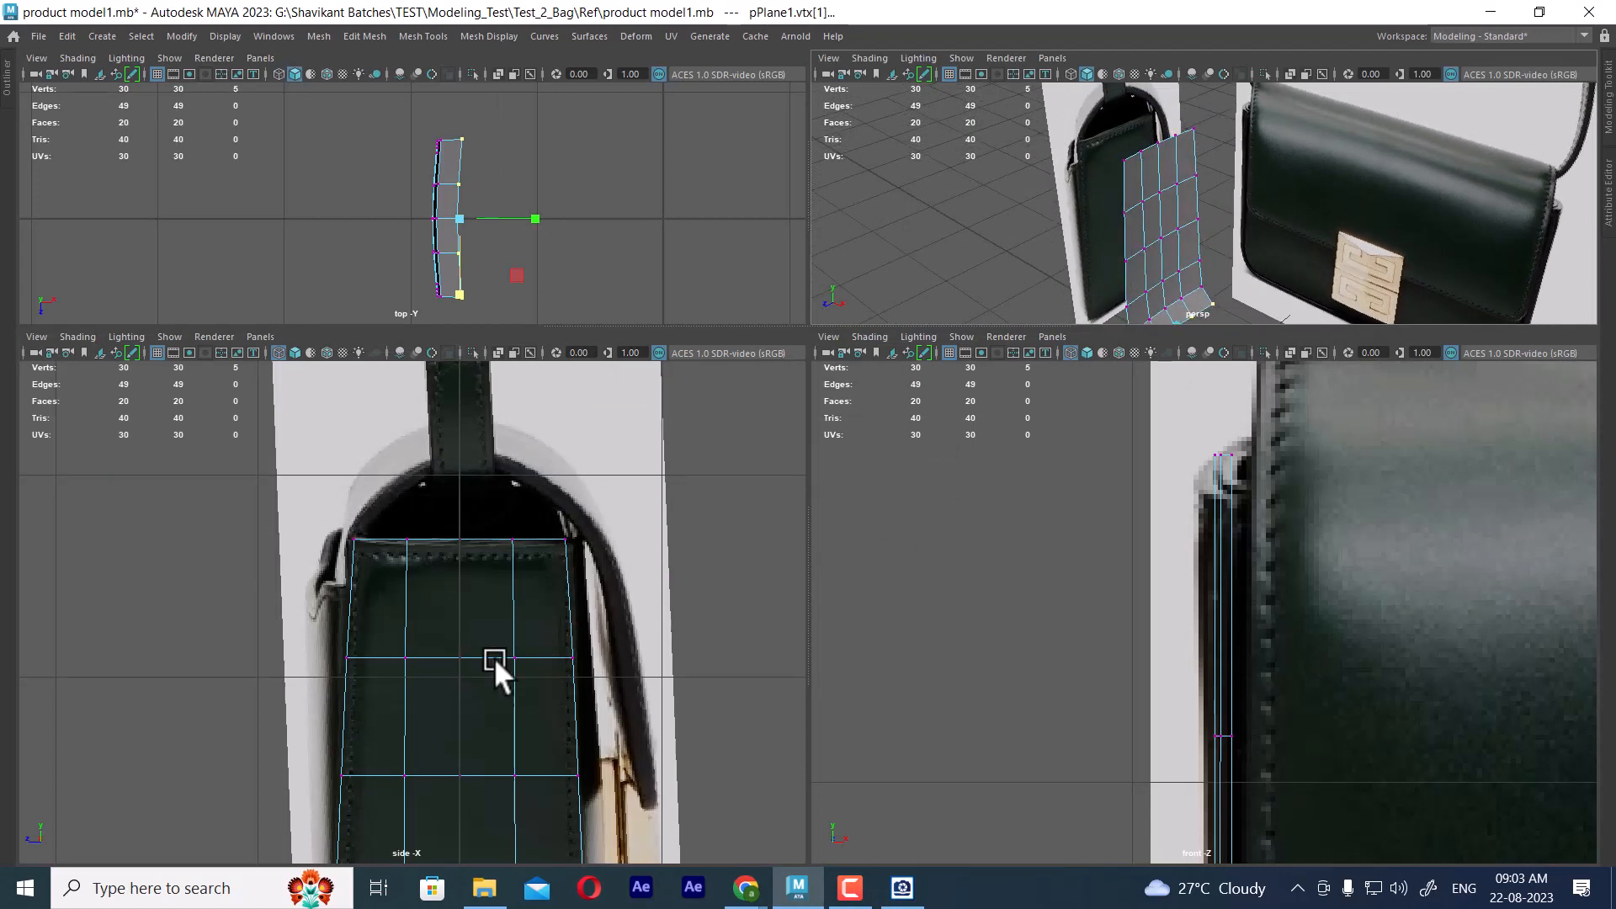
alt+middle_drag(1394, 705, 1255, 379)
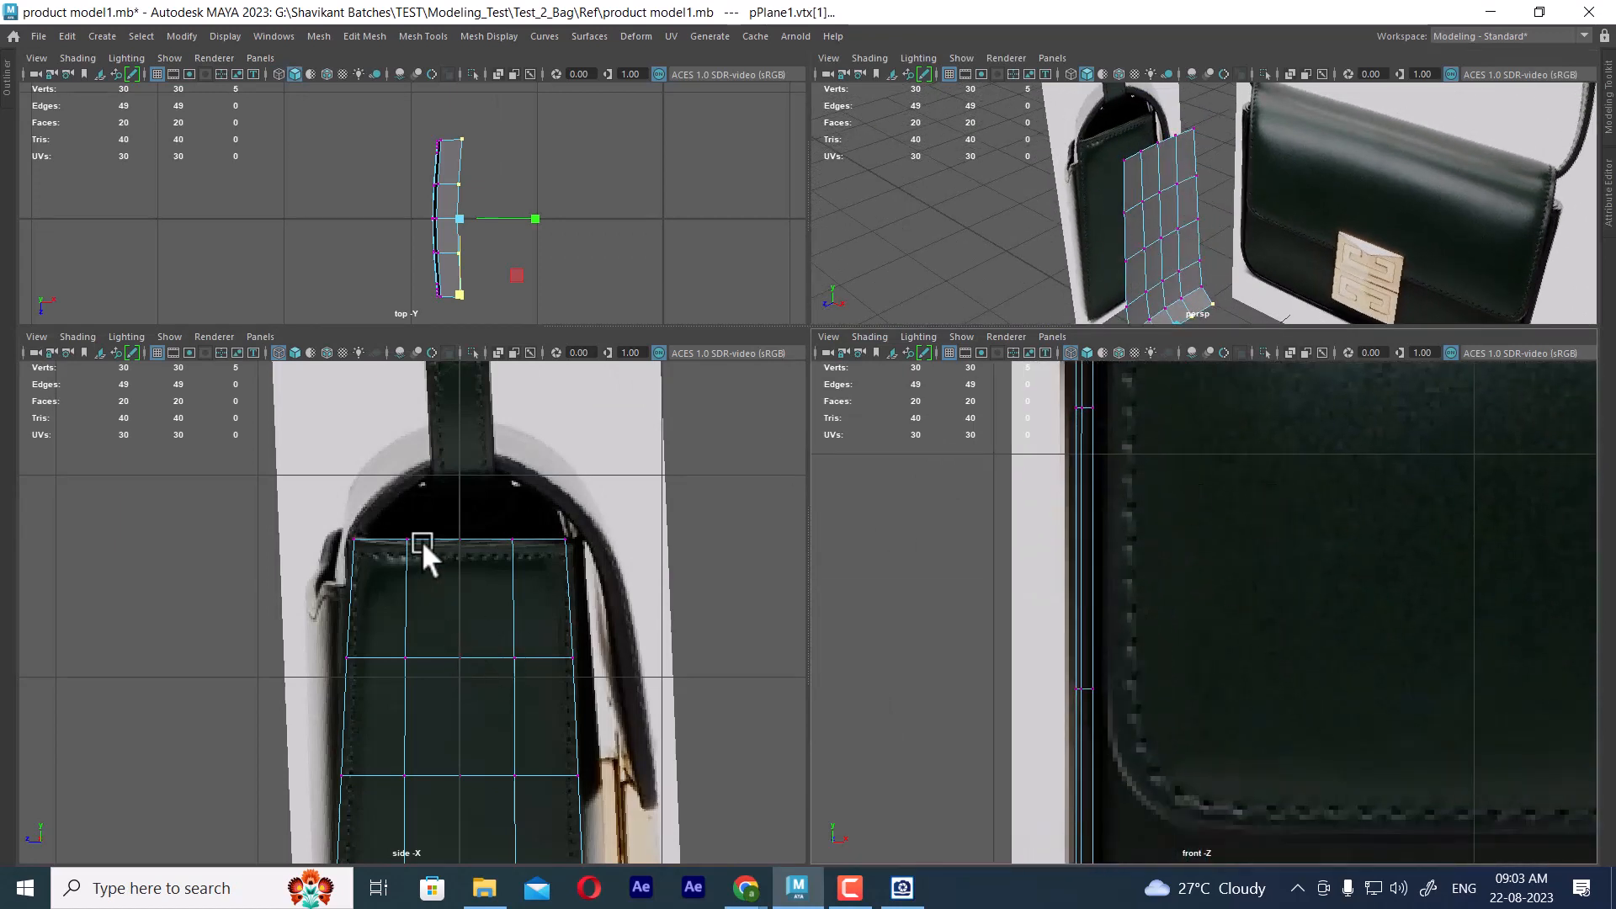
alt+middle_drag(433, 572, 438, 542)
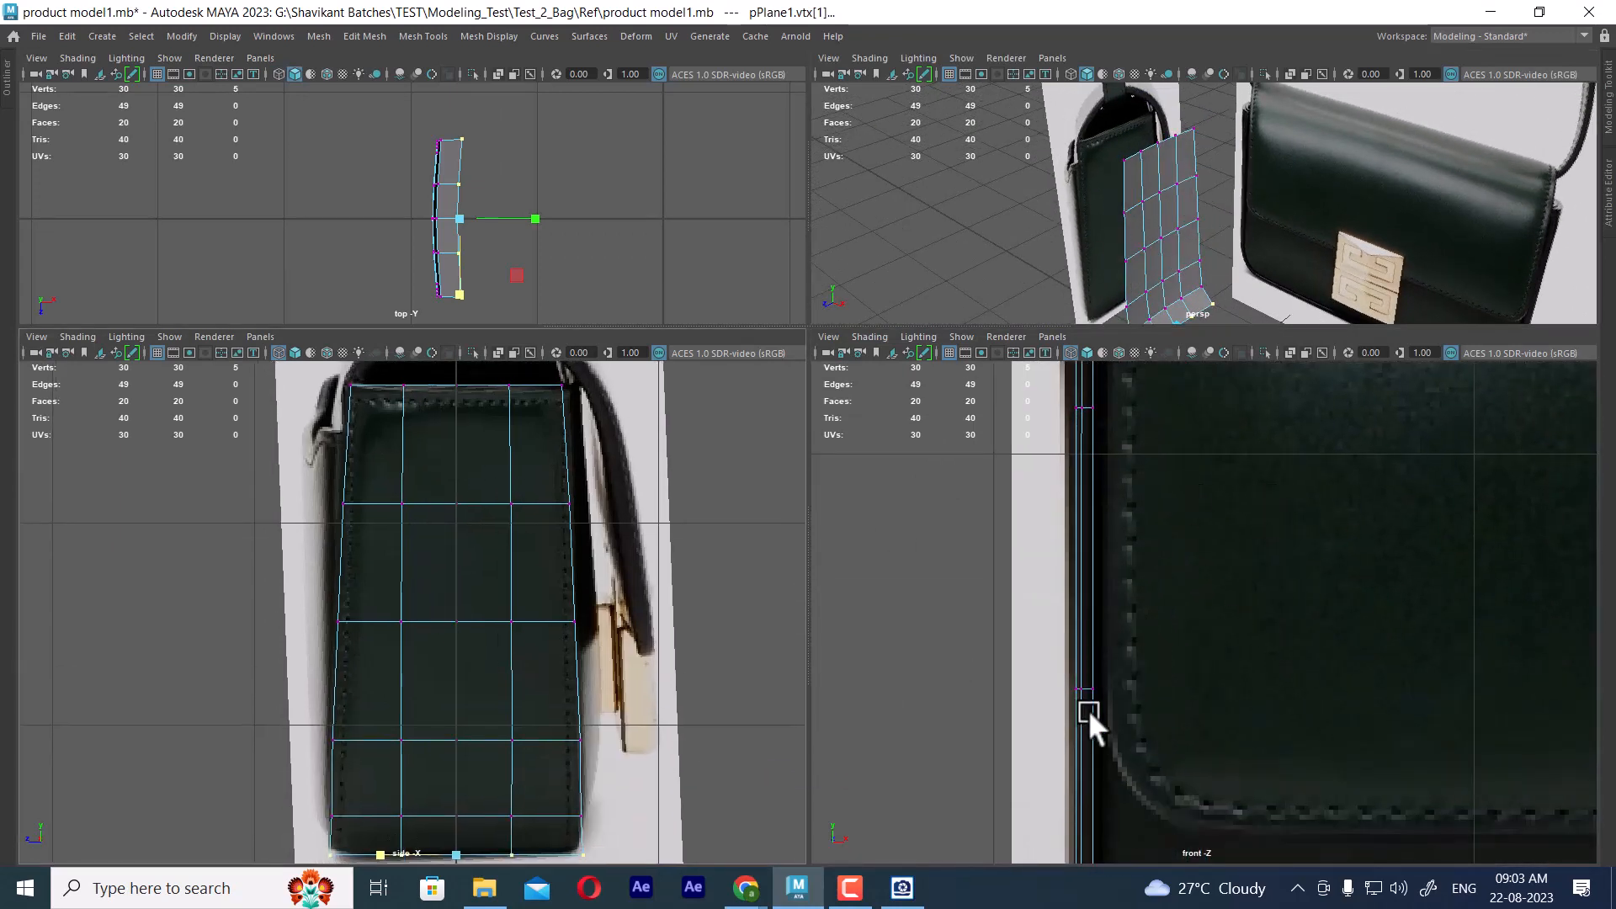
mouse_move(1087, 708)
alt+middle_down()
mouse_move(1109, 781)
mouse_move(1139, 729)
mouse_move(1153, 605)
mouse_move(1187, 583)
alt+middle_up()
scroll(1187, 583, down, 6)
key(5)
scroll(1226, 670, up, 1)
alt+middle_drag(1258, 703, 1195, 579)
key(space)
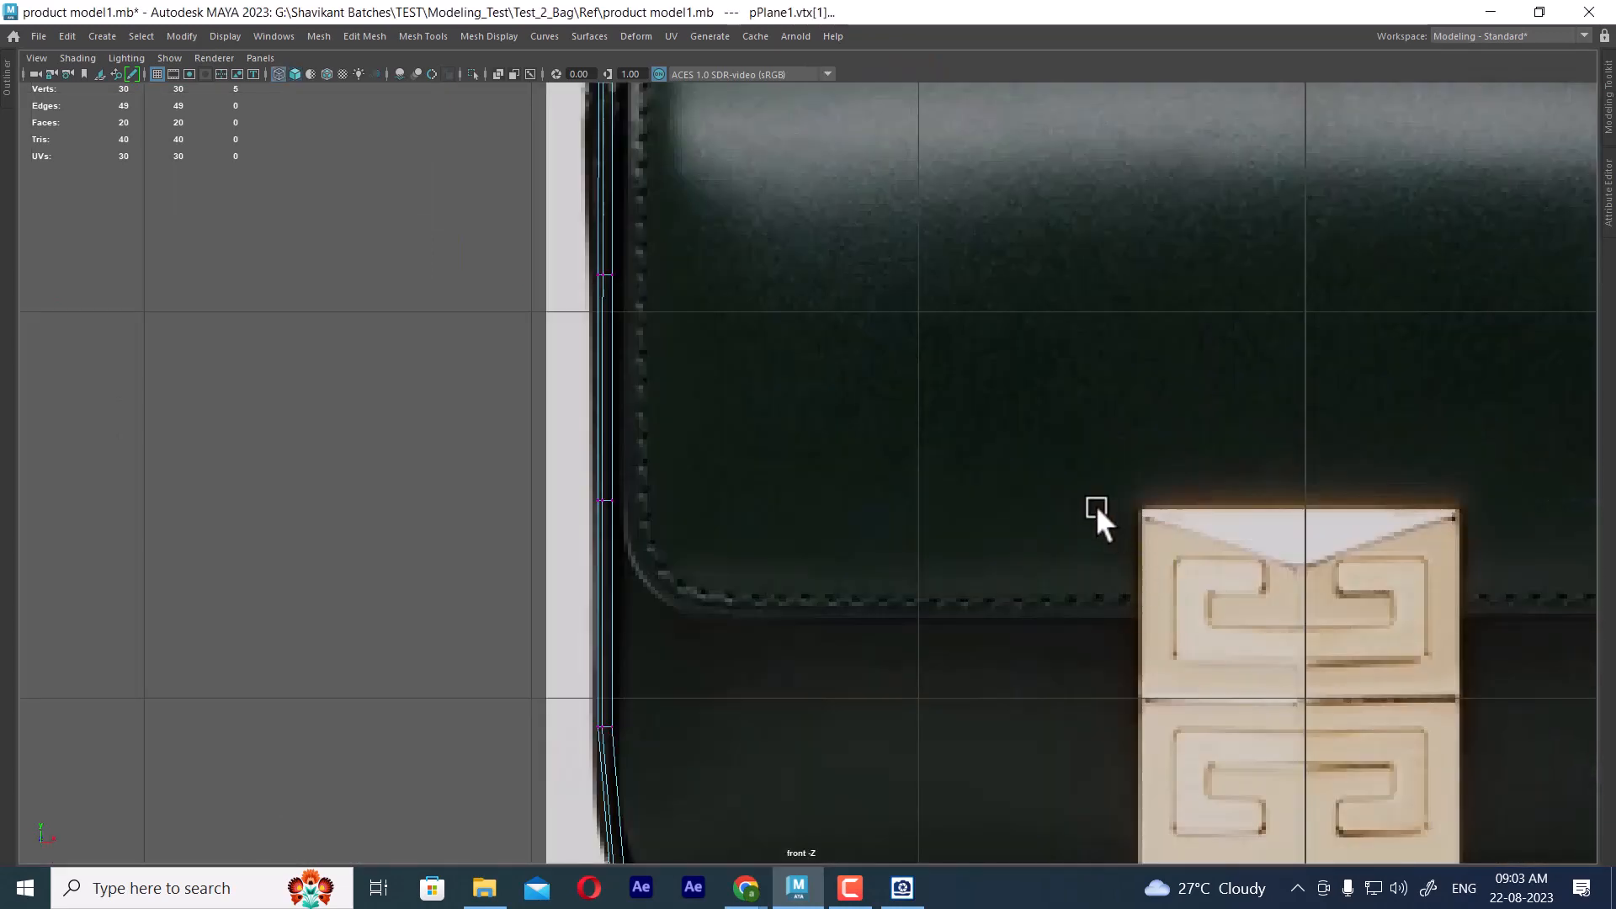
Move the first vertex row below the panel's top edge slightly outward along X in the front view
alt+middle_drag(697, 343, 871, 462)
drag(888, 349, 673, 527)
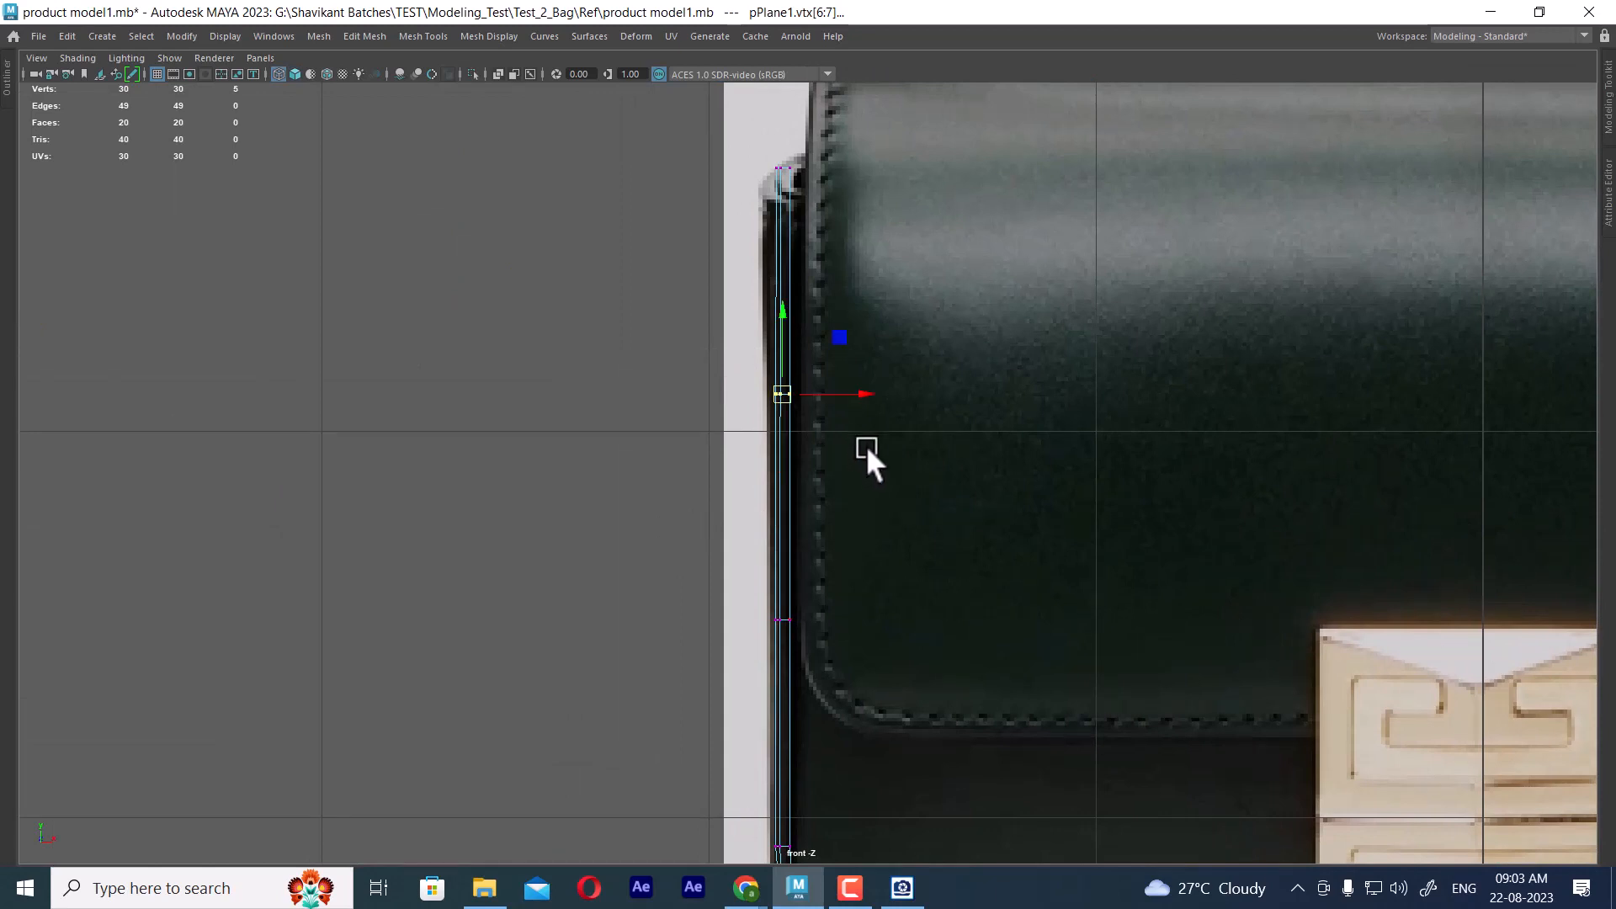
drag(671, 336, 785, 427)
drag(759, 149, 830, 252)
alt+middle_drag(877, 522, 838, 481)
scroll(888, 337, down, 1)
drag(866, 361, 764, 428)
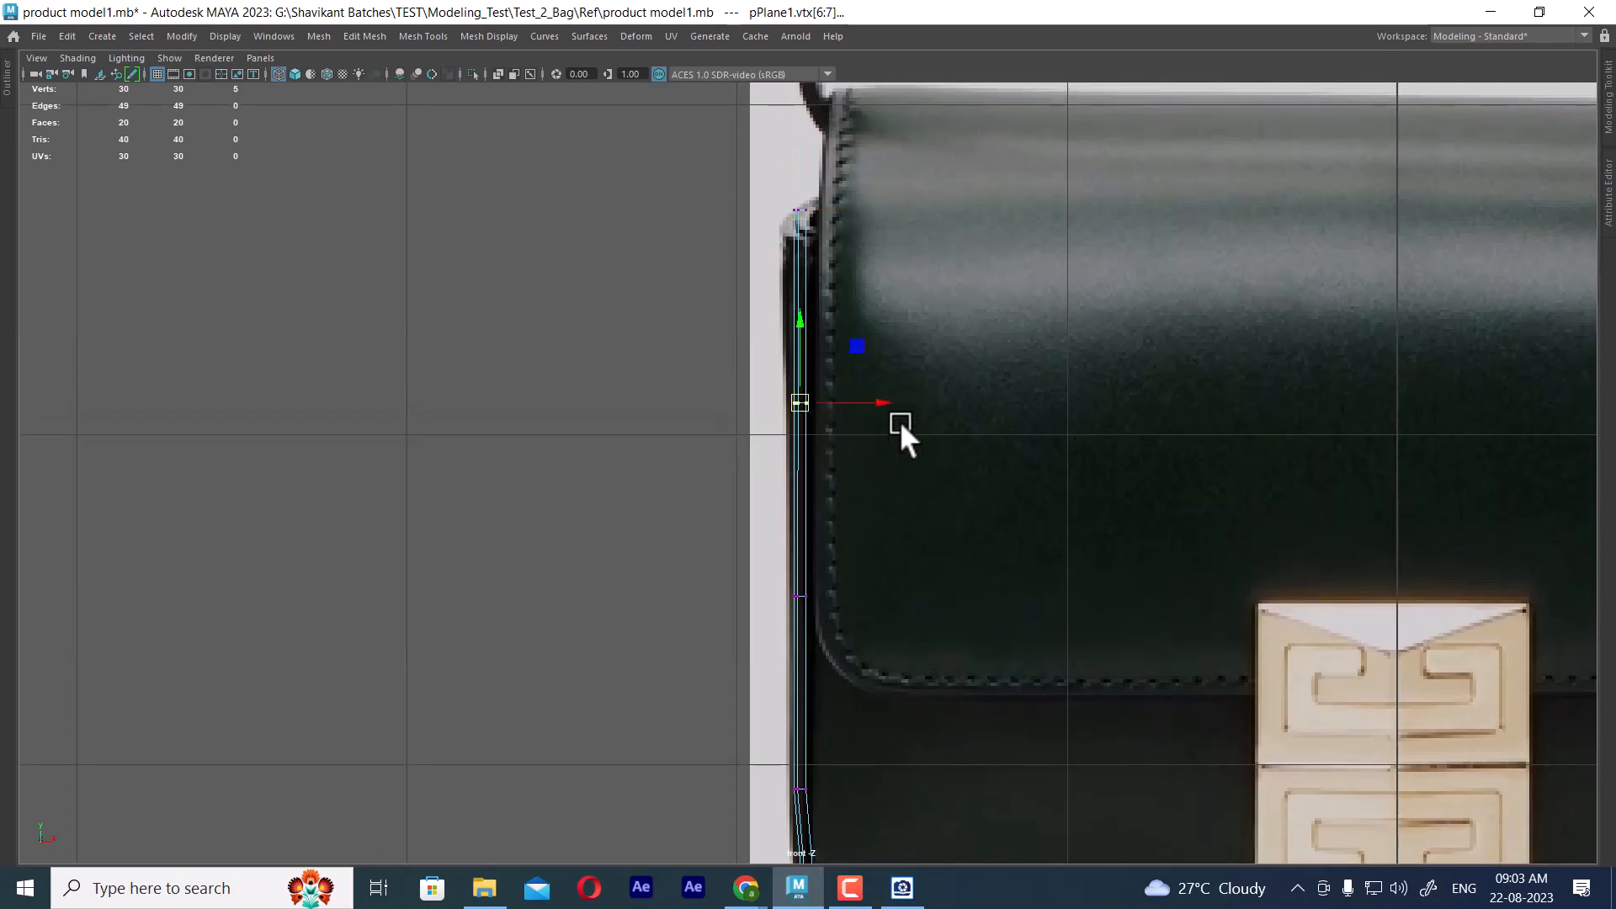
drag(887, 399, 882, 398)
Shift the next two lower vertex rows slightly outward along X to follow the bag's front outline
drag(918, 542, 759, 634)
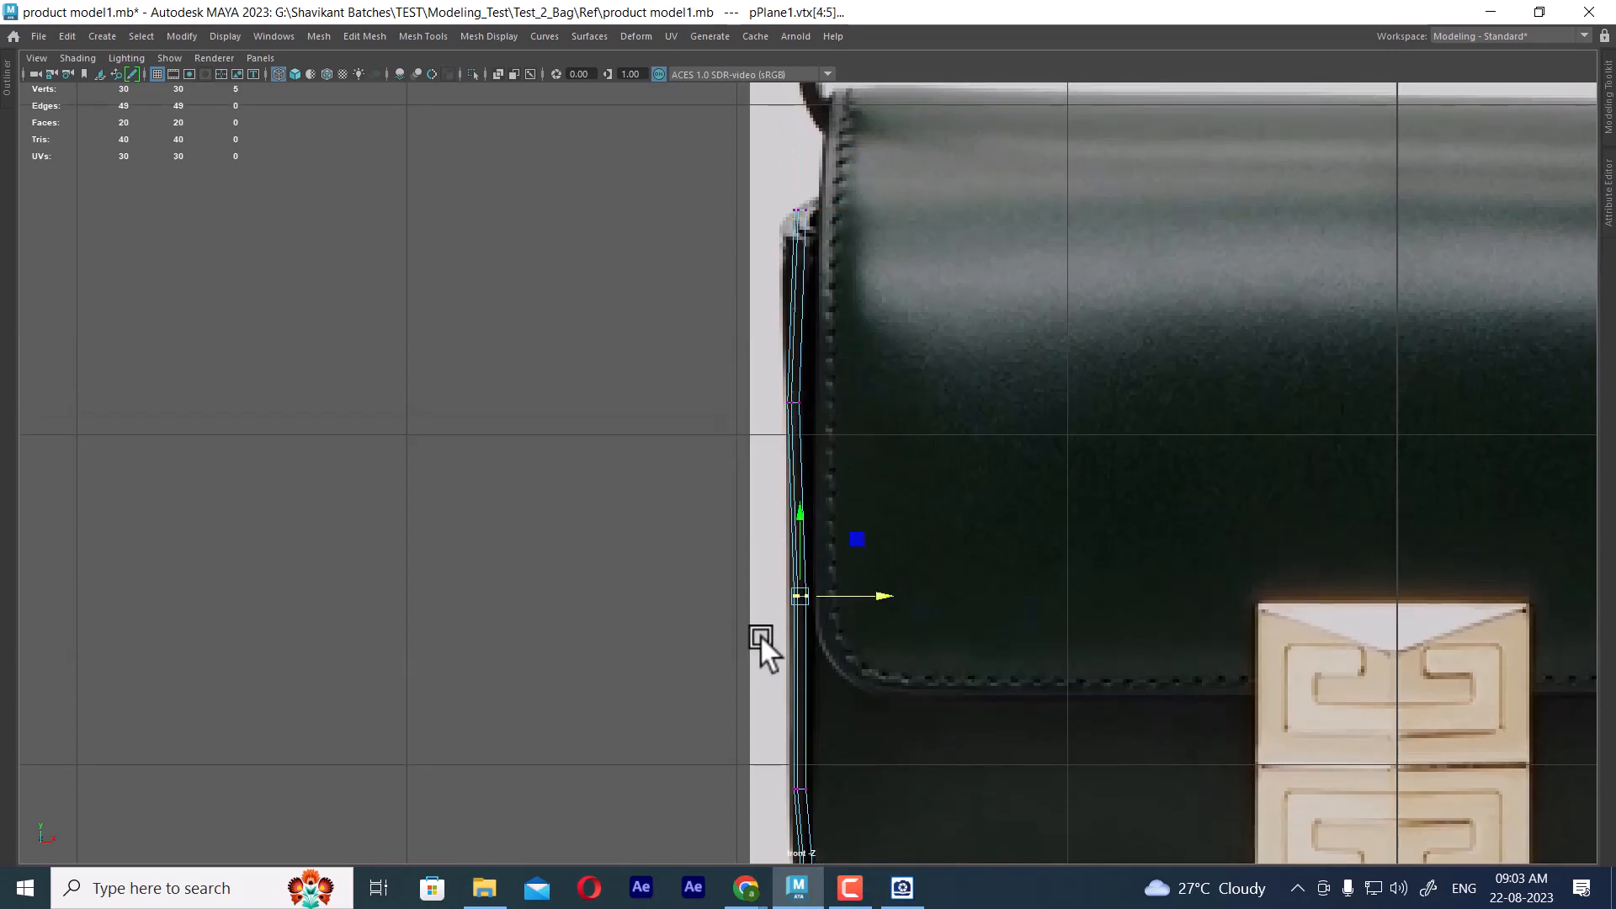
drag(884, 598, 880, 594)
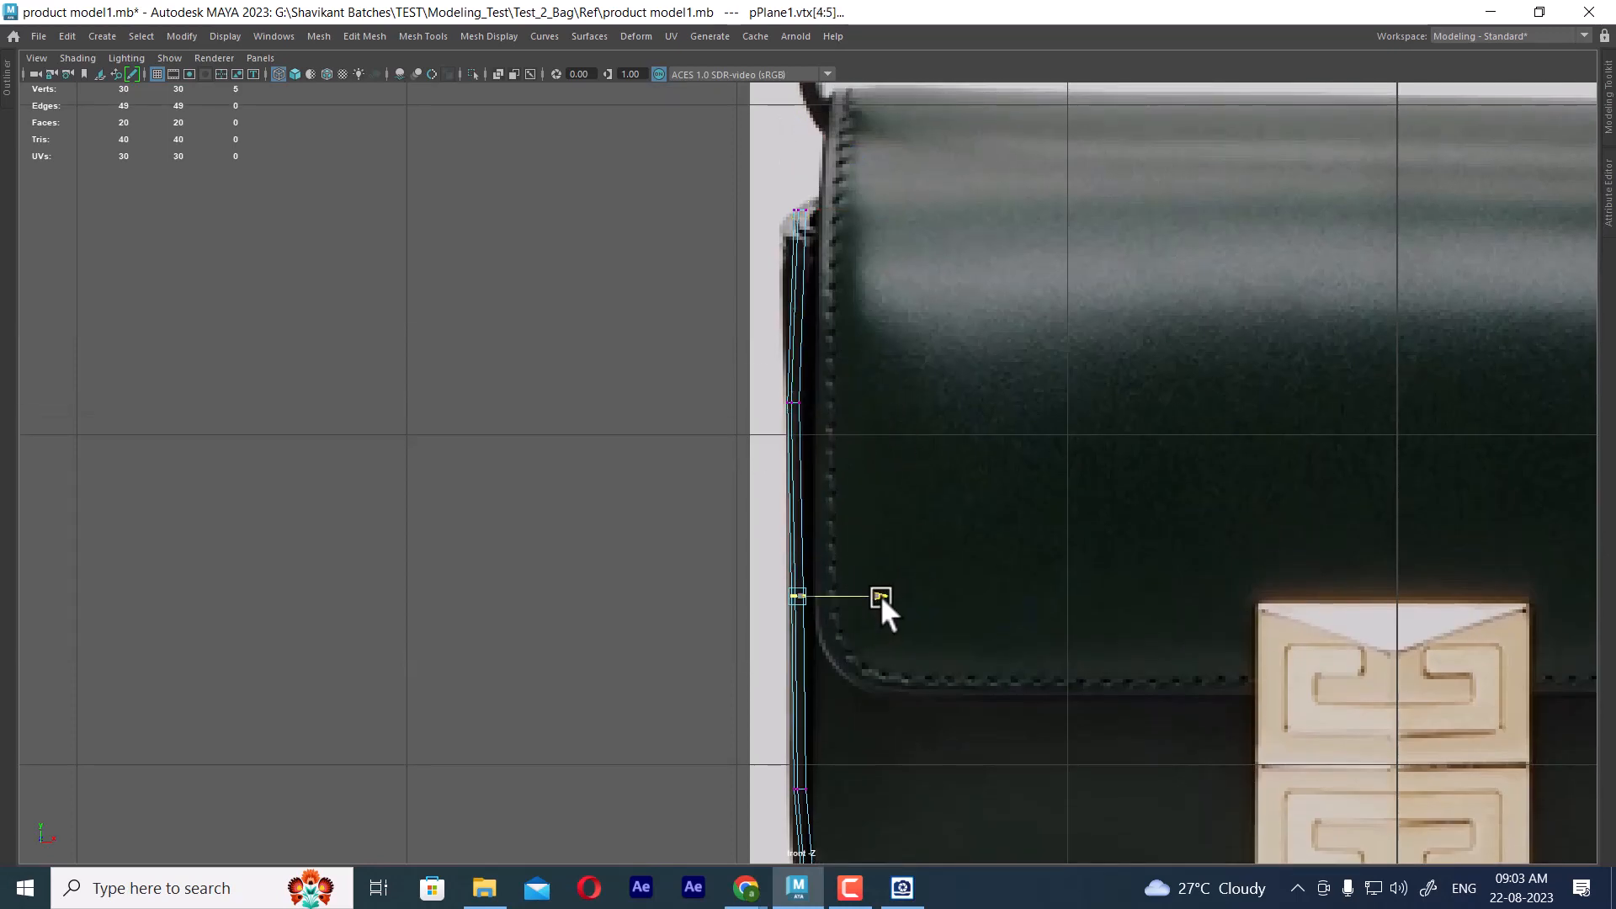
alt+middle_drag(879, 596, 869, 504)
drag(827, 461, 723, 562)
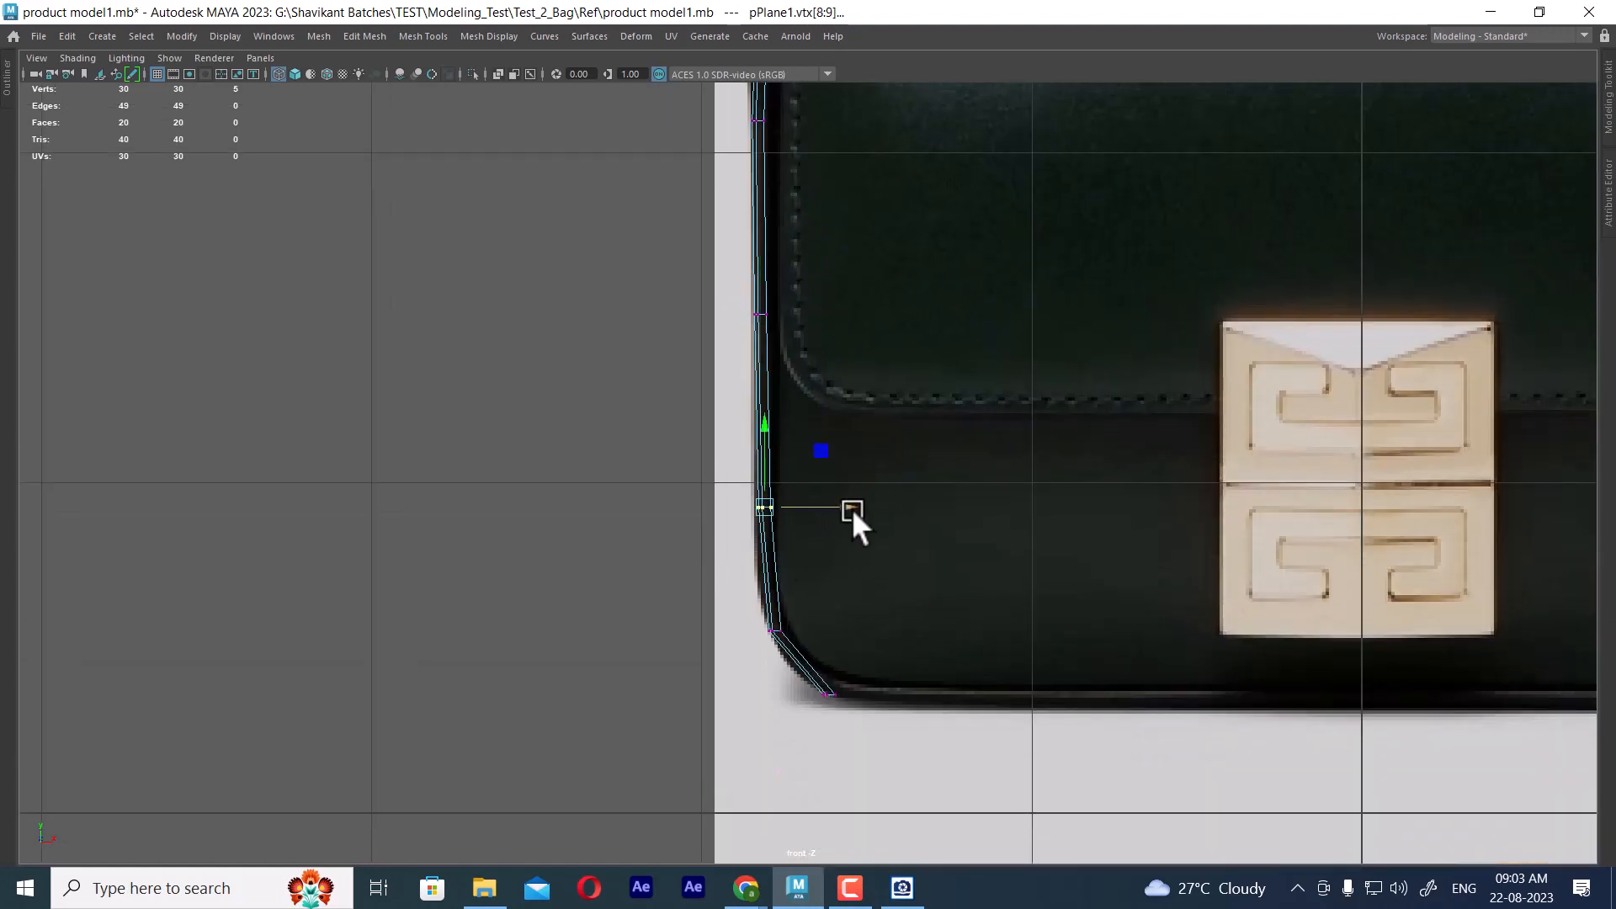
drag(851, 509, 845, 507)
Bevel the horizontal edge loop at the panel's lower corner bend with a fraction of 0.5 and 2 segments
alt+middle_drag(819, 531, 830, 438)
scroll(833, 505, up, 4)
scroll(981, 599, up, 5)
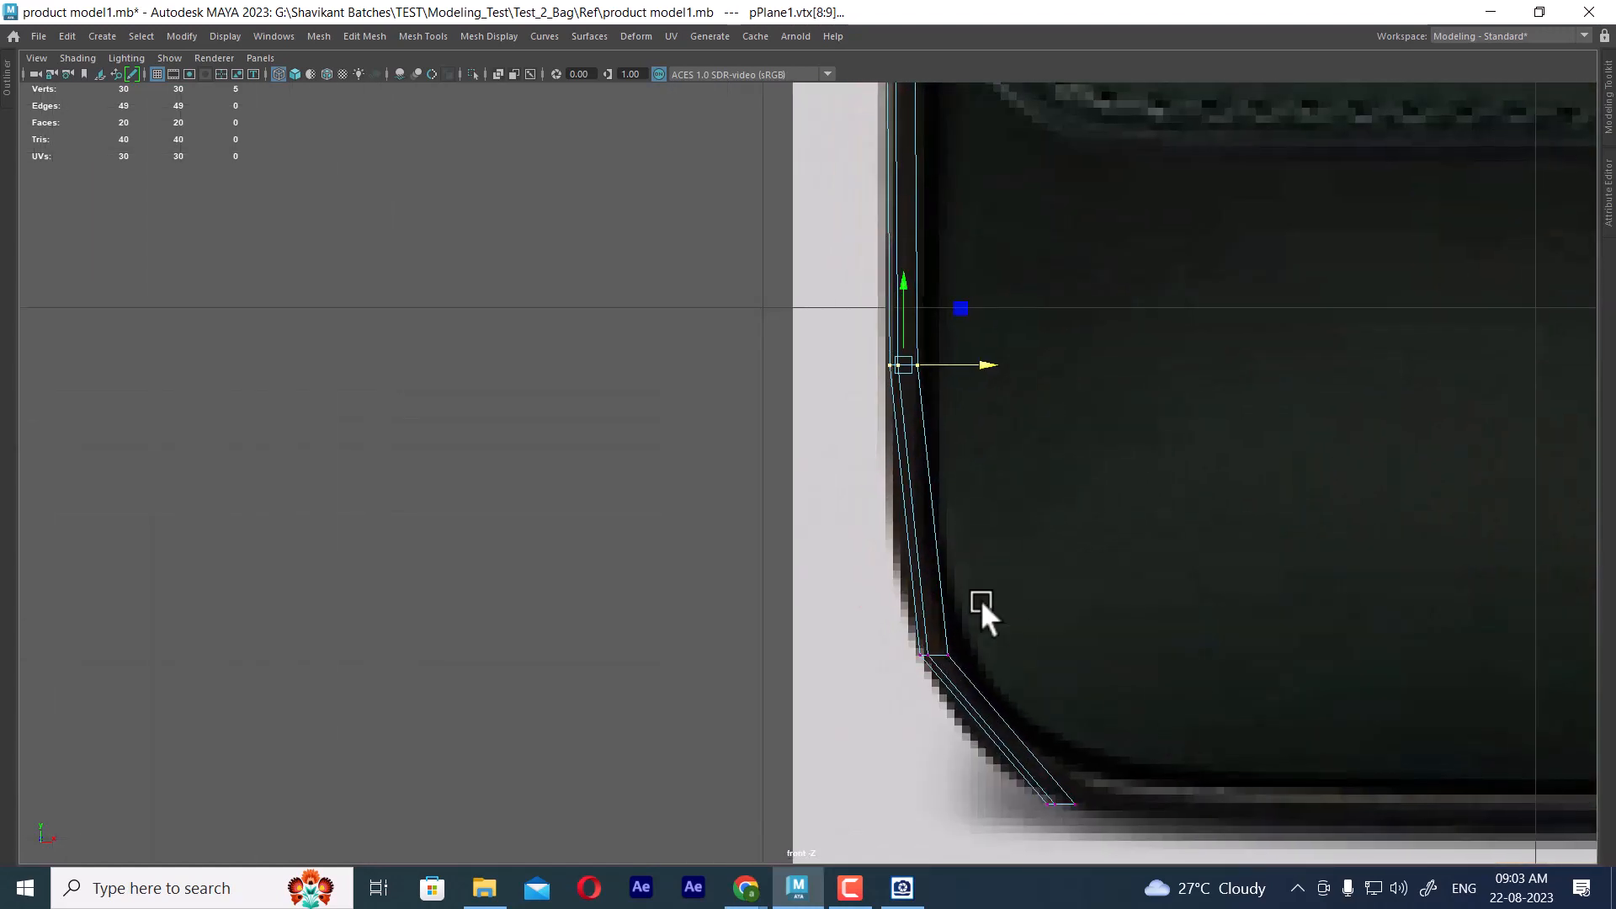
right_drag(976, 191, 976, 194)
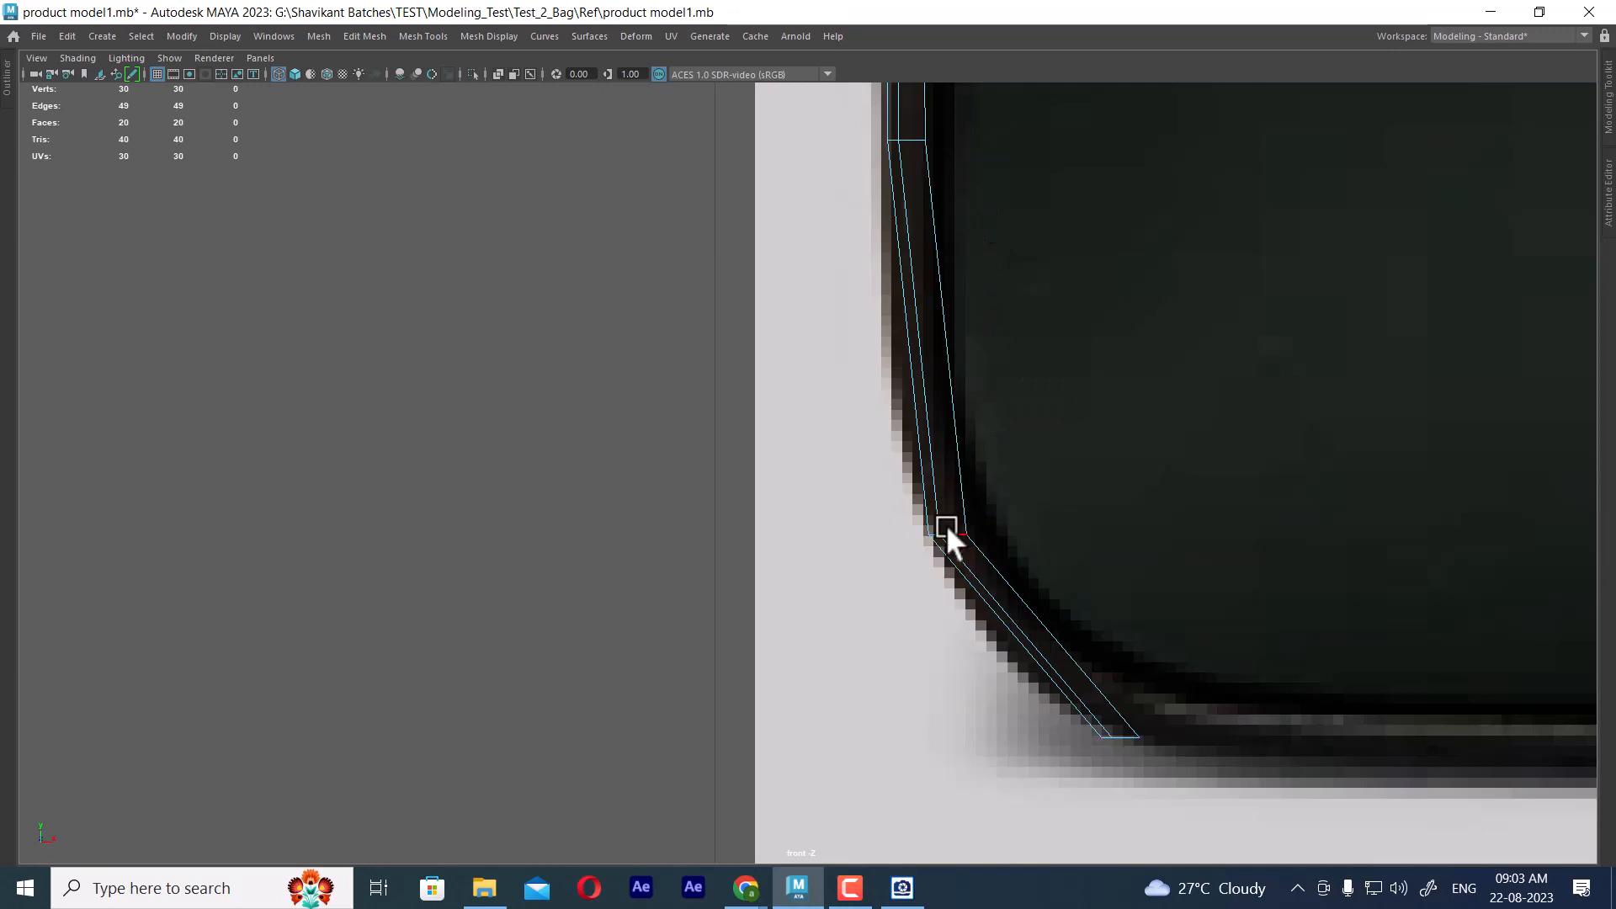
click(946, 531)
key(space)
alt+drag(1113, 191, 1182, 303)
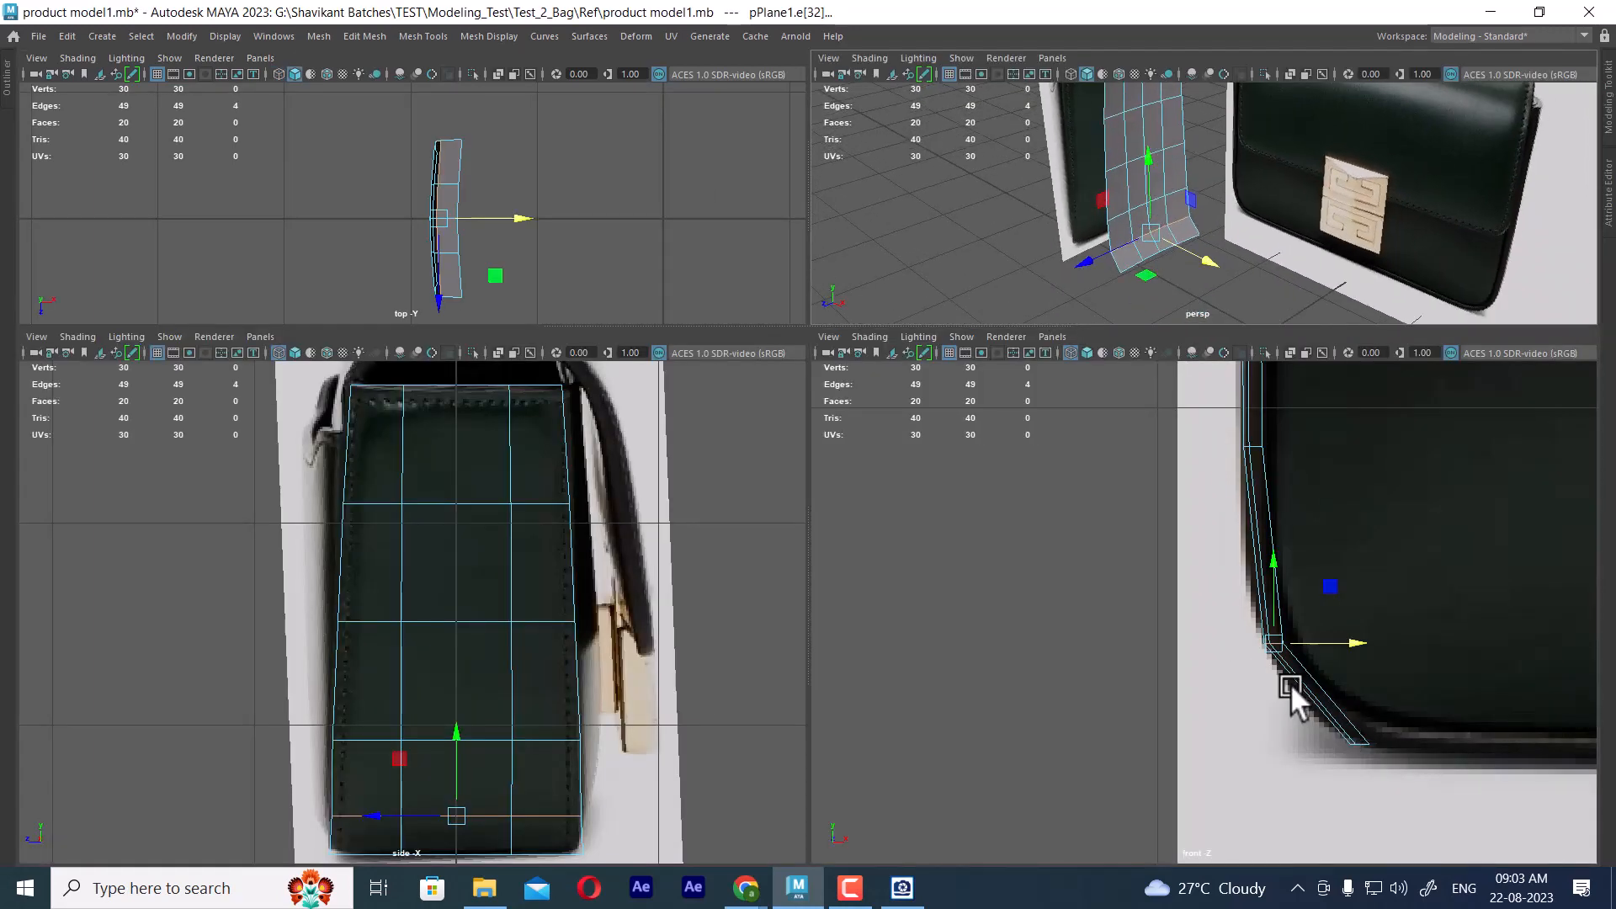
scroll(1267, 661, up, 1)
shift+right_drag(1231, 537, 1309, 532)
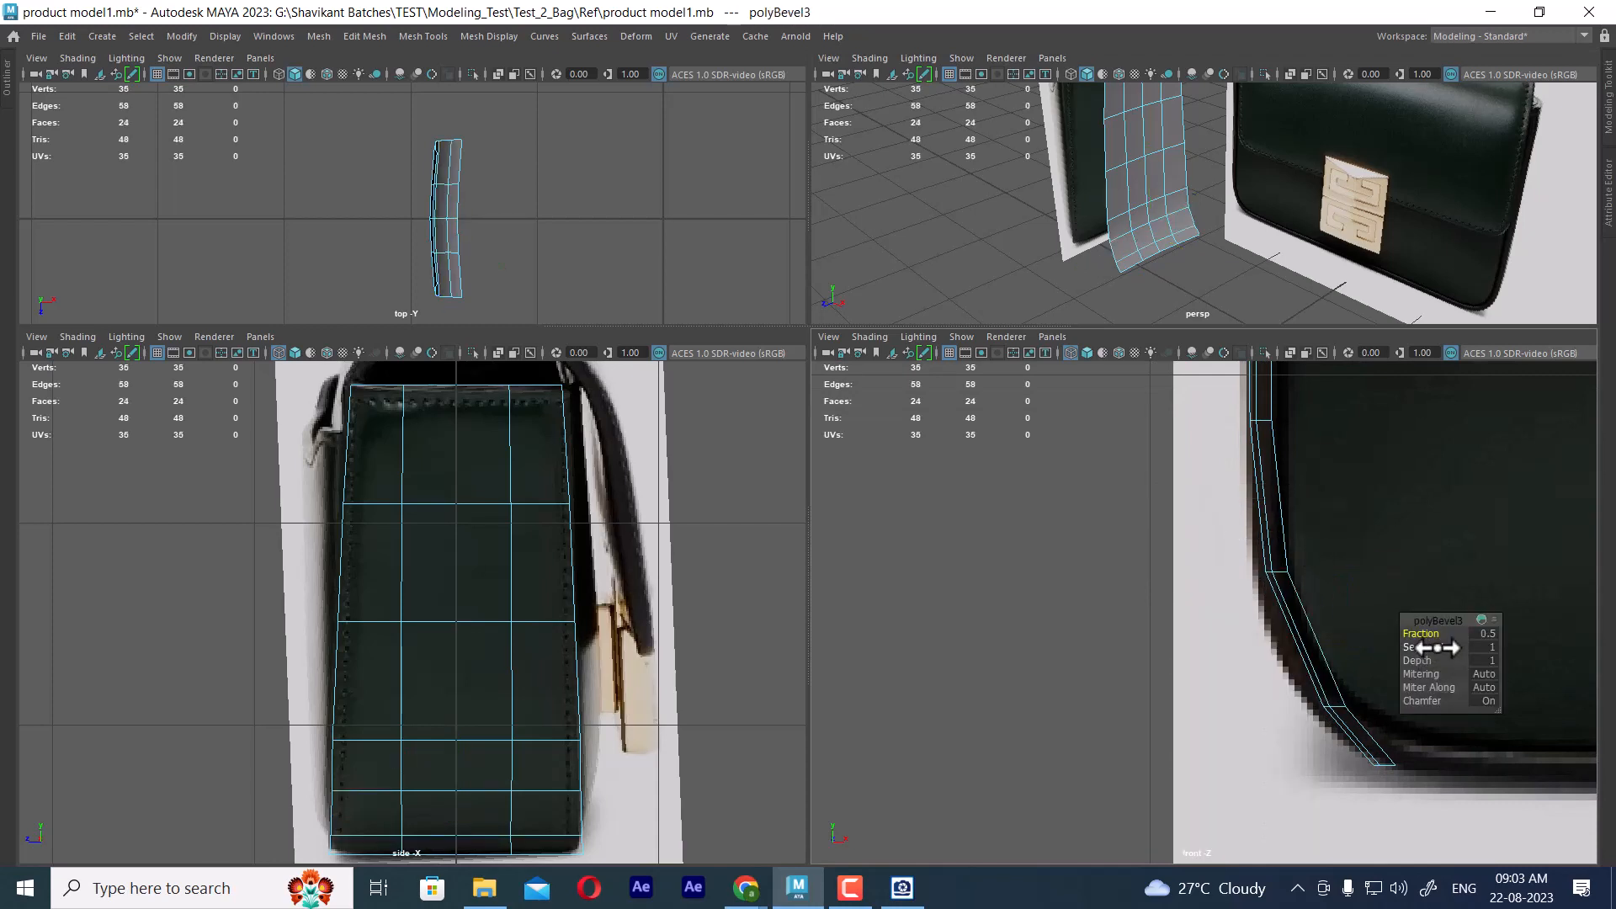
drag(1438, 647, 1460, 647)
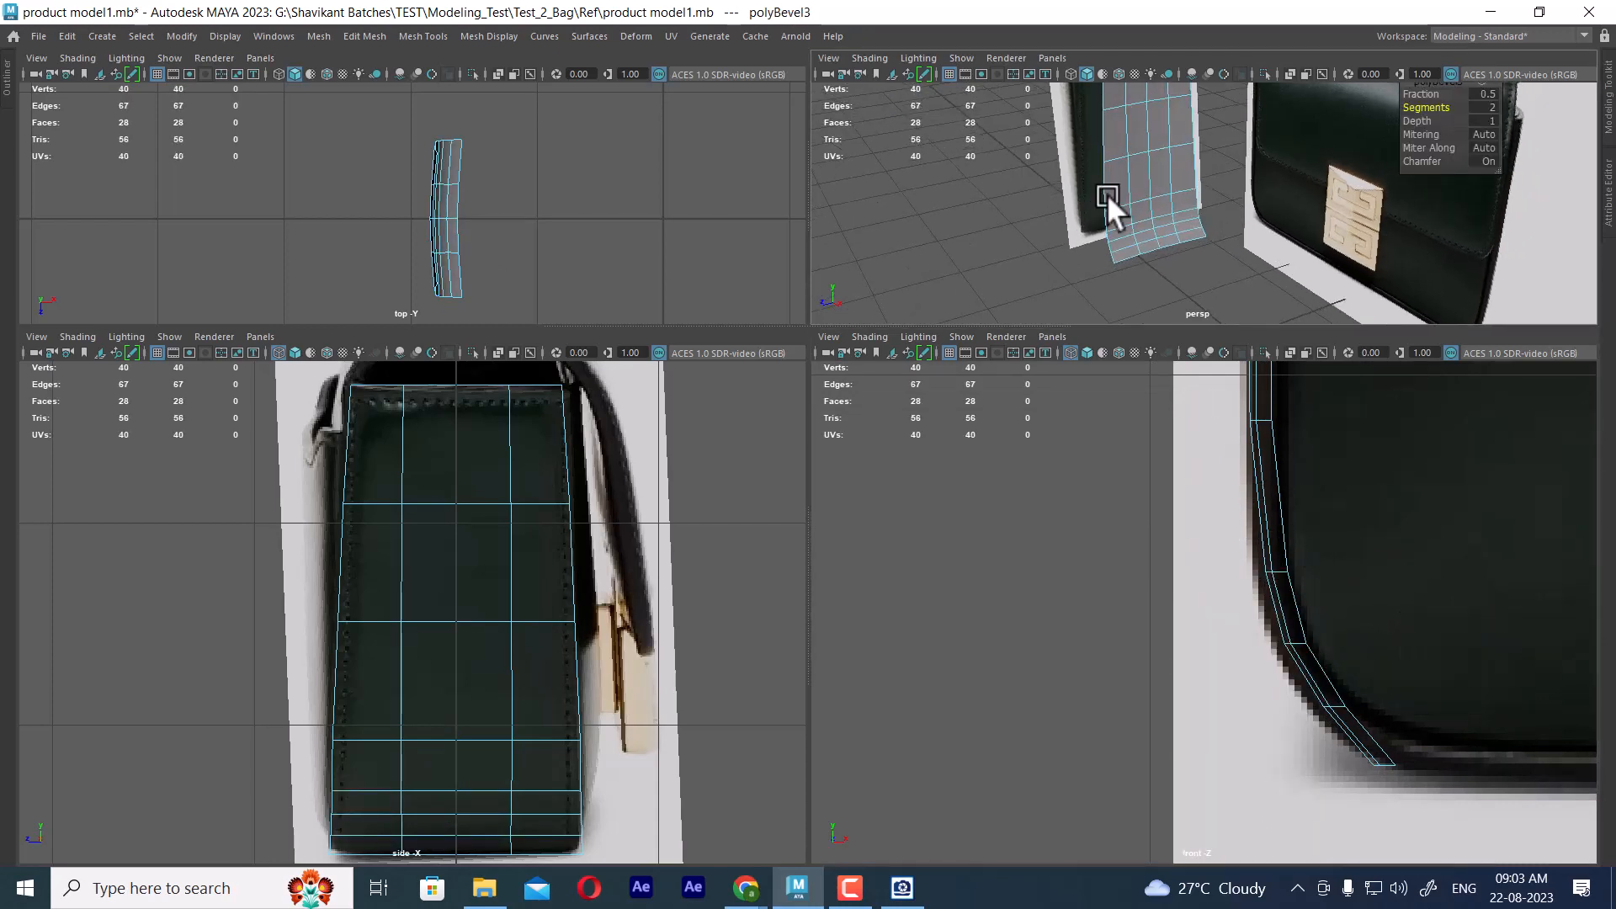
Move the three bevelled vertex rows in the front view to follow the bag's rounded bottom corner
scroll(1108, 193, up, 2)
alt+middle_drag(1290, 677, 1129, 568)
right_drag(1092, 527, 957, 341)
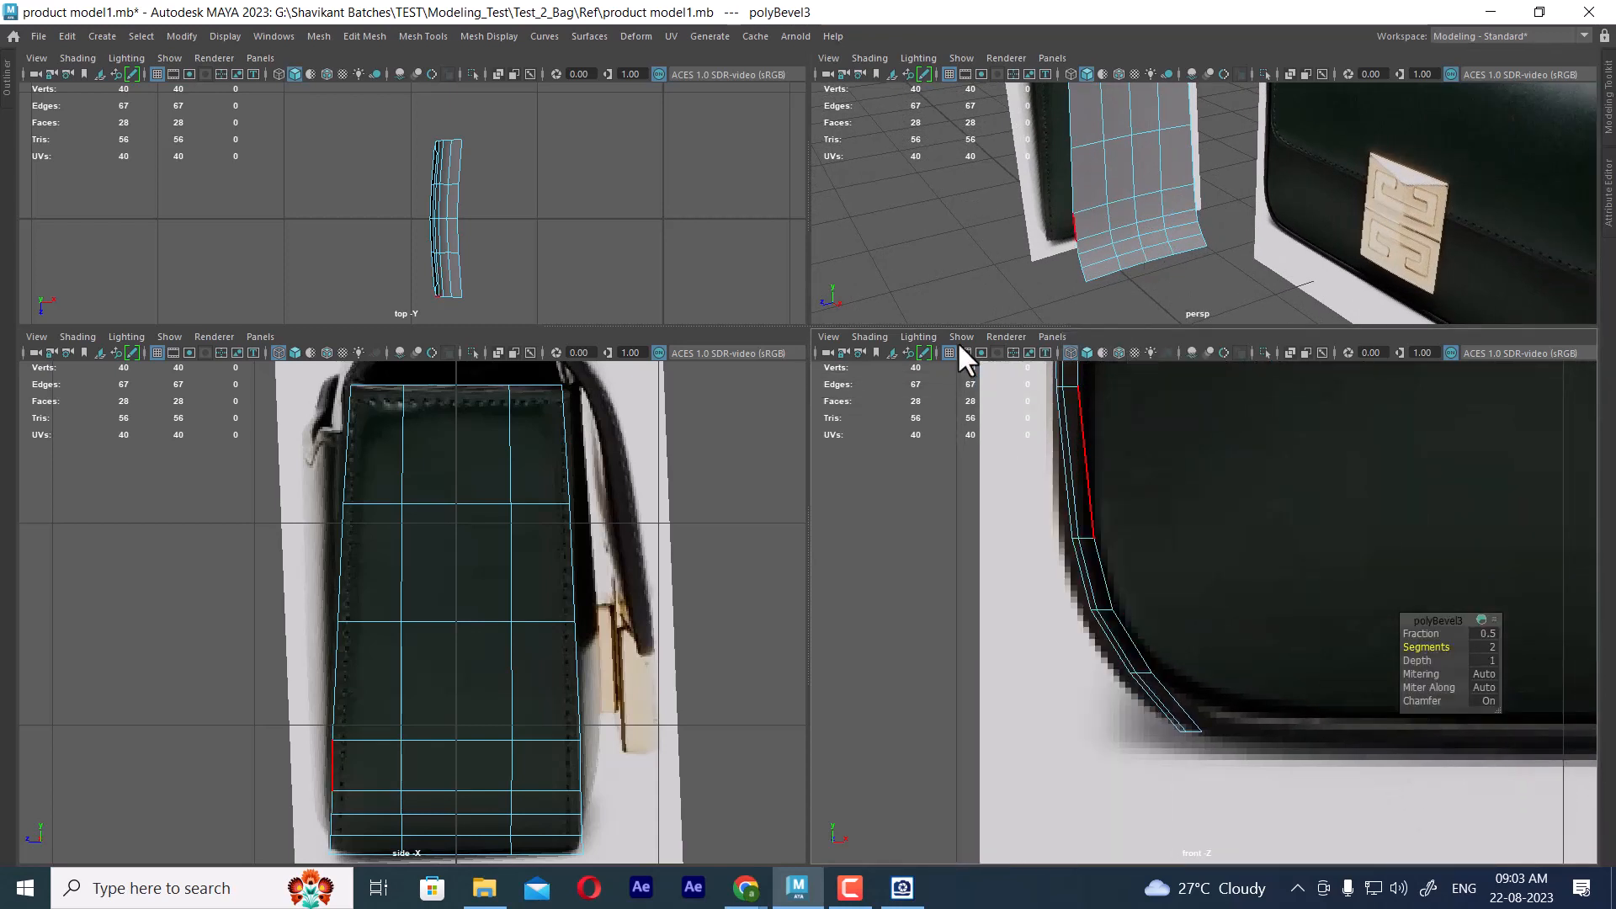
scroll(1009, 497, up, 3)
drag(1005, 495, 1102, 537)
key(w)
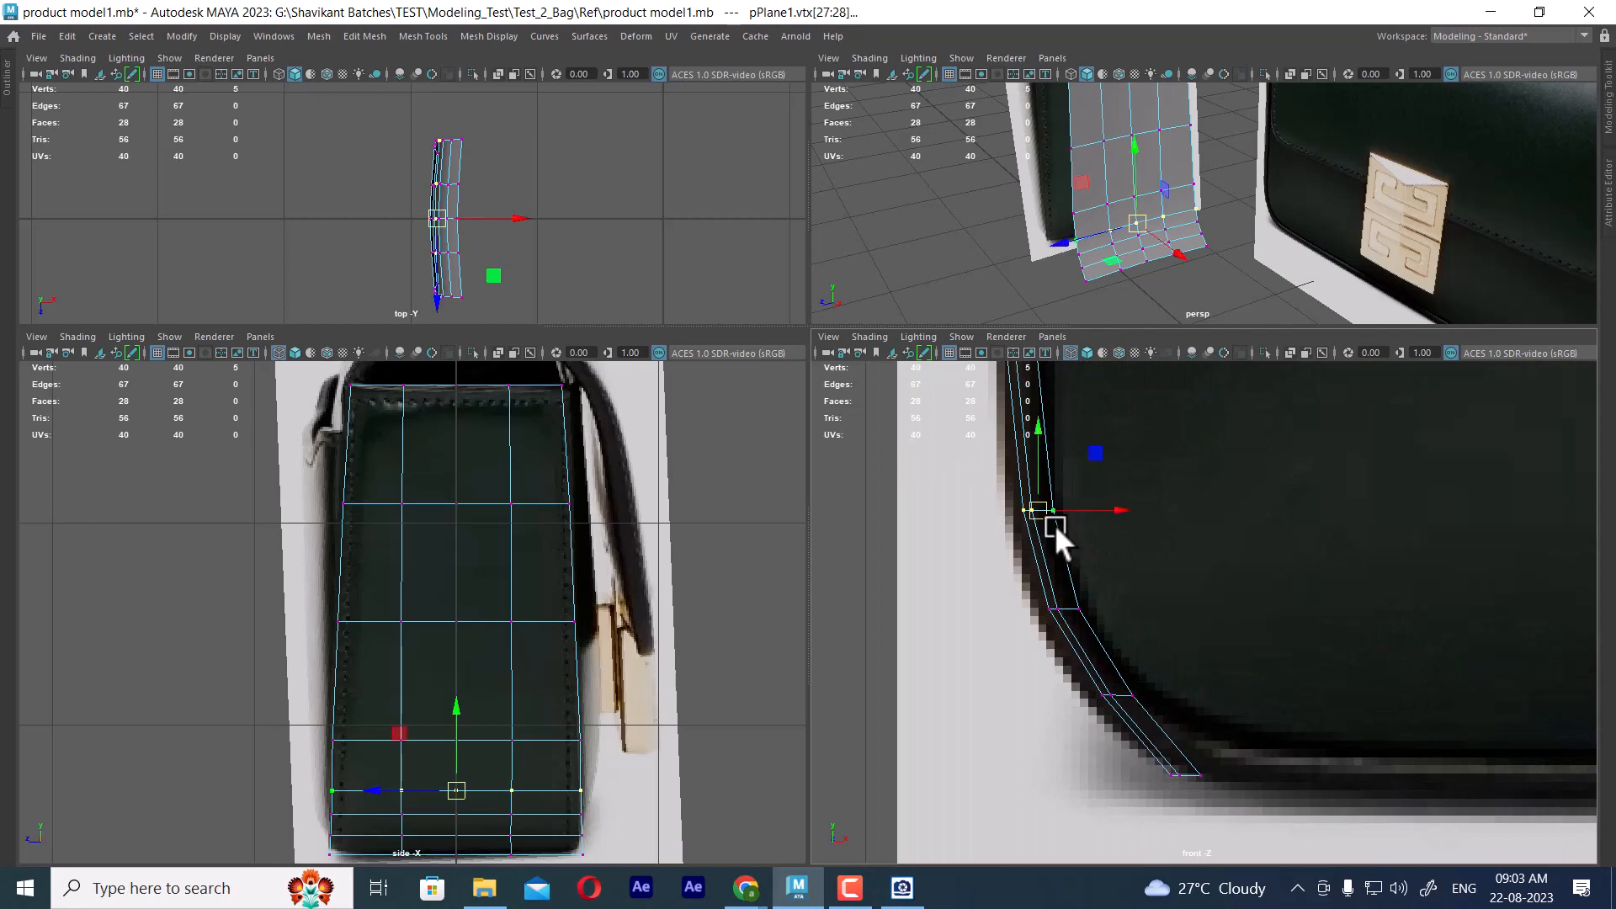
drag(1126, 565, 1057, 616)
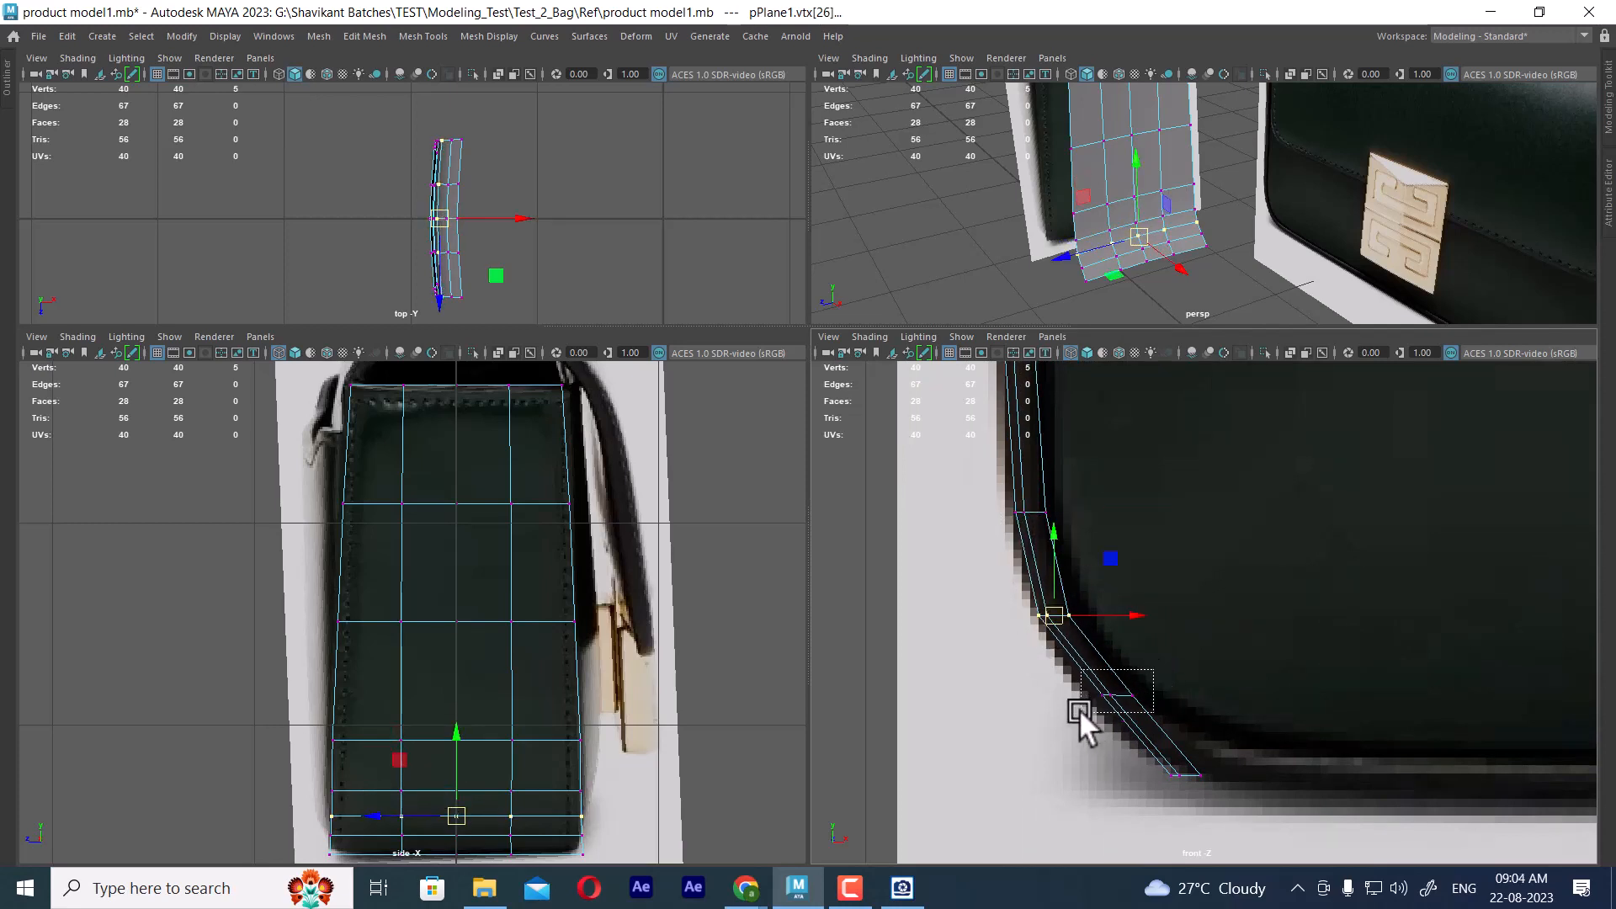
drag(1079, 708, 1109, 704)
Move and rotate the panel's bottom vertex row to sit square to the corner curve in the front view
drag(1141, 748, 1250, 779)
alt+middle_drag(1250, 780, 1250, 690)
alt+right_drag(1250, 690, 1247, 718)
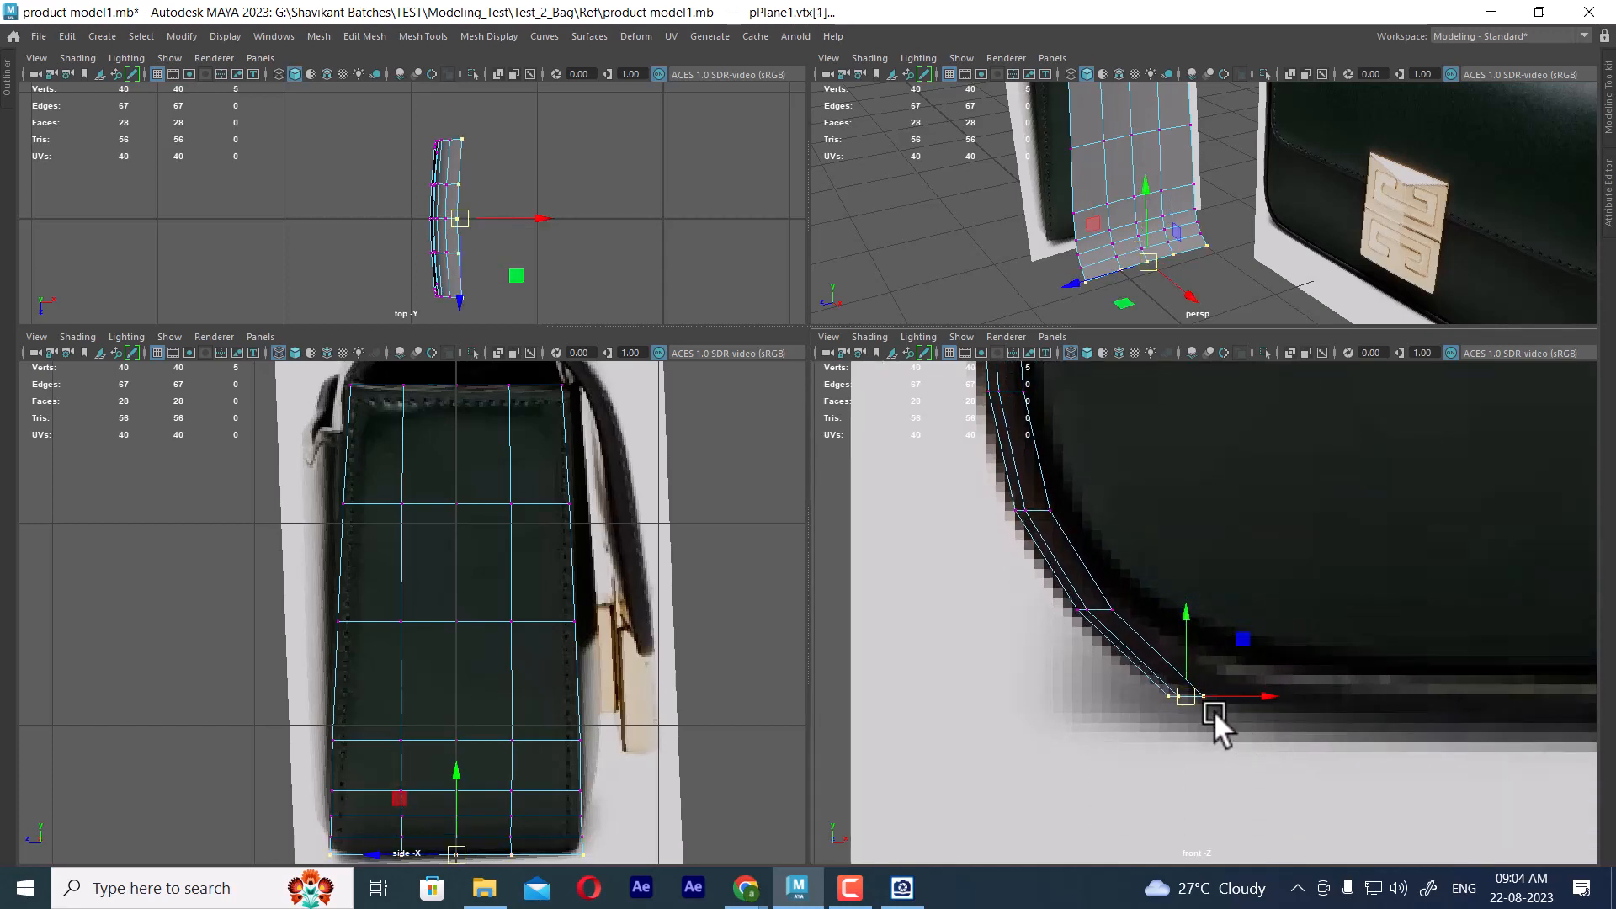
drag(1189, 698, 1193, 619)
key(e)
key(w)
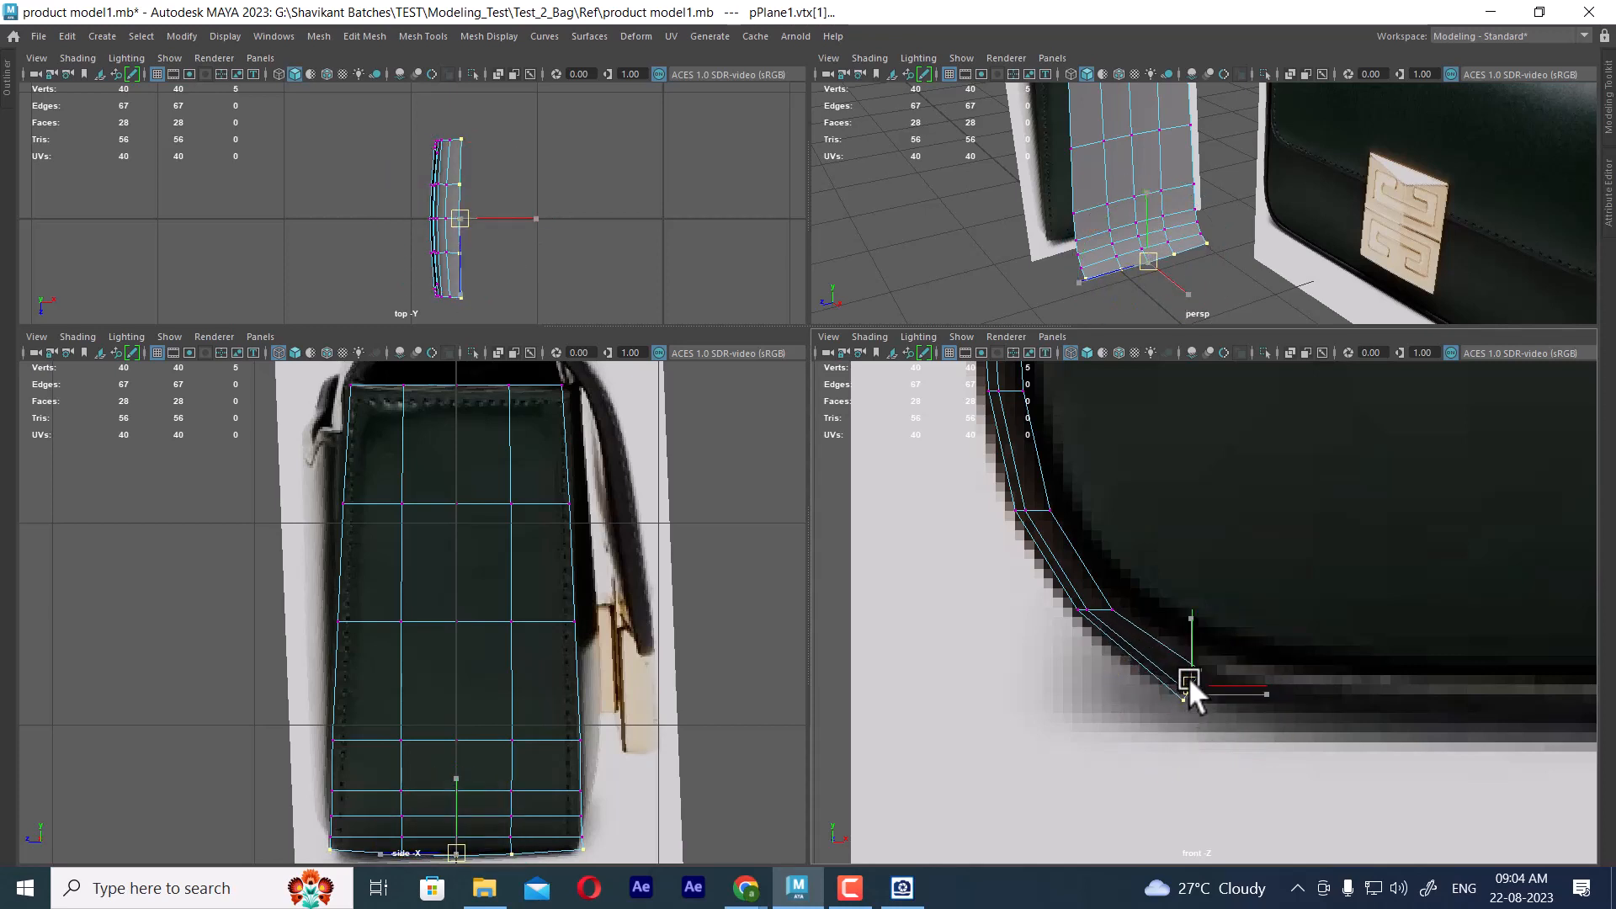
drag(1188, 677, 1190, 681)
alt+middle_drag(403, 727, 531, 654)
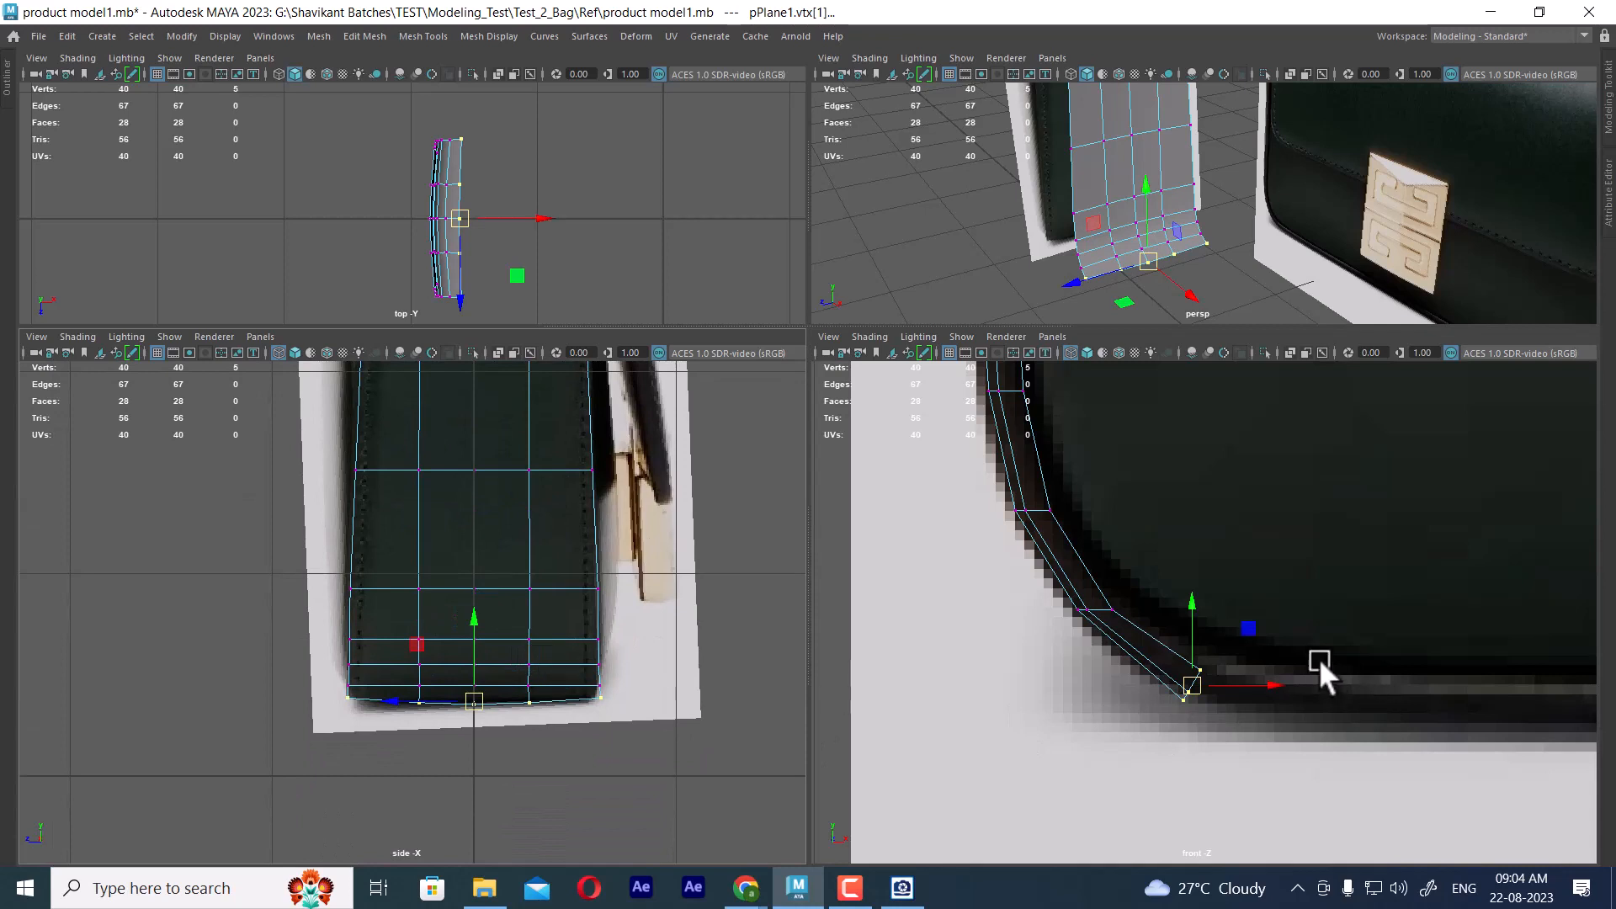
Extrude the panel's bottom border edges a short distance inward along the bag's base
right_drag(1195, 232, 1173, 33)
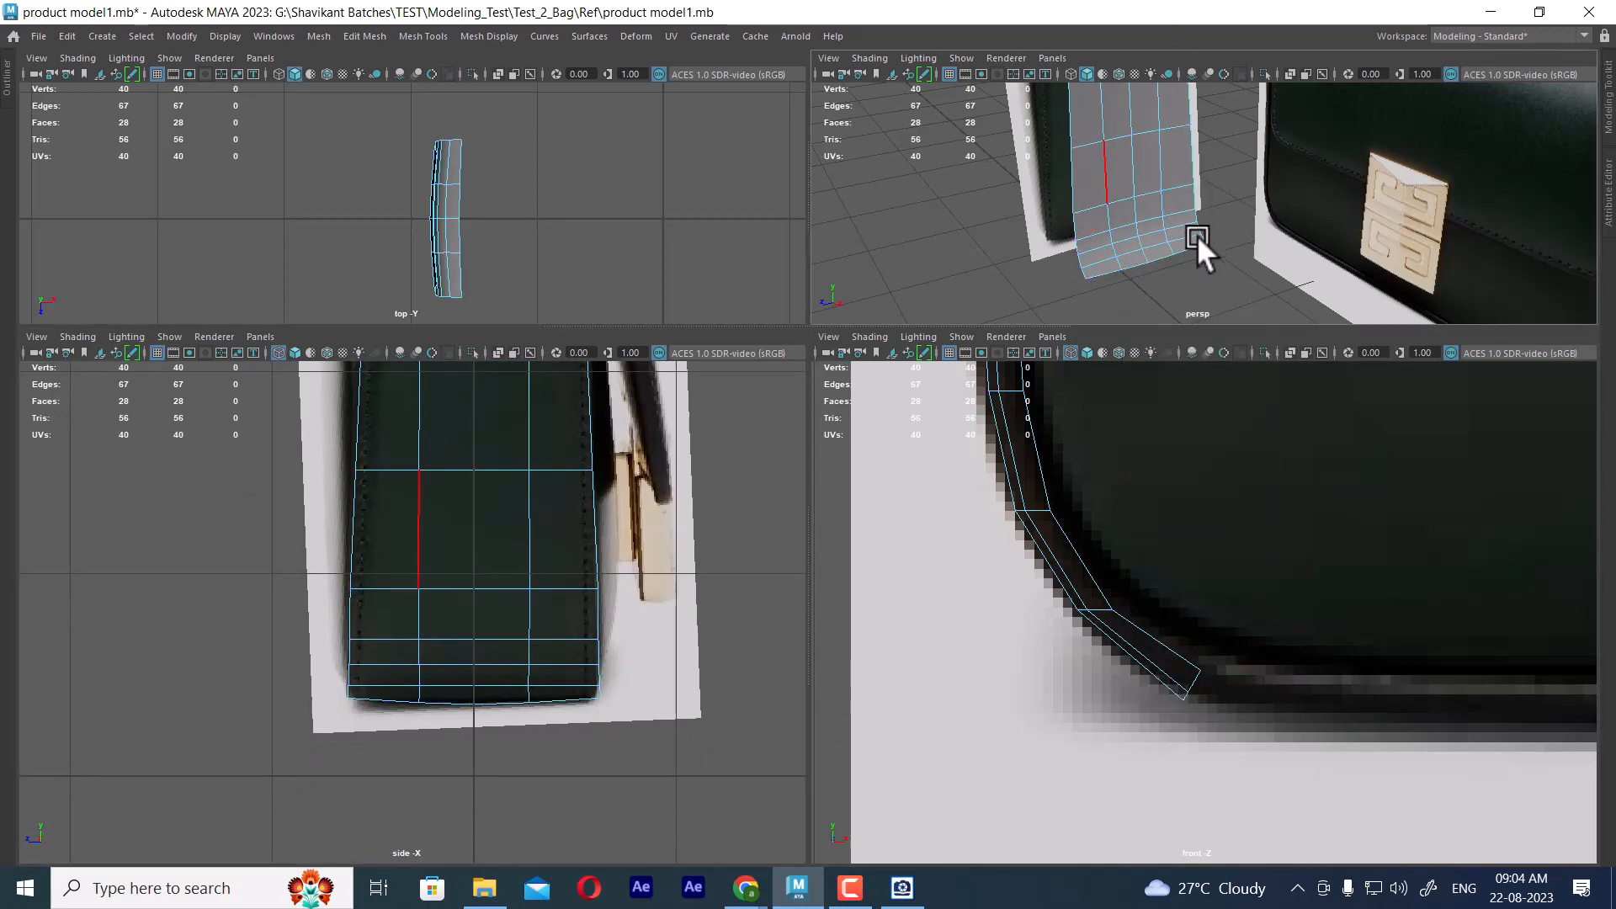
click(1196, 249)
click(1183, 253)
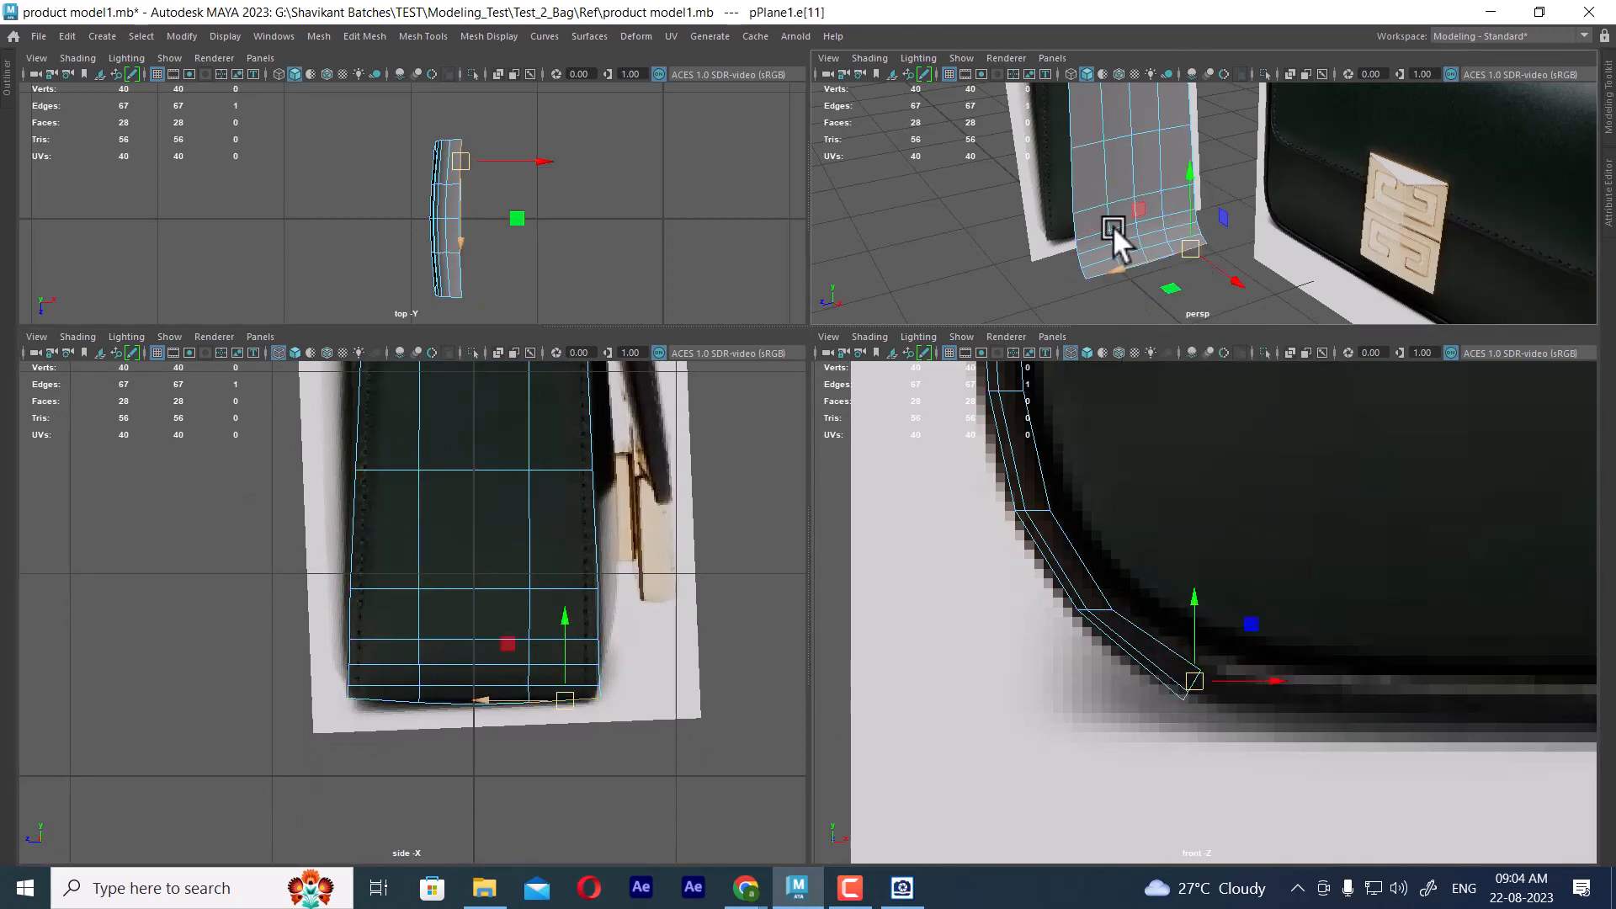
key(space)
alt+drag(921, 451, 1028, 512)
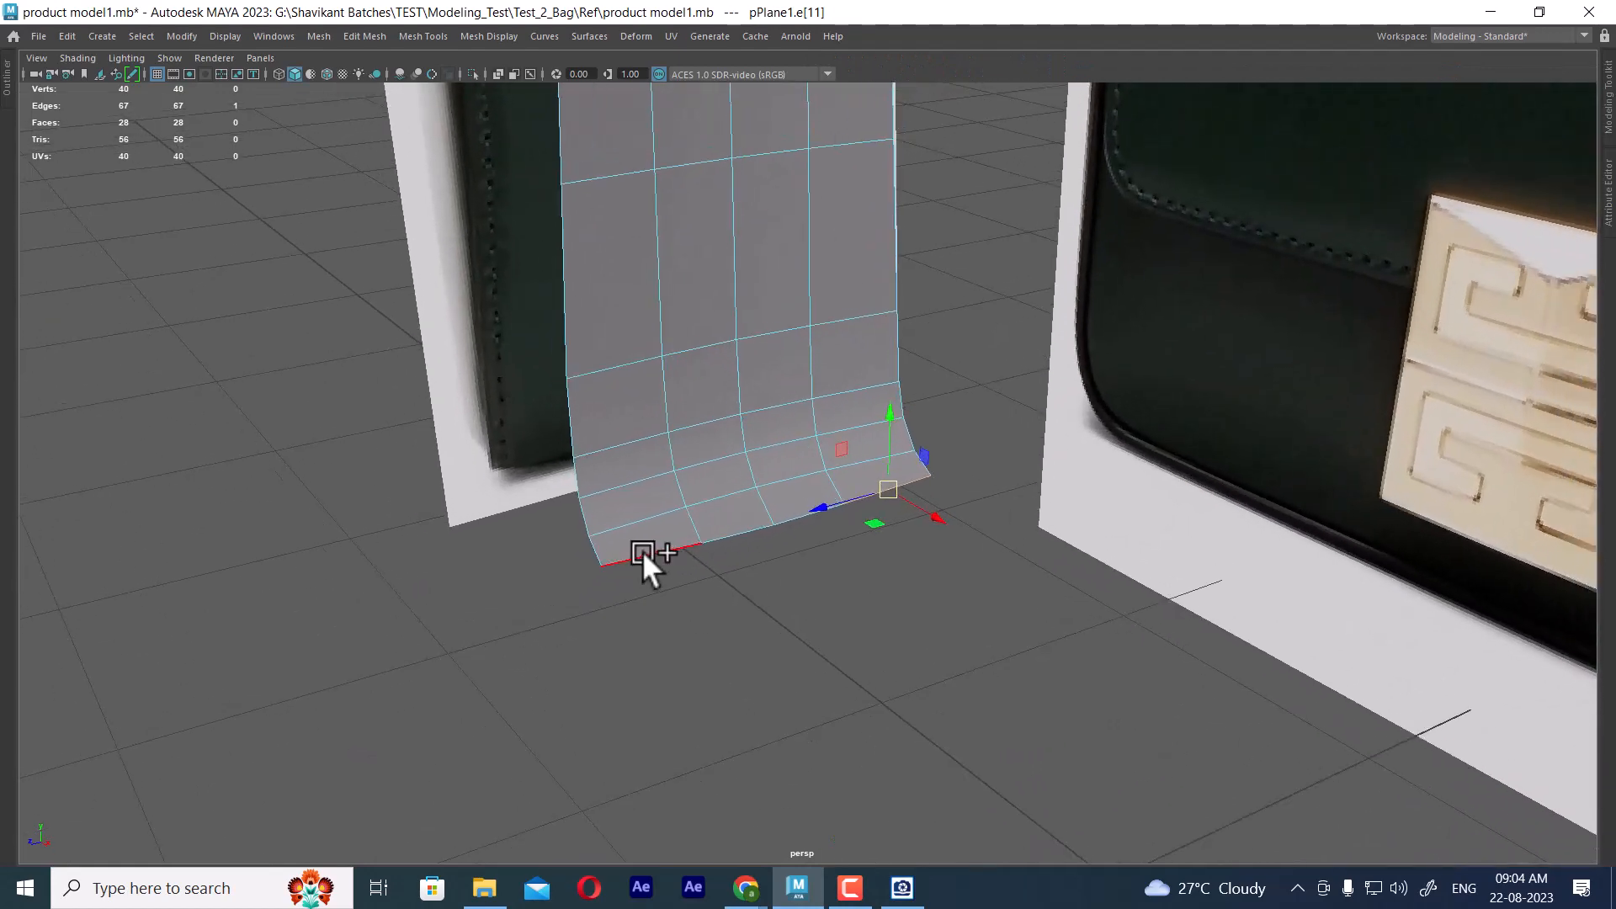
double_click(649, 552)
key(space)
scroll(1237, 711, down, 3)
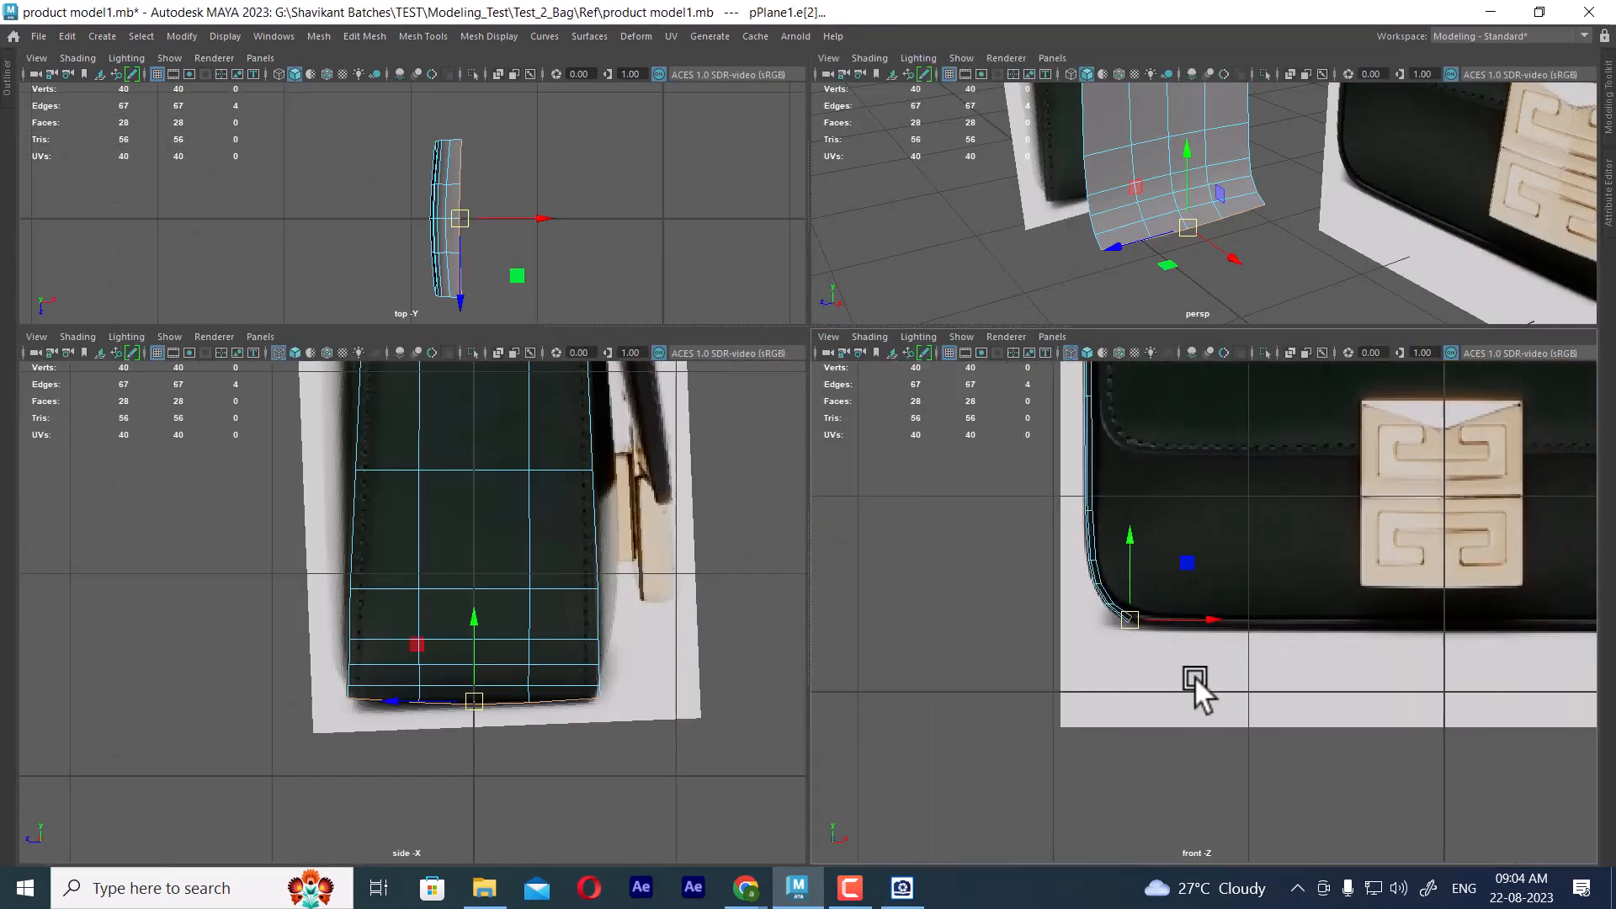
key(space)
scroll(754, 558, up, 3)
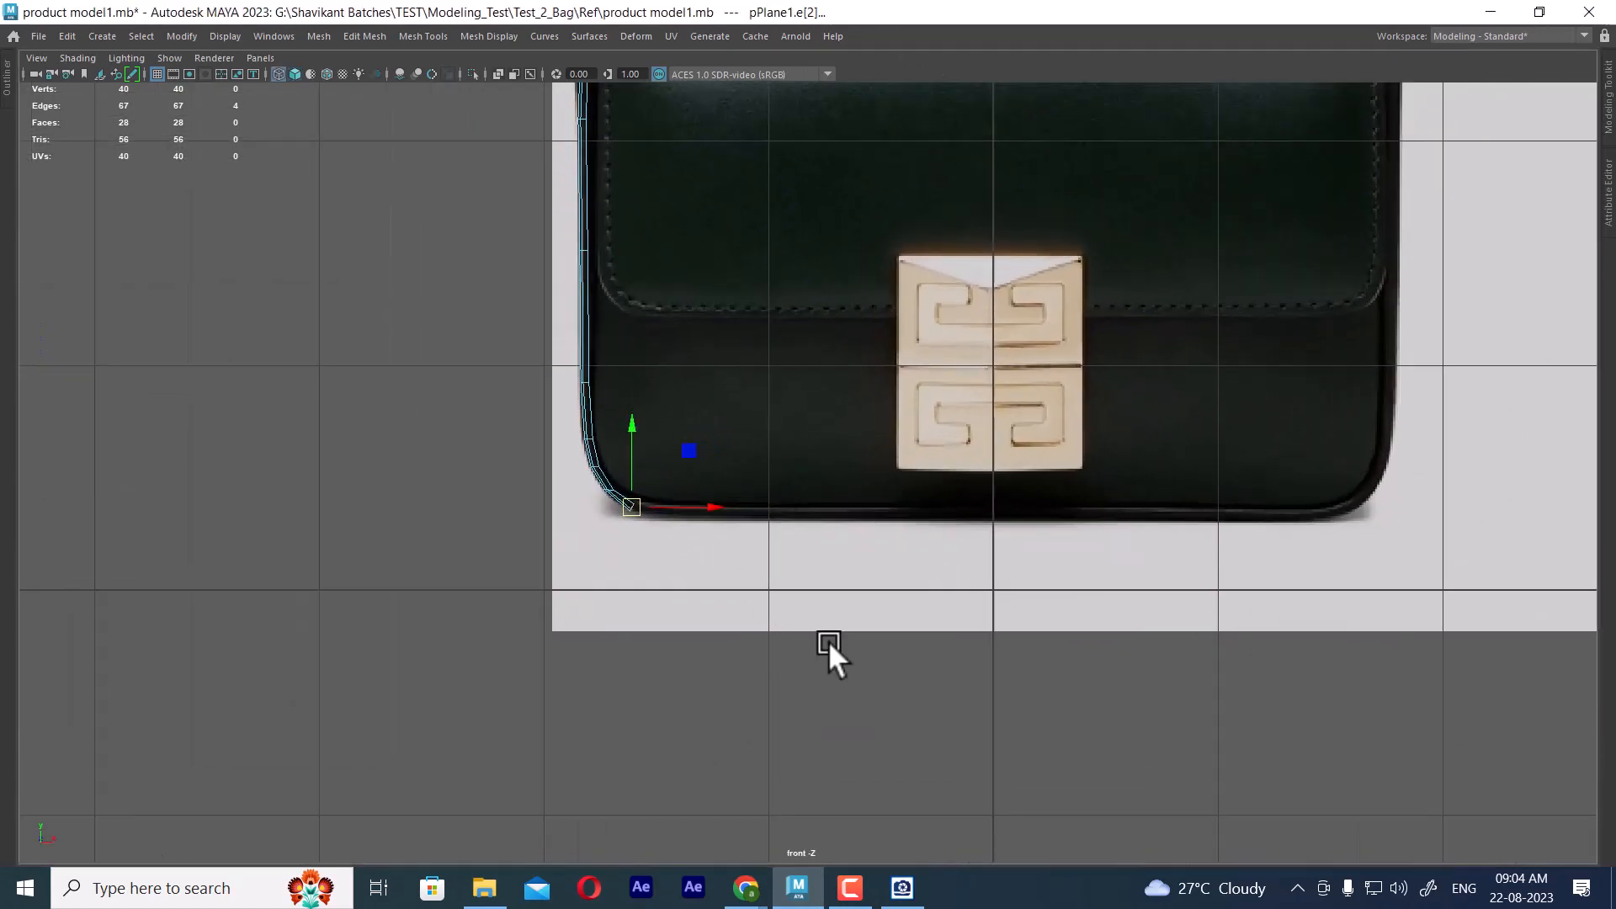
key(ctrl+e)
drag(642, 508, 725, 516)
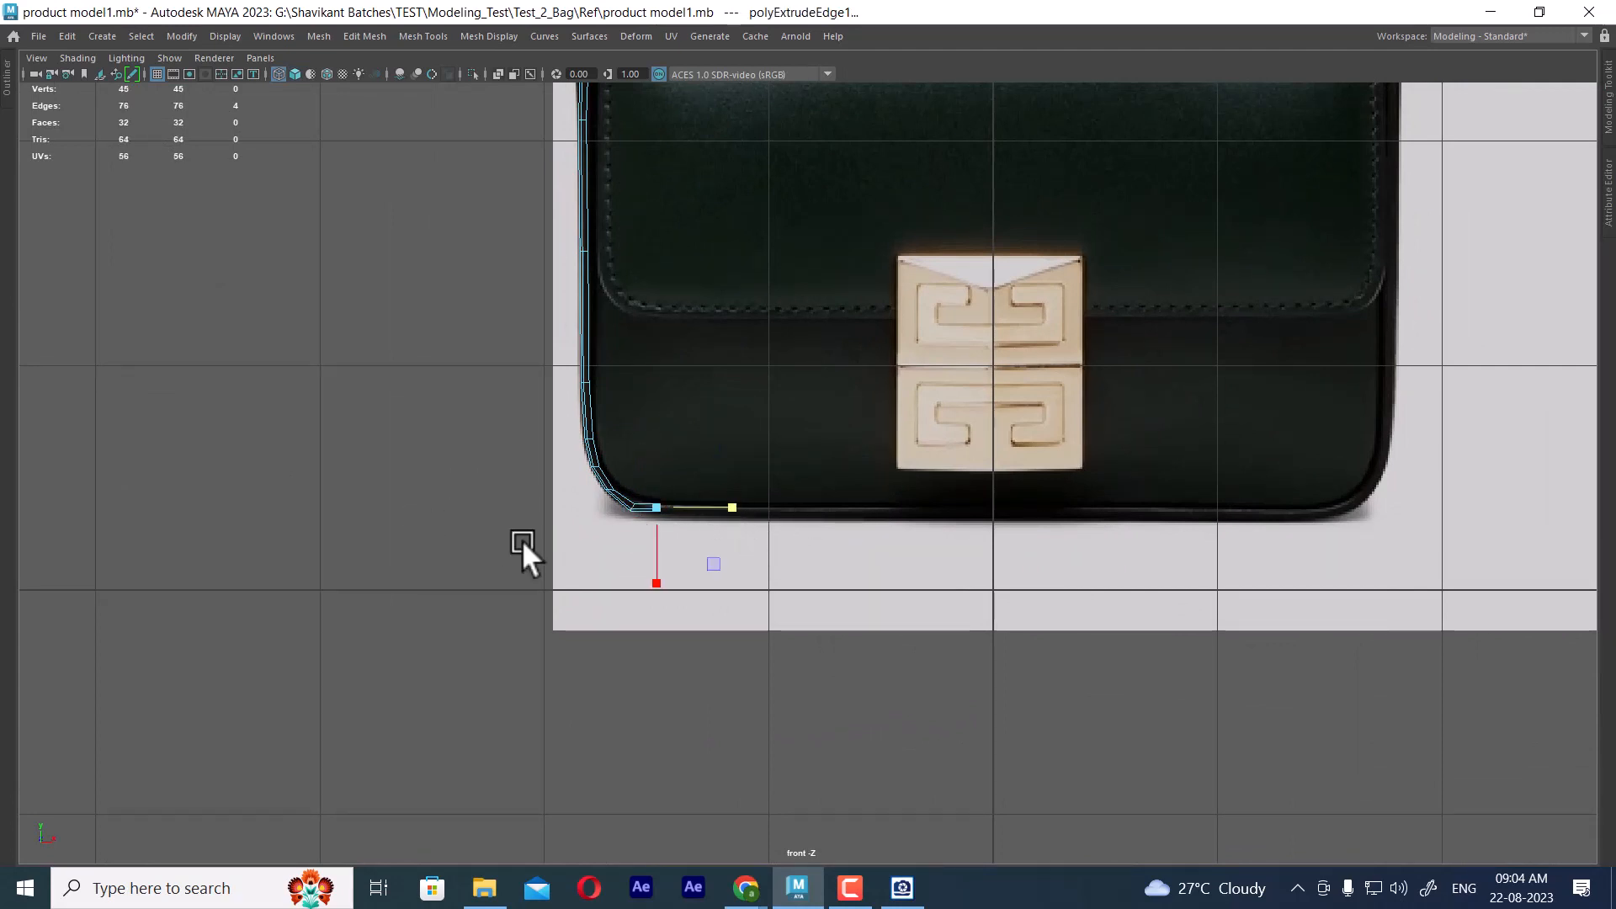
Extrude the bottom border edges again along X to the bag's vertical centre line
key(w)
shift+drag(728, 508, 1063, 516)
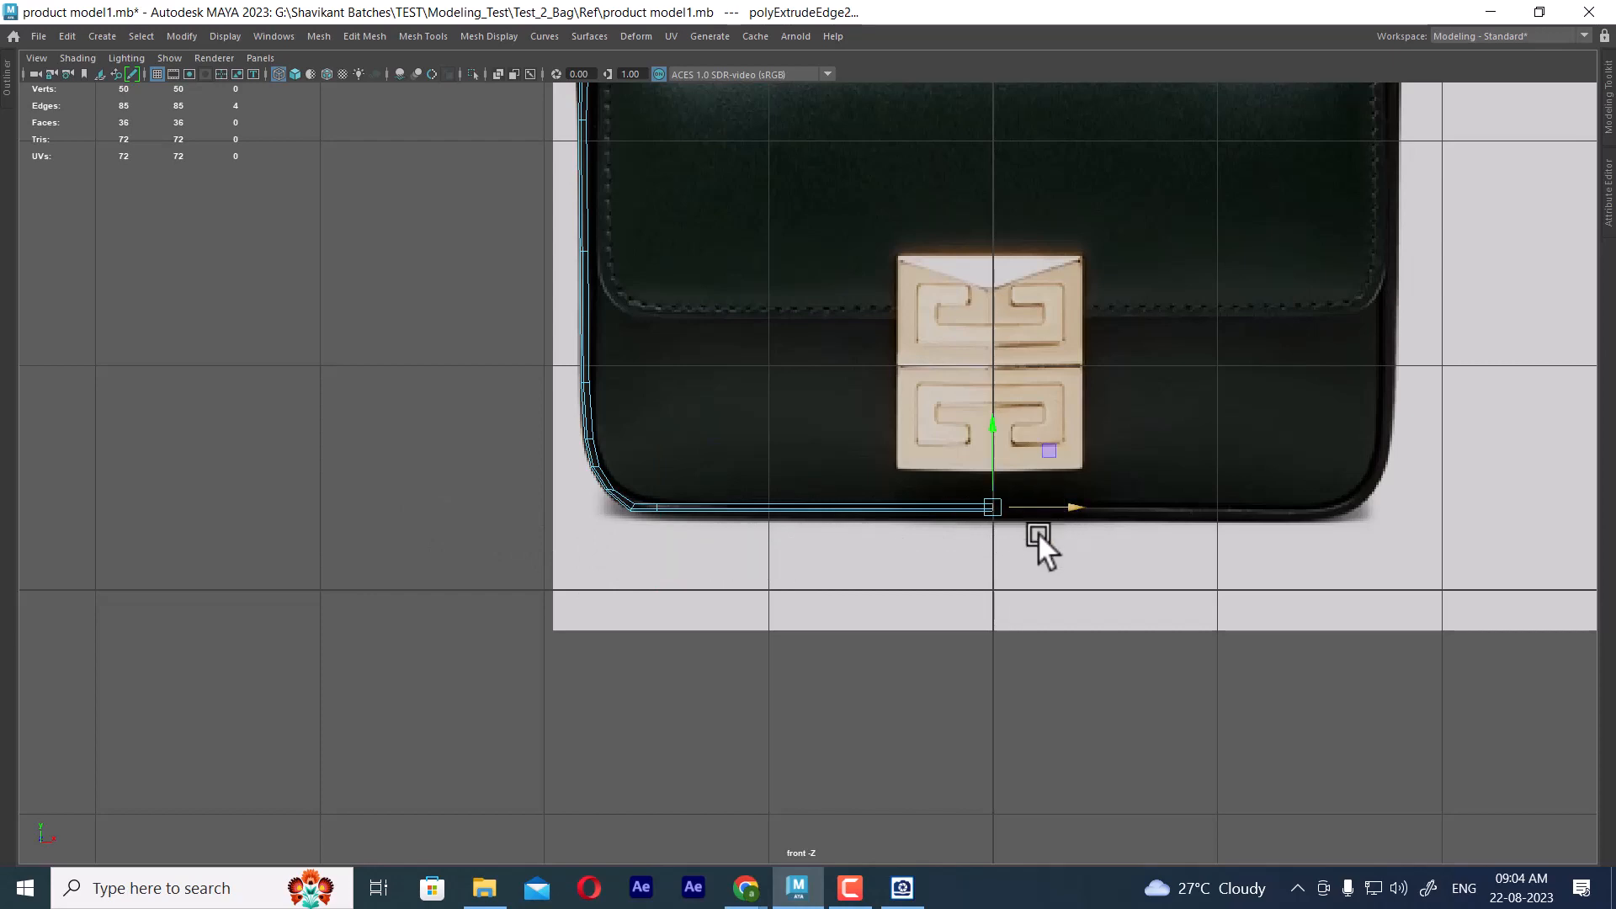
scroll(1042, 537, down, 2)
key(space)
alt+drag(1295, 274, 1262, 270)
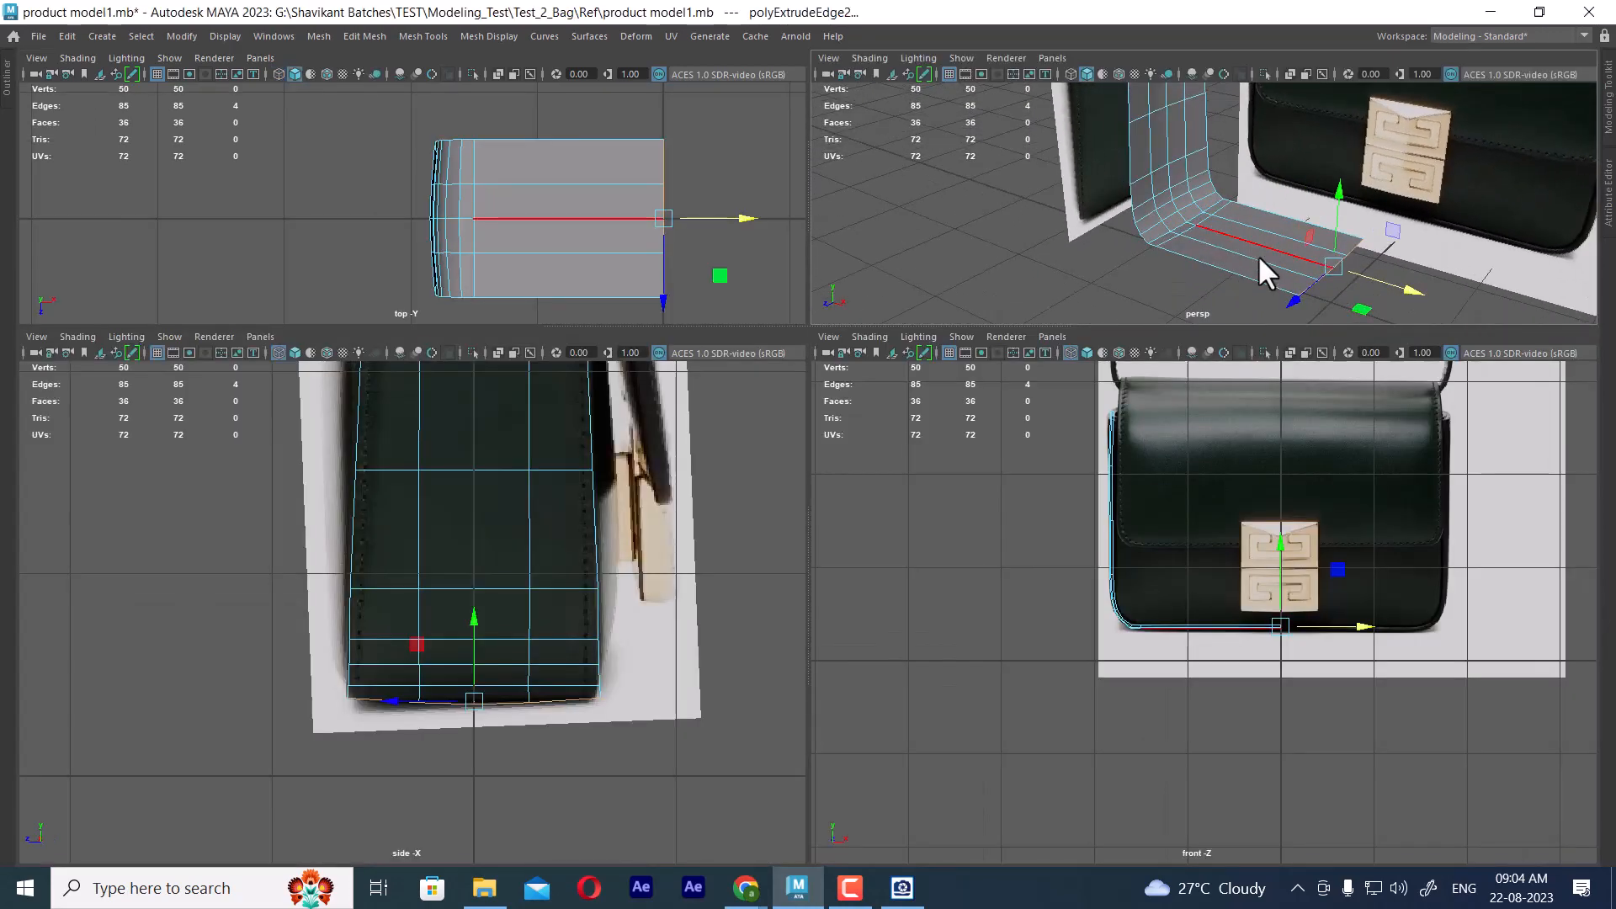
Switch to the image viewer and browse the bag references from Ref (4).jpg to Ref (6).jpg
key(space)
alt+drag(974, 354, 825, 404)
click(901, 887)
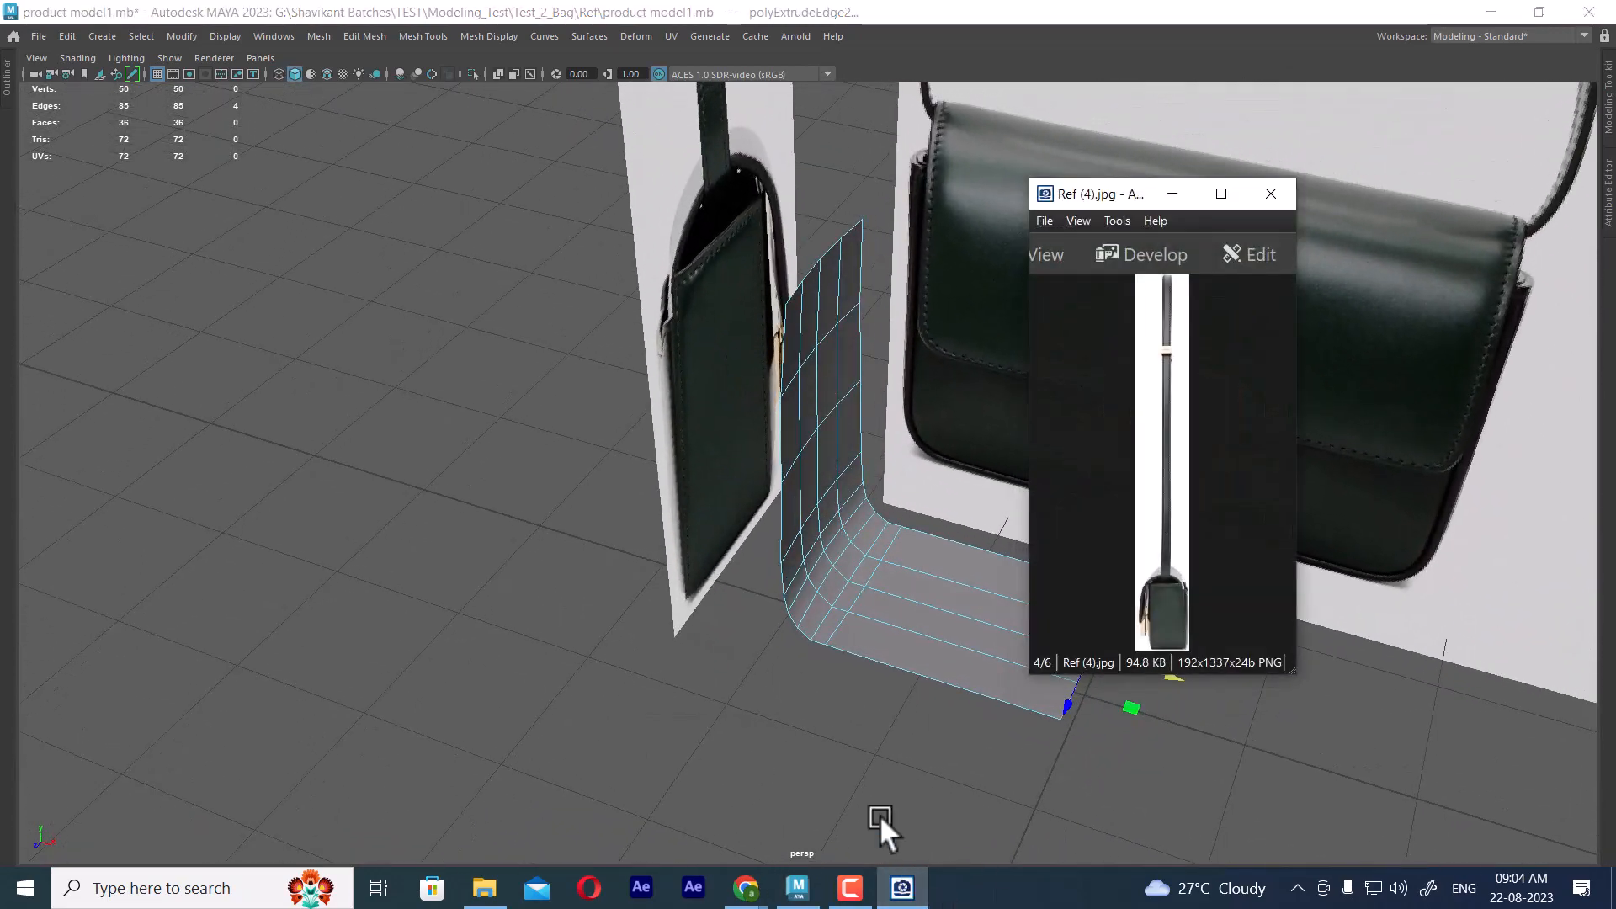
scroll(1180, 417, down, 1)
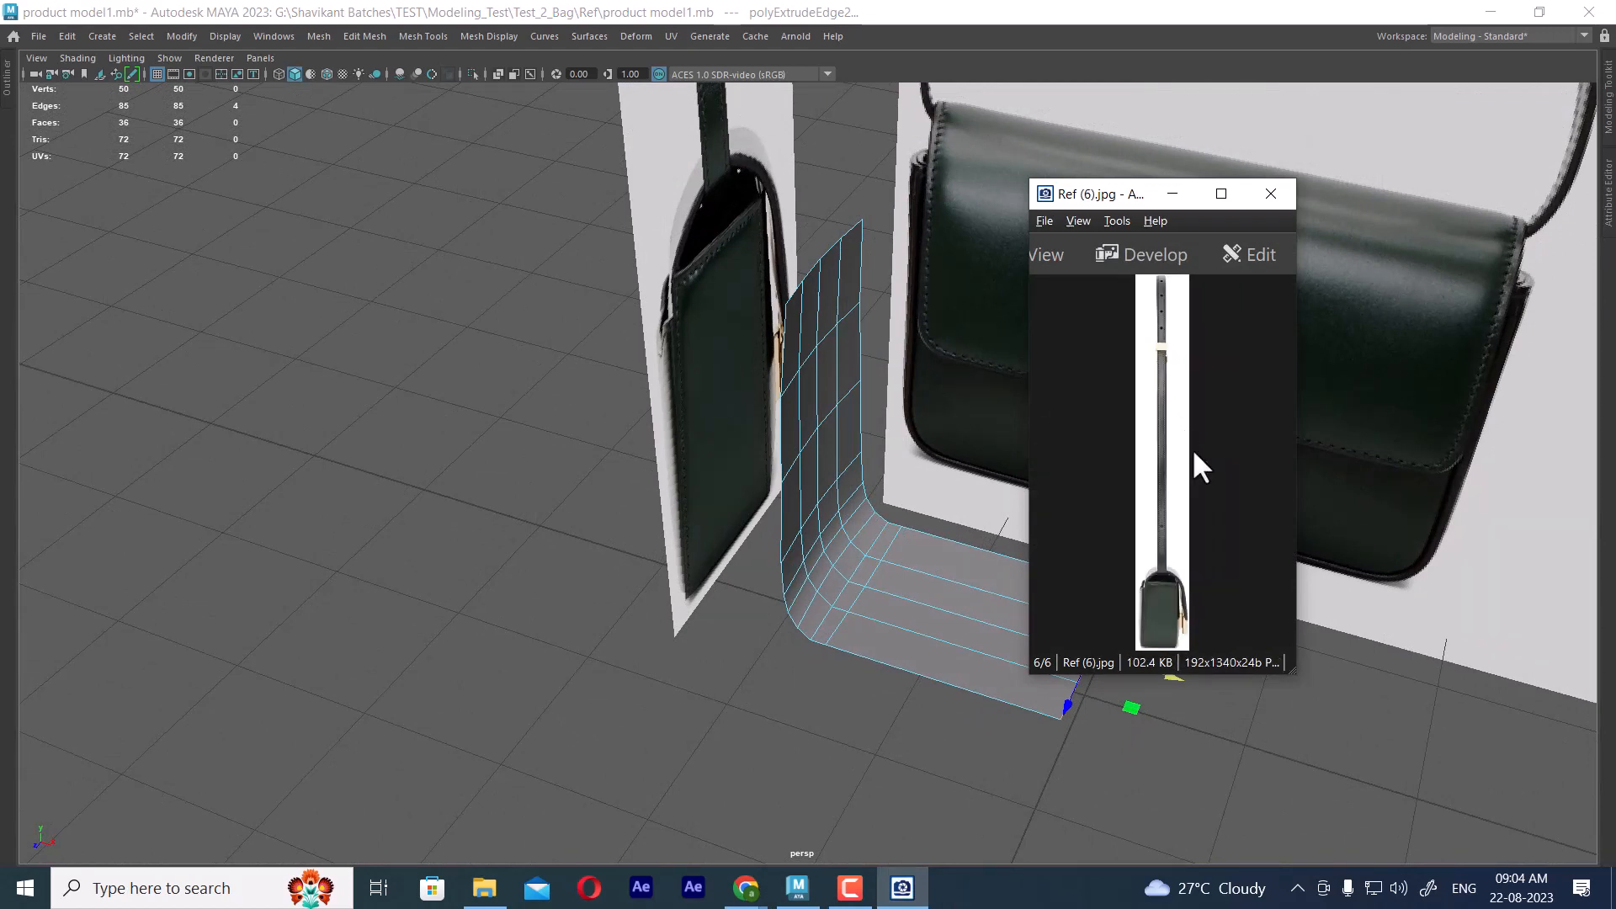
Go to Ref (1).jpg in the image viewer and zoom in on the bag's side corner
scroll(1198, 465, up, 5)
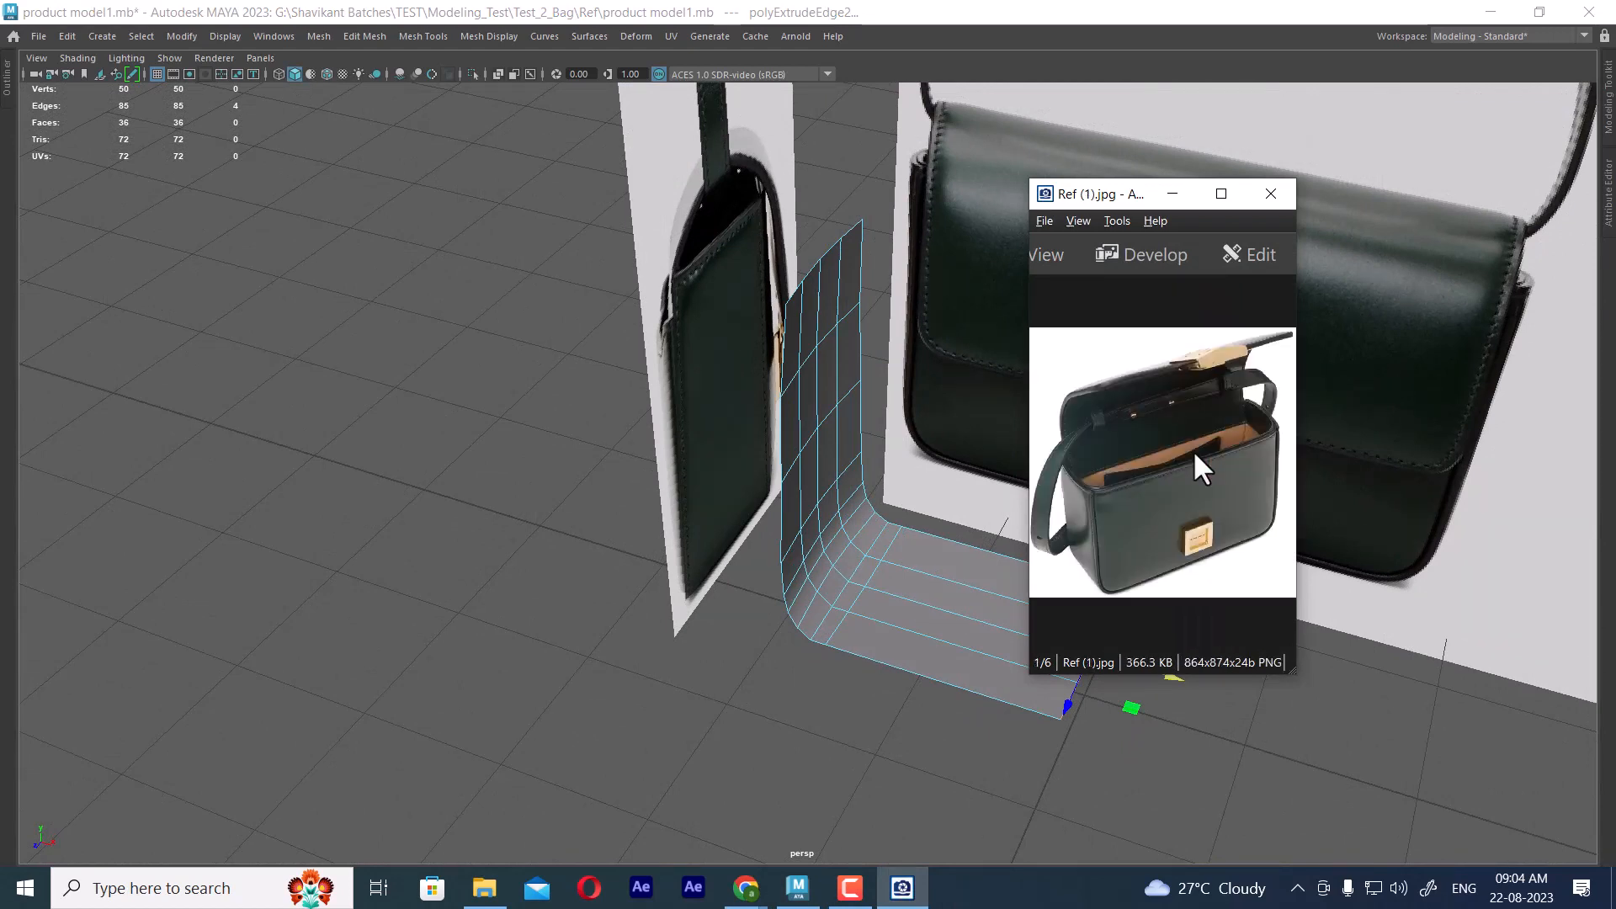
ctrl+scroll(1187, 485, up, 3)
drag(1161, 521, 1267, 475)
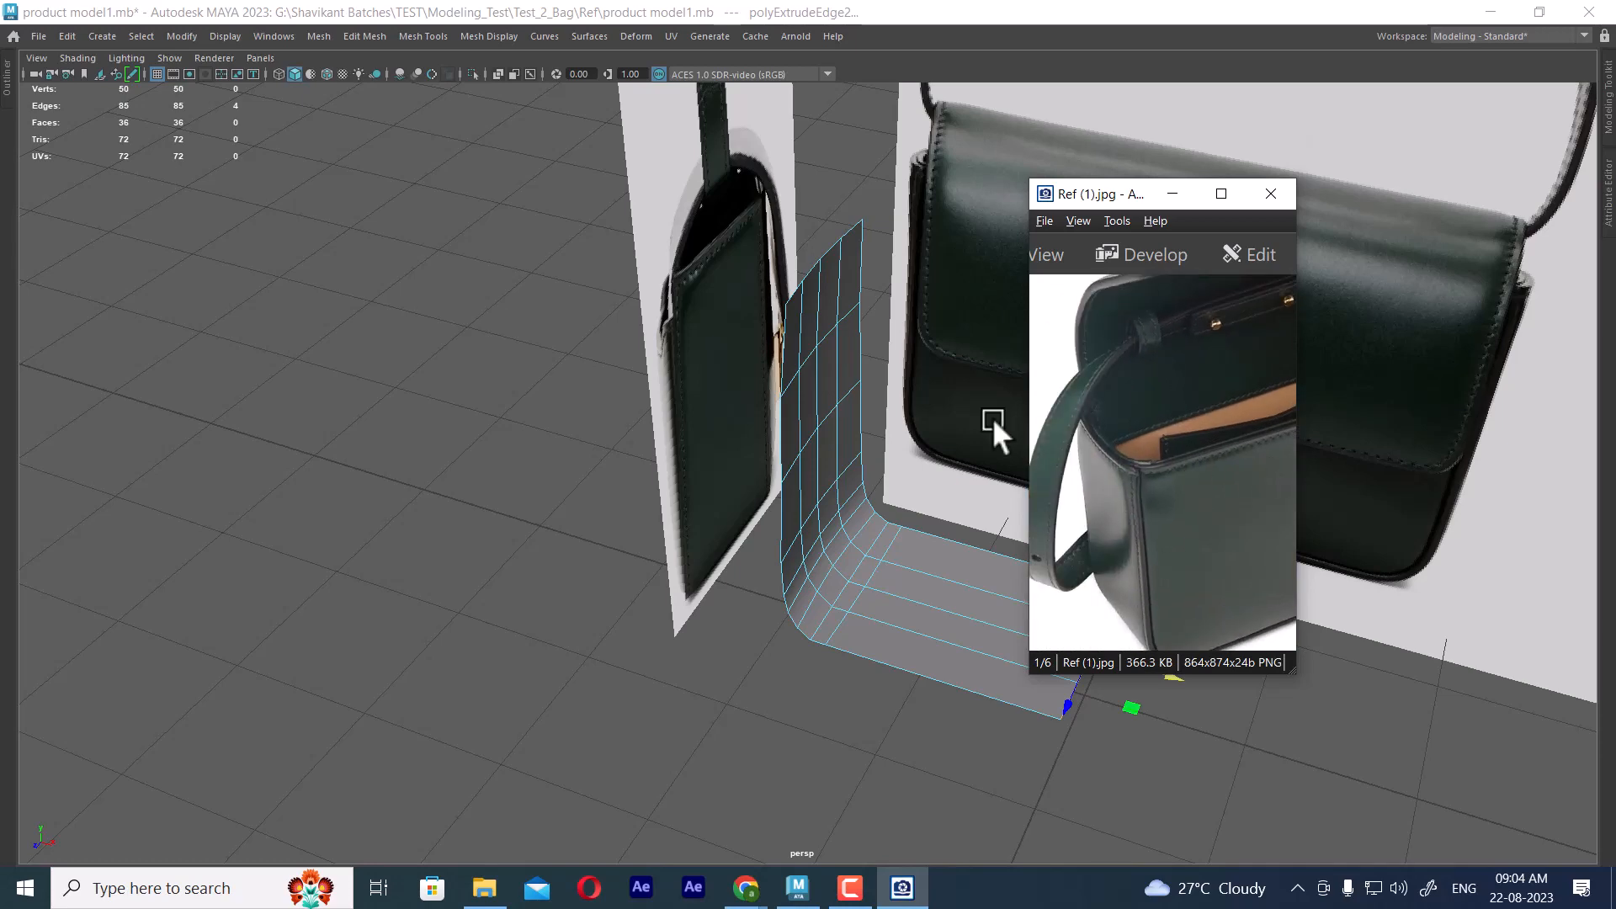
drag(1153, 500, 1165, 492)
Select the whole side-and-base panel and hide all unselected items, including the reference planes
alt+drag(825, 354, 714, 391)
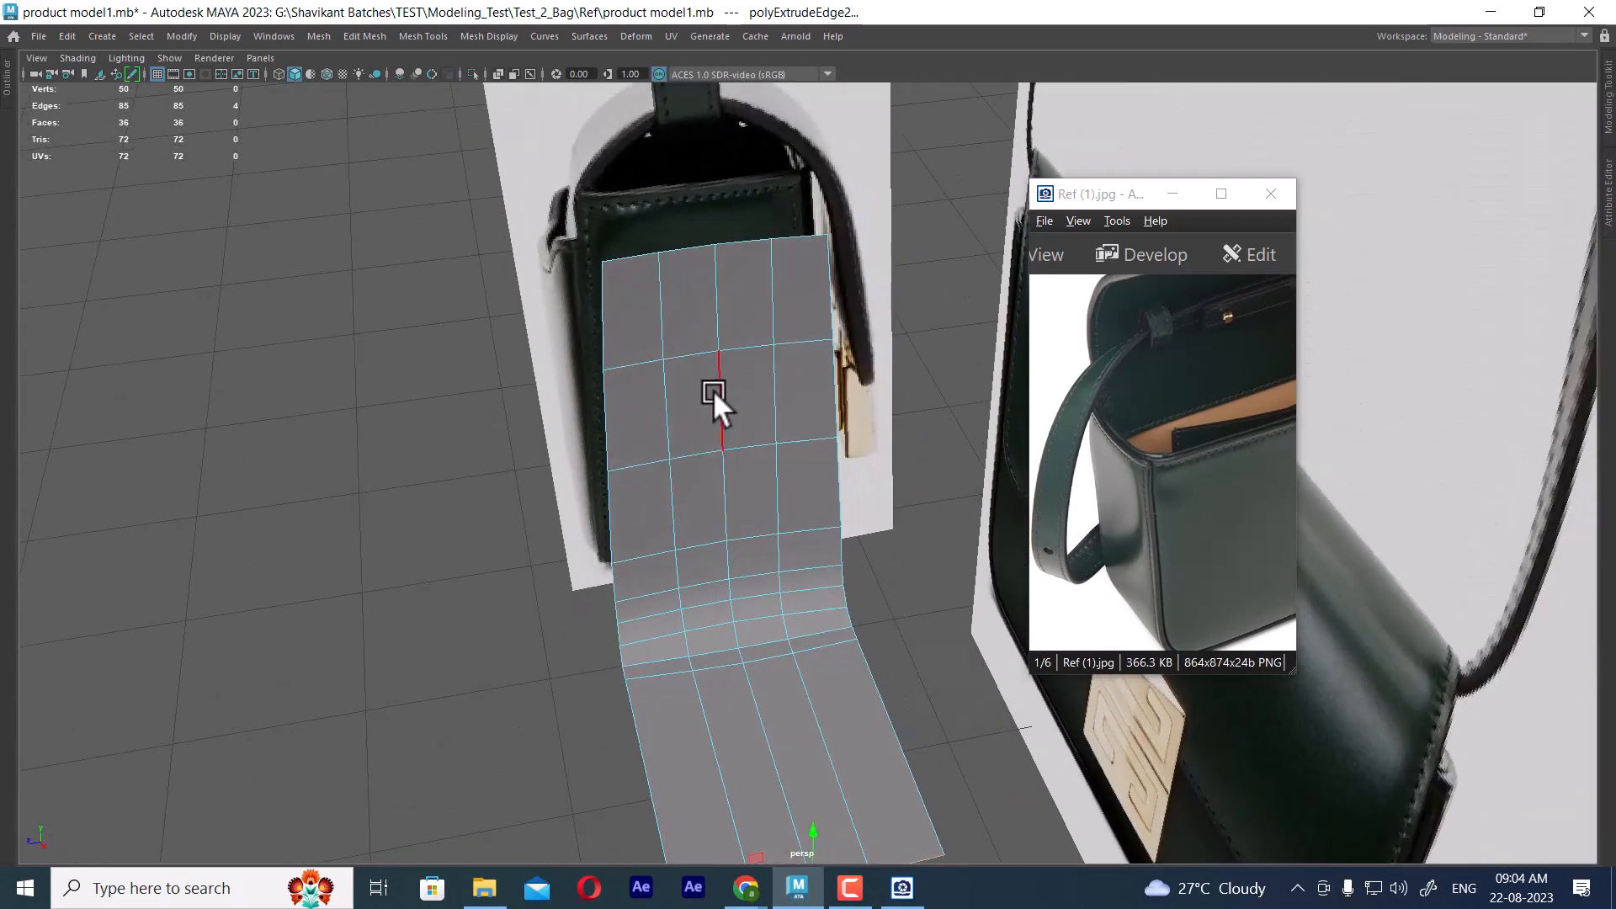
right_drag(714, 393, 714, 436)
double_click(685, 416)
shift+right_drag(701, 376, 875, 403)
alt+drag(785, 634, 903, 643)
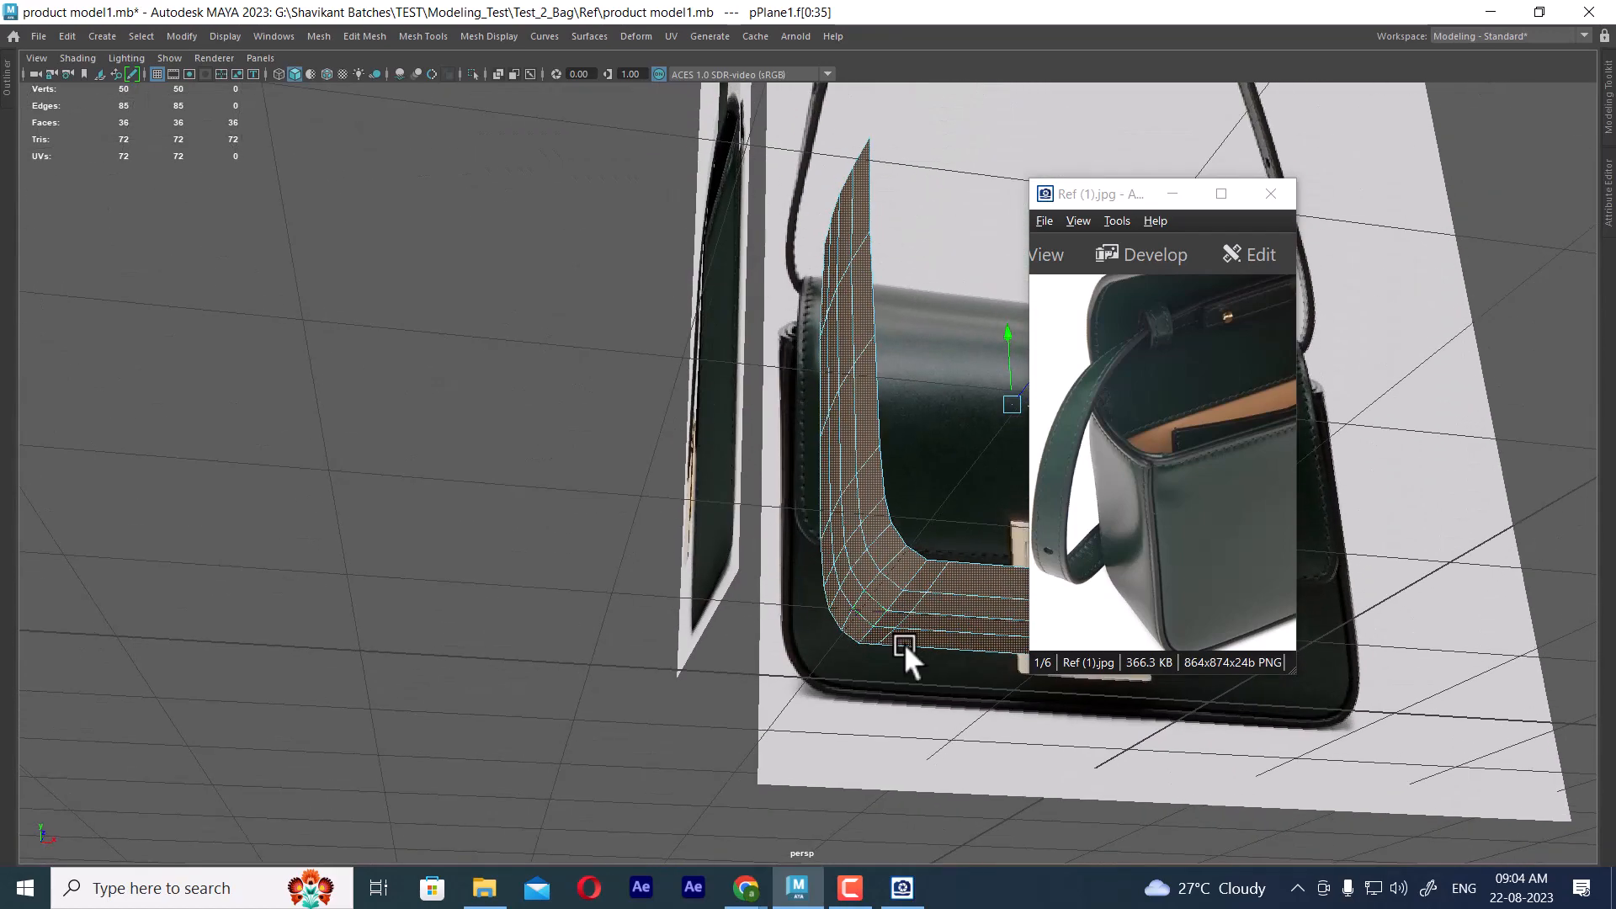
click(837, 683)
alt+drag(836, 683, 866, 484)
right_drag(865, 387, 844, 398)
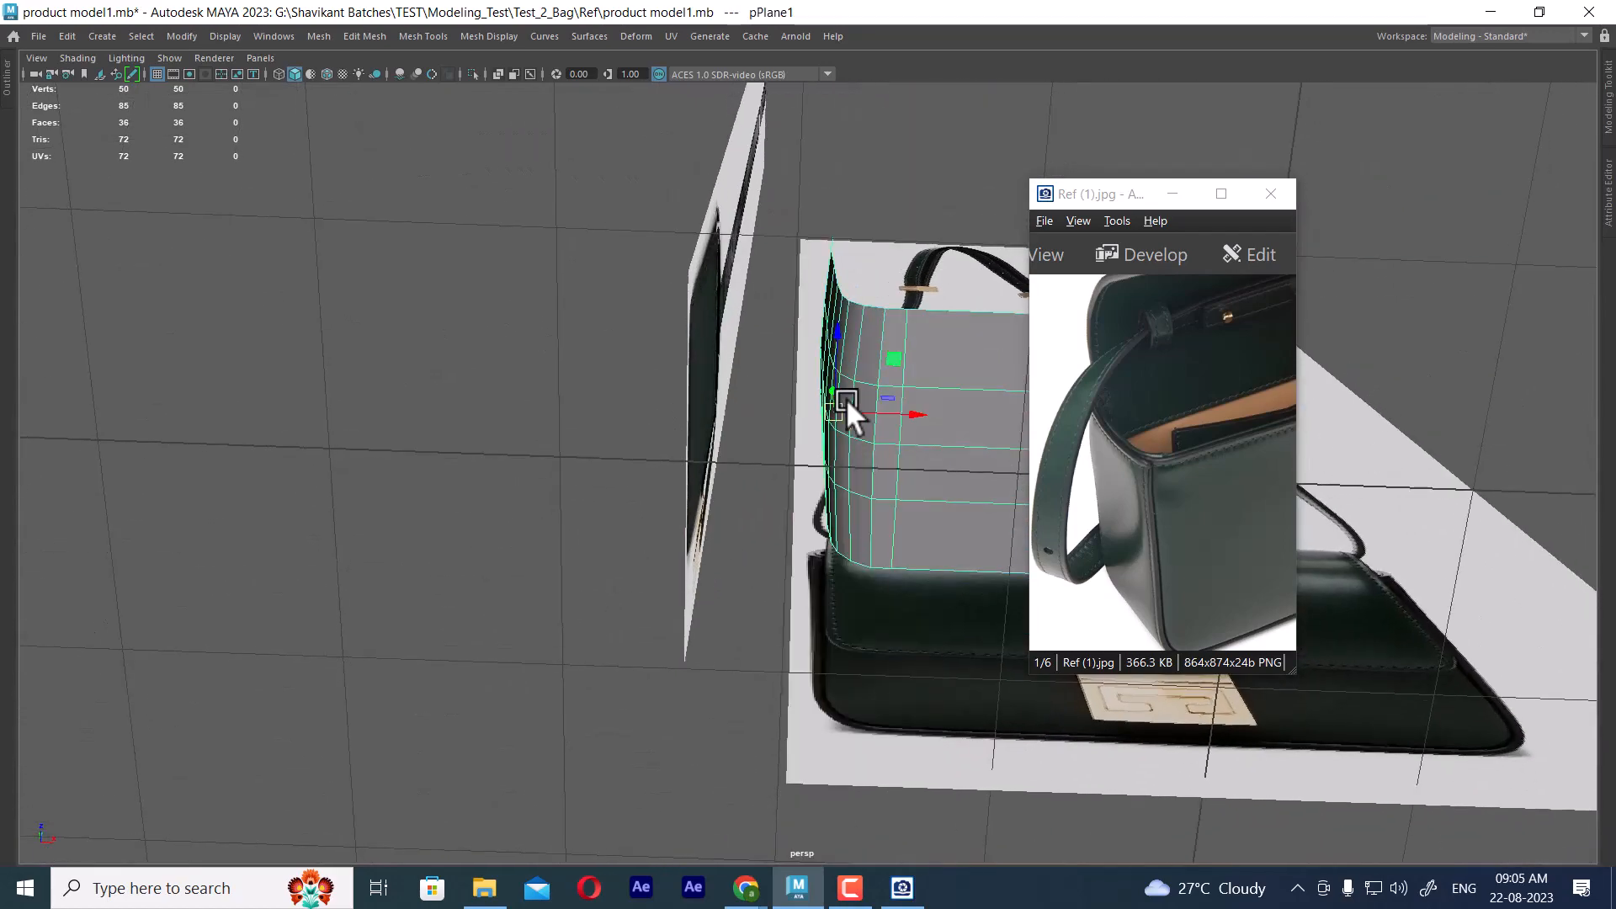
key(alt+h)
Examine the isolated panel's curvature and edge flow around the bottom corner from several angles
alt+drag(845, 400, 678, 406)
shift+right_drag(670, 387, 895, 441)
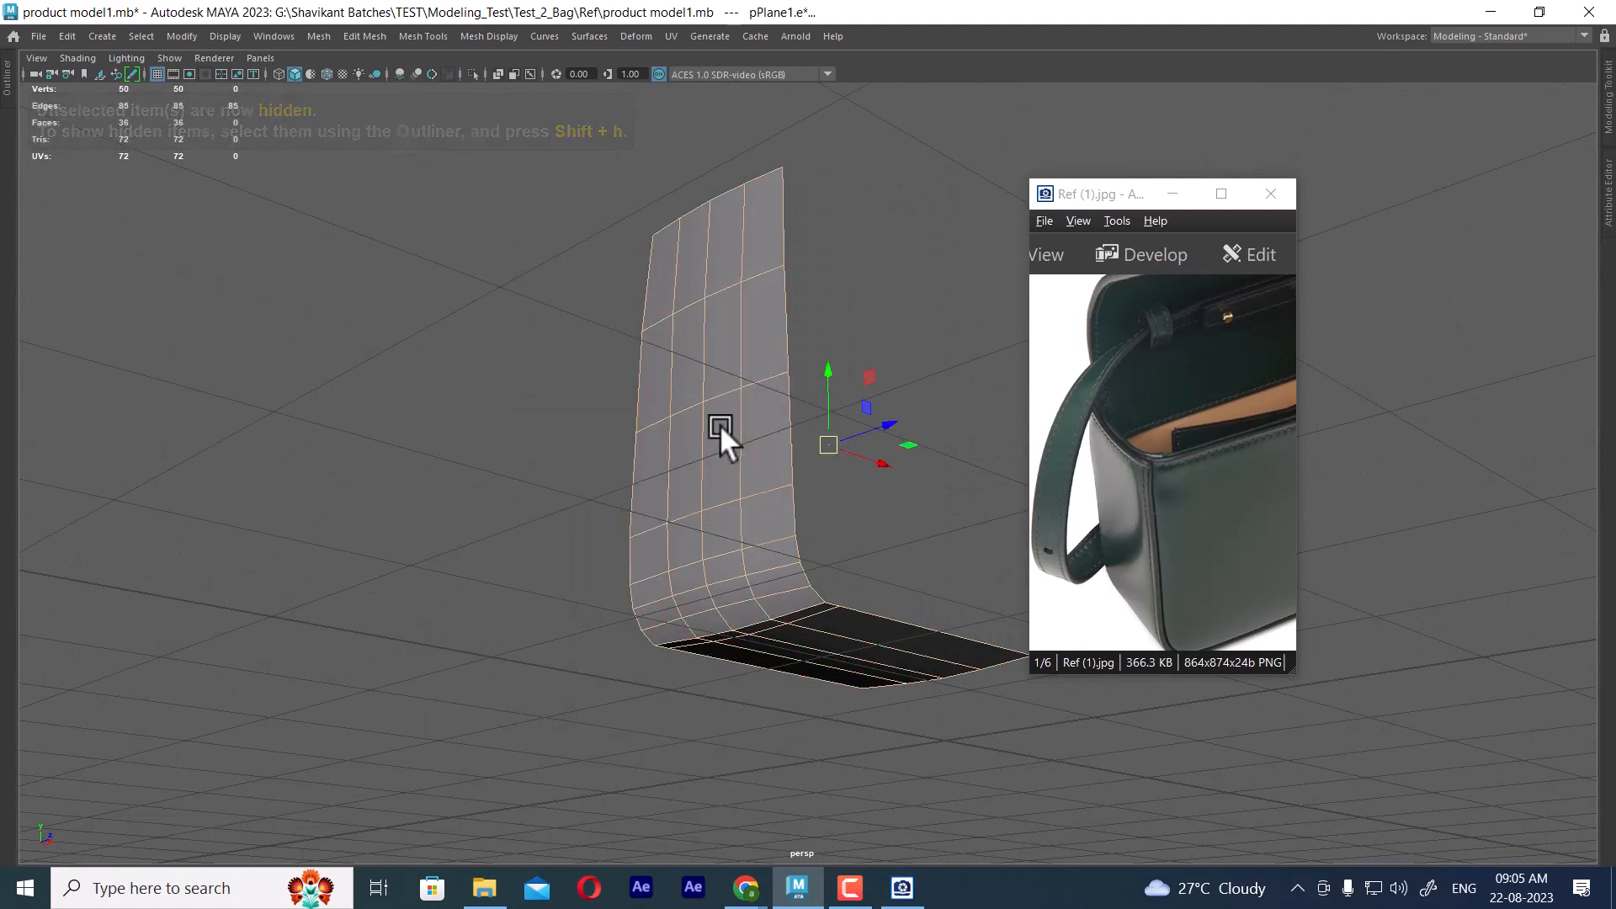
click(926, 234)
alt+drag(924, 244, 840, 483)
click(764, 497)
alt+drag(762, 623, 759, 557)
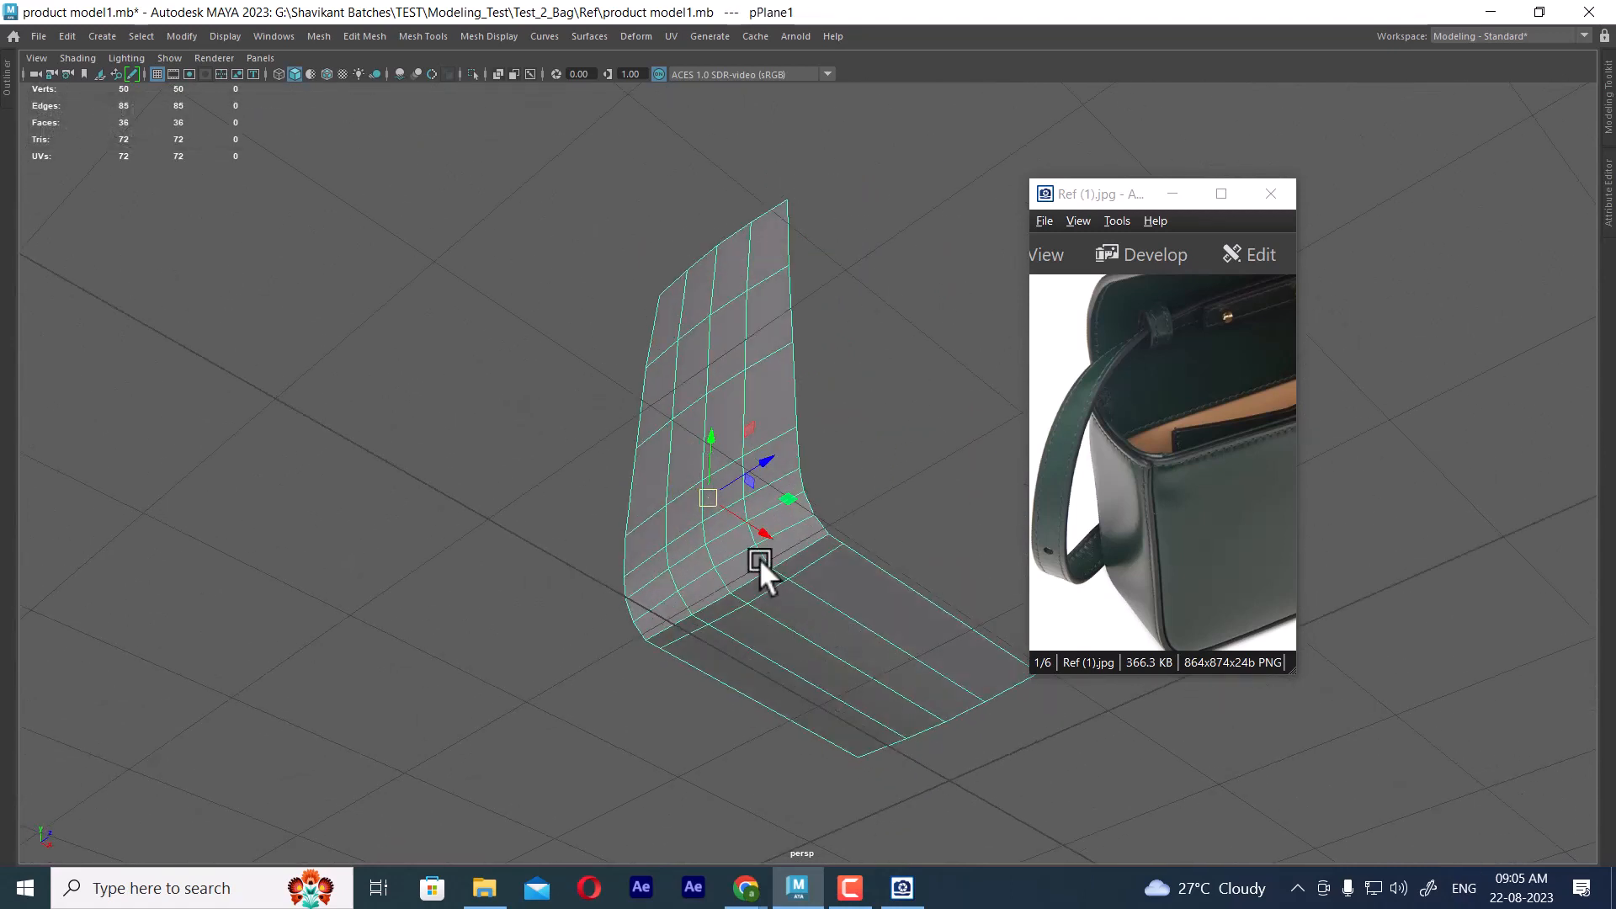
shift+right_drag(701, 402, 934, 397)
click(929, 441)
alt+drag(934, 471, 786, 666)
click(847, 614)
alt+drag(846, 615, 786, 612)
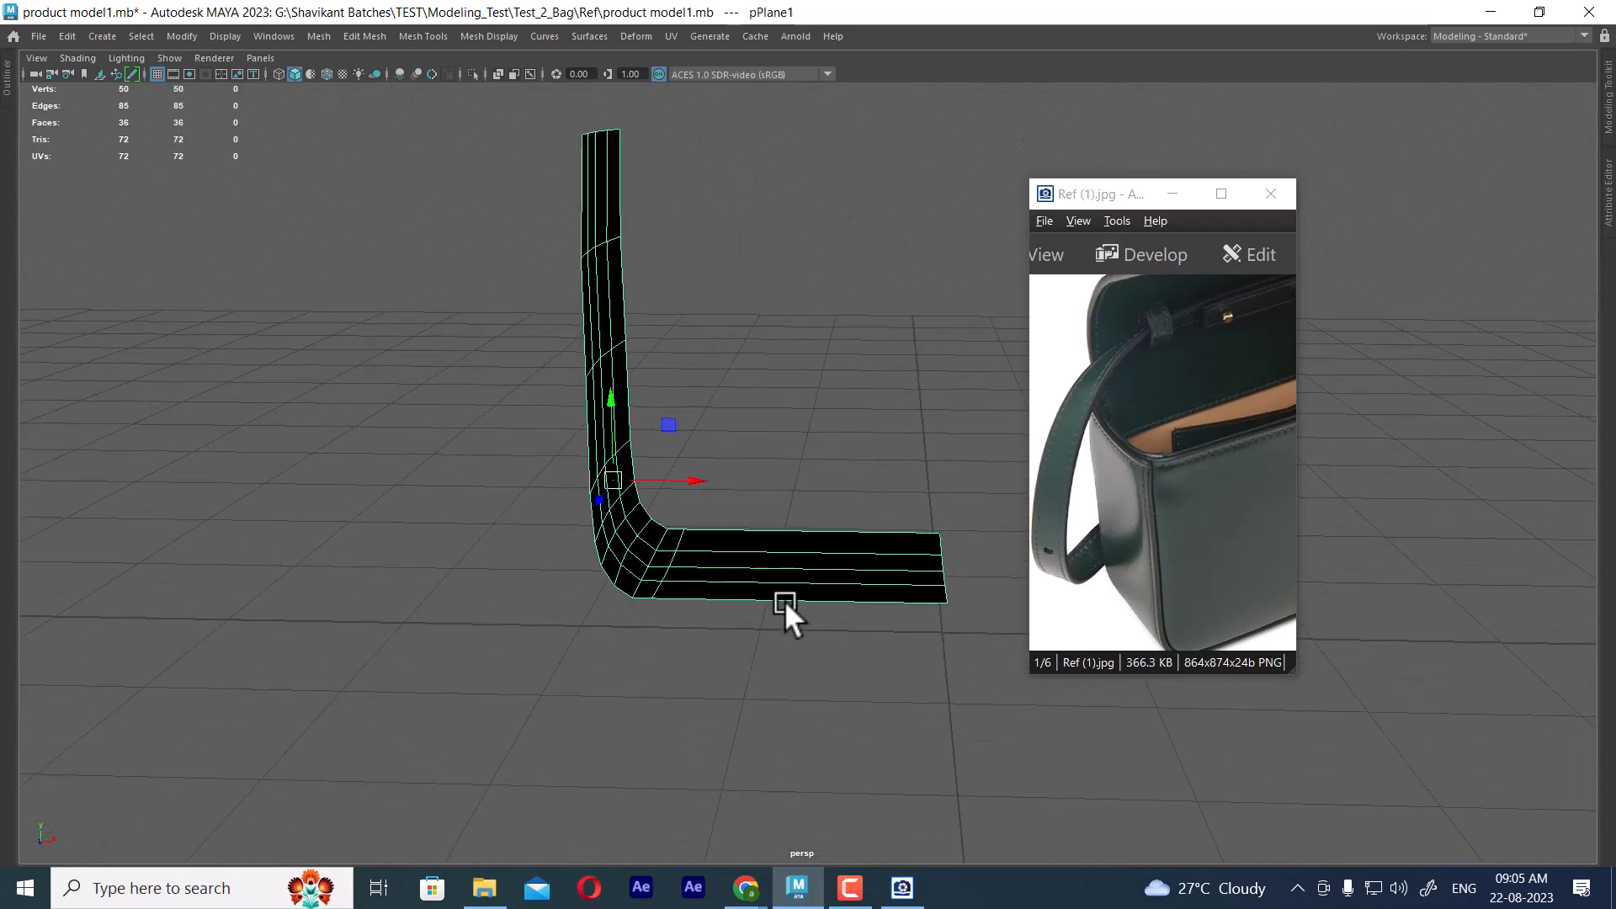
In the front view, lower the vertex rows of the panel's base section towards the bag's bottom edge
key(space)
drag(1139, 197, 876, 122)
alt+right_drag(1262, 614, 1249, 751)
alt+middle_drag(1218, 695, 1260, 695)
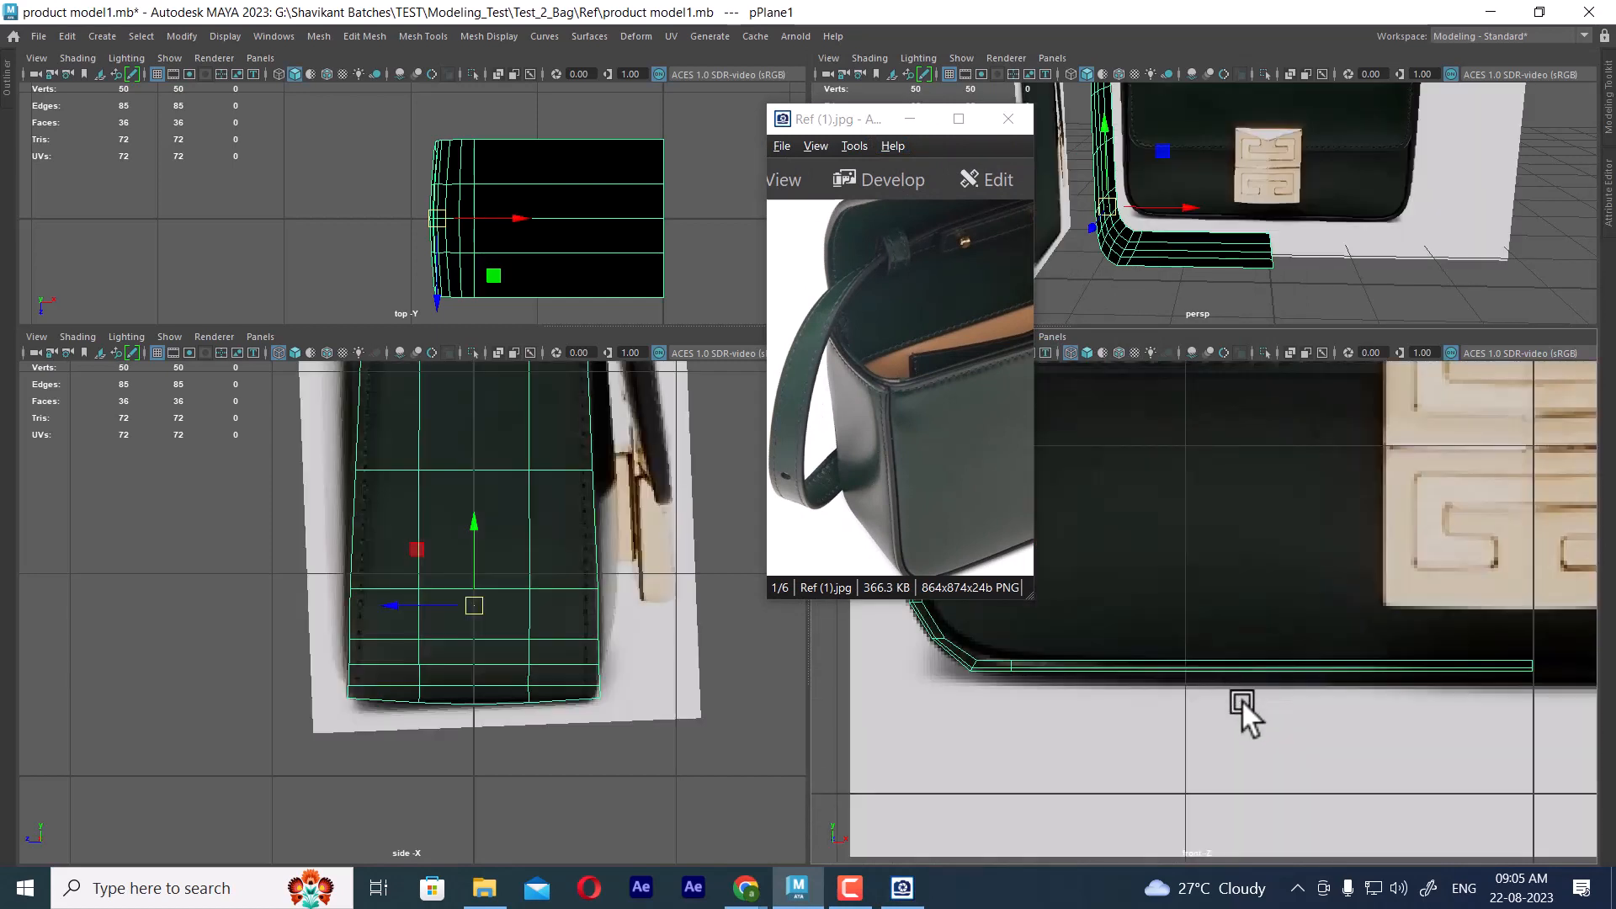
alt+middle_drag(1240, 702, 1209, 685)
alt+right_drag(1208, 685, 1237, 697)
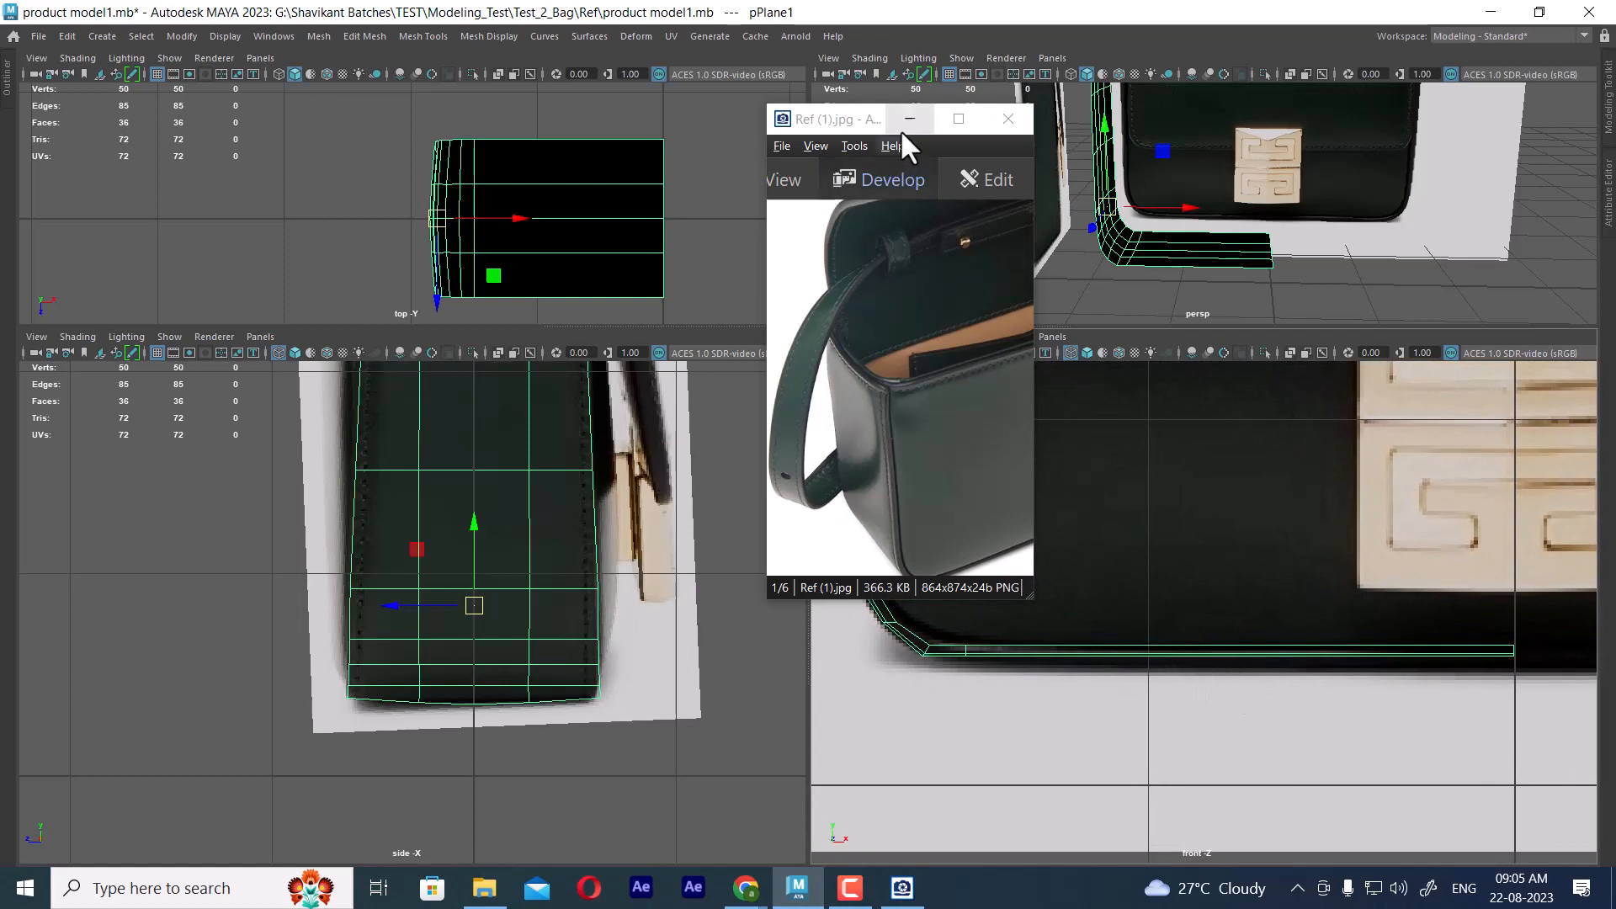
drag(901, 126, 688, 106)
right_drag(1086, 425, 995, 399)
drag(964, 619, 1502, 749)
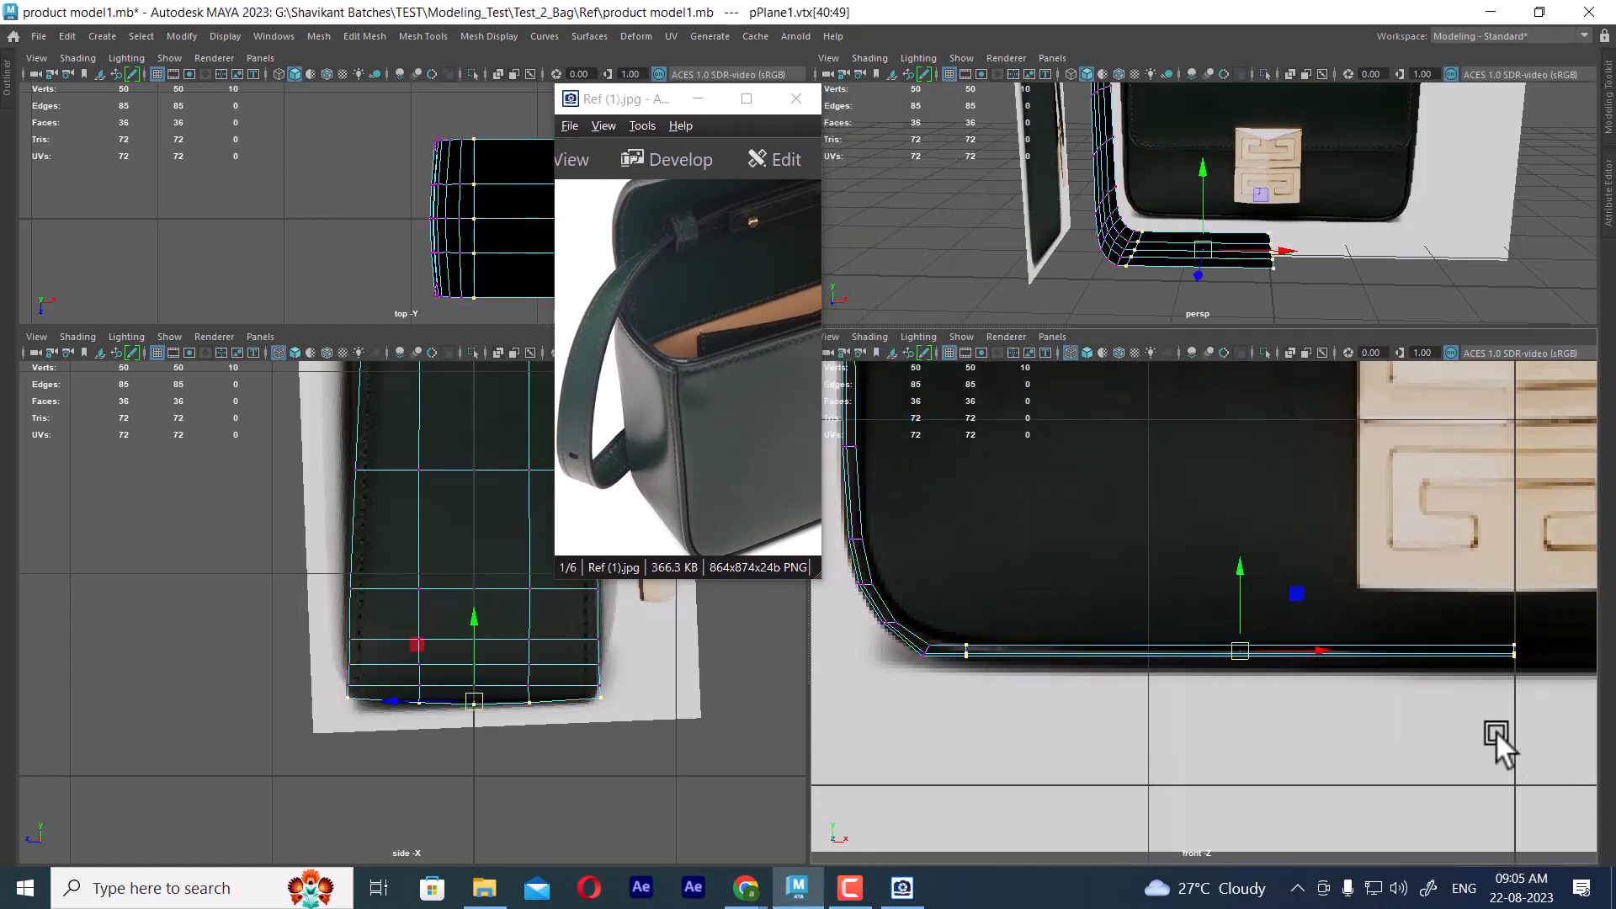
middle_drag(1234, 569, 1233, 576)
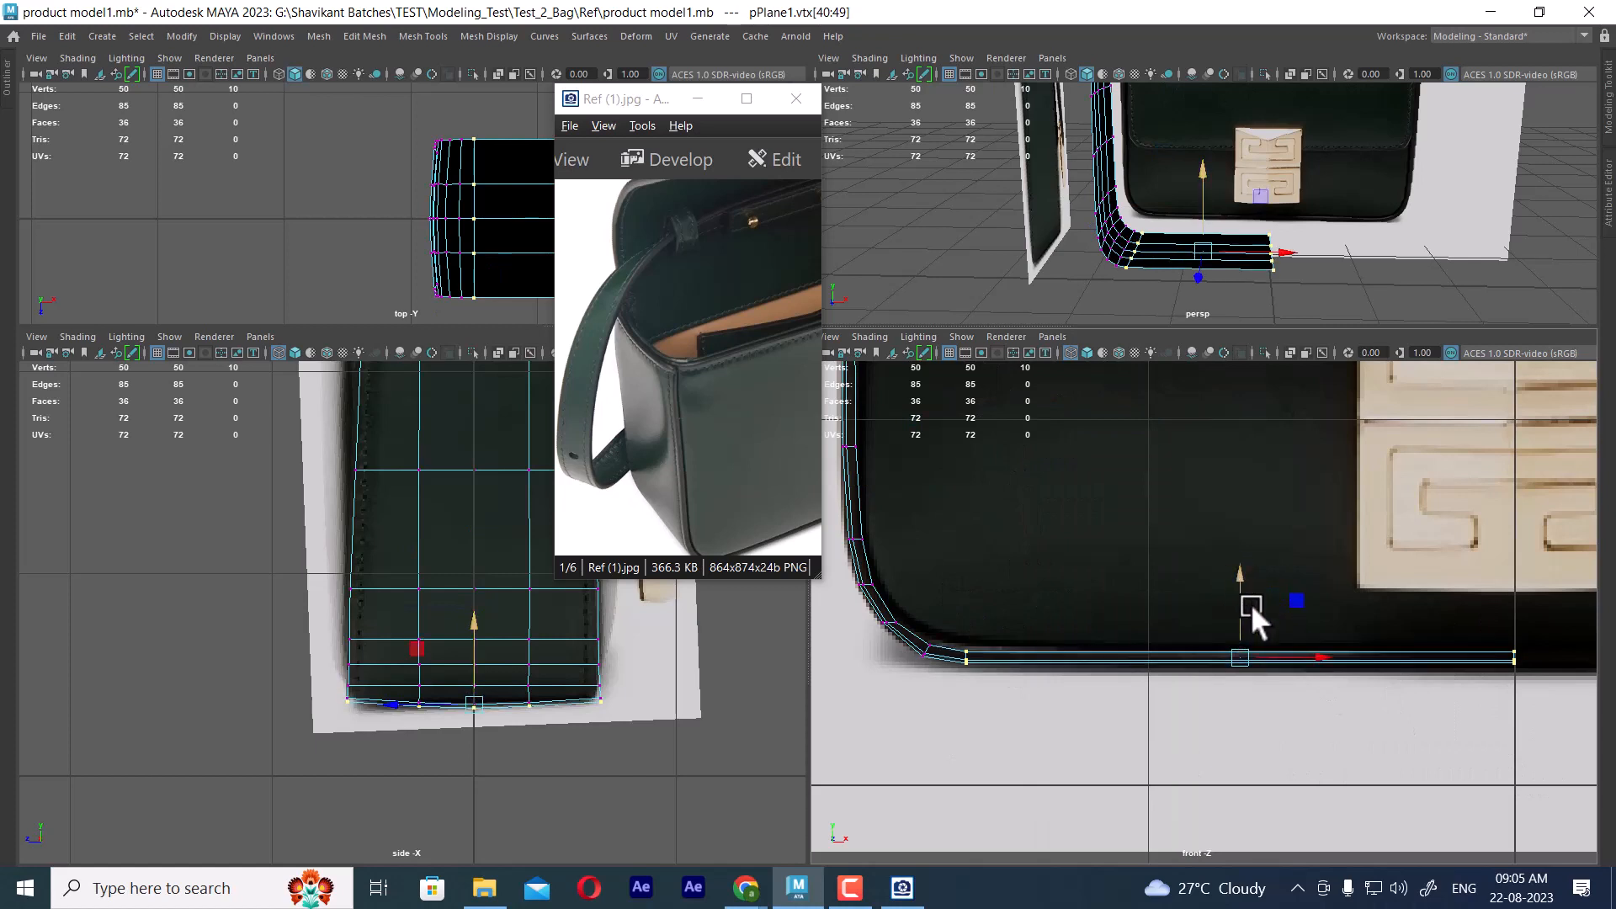
Lower the base's end vertex row at the vertical centre line slightly in the front view
right_click(1161, 659)
right_drag(1161, 660, 1142, 297)
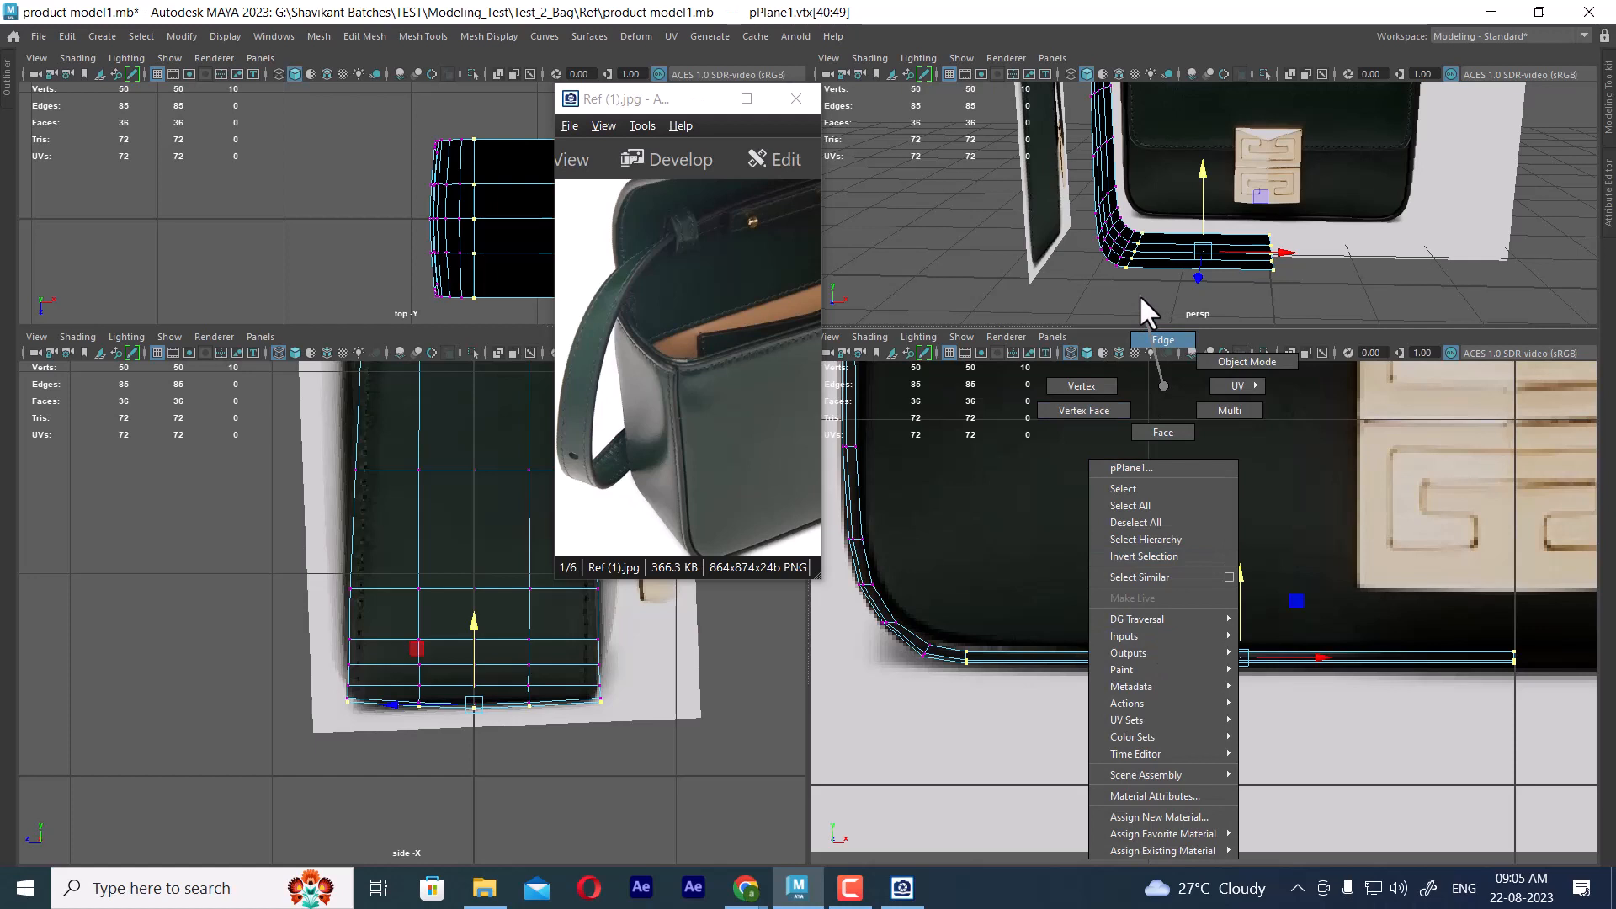
right_drag(1138, 294, 1073, 374)
drag(1492, 624, 1552, 742)
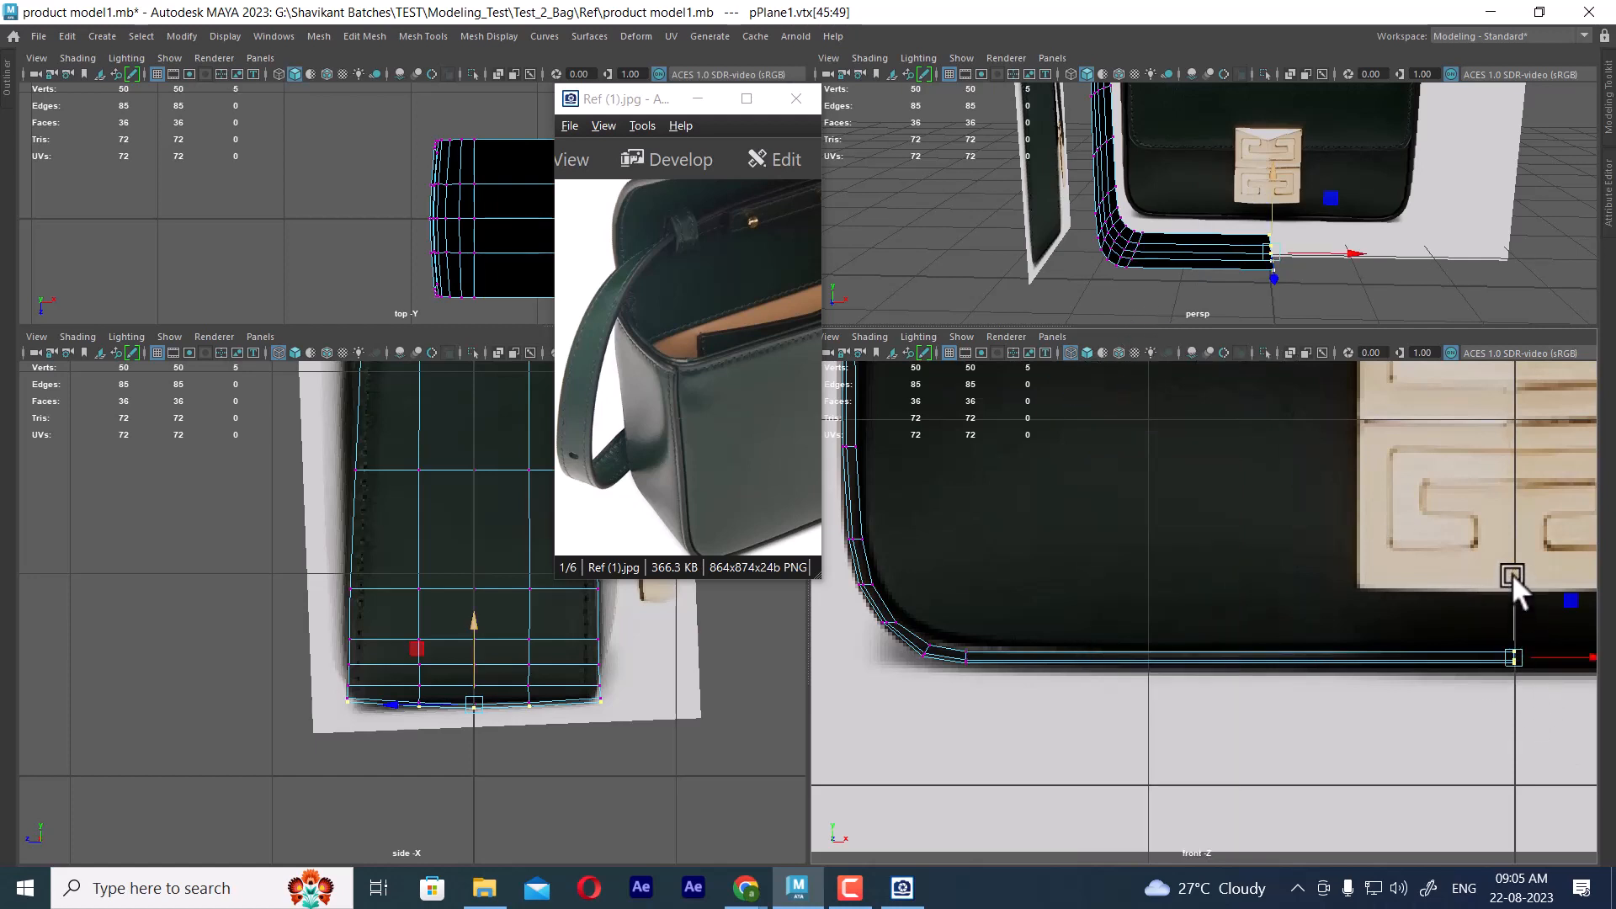
drag(1512, 576, 1509, 578)
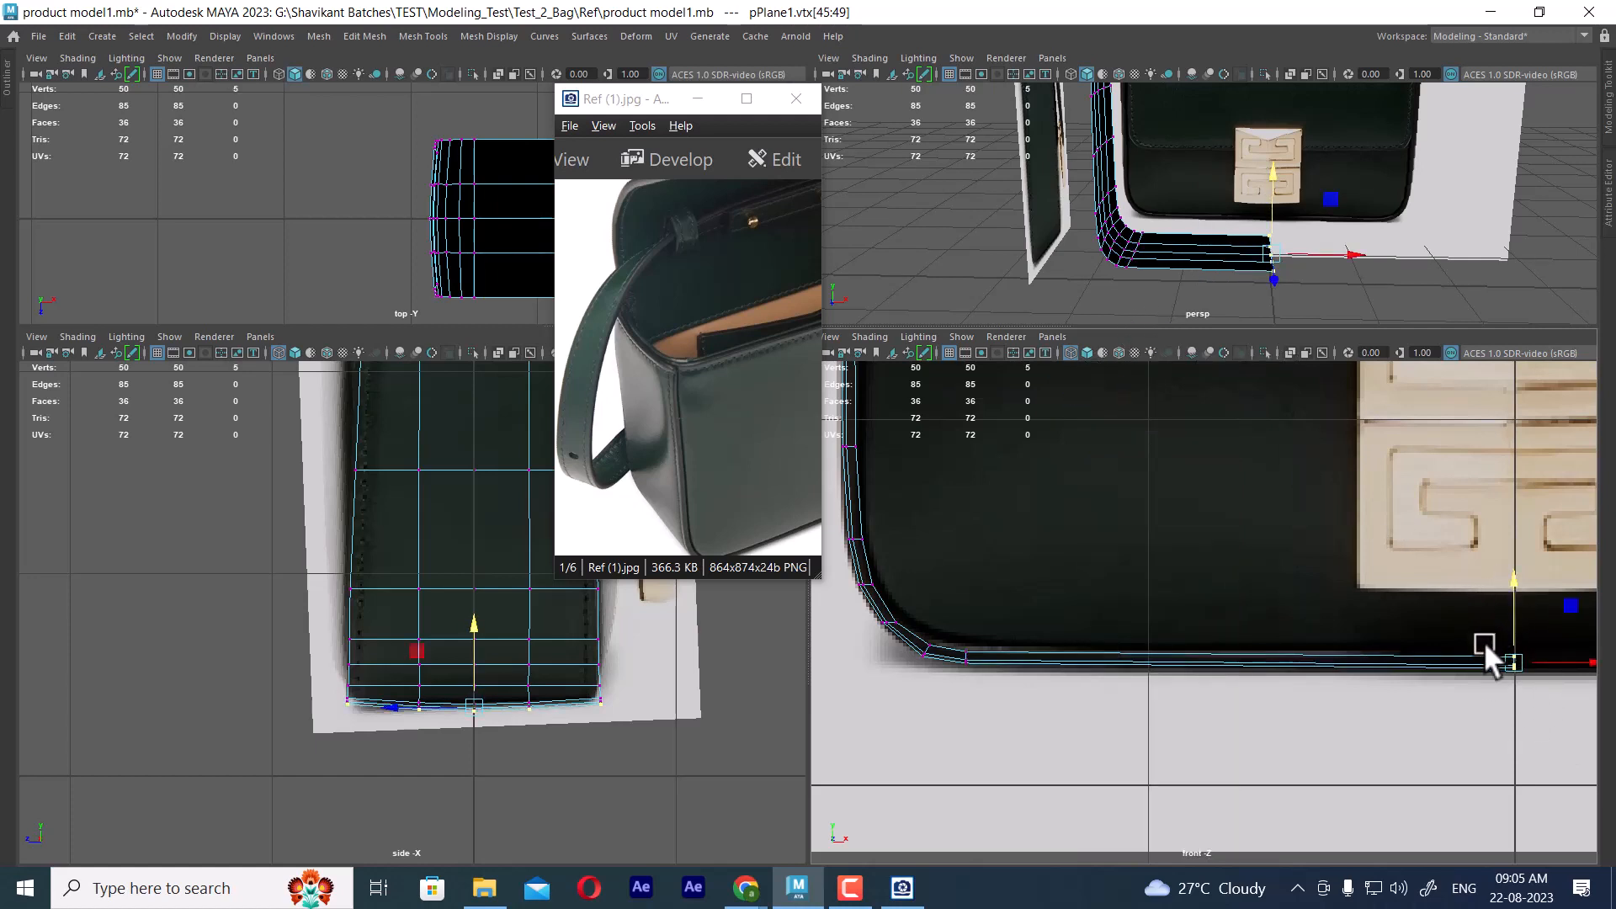
Insert an edge loop midway along the base section and lower it slightly to follow the bag's bottom edge
right_drag(1174, 244, 1172, 186)
click(1204, 253)
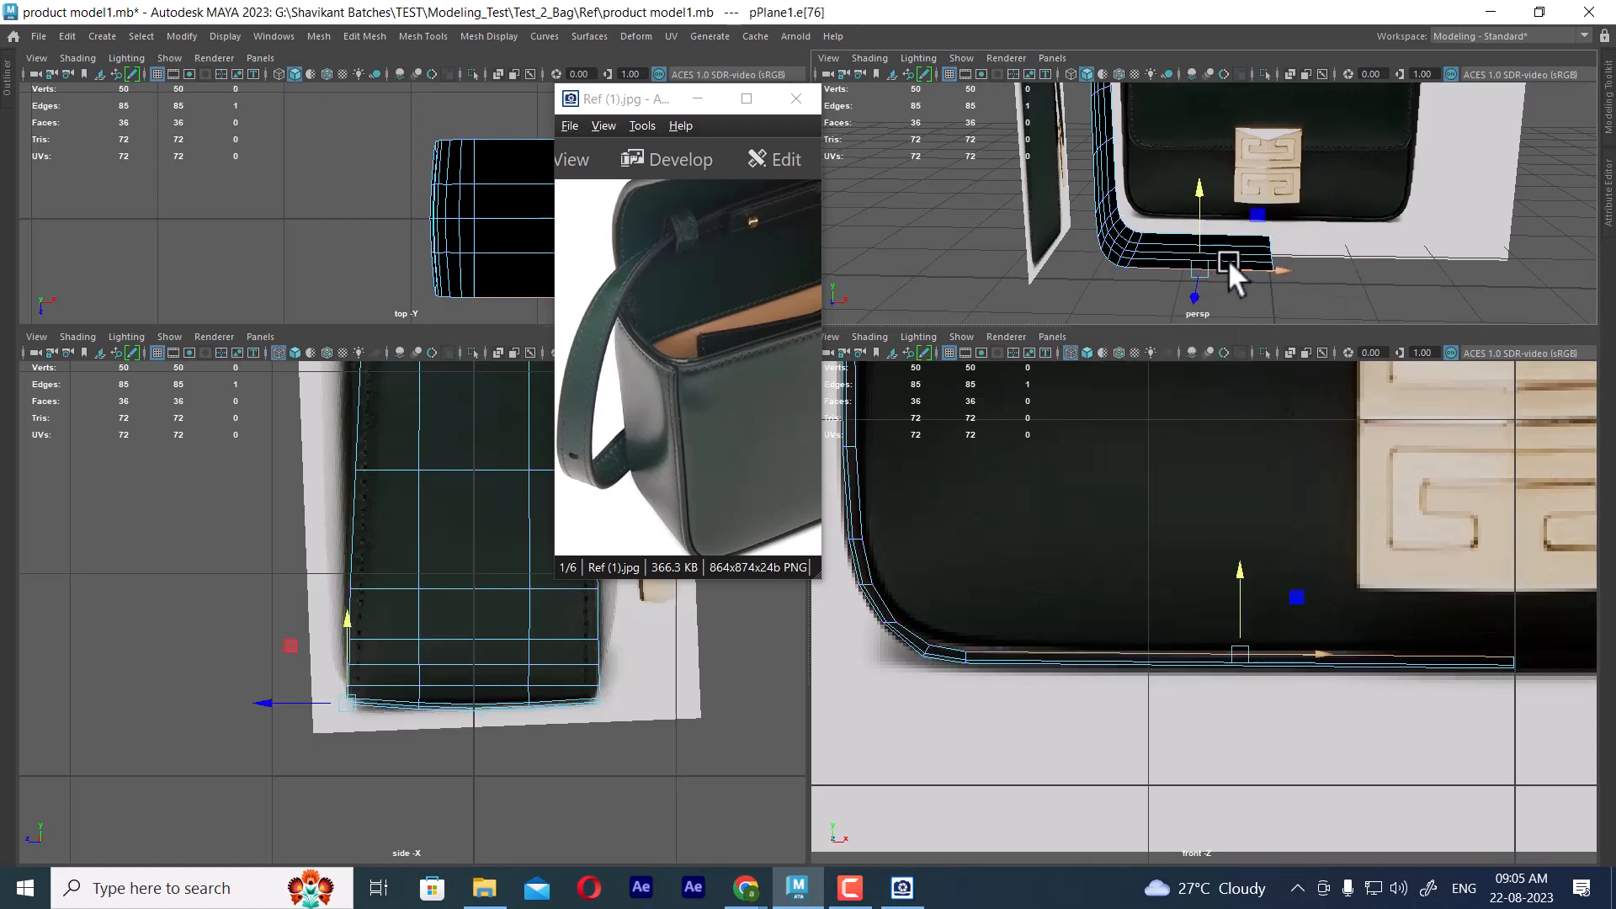
ctrl+right_click(1279, 244)
ctrl+right_drag(1279, 244, 1251, 300)
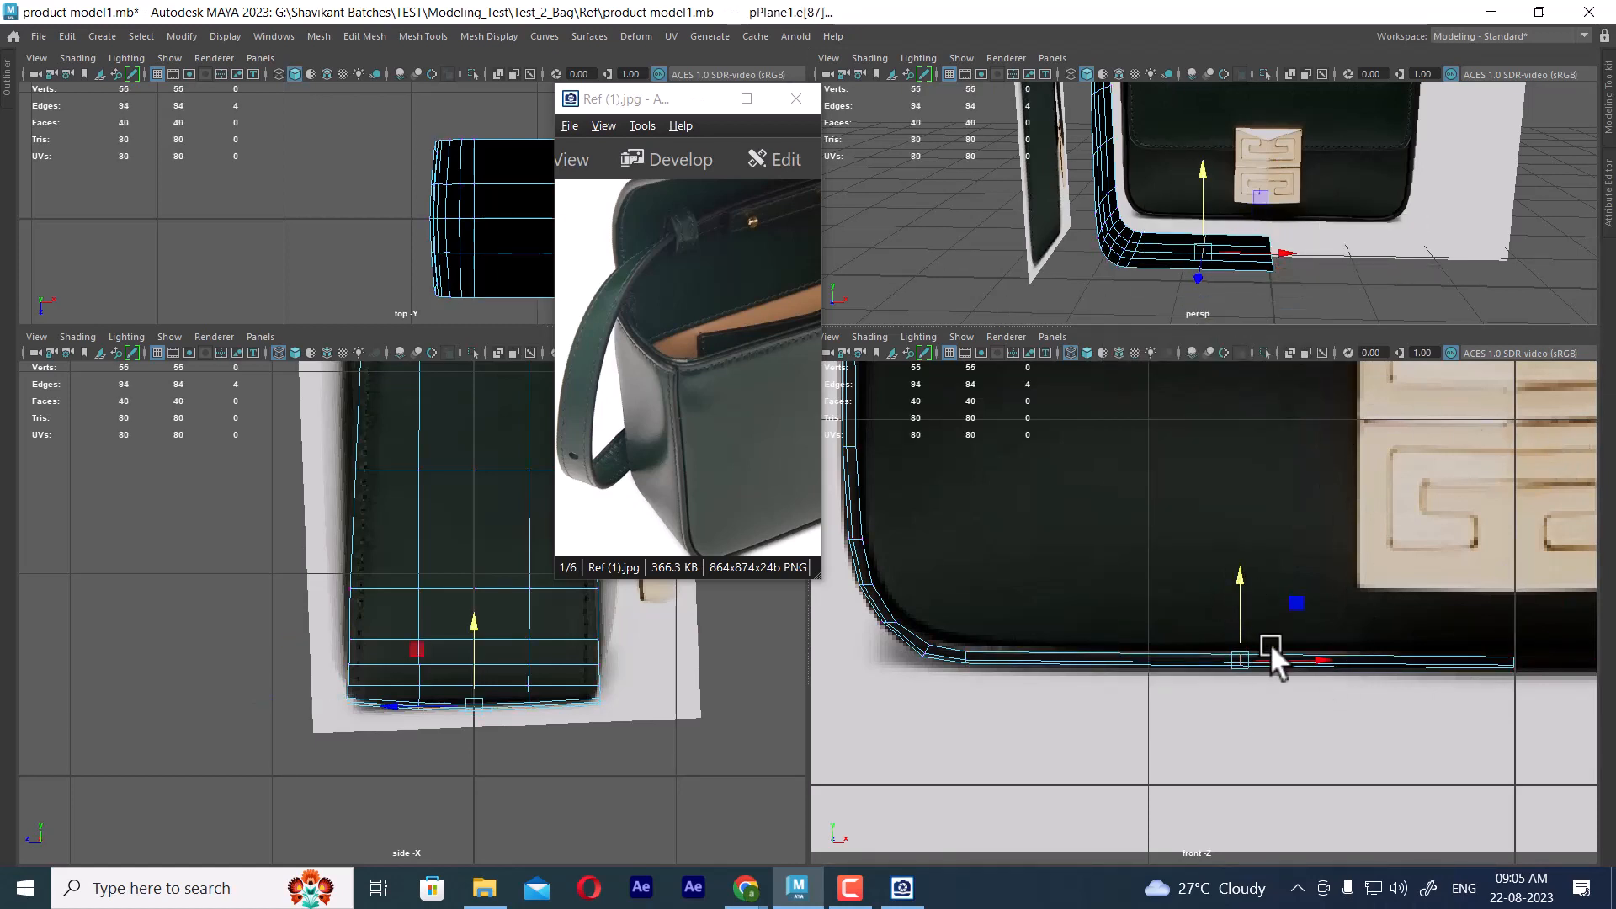
scroll(1286, 681, up, 2)
key(space)
alt+middle_drag(1148, 632, 1183, 663)
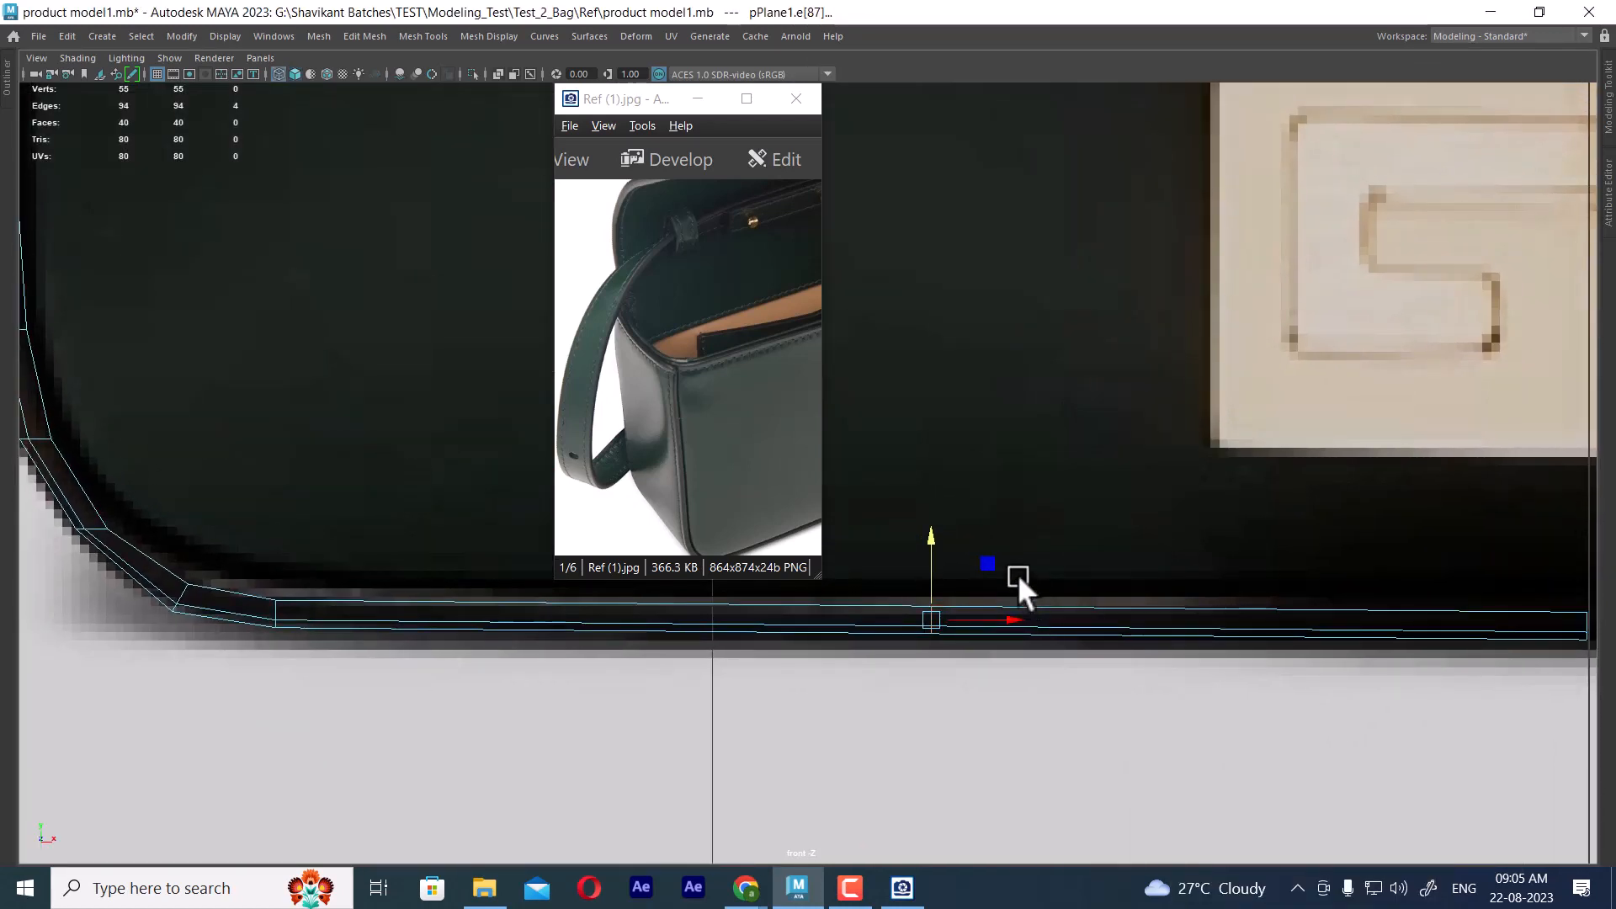
drag(927, 536, 926, 538)
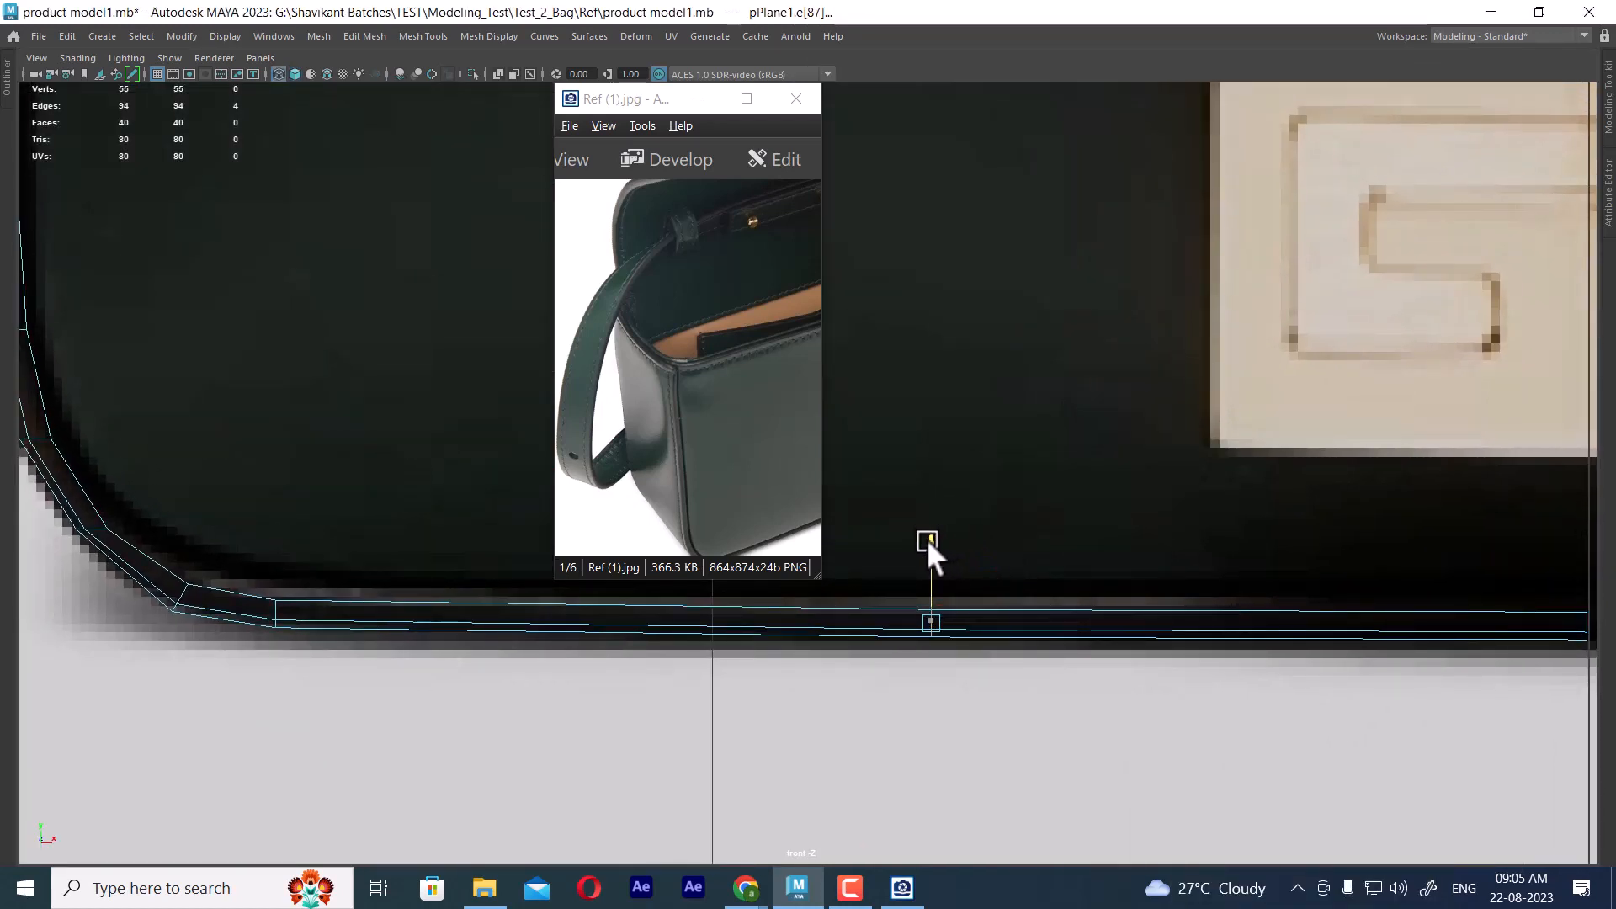
Lower the centre-line vertex row a little further so the base meets the bag's bottom contour
alt+middle_drag(1298, 649, 1143, 649)
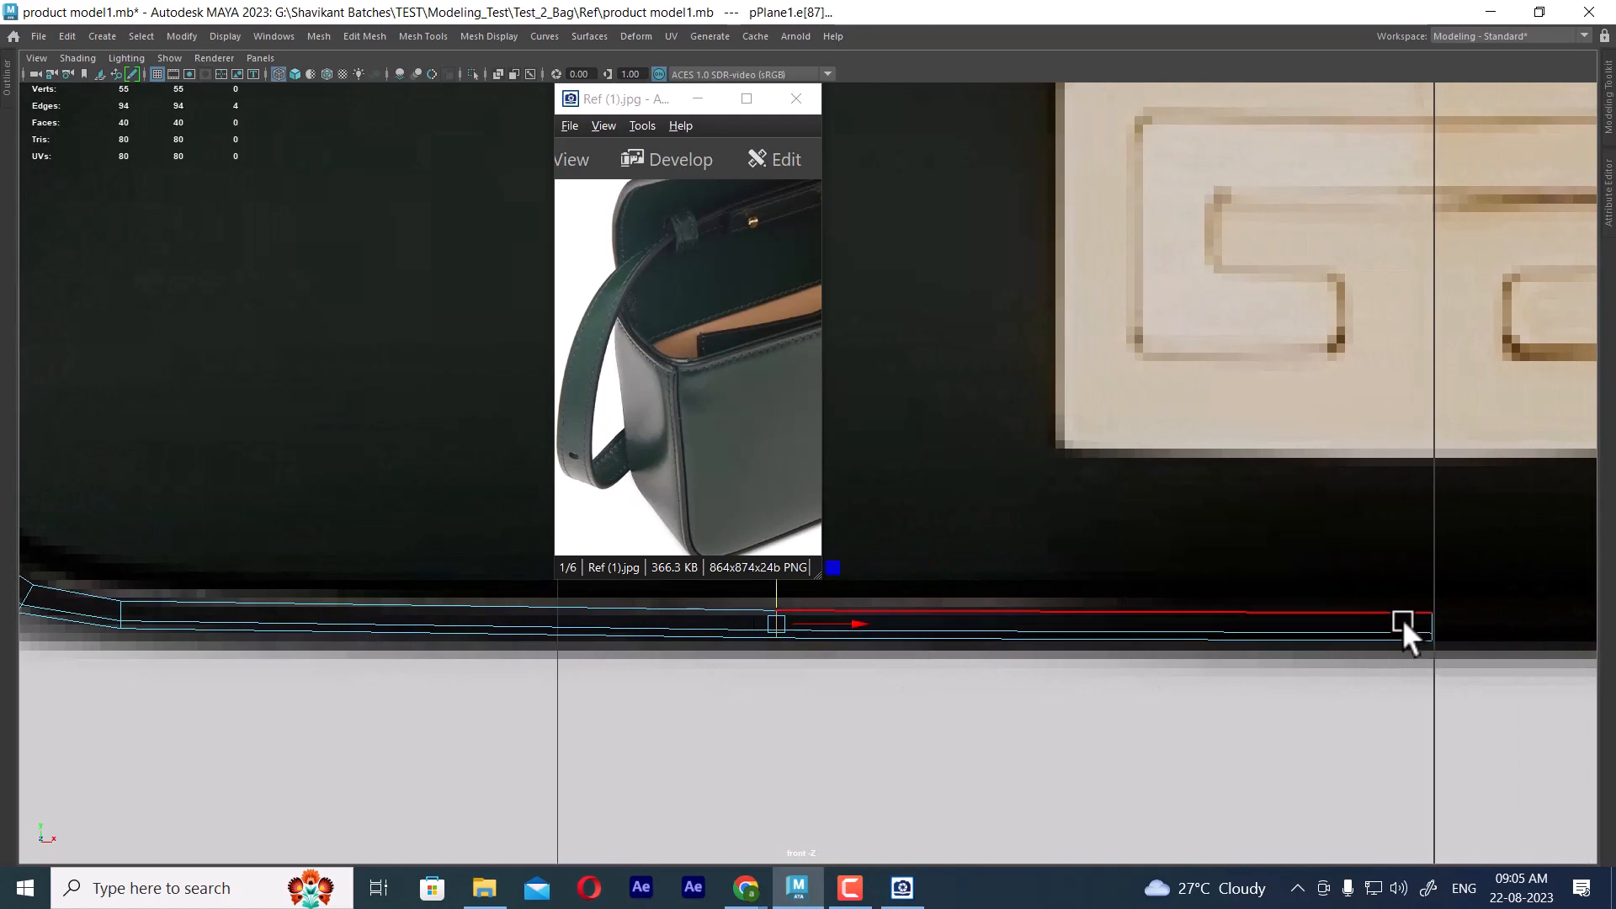
right_drag(1404, 618, 1235, 375)
drag(1382, 550, 1463, 673)
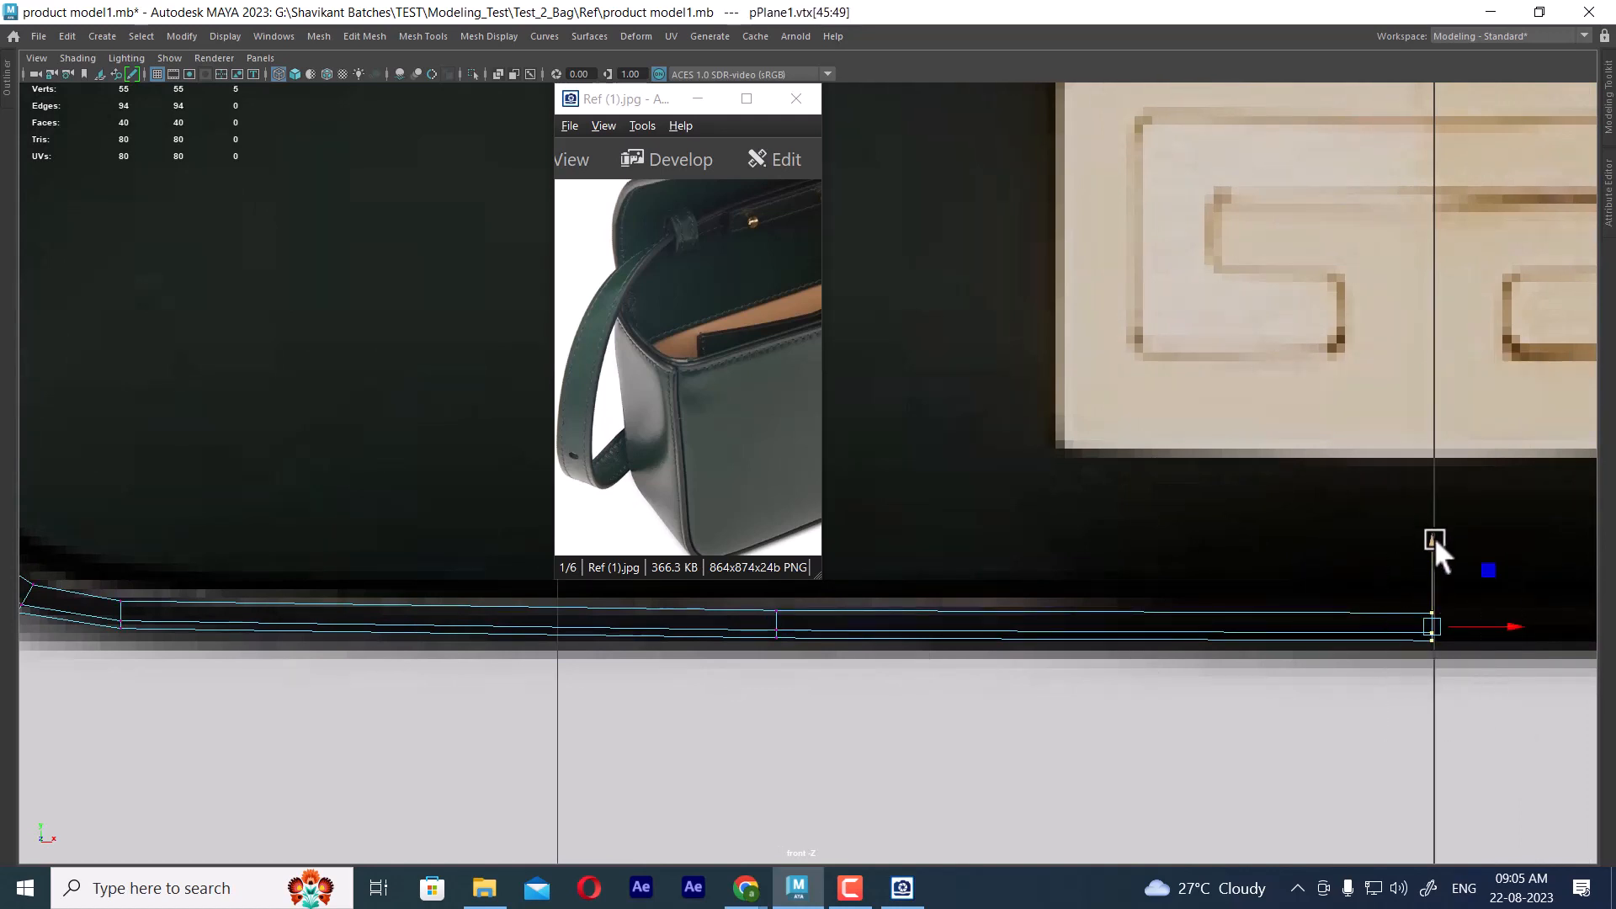
drag(1434, 537, 1430, 547)
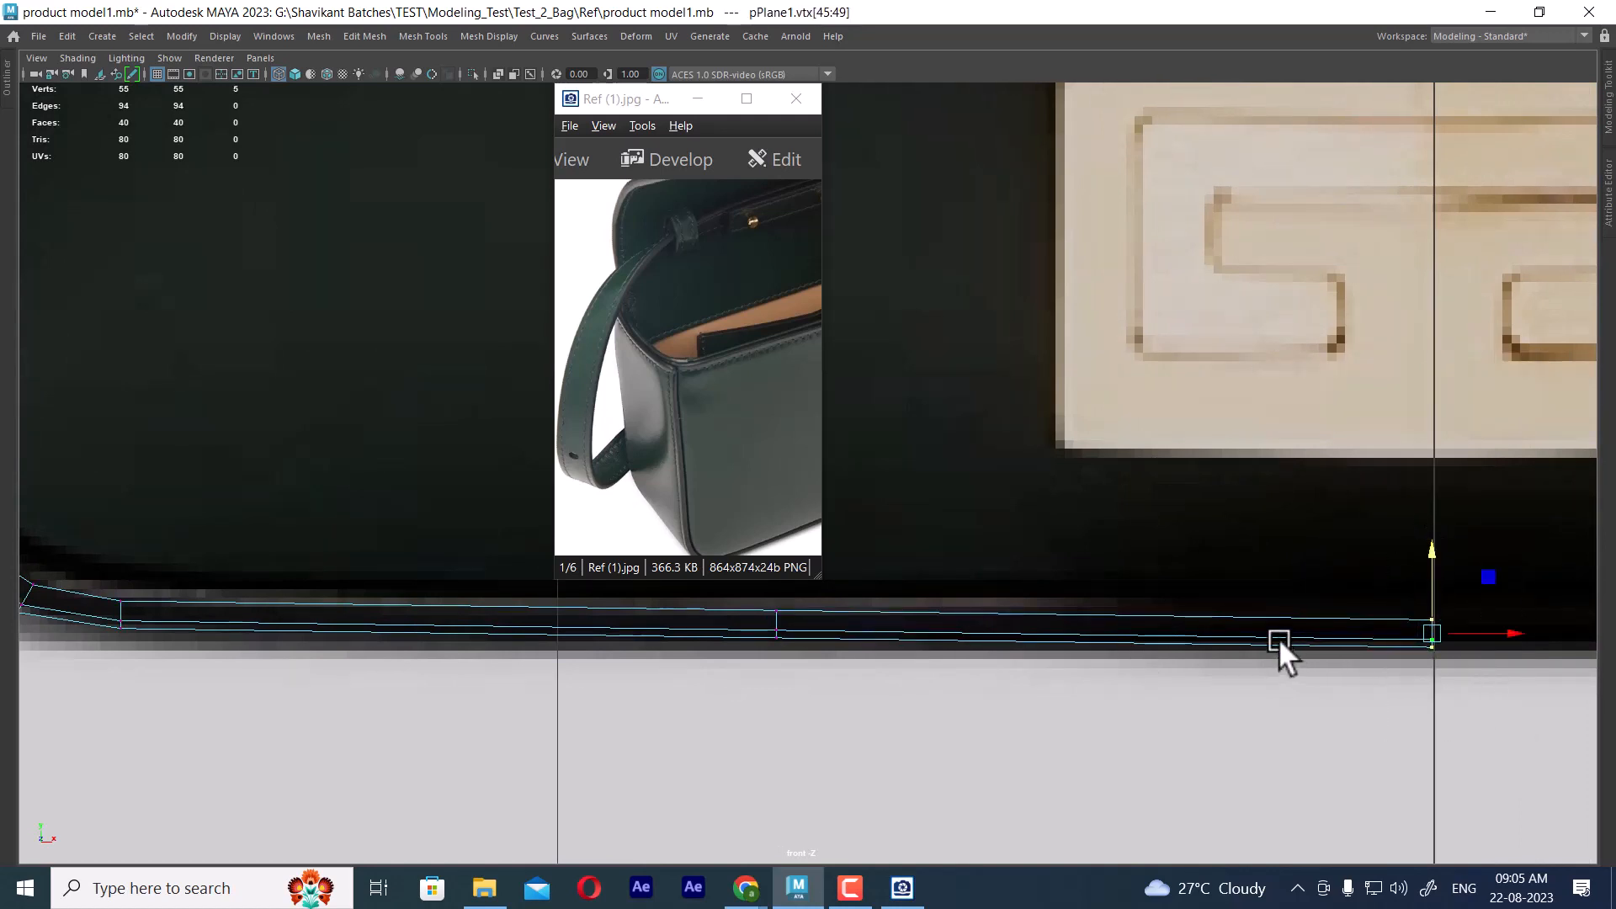
scroll(1230, 634, down, 6)
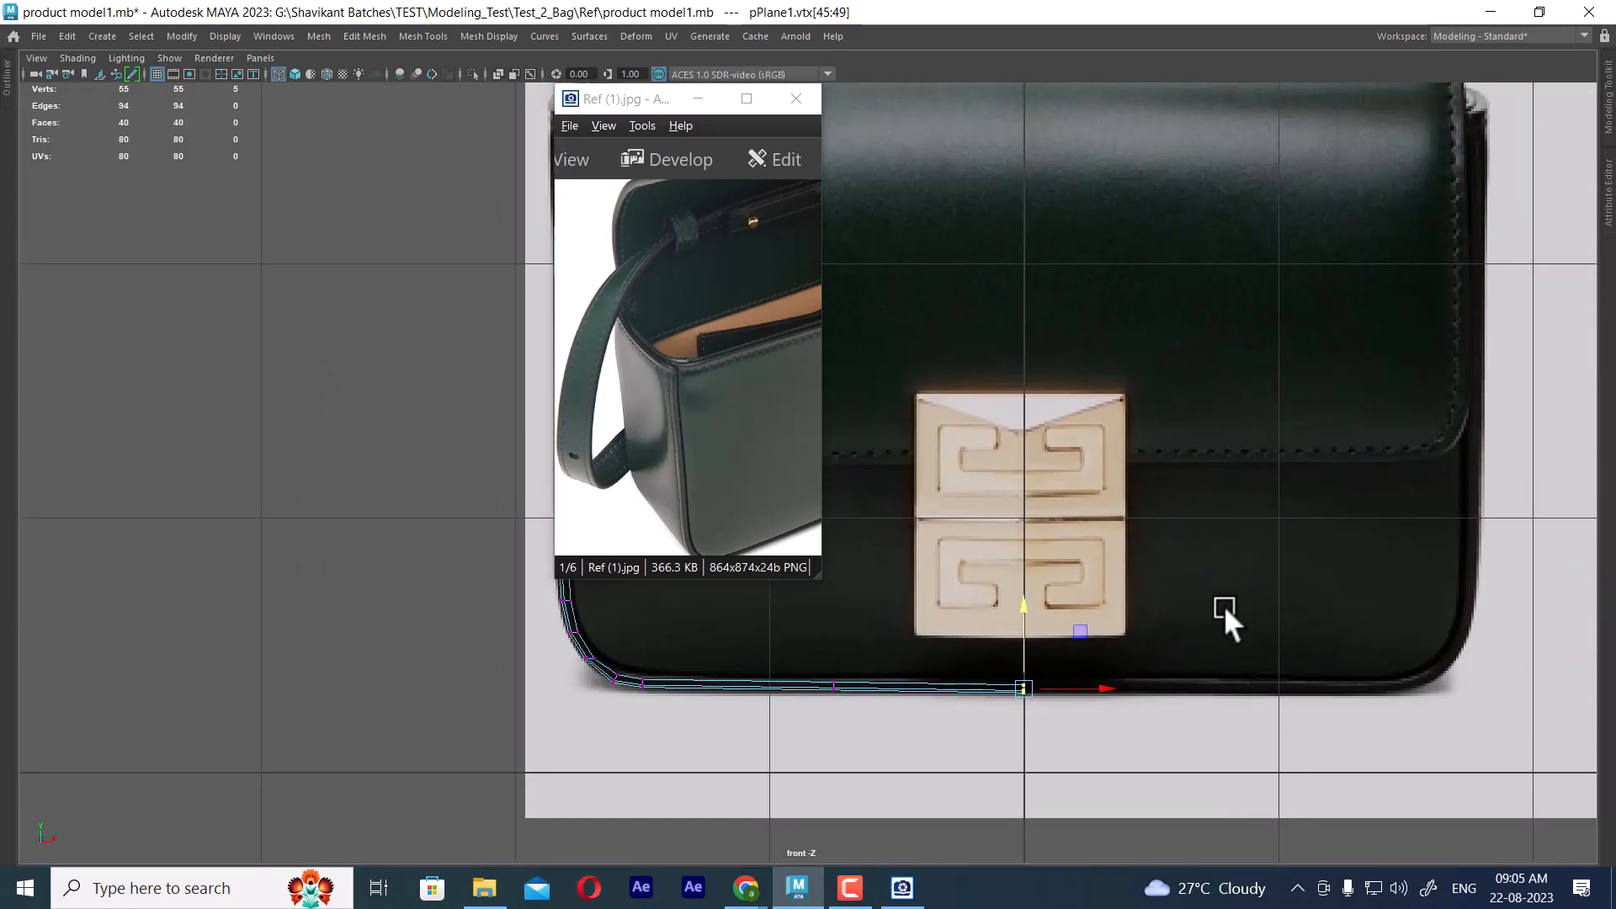
Switch to the perspective view and select the panel as a whole in object mode
key(space)
key(space)
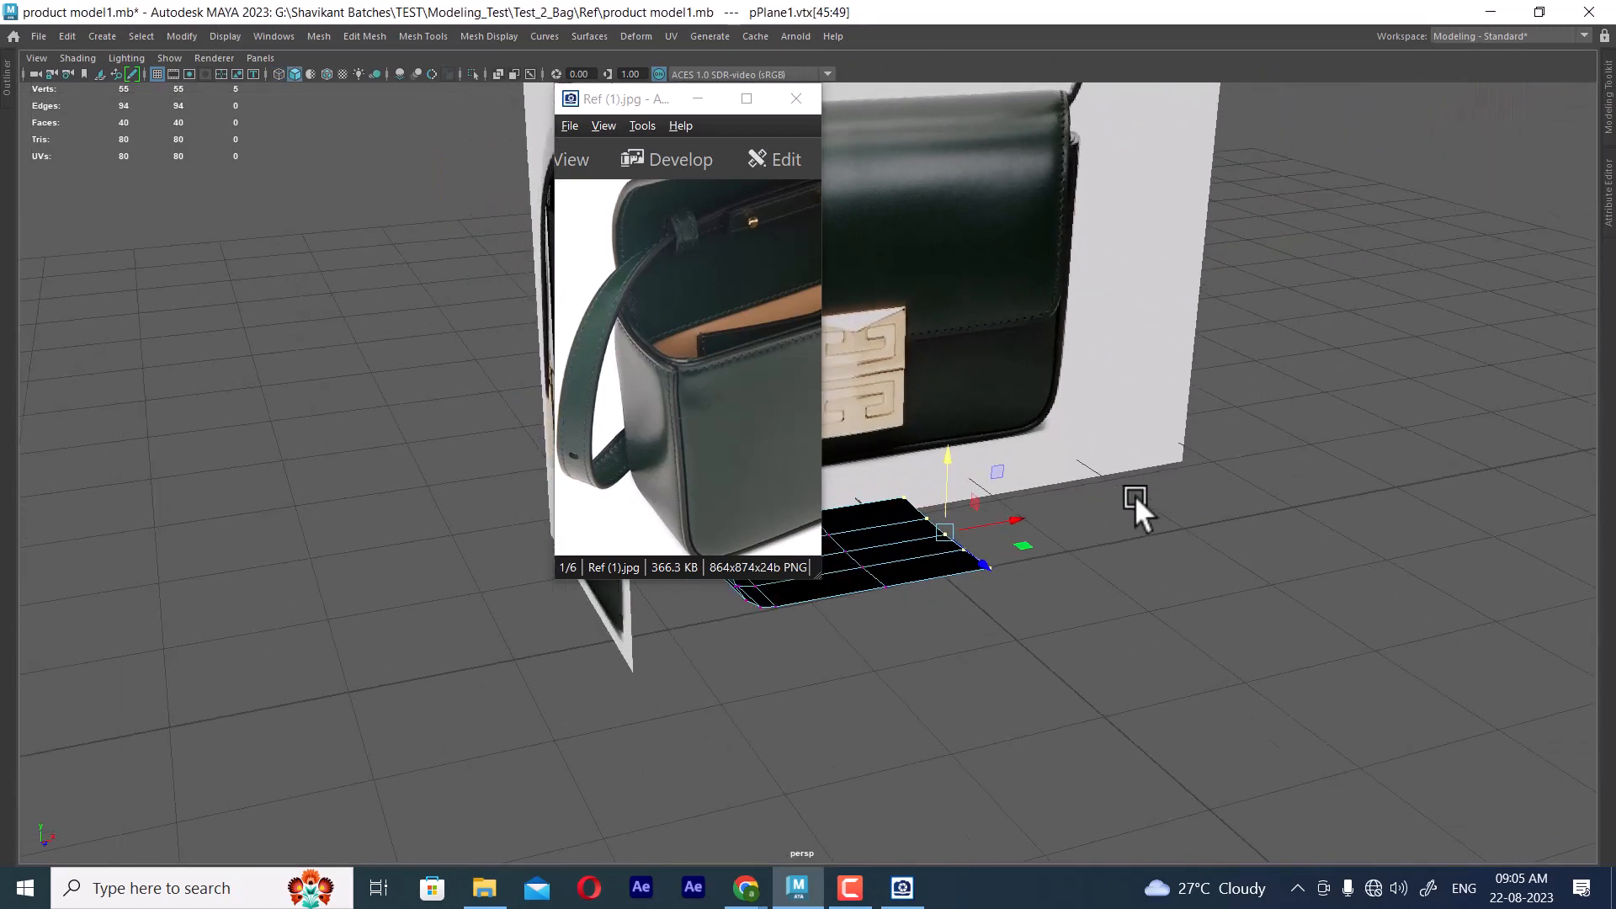
scroll(1135, 495, up, 2)
alt+middle_drag(1016, 582, 1205, 593)
alt+drag(1205, 592, 1140, 582)
right_drag(1008, 631, 1148, 577)
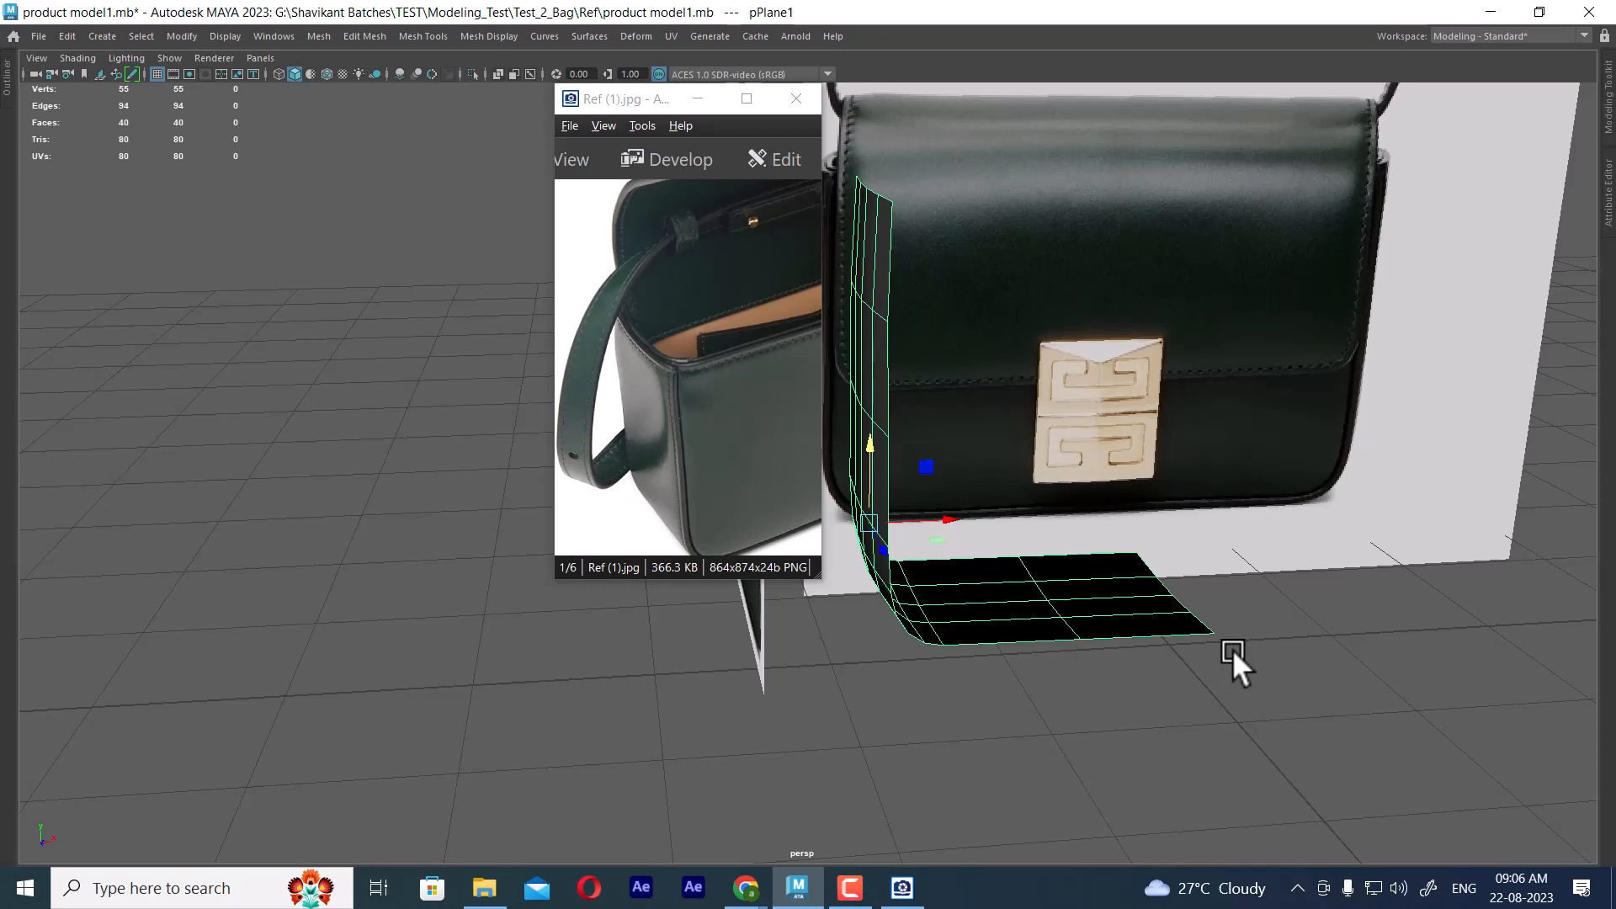
Zoom in on the stitched top corner in Ref (1).jpg and compare it with the panel in the side view
click(679, 403)
scroll(679, 402, up, 4)
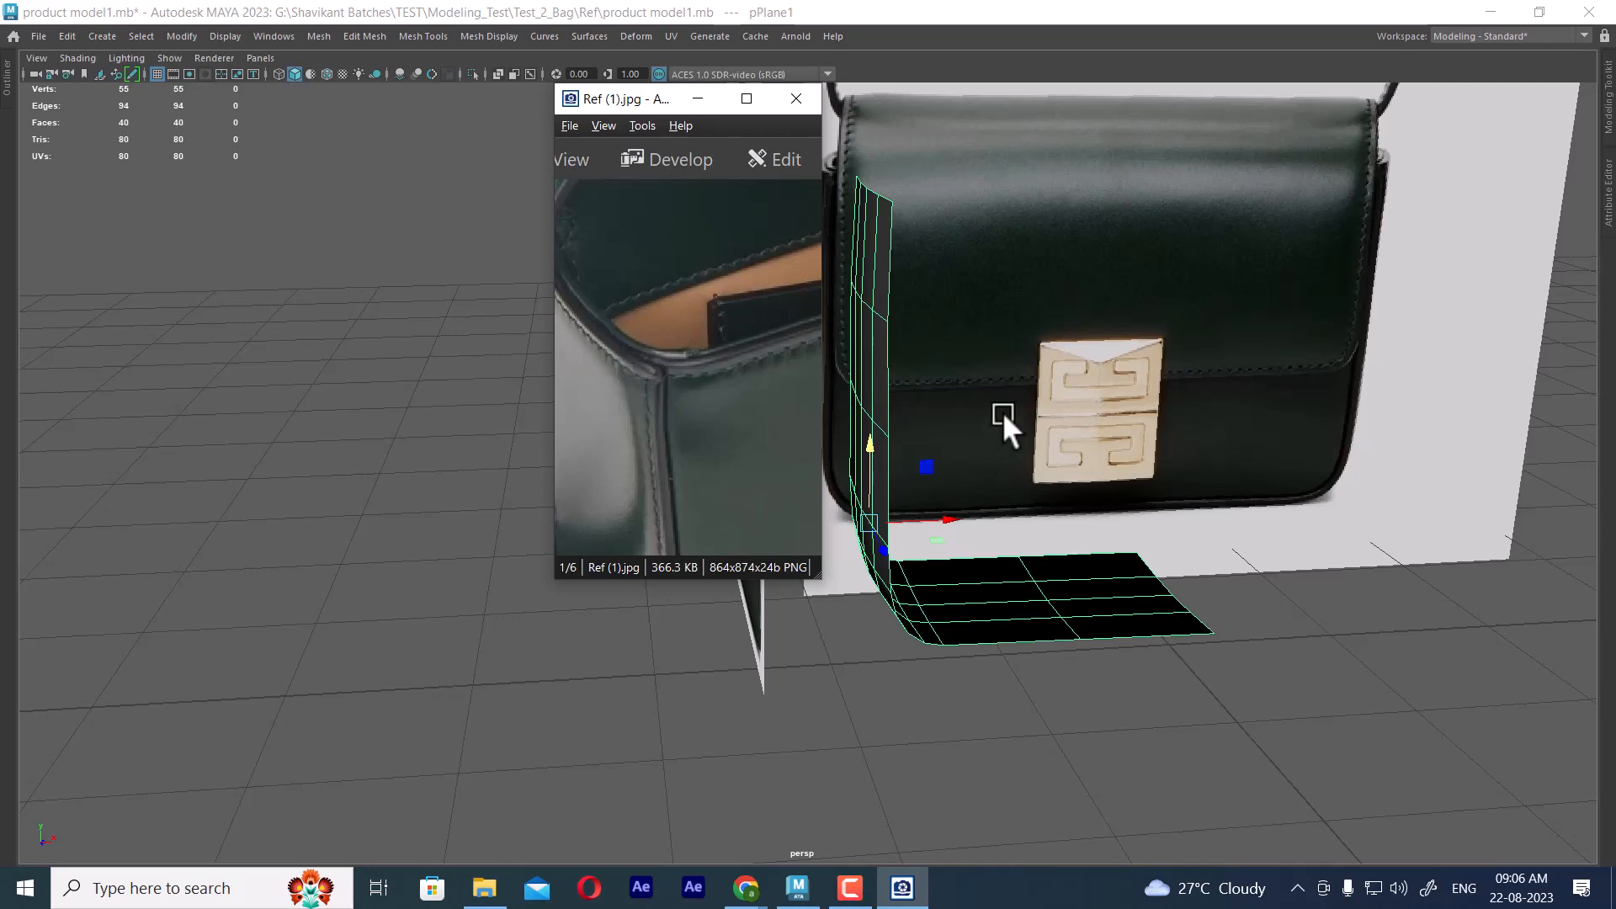
alt+middle_drag(997, 380, 1014, 415)
alt+drag(1013, 412, 1046, 423)
key(space)
alt+middle_drag(386, 654, 417, 791)
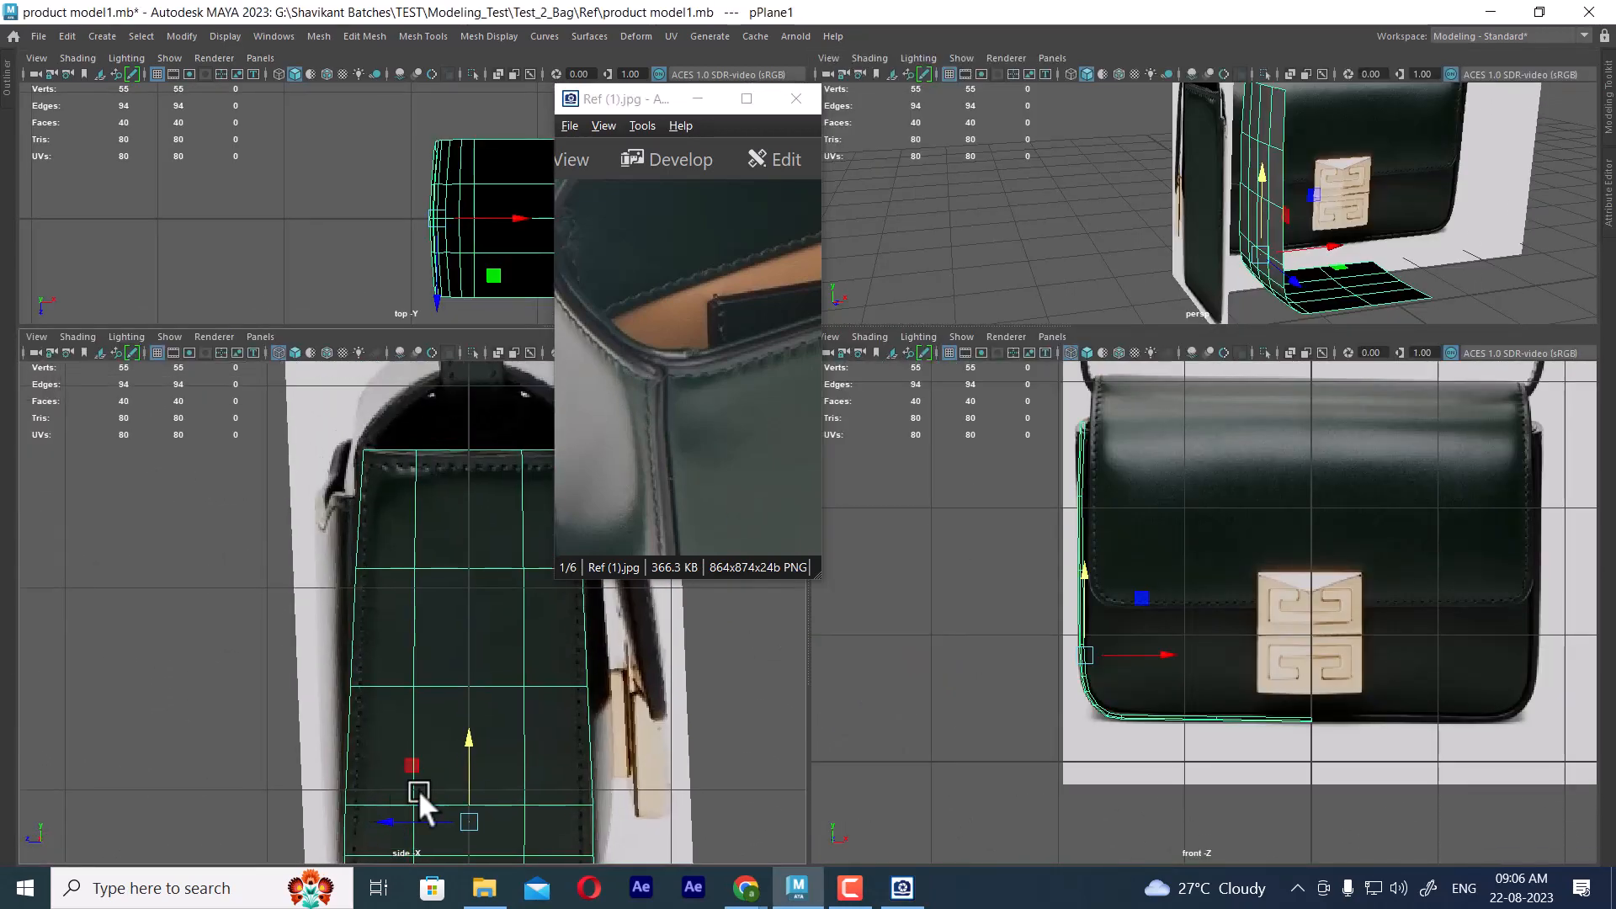
key(space)
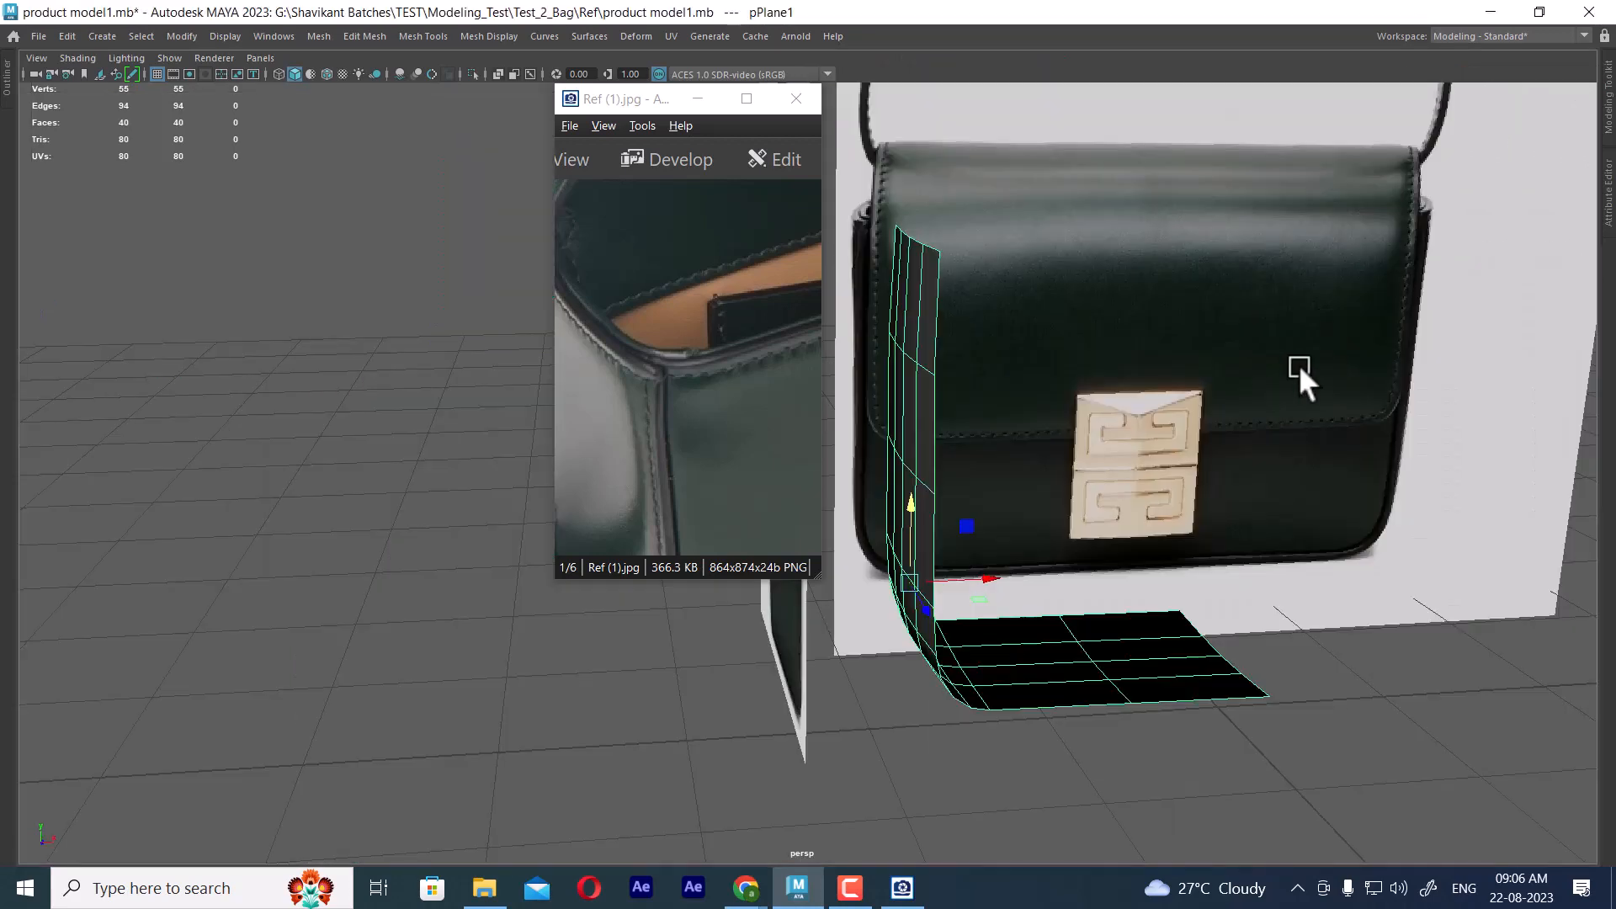
Place the panel's pivot on the end edge of the base at the bag's centre line
mouse_move(1240, 739)
alt+mouse_down()
mouse_move(1209, 741)
mouse_move(1228, 707)
mouse_move(1245, 716)
alt+mouse_up()
key(d)
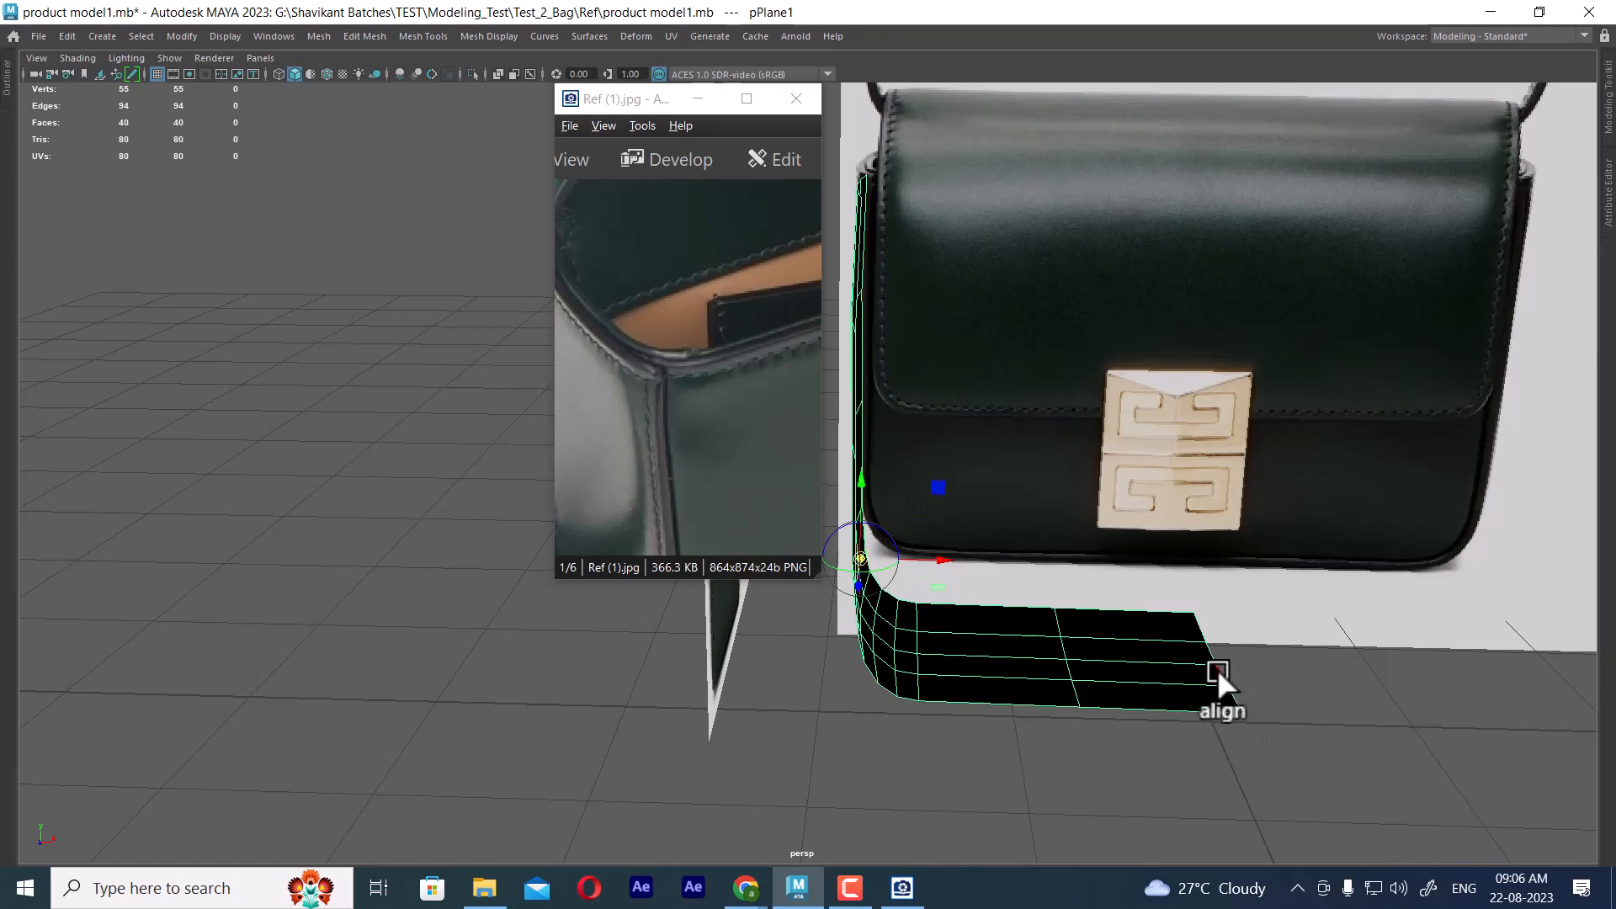
click(1219, 664)
alt+middle_drag(1220, 663, 1205, 526)
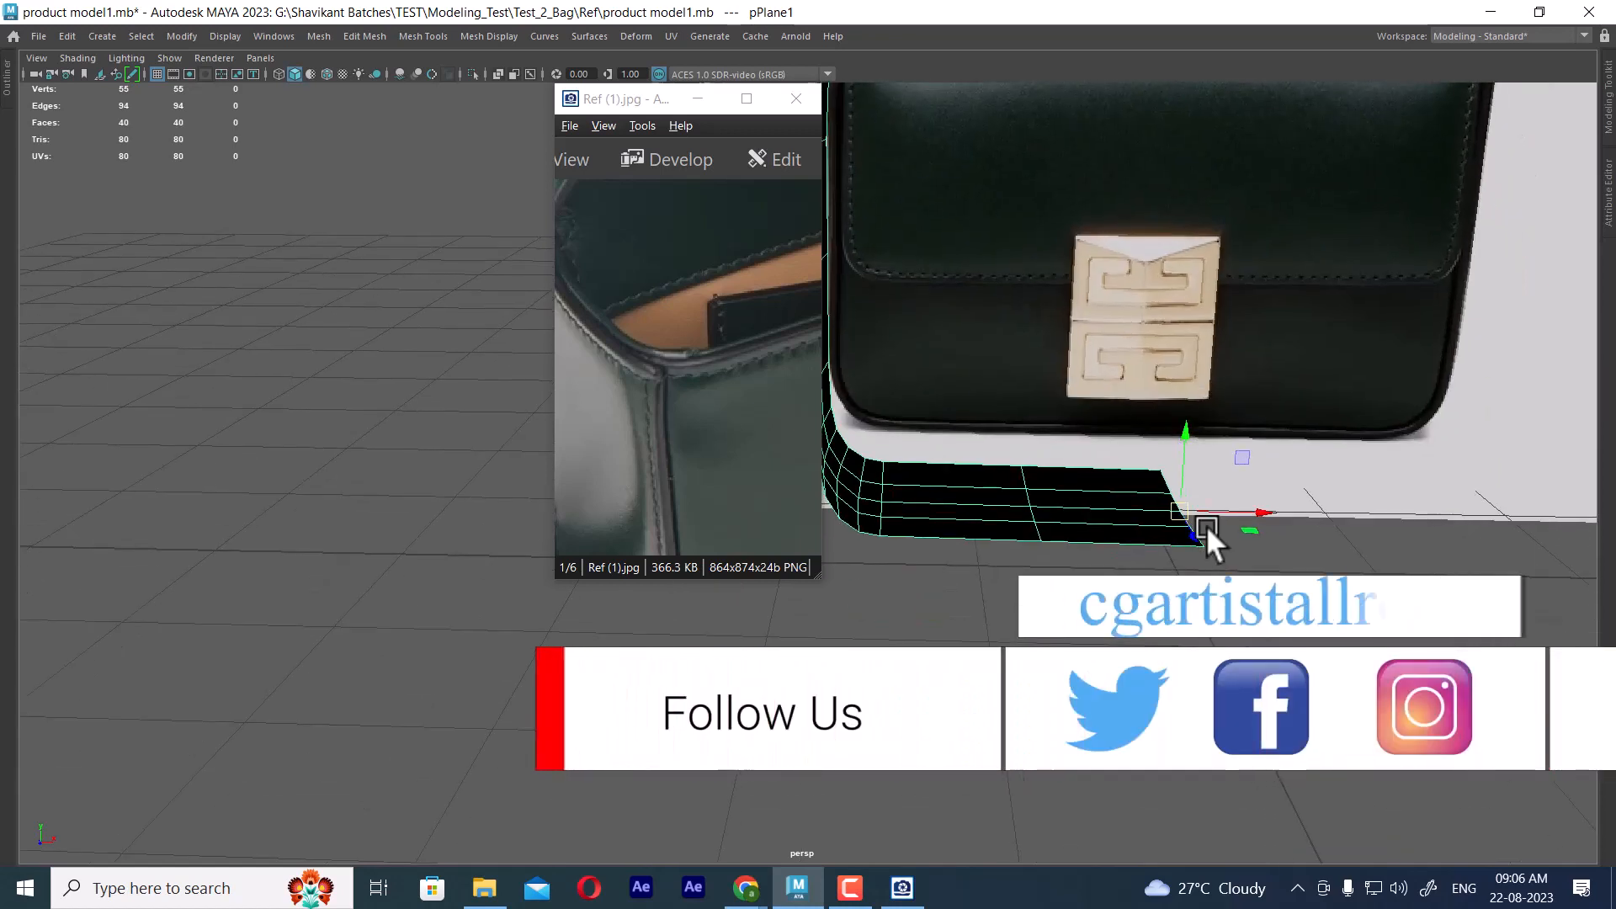
Mirror the panel across the world X axis with border vertices merged, setting the mirror direction to positive
shift+right_drag(1186, 402, 1269, 717)
drag(1165, 249, 320, 291)
click(355, 702)
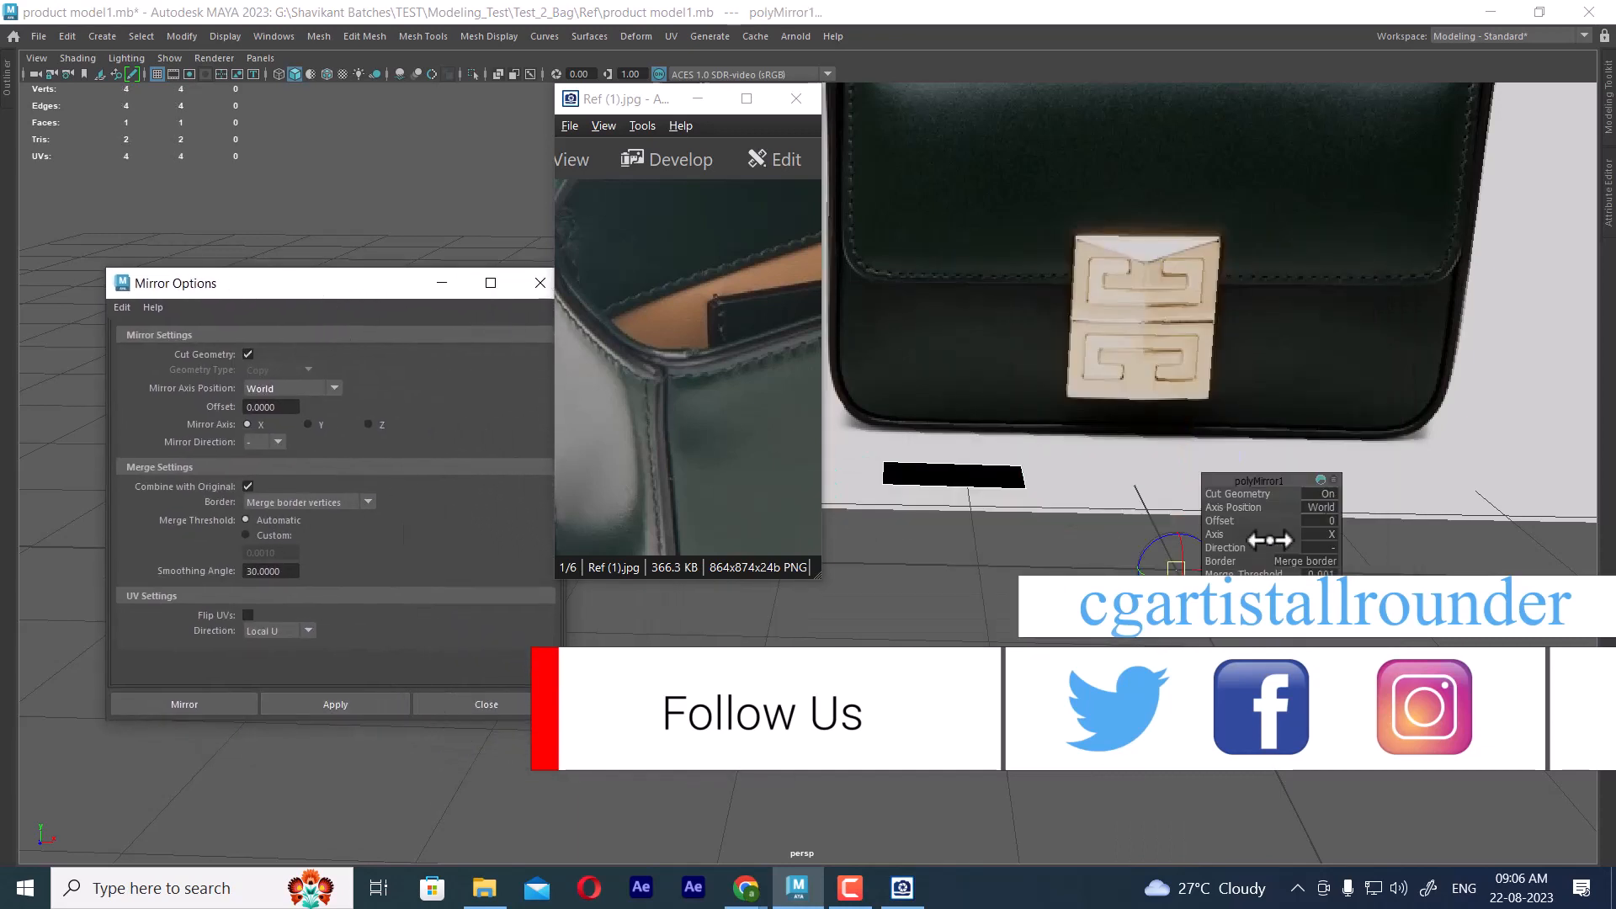
click(1328, 547)
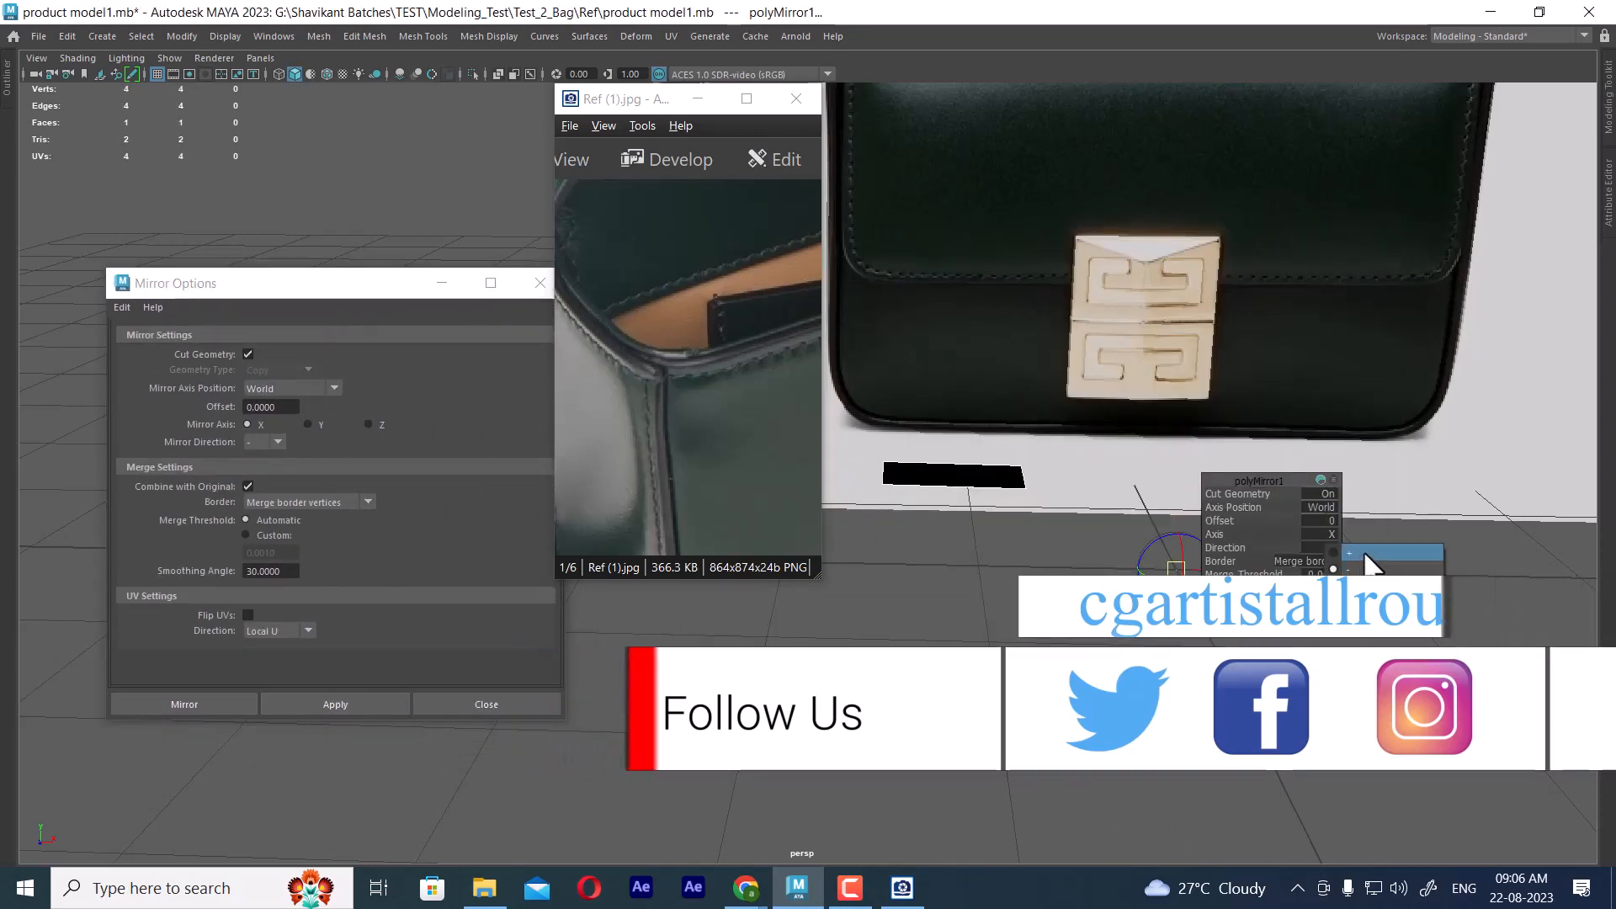
click(1365, 554)
alt+drag(1118, 735, 1098, 653)
key(q)
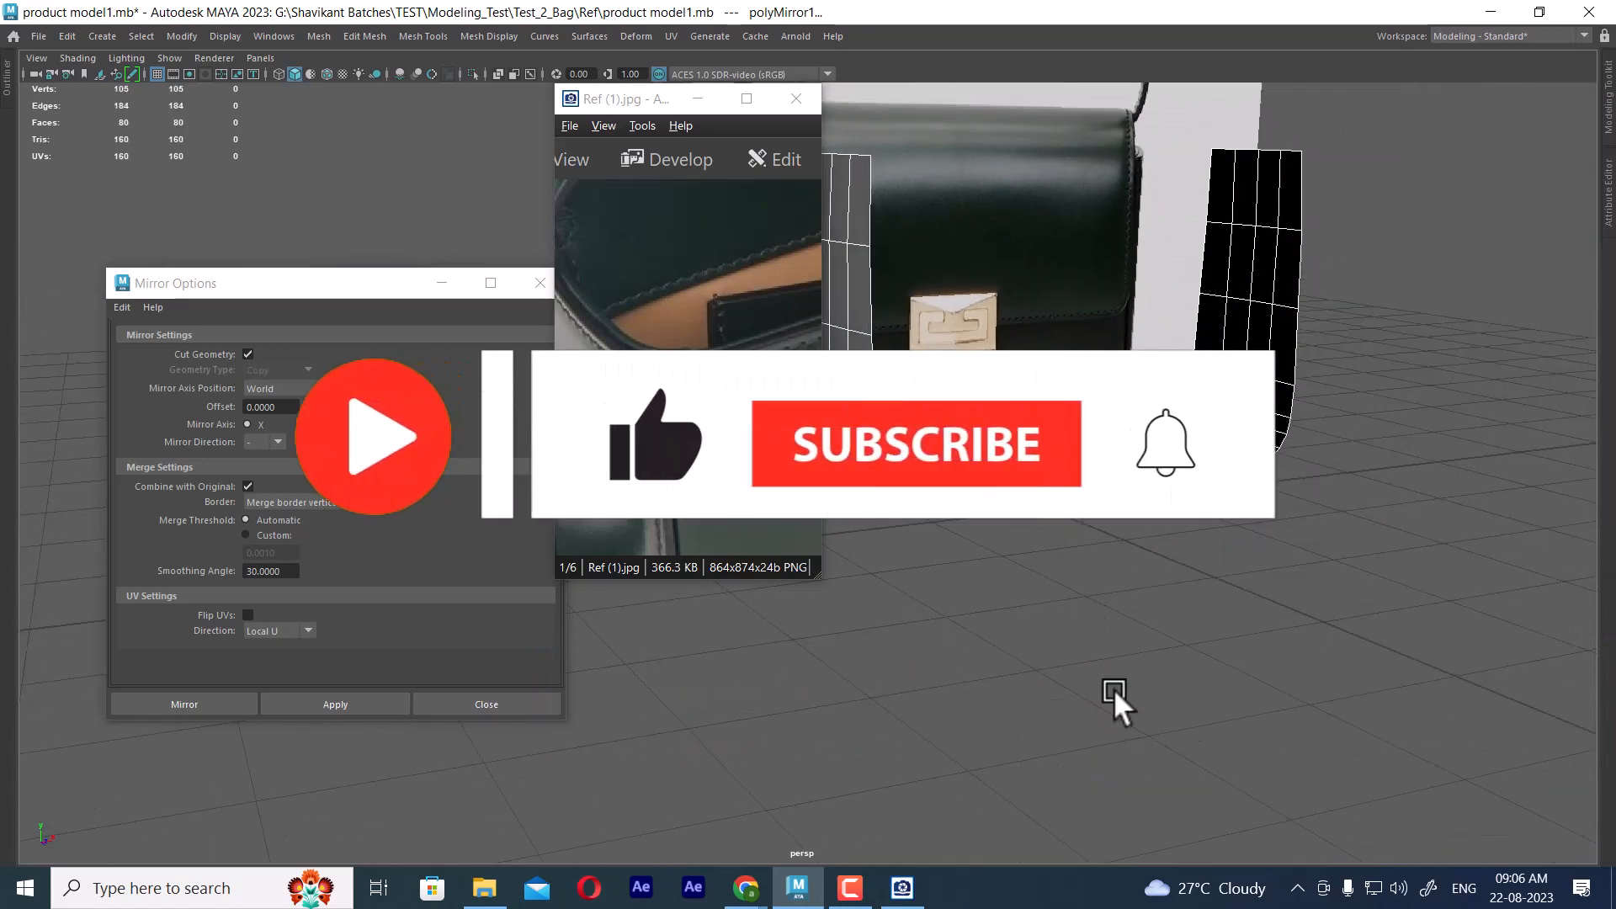
Hide everything except the mirrored panel and inspect it in the perspective view
click(1114, 689)
click(1217, 478)
alt+drag(1220, 602, 1253, 643)
key(alt+h)
click(1254, 643)
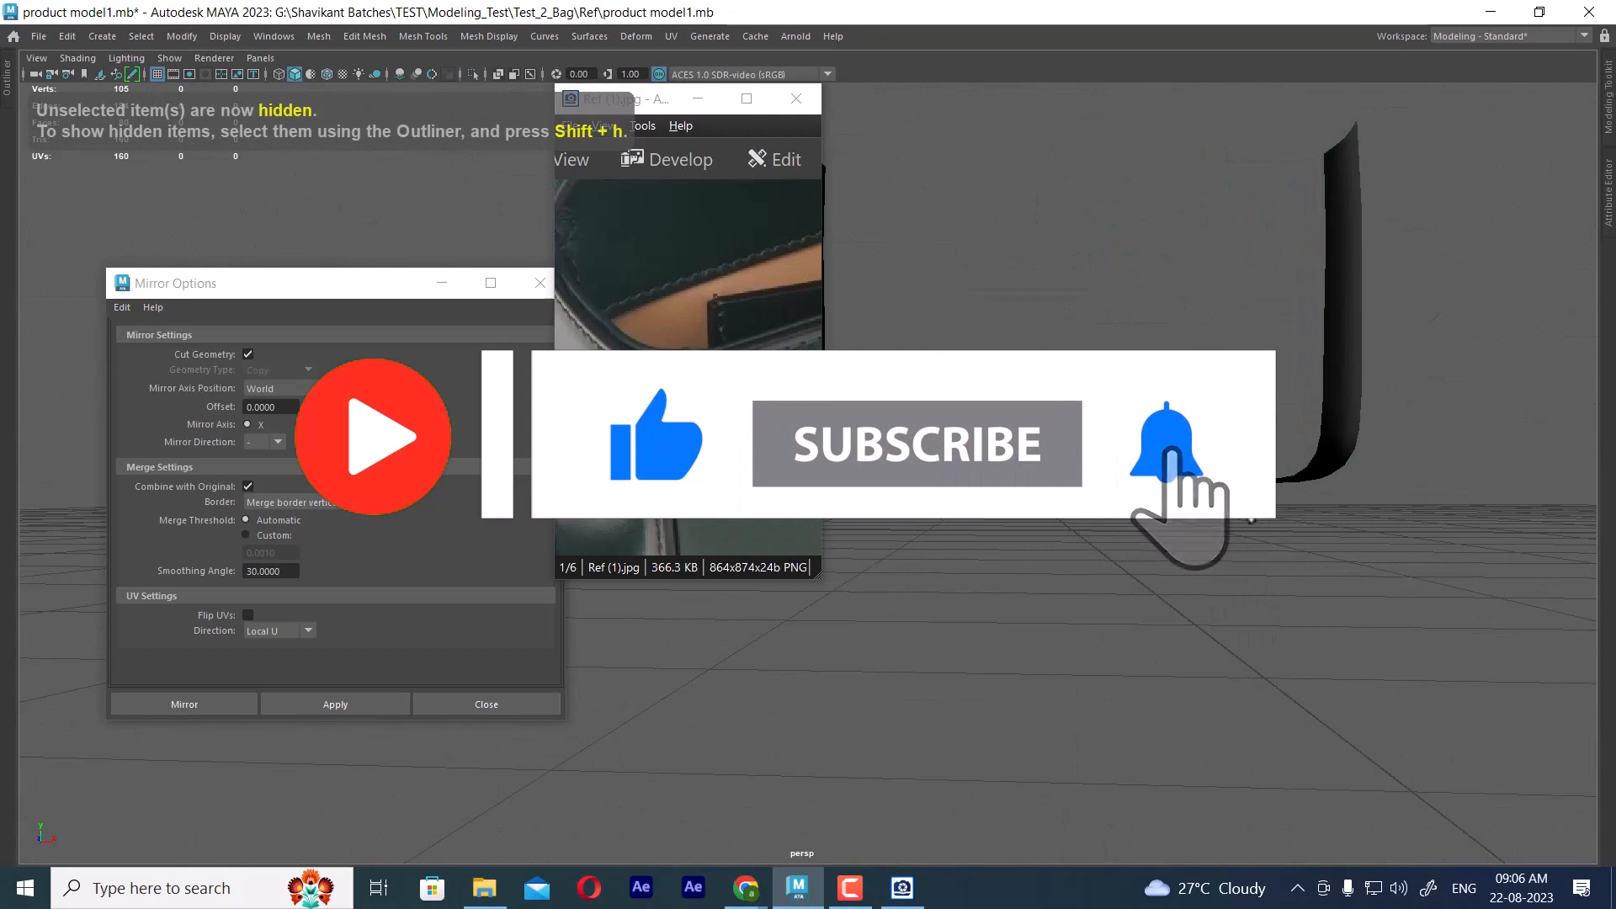
click(1277, 481)
mouse_move(1277, 481)
alt+mouse_down()
mouse_move(1299, 488)
mouse_move(1279, 512)
mouse_move(1262, 505)
alt+mouse_up()
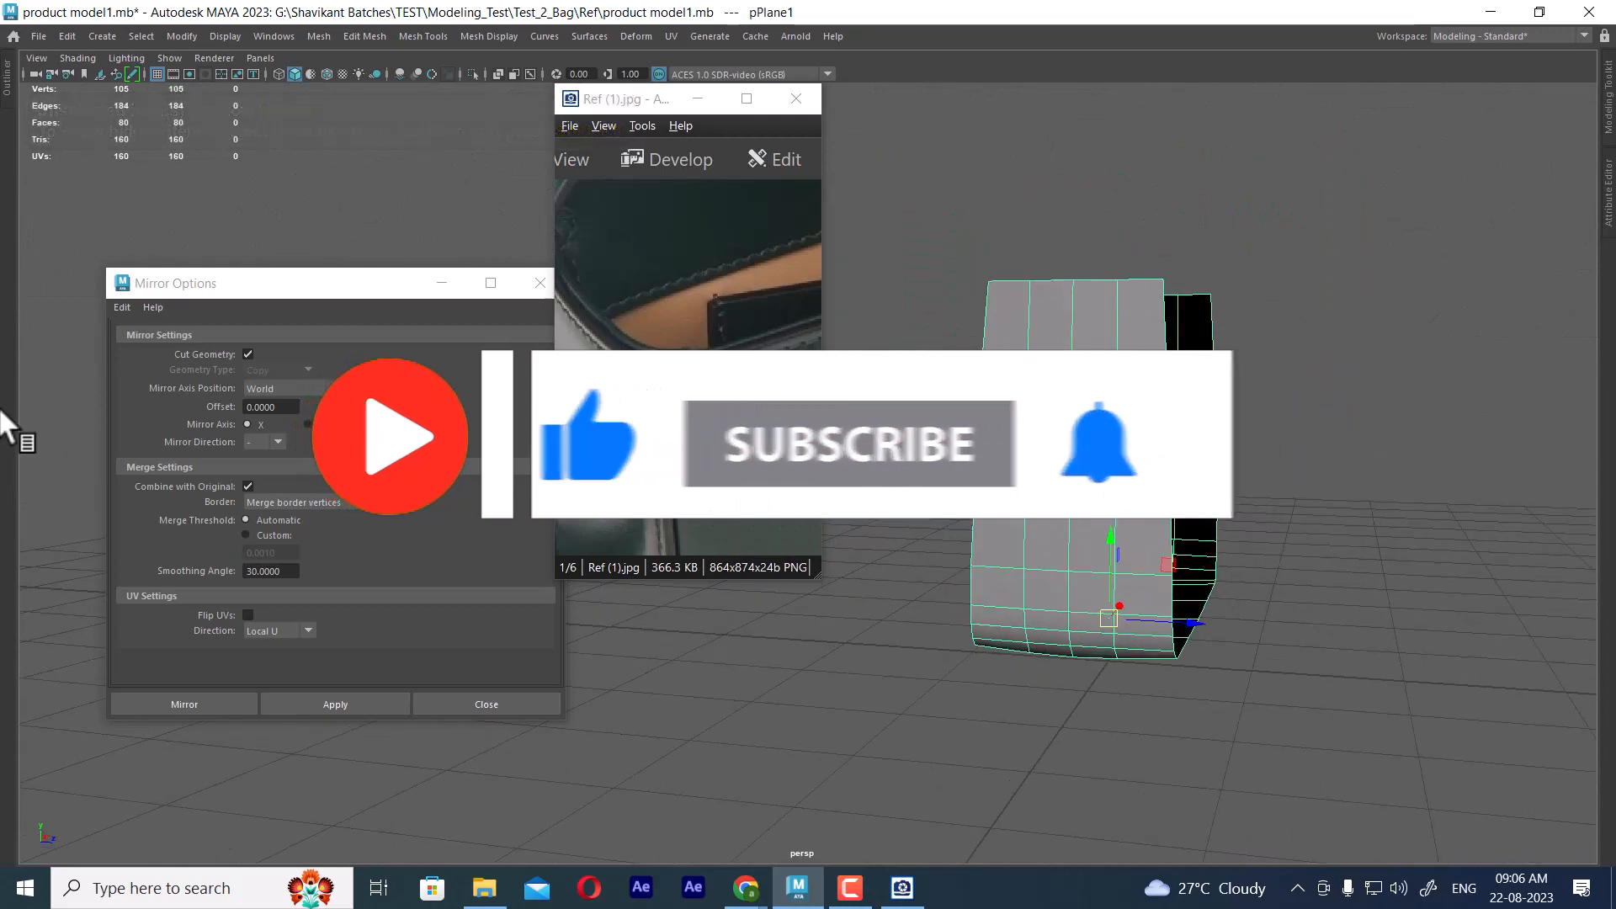
Close the mirror options, delete the mirrored panel's construction history, and return to the four-view layout
click(540, 283)
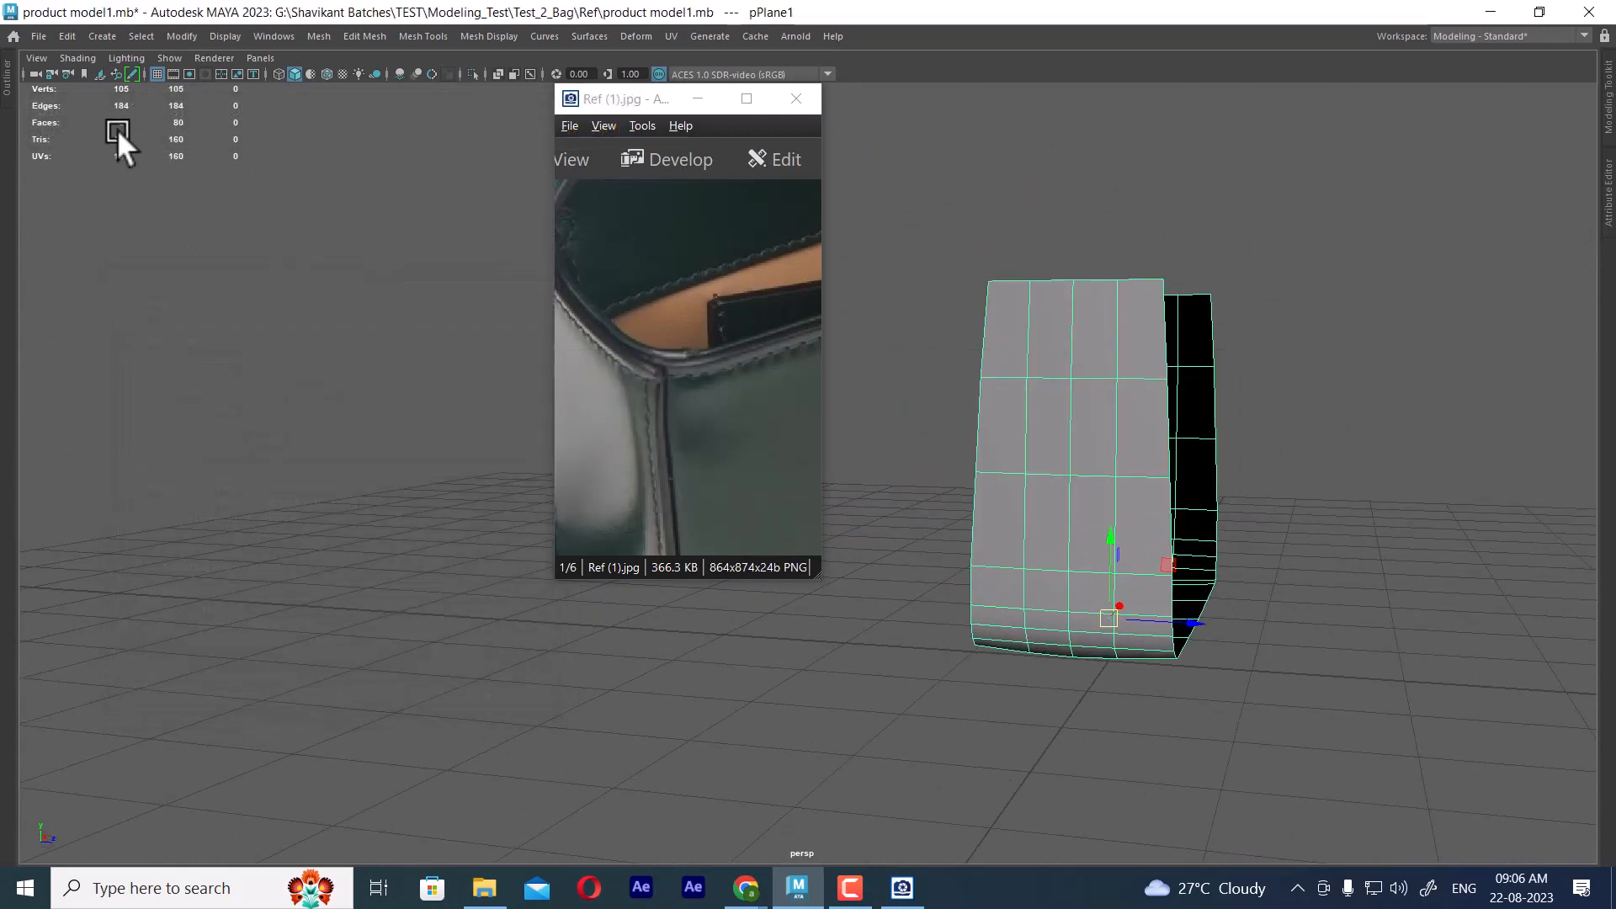
click(67, 36)
mouse_move(213, 241)
click(367, 239)
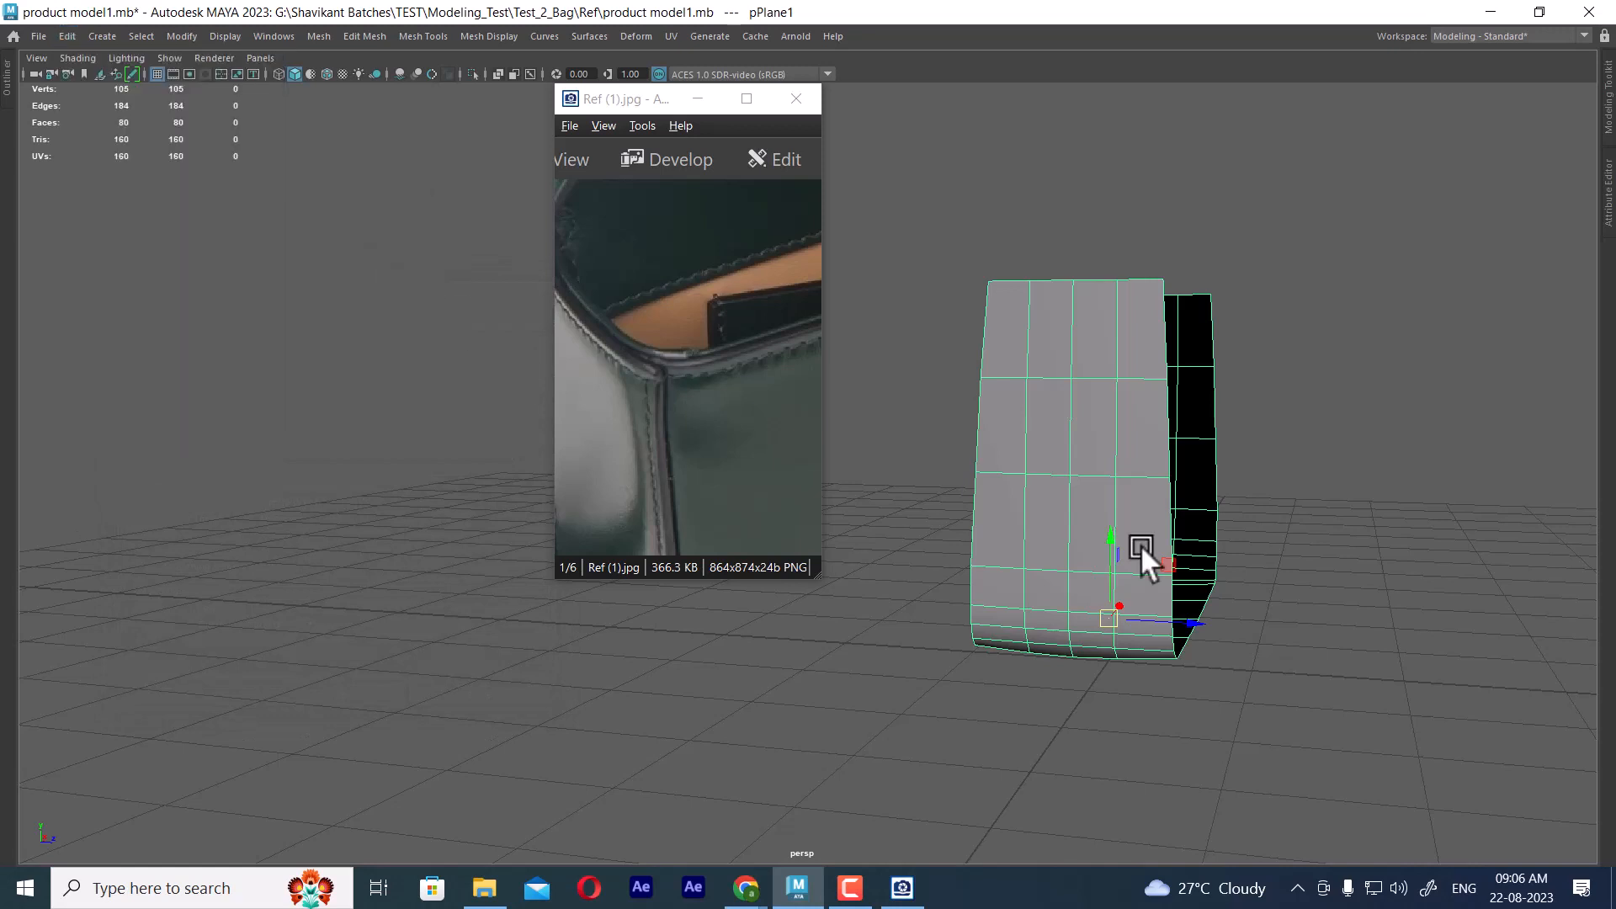
click(1349, 509)
drag(1341, 488, 1199, 579)
alt+drag(1199, 579, 1128, 574)
key(space)
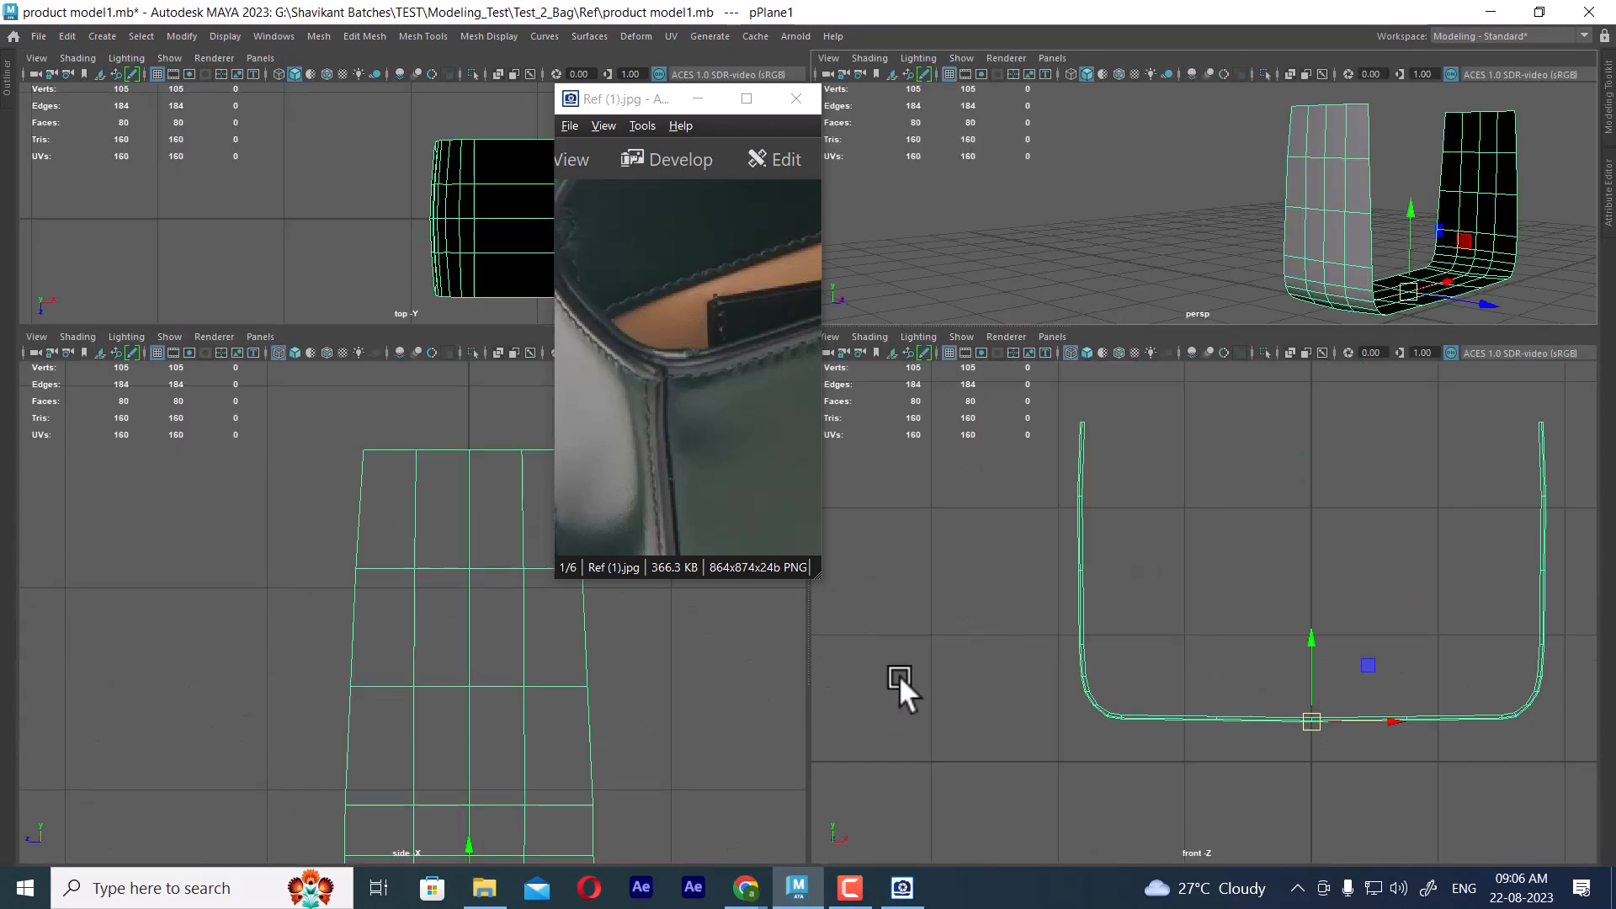
Compare the mirrored panel in the side and perspective views with the stitched side corner in Ref (1).jpg
scroll(524, 667, down, 5)
scroll(539, 690, up, 2)
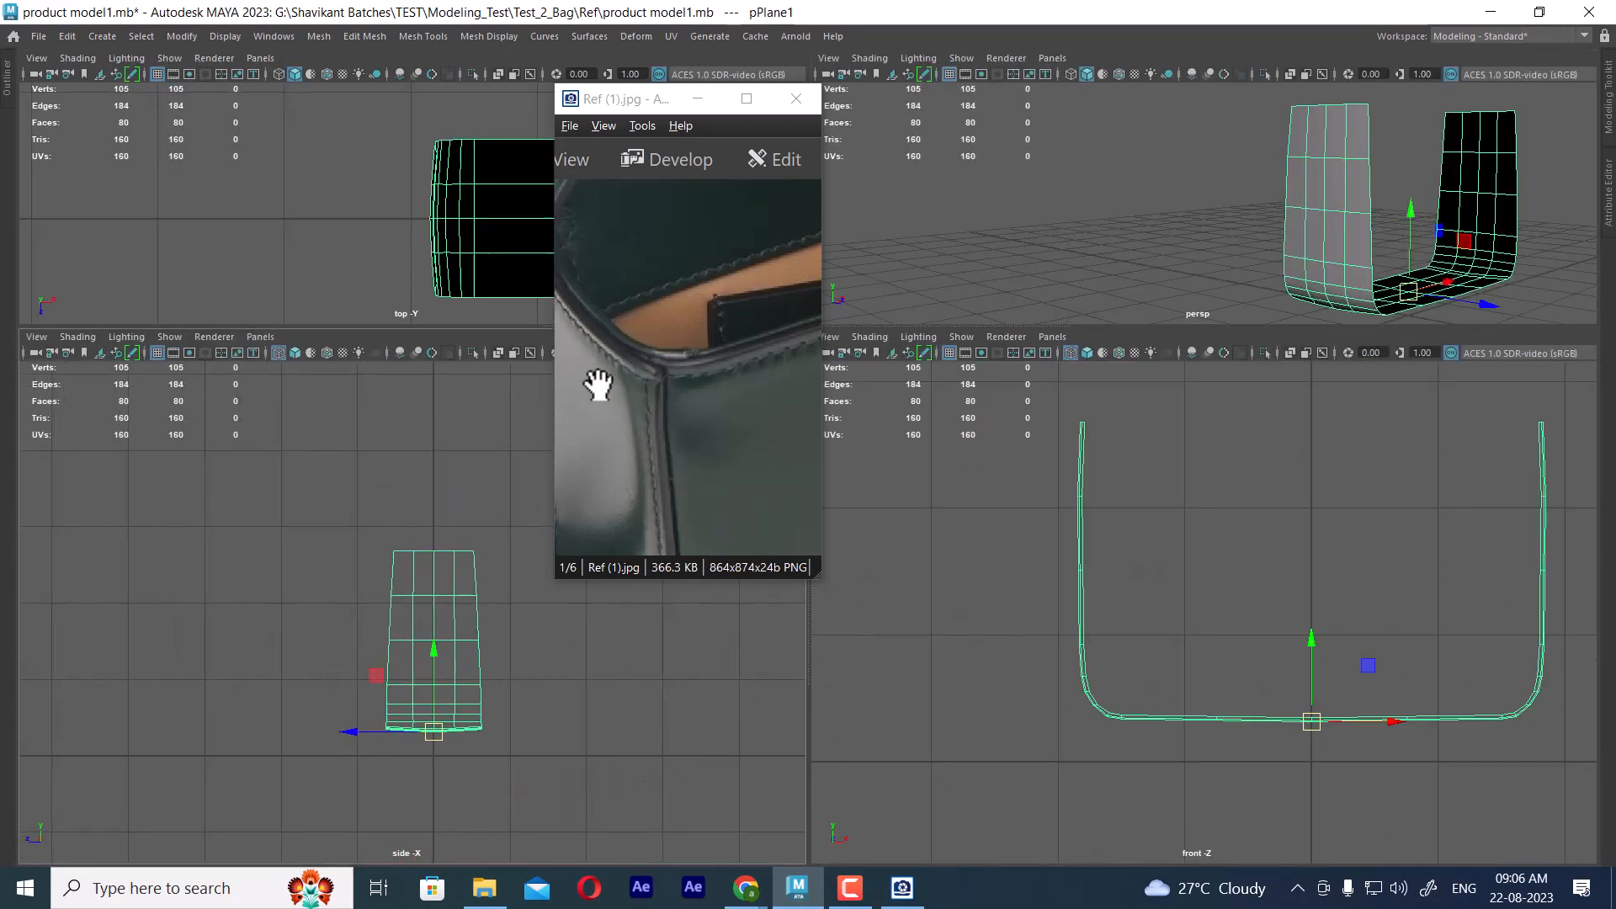
drag(595, 386, 698, 383)
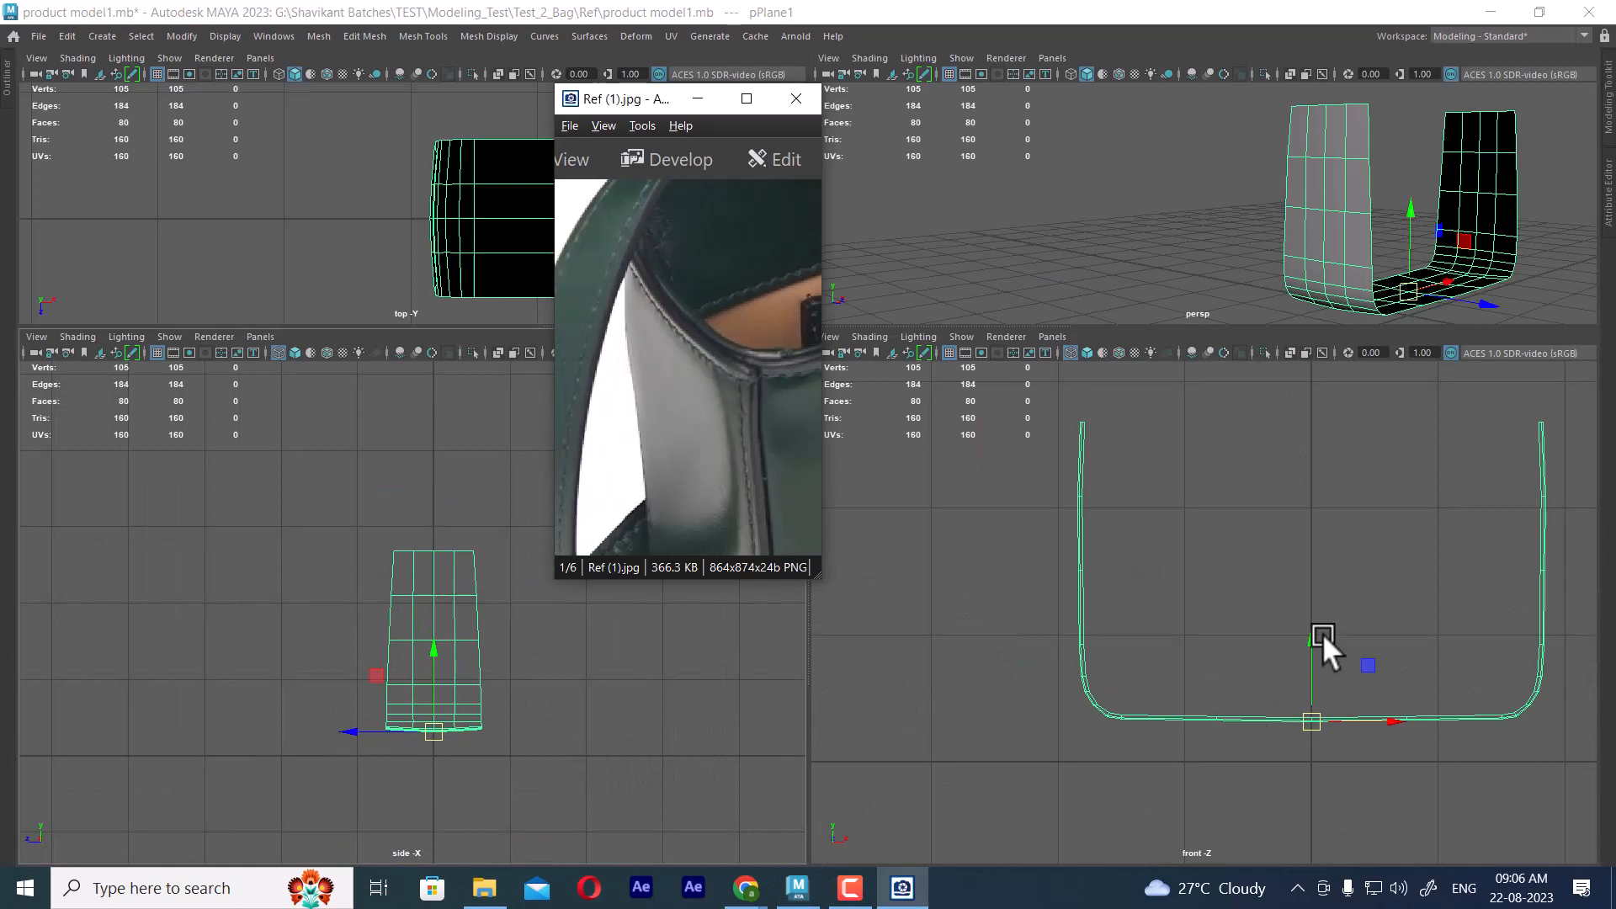
alt+right_drag(378, 716, 462, 743)
alt+middle_drag(429, 653, 382, 663)
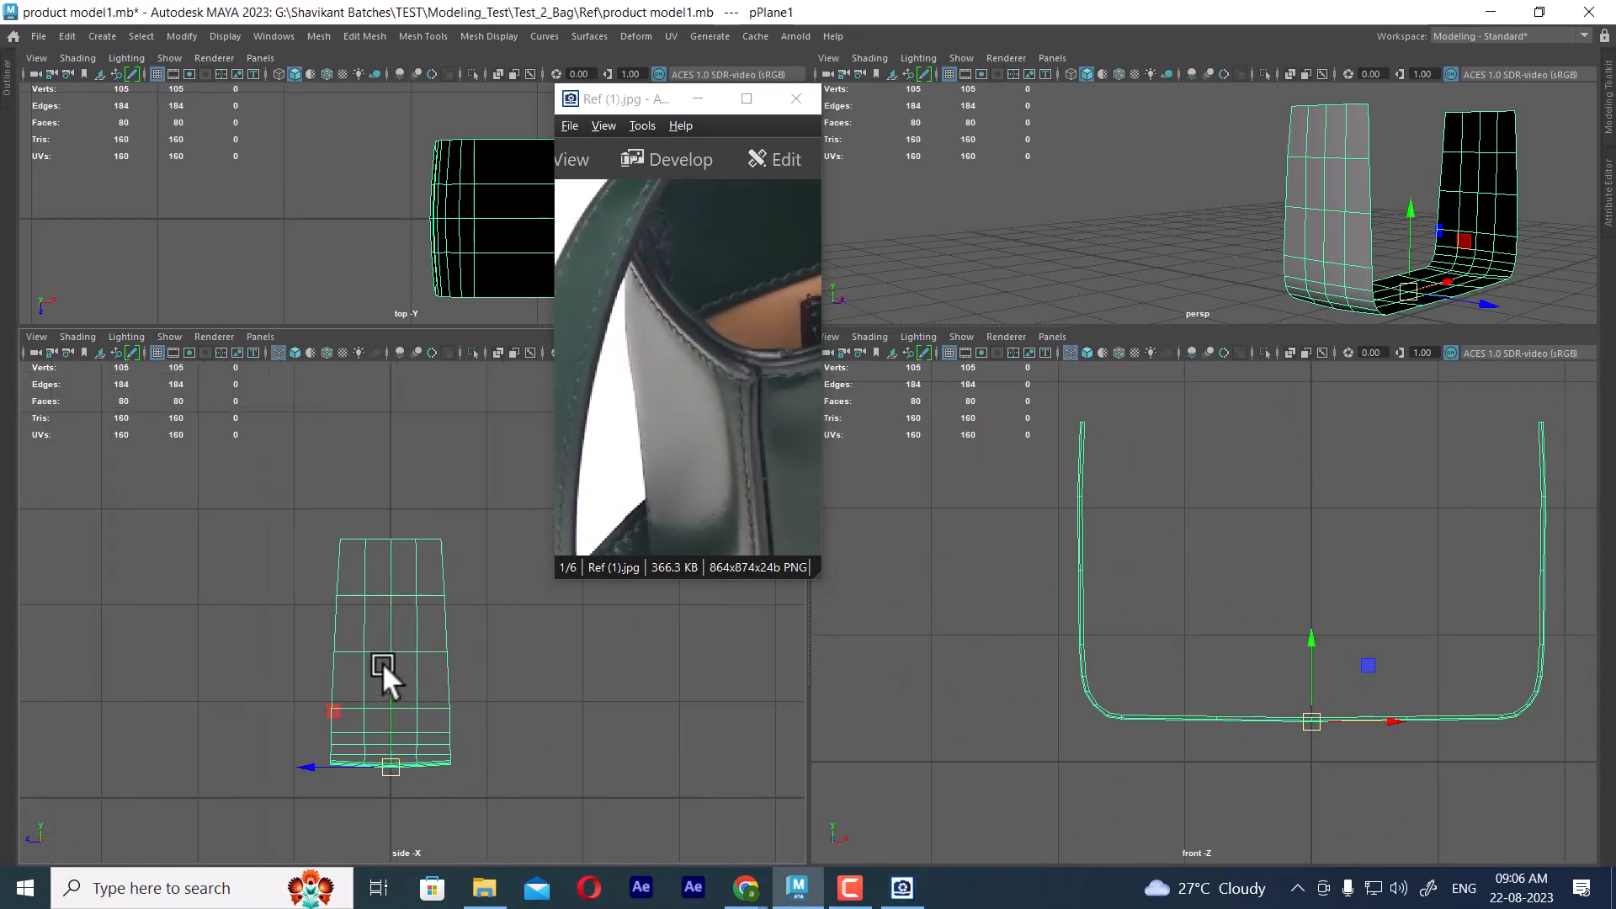
alt+right_drag(382, 664, 579, 743)
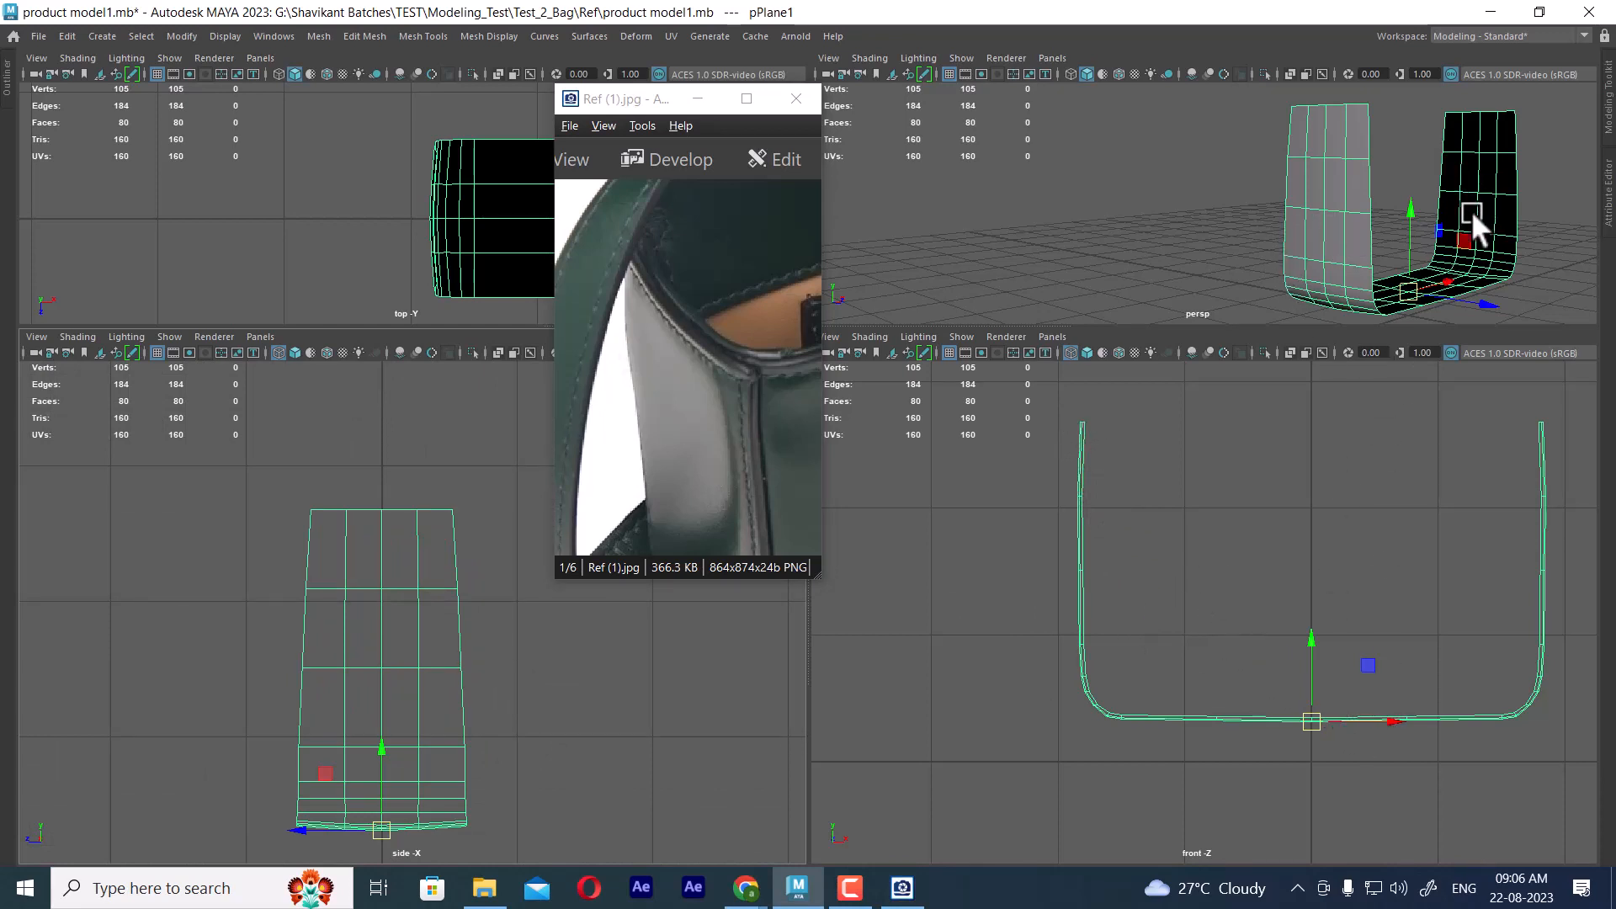
alt+drag(1469, 165, 1417, 223)
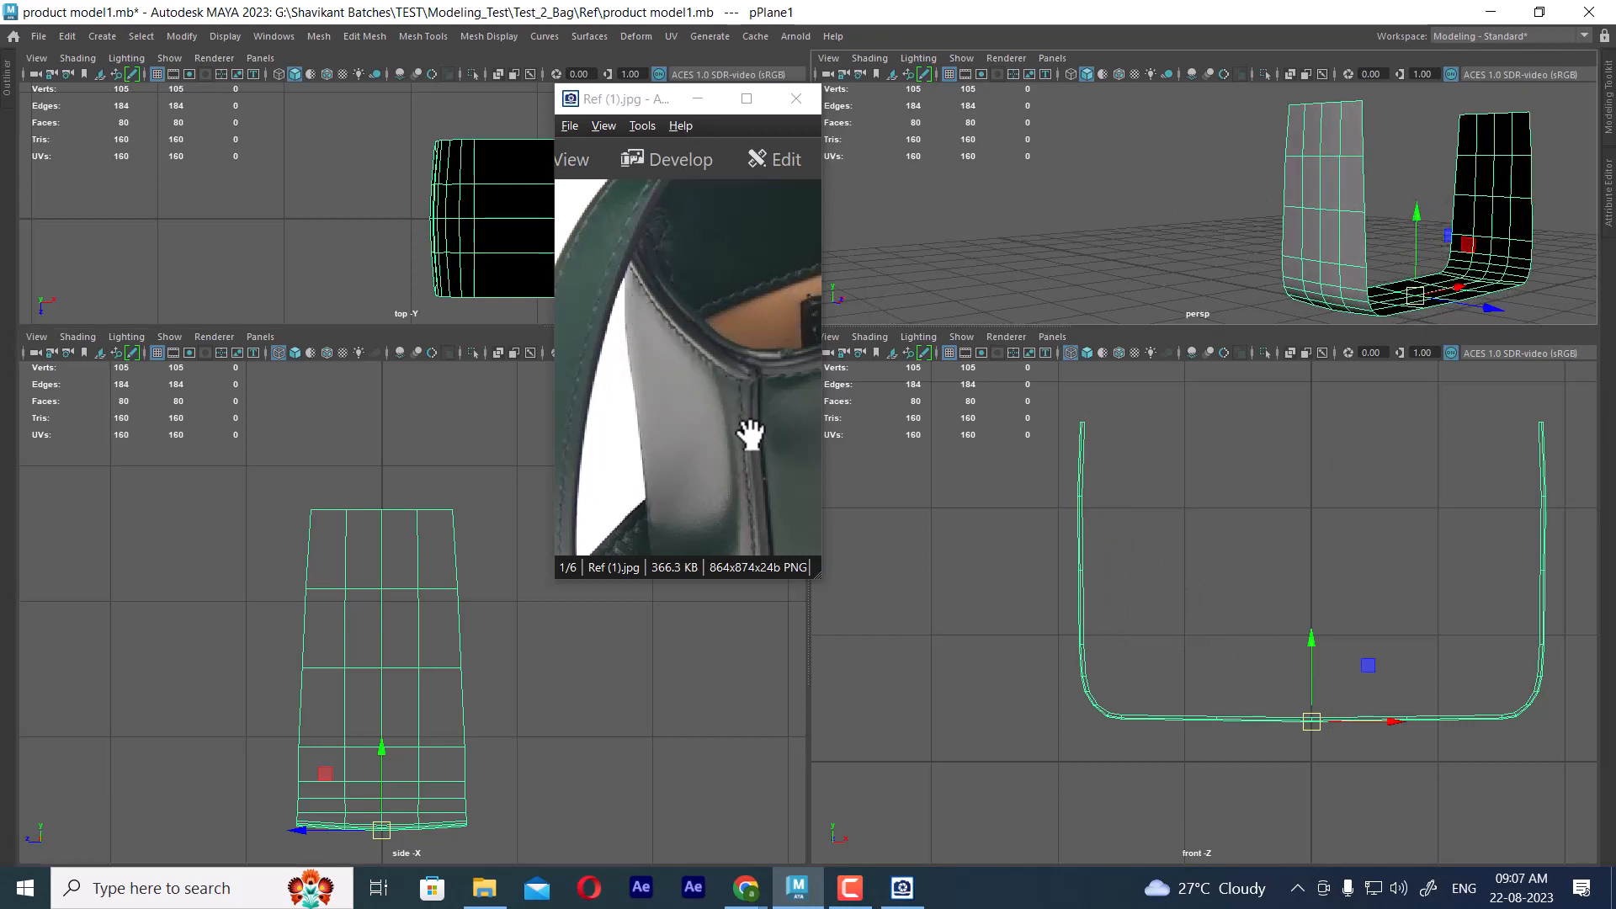
alt+drag(1487, 170, 1459, 253)
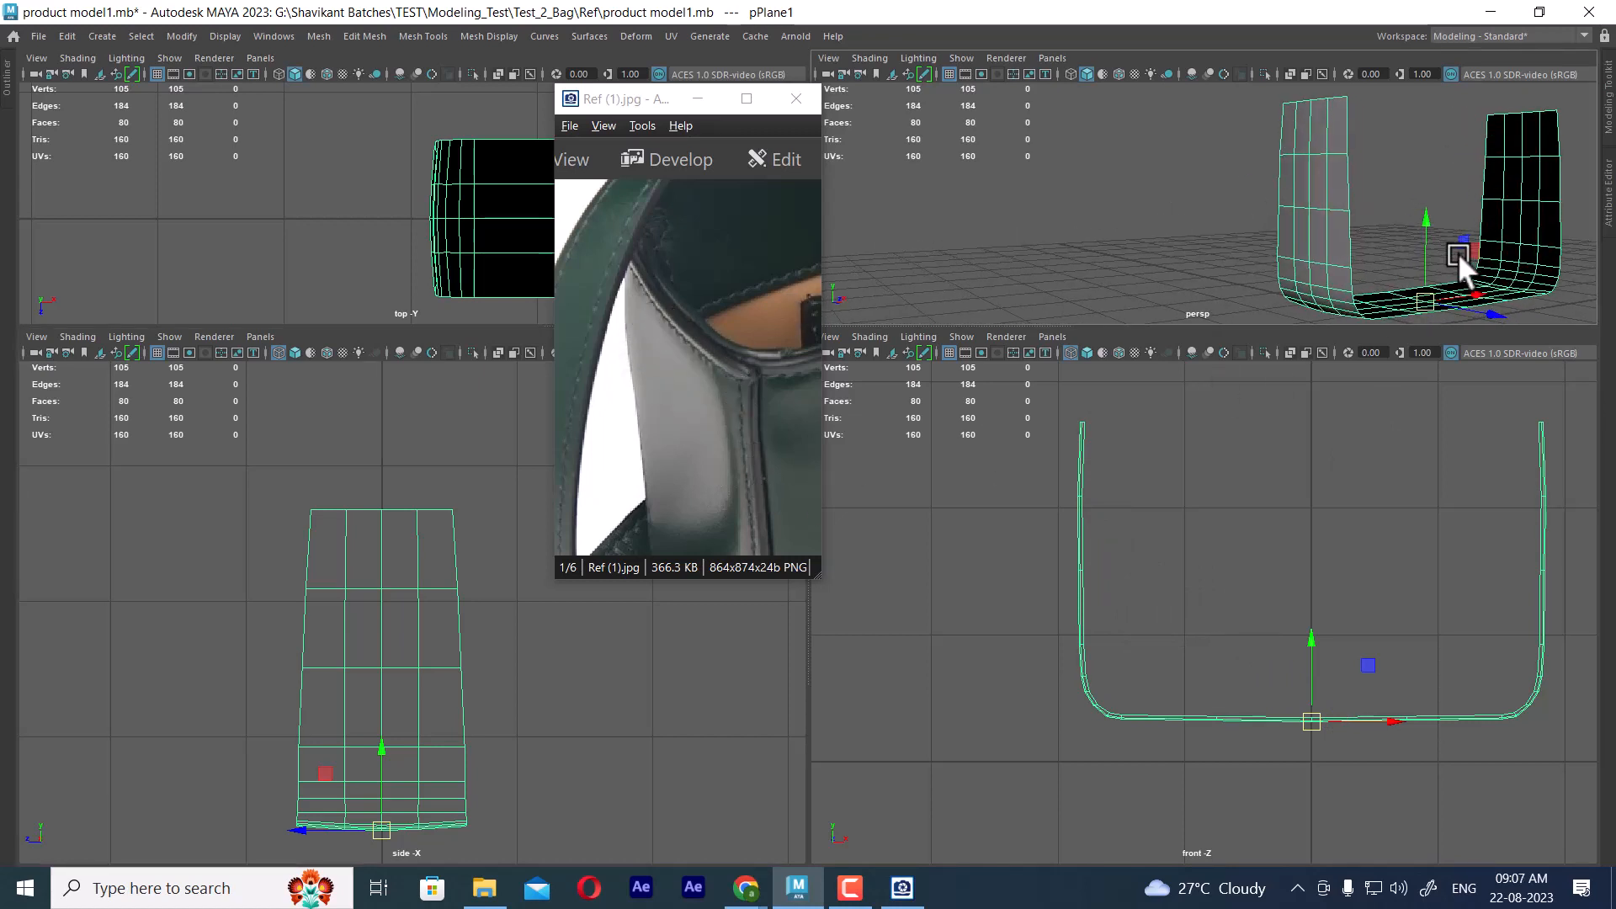
Try inserting a horizontal edge loop near the top edge of one side of the mirrored panel
shift+right_drag(1315, 170, 1311, 155)
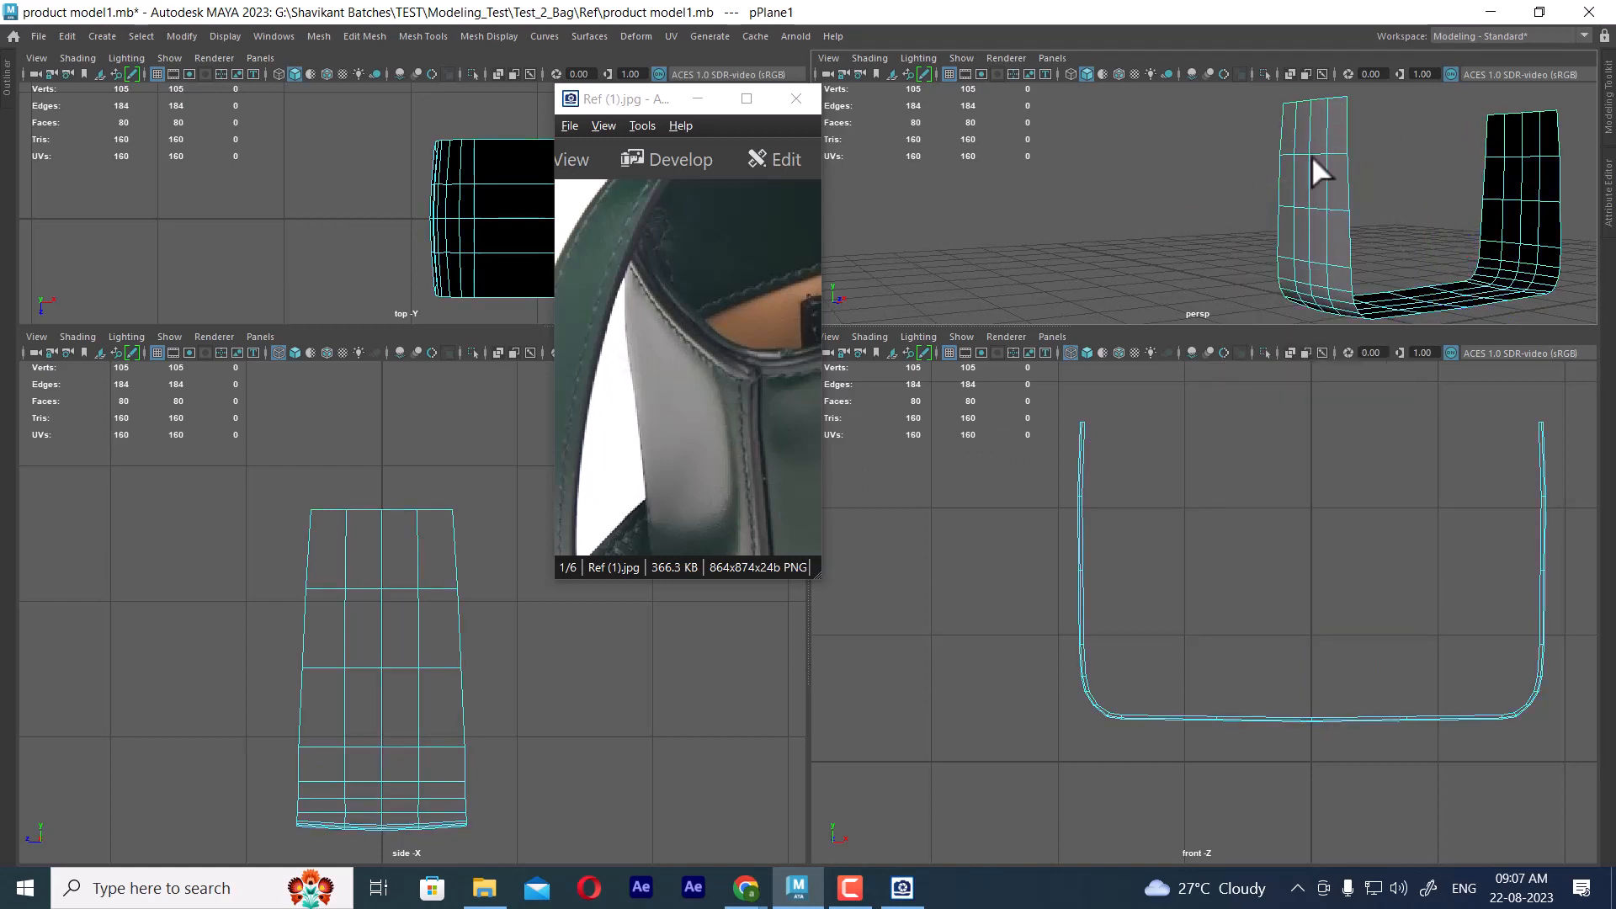
click(1345, 108)
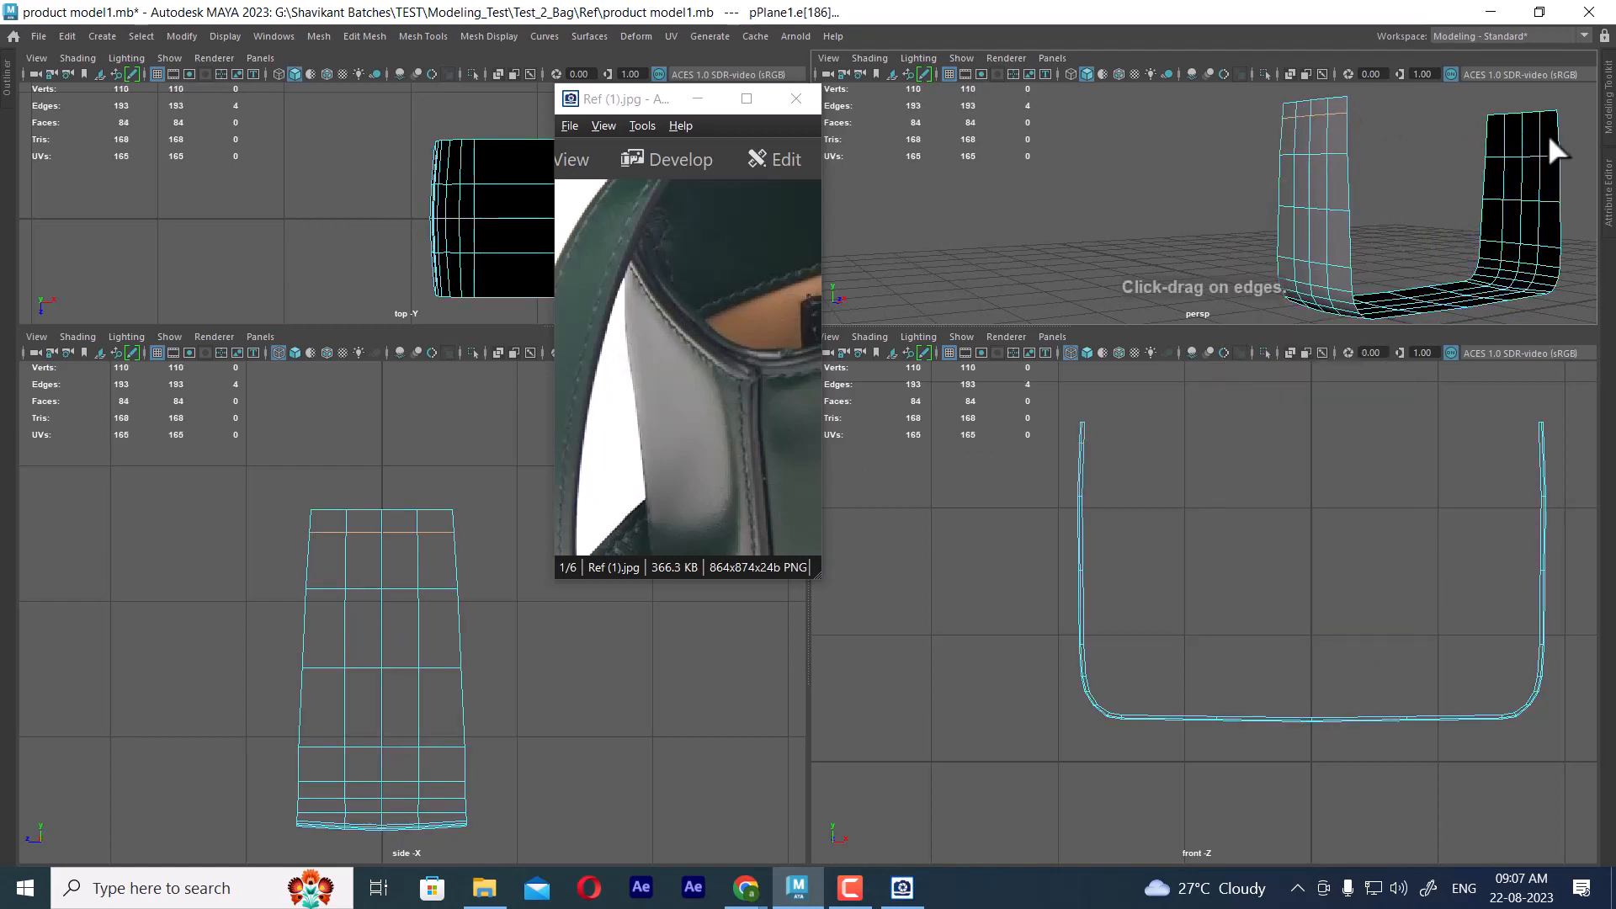
key(ctrl+z)
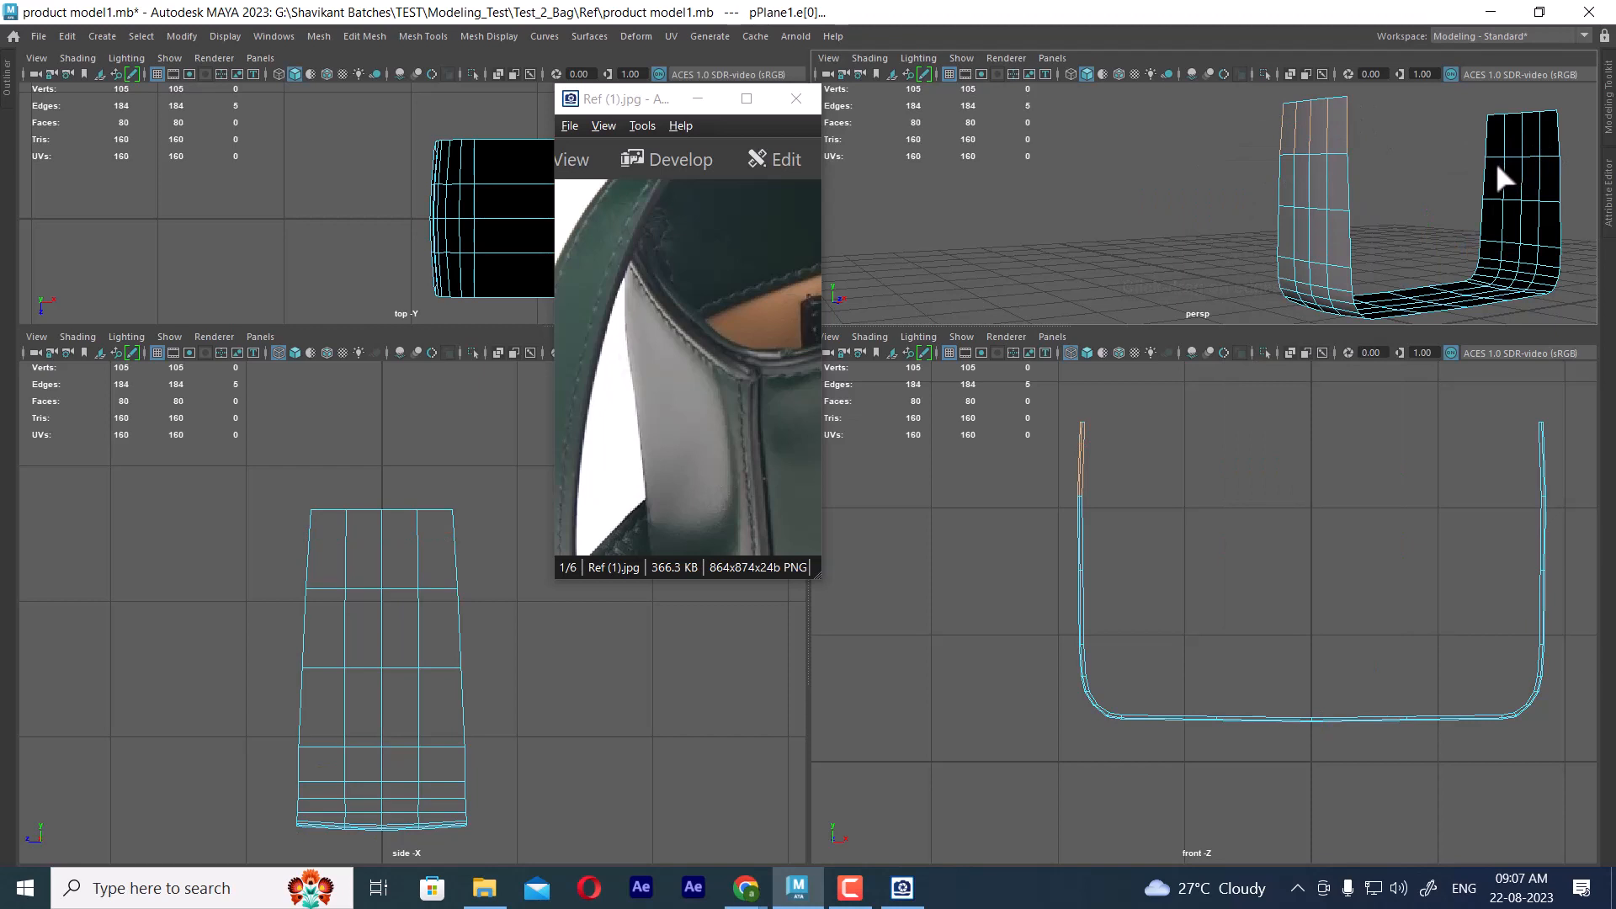
key(w)
right_drag(1295, 183, 1381, 163)
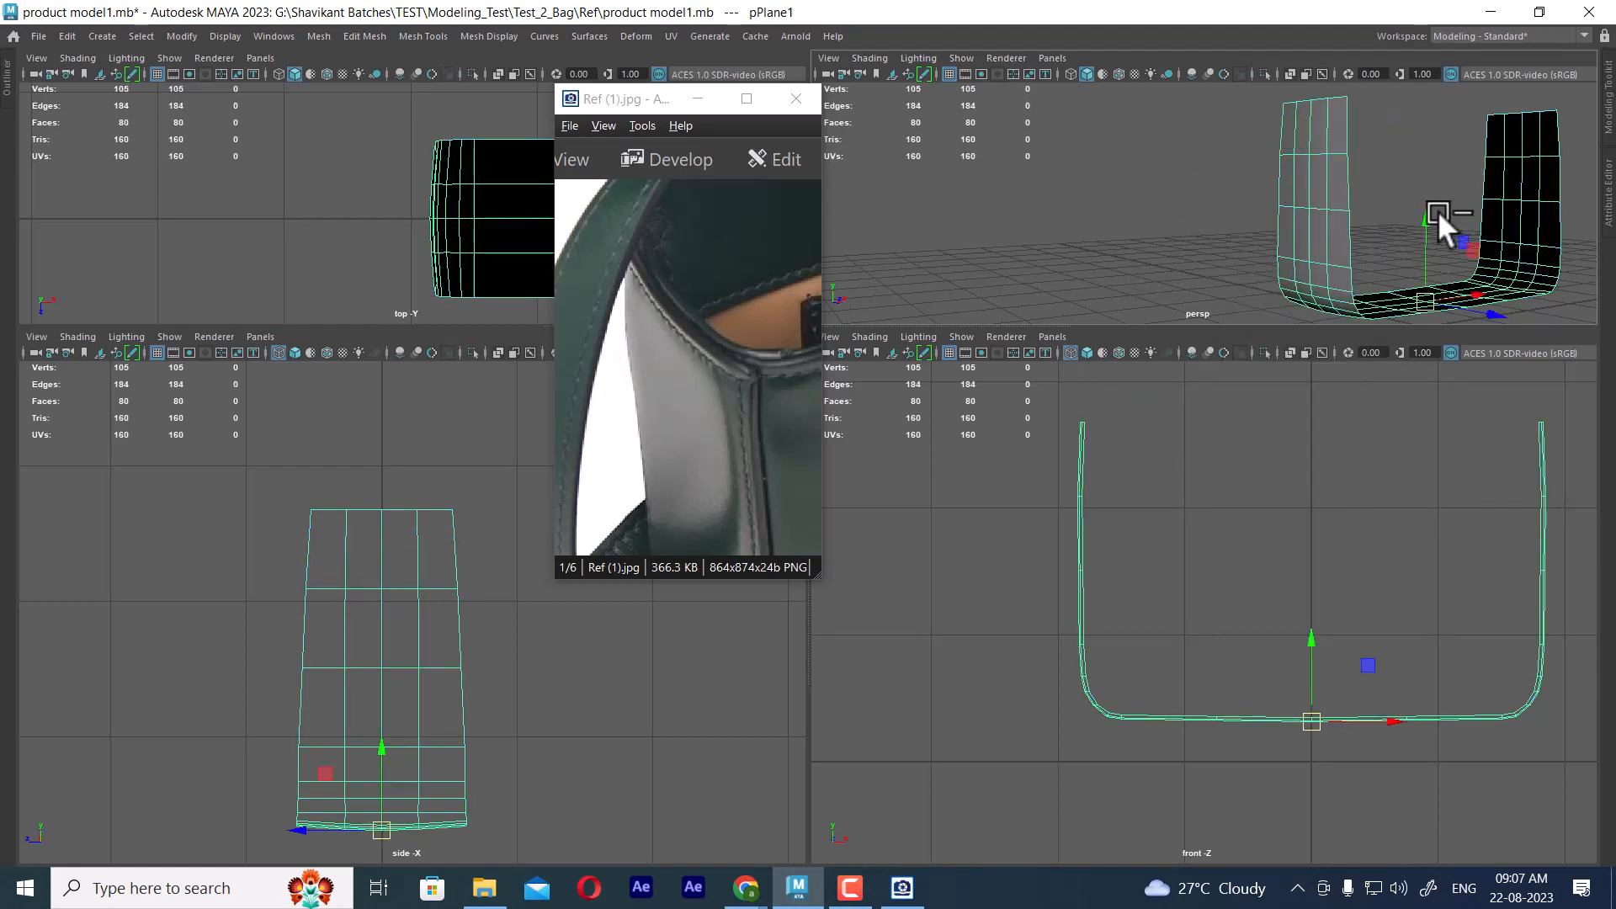
Undo back through the hiding and the X-axis mirror to the single side-and-base panel over the reference images
key(ctrl+z)
key(ctrl+z)
key(ctrl+z)
key(ctrl+z)
key(ctrl+z)
key(ctrl+z)
key(ctrl+z)
key(ctrl+z)
key(ctrl+z)
key(ctrl+z)
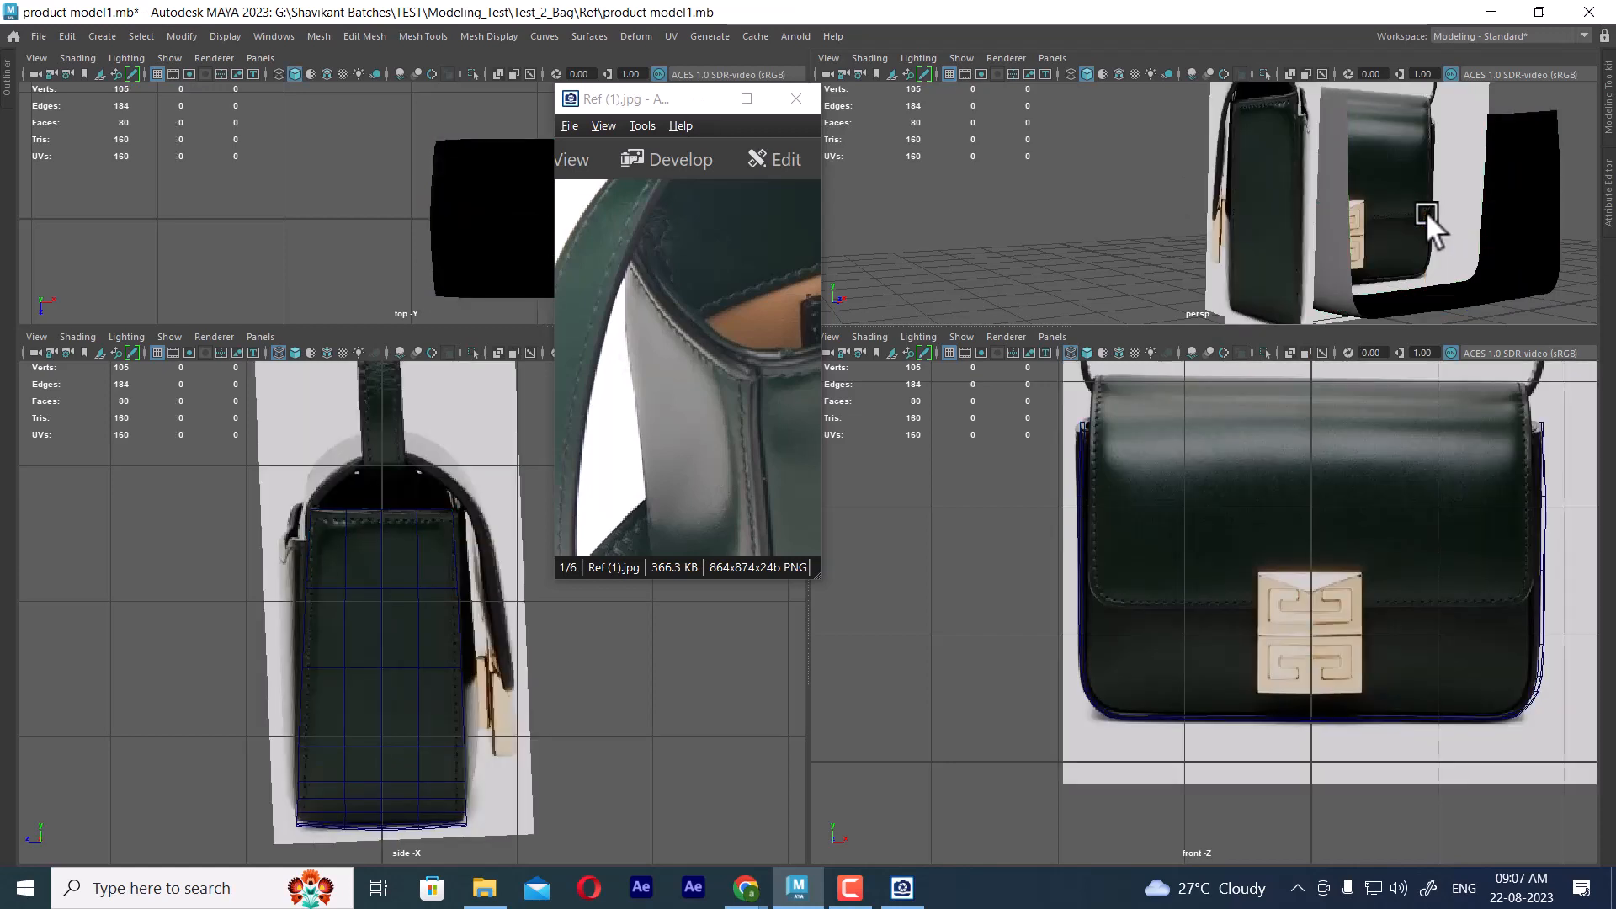
key(ctrl+z)
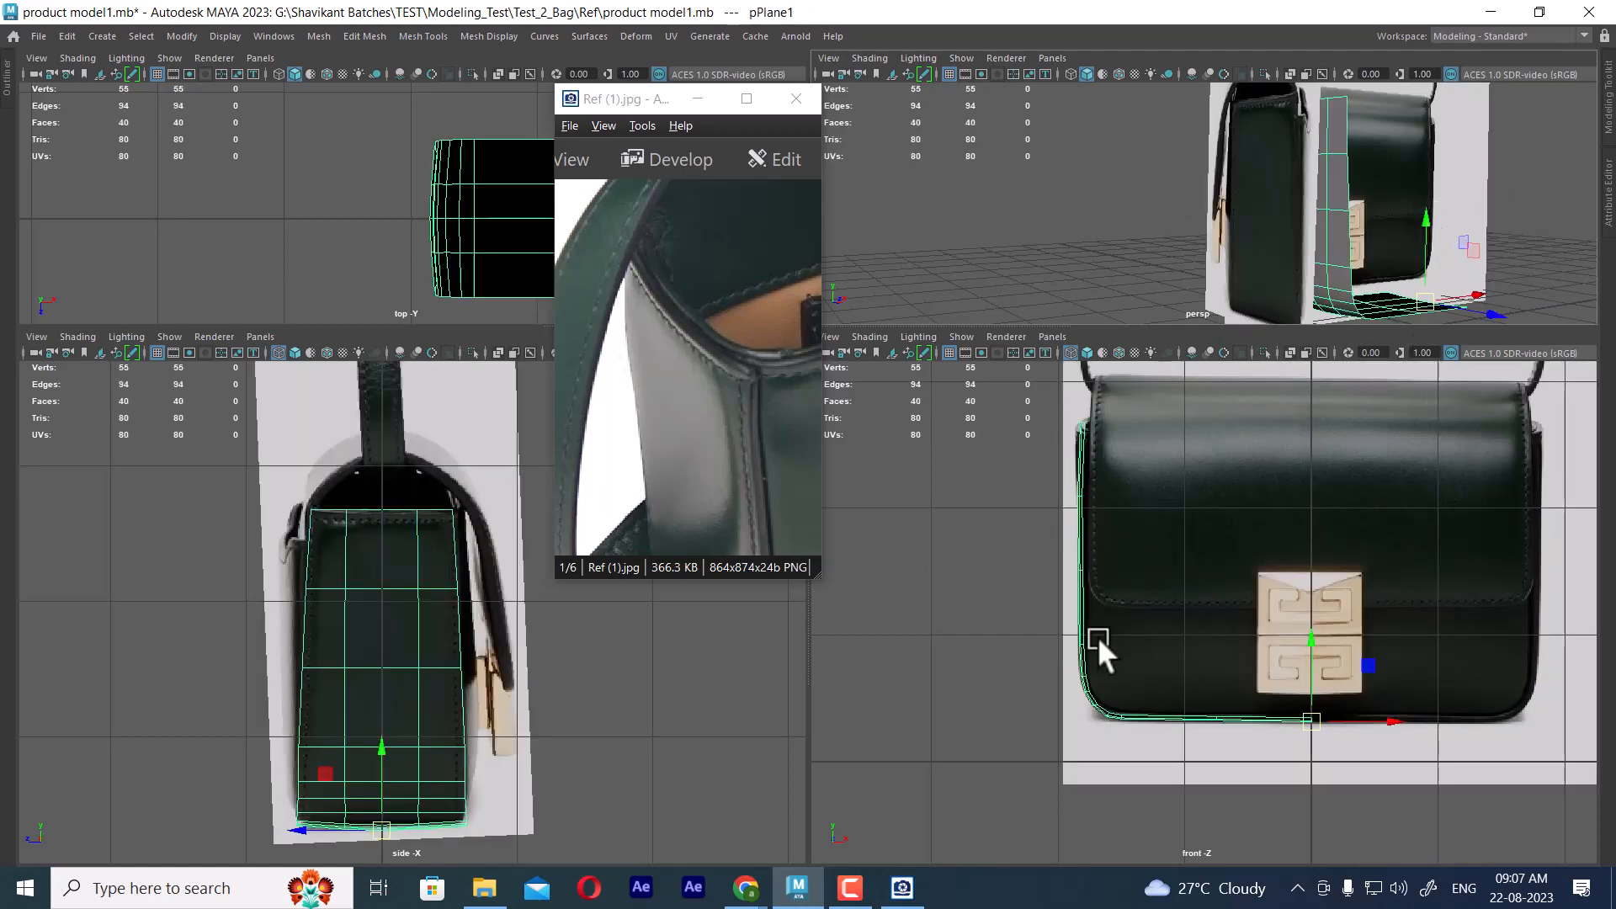
key(ctrl+z)
Insert edge loops on the panel along the stitching lines near its top edge and its front edge
drag(657, 103, 811, 117)
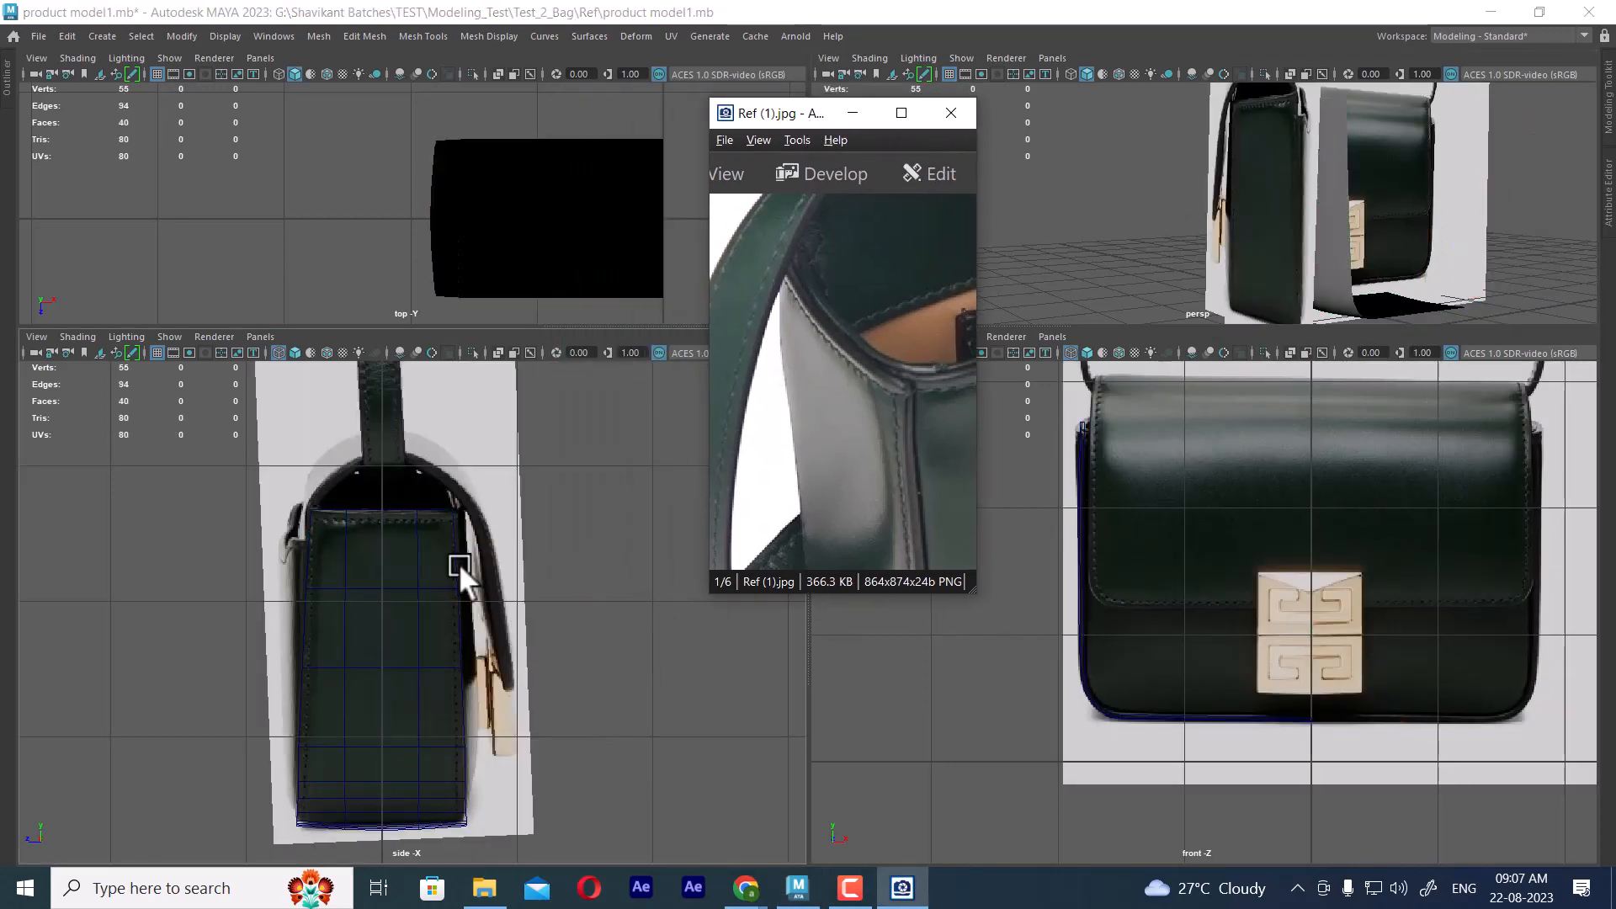
click(412, 609)
scroll(412, 609, up, 3)
shift+right_drag(653, 403, 539, 427)
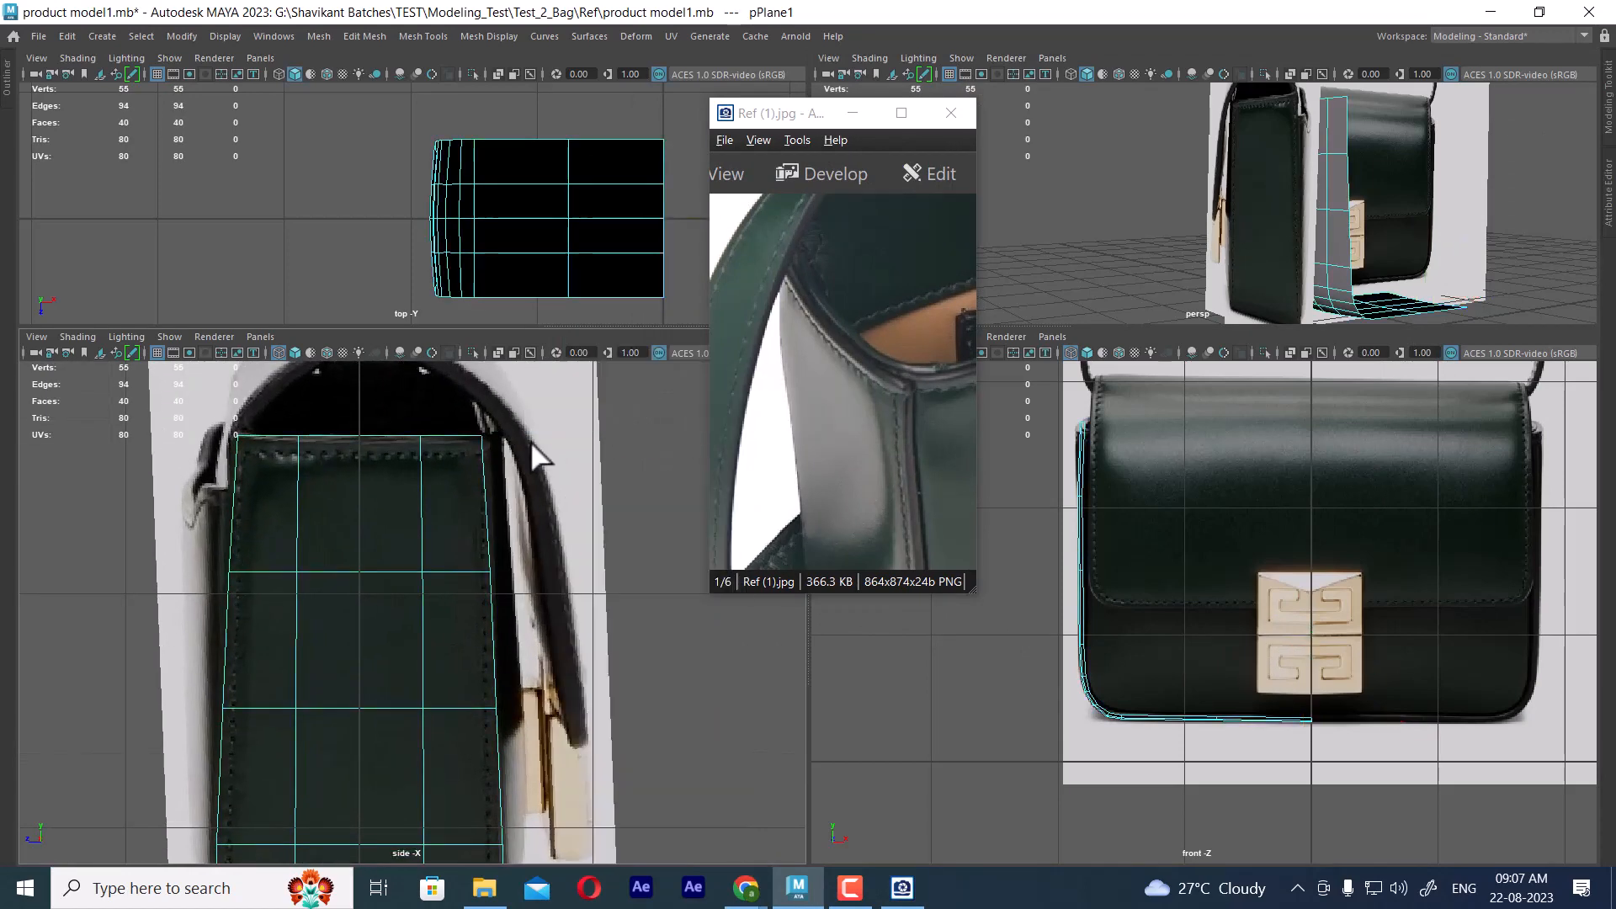
click(483, 455)
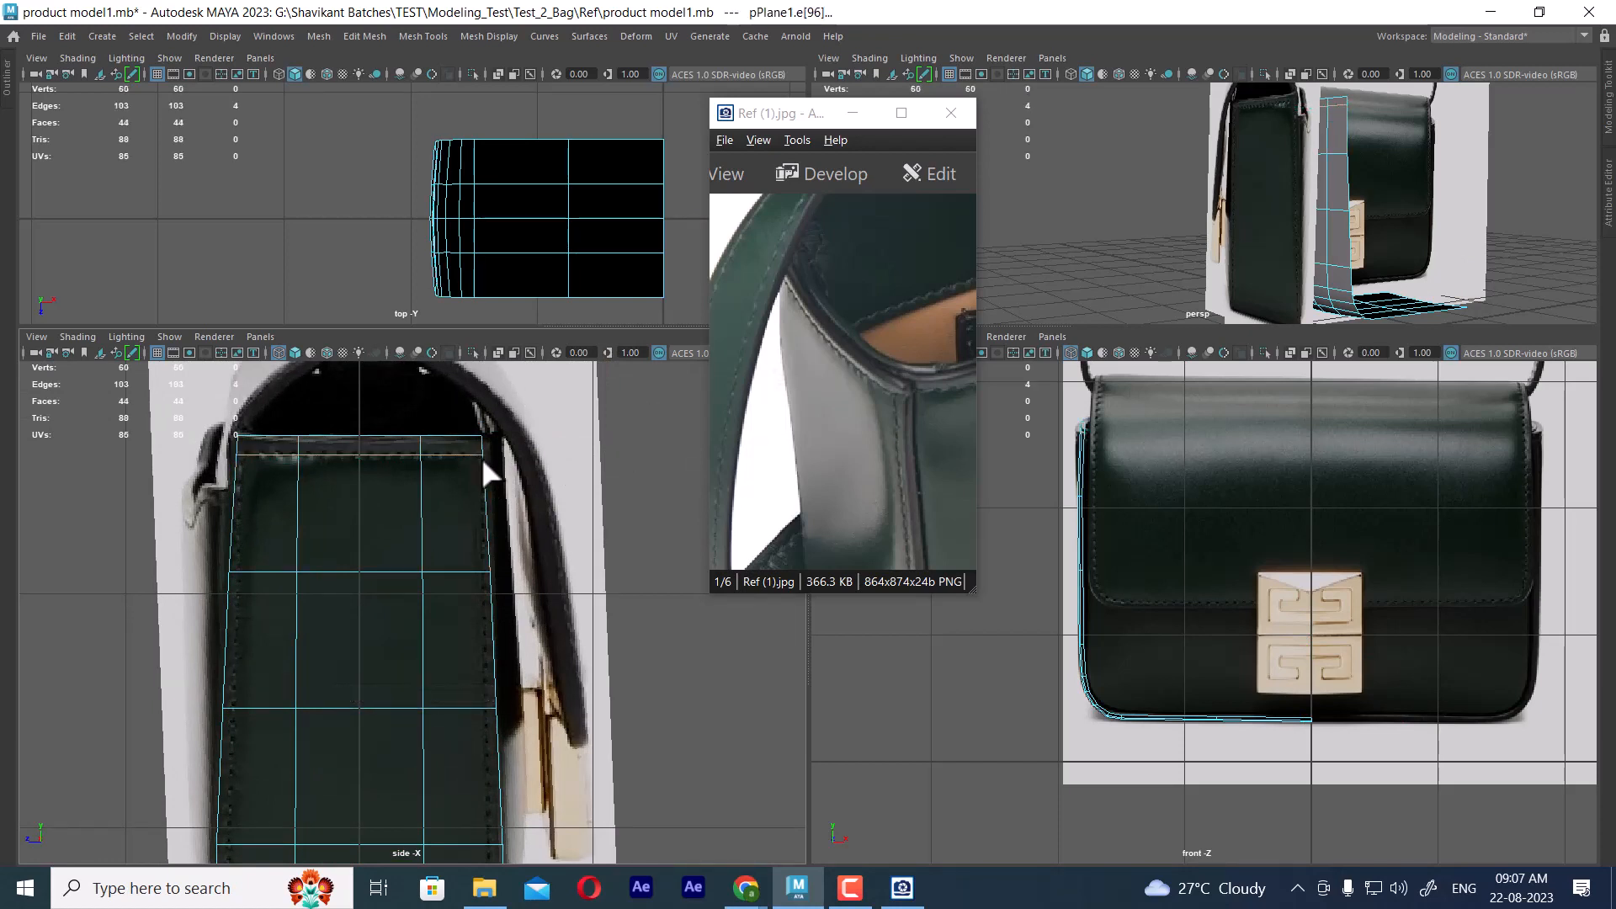
click(475, 568)
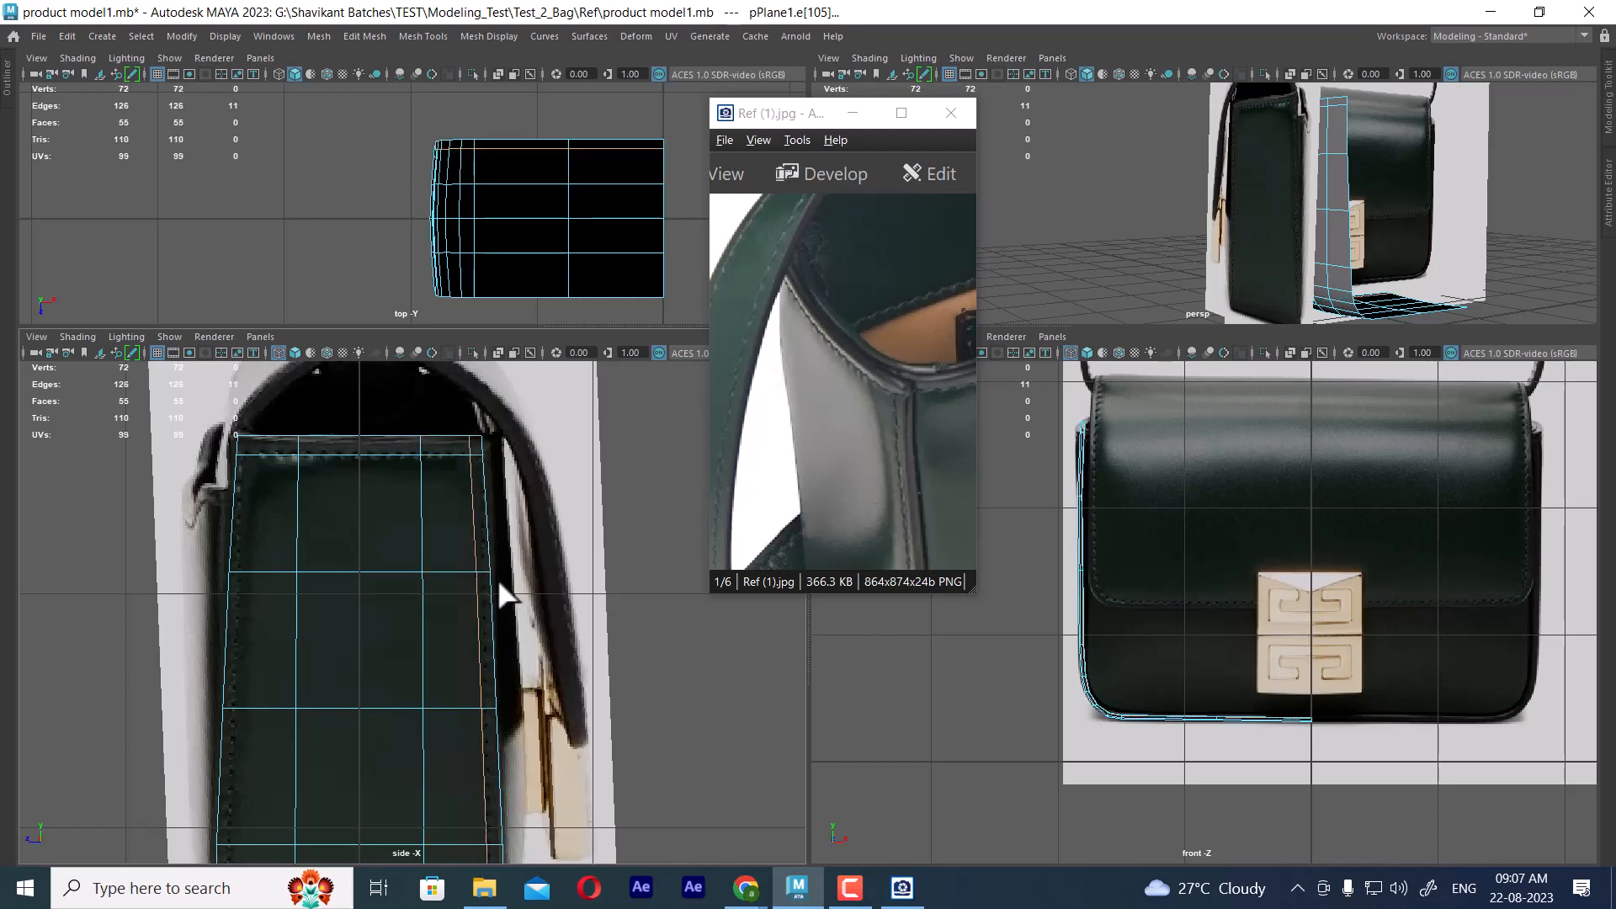
Delete the faces on the rear half of the panel, up to its centre line in the side view
scroll(504, 614, down, 5)
scroll(516, 695, up, 1)
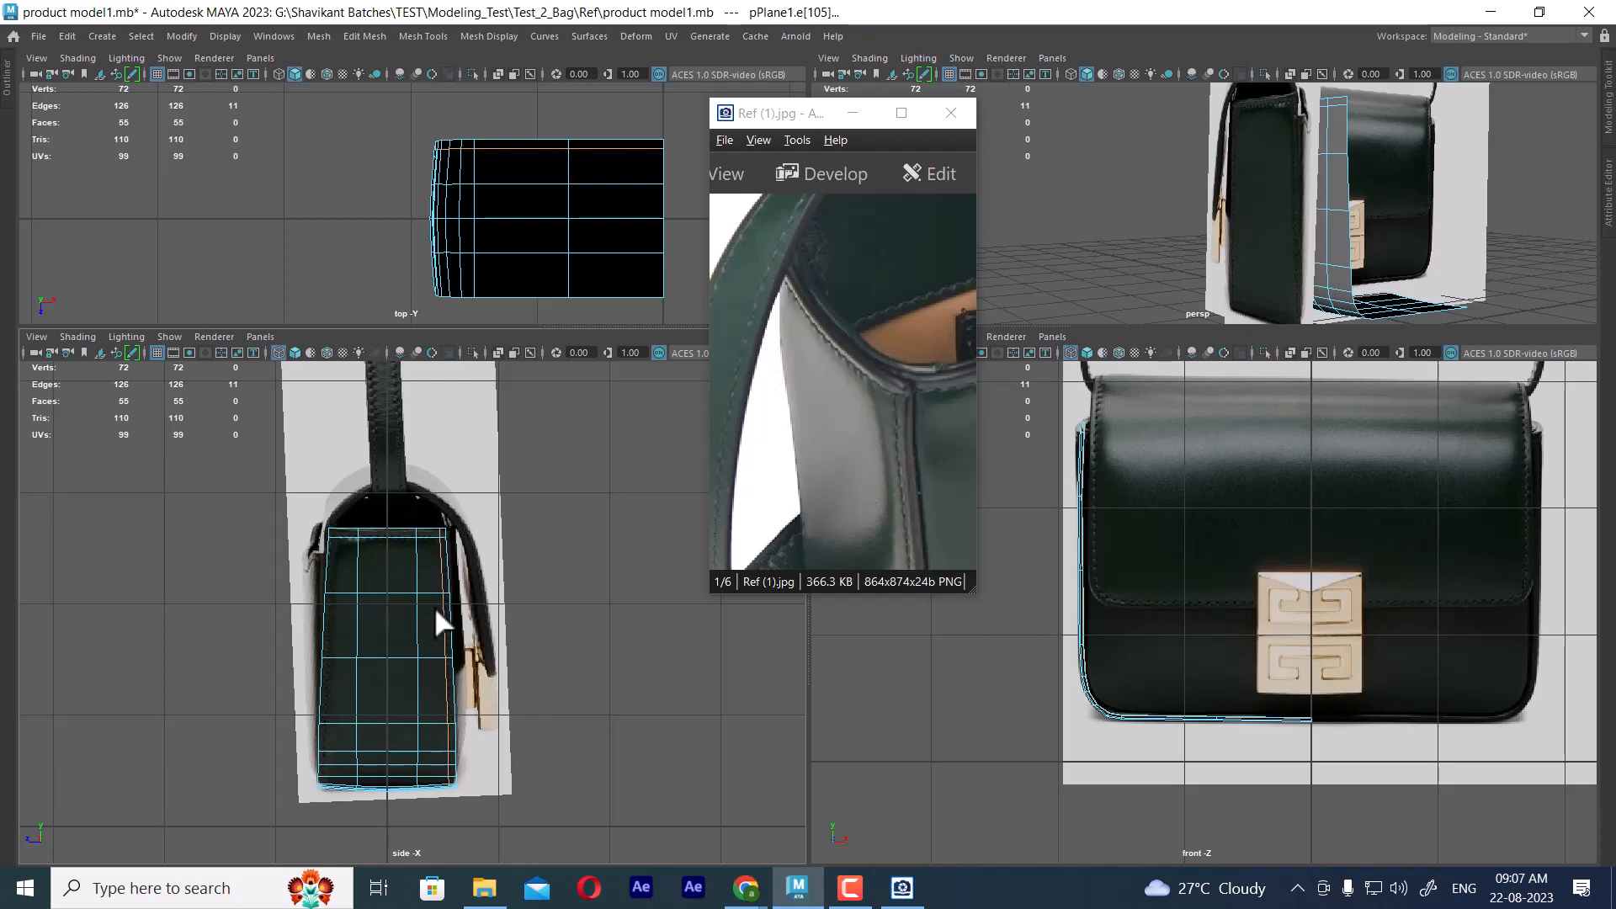
key(w)
alt+middle_drag(473, 639, 494, 555)
alt+right_drag(495, 556, 512, 563)
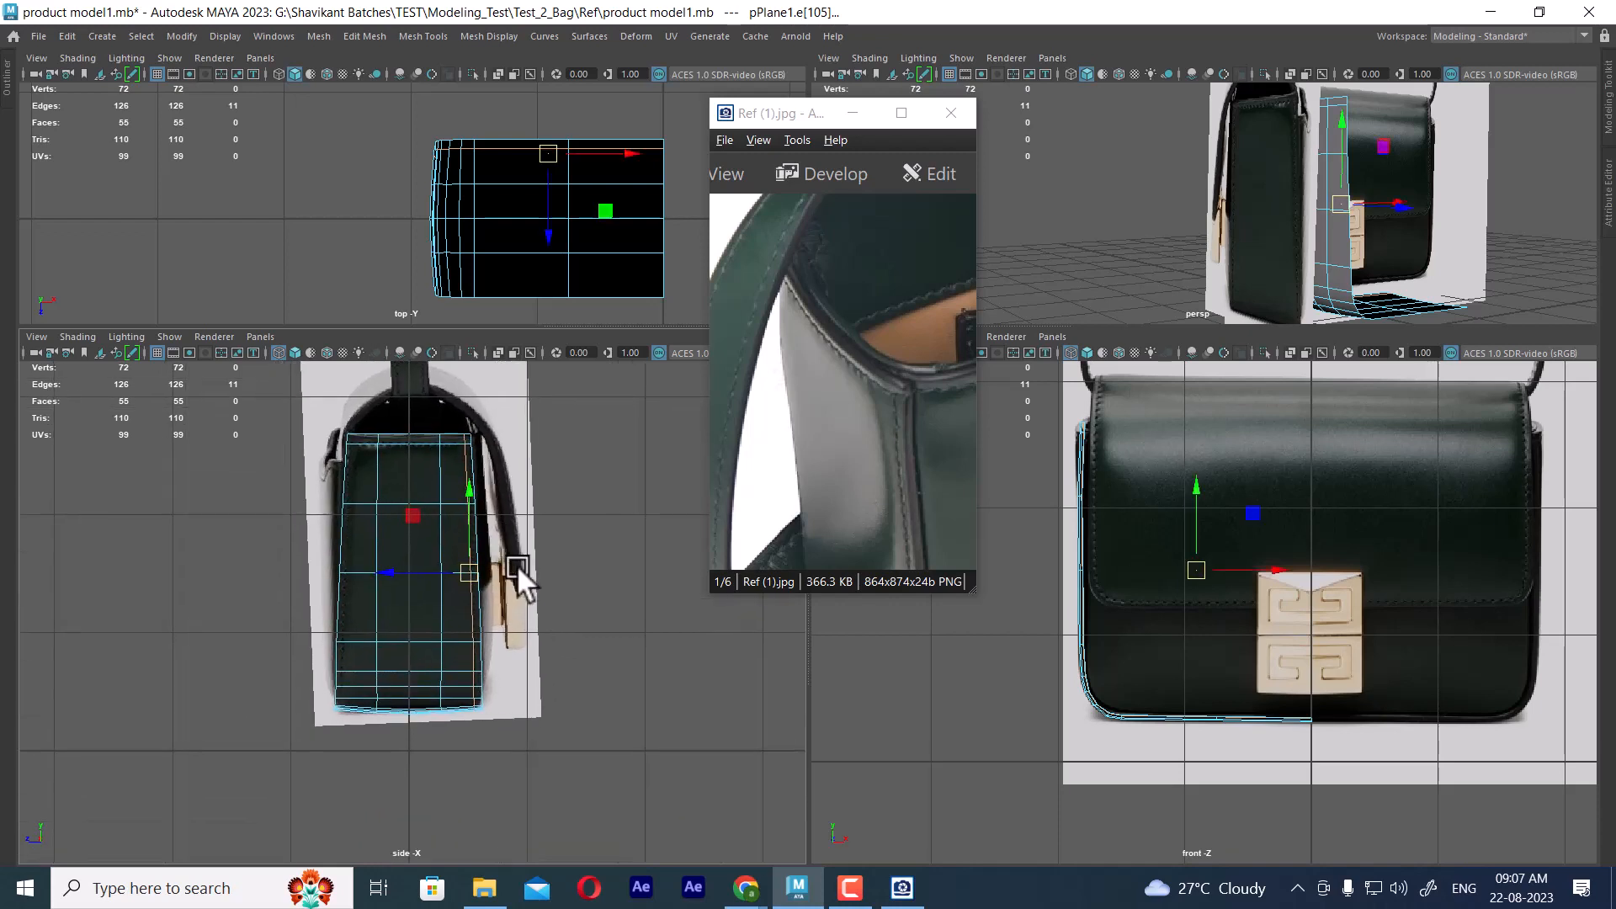
right_drag(583, 454, 577, 438)
drag(305, 392, 387, 837)
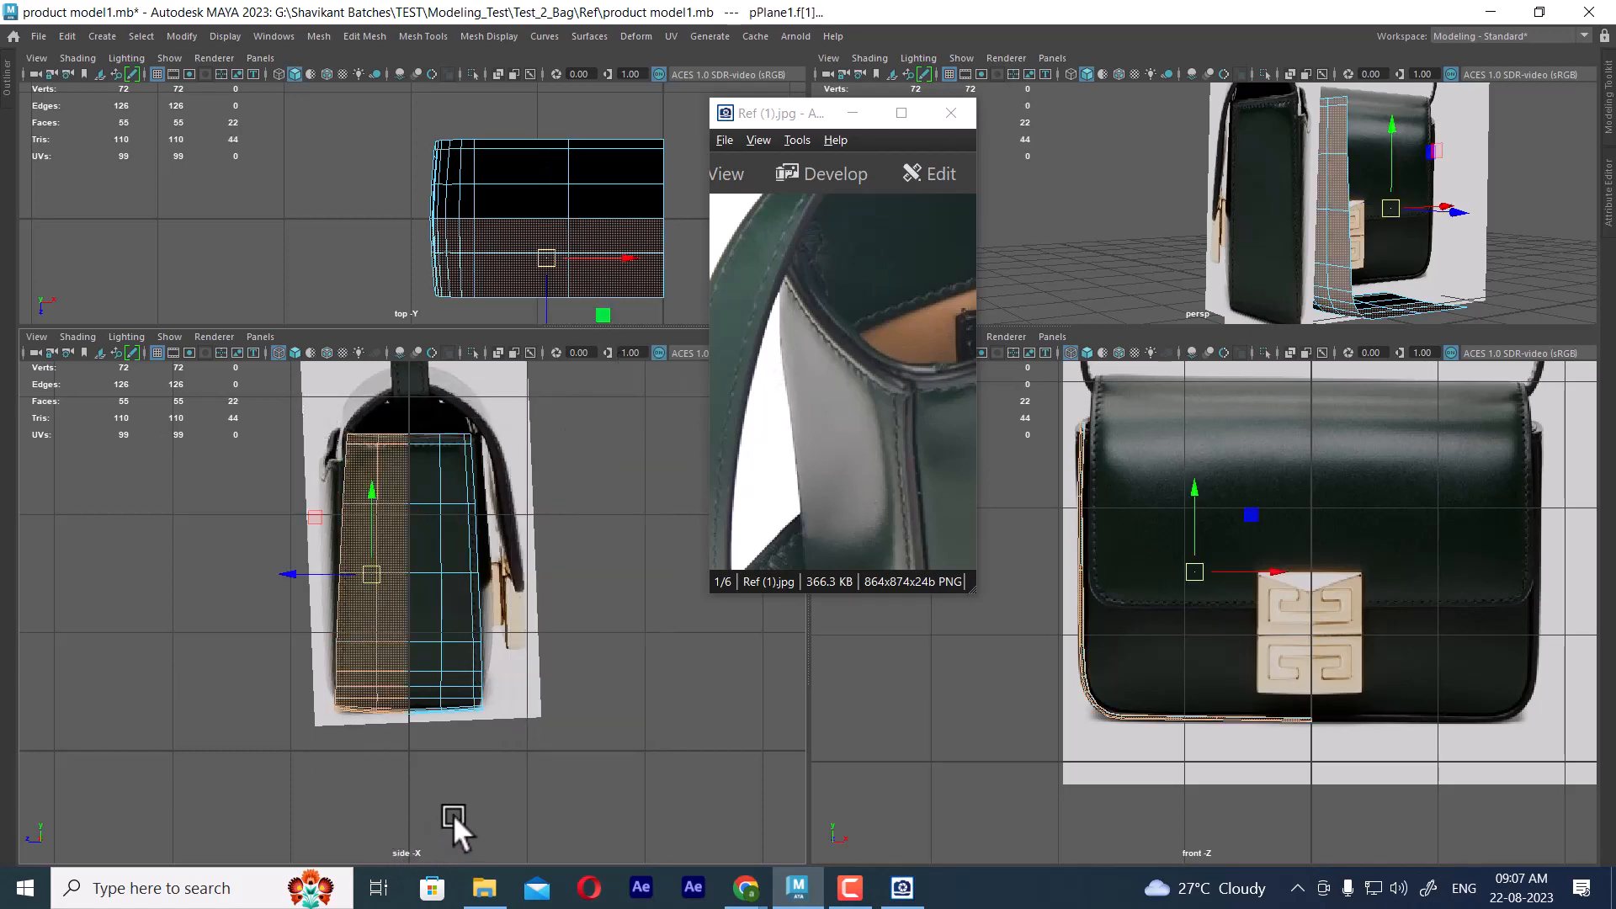
key(Delete)
Select the remaining half panel, hide everything else, and enlarge the perspective view
alt+drag(1360, 255, 1295, 234)
scroll(458, 581, up, 1)
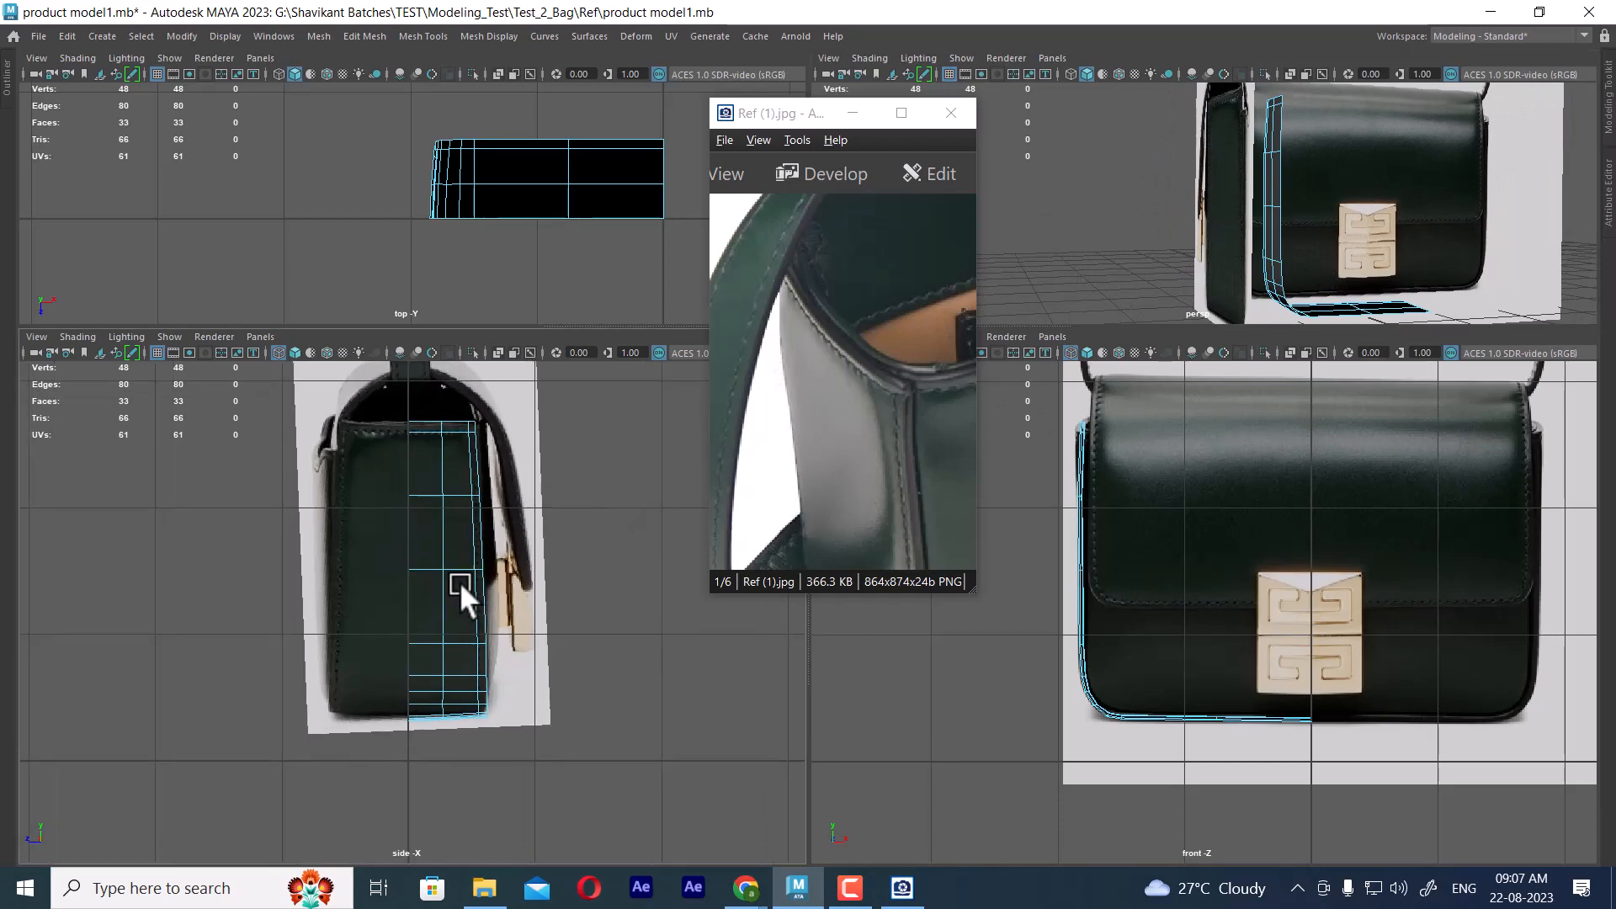
right_drag(1266, 291, 1301, 260)
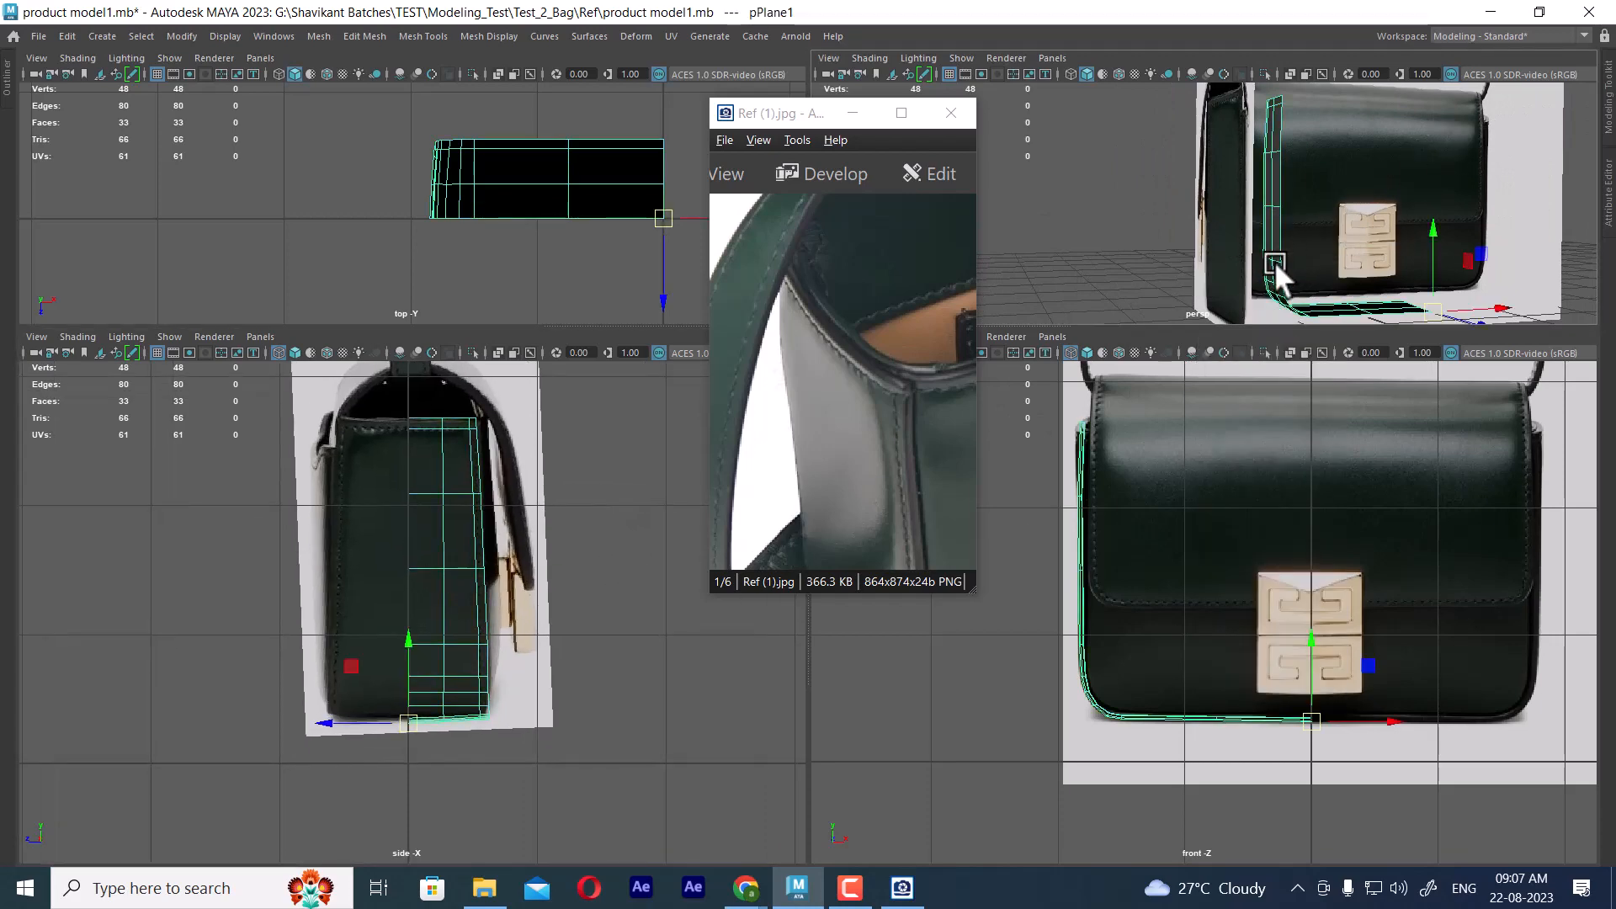
key(alt+h)
alt+drag(1325, 312, 1323, 278)
key(space)
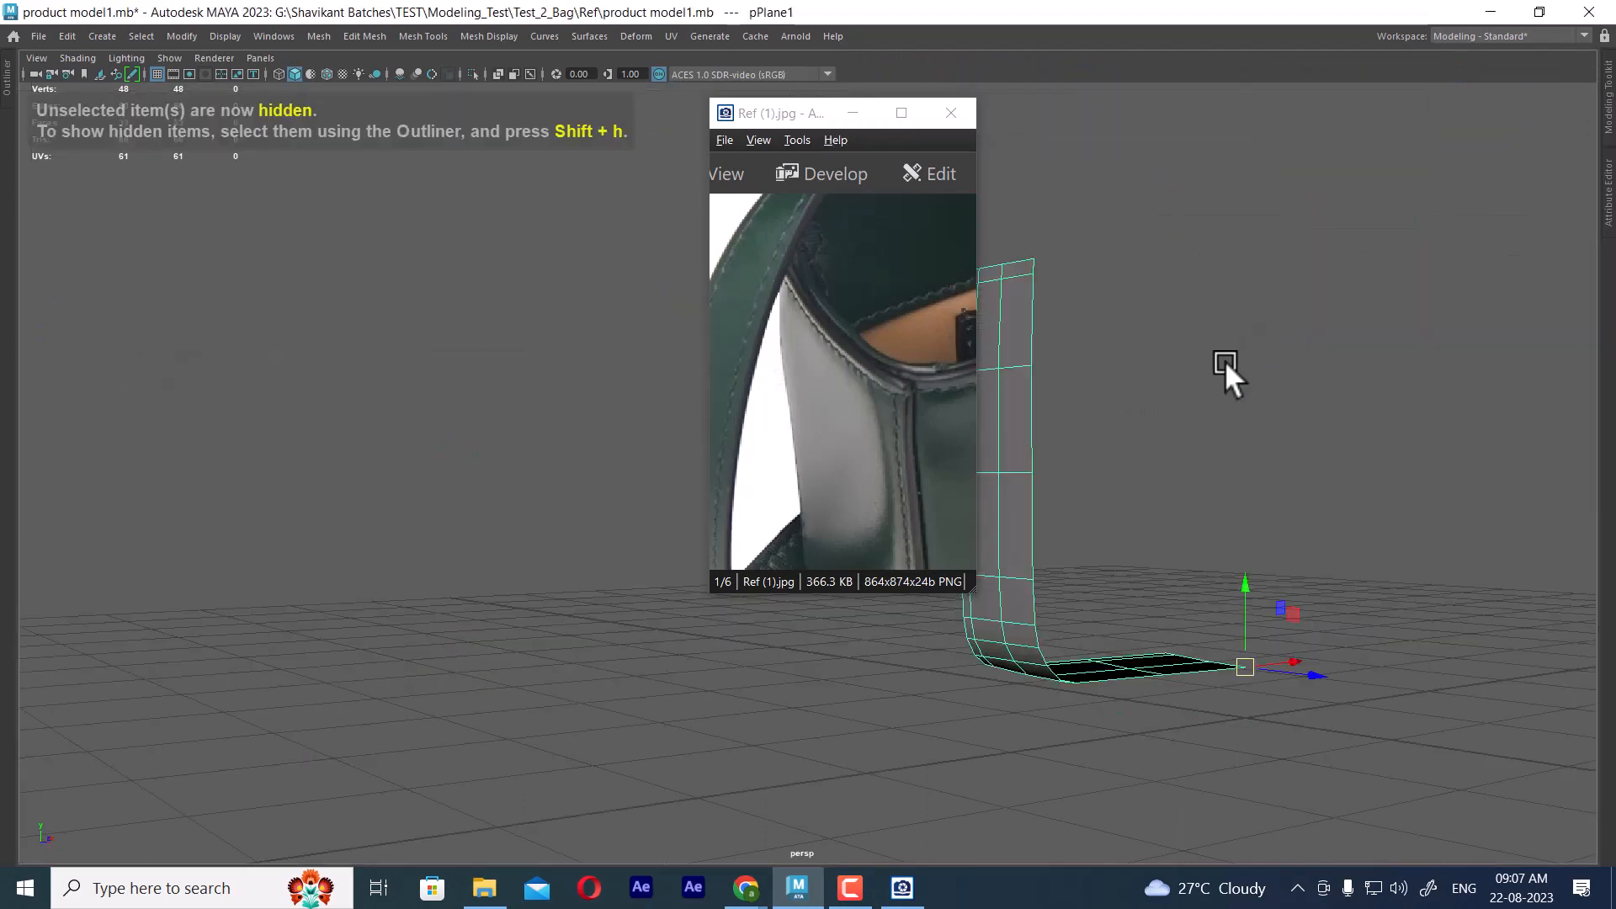
Mirror the half panel across the world Z axis in the positive direction with the border edges bridged
alt+drag(1224, 360, 1283, 380)
shift+right_drag(1288, 255, 1369, 442)
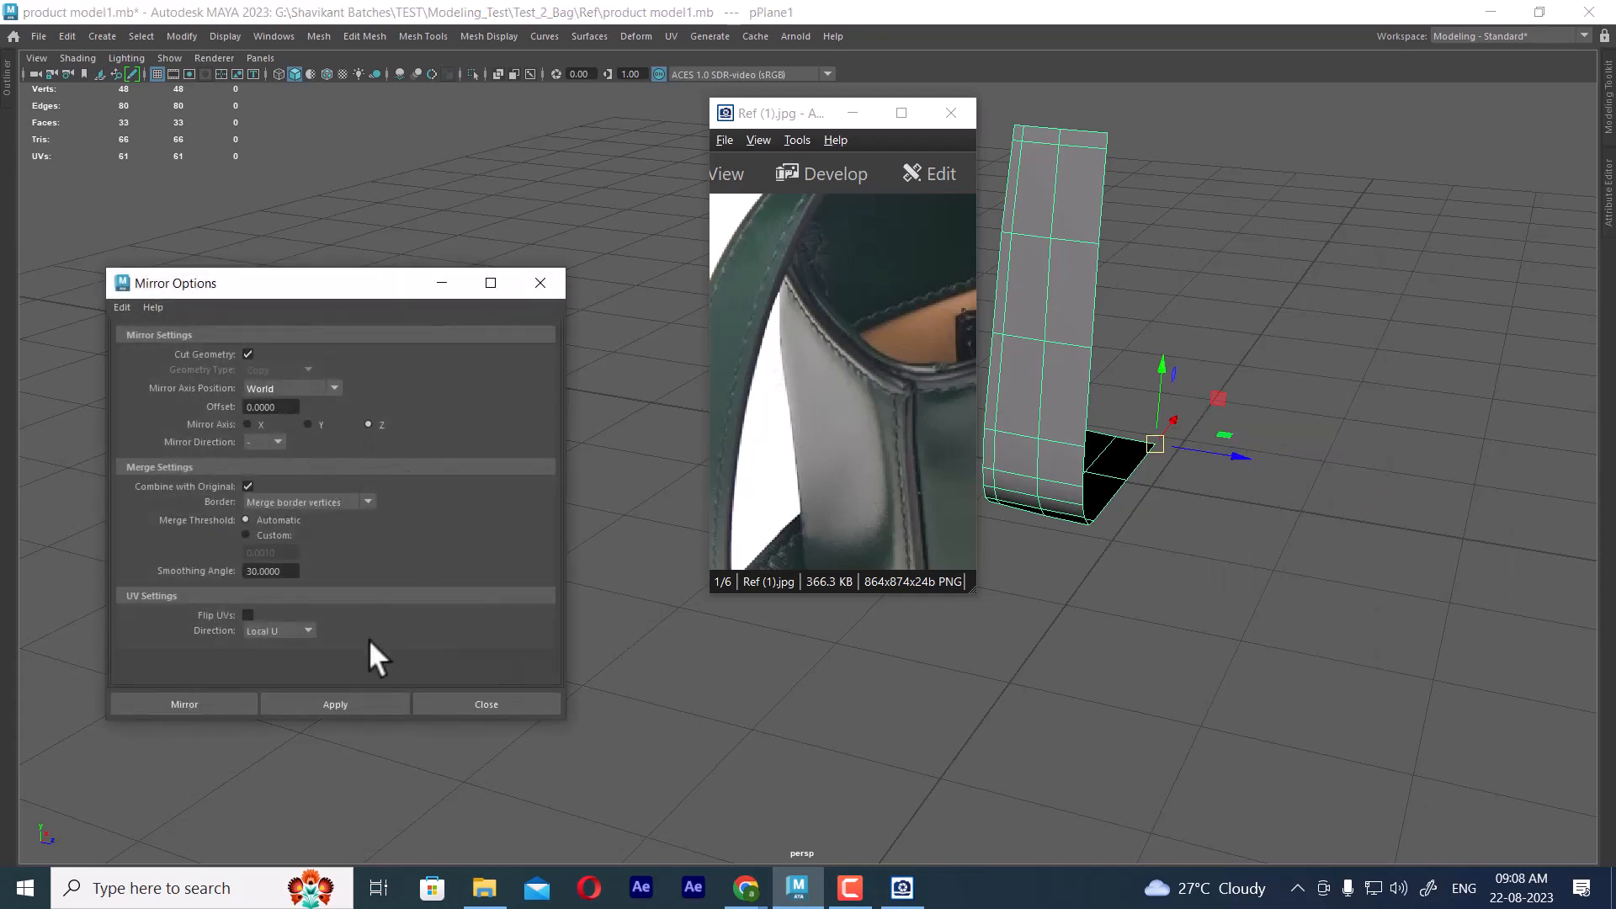
click(341, 710)
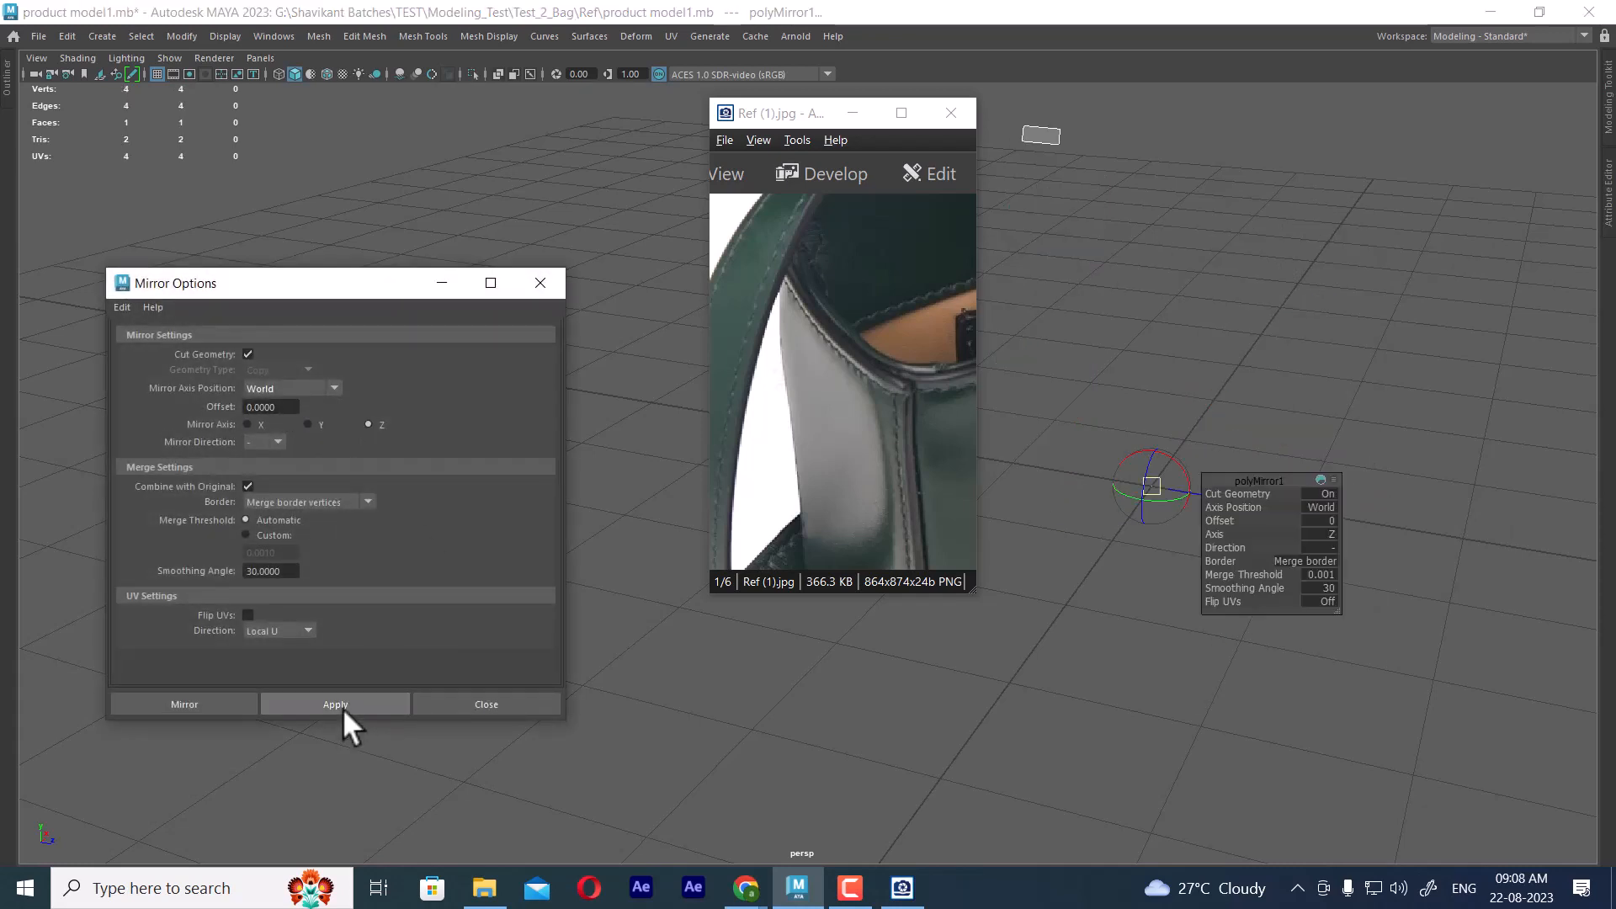
click(1329, 548)
click(1367, 556)
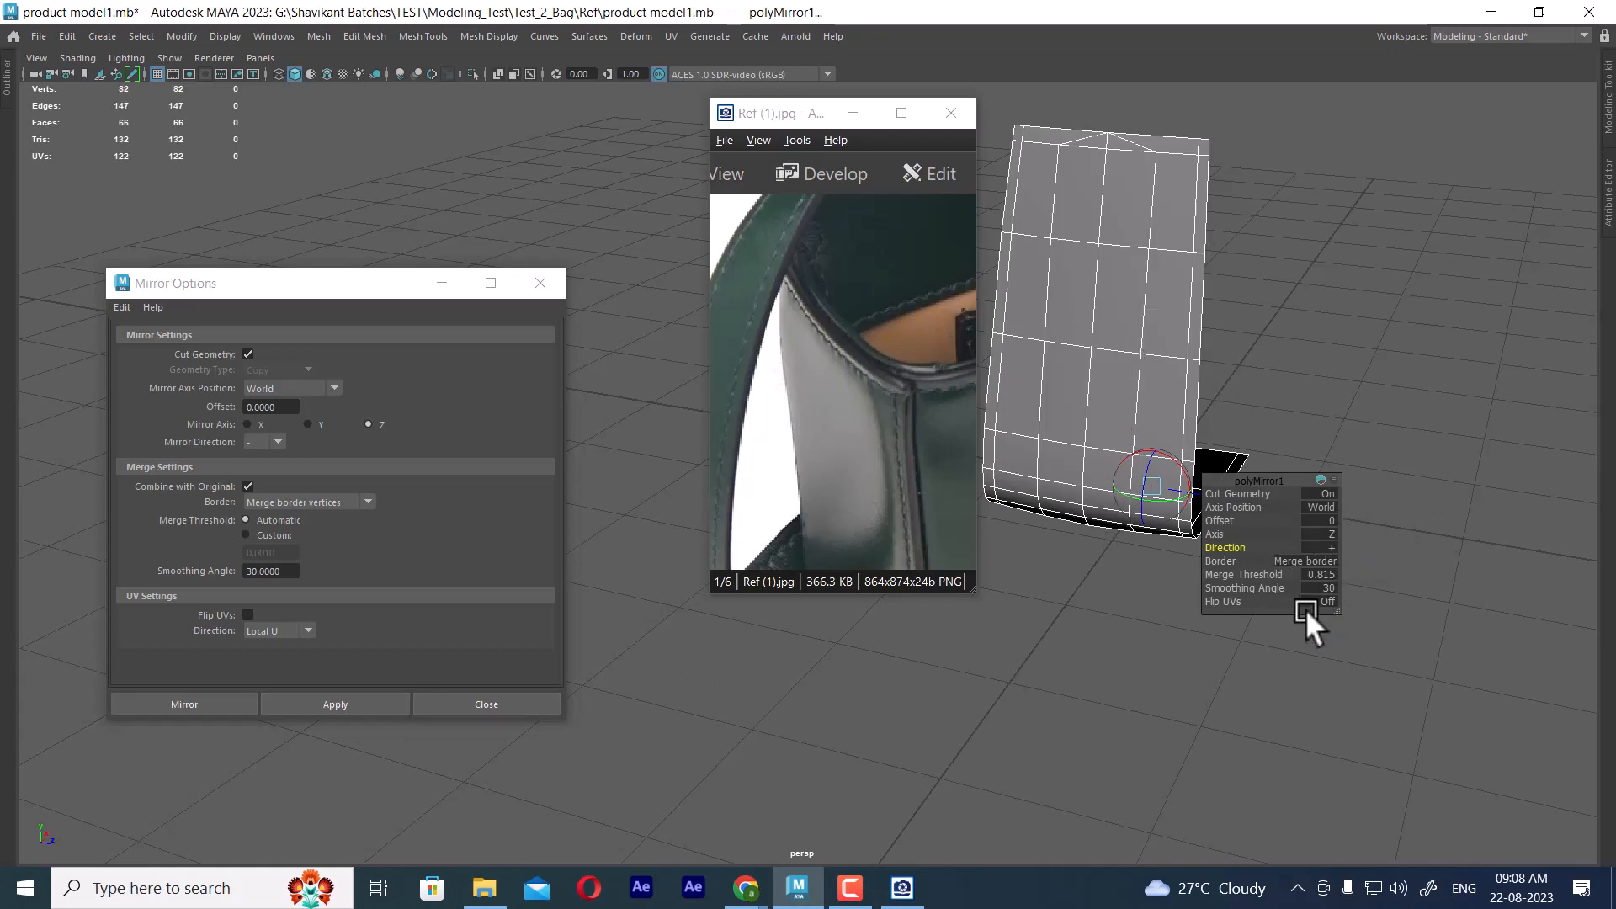
click(1310, 560)
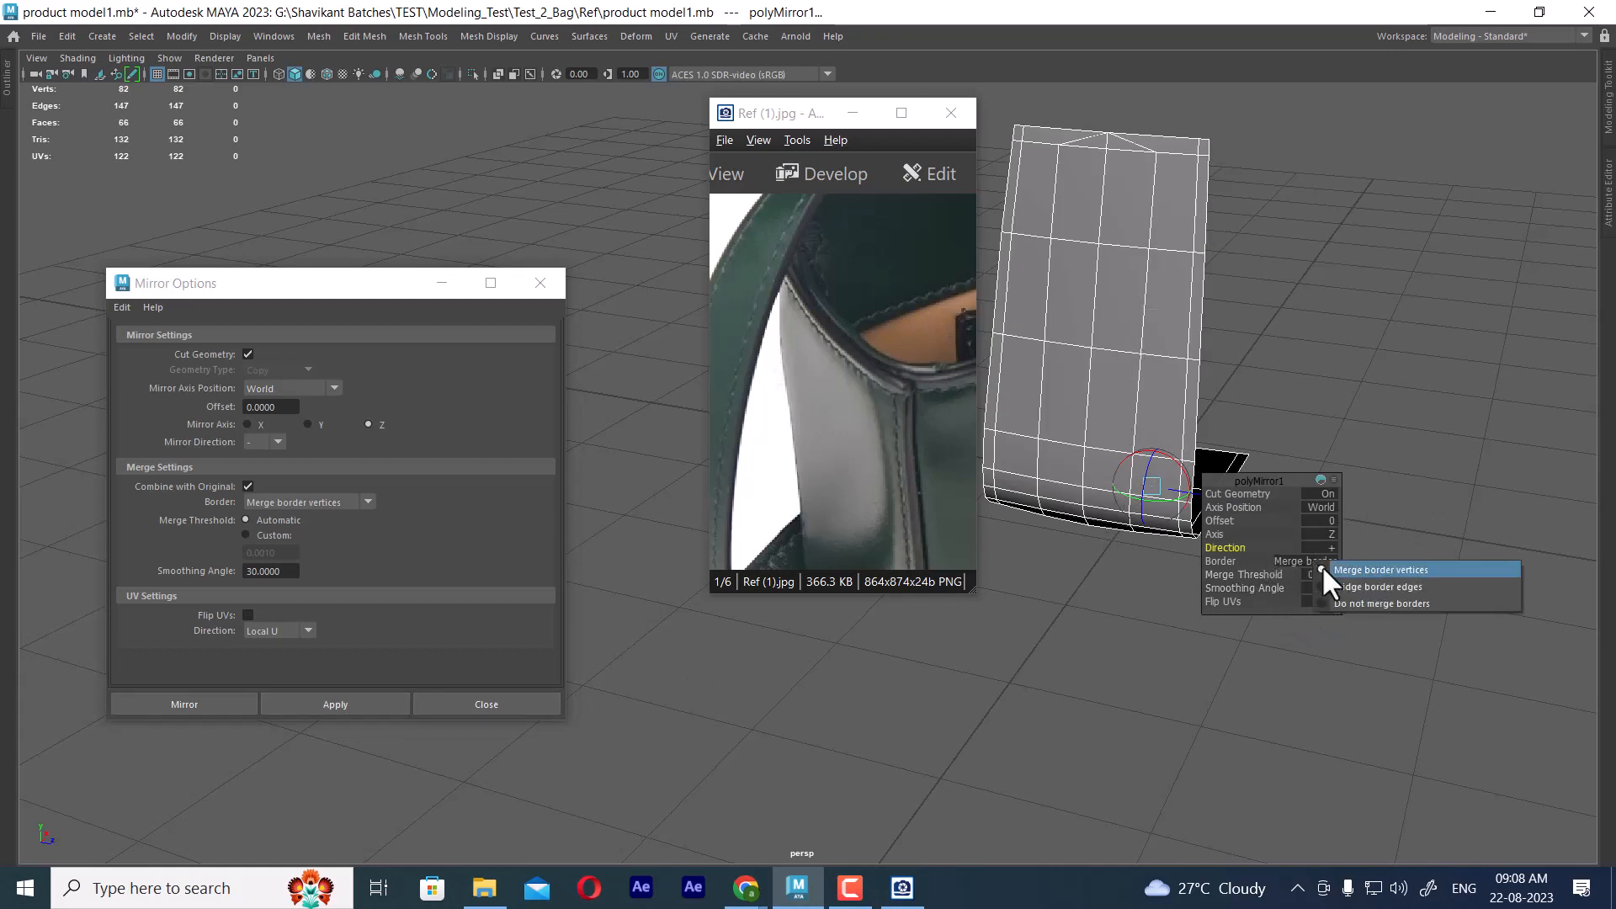
click(1378, 586)
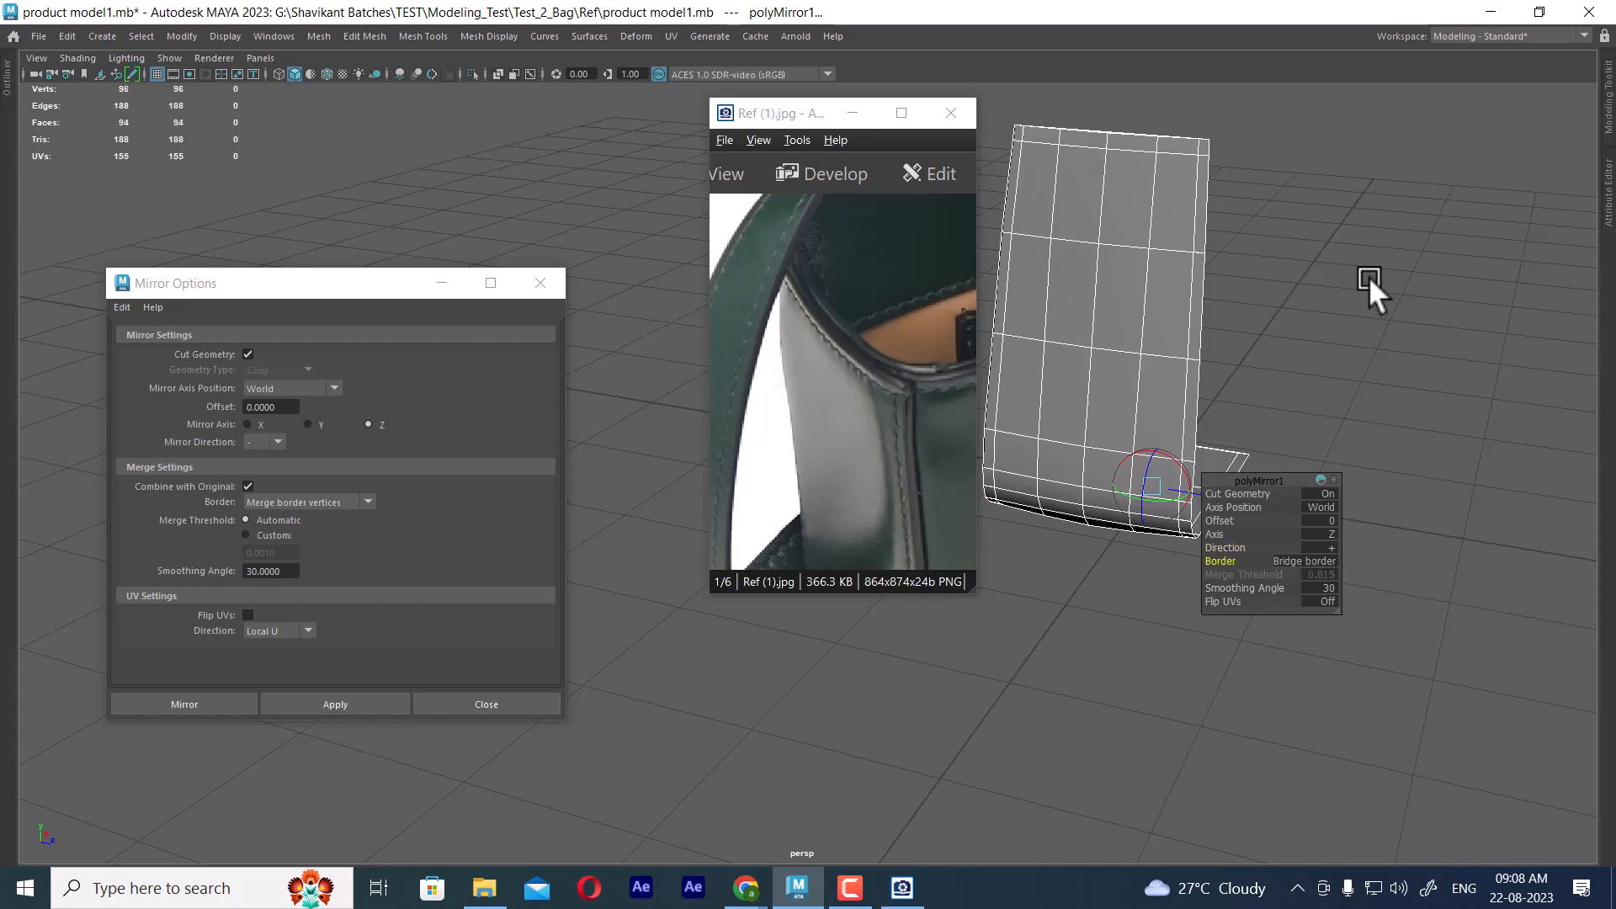
click(1357, 310)
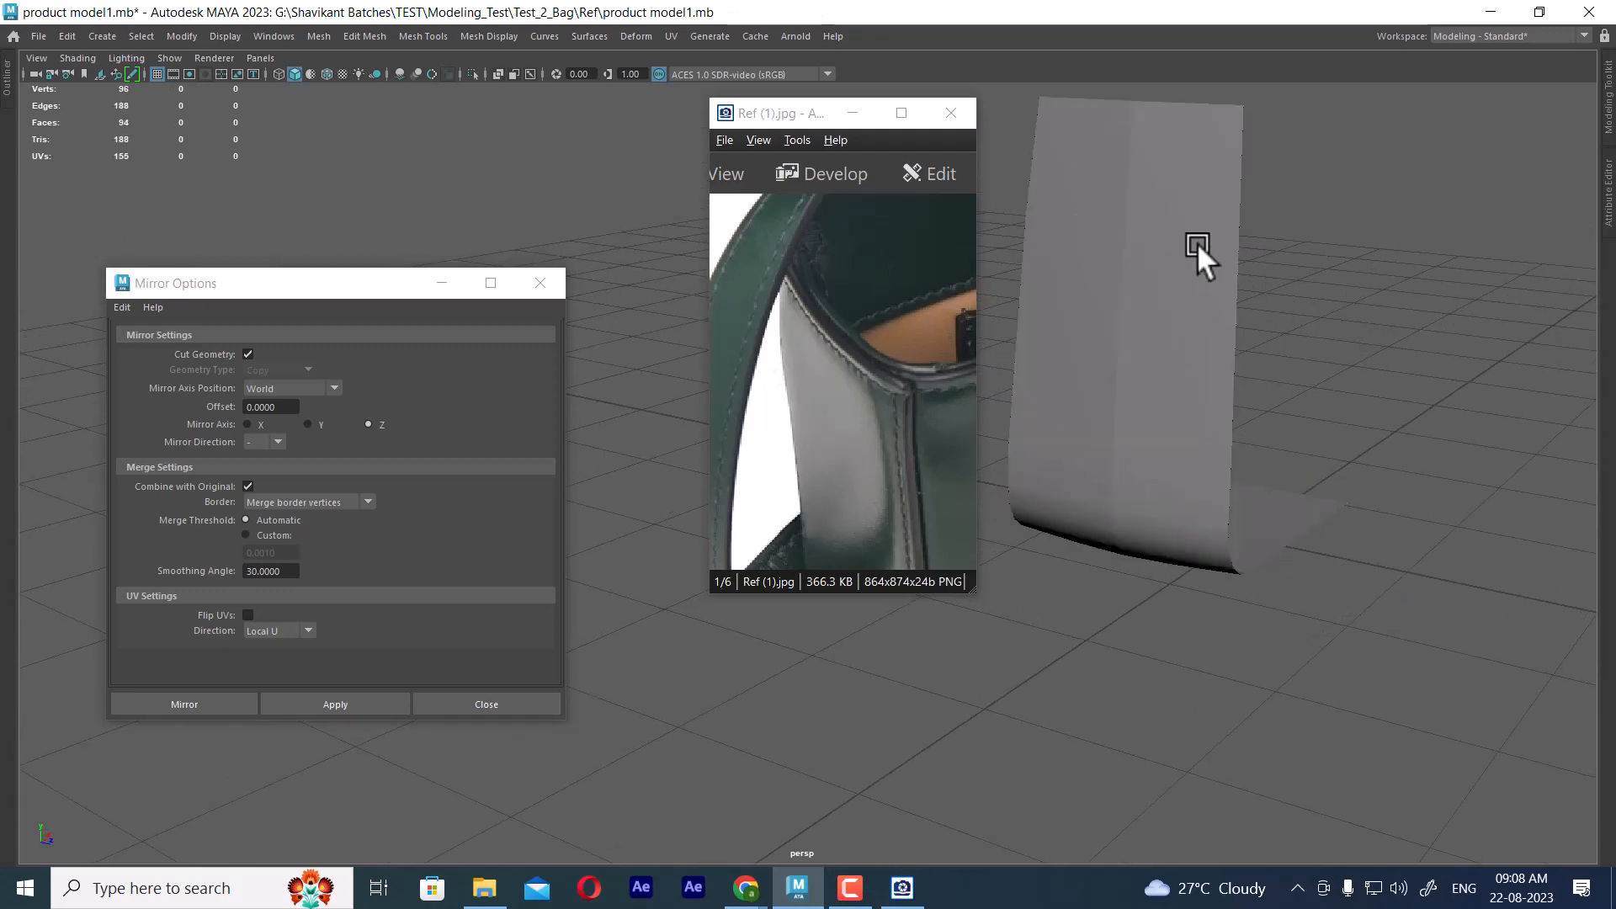
Merge the vertices along the mirrored panel's centre seam with a distance threshold of 0.01
click(1225, 249)
alt+drag(1180, 235, 1439, 244)
right_click(1448, 230)
right_drag(1447, 231, 1292, 204)
alt+drag(1291, 335, 1207, 242)
drag(1162, 184, 1200, 553)
alt+drag(1227, 728, 1309, 493)
shift+right_drag(1285, 390, 1371, 278)
alt+drag(1249, 340, 1188, 346)
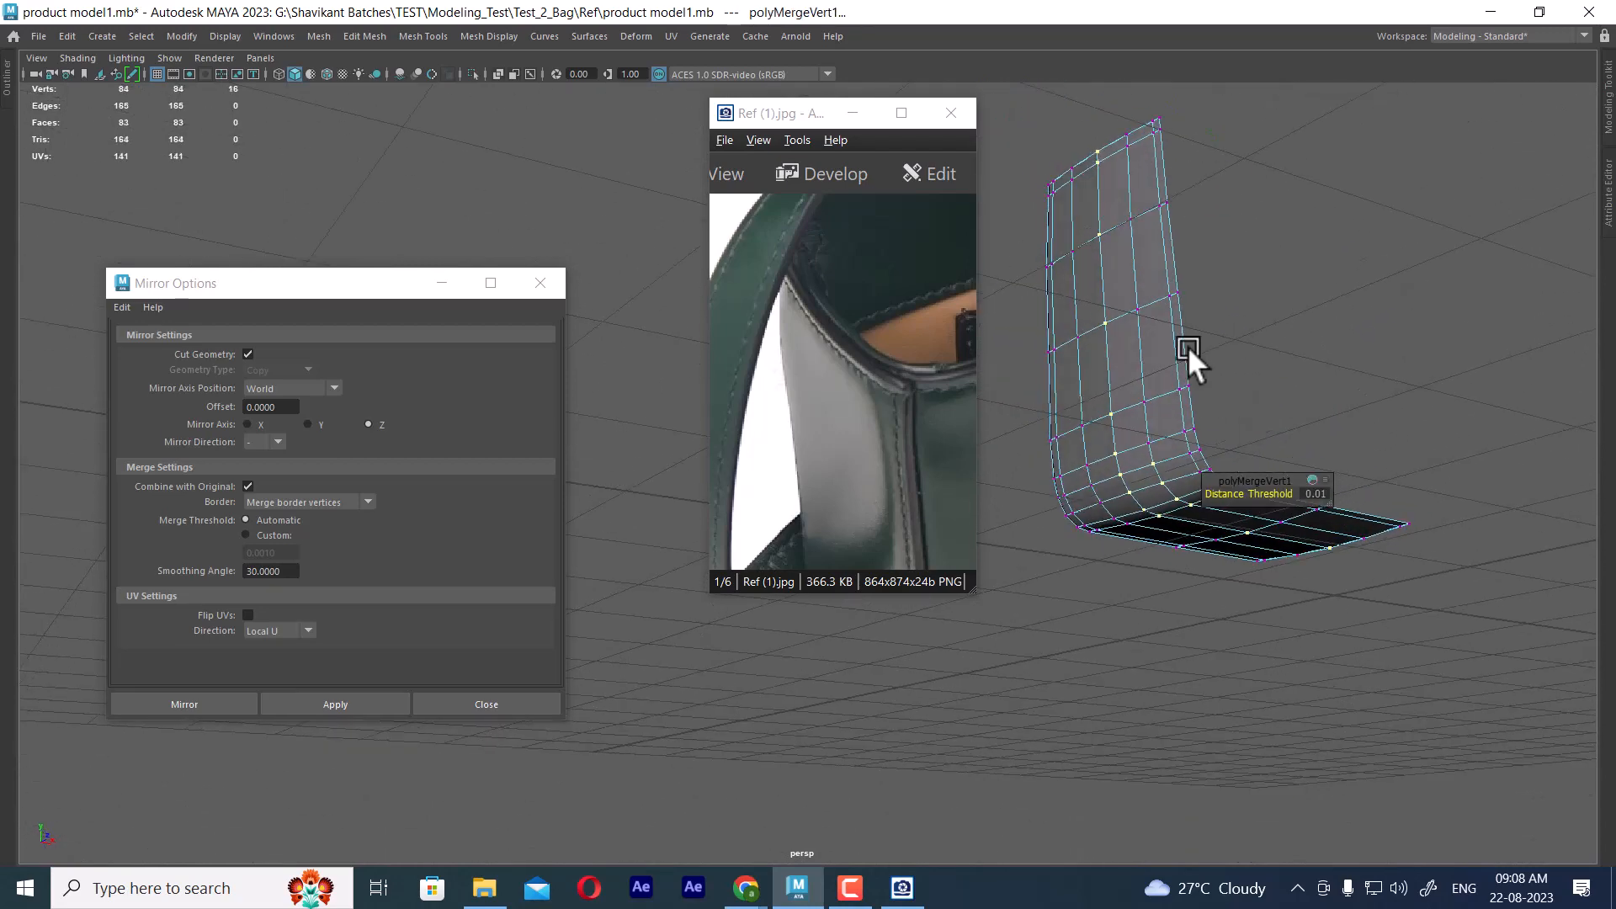
key(w)
right_drag(1123, 304, 1280, 195)
click(1050, 412)
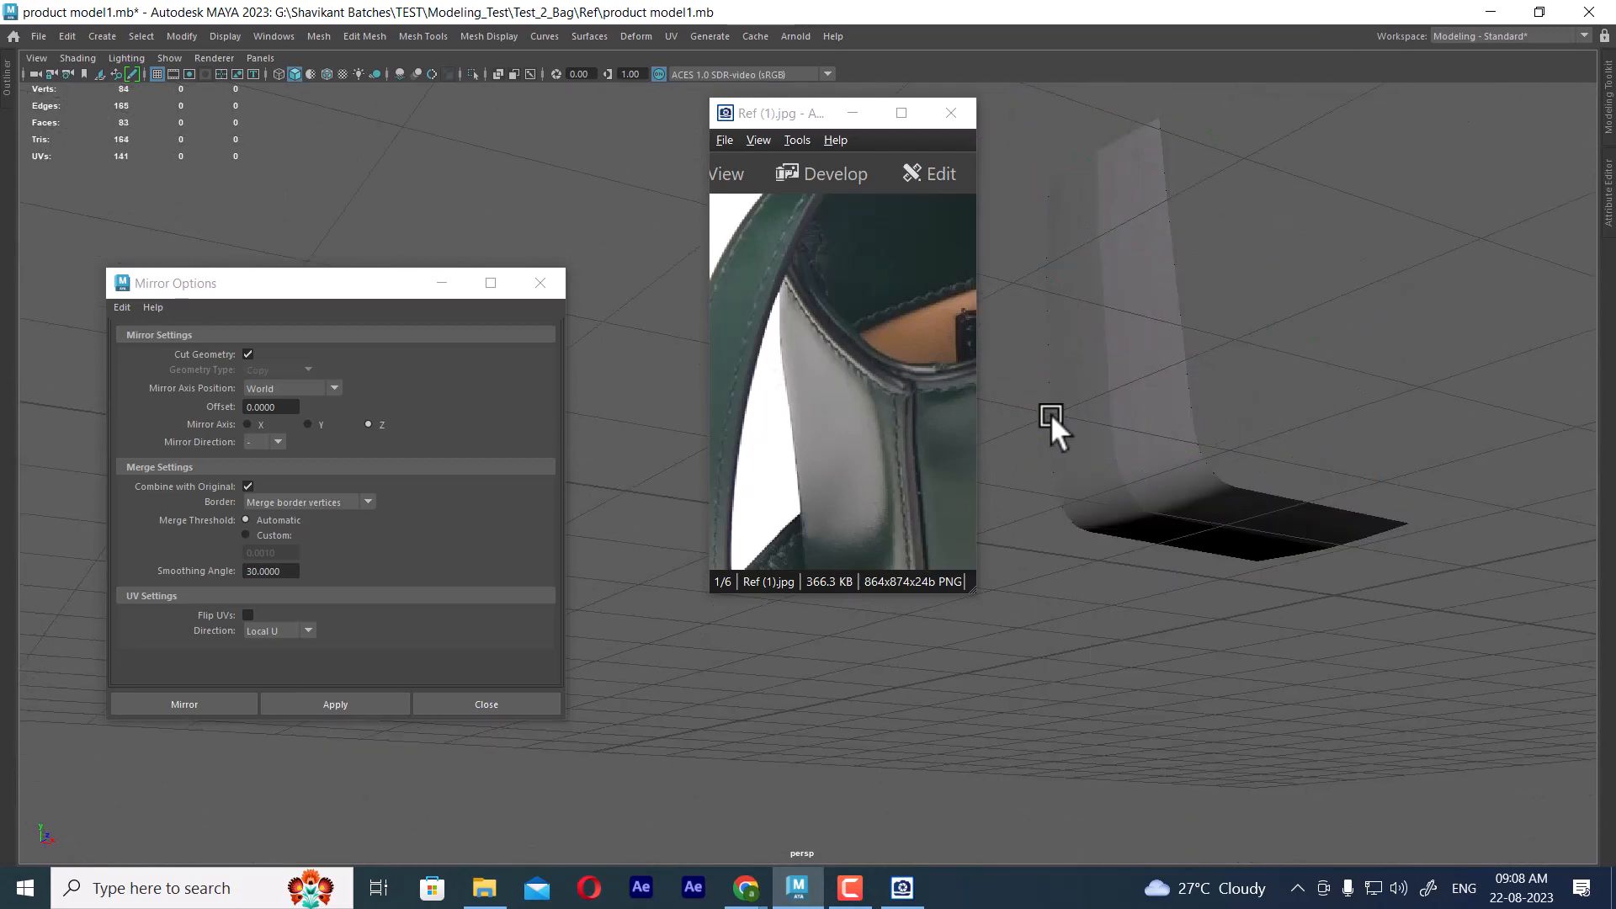
Preview the panel smoothed, inspect its base corners, and return to the unsmoothed display
click(1157, 387)
key(3)
click(1295, 366)
alt+drag(1295, 366, 1358, 539)
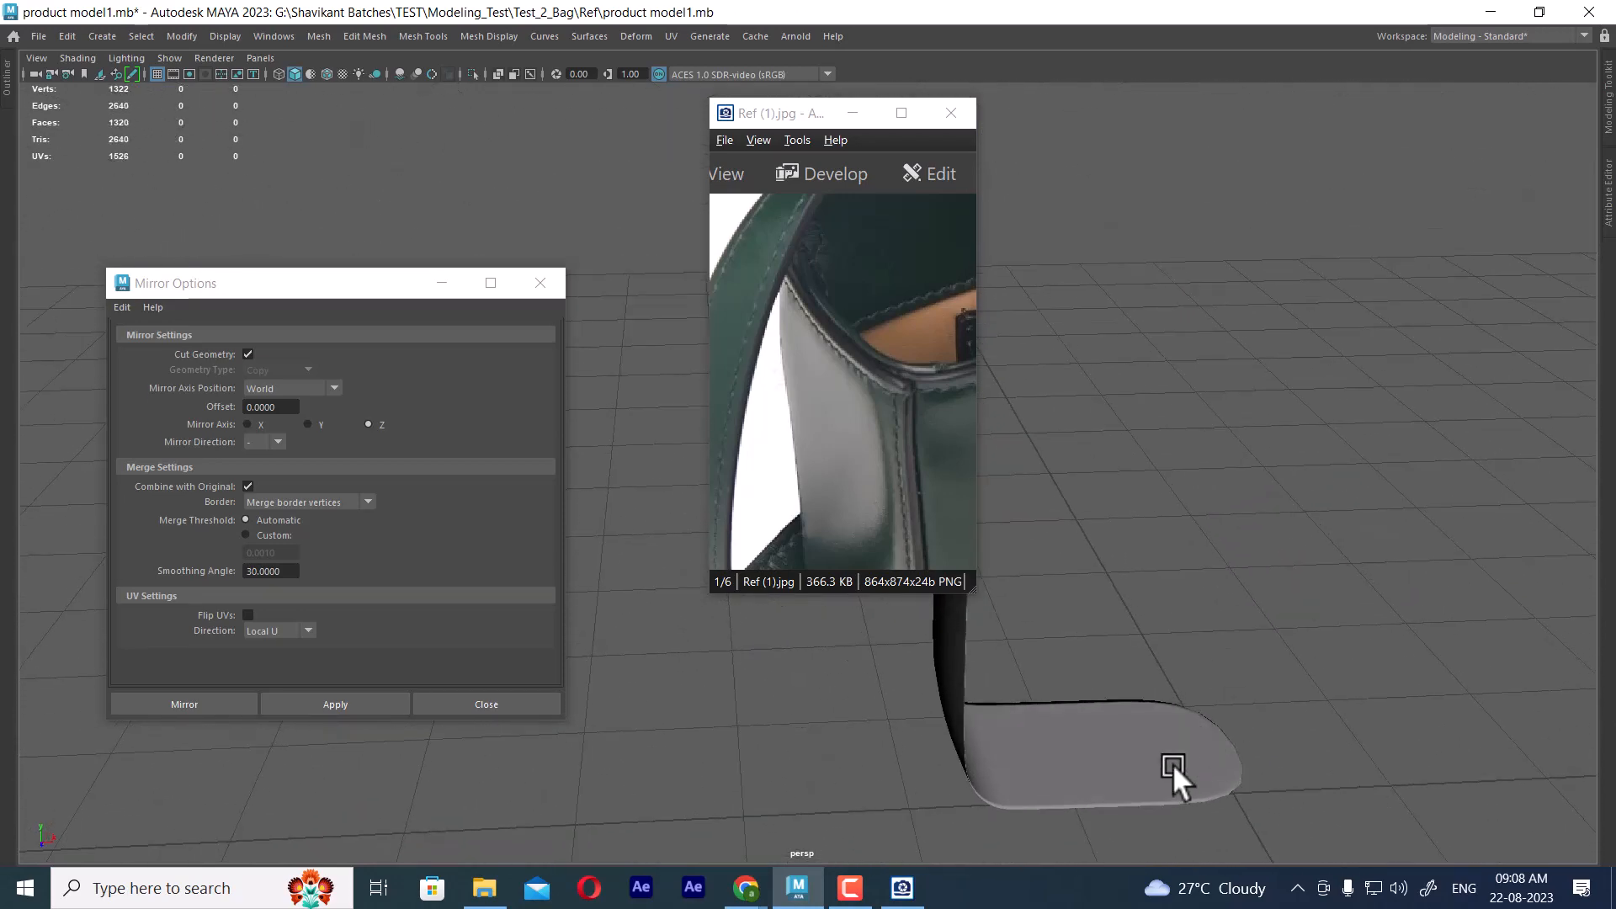
click(1194, 749)
key(1)
alt+drag(1183, 732, 1218, 552)
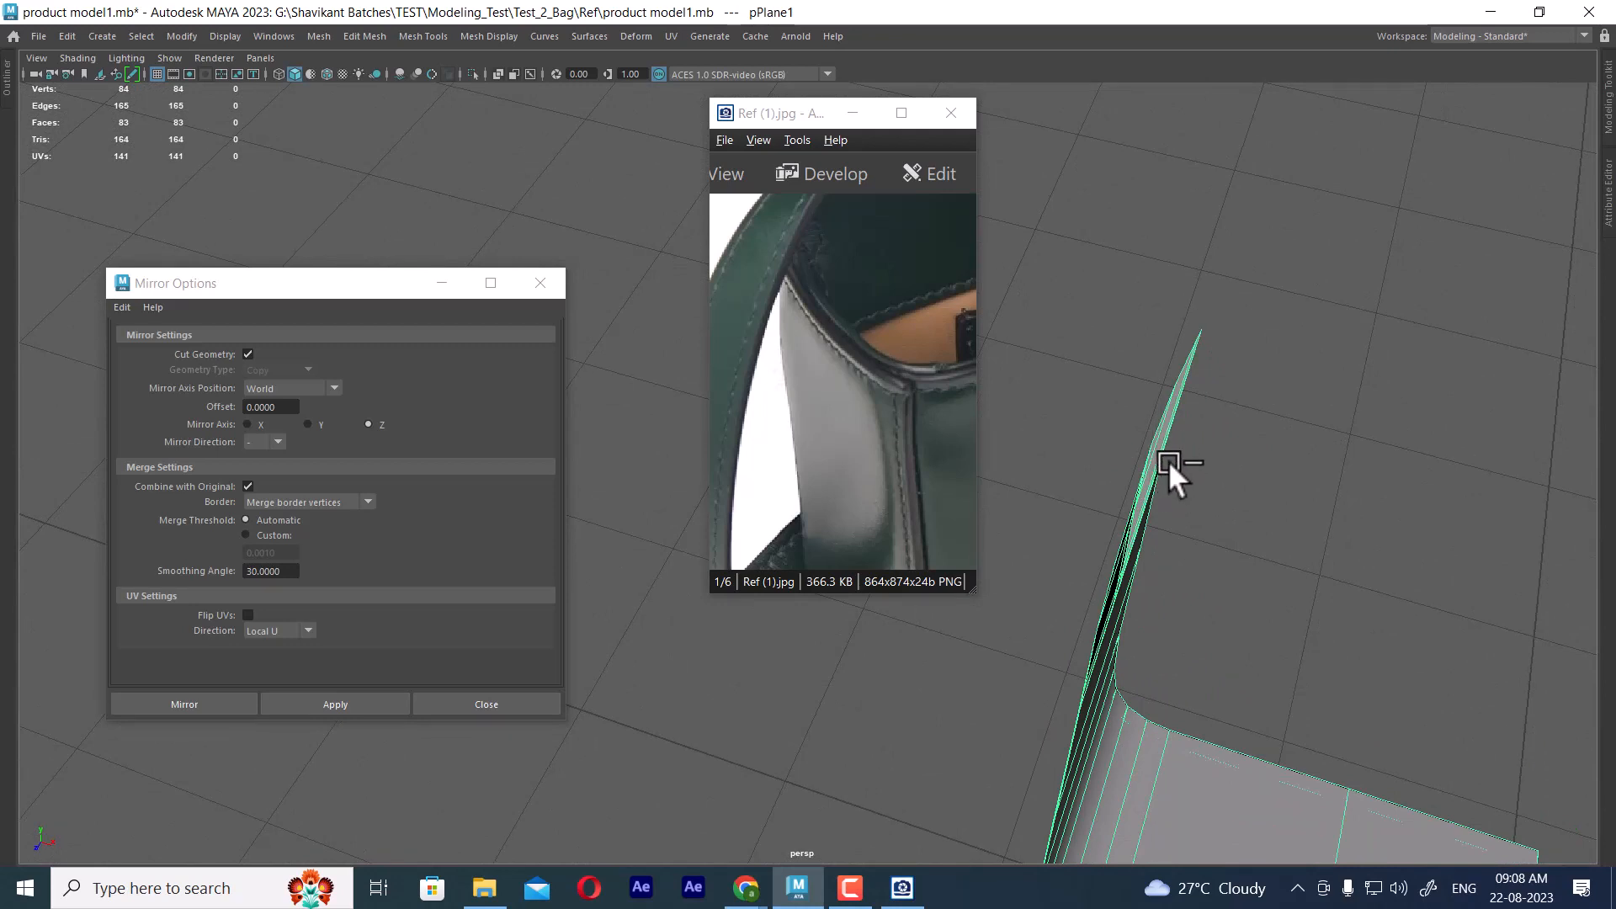
Undo the seam merge and the mirror operation to restore the original half panel
key(ctrl+z)
key(ctrl+z)
key(ctrl+z)
key(ctrl+z)
key(ctrl+z)
key(ctrl+z)
key(ctrl+z)
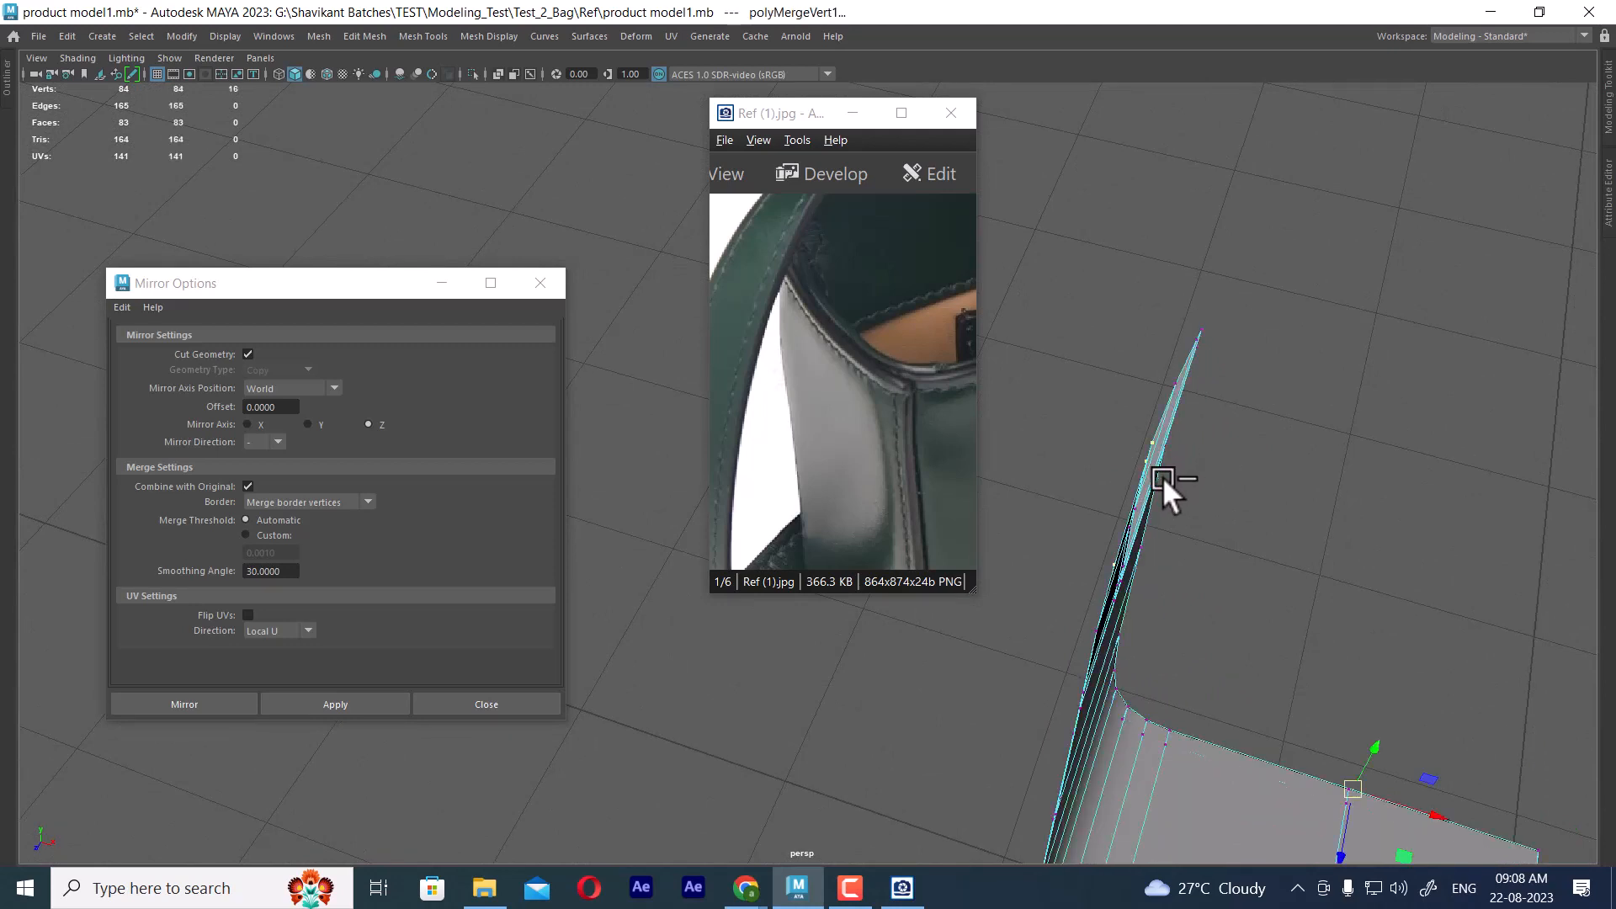
key(ctrl+z)
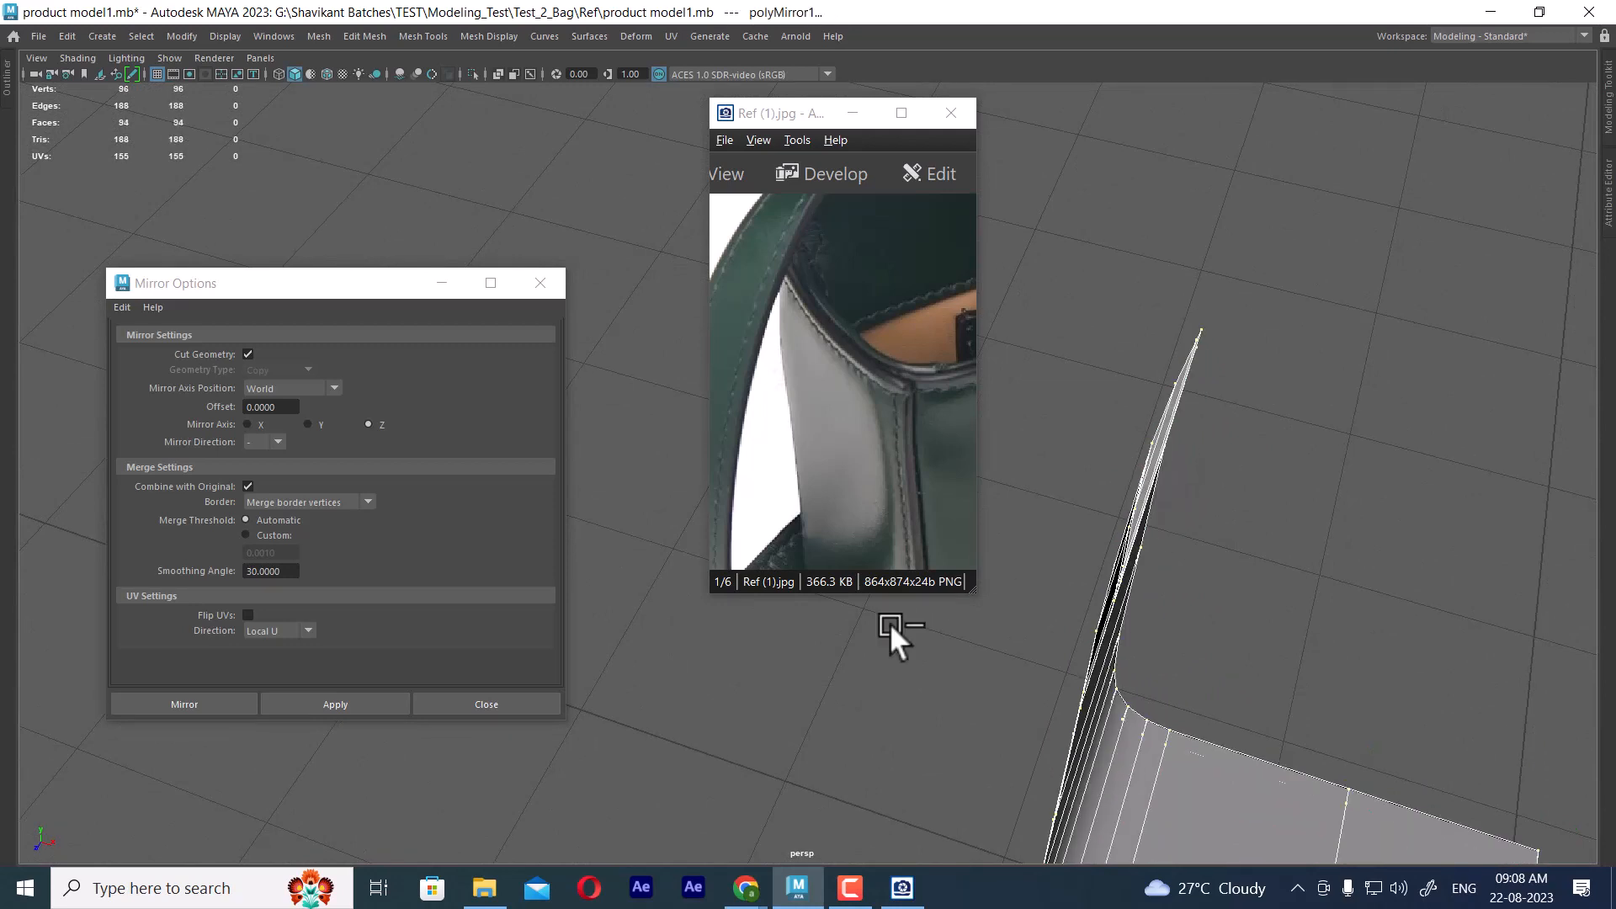
key(ctrl+z)
alt+drag(1298, 574, 1225, 608)
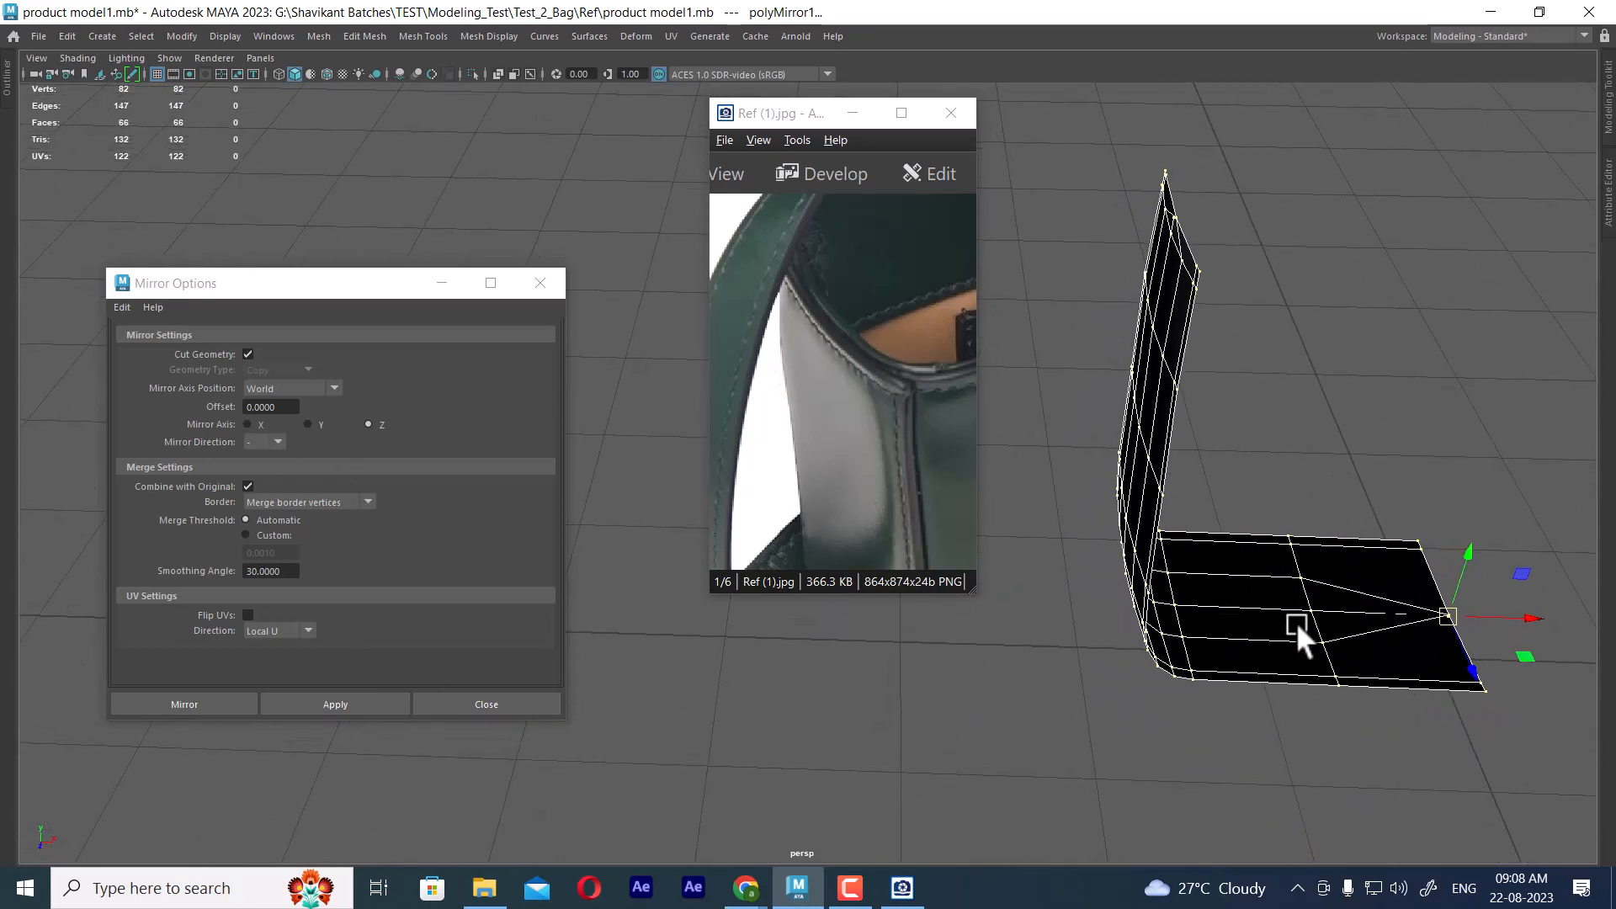
key(ctrl+z)
key(ctrl+z)
key(ctrl+z)
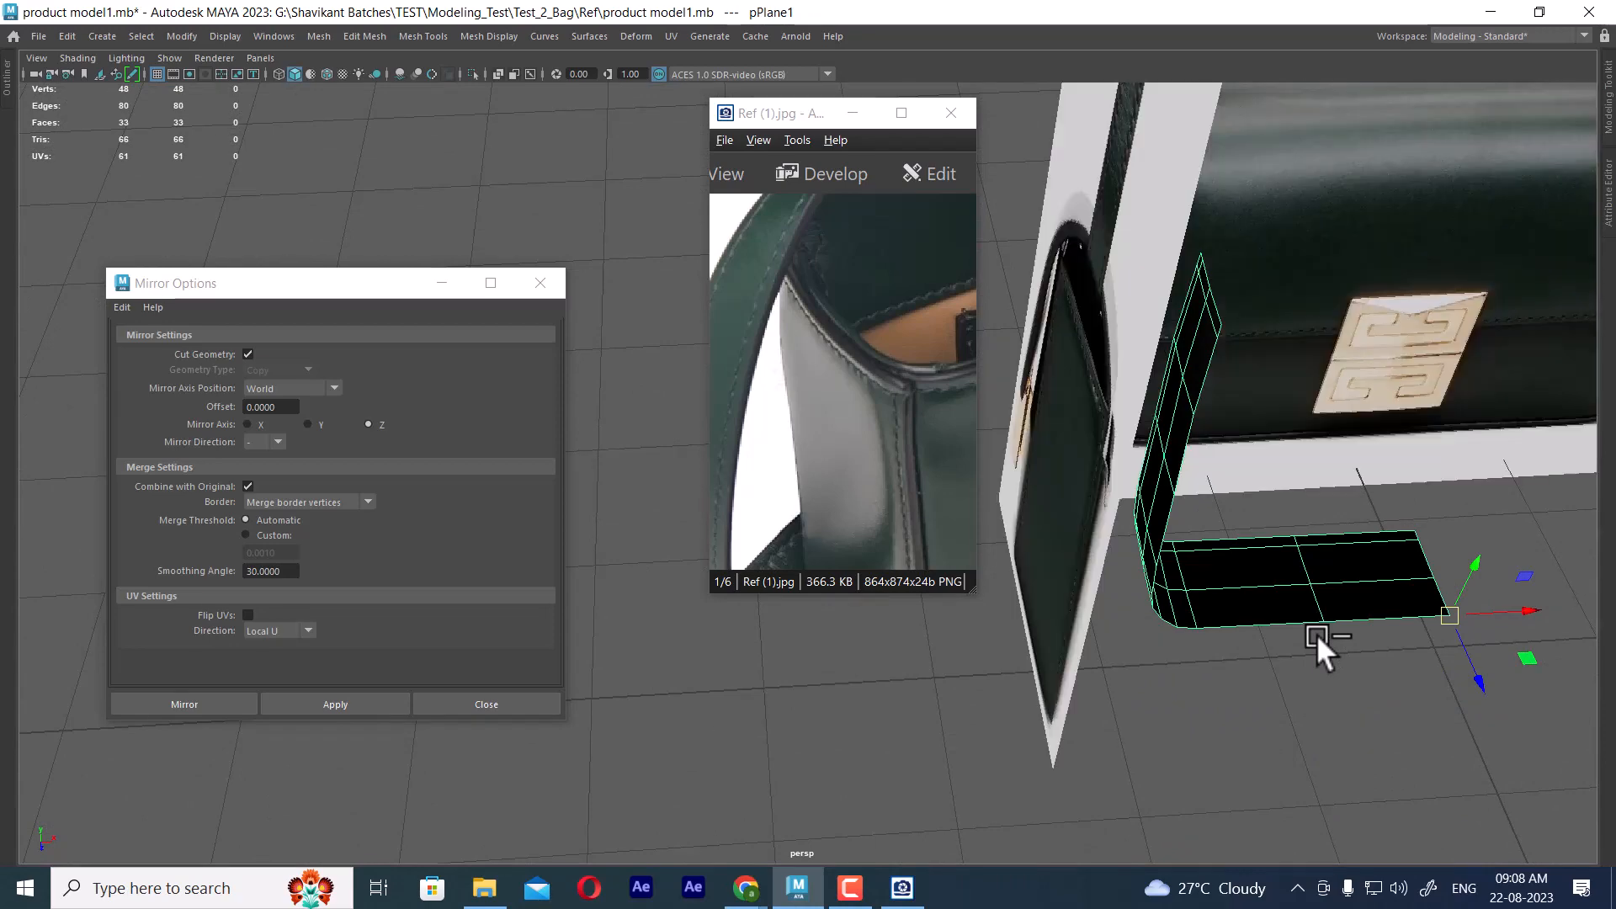
Select the half side-and-base panel and hide all unselected objects
click(1316, 634)
alt+drag(1316, 633, 1278, 623)
click(1280, 633)
key(alt+h)
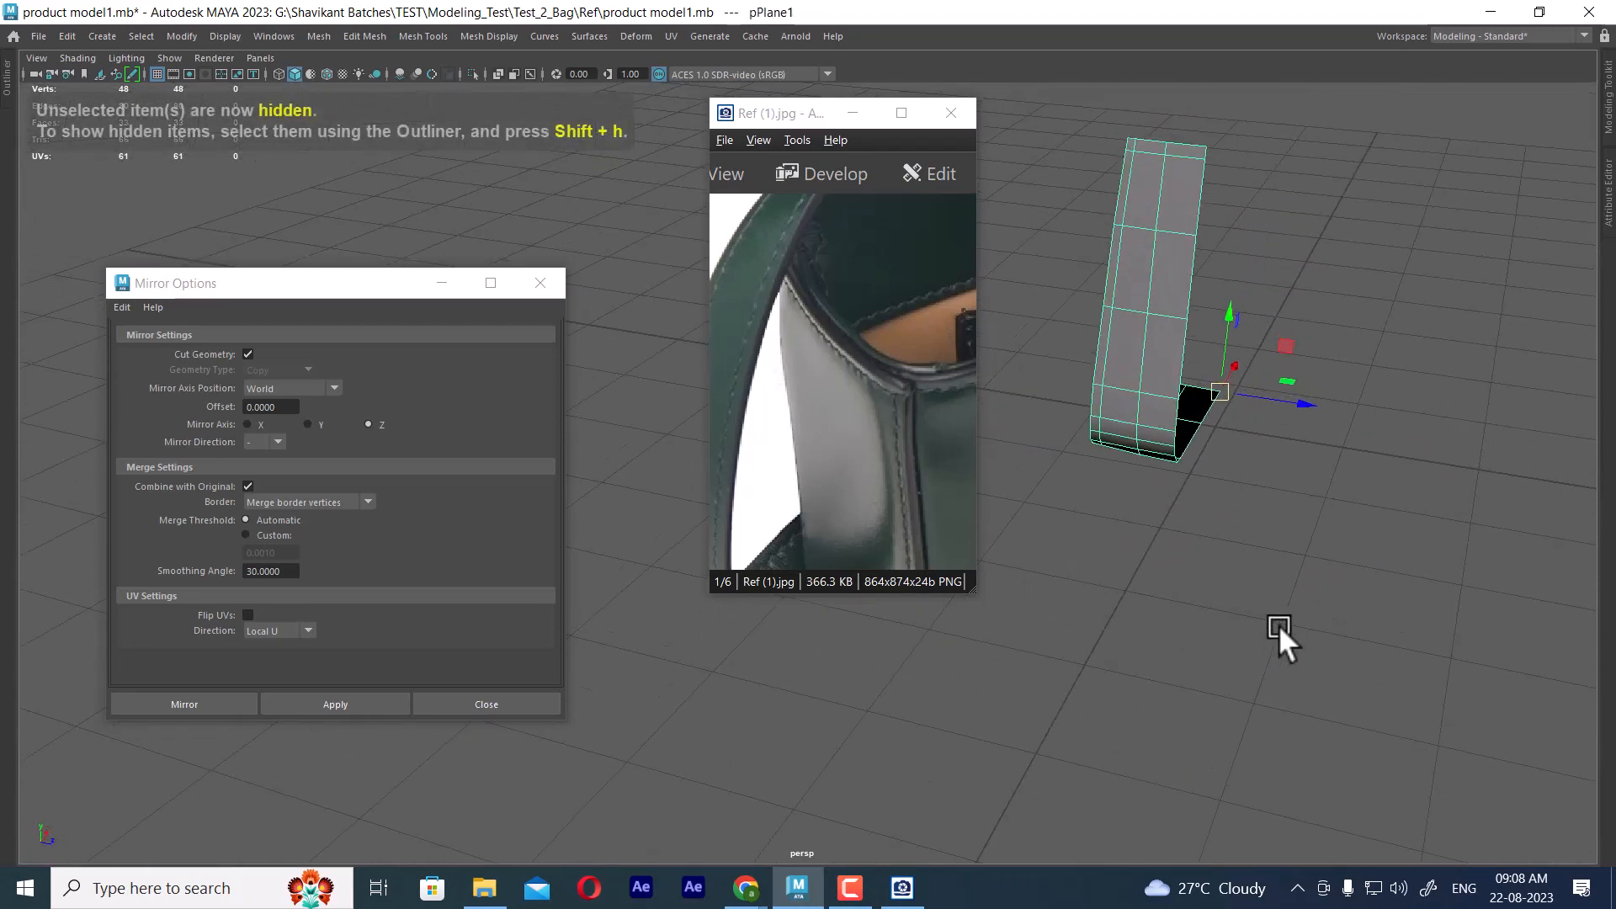
Reset the Duplicate Special options and duplicate the half panel as a copy with Z scale -1
click(67, 38)
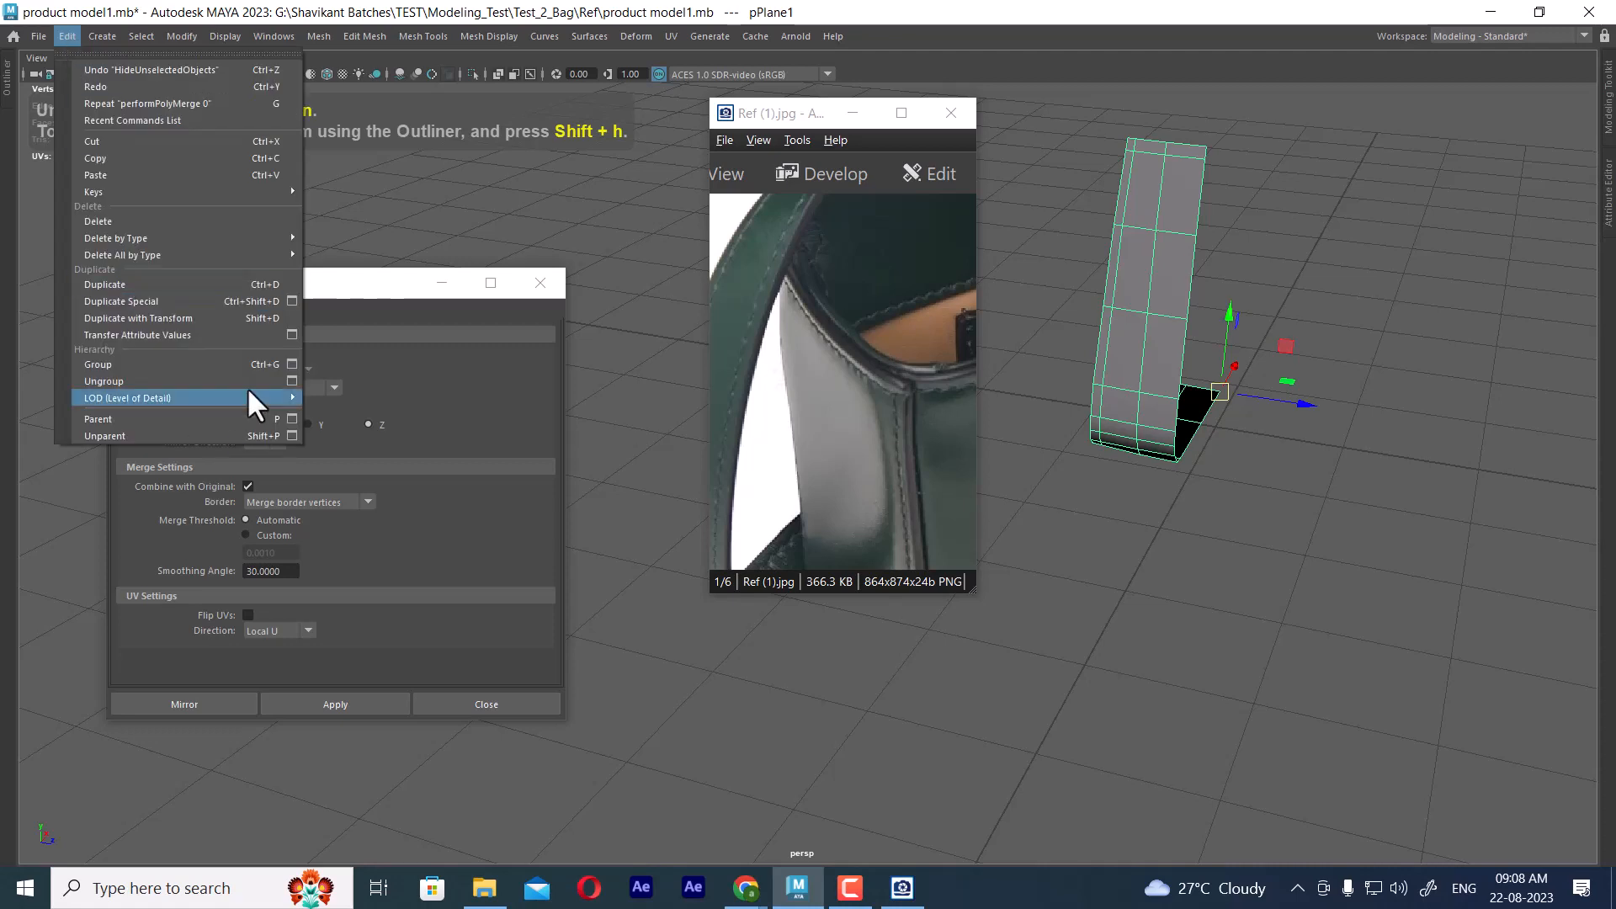
click(284, 298)
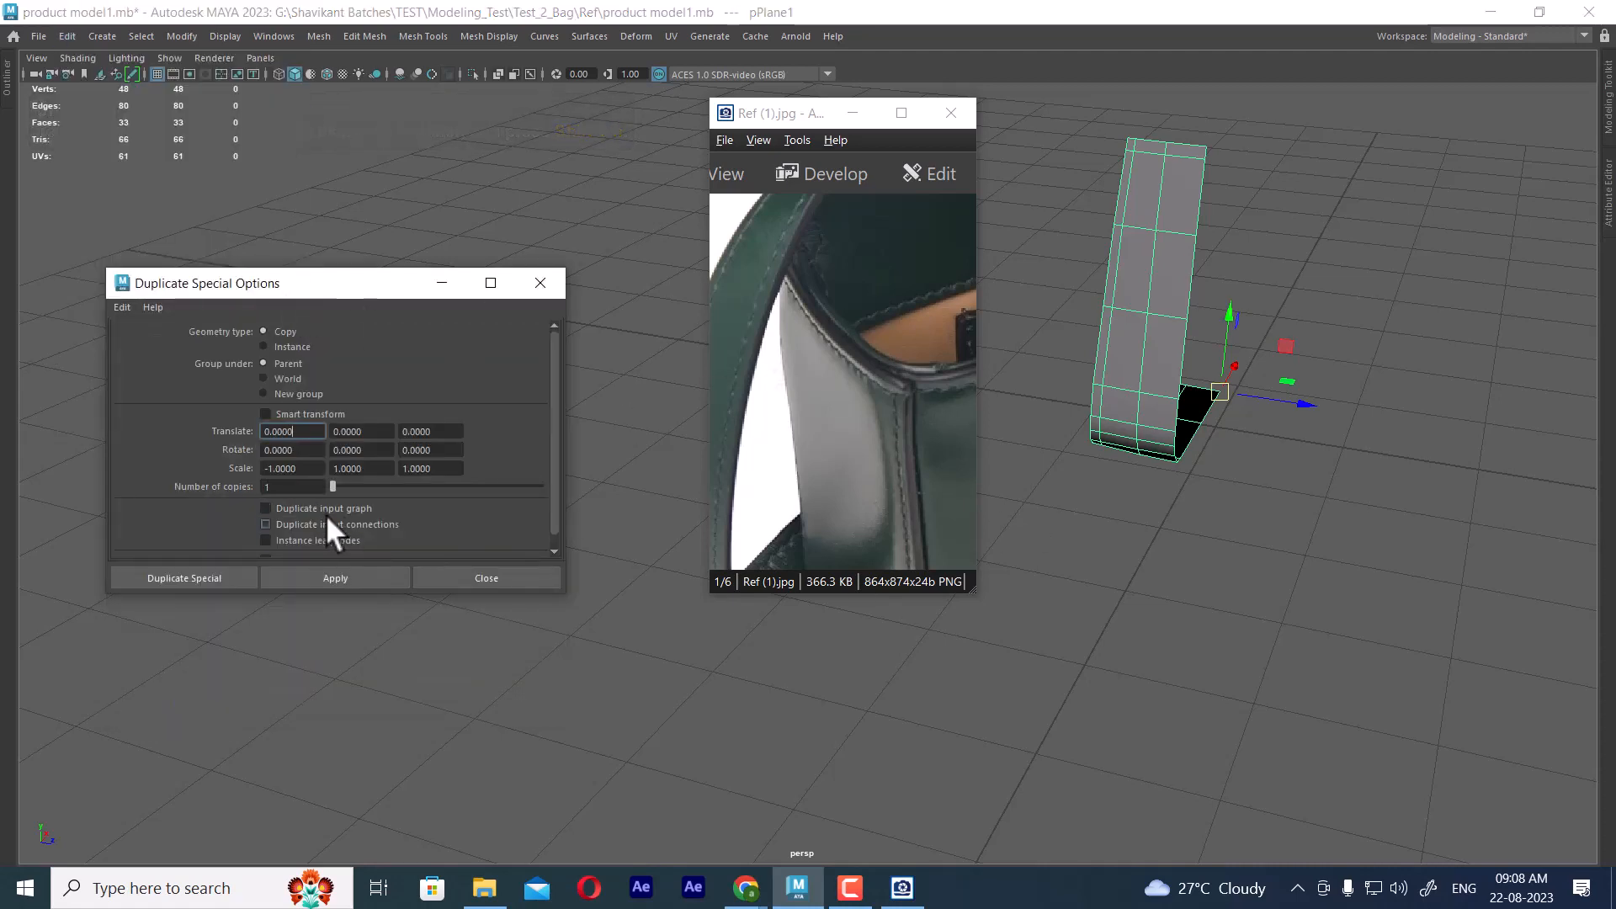
click(116, 306)
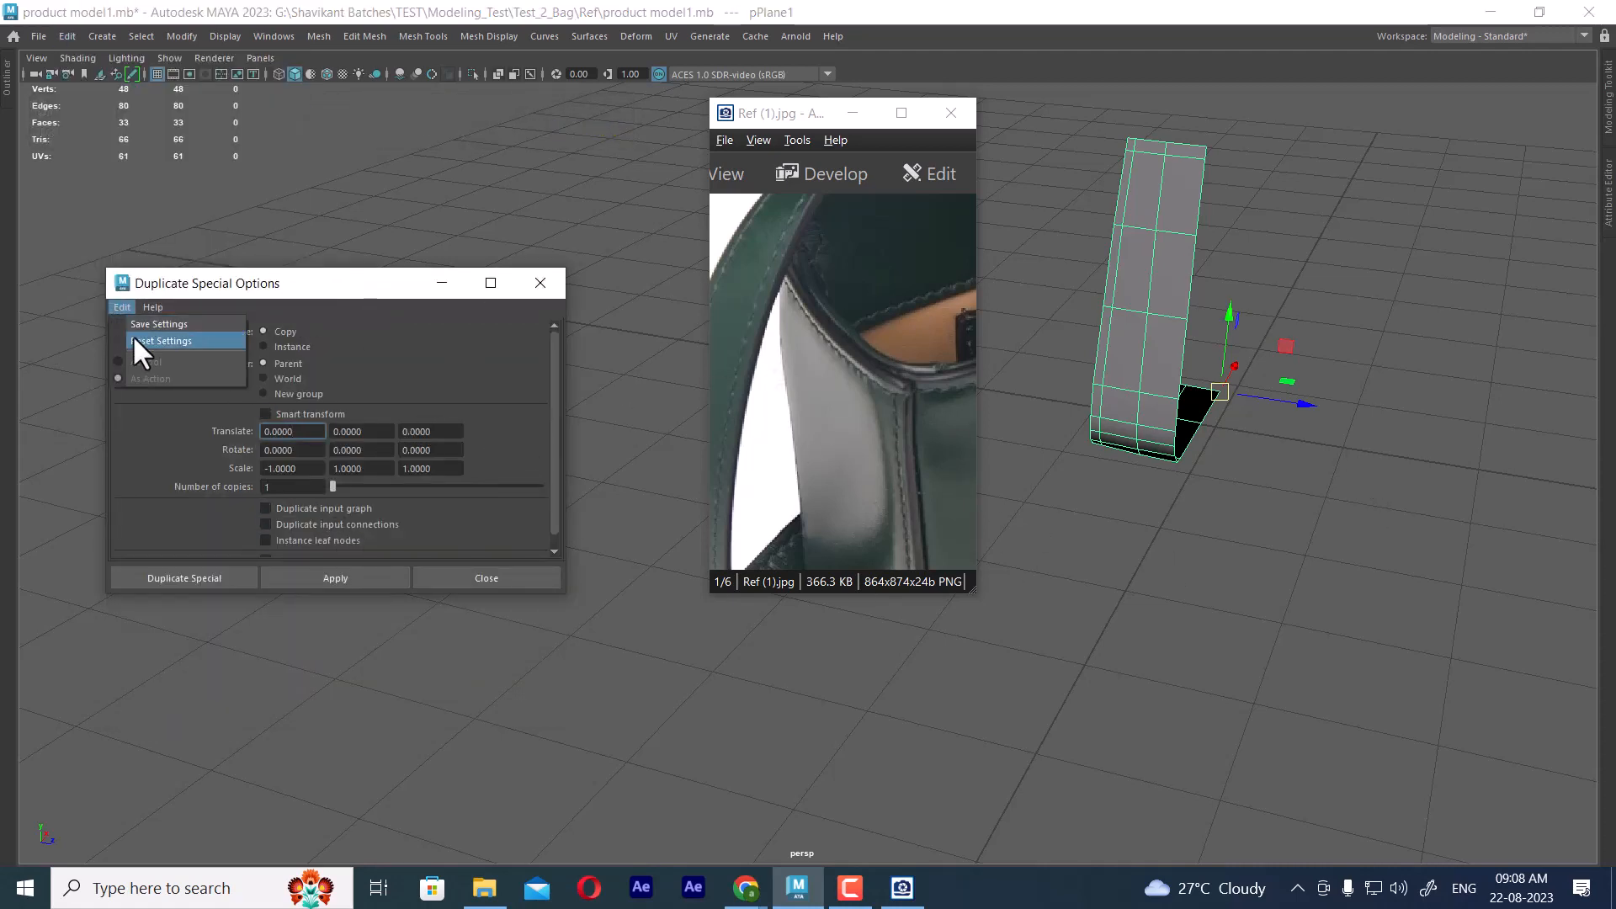
click(133, 335)
click(404, 468)
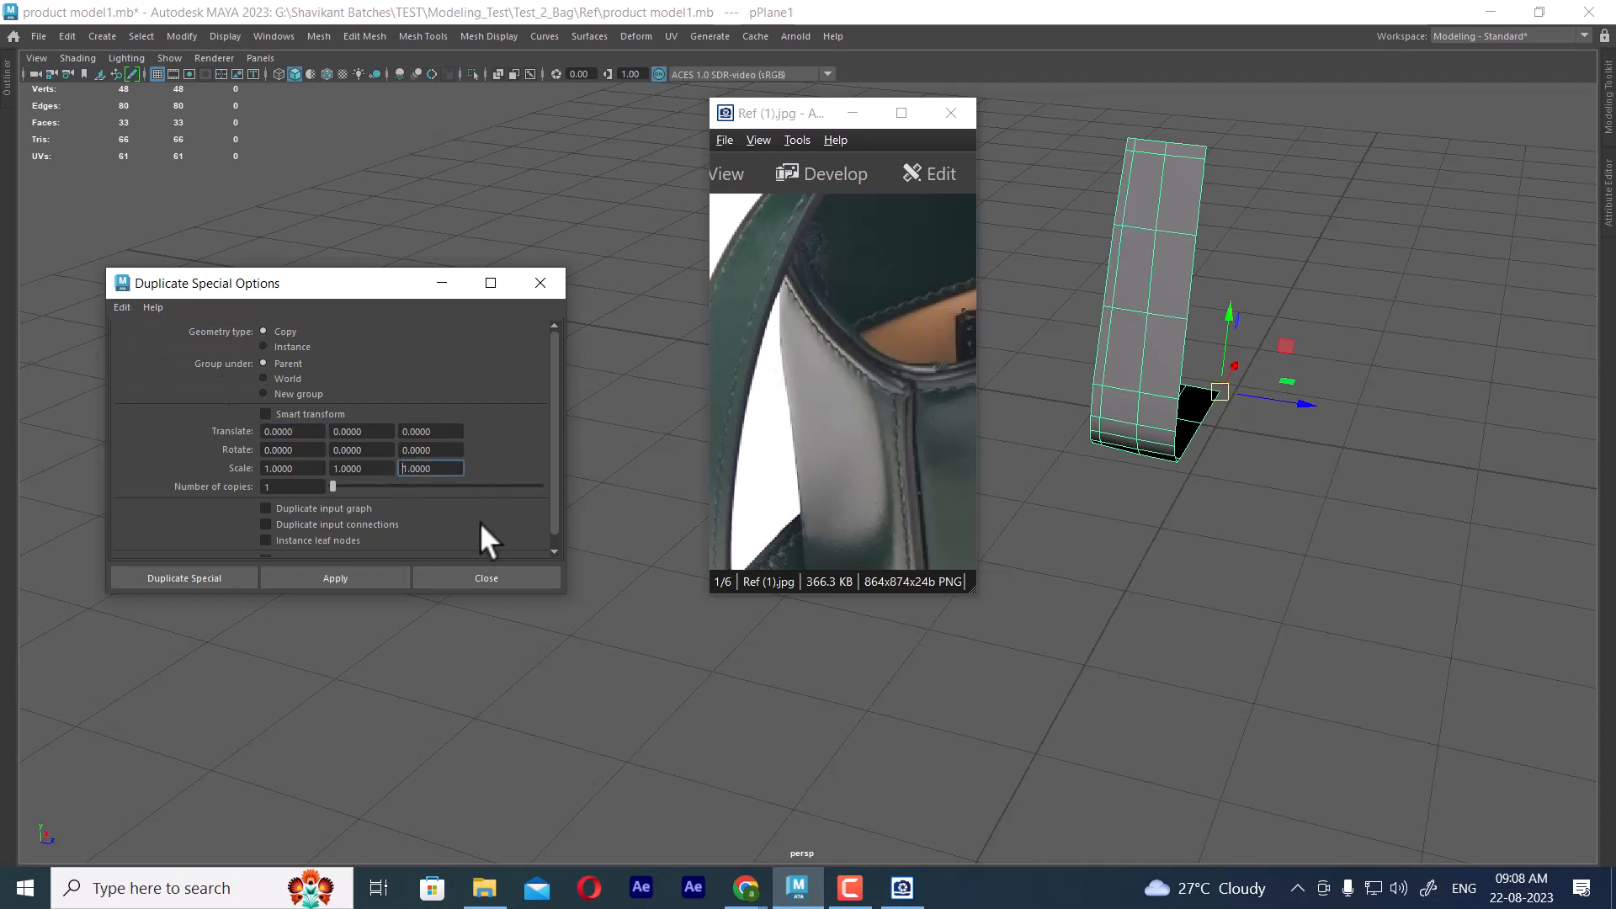
text(-)
click(375, 582)
click(539, 577)
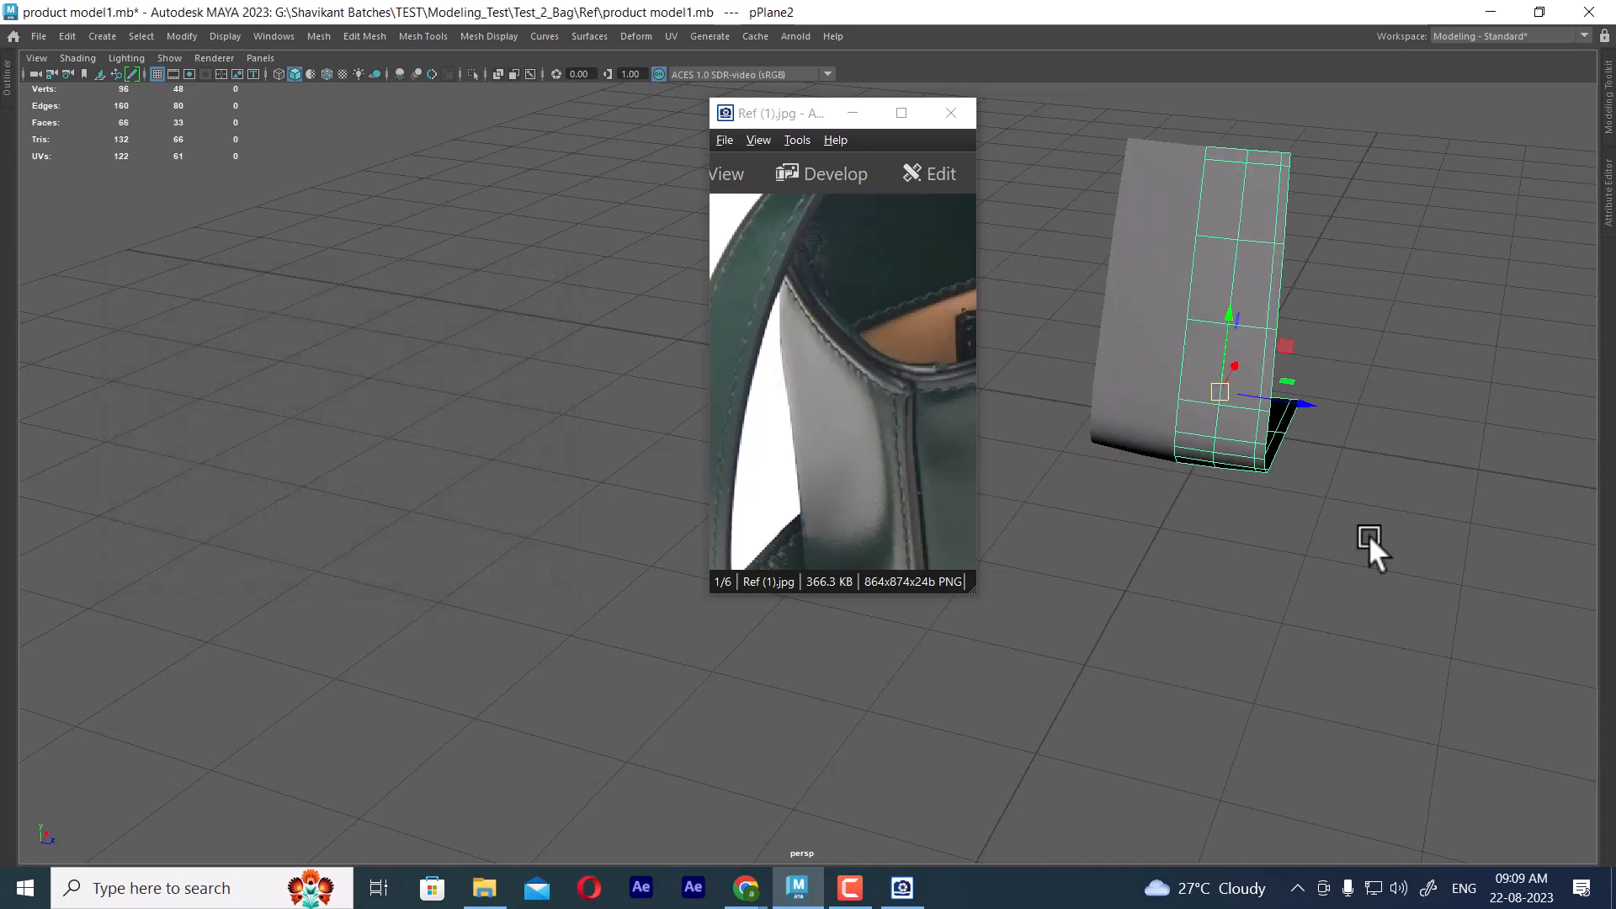
Combine the two half panels, merge all their vertices with a distance threshold of 0.01, and return to object mode
shift+click(1165, 416)
shift+right_drag(1406, 288, 1408, 638)
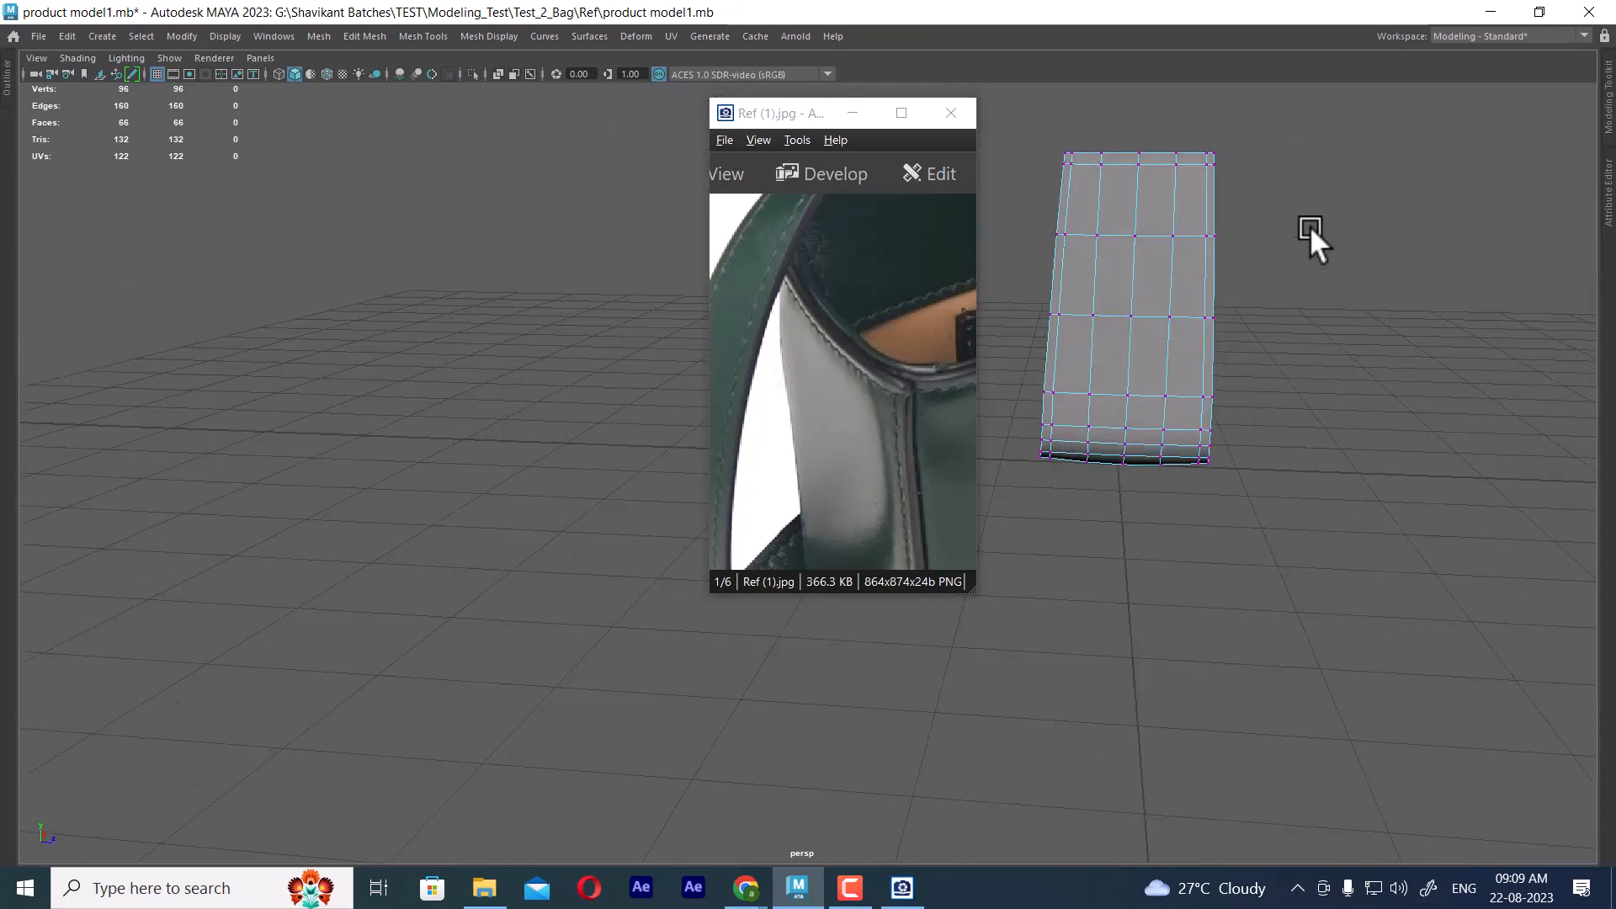
alt+drag(1310, 226, 973, 732)
shift+right_drag(1242, 457, 1310, 286)
alt+drag(1284, 401, 1281, 439)
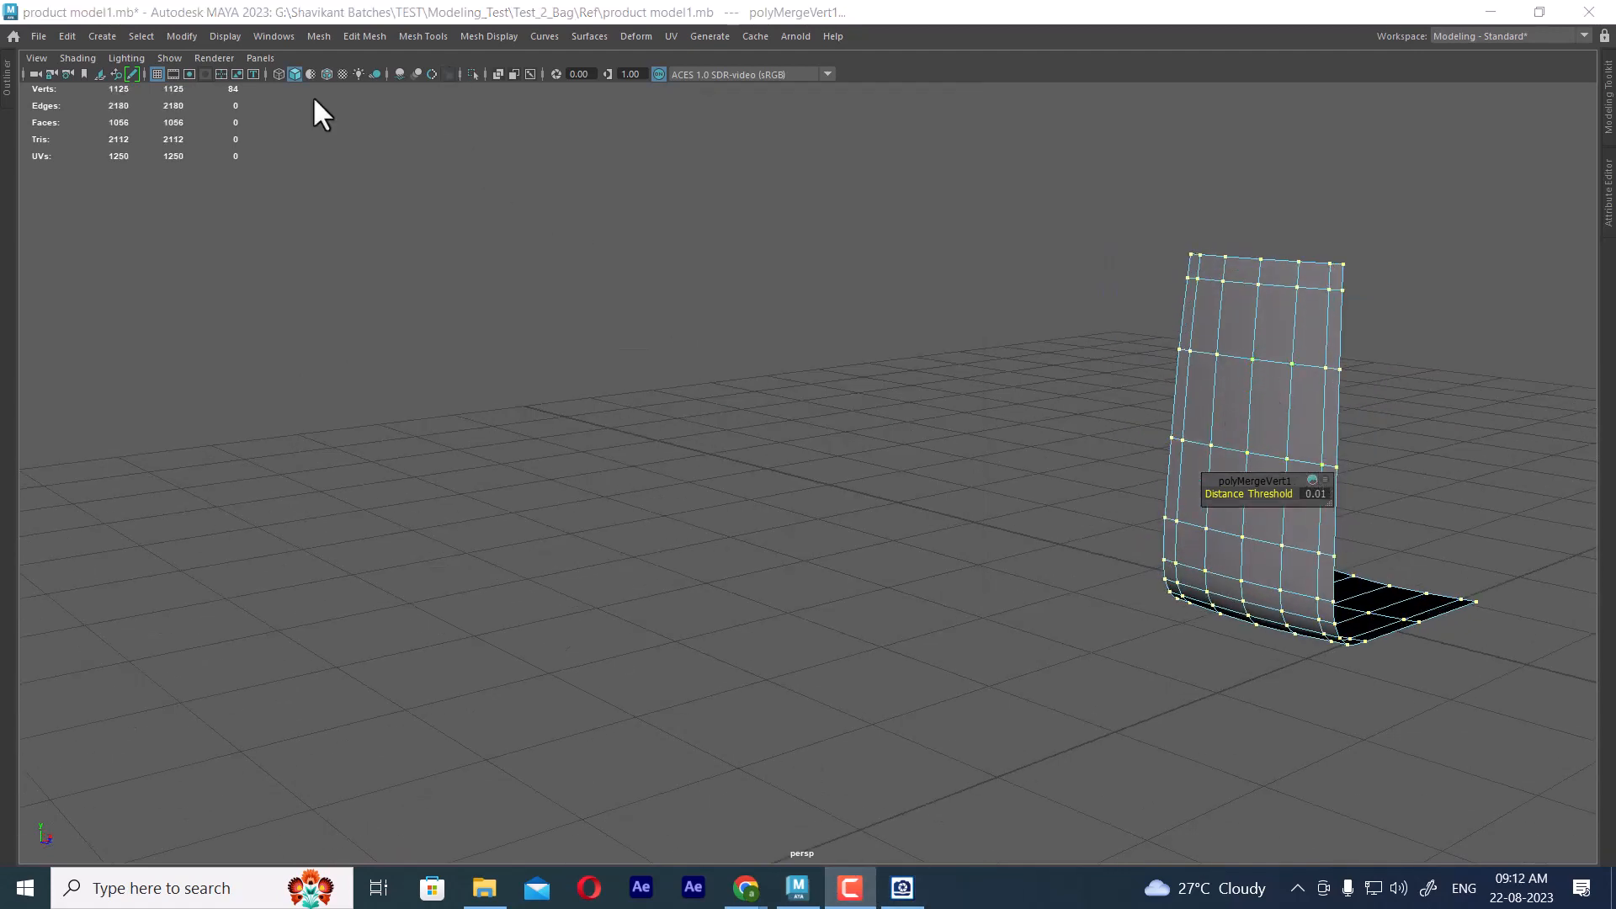
alt+middle_drag(1215, 703, 1059, 682)
key(F8)
Inspect the combined panel from several sides and display it smoothed
alt+drag(1058, 682, 1014, 559)
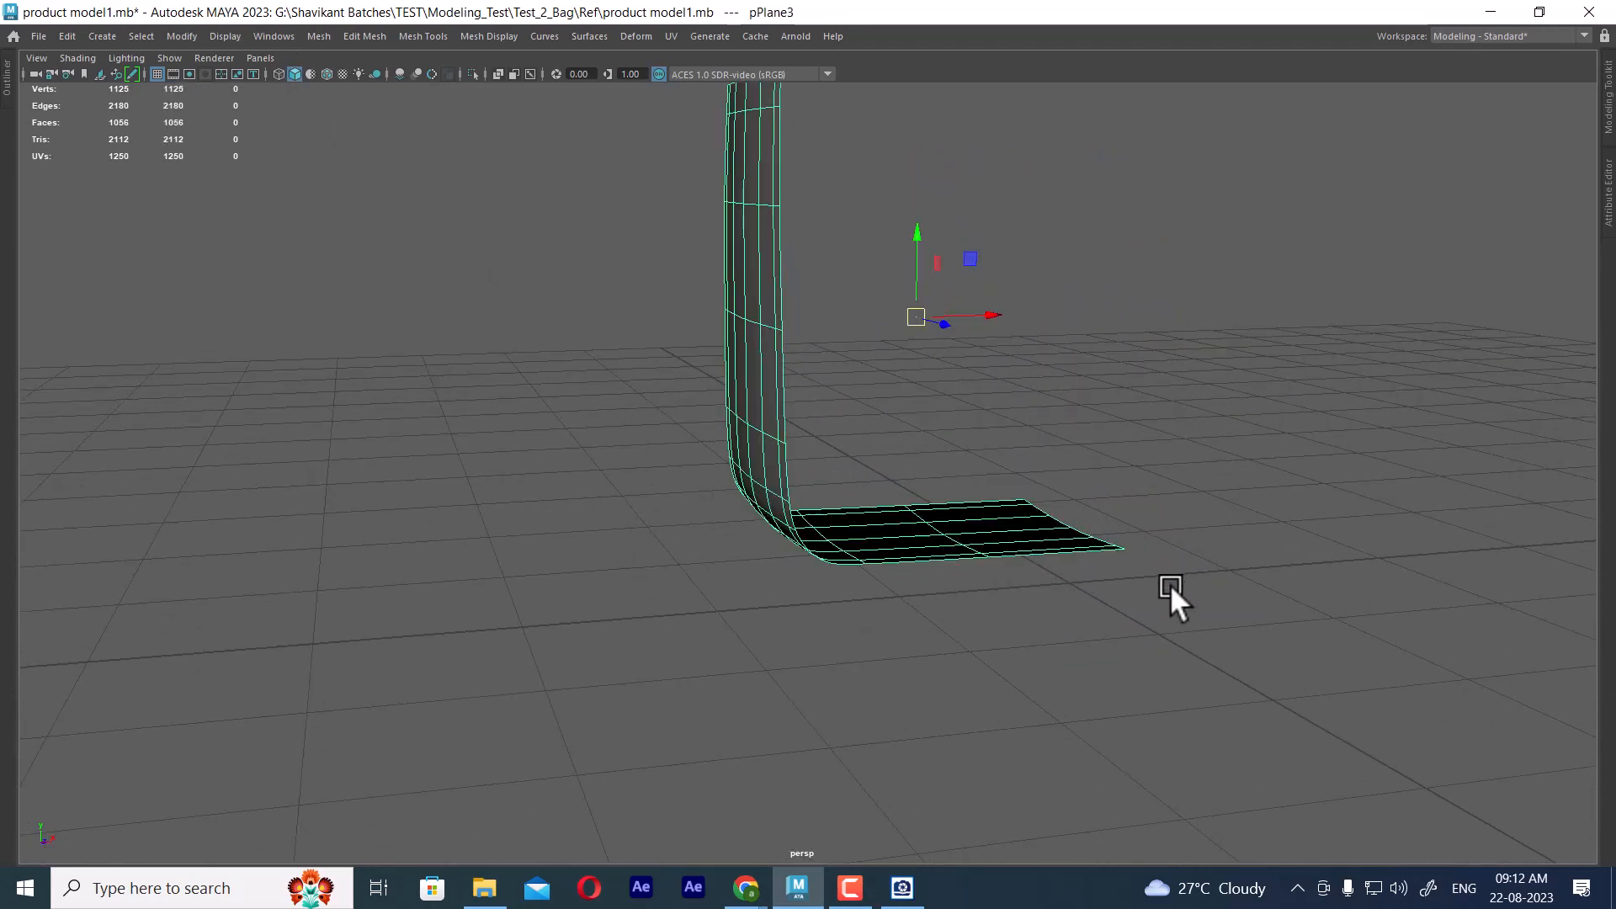
alt+drag(1172, 603, 1081, 416)
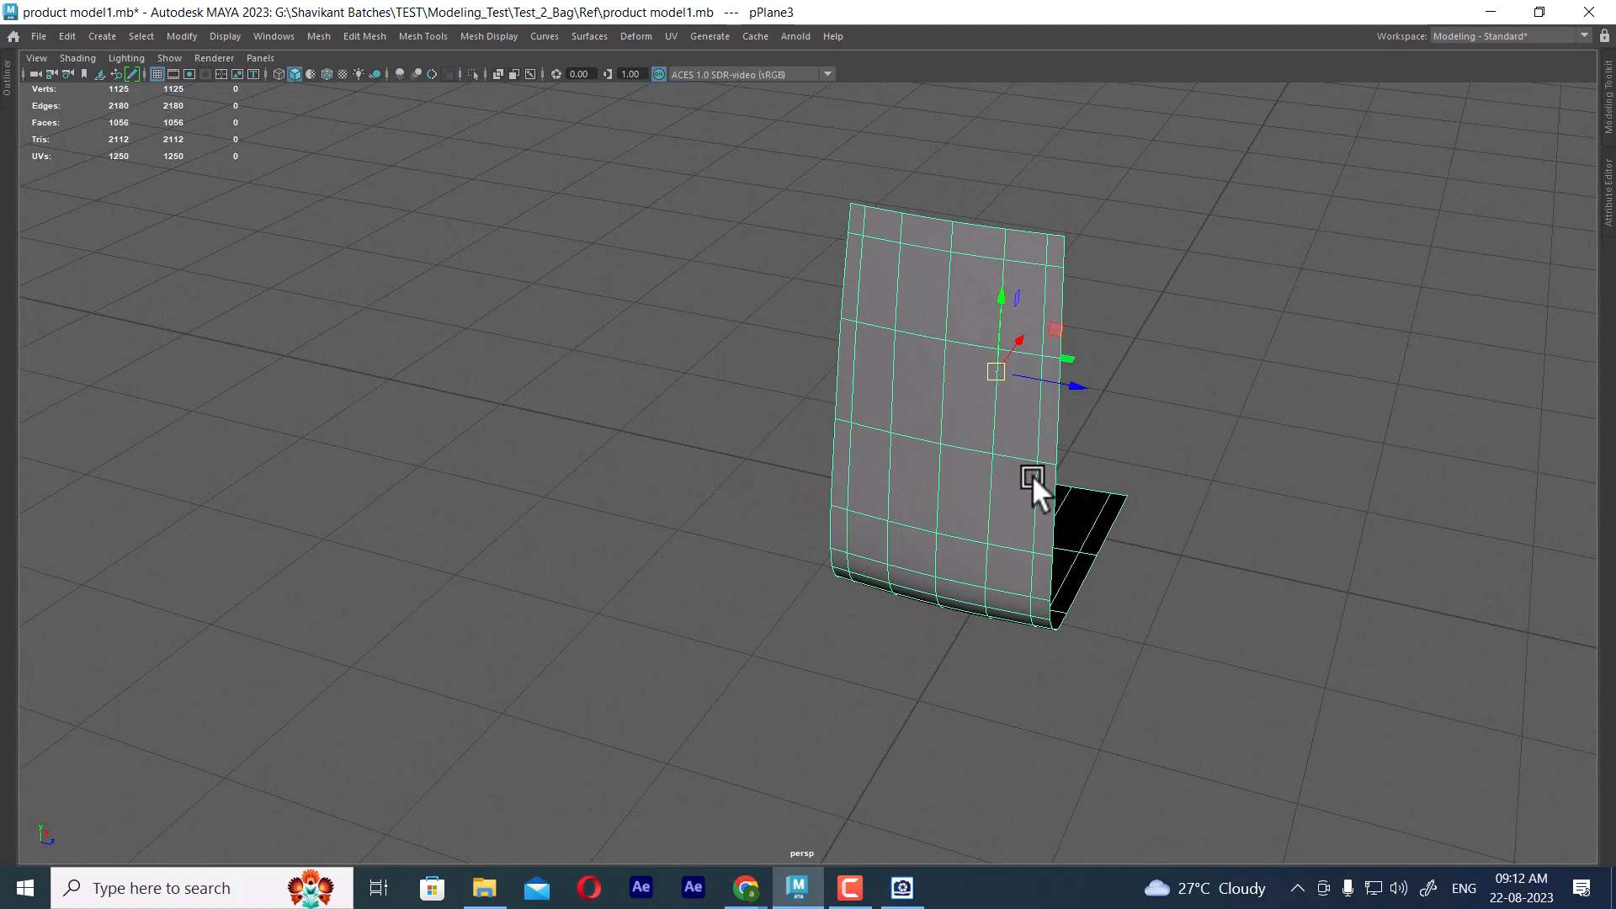
key(1)
key(3)
alt+drag(1092, 567, 1055, 623)
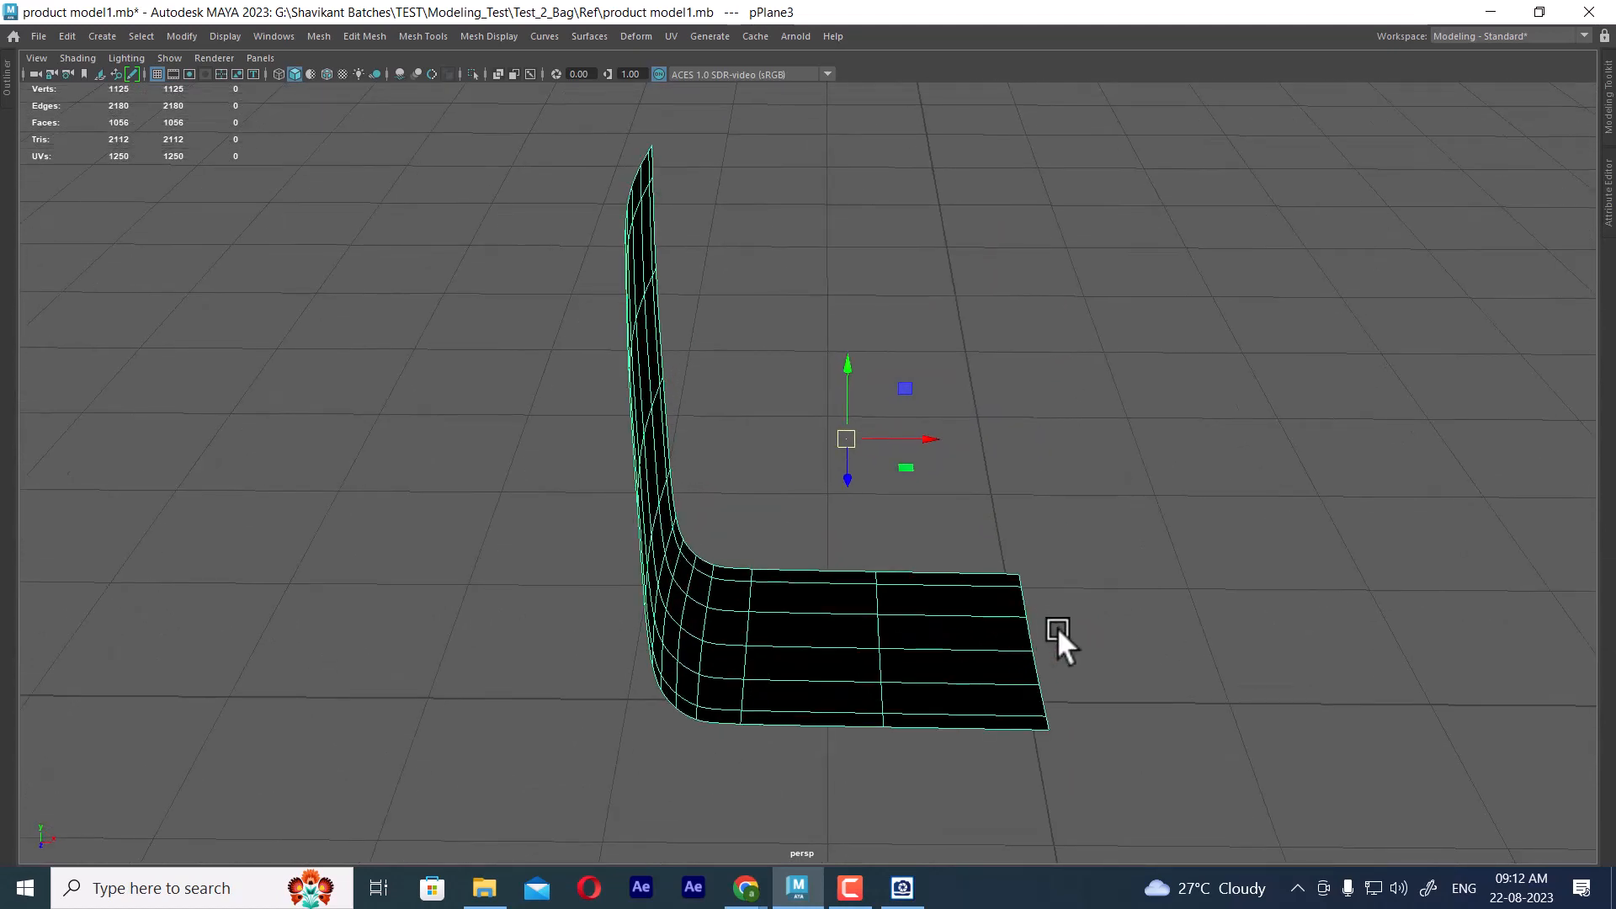
Move the panel's pivot to the middle of the base's open end edge
key(d)
click(1035, 644)
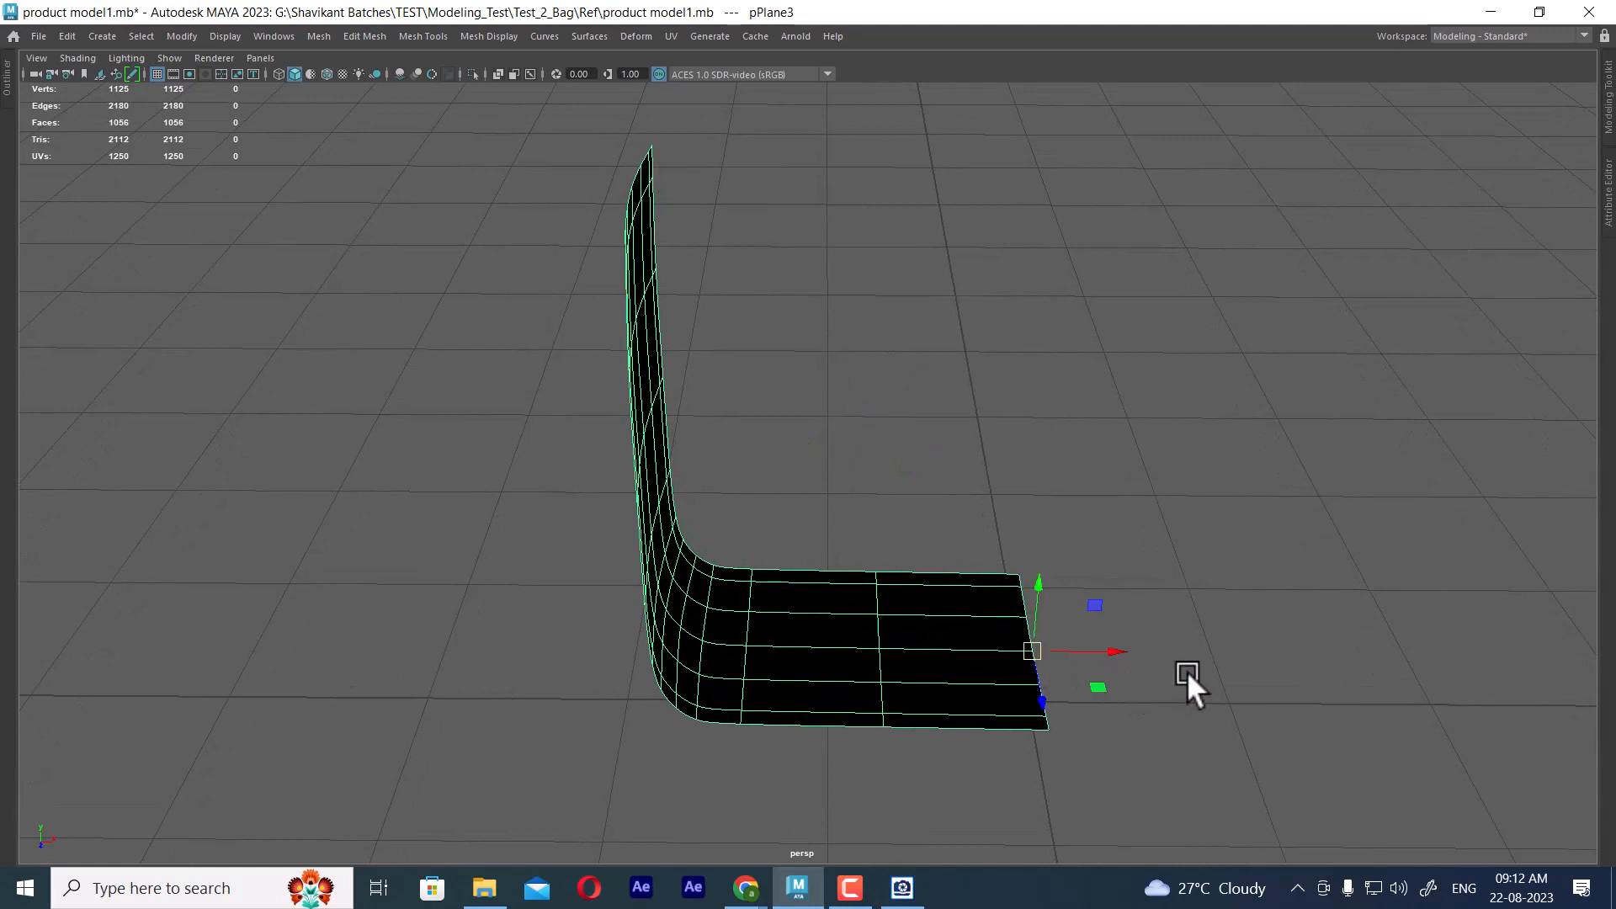
alt+drag(1190, 685, 1059, 545)
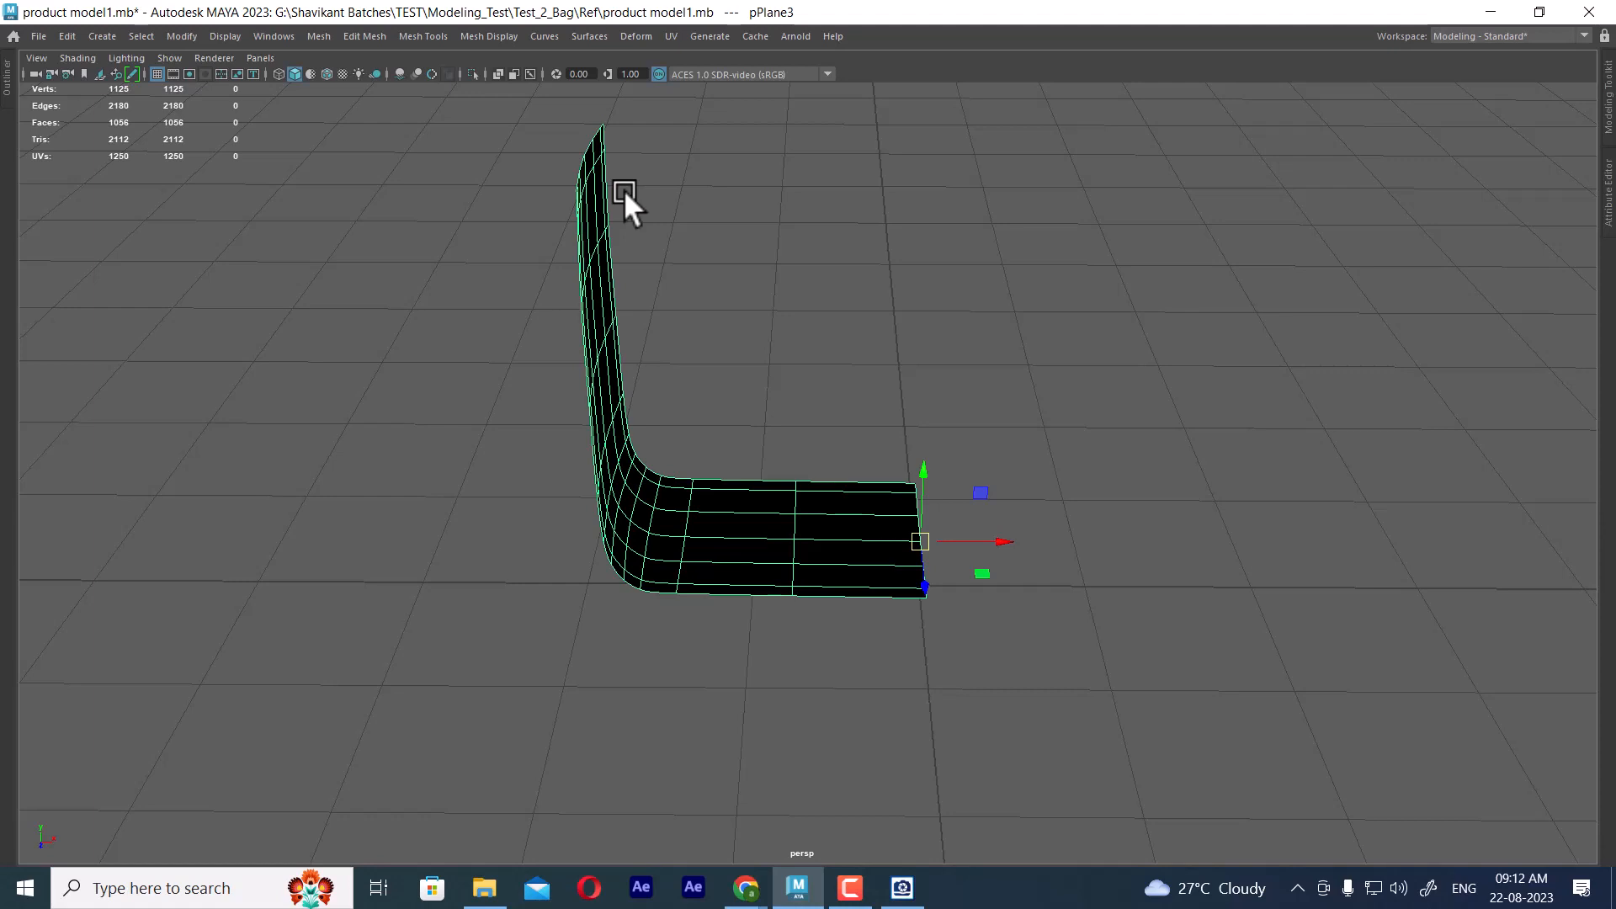
Reset the Mirror options and mirror the panel across the world X axis, with the direction set to +
alt+drag(803, 176, 883, 508)
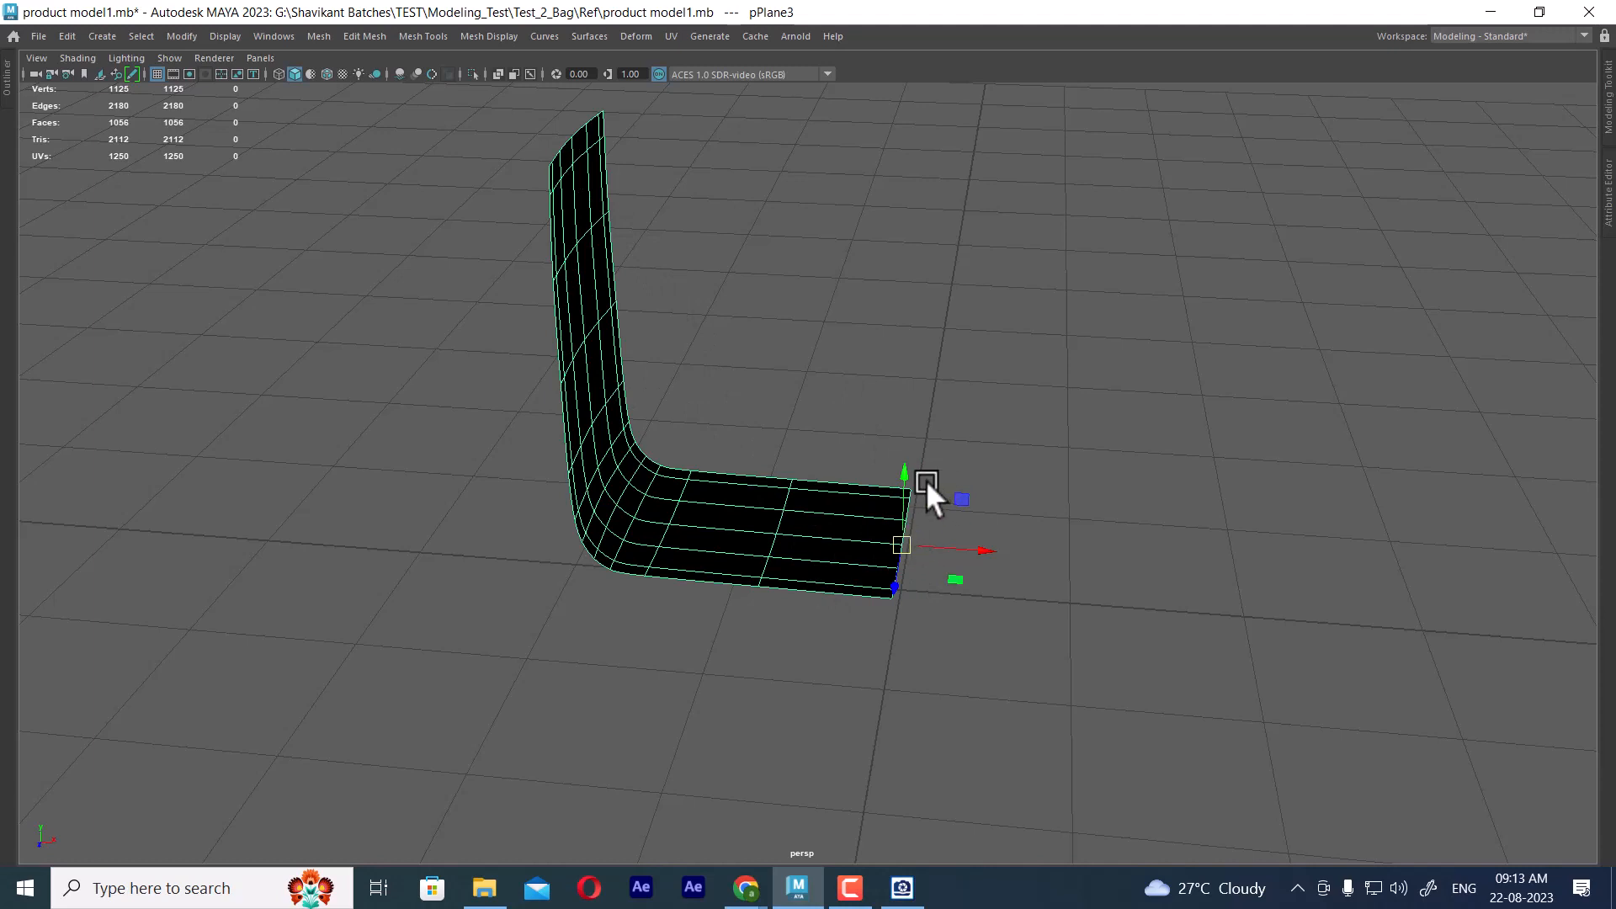
shift+right_drag(951, 345, 1037, 539)
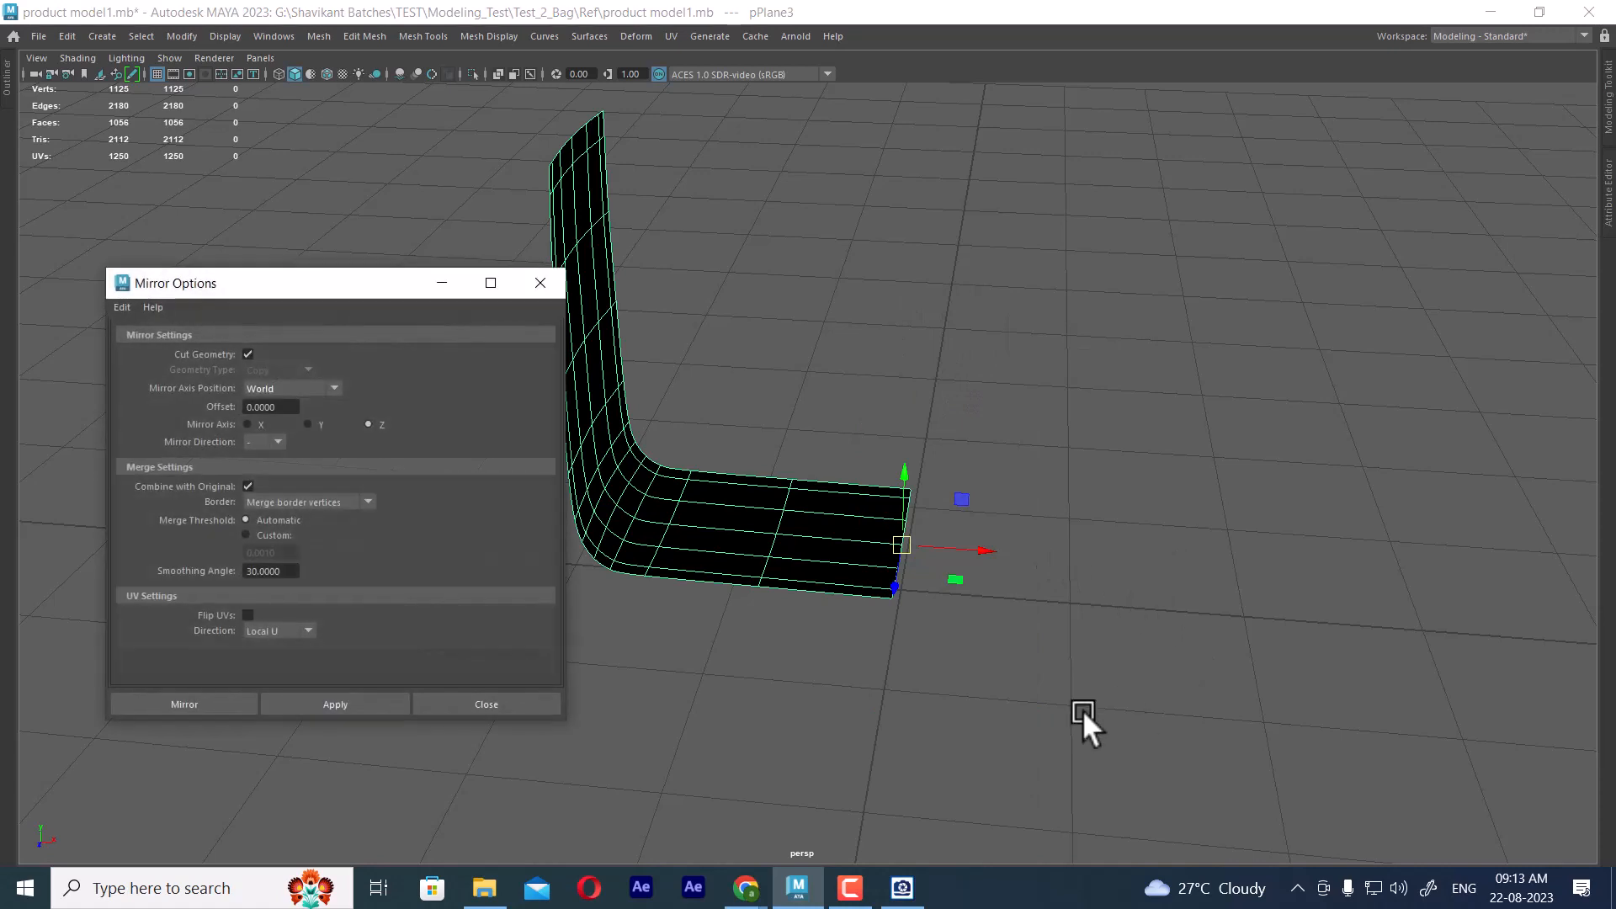
click(123, 308)
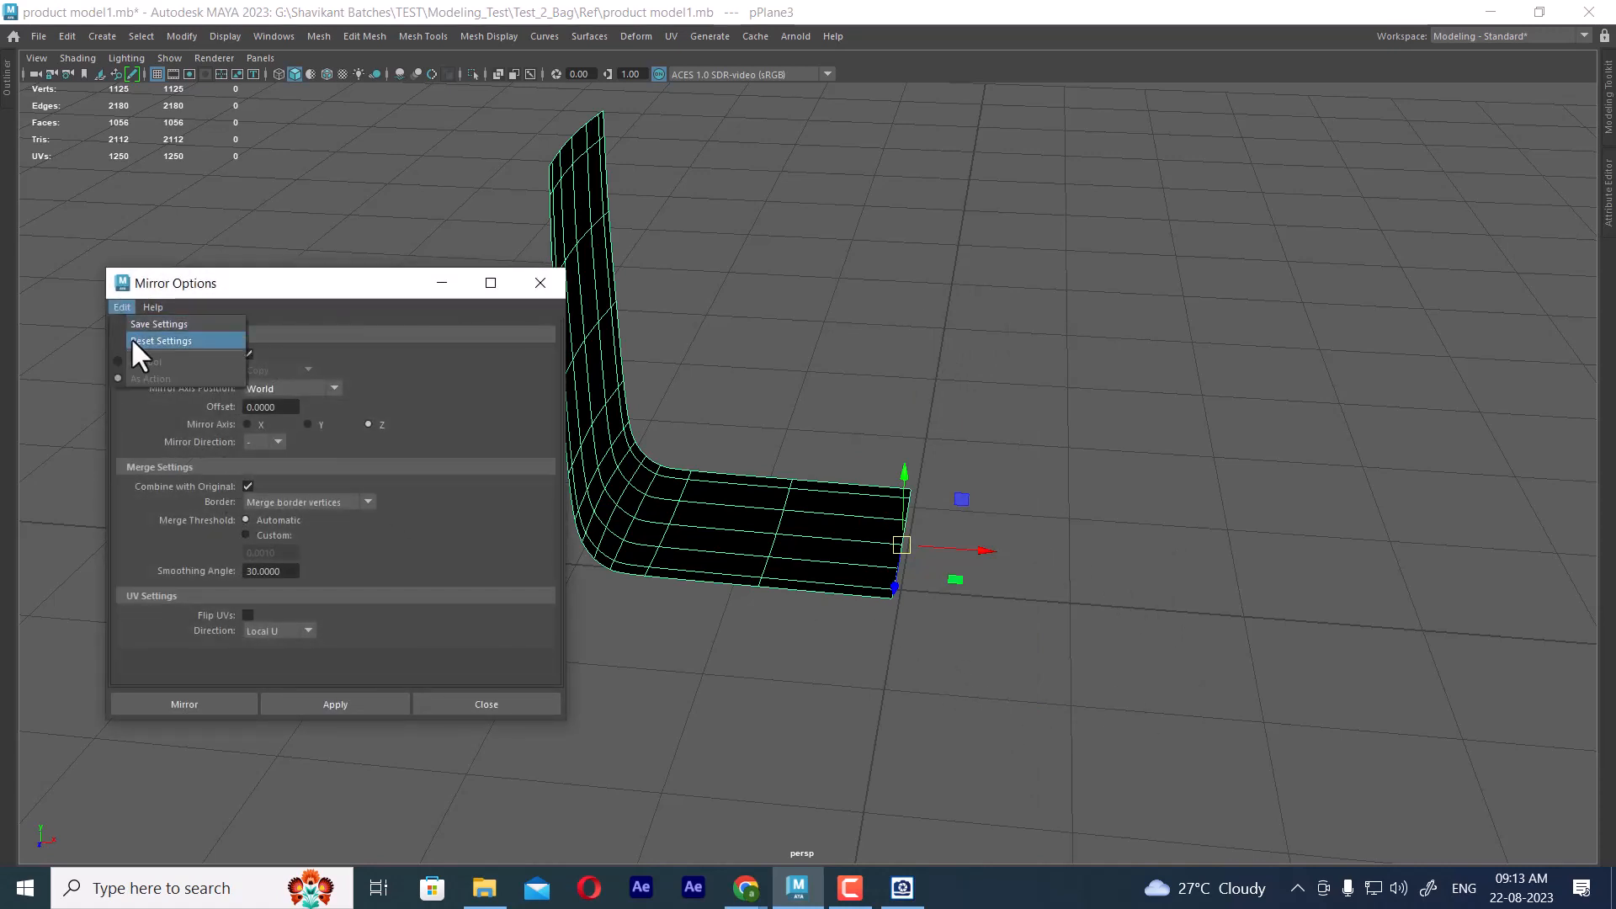
click(139, 340)
click(355, 702)
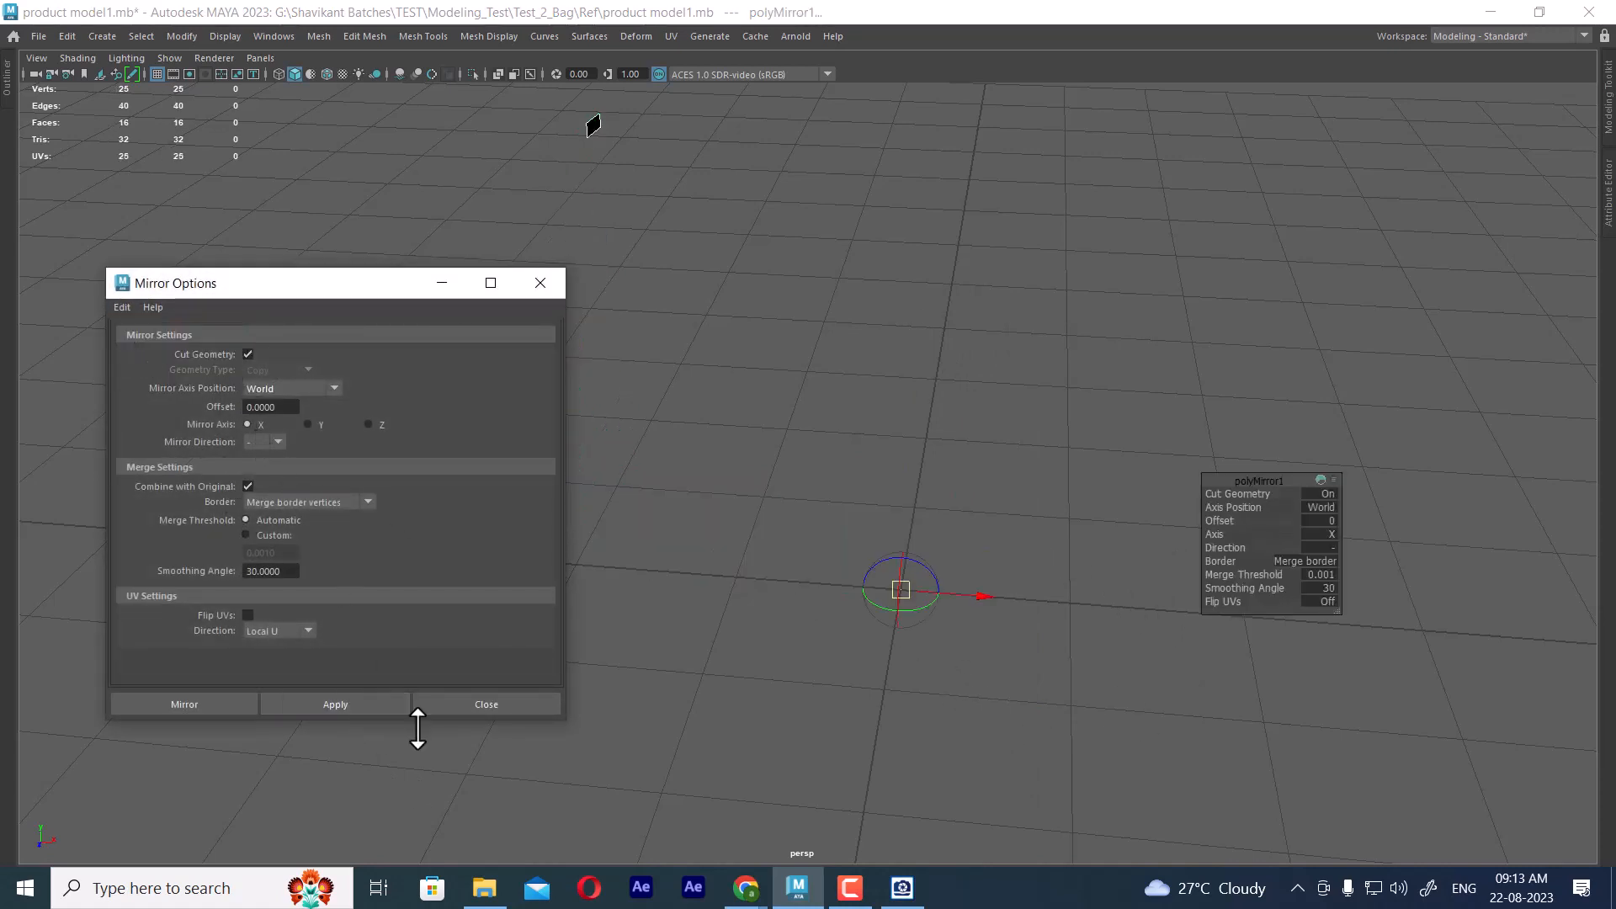
click(1330, 547)
click(1362, 559)
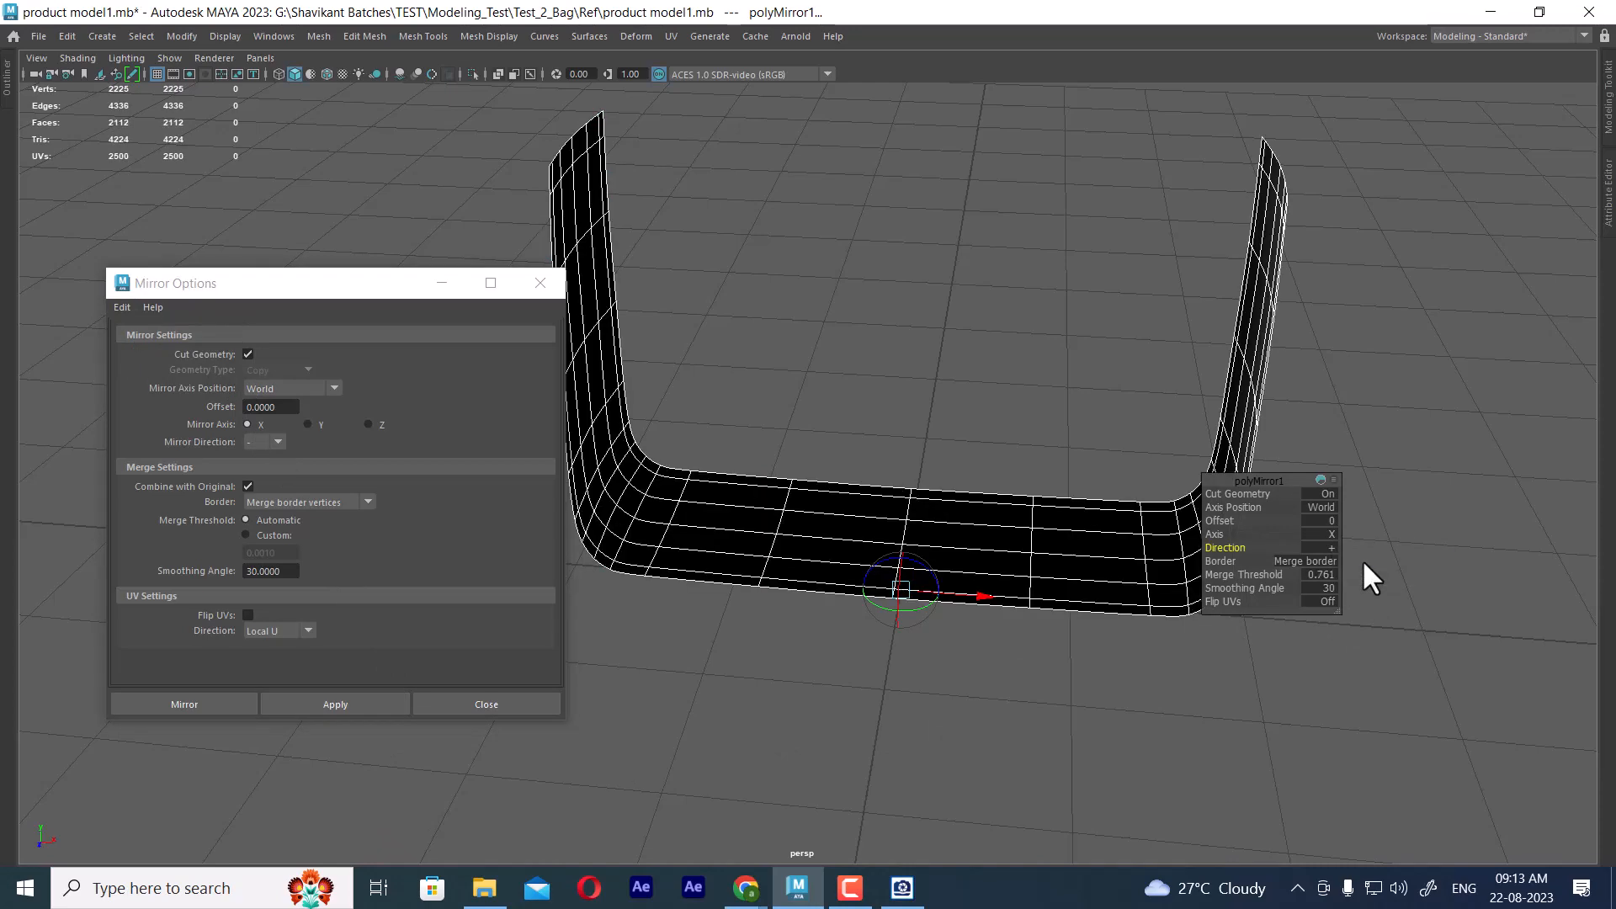
alt+drag(789, 633, 942, 488)
alt+right_drag(942, 488, 1012, 520)
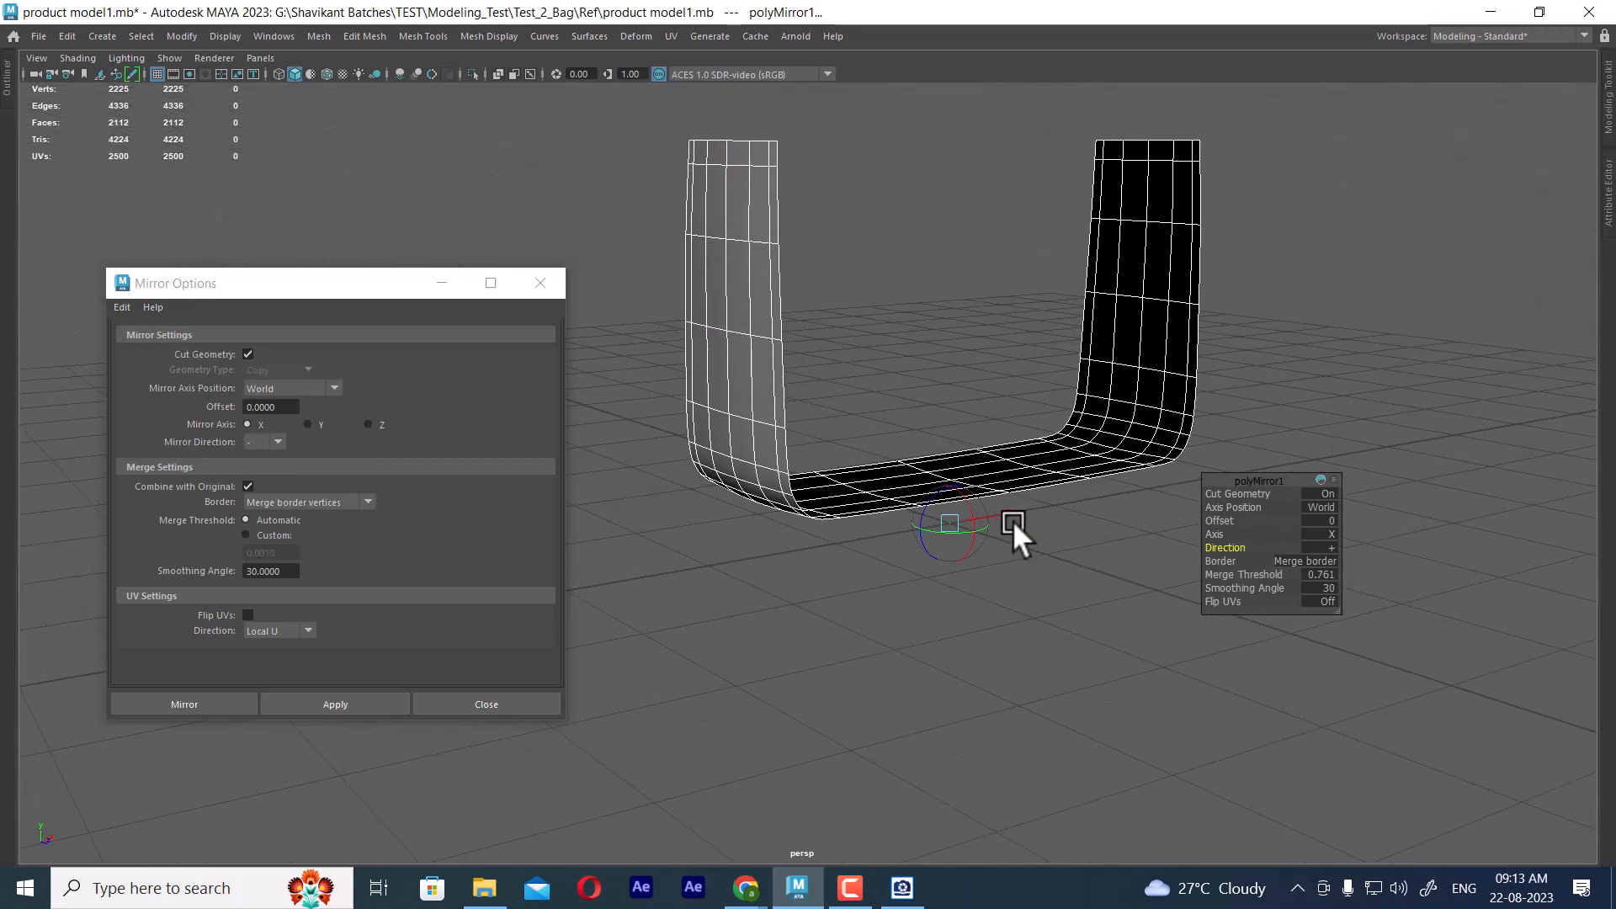
key(w)
click(1084, 629)
click(1086, 488)
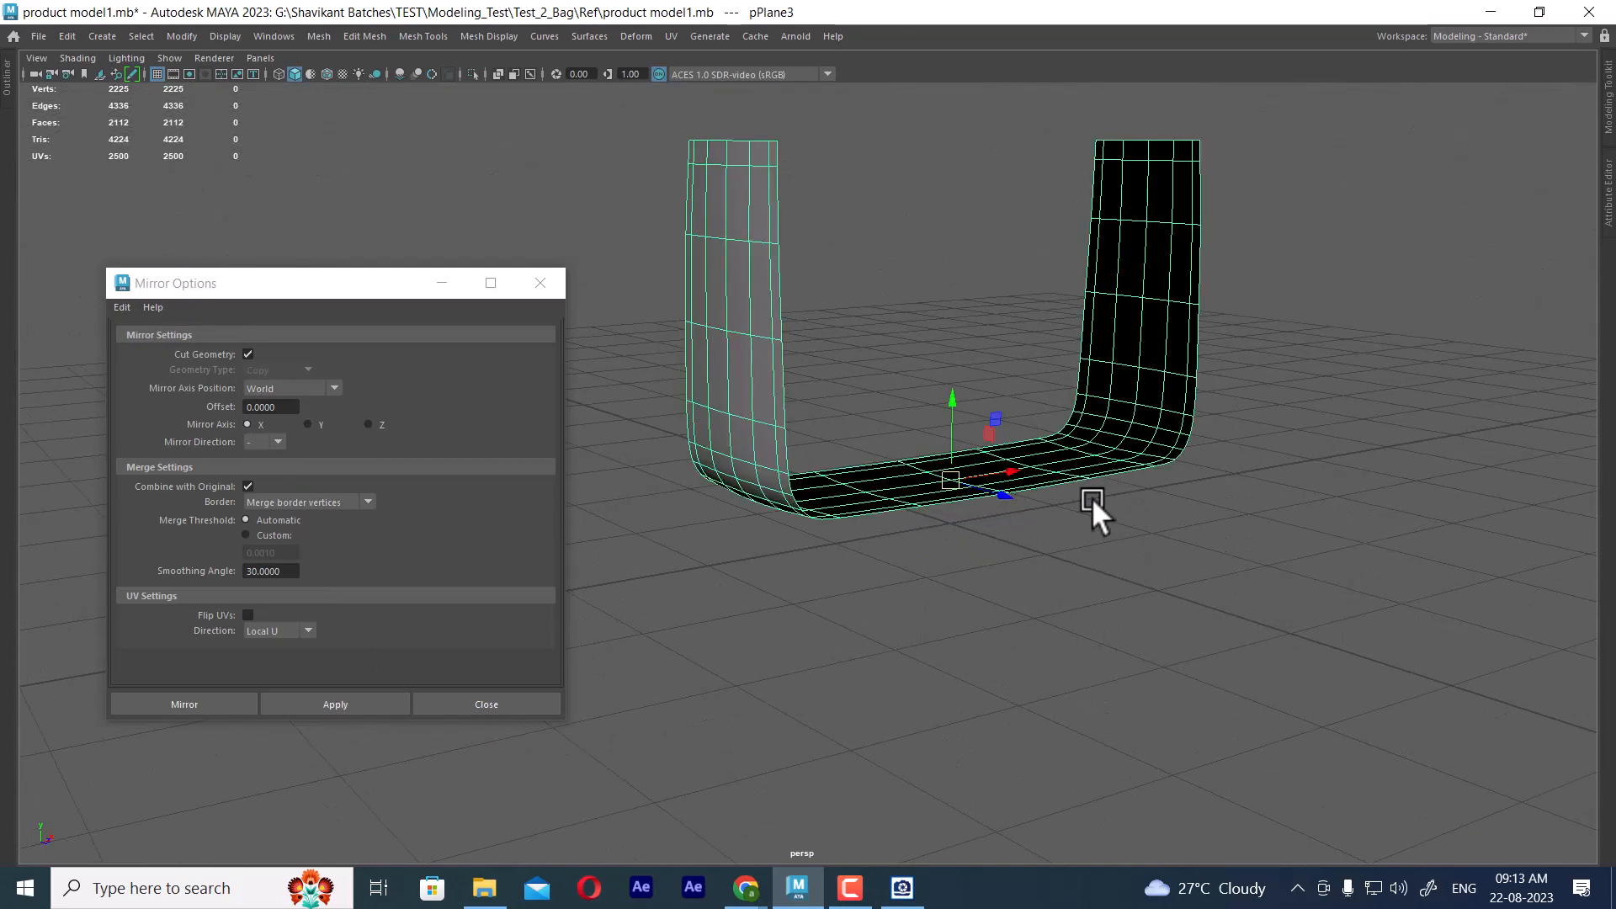
Extrude all faces of the mirrored panel with a Local Translate Z of 0.06
alt+drag(1093, 497, 1158, 609)
click(1182, 577)
click(1150, 440)
right_click(1194, 250)
click(1191, 301)
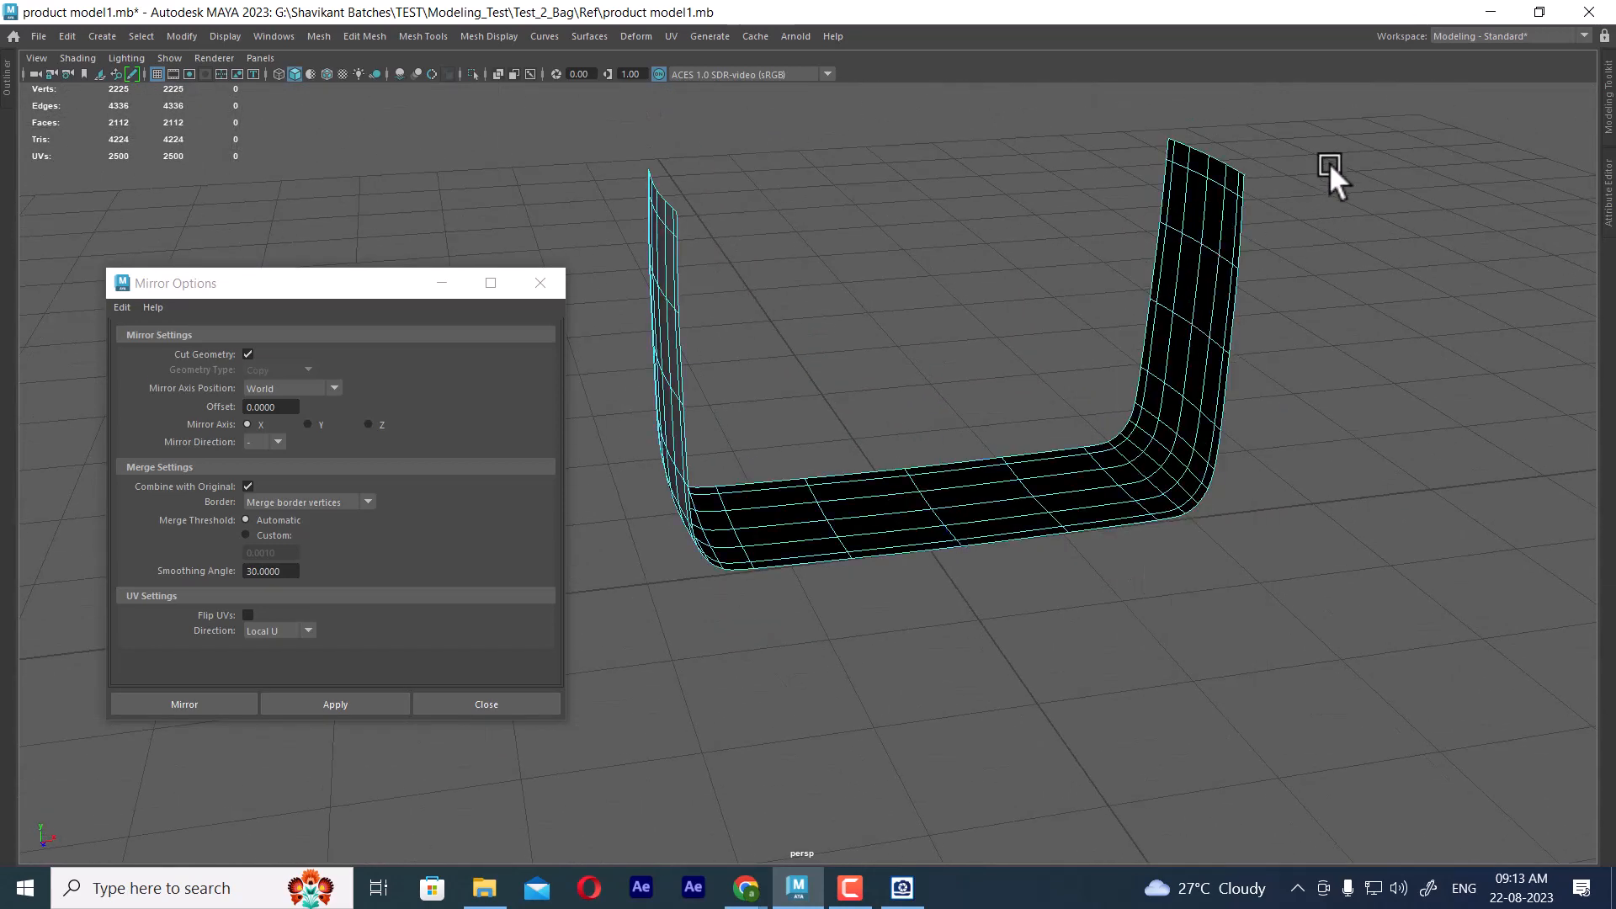
drag(1341, 109, 624, 766)
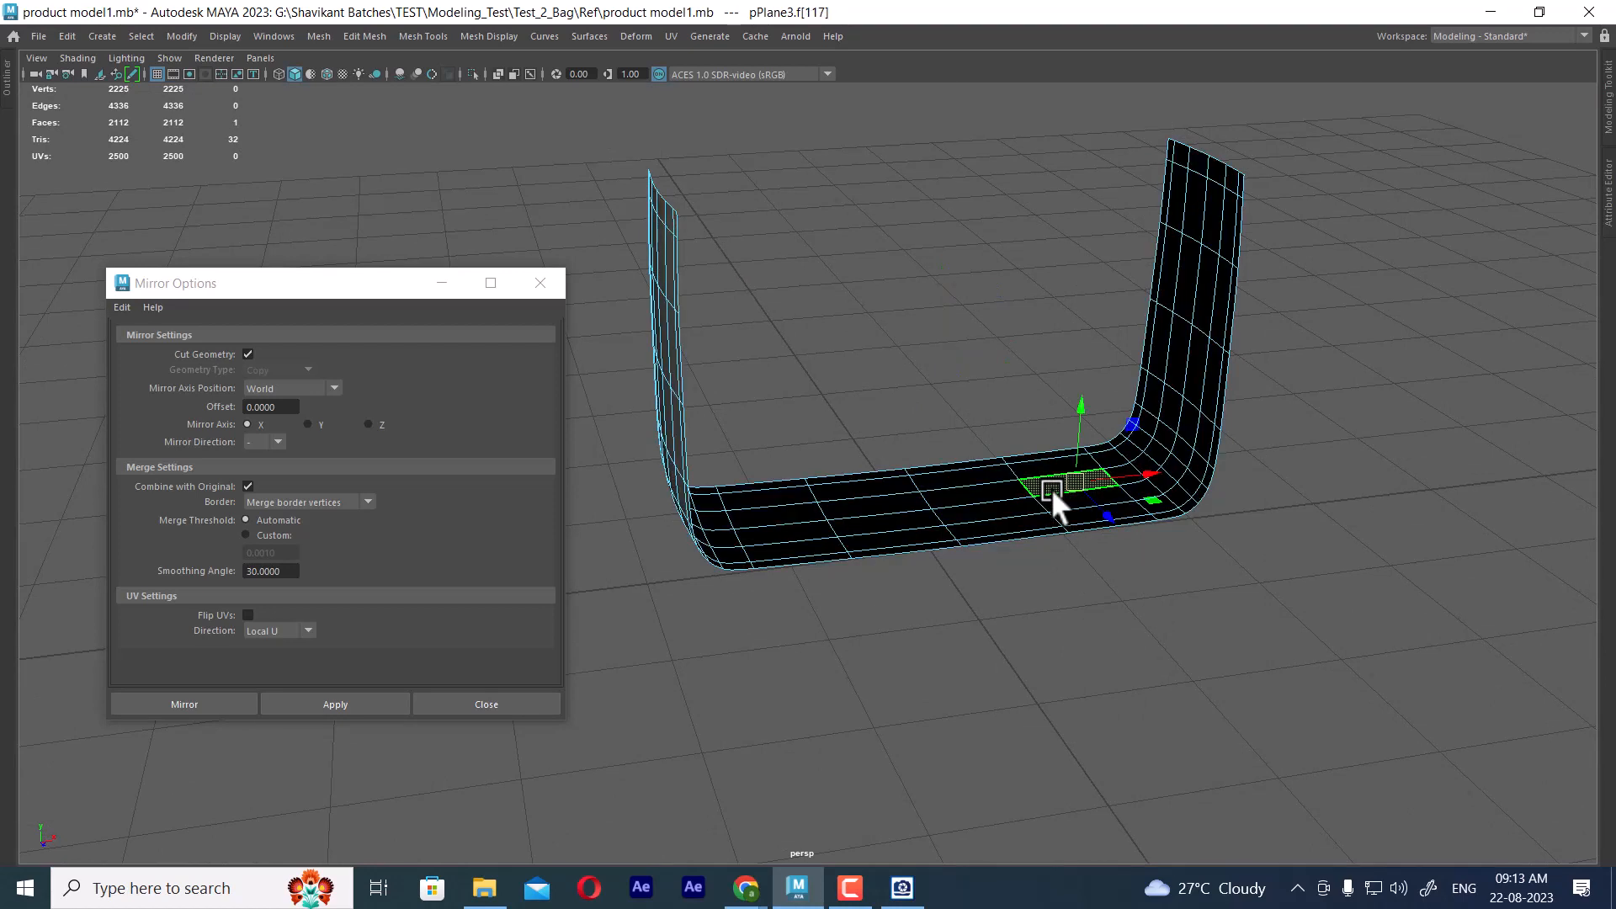
shift+right_click(949, 212)
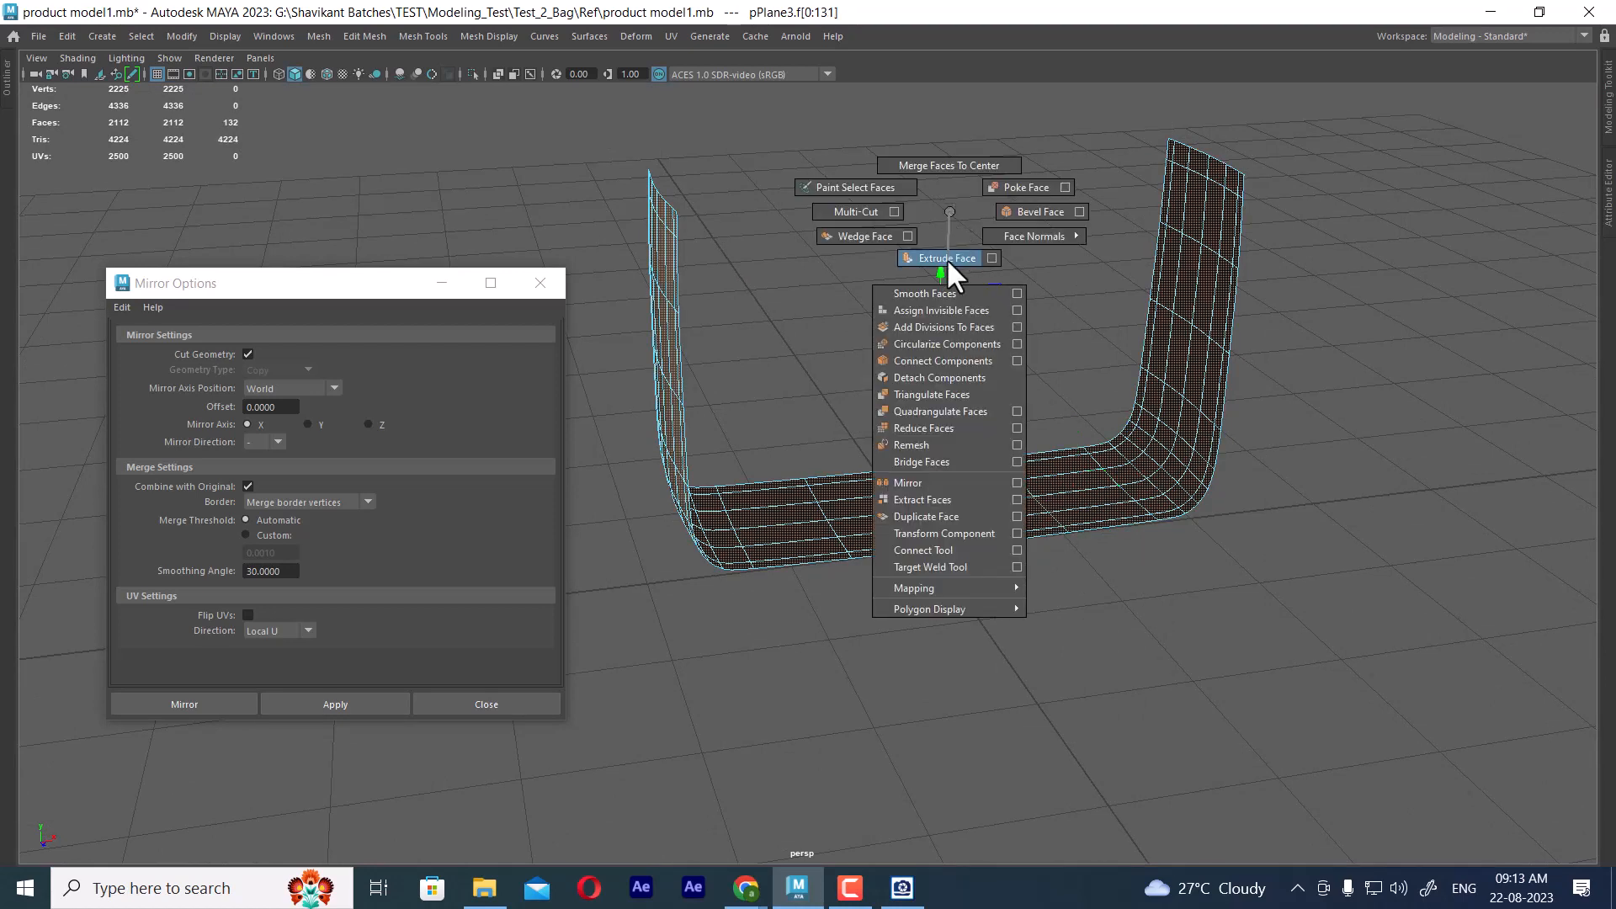
click(945, 258)
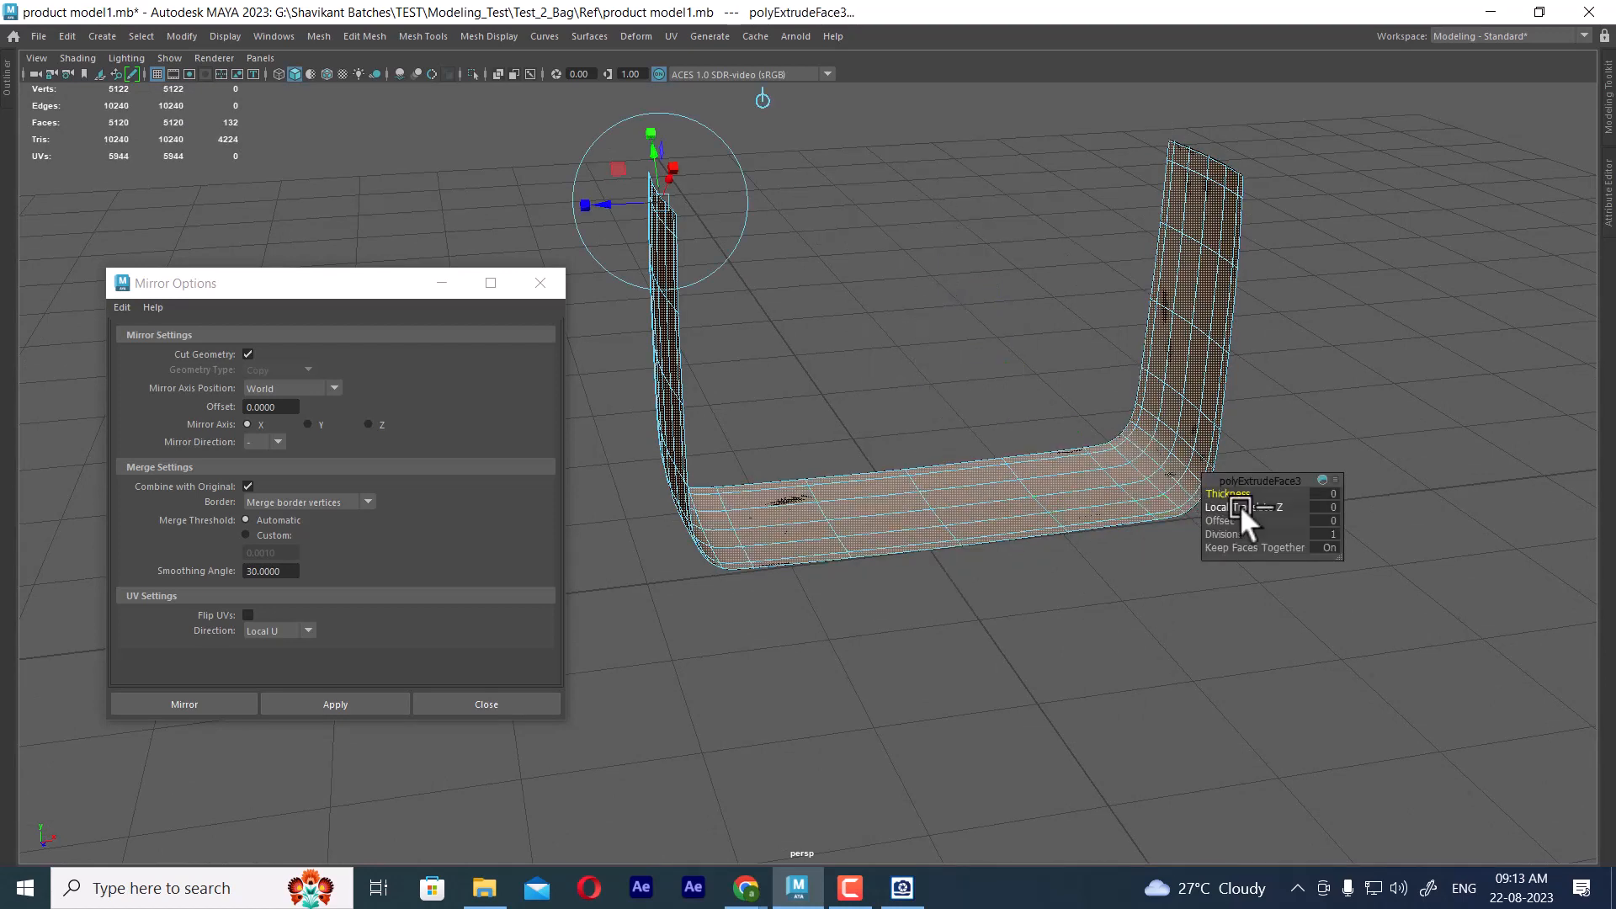
mouse_move(1239, 505)
mouse_down()
mouse_move(882, 648)
mouse_move(926, 653)
mouse_up()
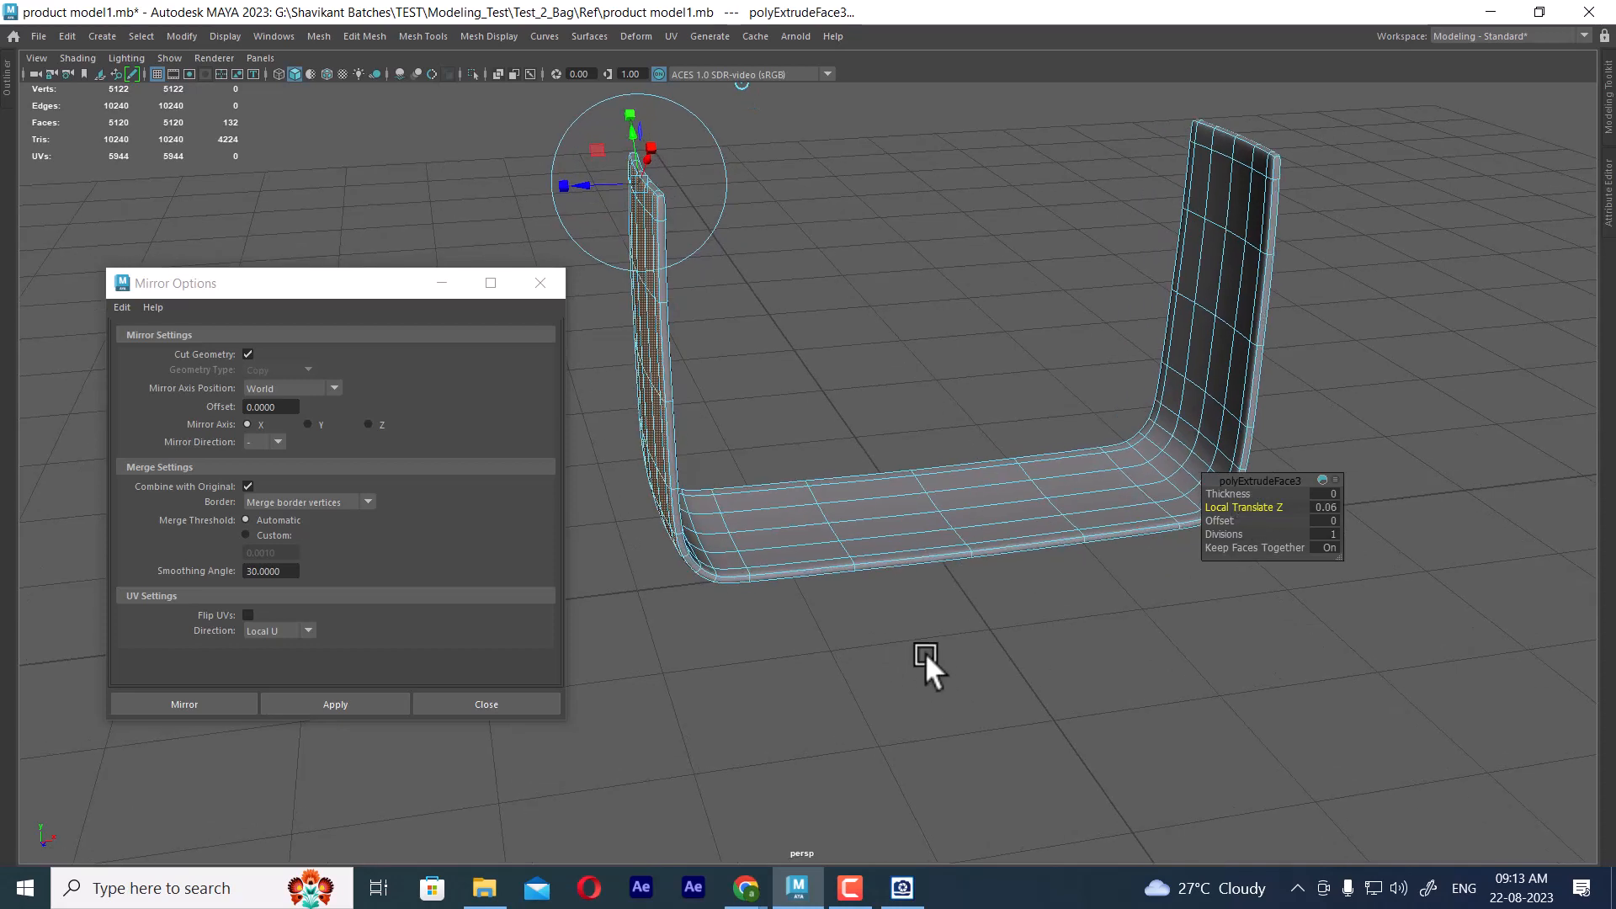
Leave the isolated view of the frame and show the hidden bag body parts
key(ctrl+1)
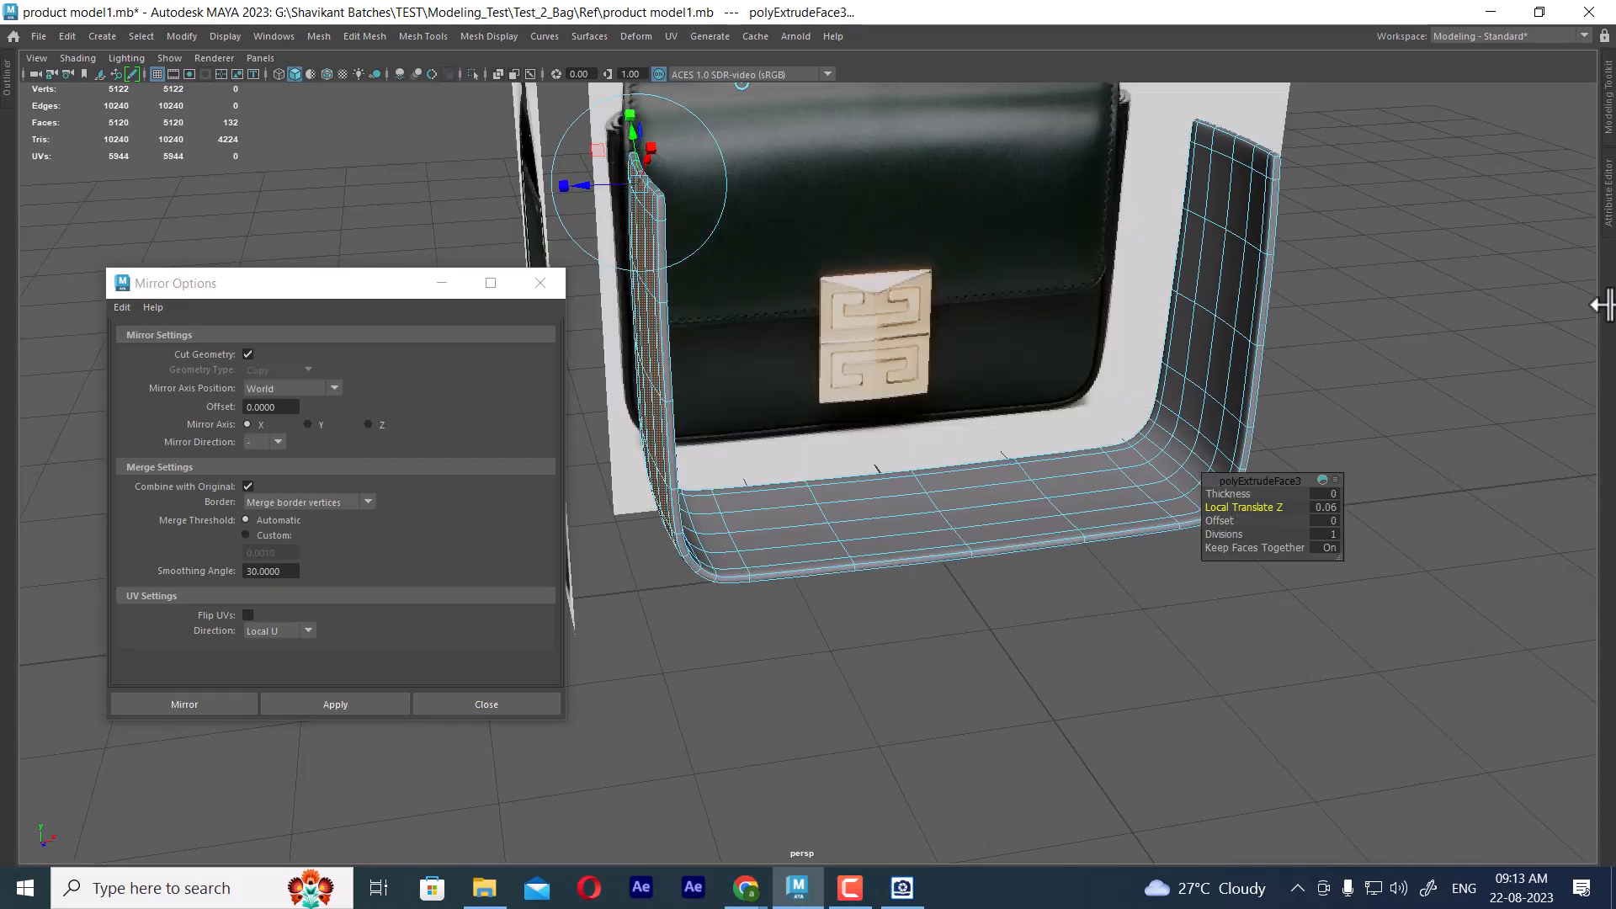
click(224, 36)
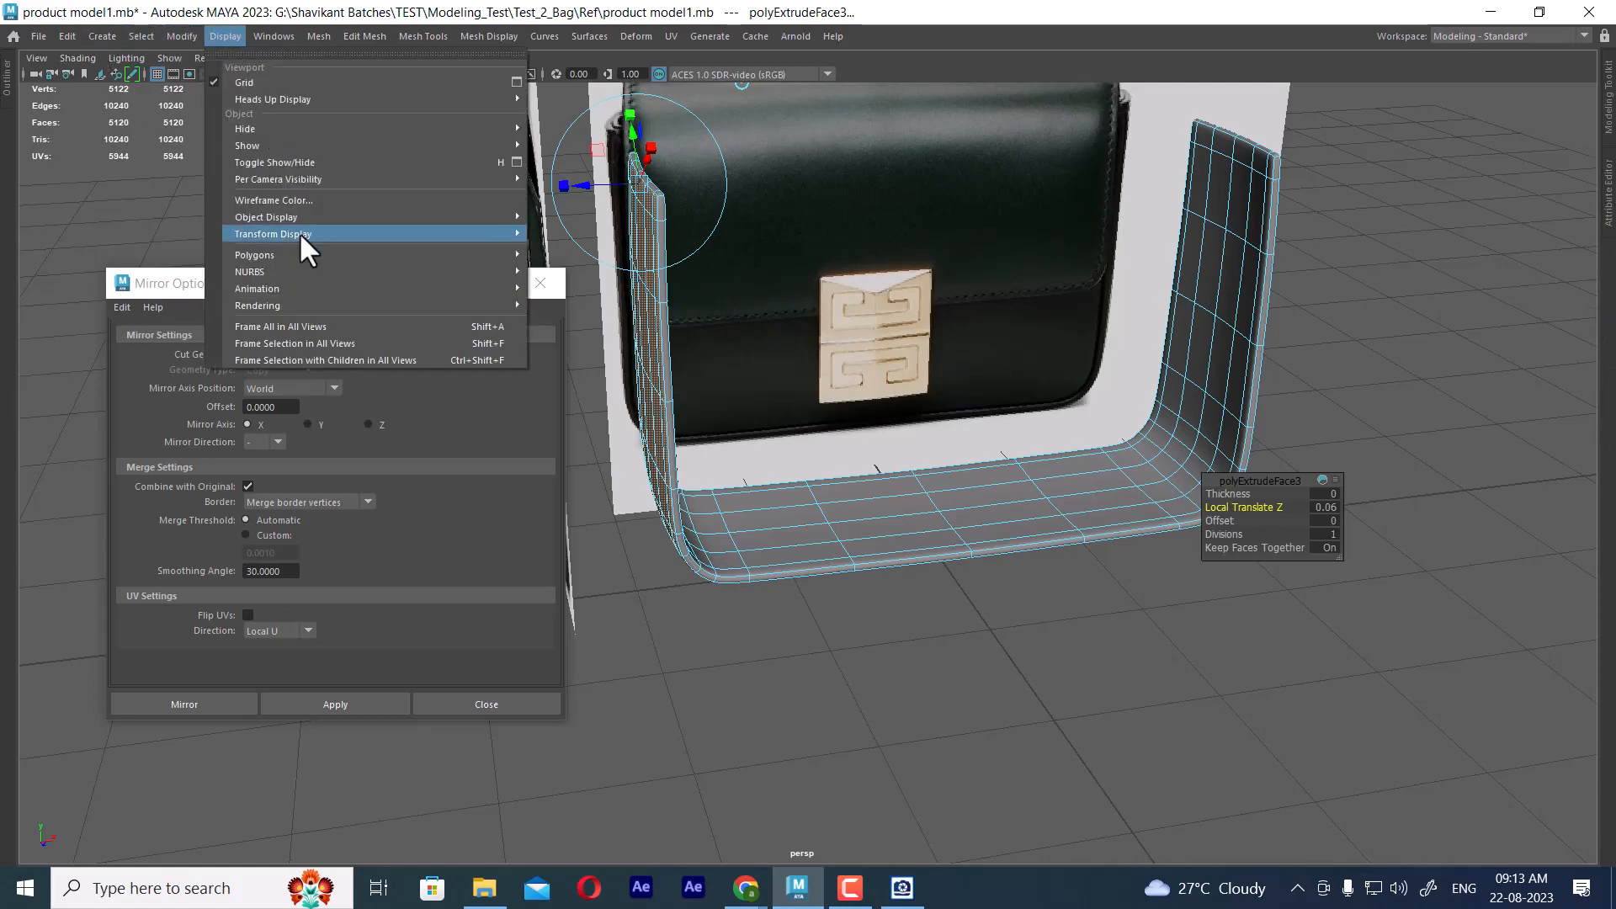
mouse_move(385, 148)
click(618, 222)
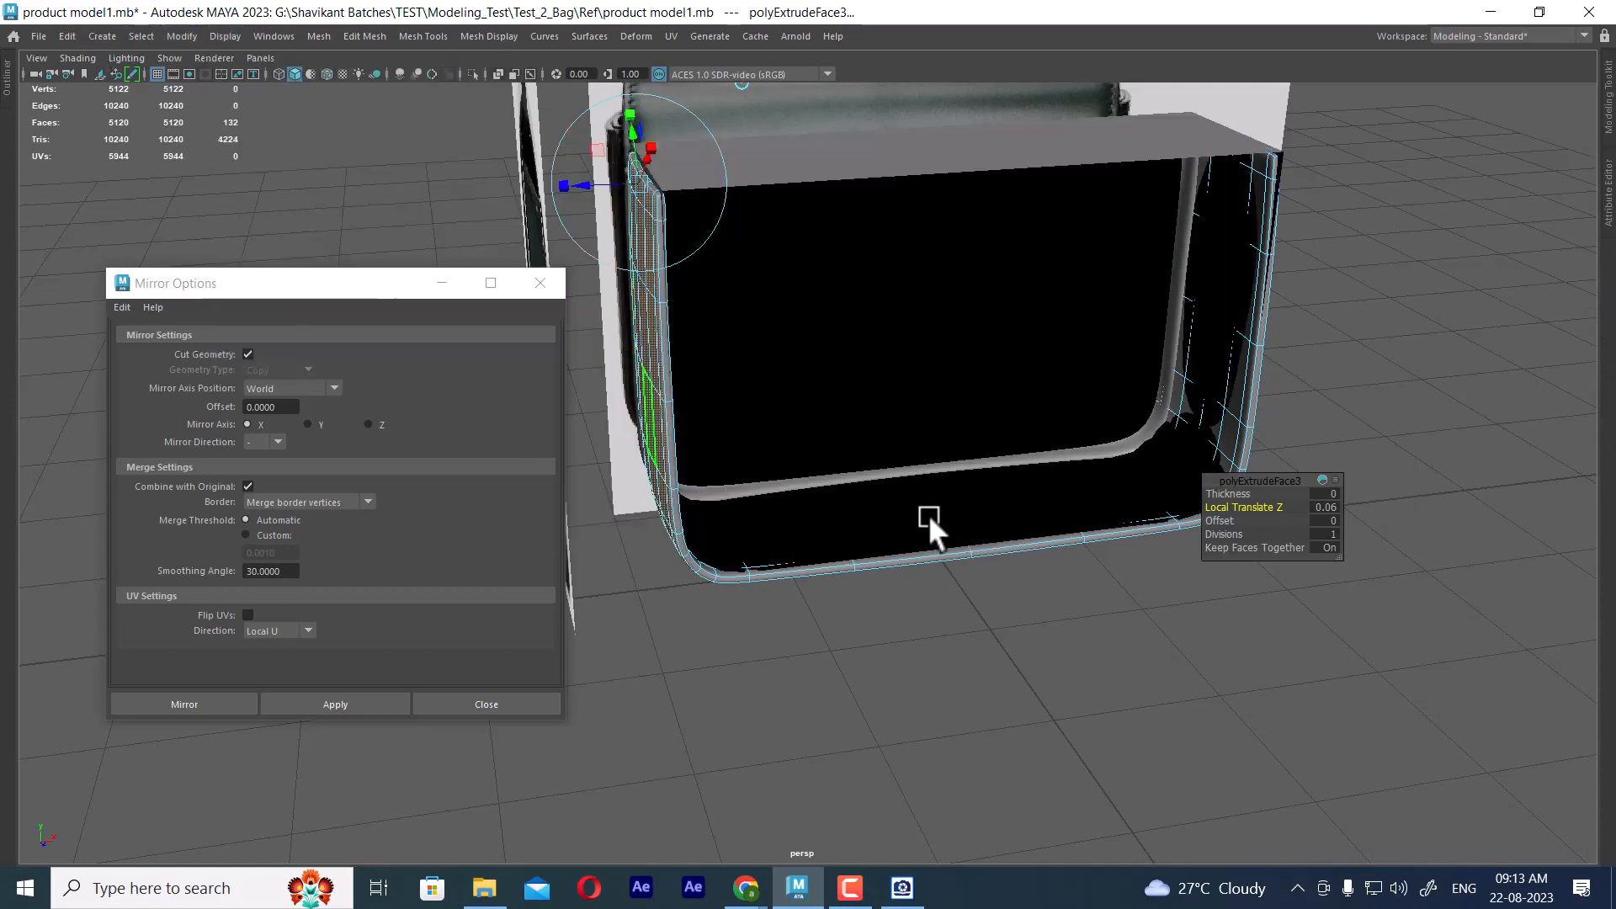
alt+drag(931, 527, 1033, 496)
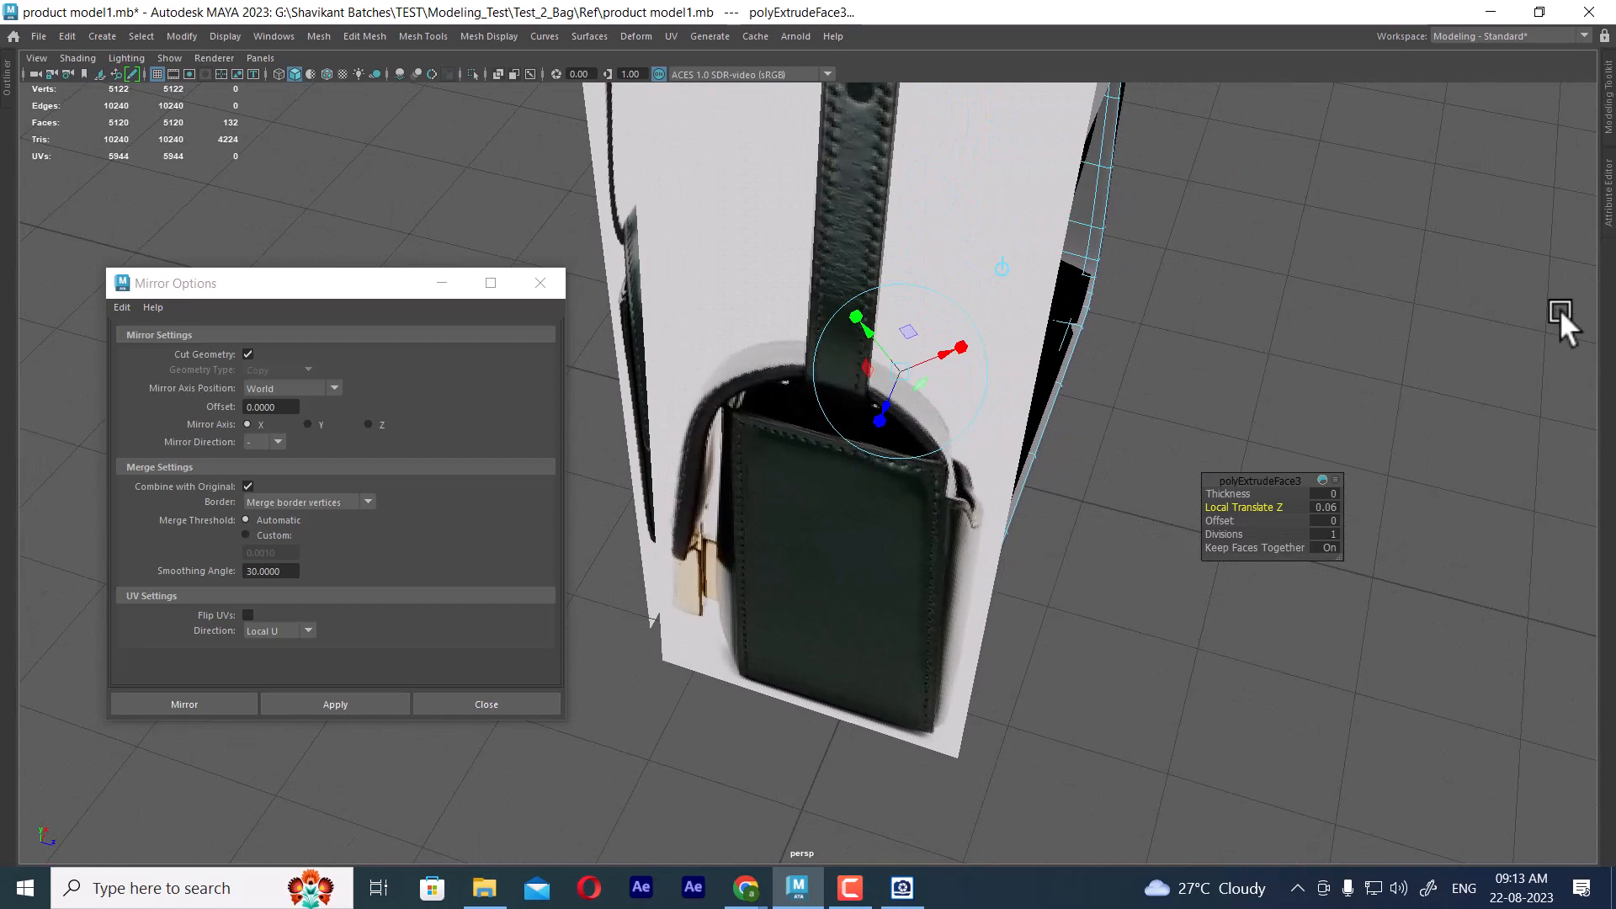
Hide the reference image planes by turning off the visibility of layer1
click(1609, 190)
key(space)
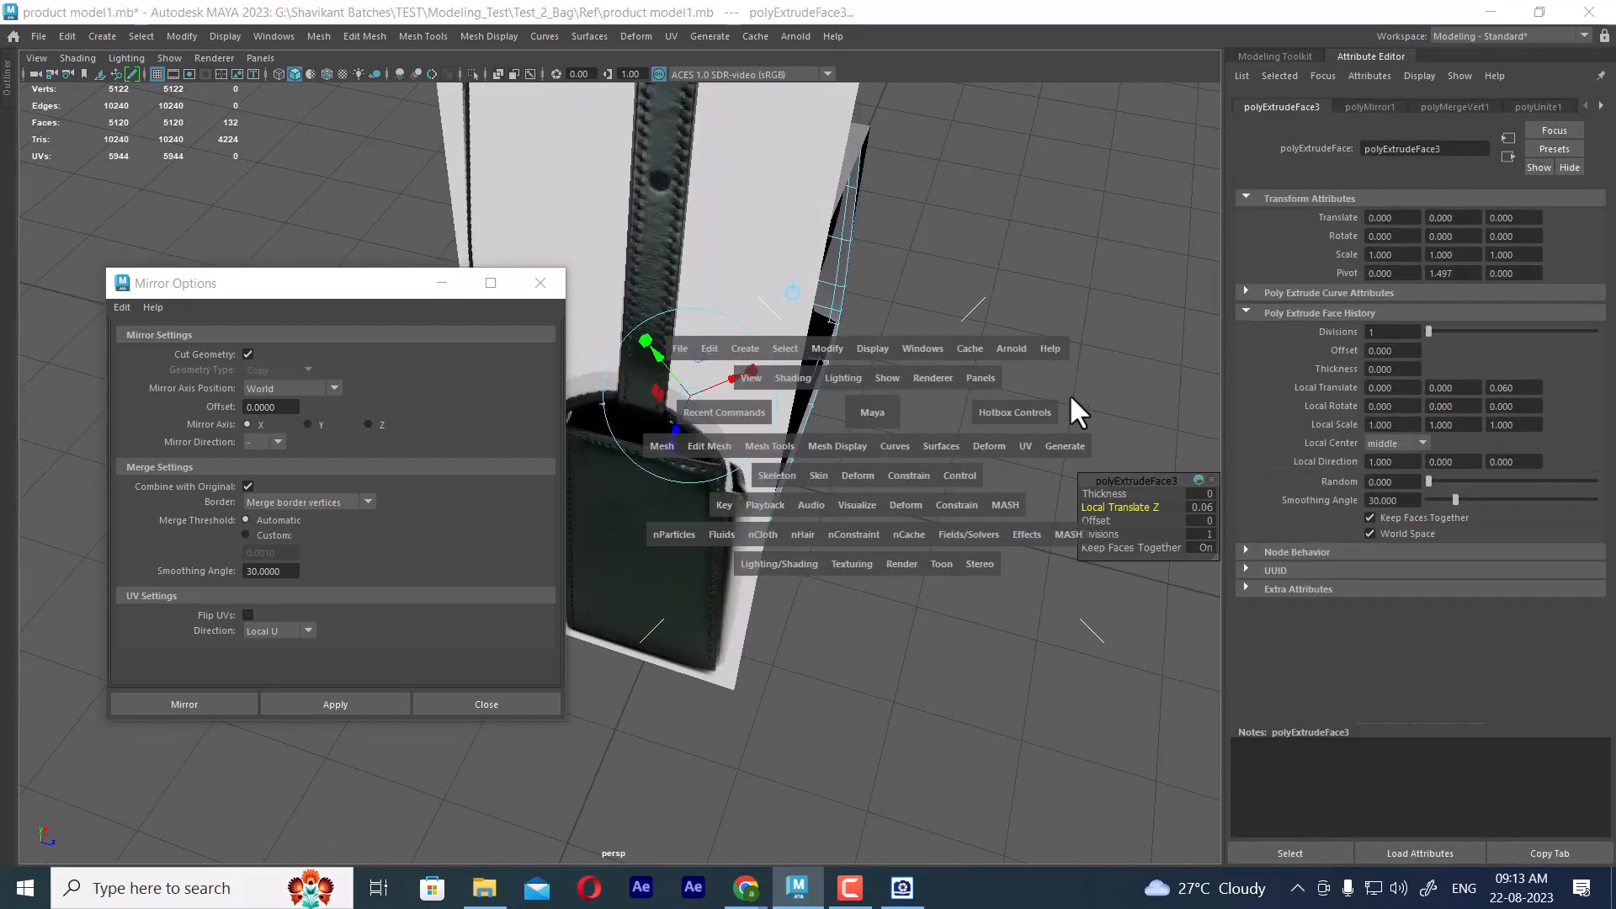
drag(1073, 392, 1245, 396)
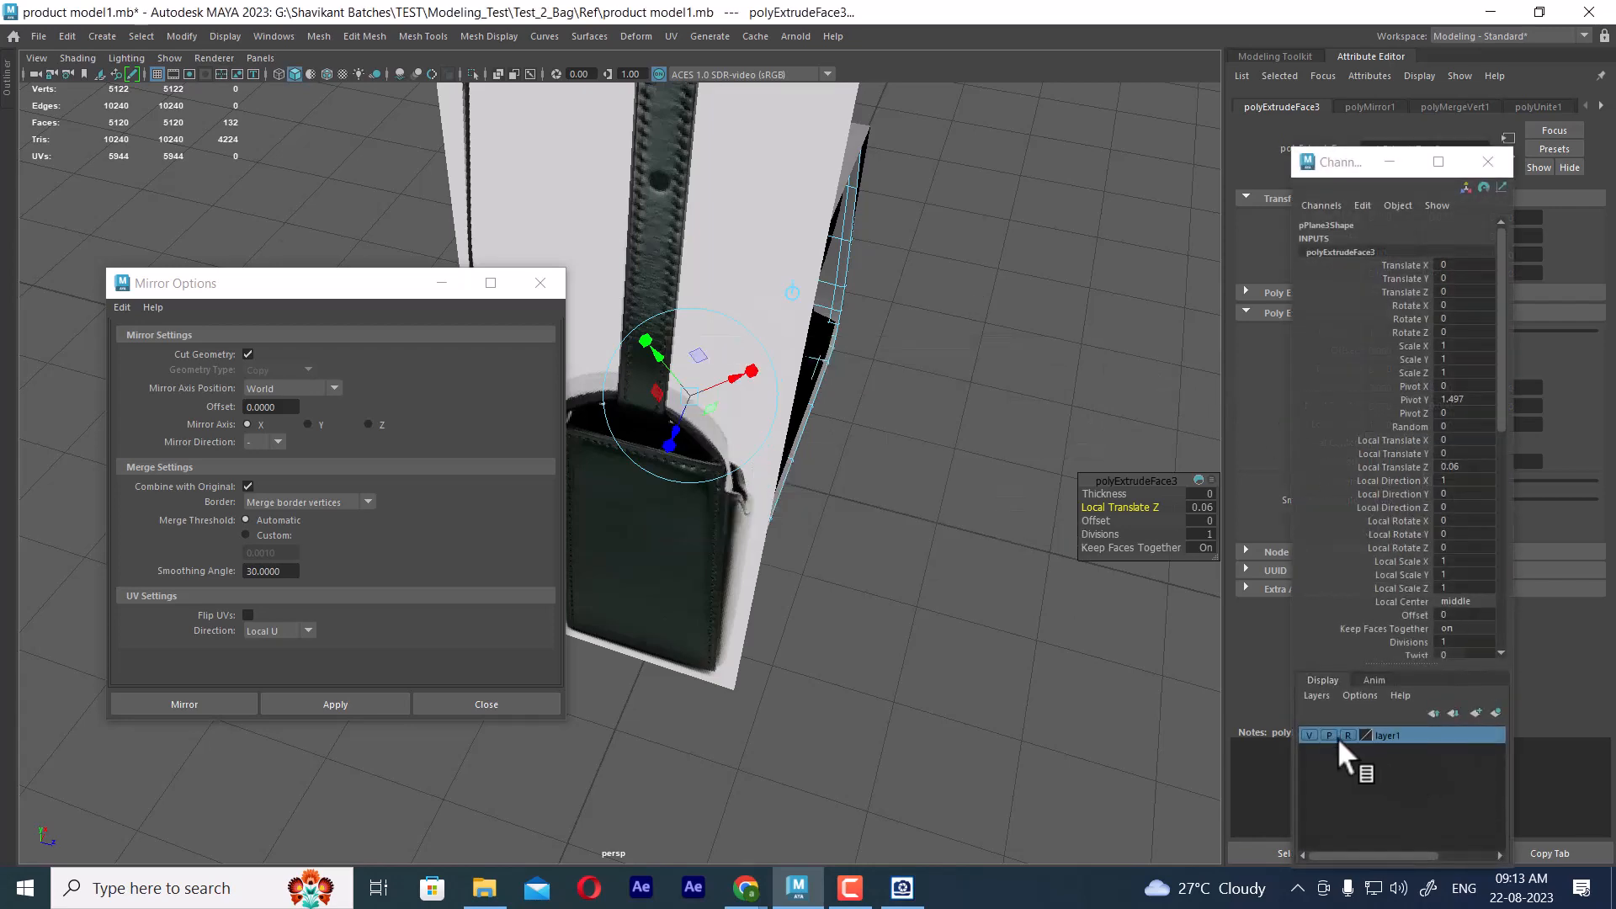
click(1310, 735)
Examine from several sides how the thickened frame fits around the bag body and the front panel
alt+drag(758, 522, 930, 410)
alt+right_drag(930, 410, 976, 410)
alt+drag(976, 410, 828, 394)
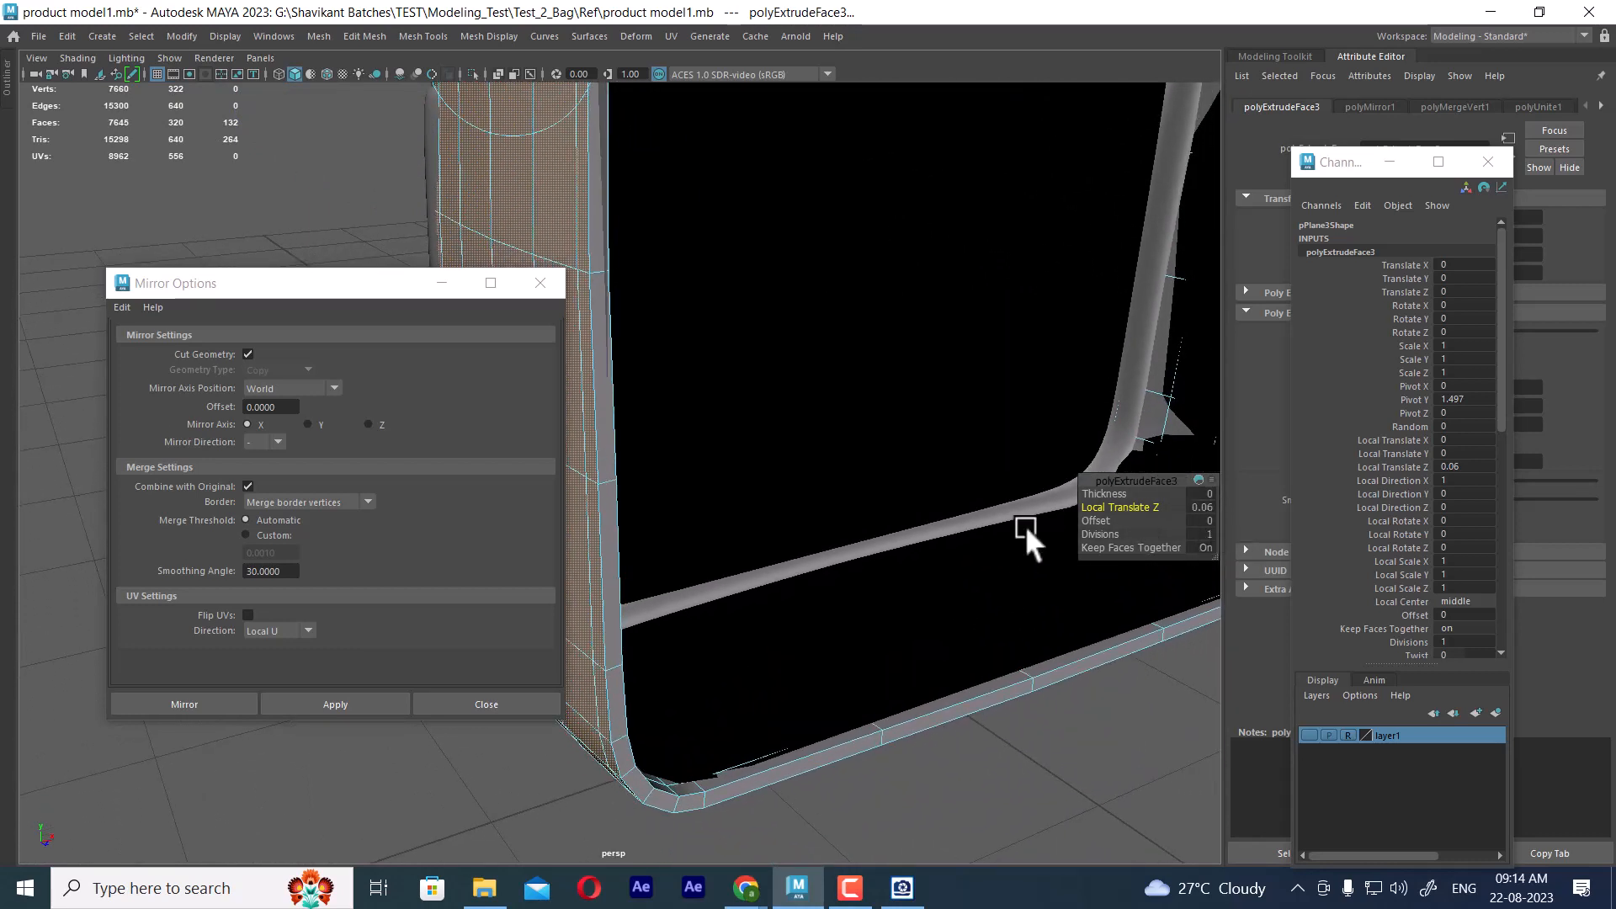
alt+drag(973, 494, 881, 379)
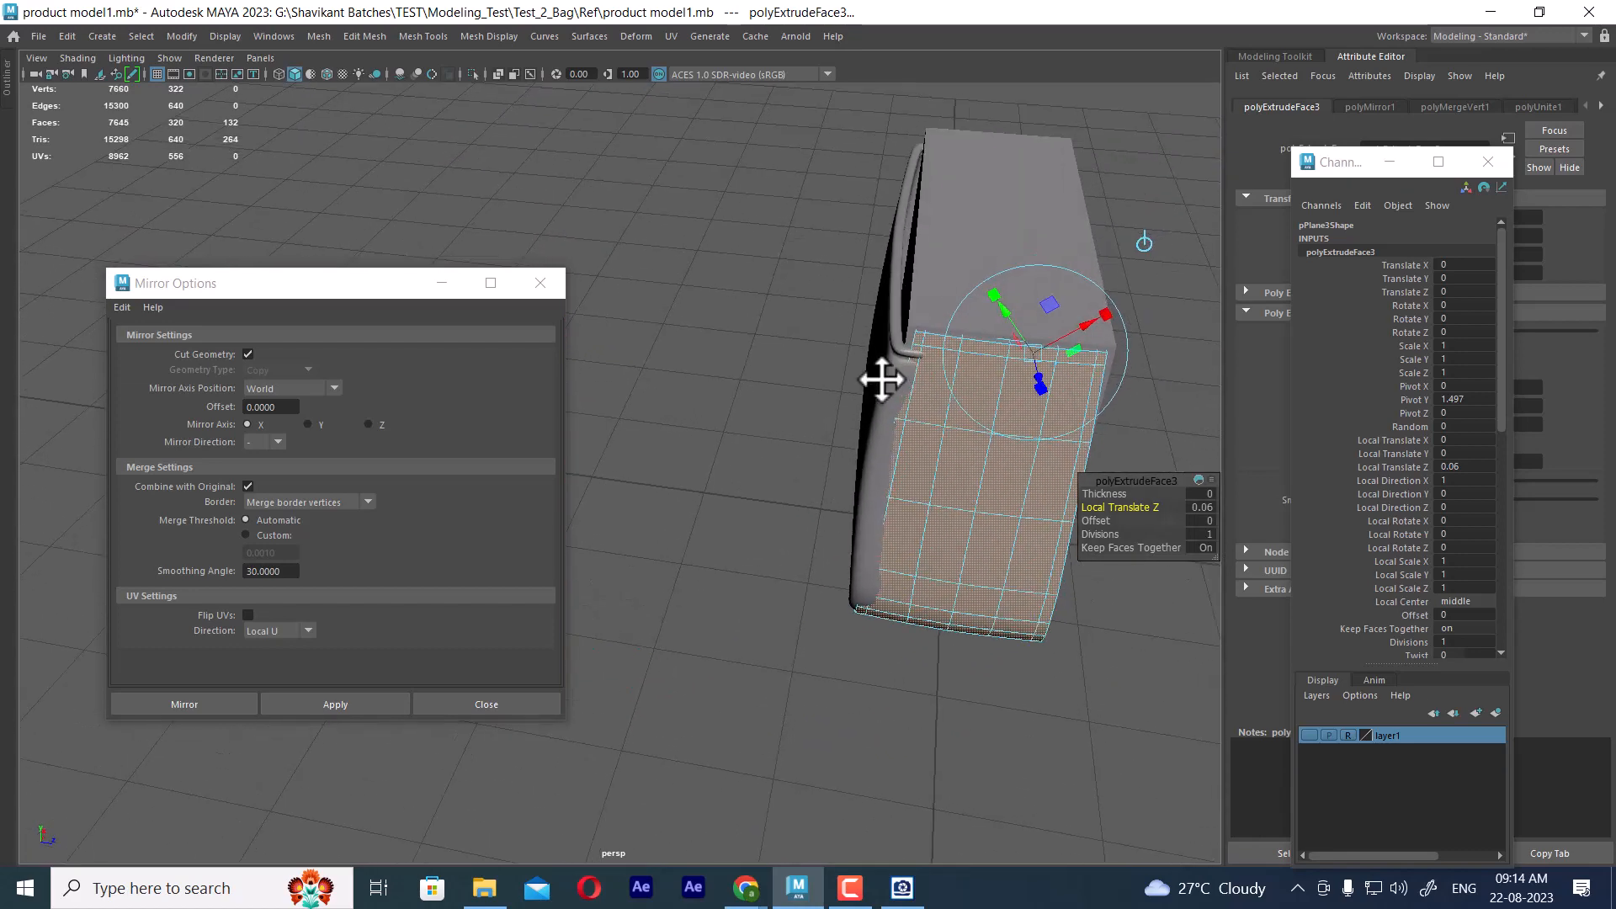
alt+middle_drag(882, 379, 794, 384)
alt+right_drag(795, 385, 844, 421)
alt+drag(844, 421, 923, 402)
alt+right_drag(923, 403, 744, 415)
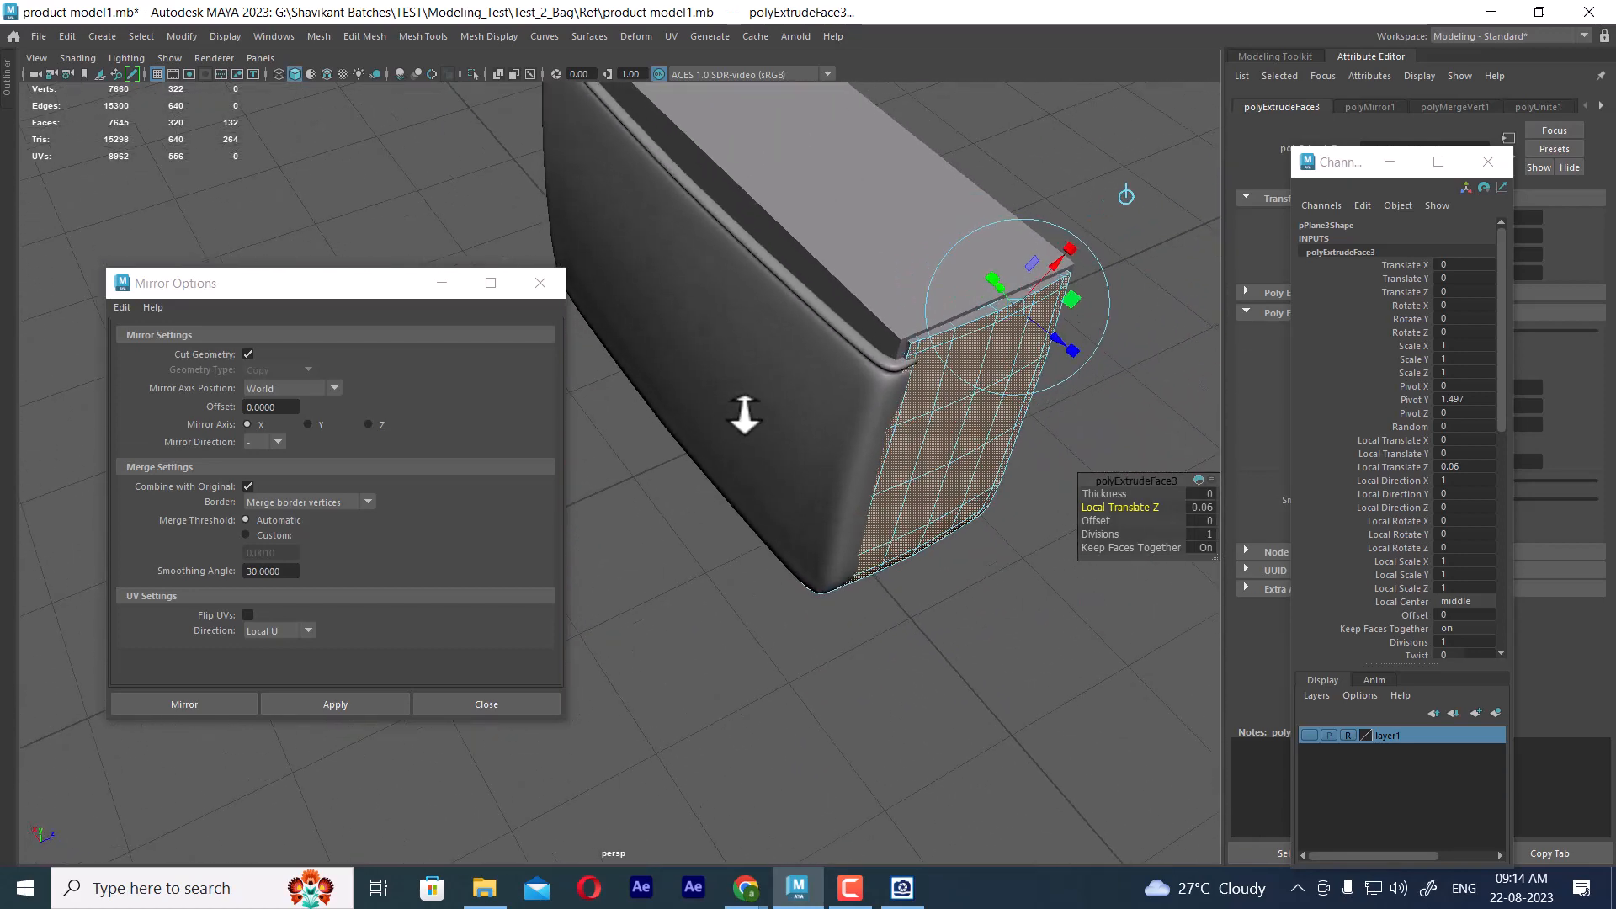
alt+drag(745, 415, 768, 342)
alt+drag(768, 421, 845, 395)
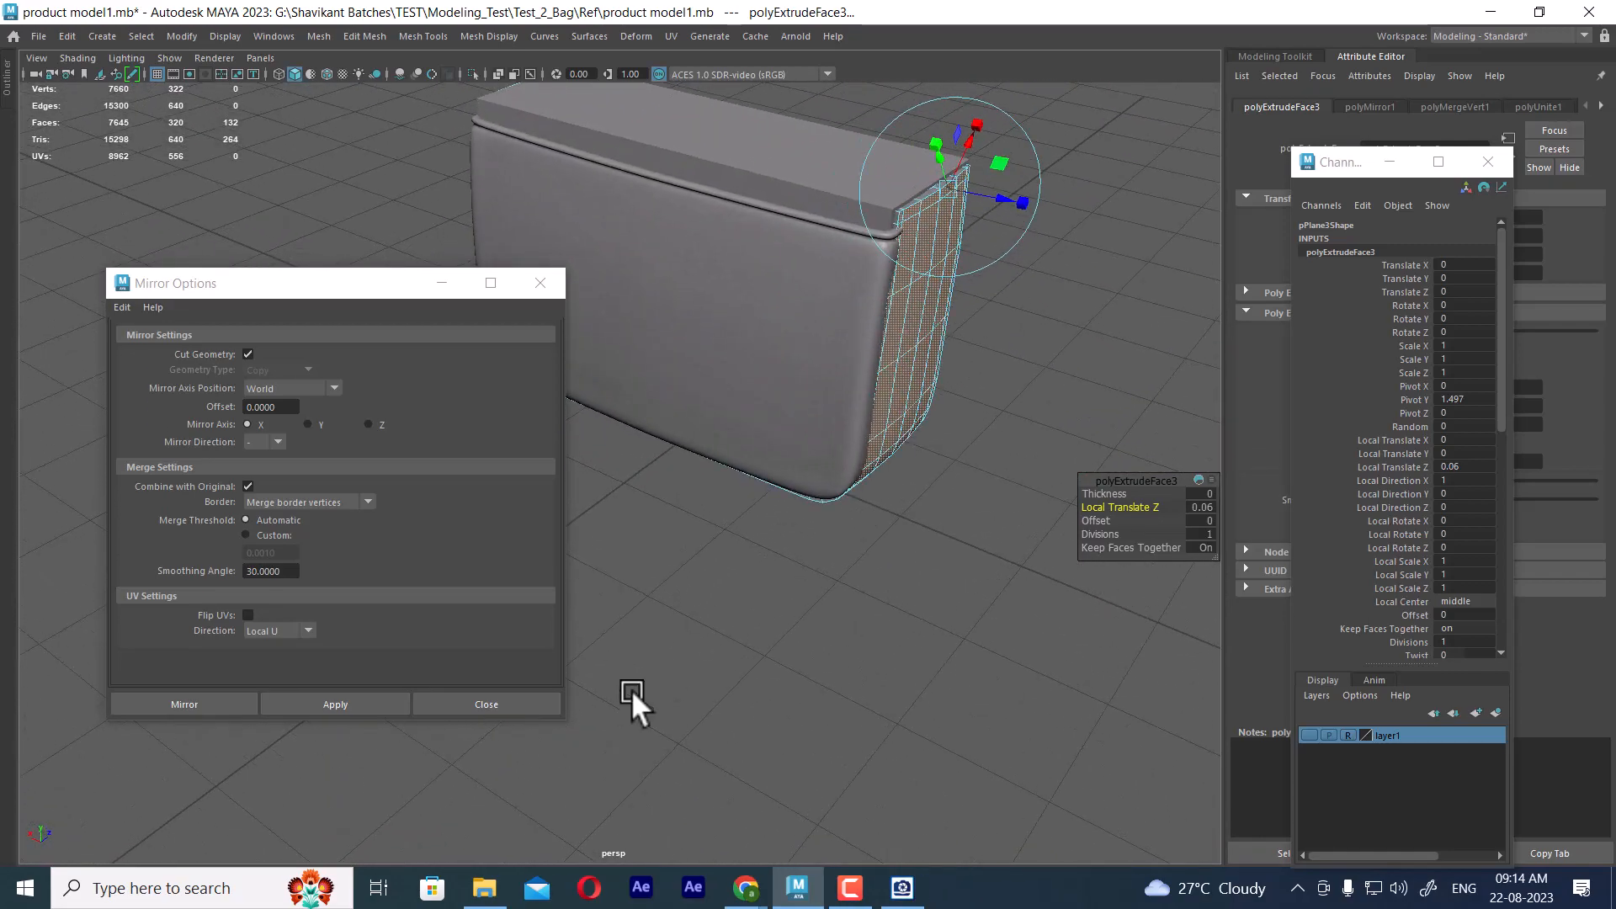
Close the Mirror options and return the thickened frame to object mode
click(529, 694)
alt+drag(967, 581, 808, 580)
right_drag(749, 342, 842, 321)
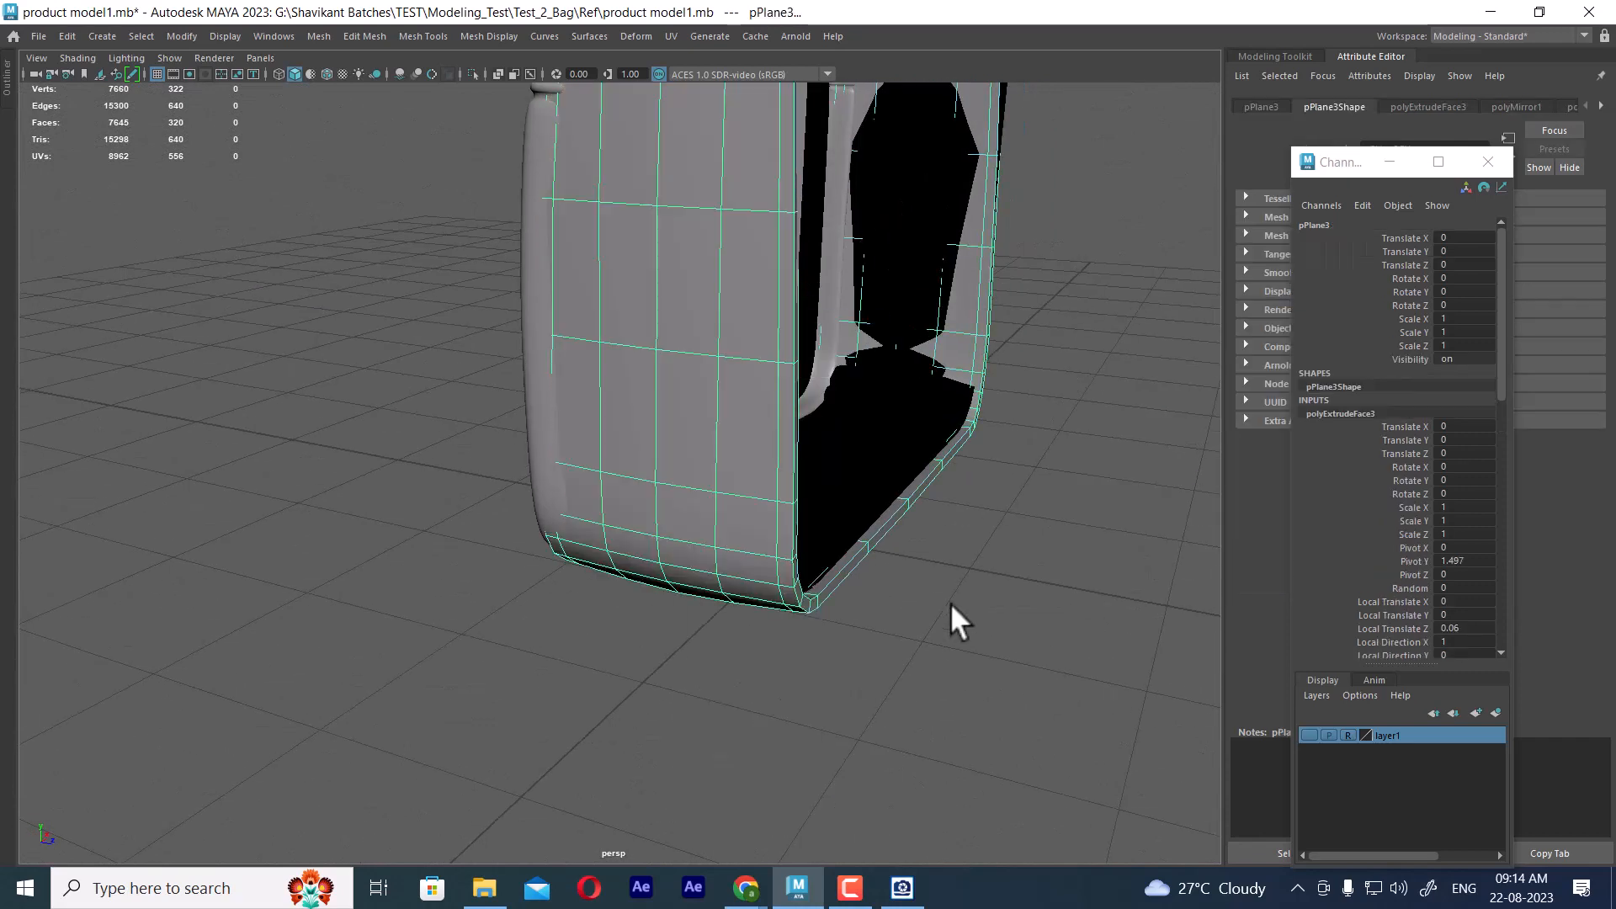
click(951, 603)
click(749, 447)
alt+drag(749, 448, 996, 546)
scroll(987, 525, down, 4)
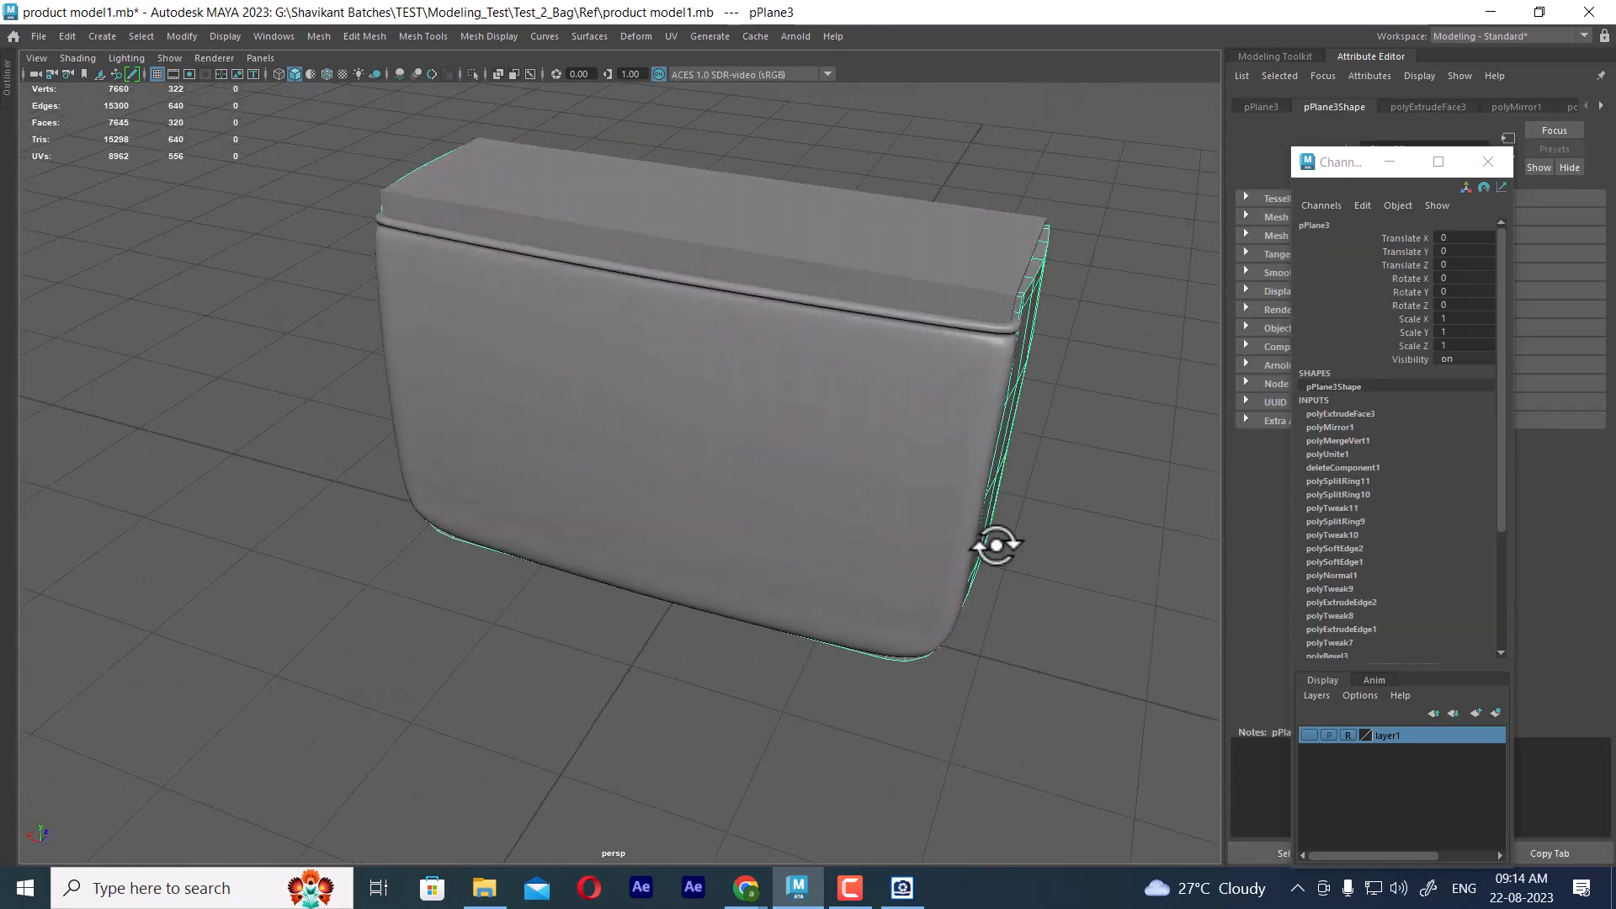
Hide the box-shaped bag body and select the side-and-base frame
click(922, 269)
key(ctrl+h)
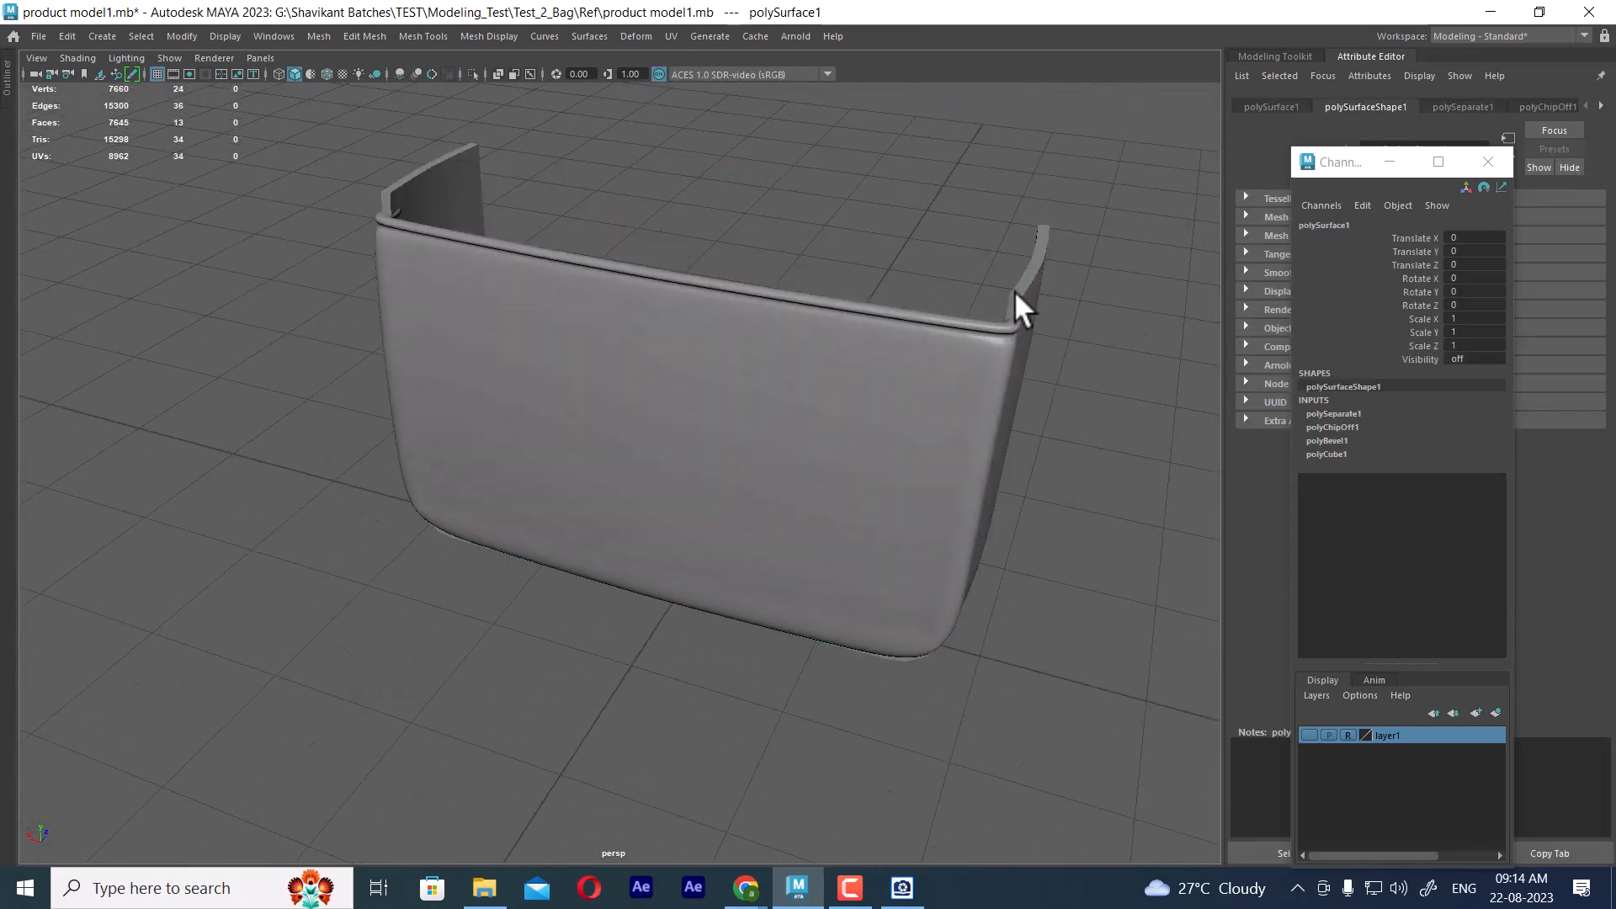
click(1019, 307)
alt+drag(1018, 307, 588, 454)
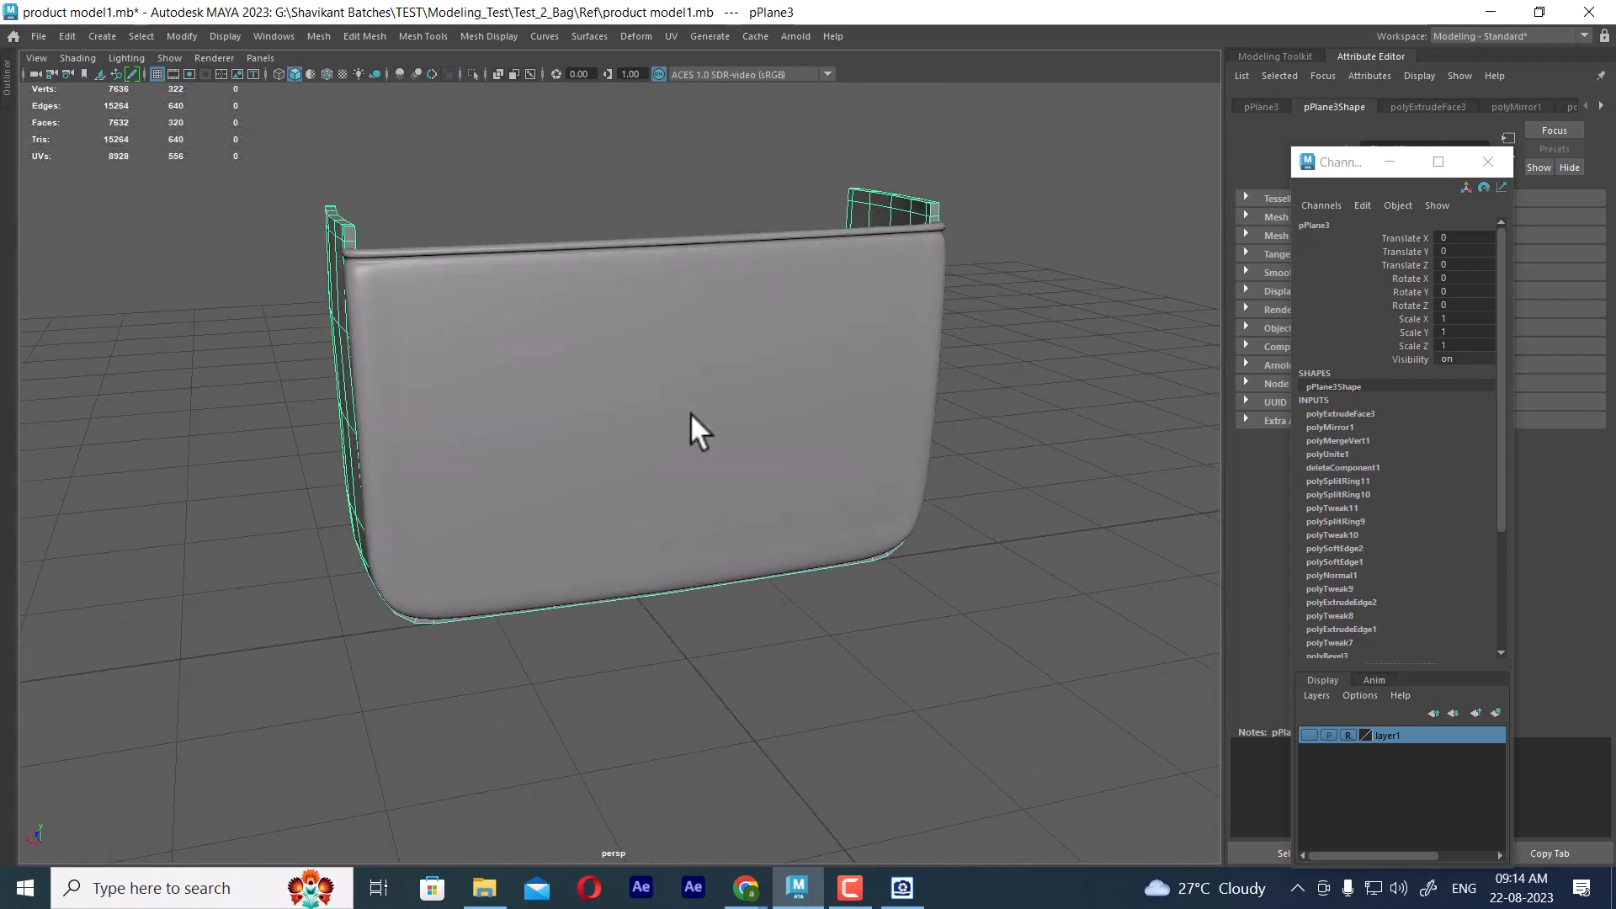
Select the vertices at the upper end of one of the frame's side arms
mouse_move(691, 414)
alt+mouse_down()
mouse_move(709, 400)
mouse_move(715, 429)
alt+mouse_up()
key(space)
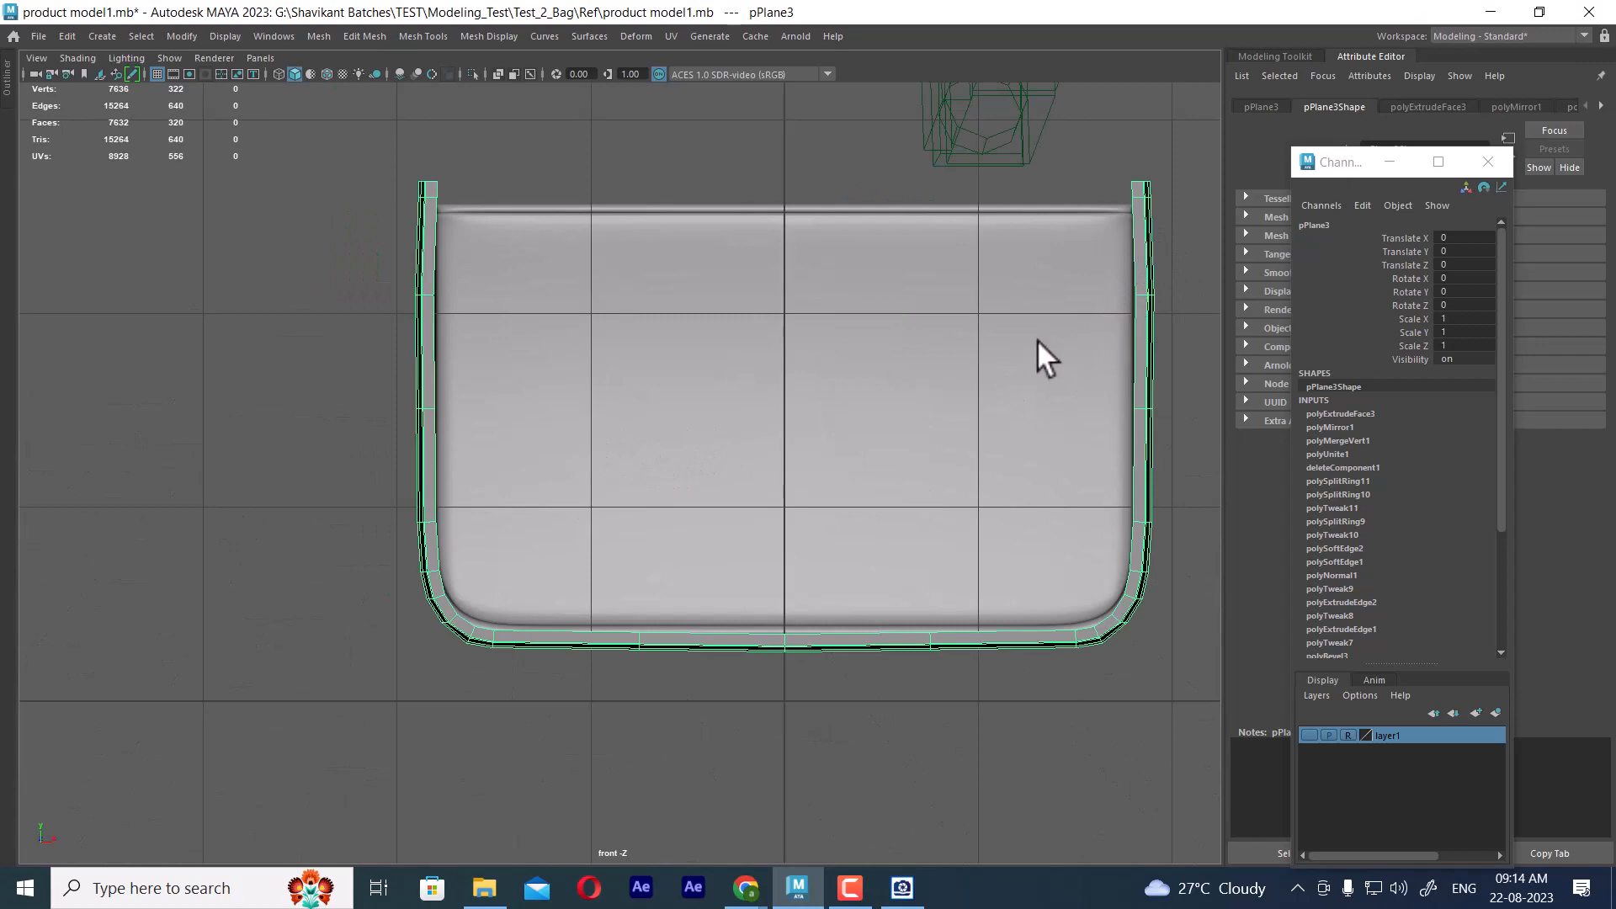
key(space)
drag(1012, 320, 1003, 151)
alt+drag(1061, 376, 990, 268)
right_drag(1025, 188, 985, 165)
alt+drag(985, 165, 932, 179)
drag(1013, 244, 1020, 246)
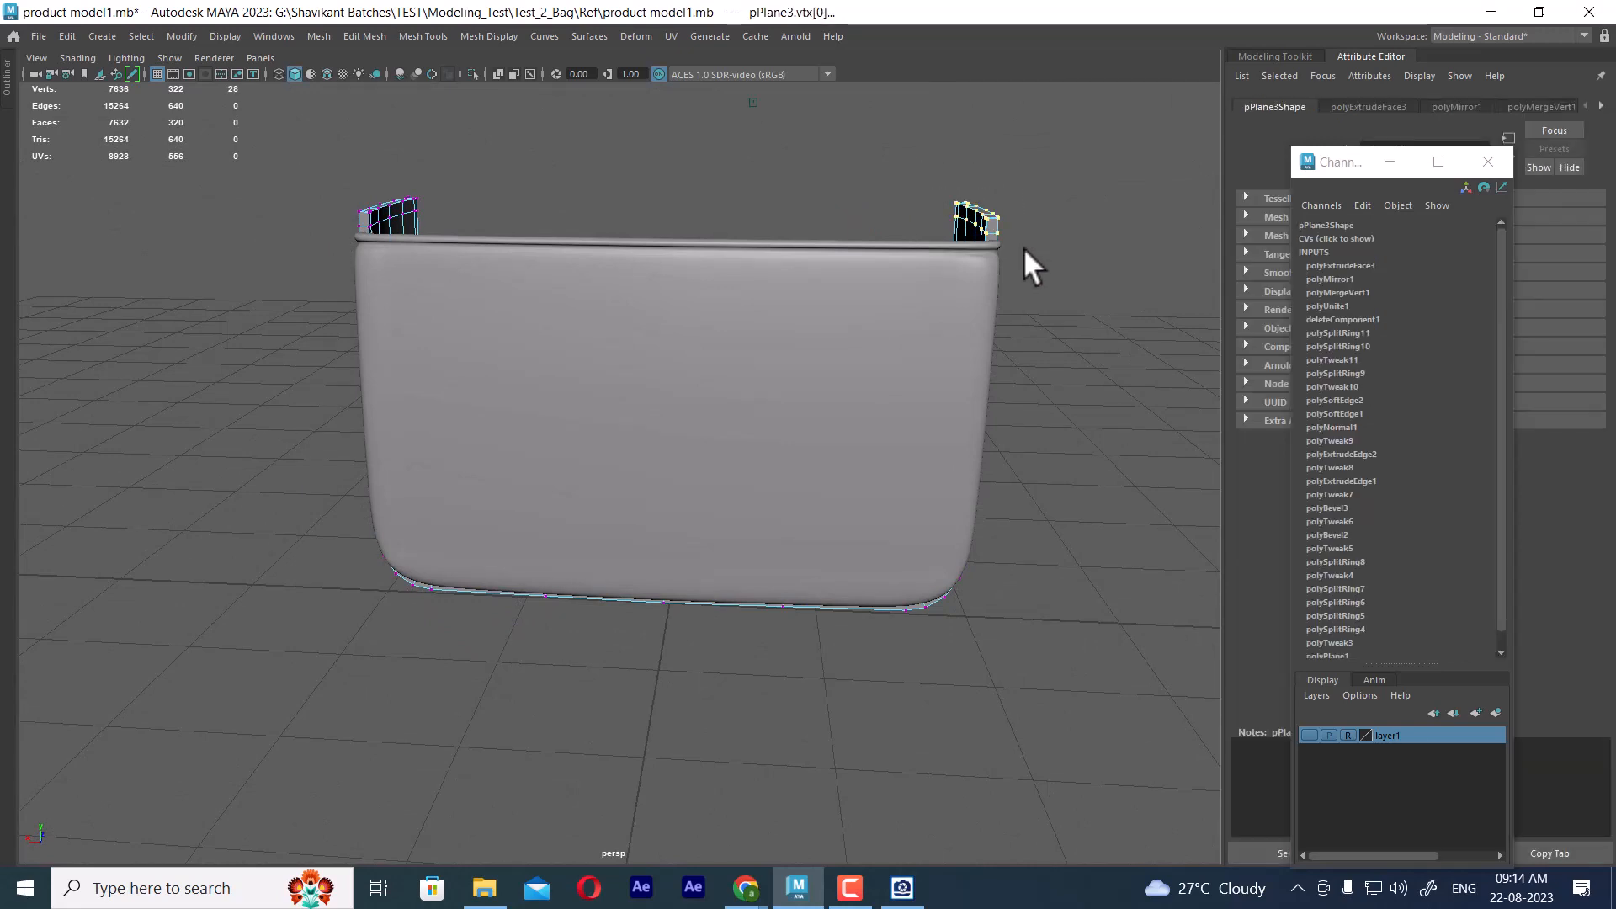
Enable Object X symmetry to include the opposite arm's upper vertices, and ready them for moving in the front view
right_drag(1033, 244, 1033, 140)
key(space)
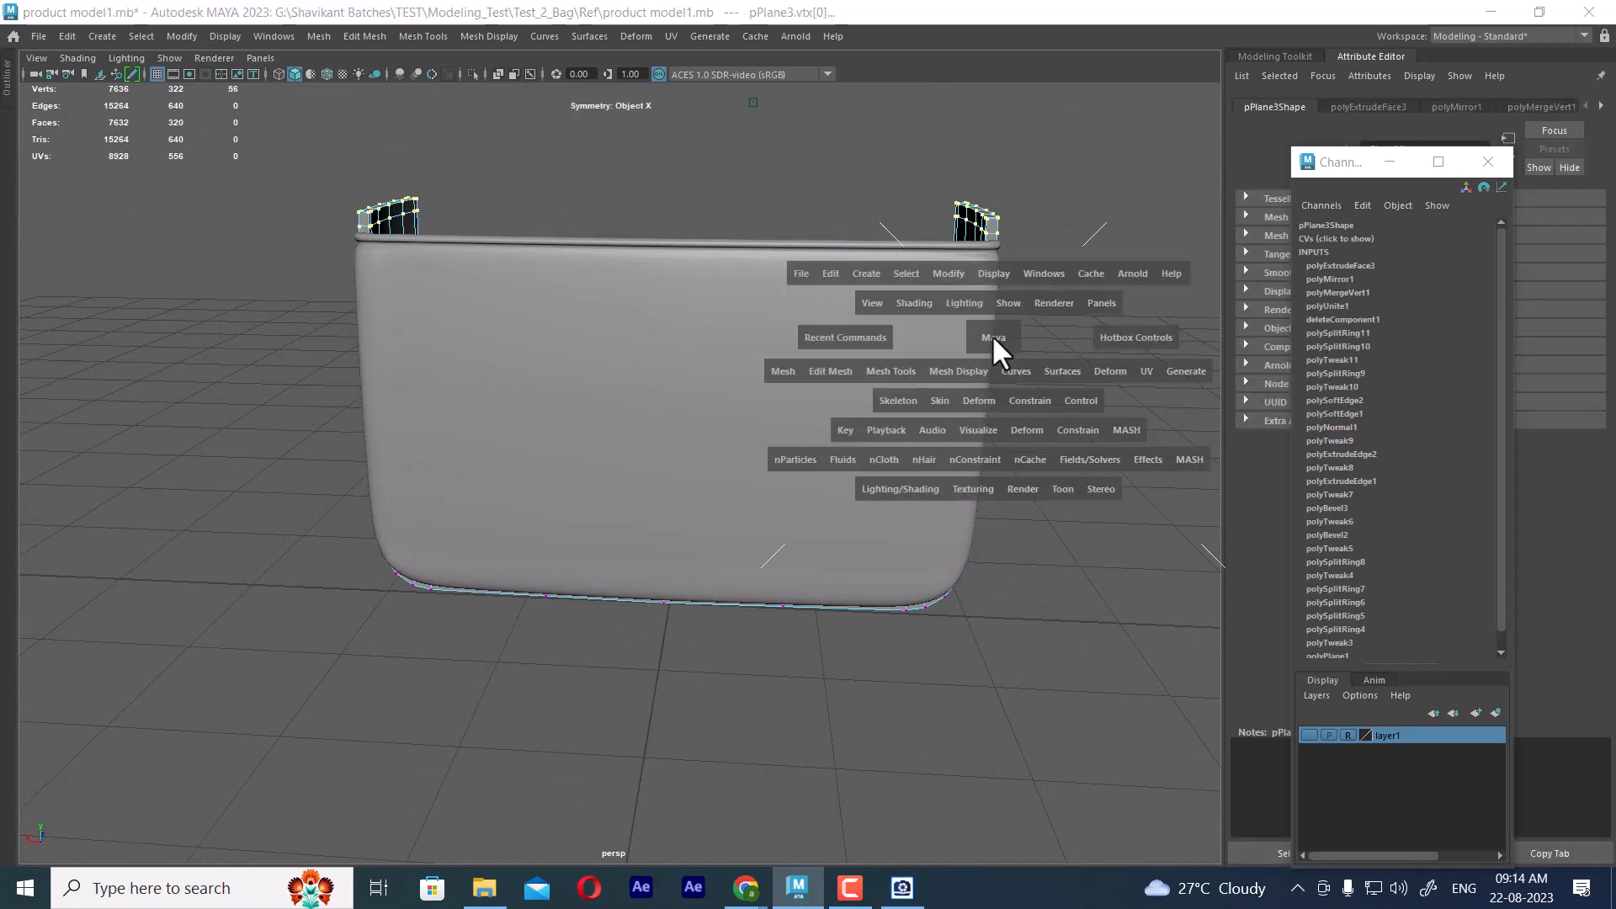
drag(991, 335, 992, 356)
alt+middle_drag(981, 357, 934, 357)
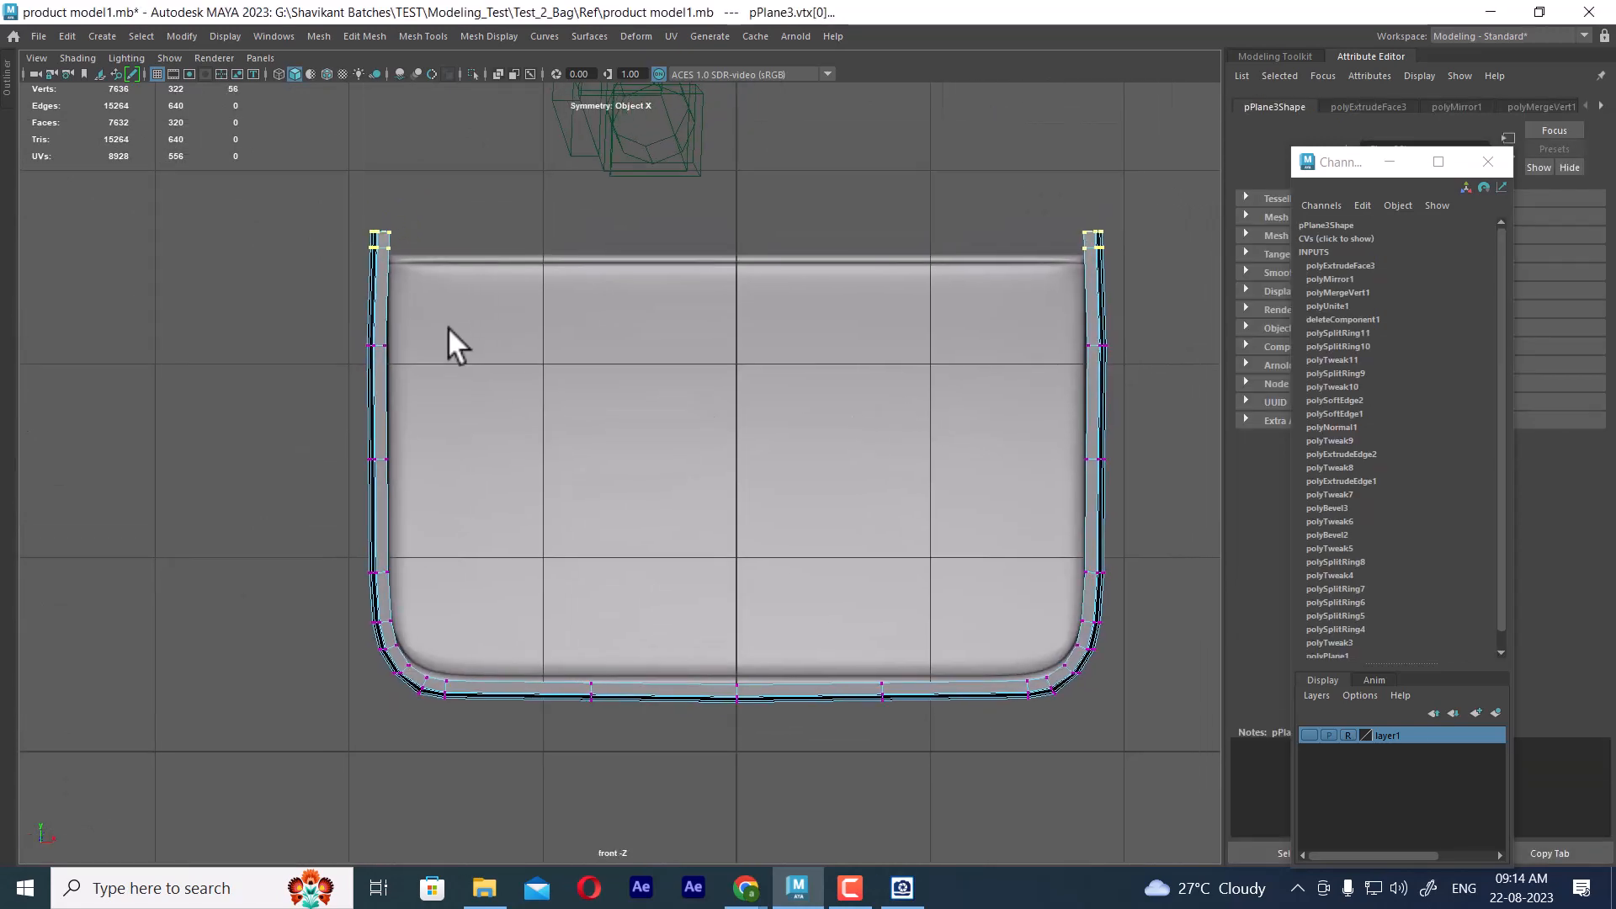
drag(438, 265, 443, 266)
key(w)
Switch to the image viewer and compare the bag's side-view references, from Ref (4).jpg to Ref (6).jpg, for the side panel's upper edge
click(901, 887)
drag(603, 436, 661, 466)
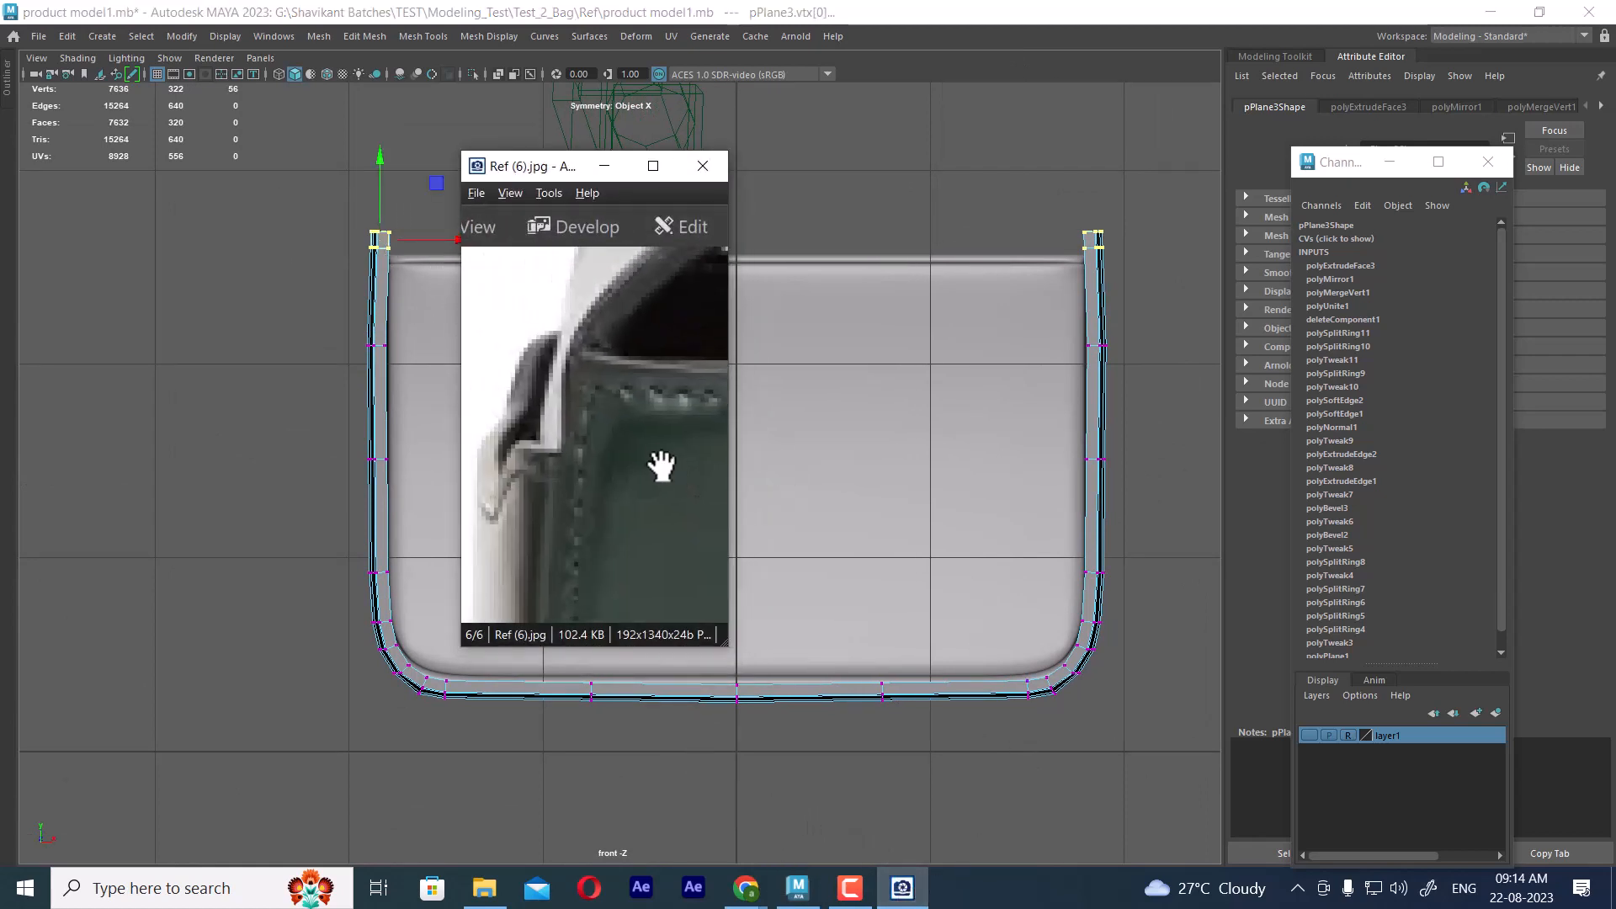
scroll(659, 466, down, 3)
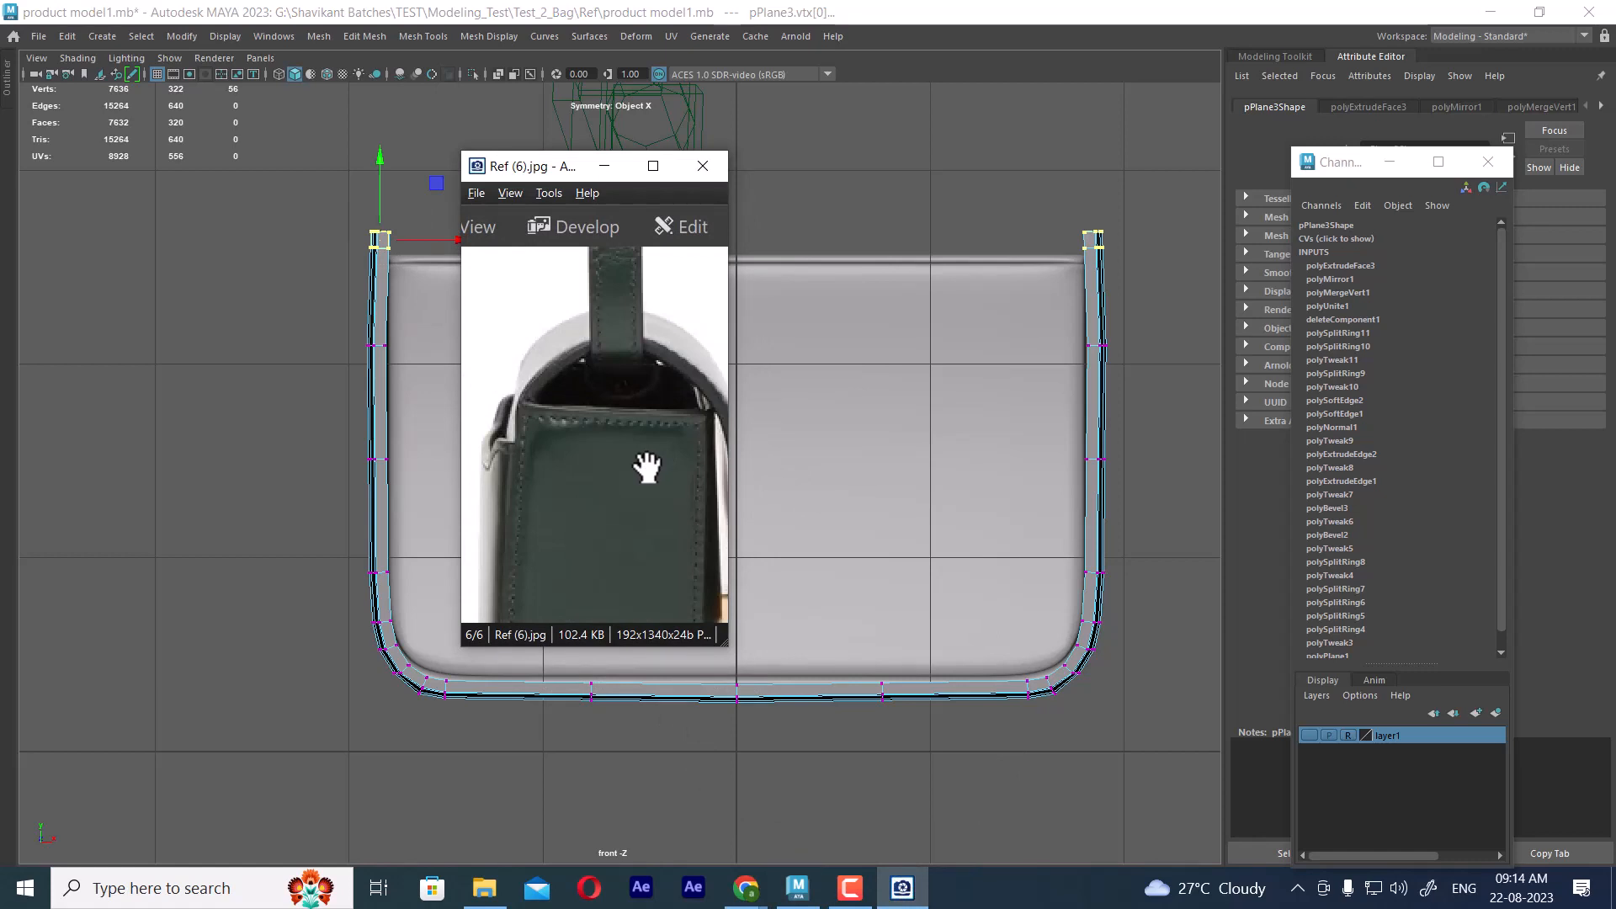
key(Left)
key(Right)
key(Left)
key(Left)
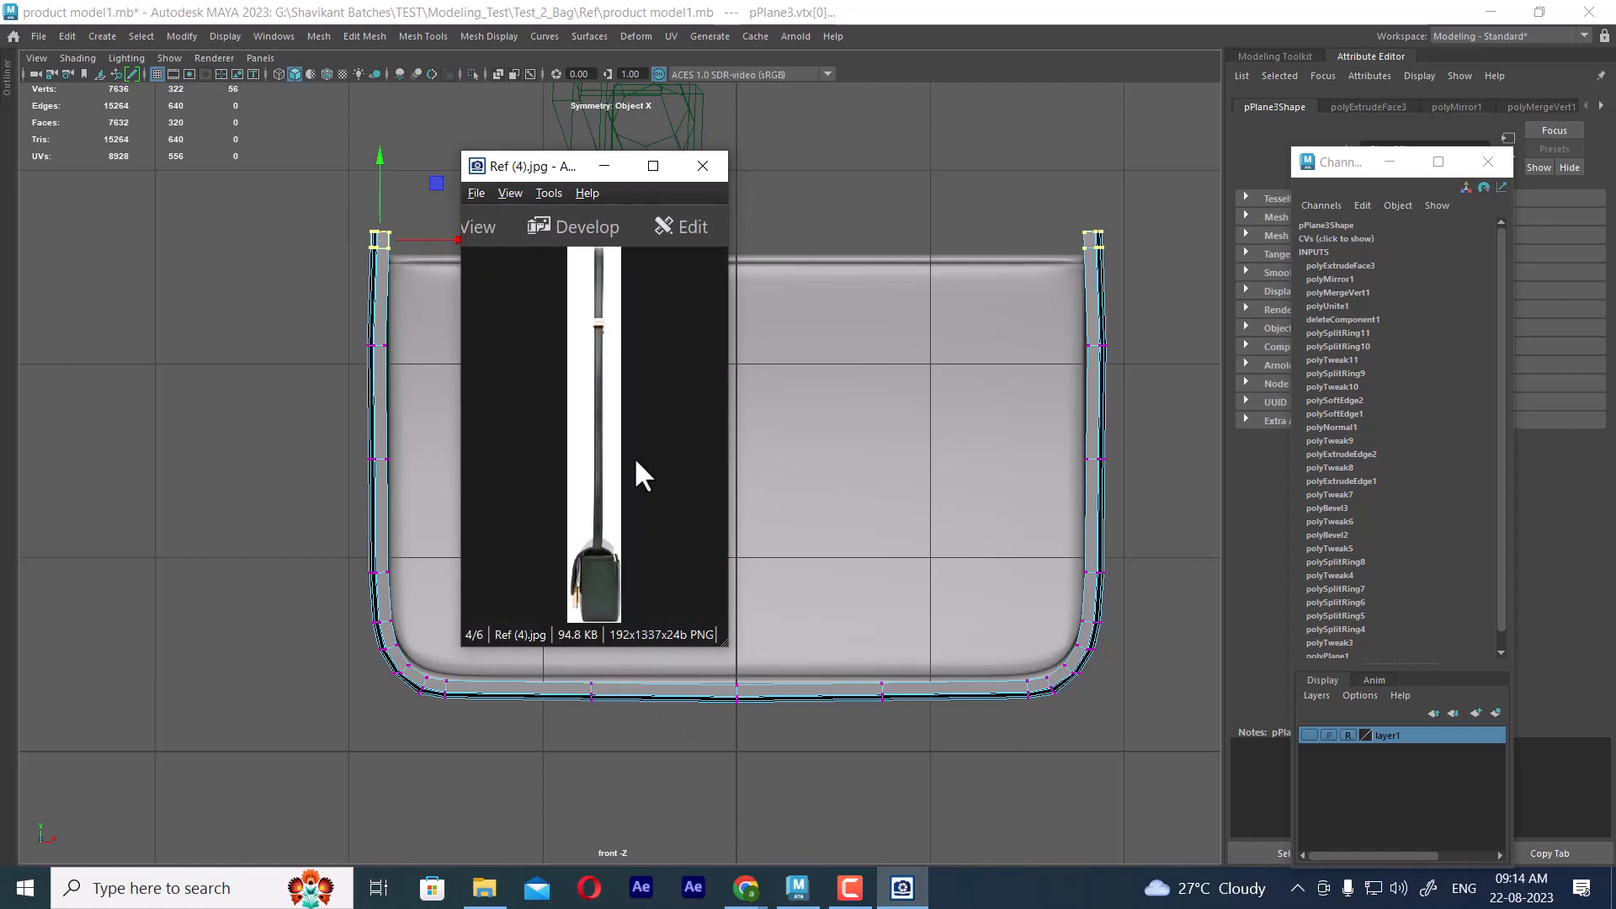
key(Right)
key(Right)
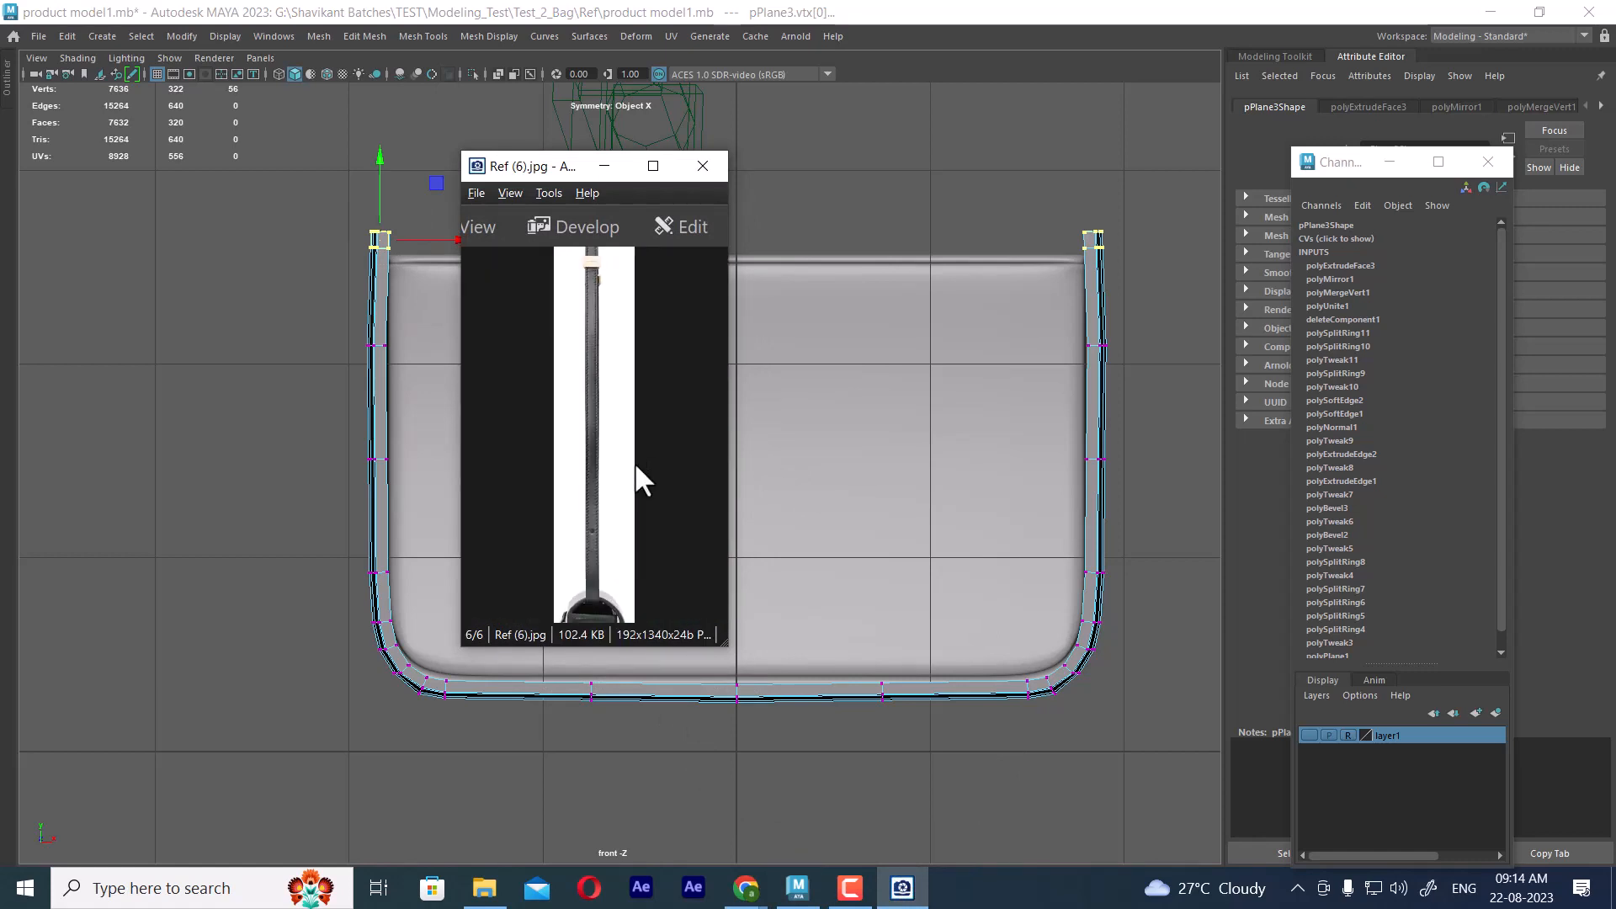
key(Left)
key(Right)
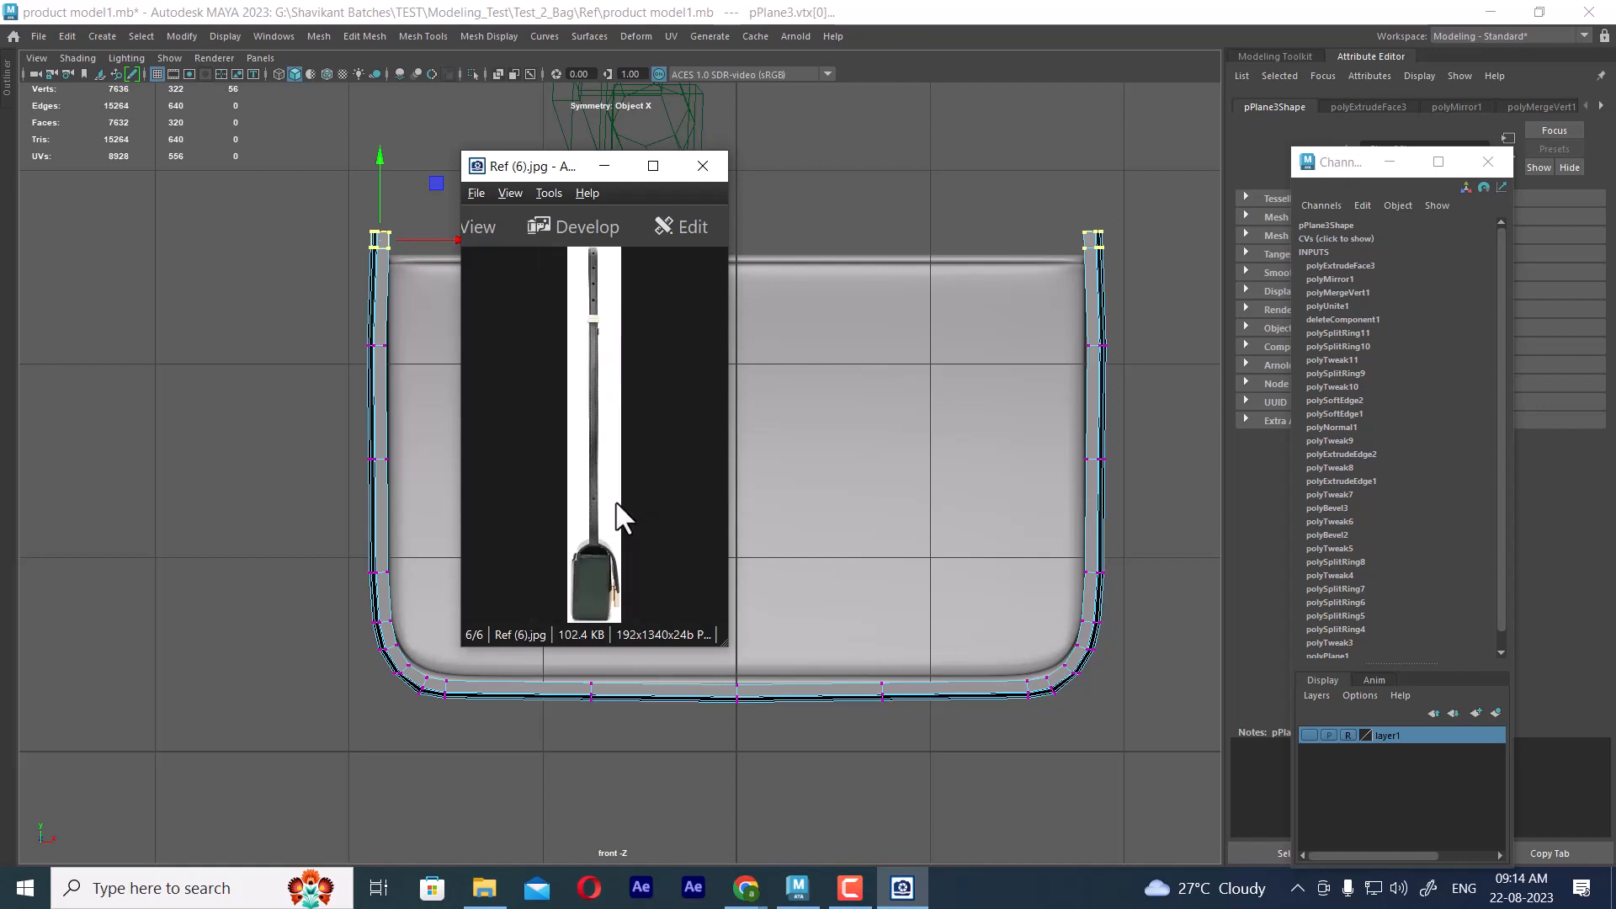
Compare the bag references Ref (2).jpg and Ref (1).jpg and place the image viewer beside the model
key(Left)
key(Left)
key(Left)
key(Left)
key(Left)
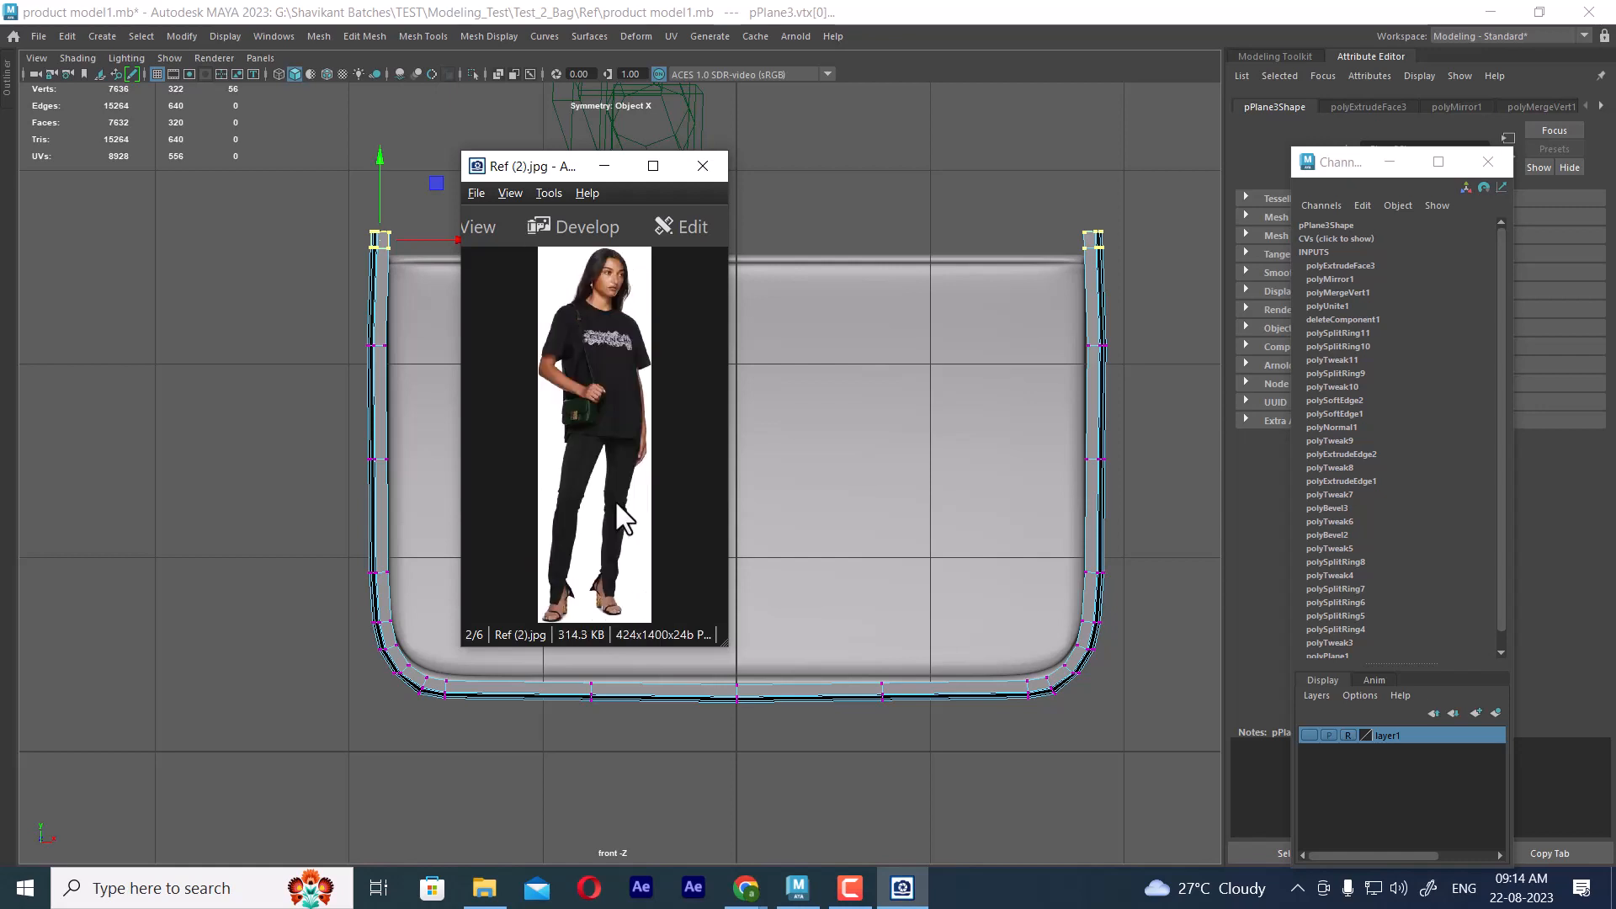
ctrl+scroll(615, 498, up, 3)
drag(628, 516, 740, 527)
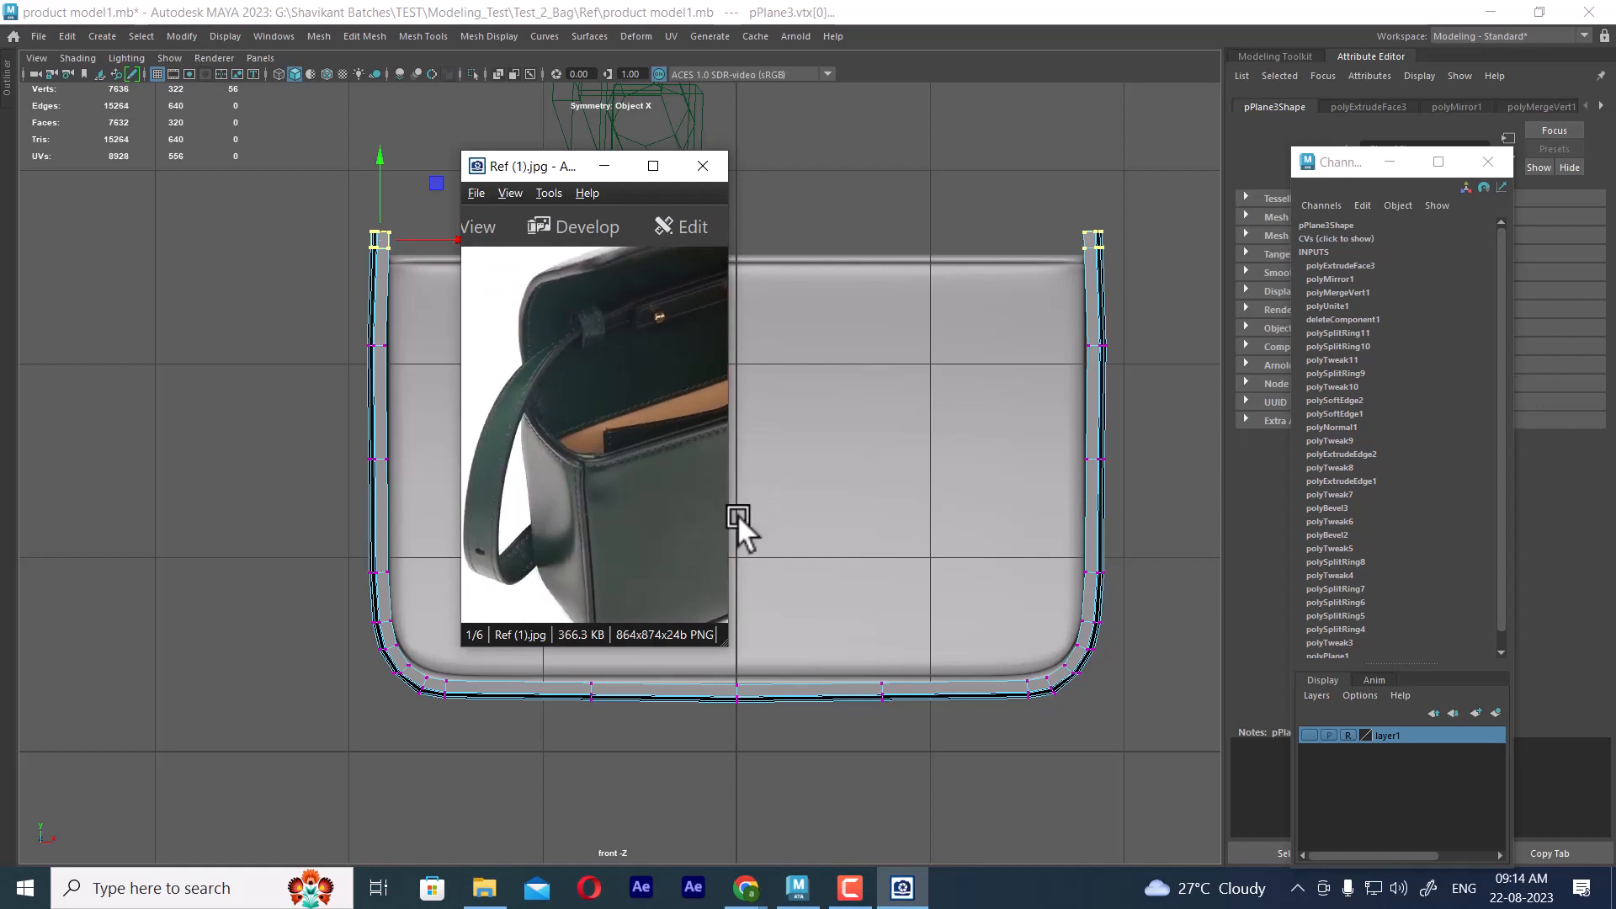
drag(552, 166, 1067, 186)
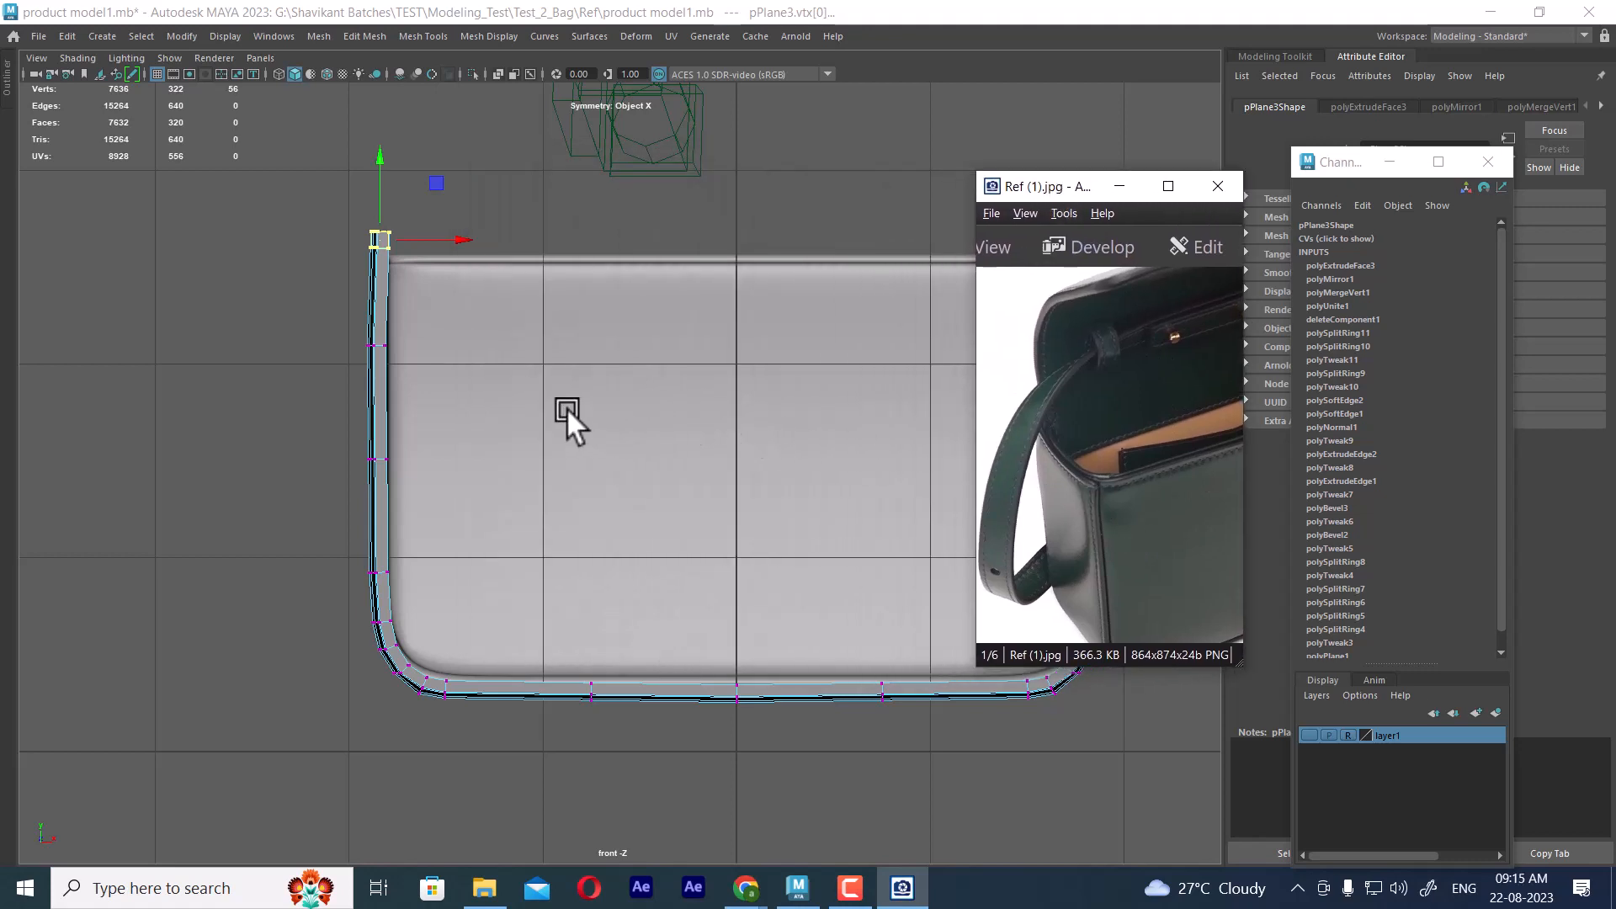
Examine the frame's upper ends in perspective against the bag's side and front edges in Ref (1).jpg
alt+middle_drag(471, 368, 476, 438)
alt+right_drag(476, 438, 564, 529)
alt+middle_drag(563, 529, 478, 409)
key(space)
drag(485, 424, 479, 191)
alt+drag(572, 335, 541, 353)
drag(1138, 541, 1071, 350)
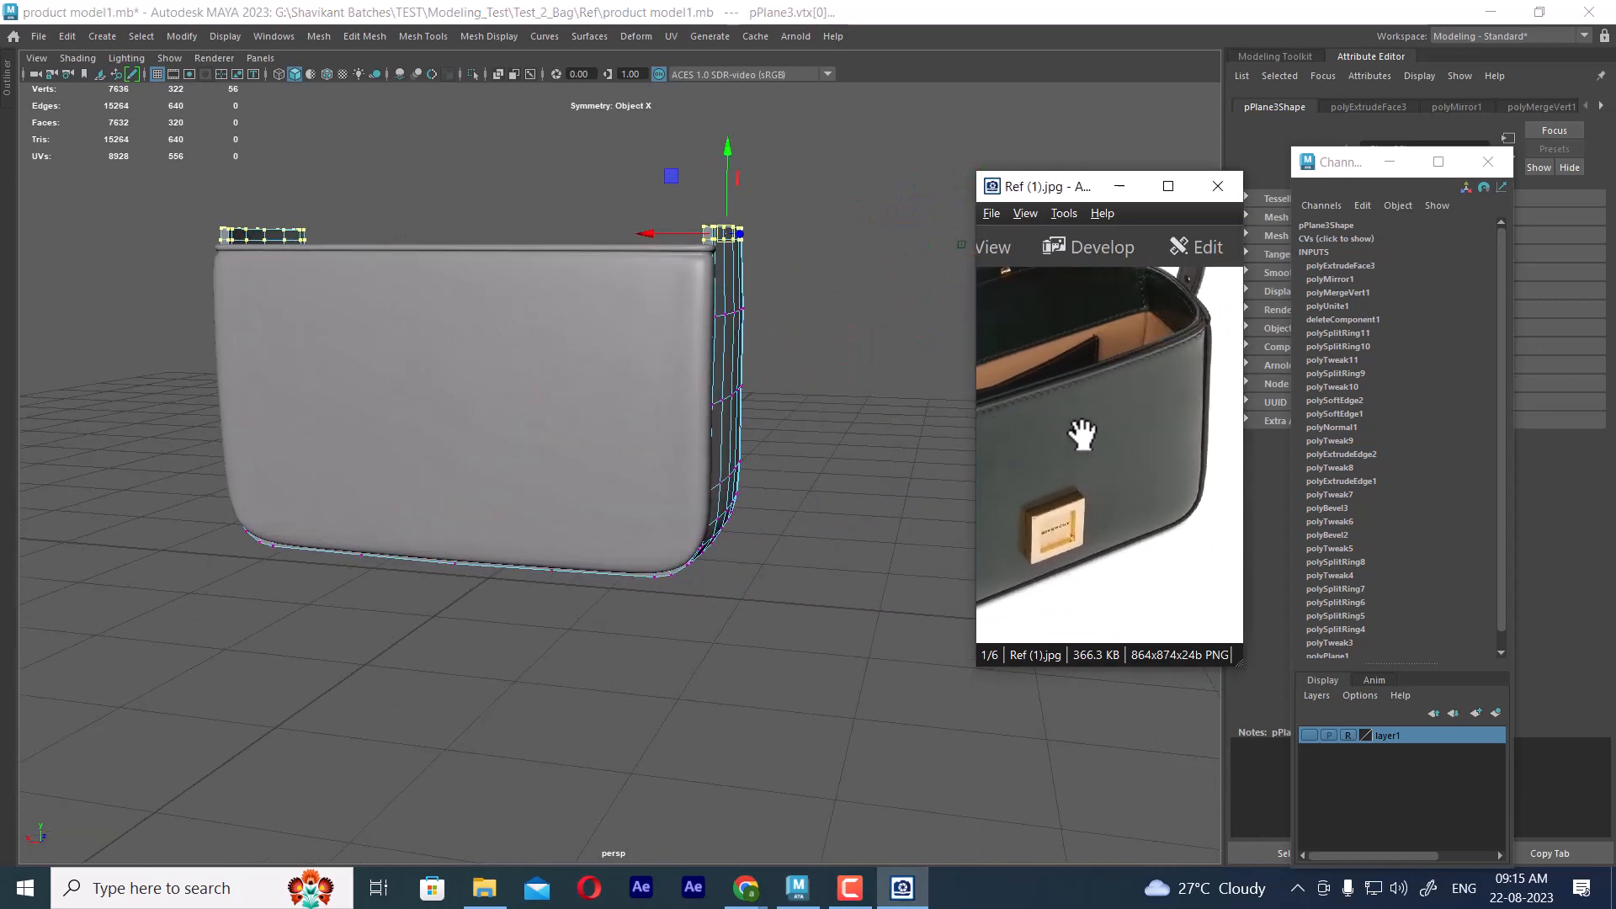
Show the reference layer behind the wireframe in the front view and lower the frame's upper-end vertices to the body's top edge
key(space)
right_click(765, 271)
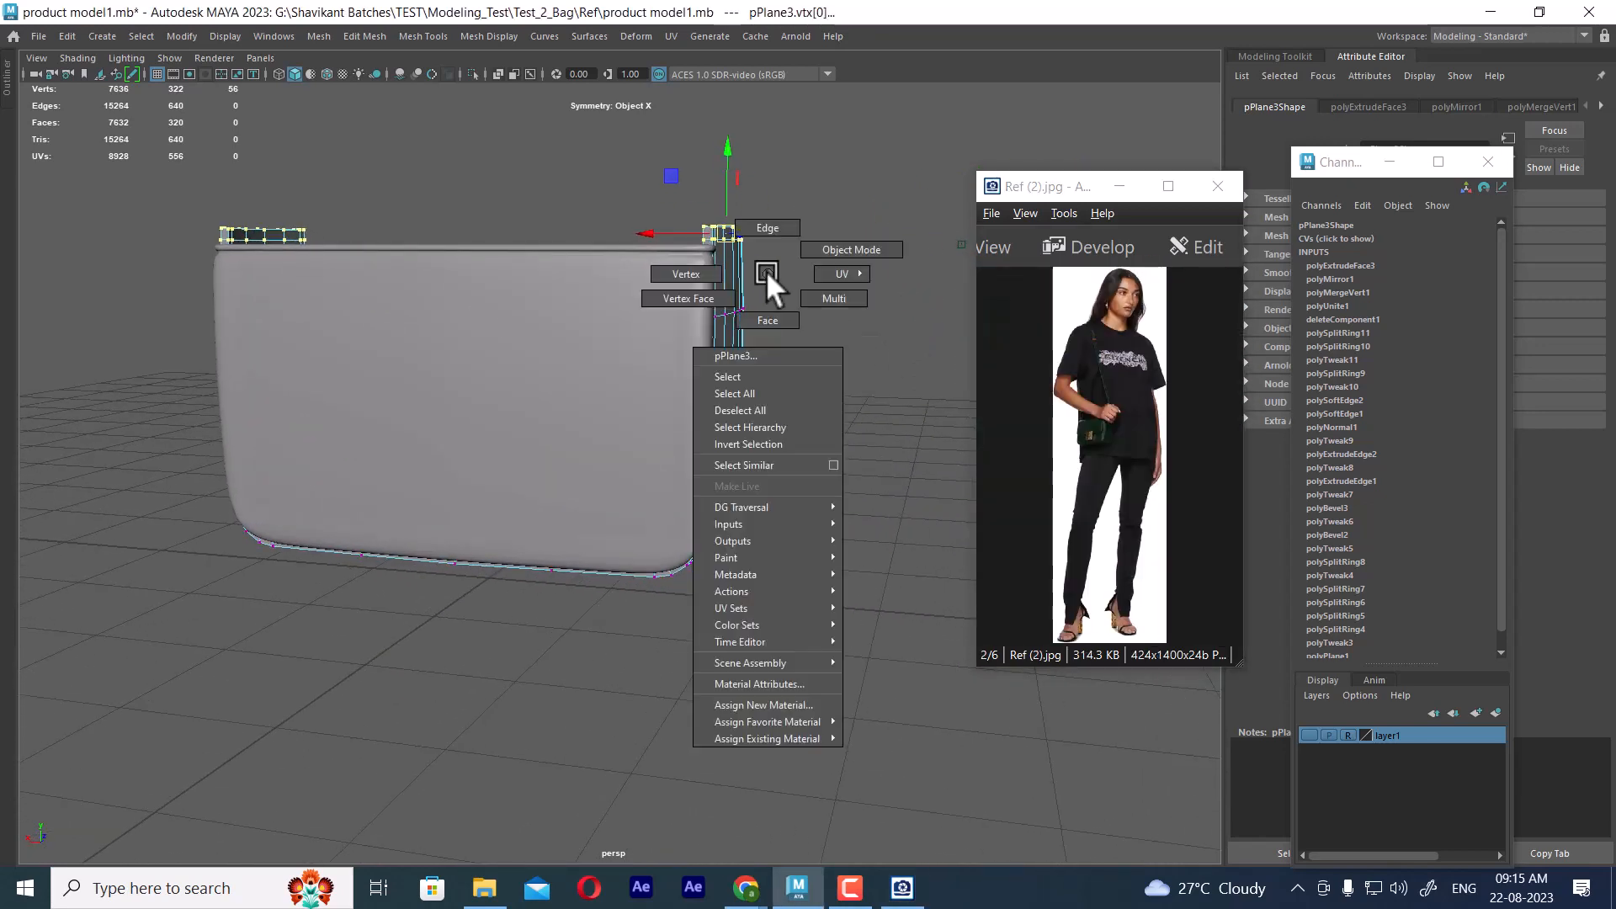
key(space)
drag(766, 272, 761, 313)
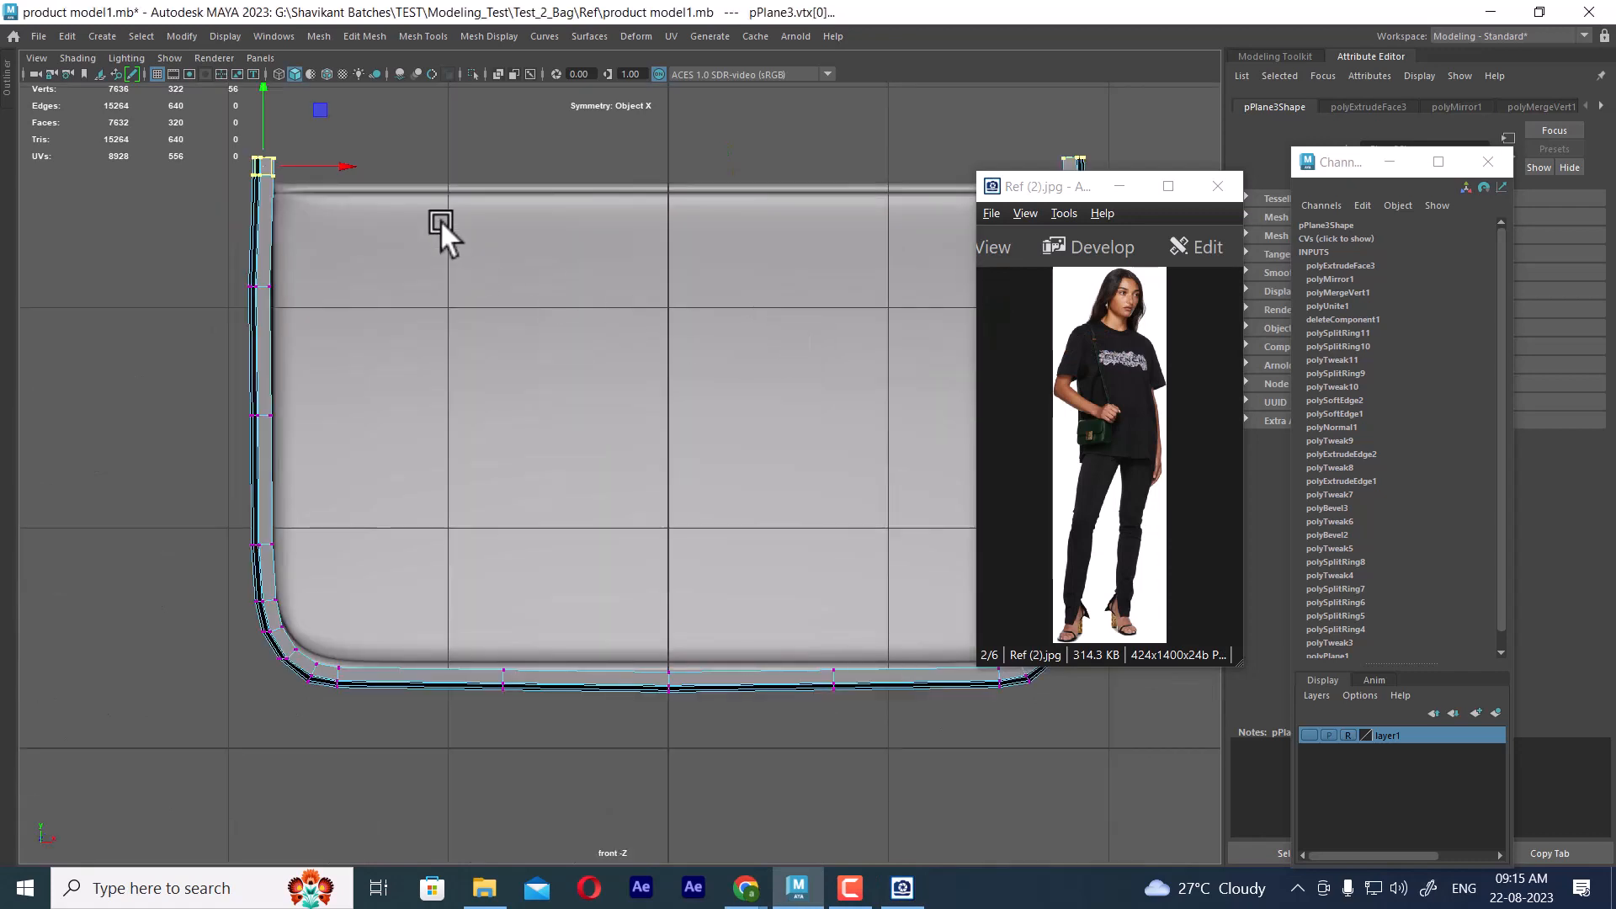
drag(1093, 190, 1237, 77)
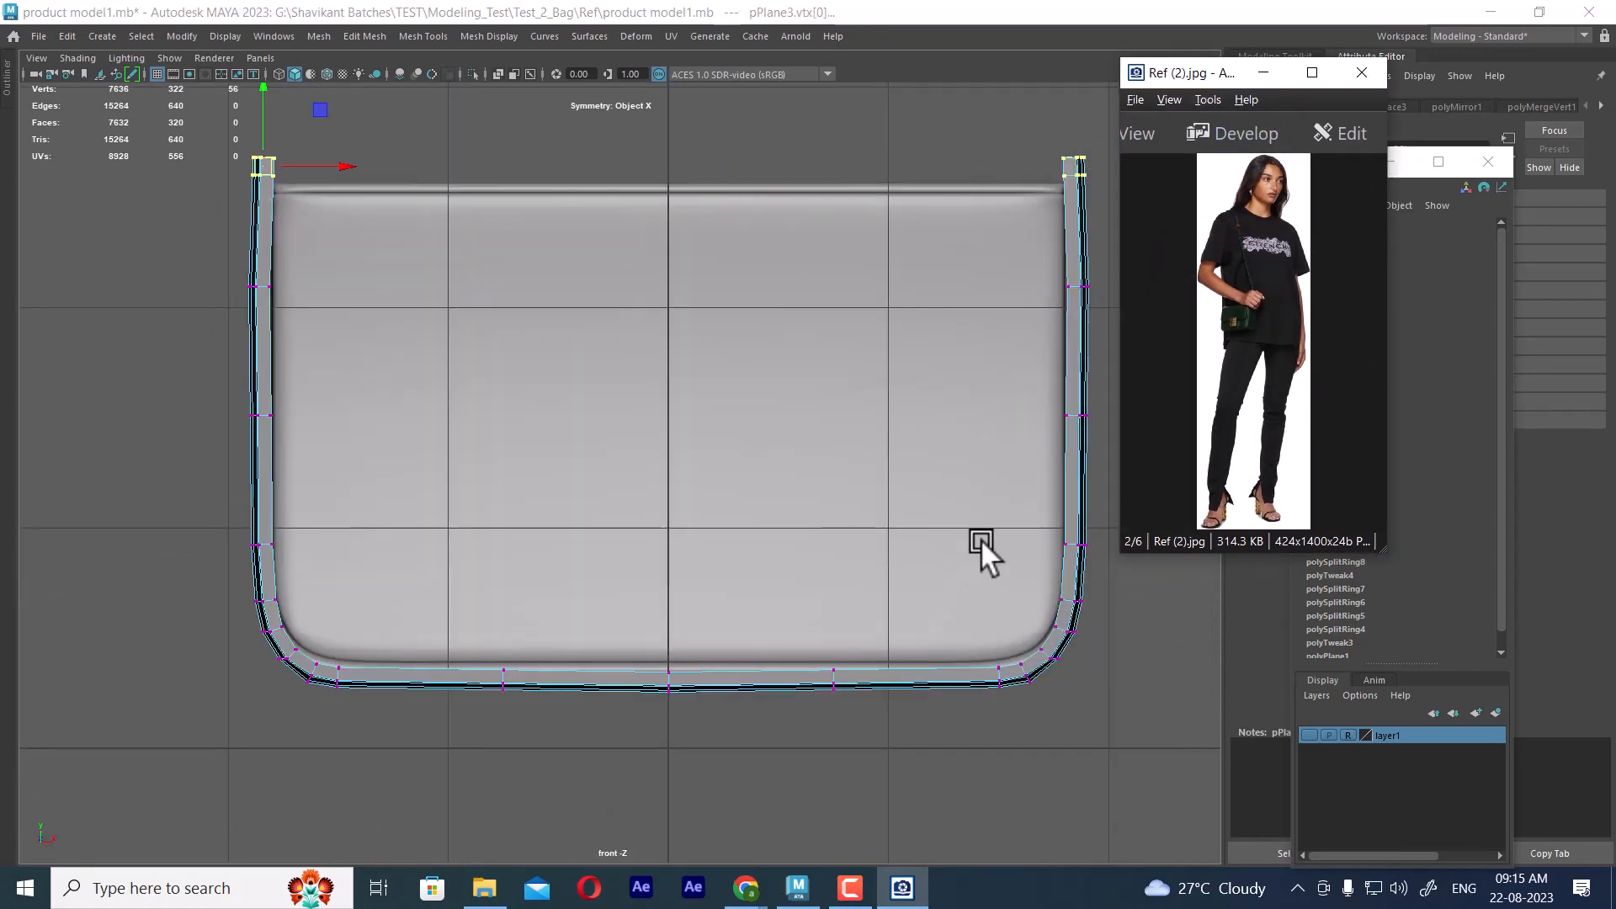
click(1310, 735)
key(4)
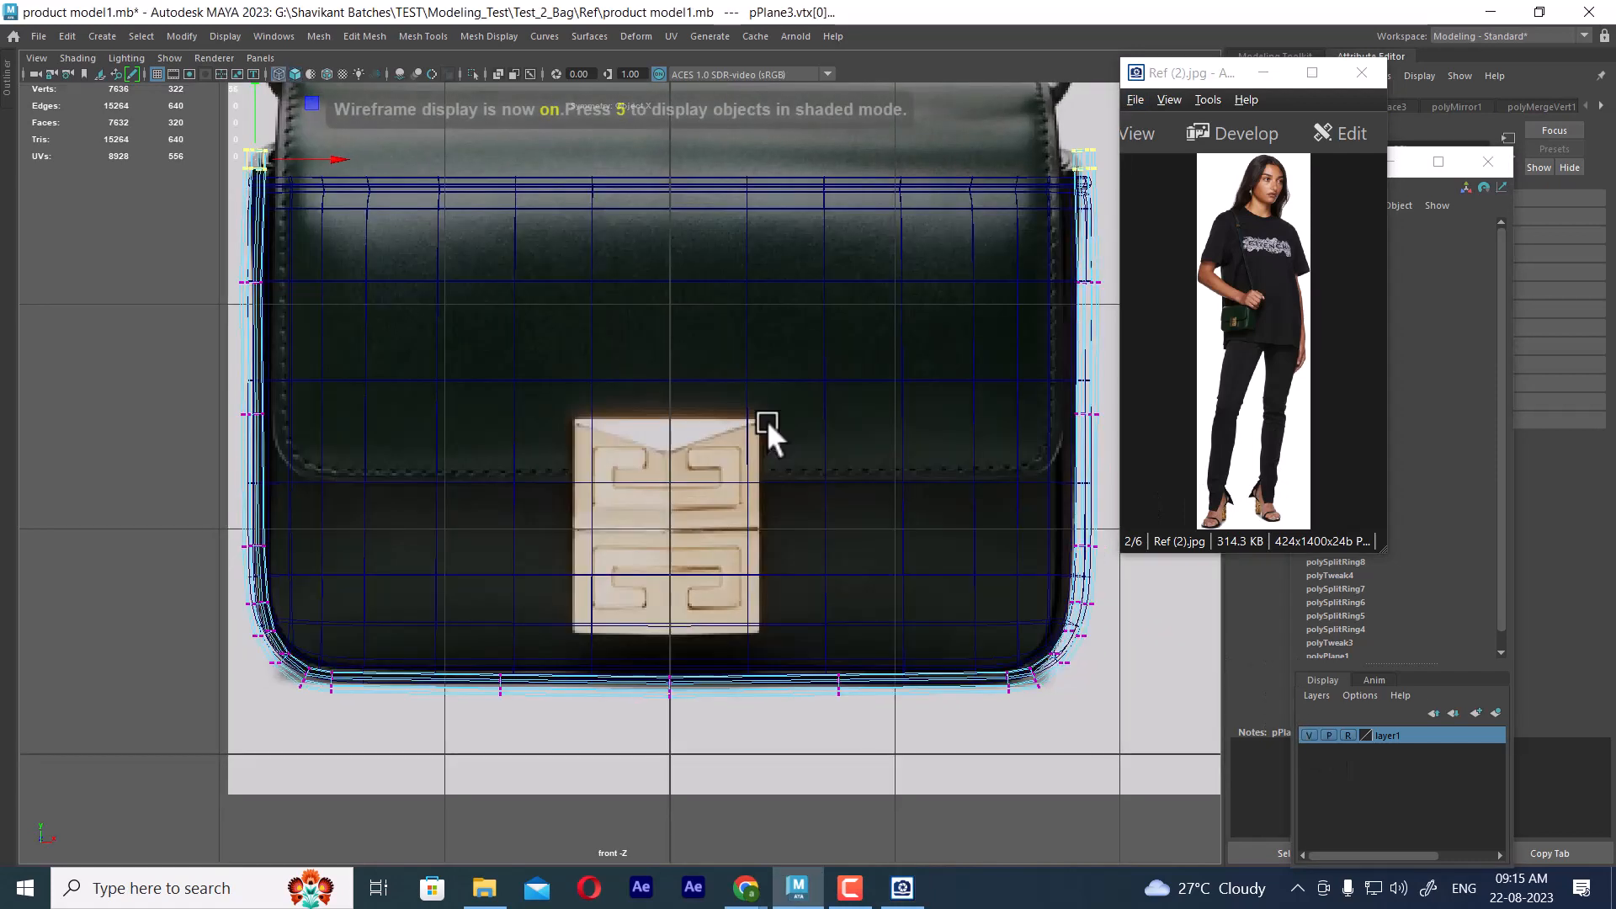
alt+middle_drag(571, 199, 636, 319)
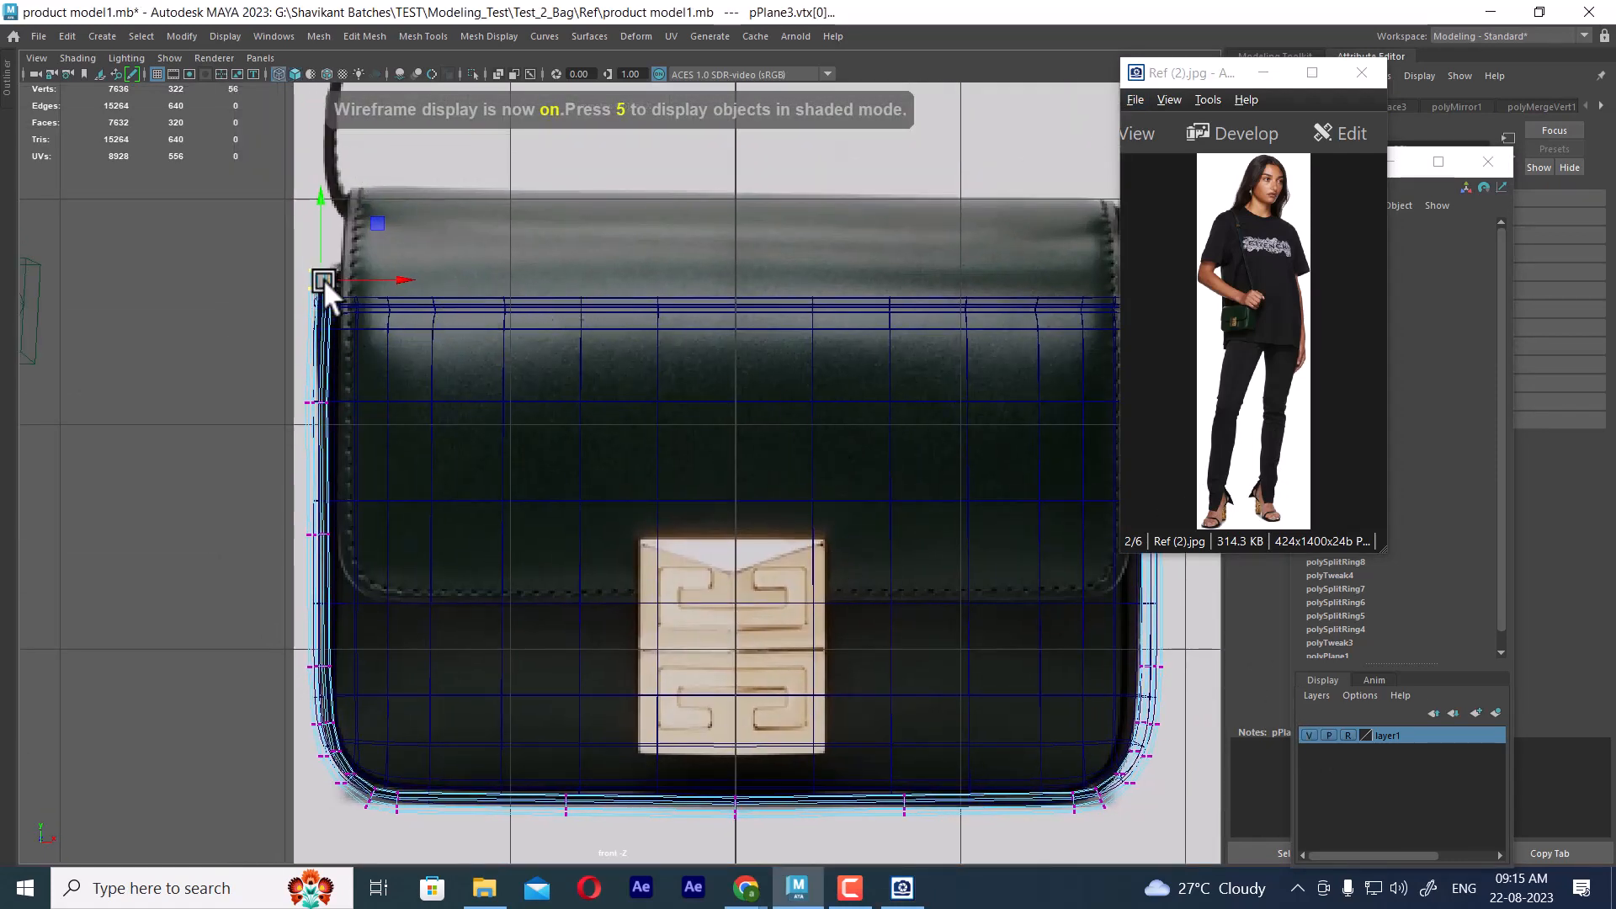
alt+middle_drag(367, 300, 199, 315)
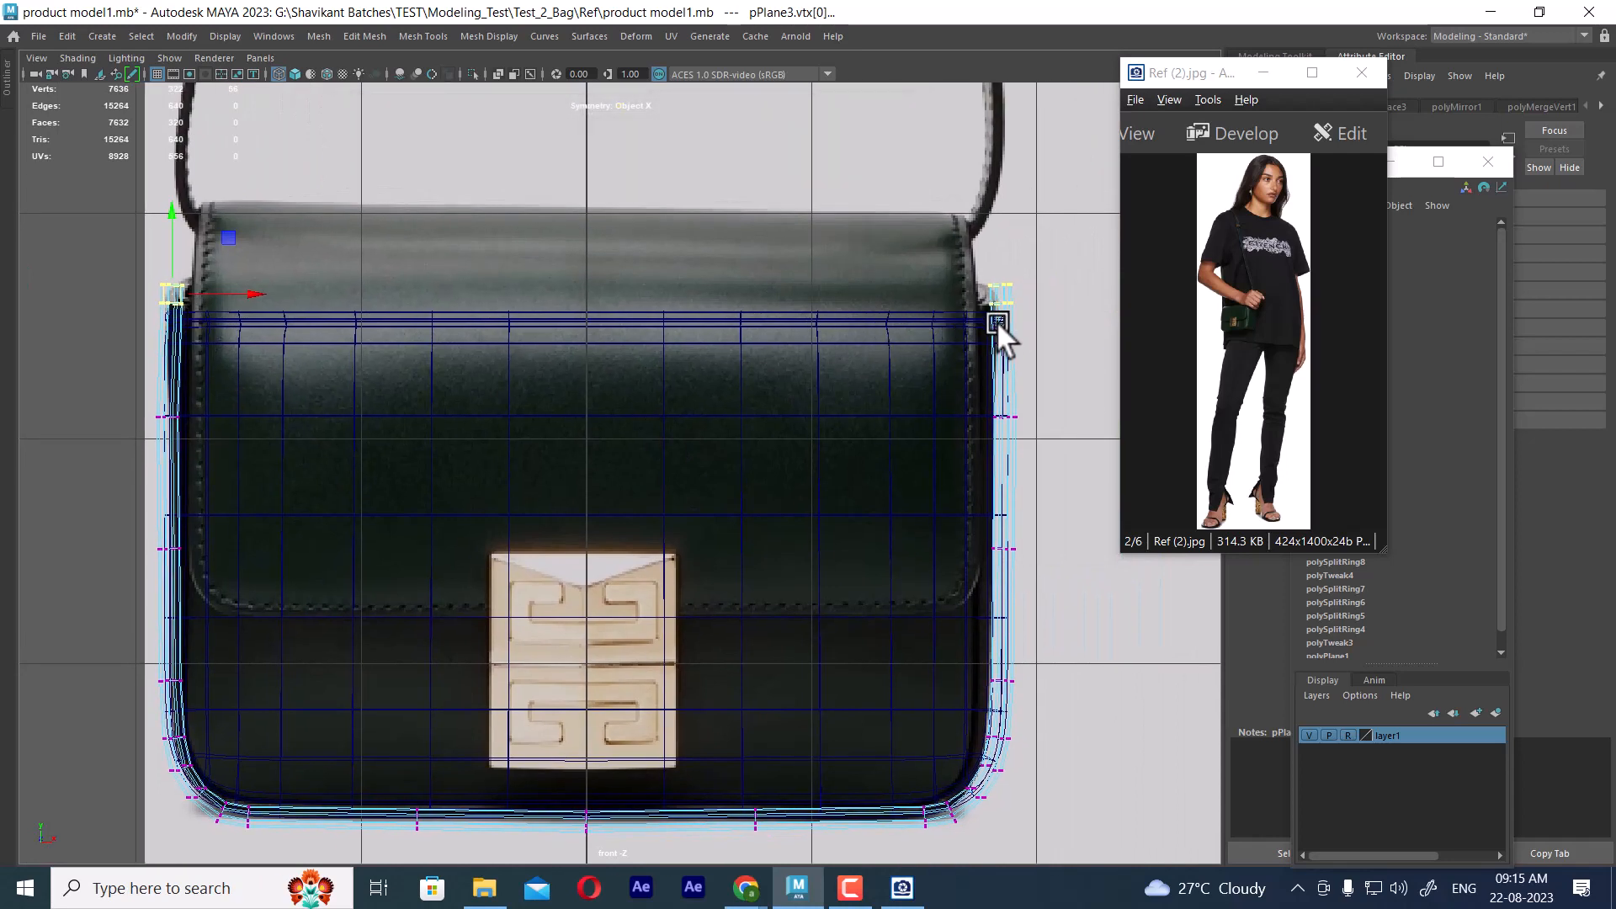
alt+middle_drag(596, 350, 714, 346)
drag(290, 206, 290, 227)
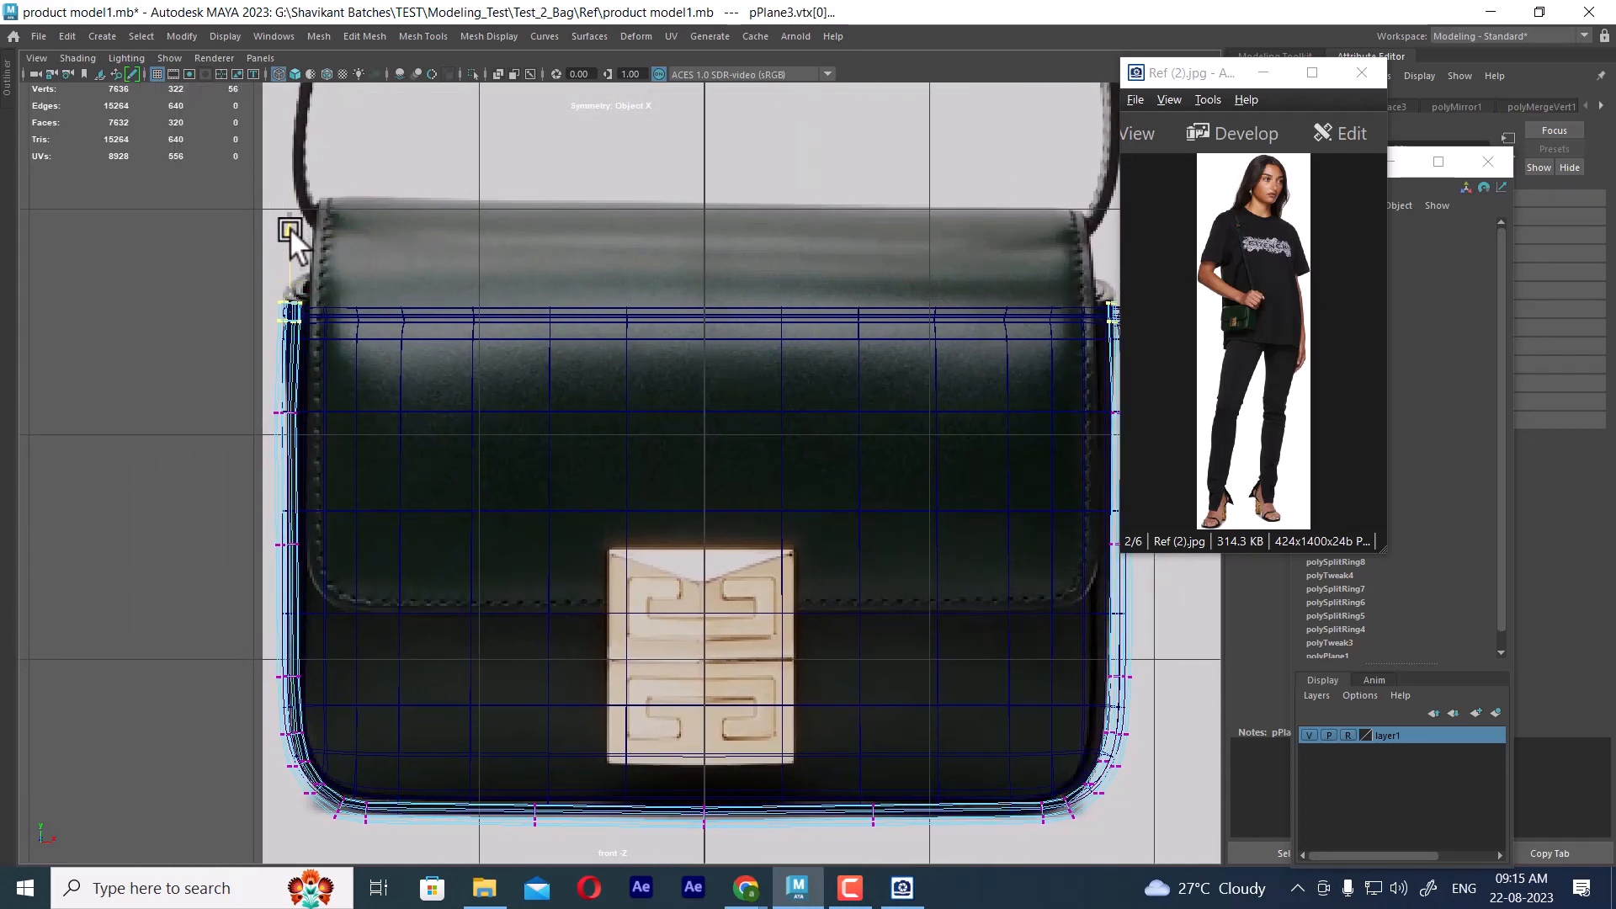
Return to shaded display and turn on smooth mesh preview for the side-and-base frame
scroll(644, 538, down, 2)
key(5)
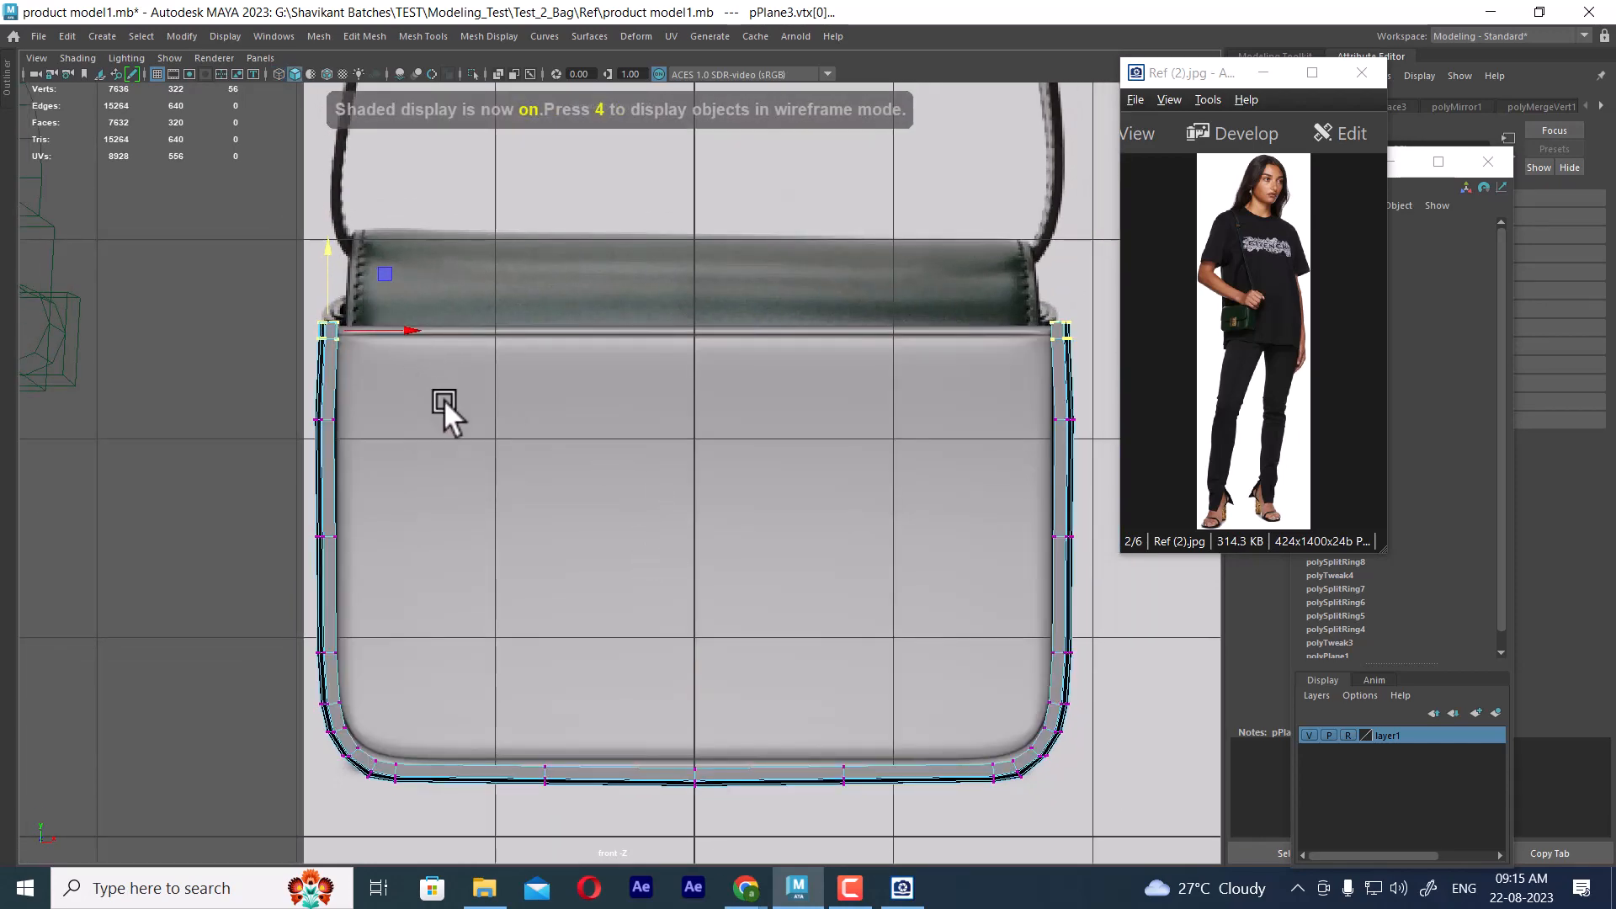
key(3)
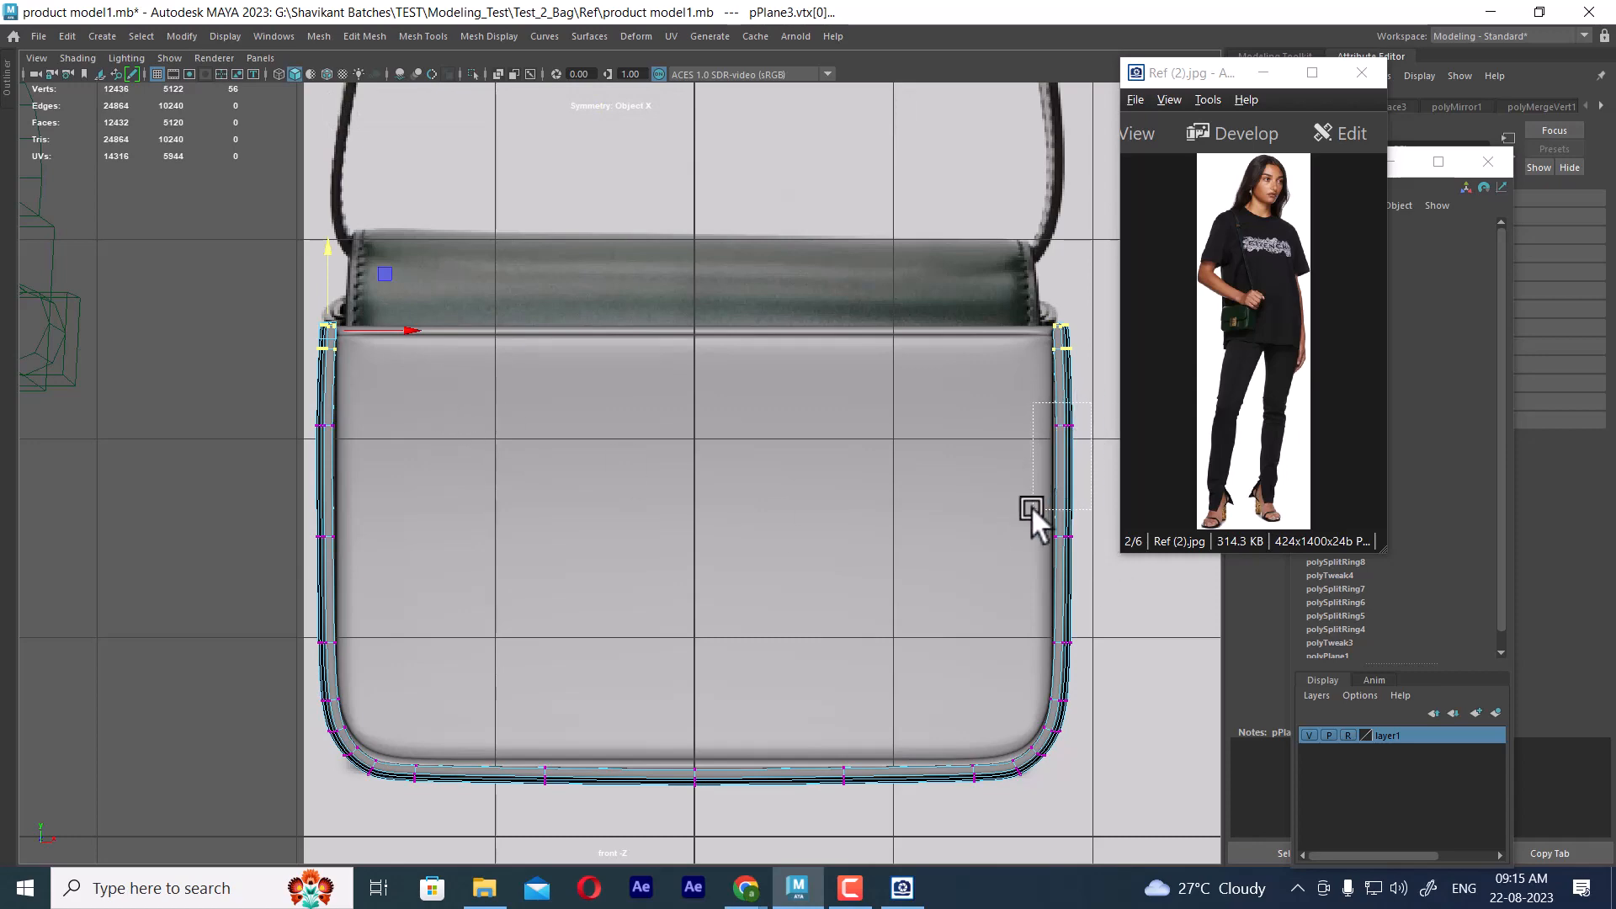
Select the middle vertex rows of the frame's side arms, hide the reference layer, and move the rows outward symmetrically
drag(1032, 507, 1030, 510)
alt+middle_drag(1002, 559, 1000, 543)
key(space)
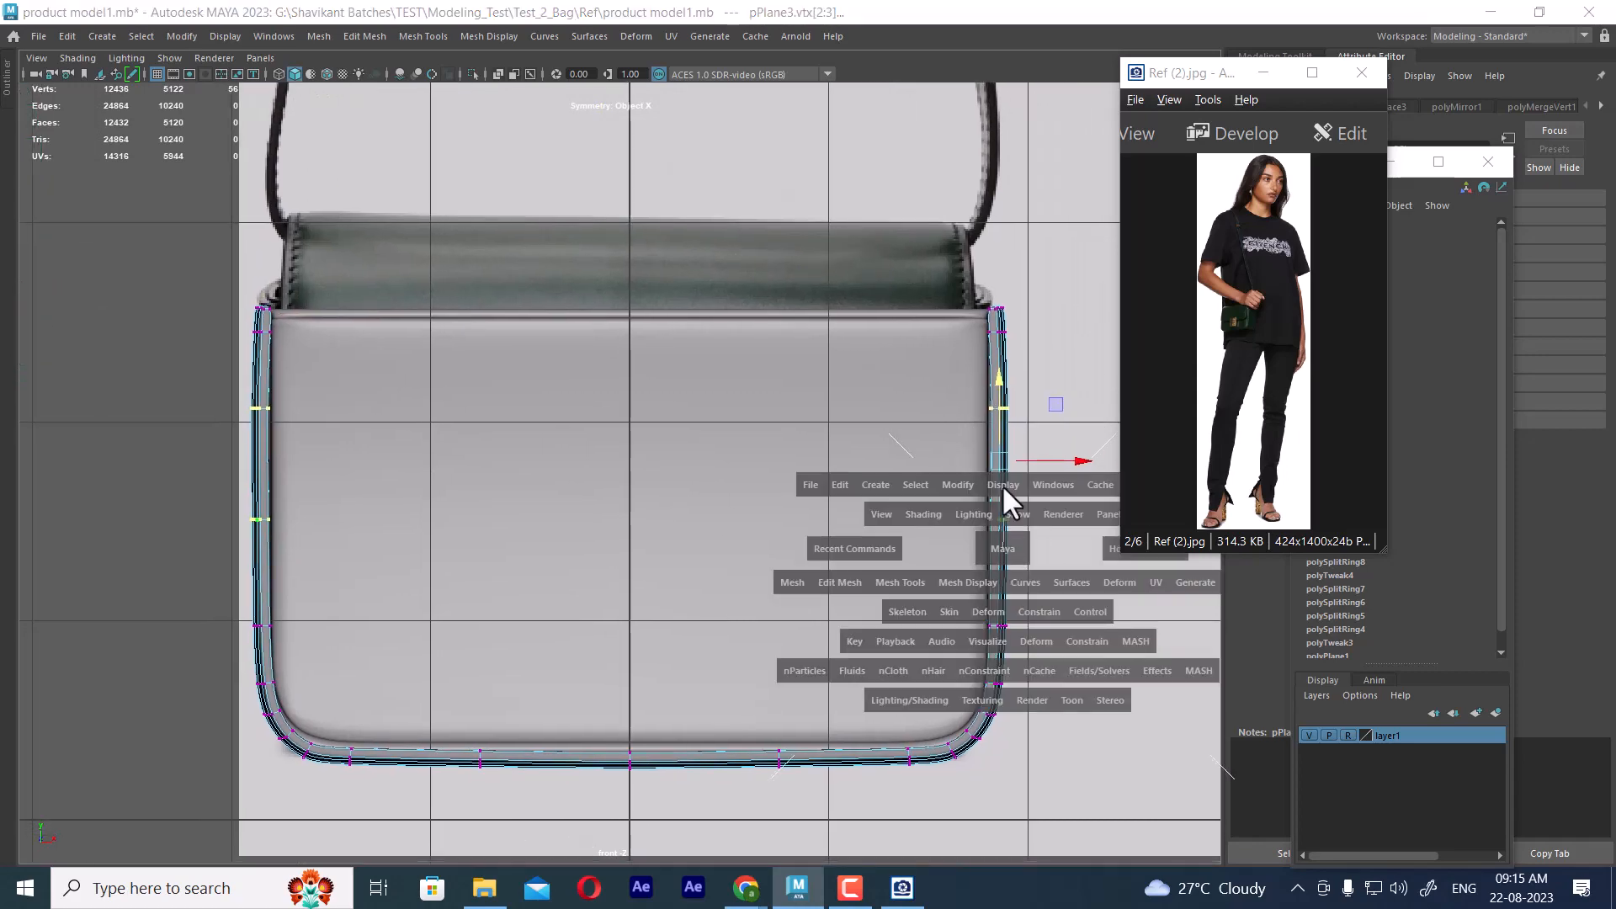
drag(999, 543, 1002, 483)
alt+drag(1000, 486, 907, 482)
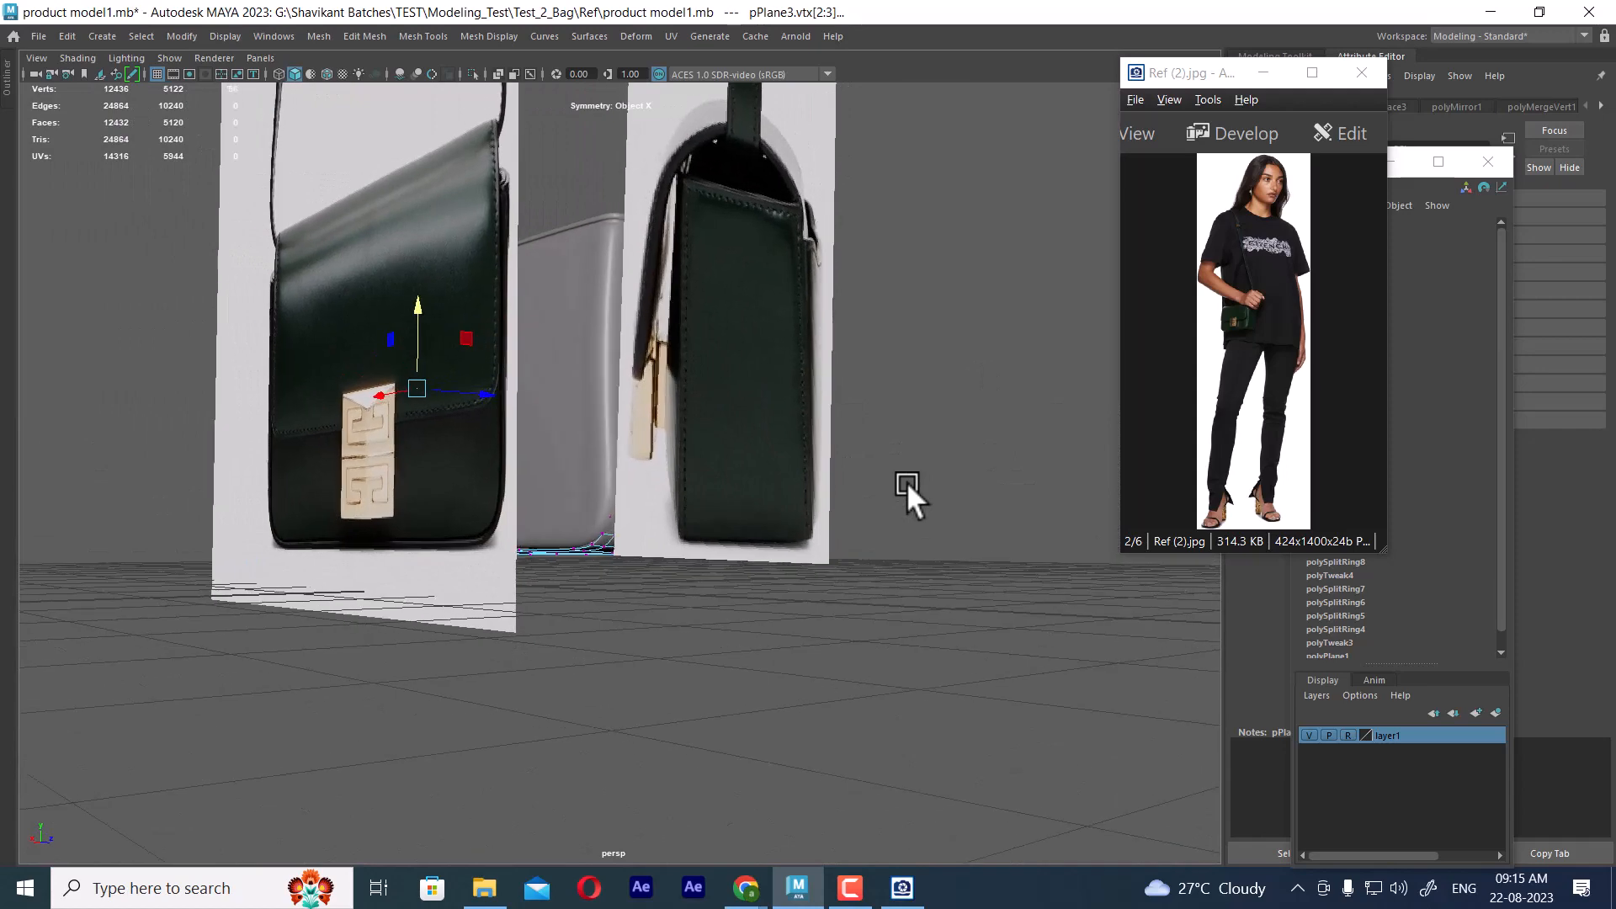
click(1309, 735)
alt+drag(757, 496, 329, 358)
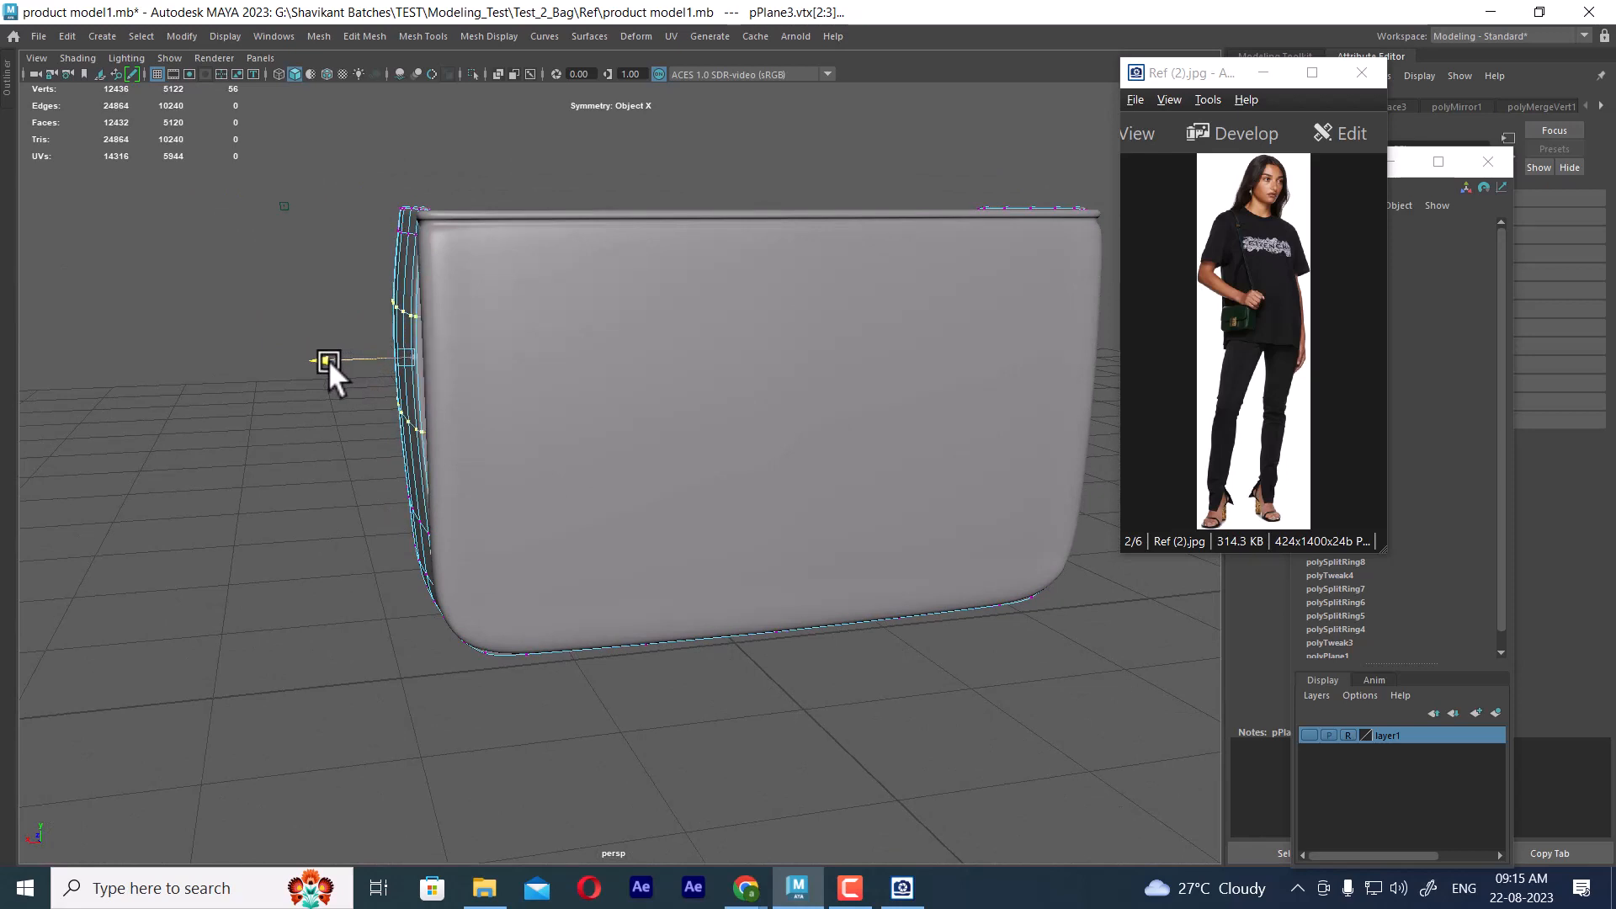
Check the bag's side outline in Ref (3).jpg against the bulge of the frame's side arm
click(1264, 384)
scroll(1266, 391, down, 1)
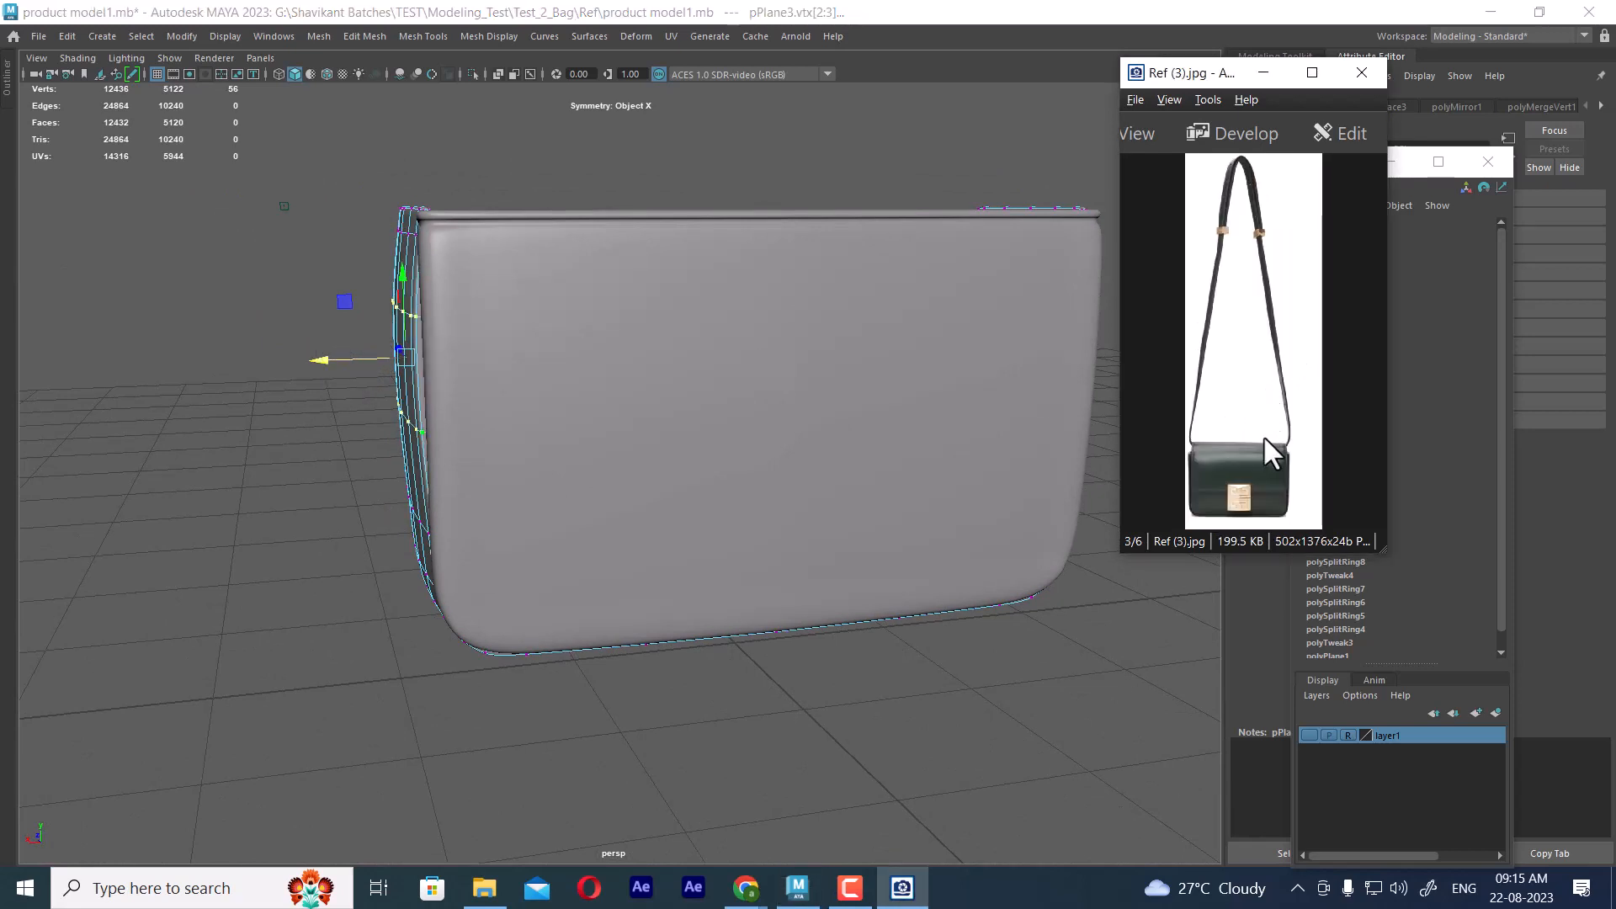
ctrl+scroll(1264, 440, up, 5)
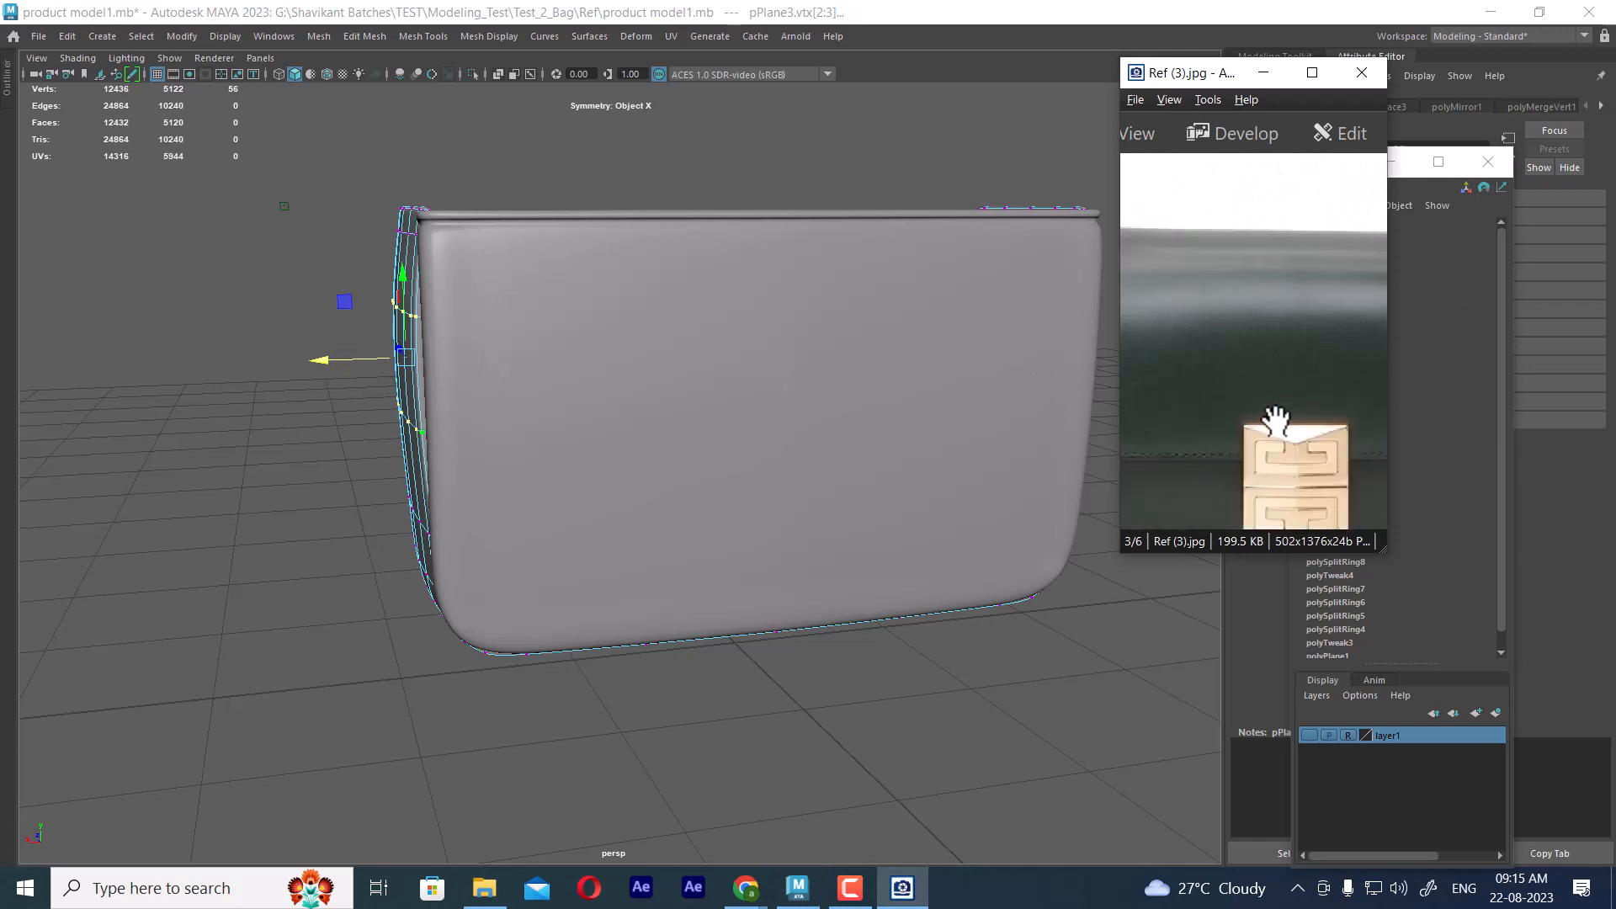
ctrl+scroll(1274, 418, down, 3)
alt+drag(454, 397, 541, 376)
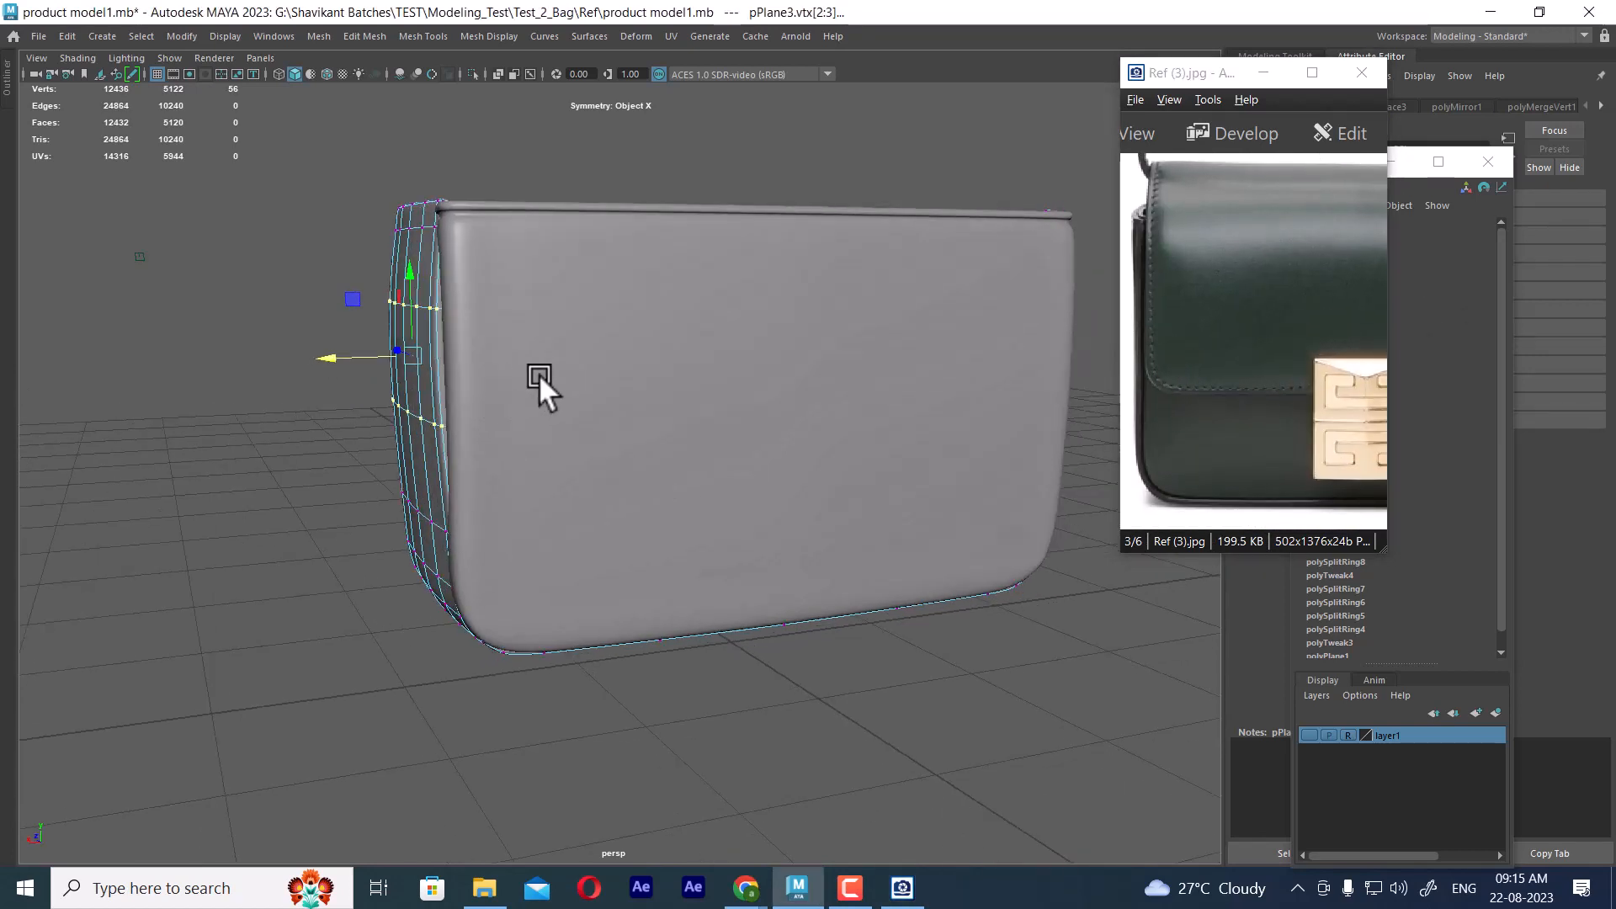
Move the frame's upper-end vertices and the lower side-arm row slightly outward in the front view
mouse_move(523, 286)
alt+mouse_down()
mouse_move(442, 271)
mouse_move(458, 276)
alt+mouse_up()
key(space)
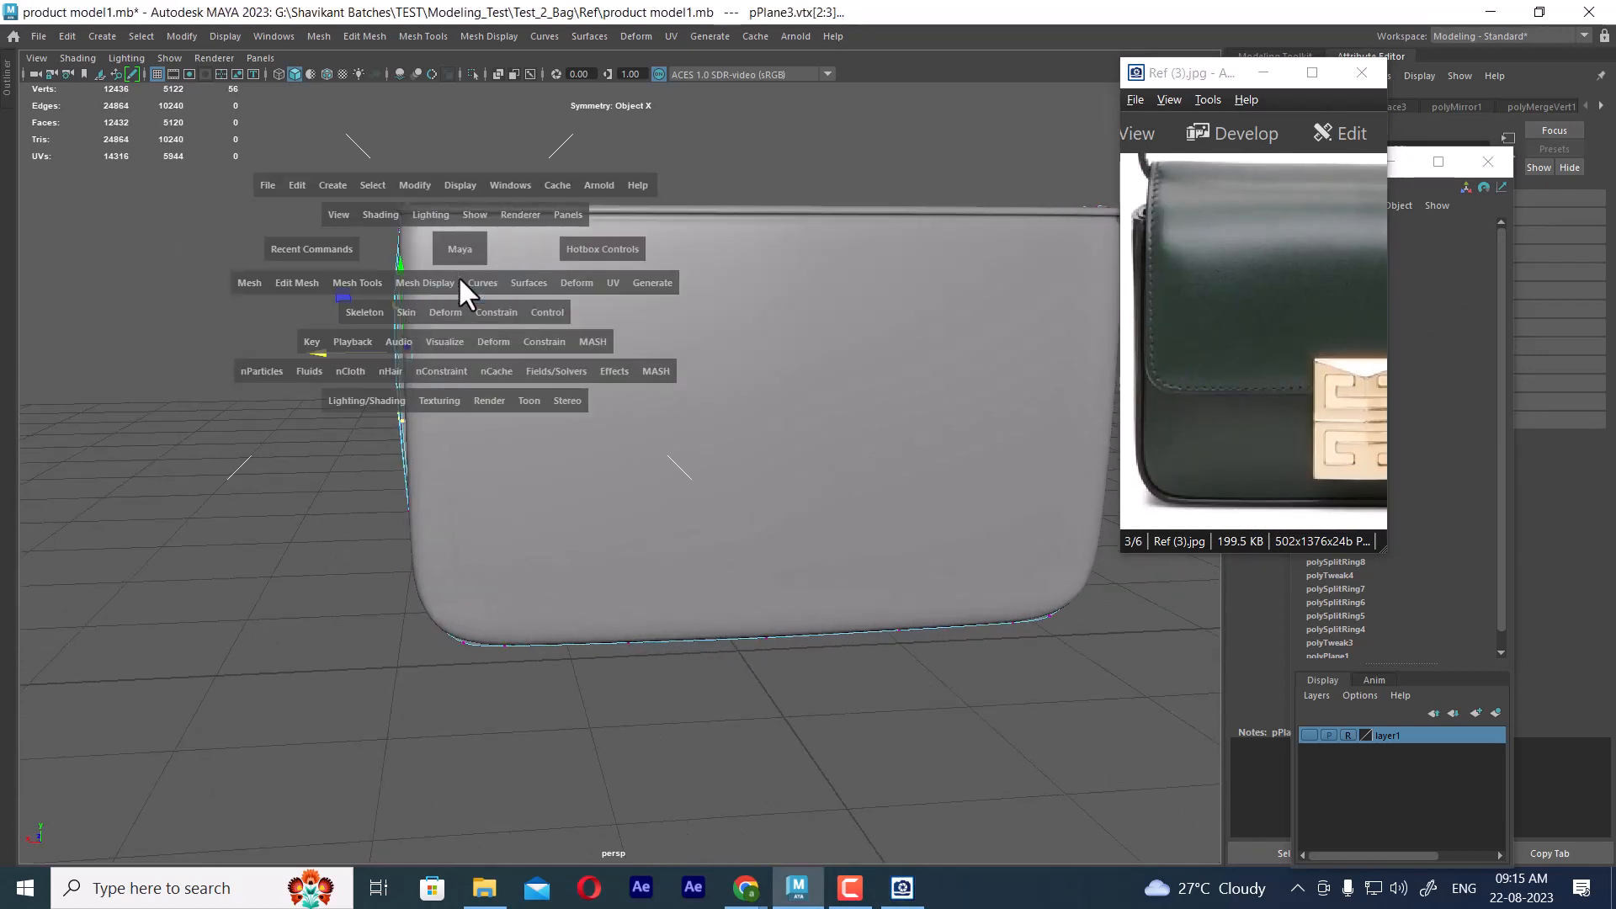
drag(281, 337, 335, 312)
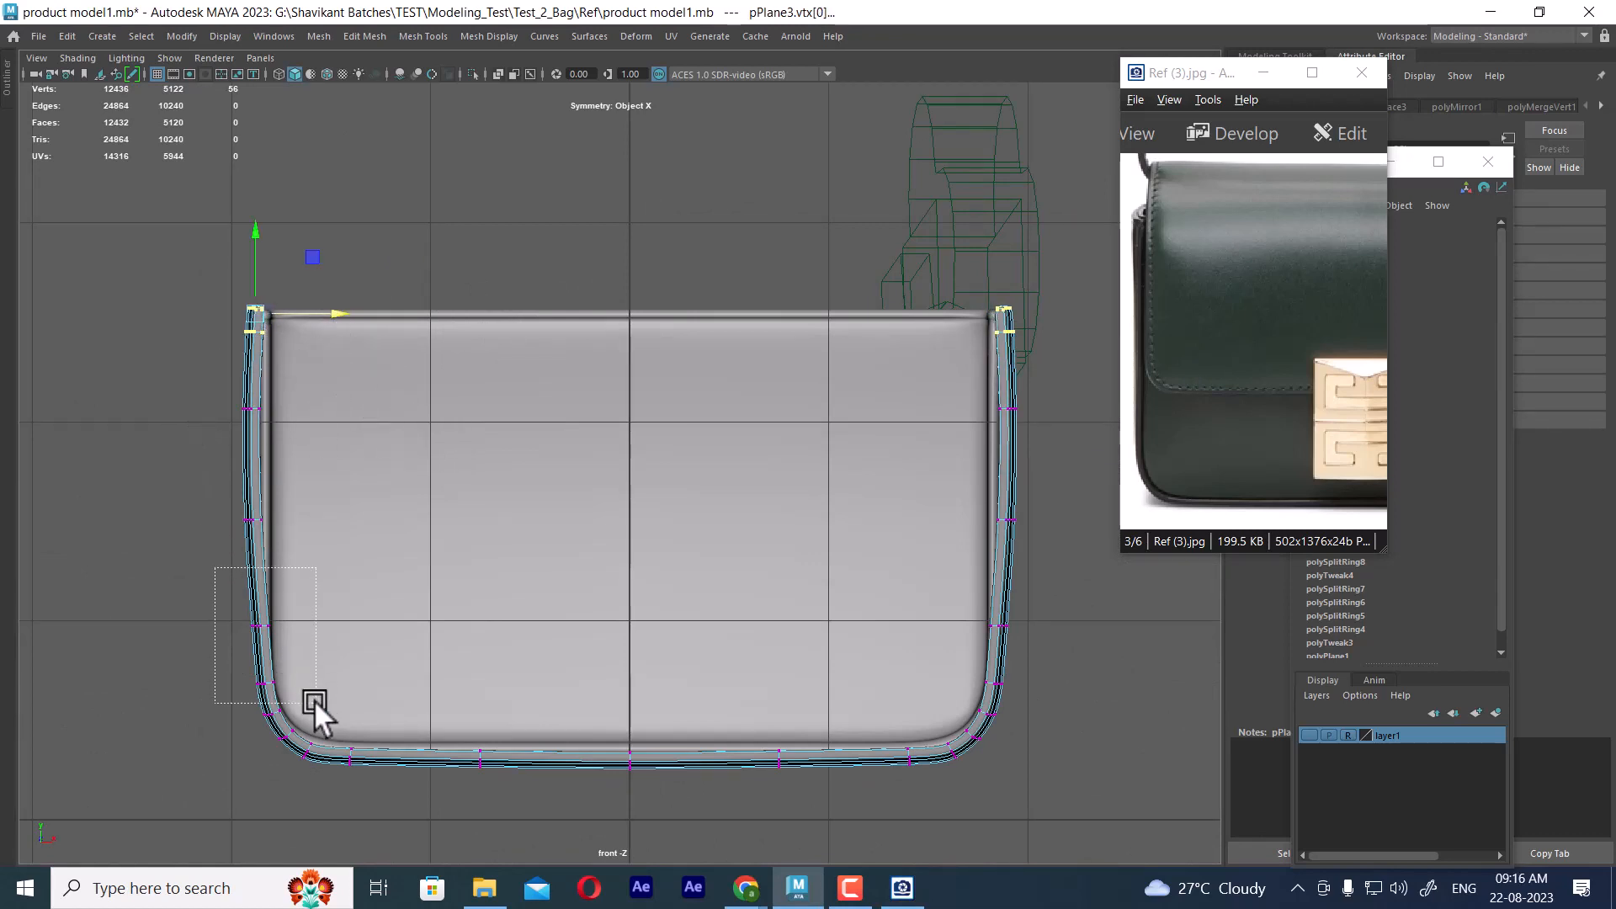
drag(315, 699, 345, 635)
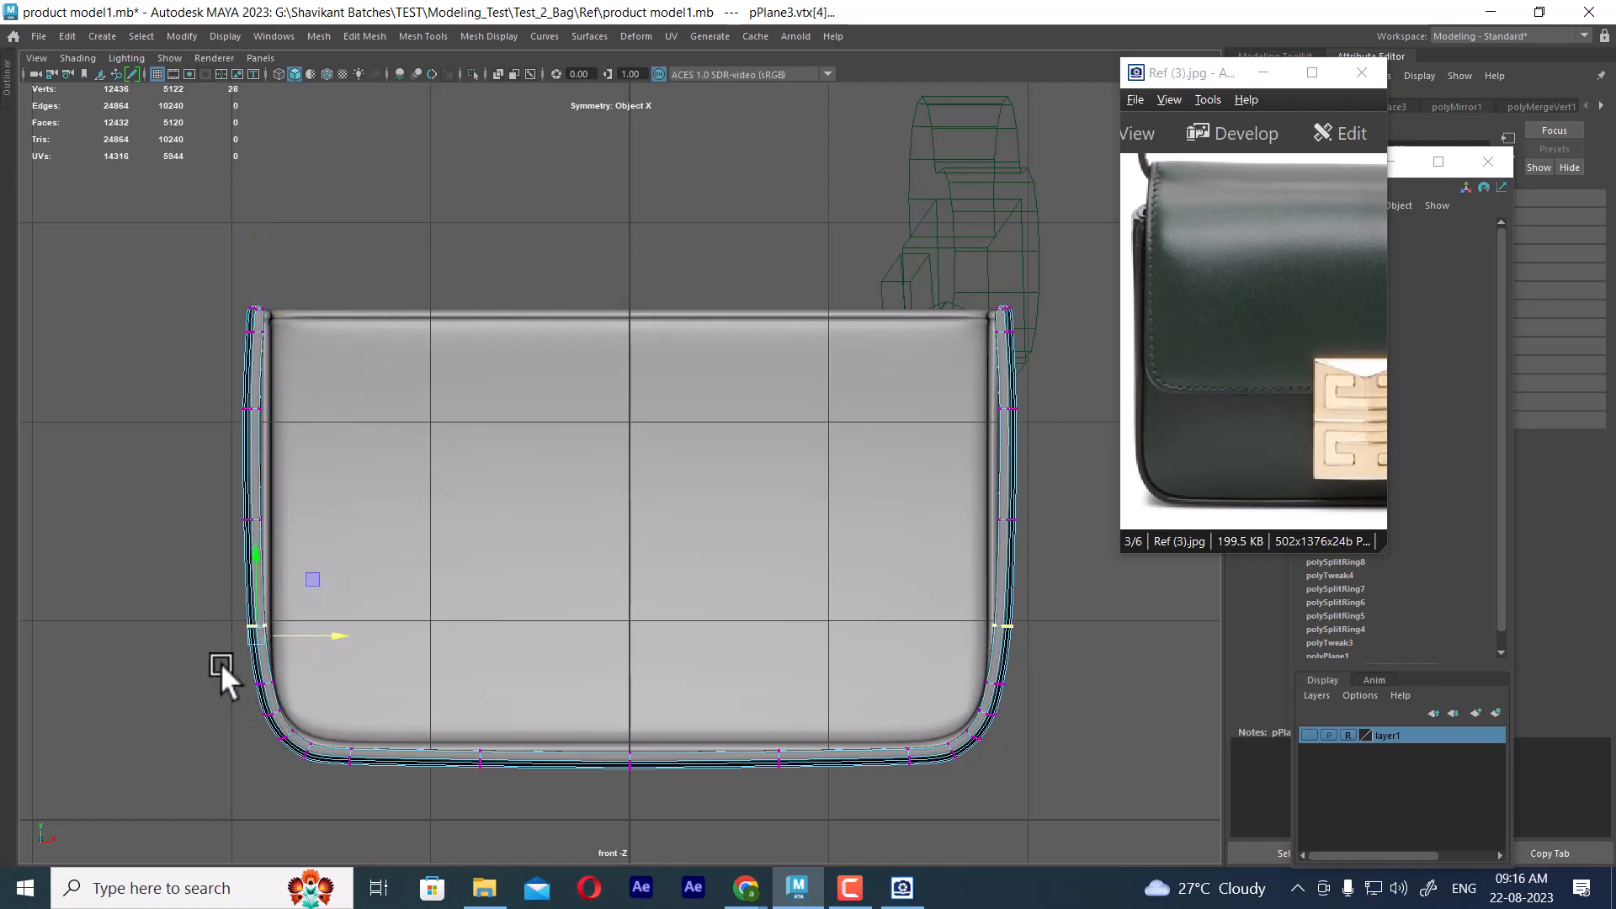
Select the vertices of the frame's rounded bottom corners and shift them sideways in perspective to fit the body
drag(220, 663, 359, 837)
key(space)
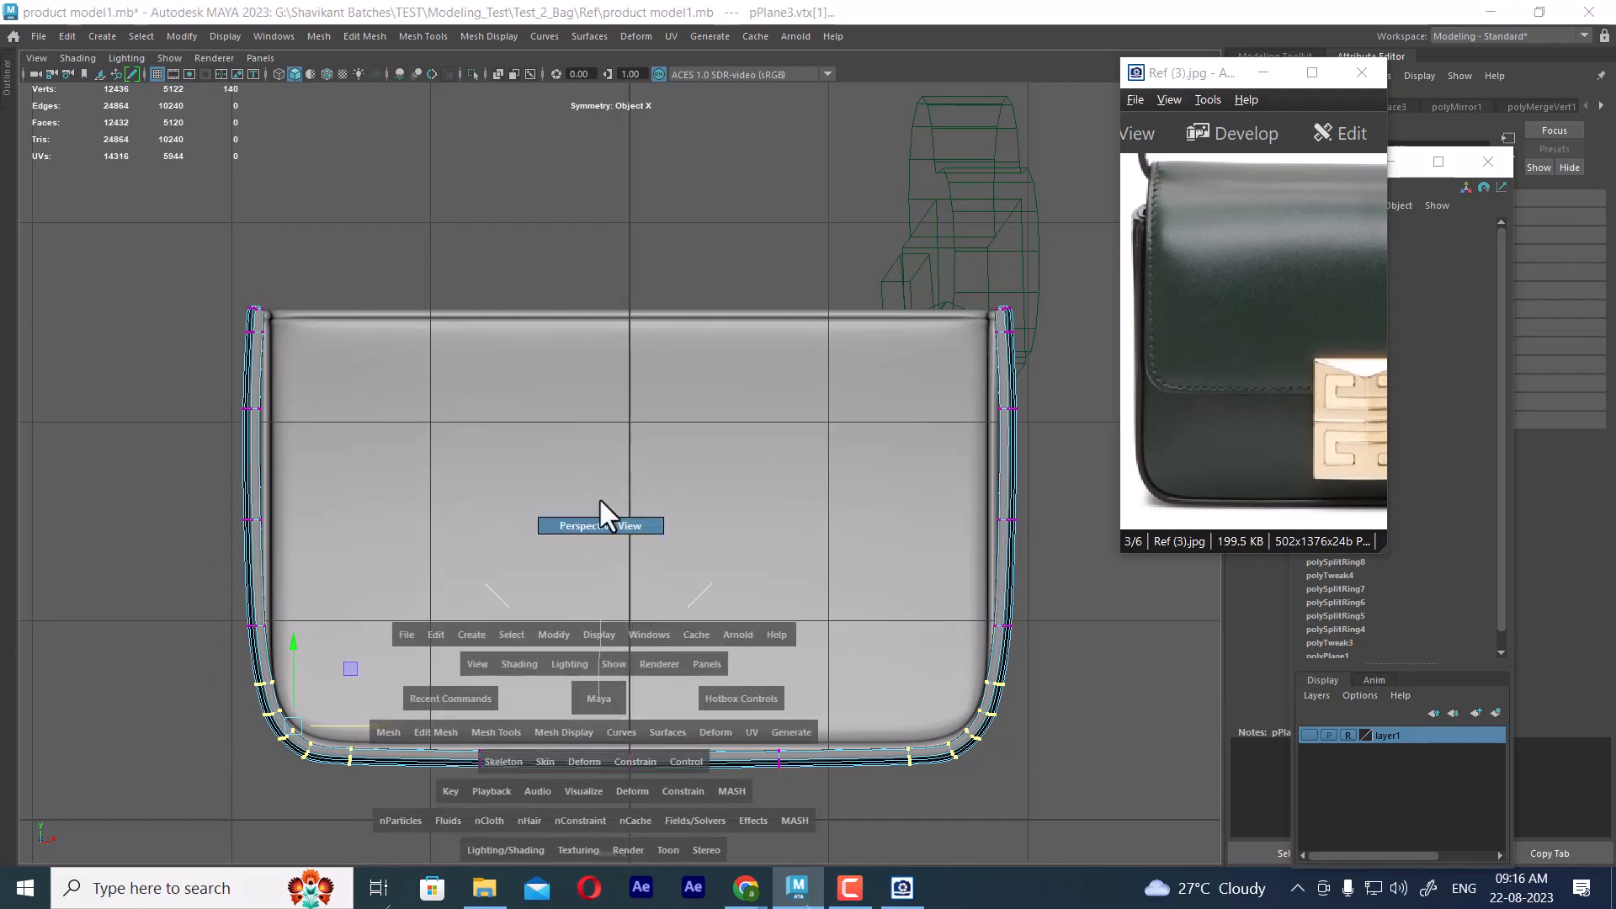
click(599, 500)
alt+drag(824, 516, 801, 560)
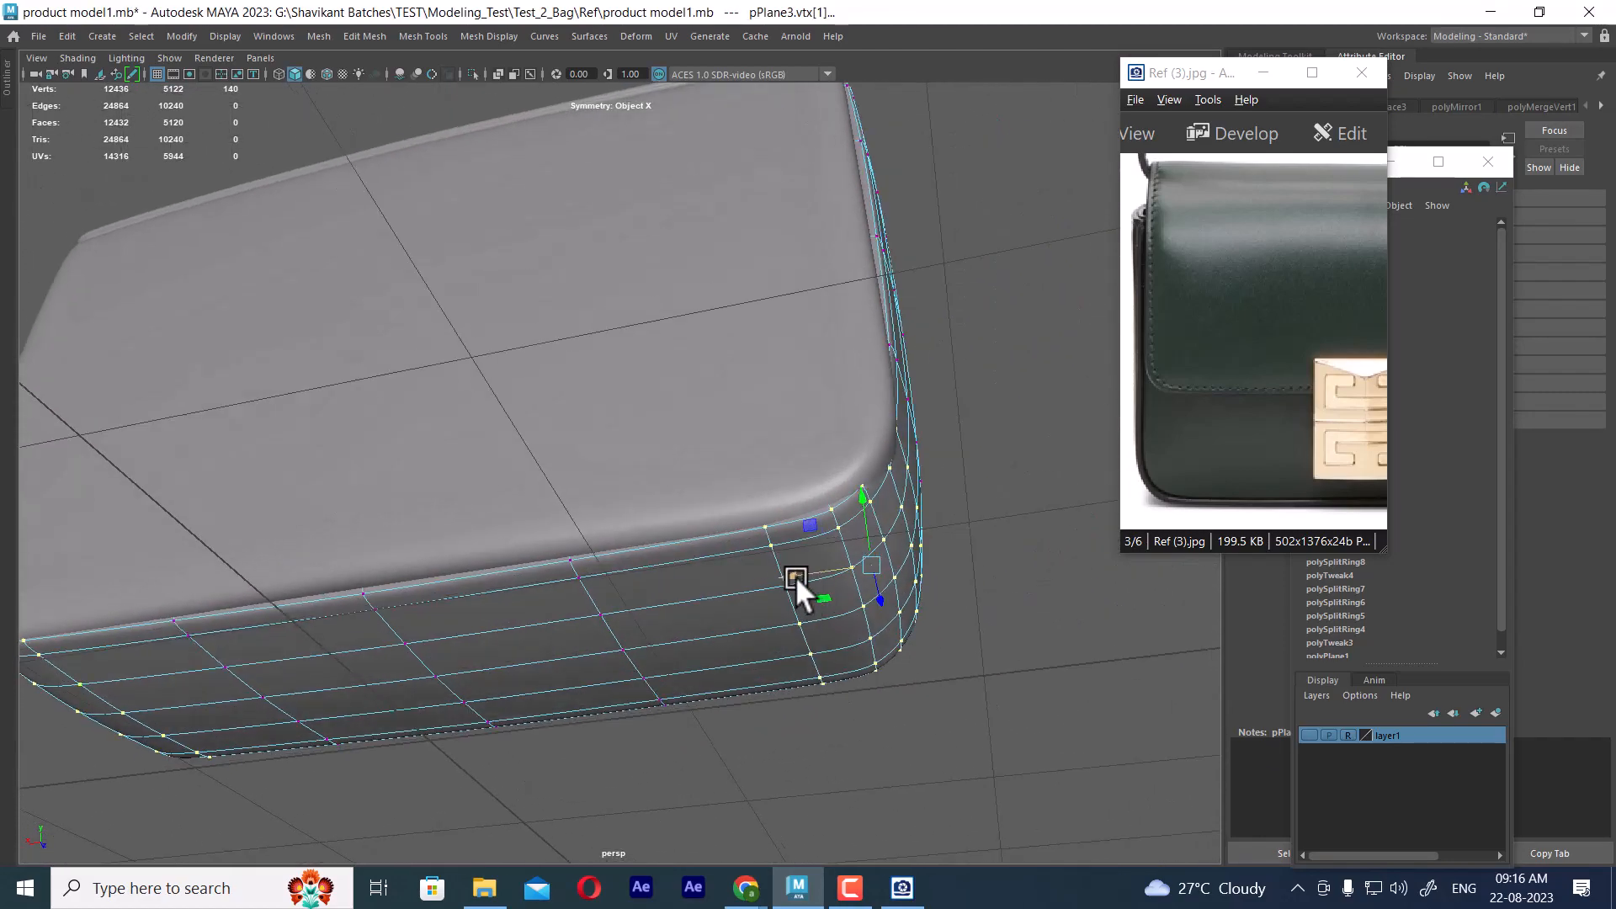
middle_drag(795, 576, 808, 574)
Adjust the side arms' middle and upper vertex rows sideways so they follow the body's edge
alt+drag(807, 574, 813, 430)
alt+drag(969, 316, 761, 535)
scroll(887, 494, up, 3)
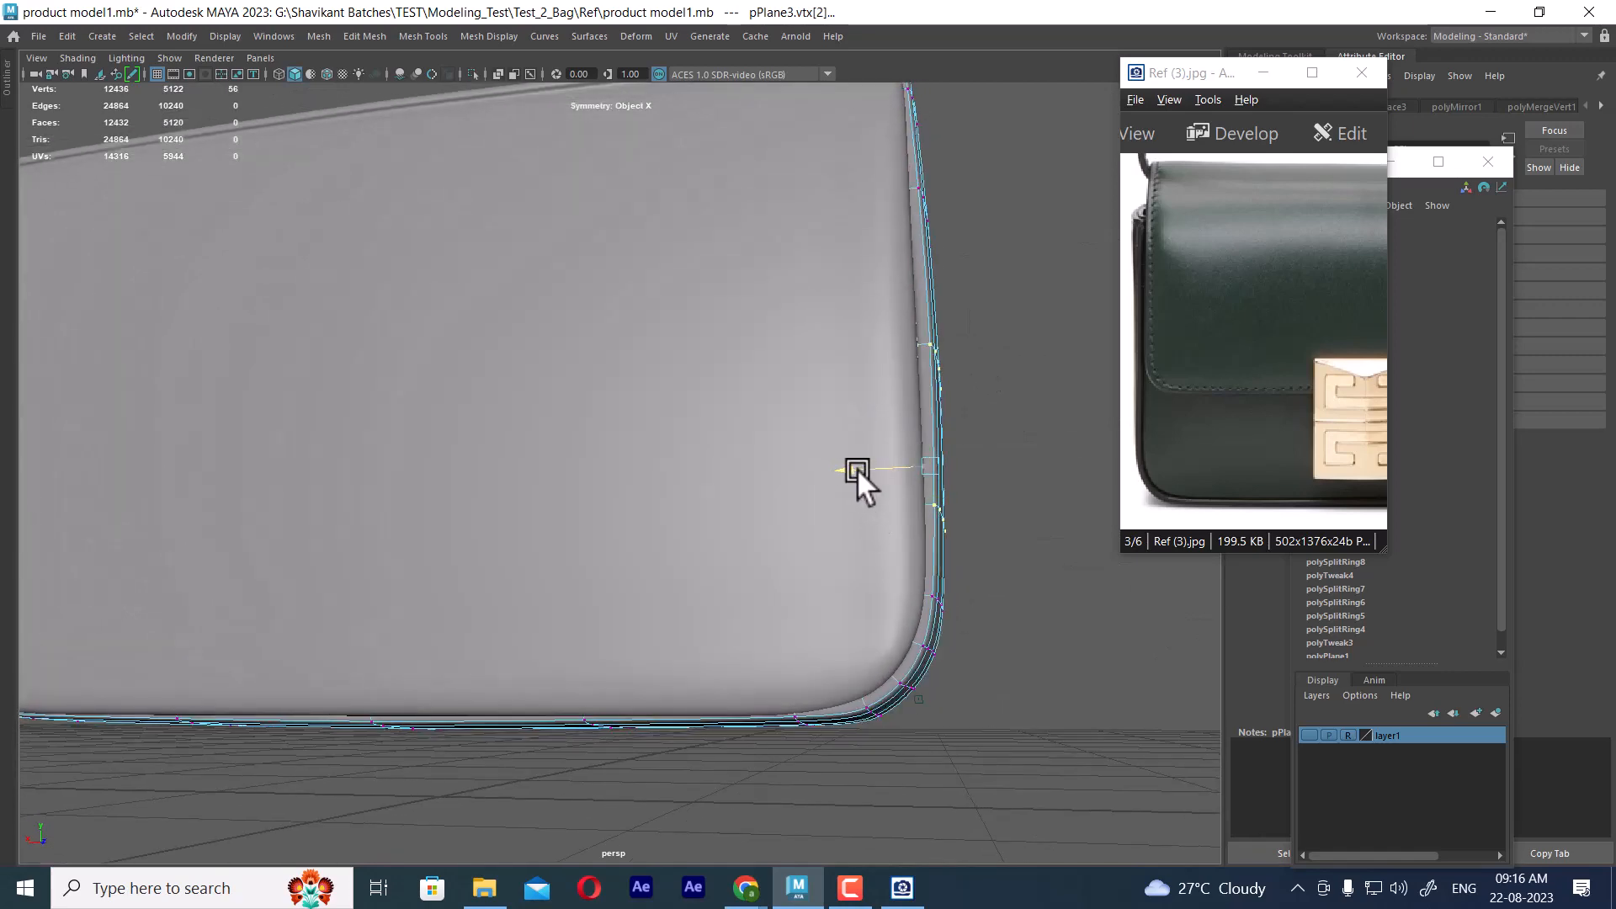
drag(856, 468, 857, 468)
mouse_move(888, 533)
alt+mouse_down()
mouse_move(896, 515)
mouse_move(890, 539)
mouse_move(911, 543)
alt+mouse_up()
drag(1046, 211, 812, 409)
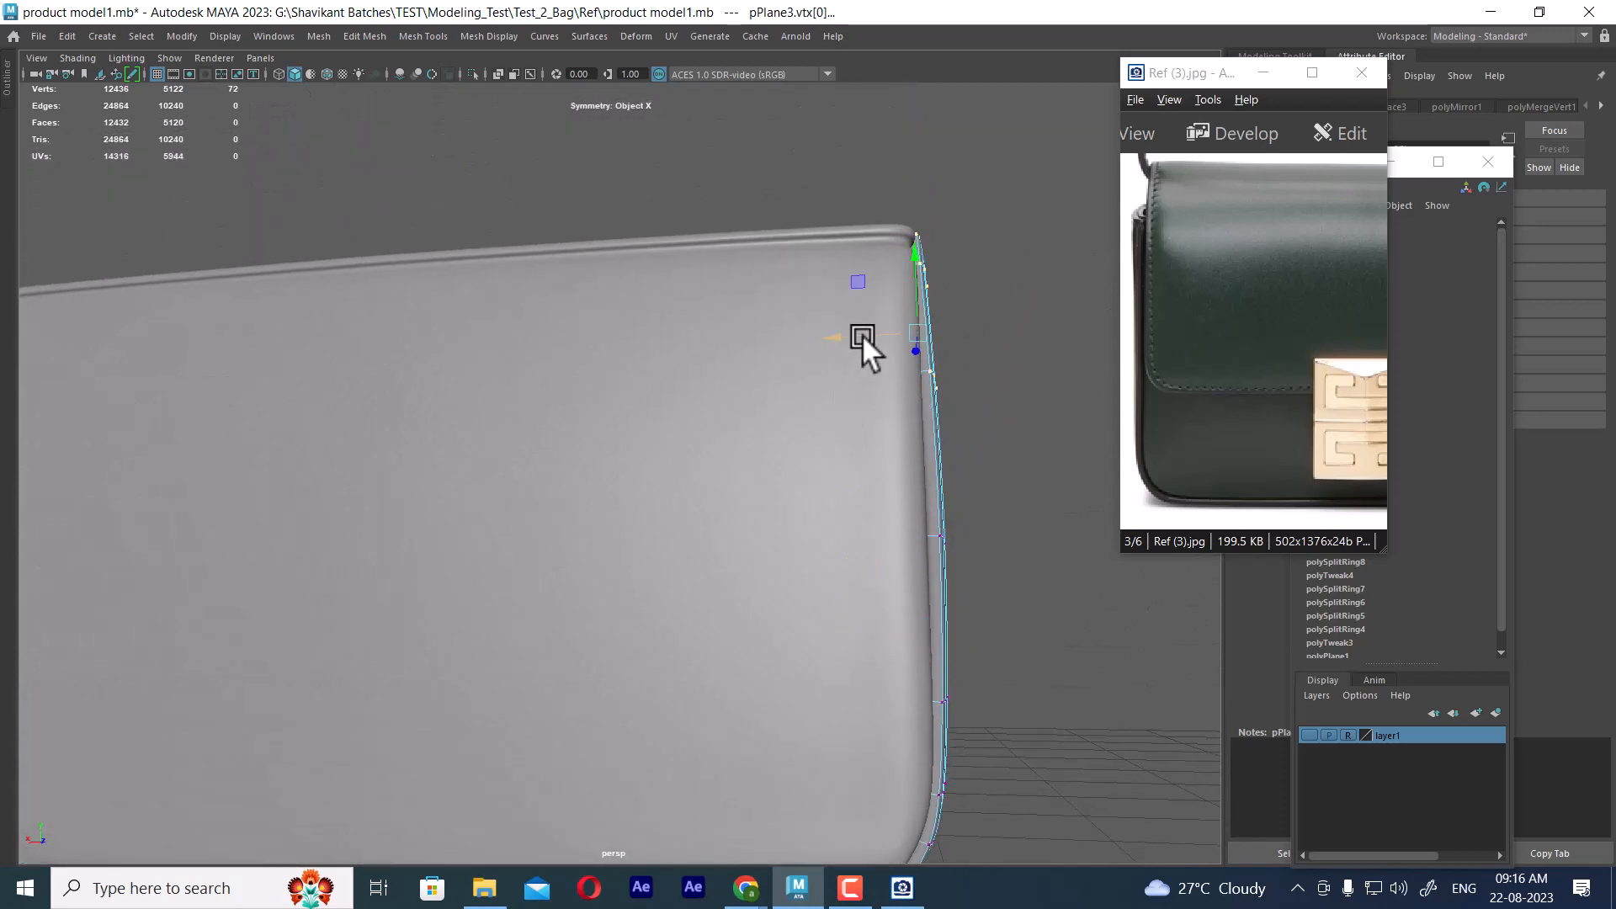
drag(840, 335, 804, 454)
Select the bag's curved front panel and display it in wireframe over the reference image in the side view
right_drag(582, 294, 670, 274)
click(715, 436)
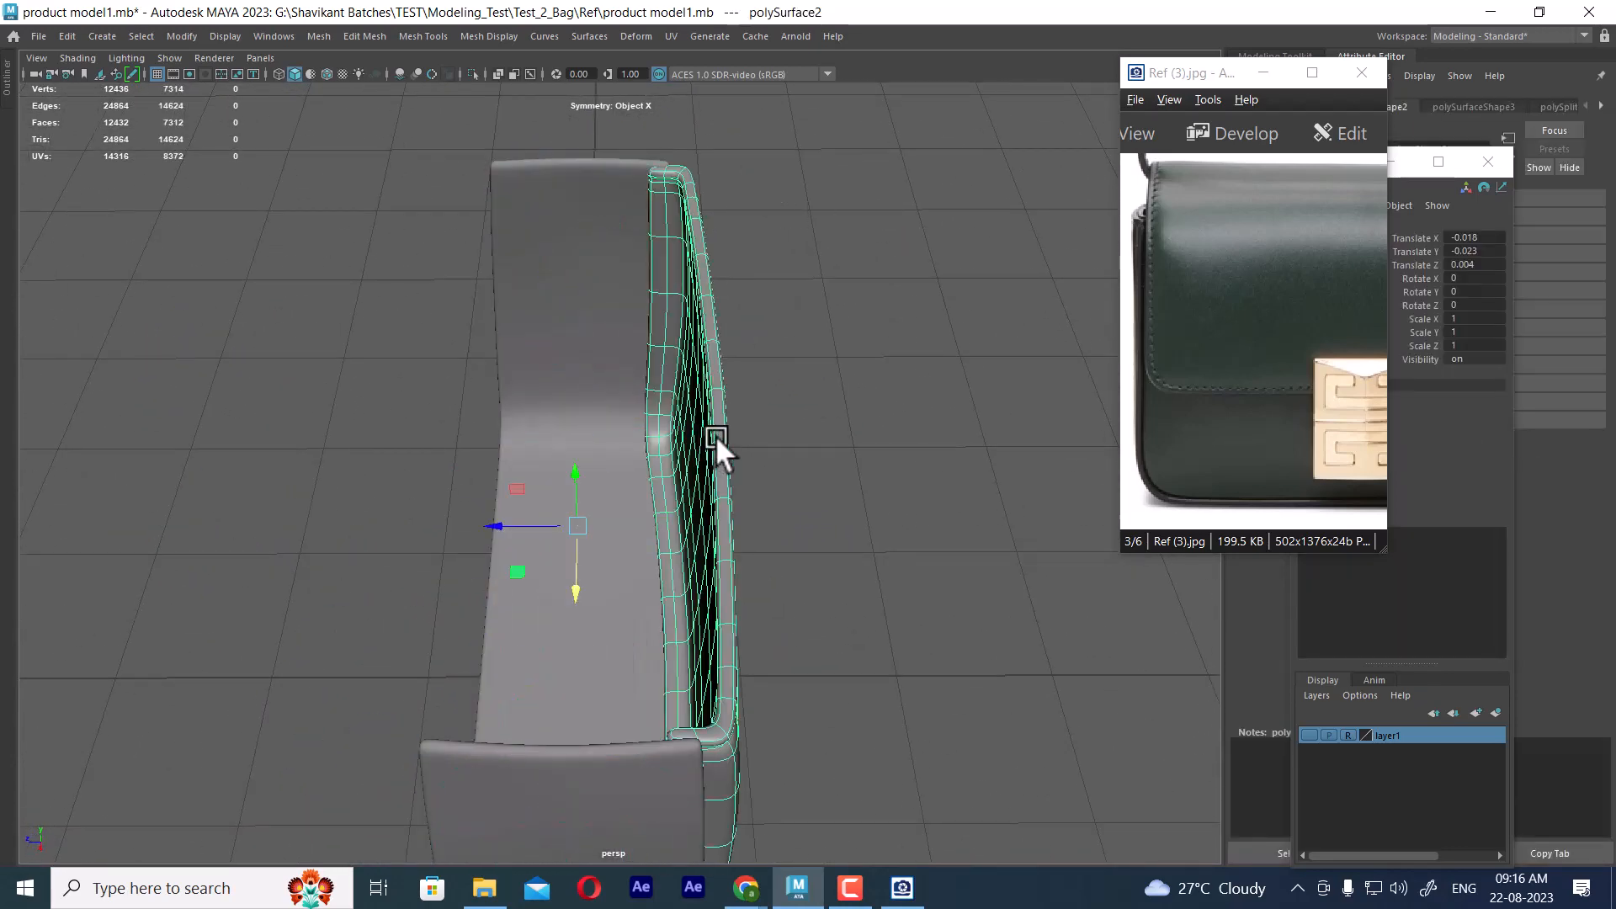
alt+drag(716, 436, 677, 433)
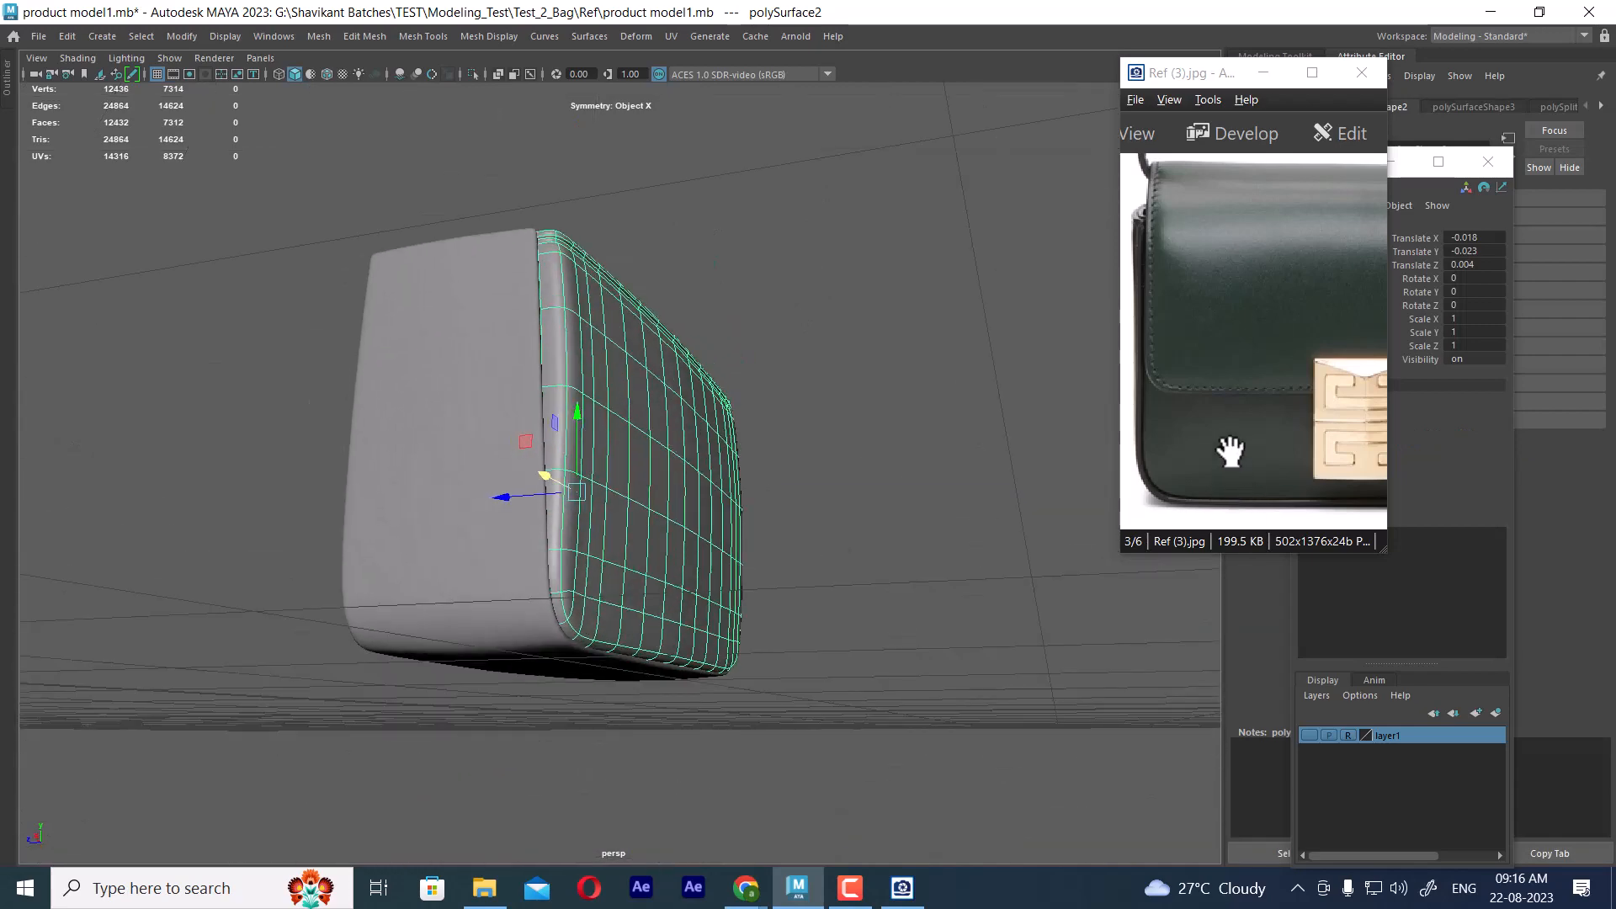
key(space)
drag(810, 465, 914, 537)
key(space)
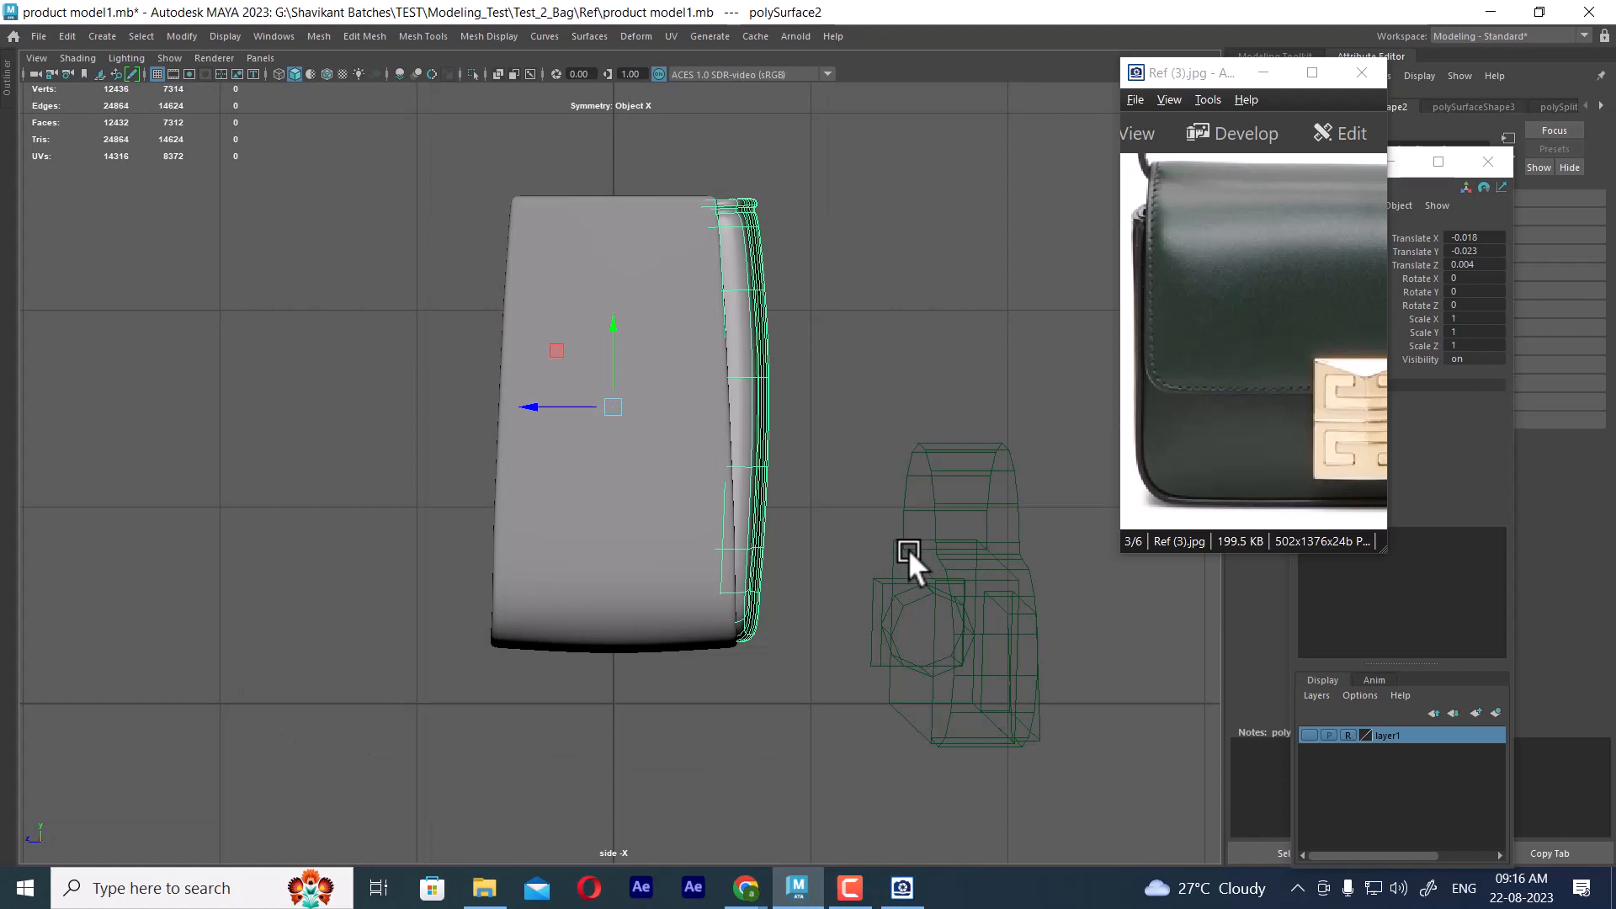
click(1309, 735)
scroll(733, 506, up, 1)
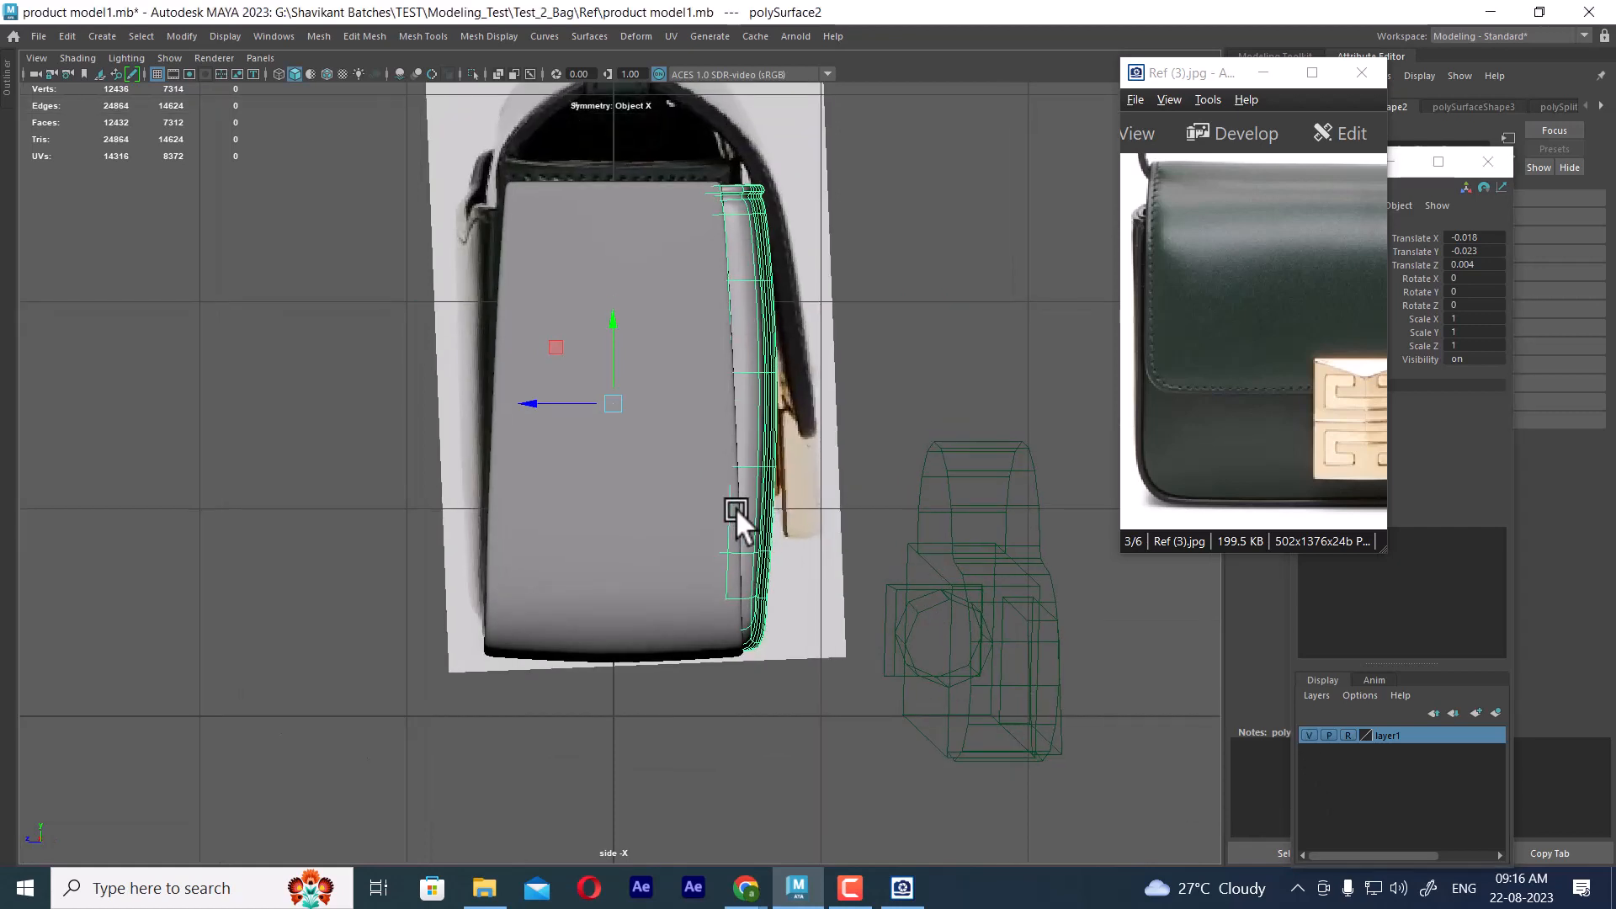
key(4)
click(926, 316)
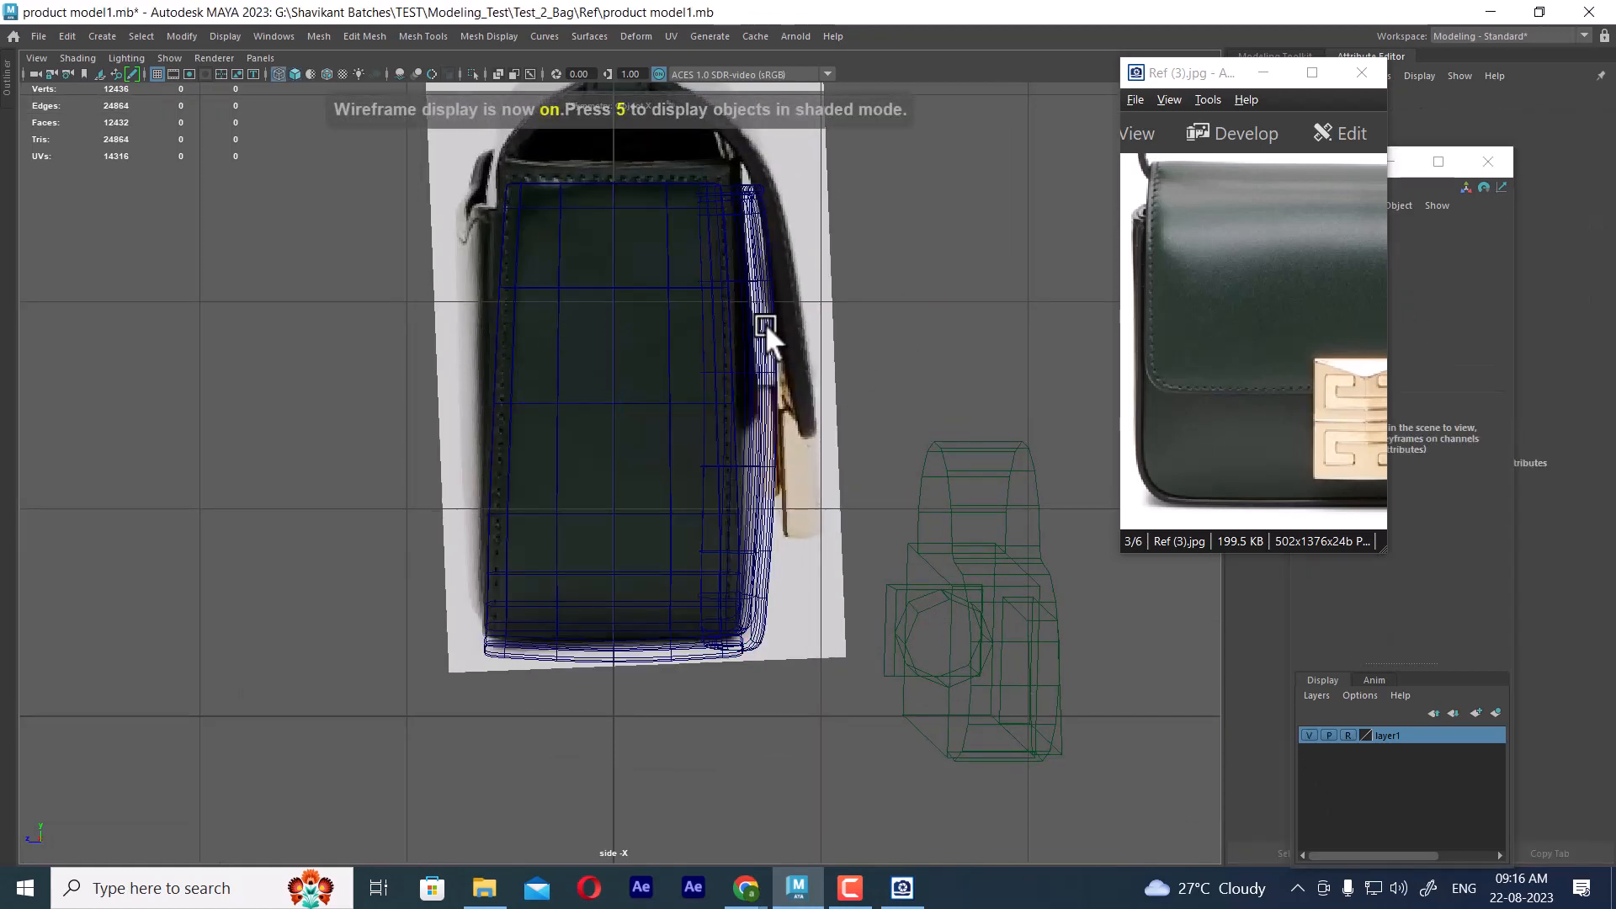
click(765, 323)
Create a lattice deformer with 2, 2, 2 divisions around the bag's front panel
click(709, 36)
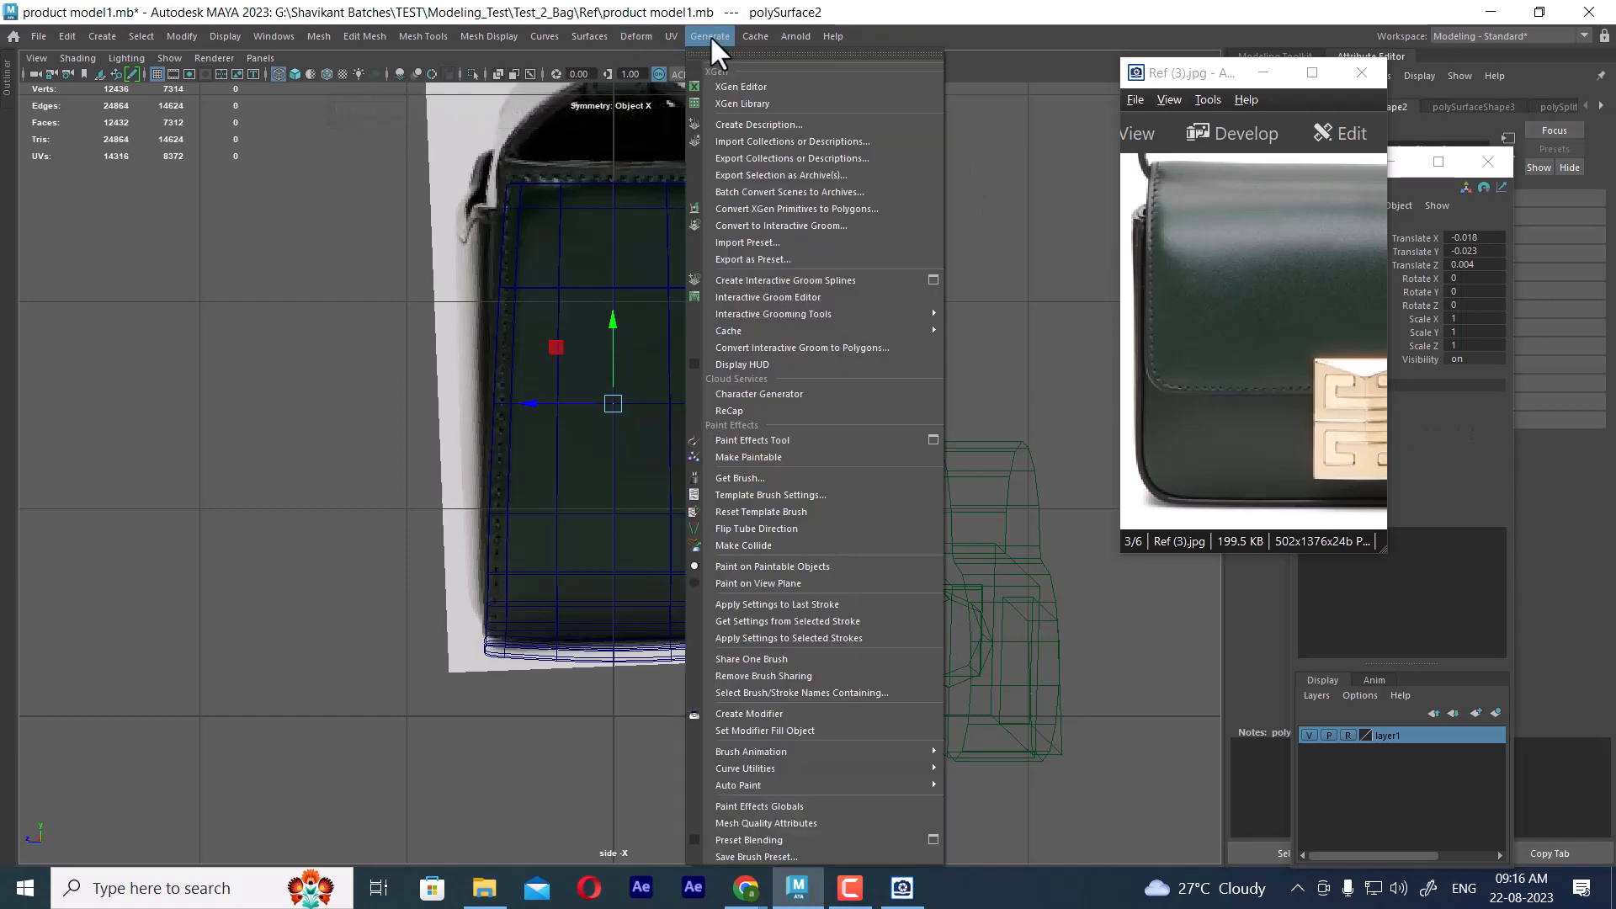
mouse_move(636, 36)
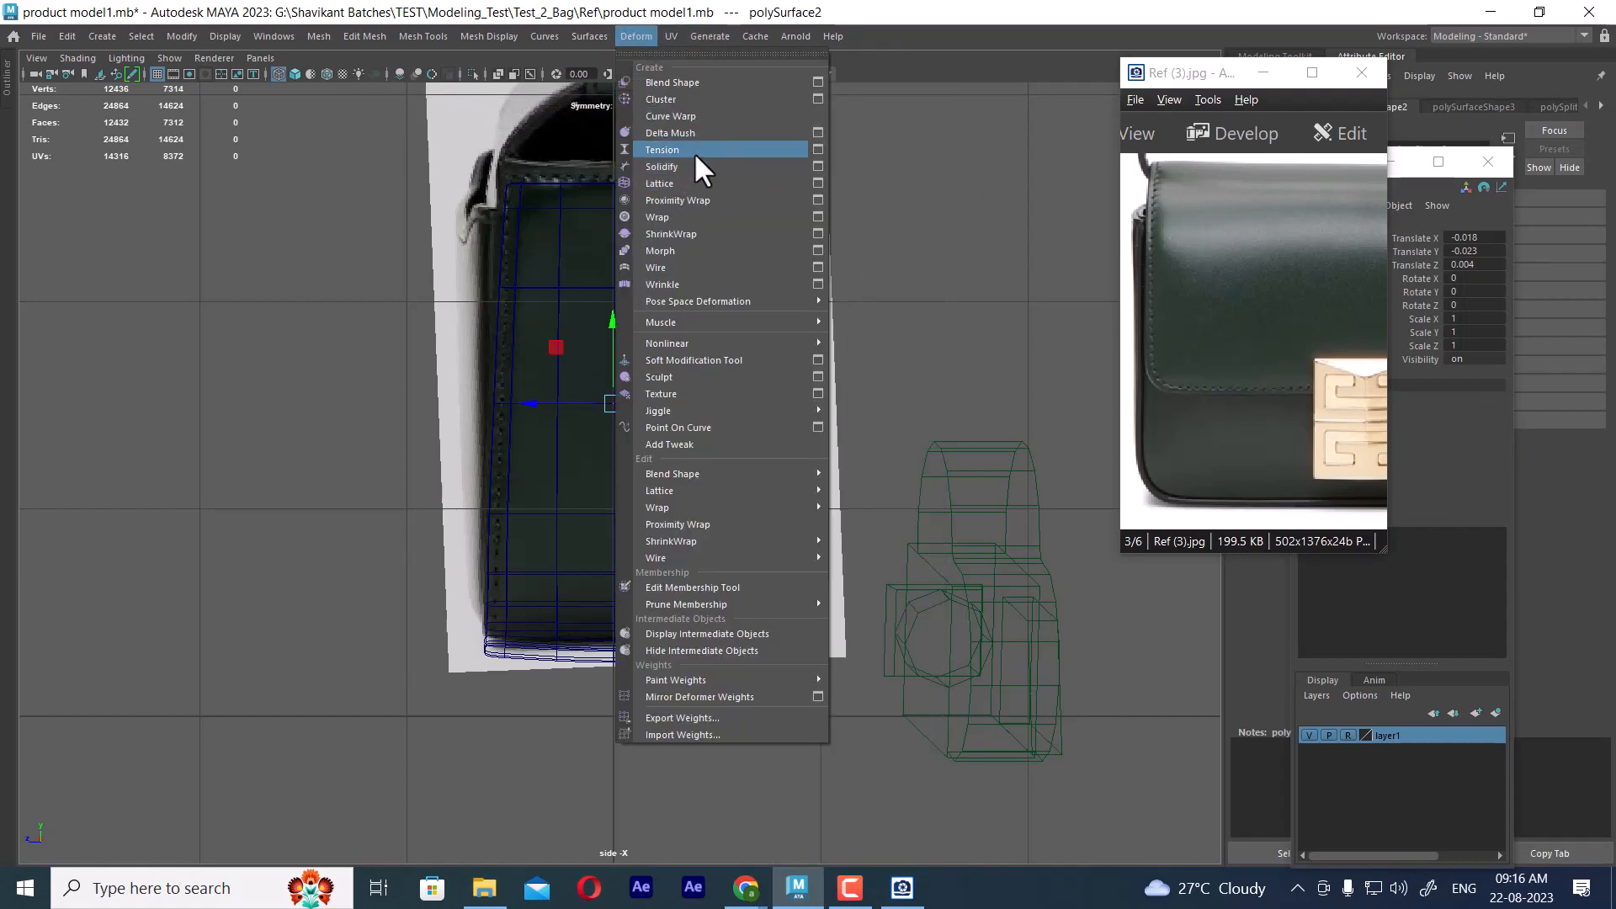
mouse_move(719, 299)
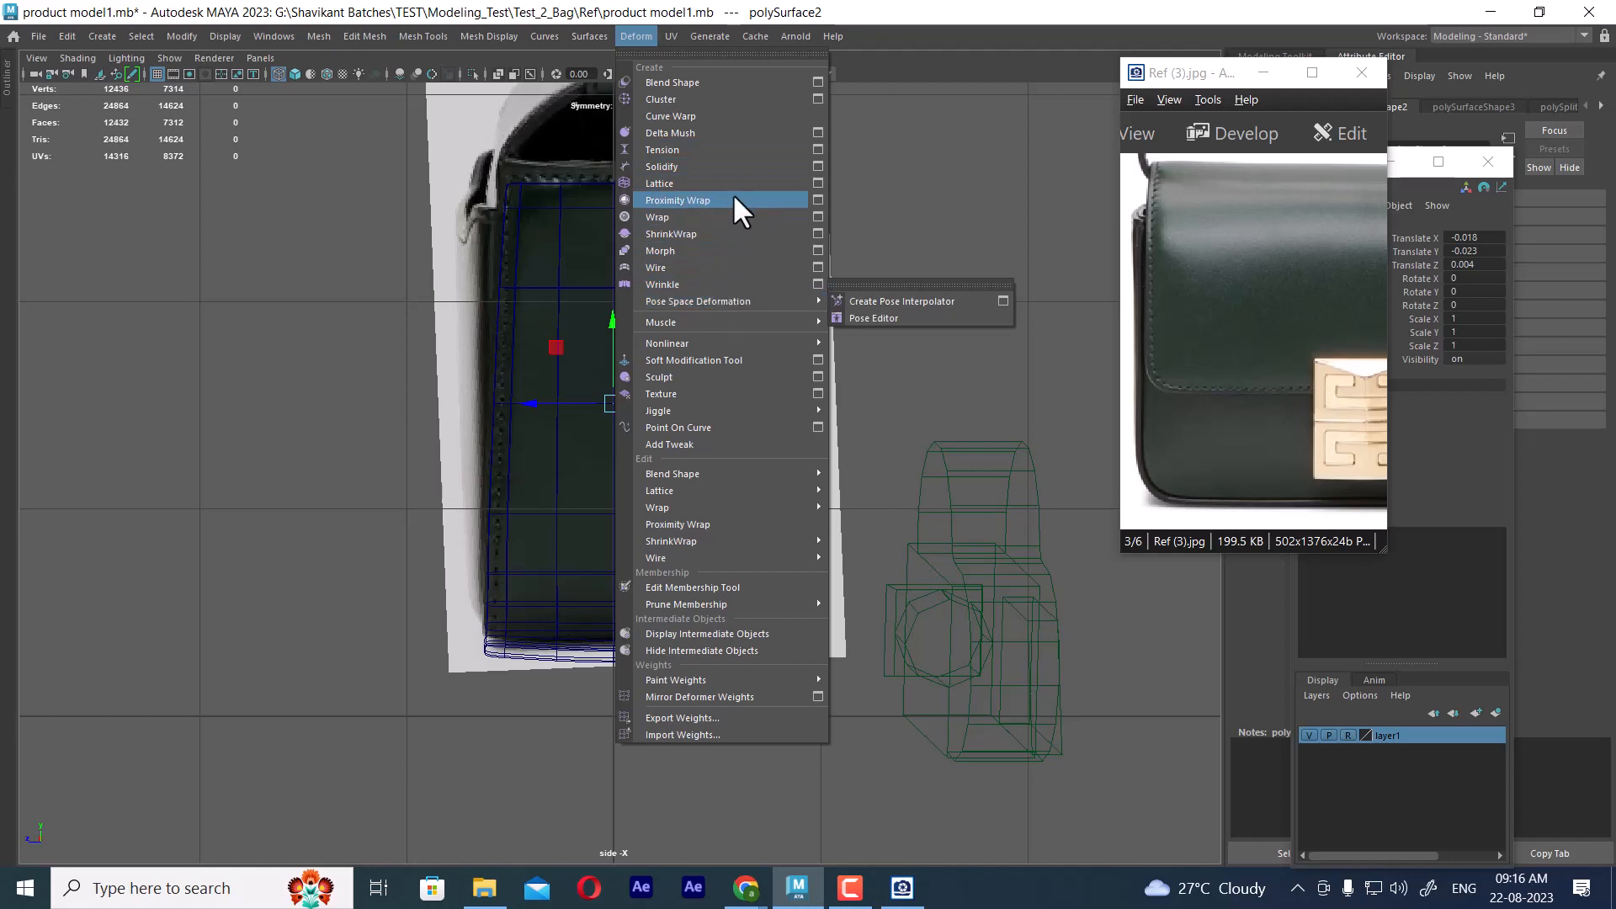
click(817, 183)
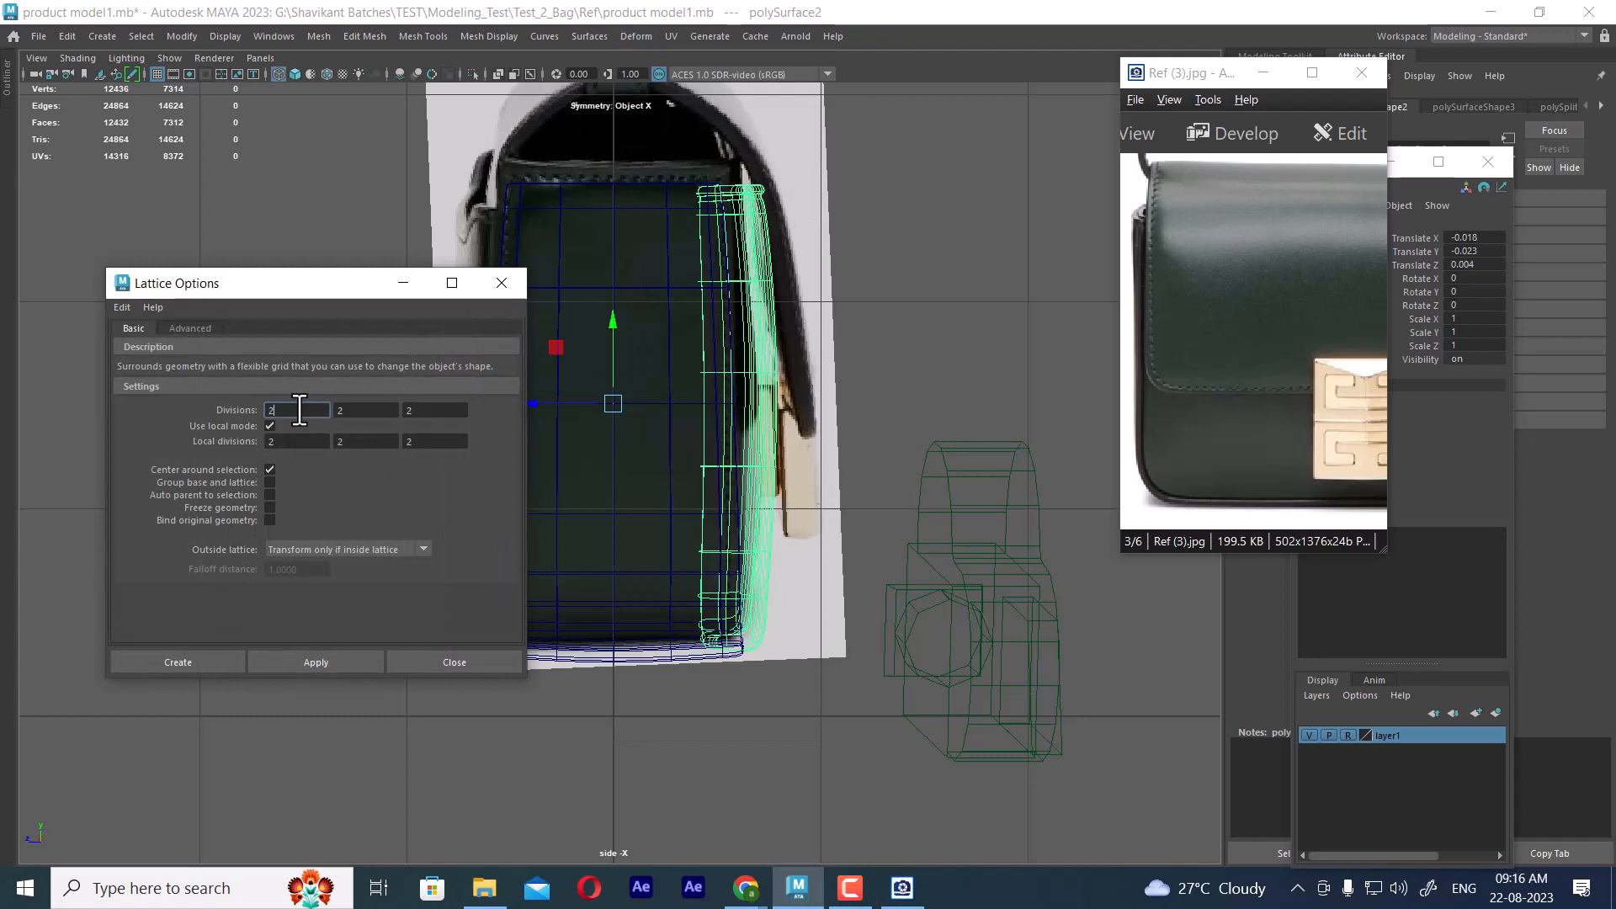
click(179, 662)
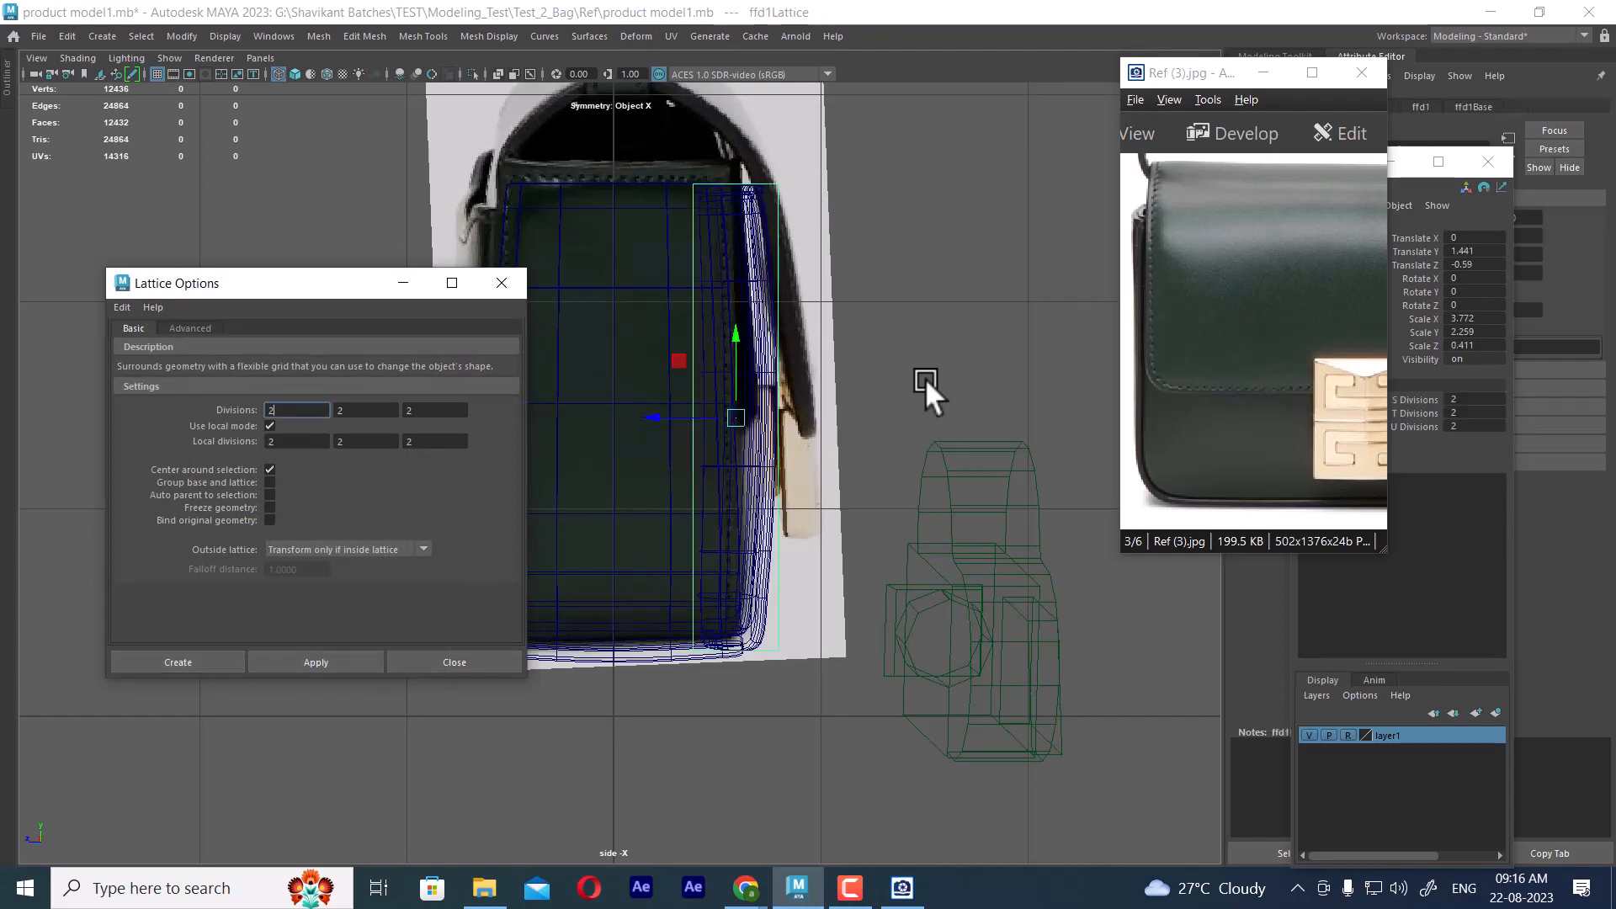
Move the lattice's upper and lower point rows toward the bag body in the side view, tilting the front panel to match the reference
right_drag(1014, 258, 1017, 220)
drag(903, 151, 612, 220)
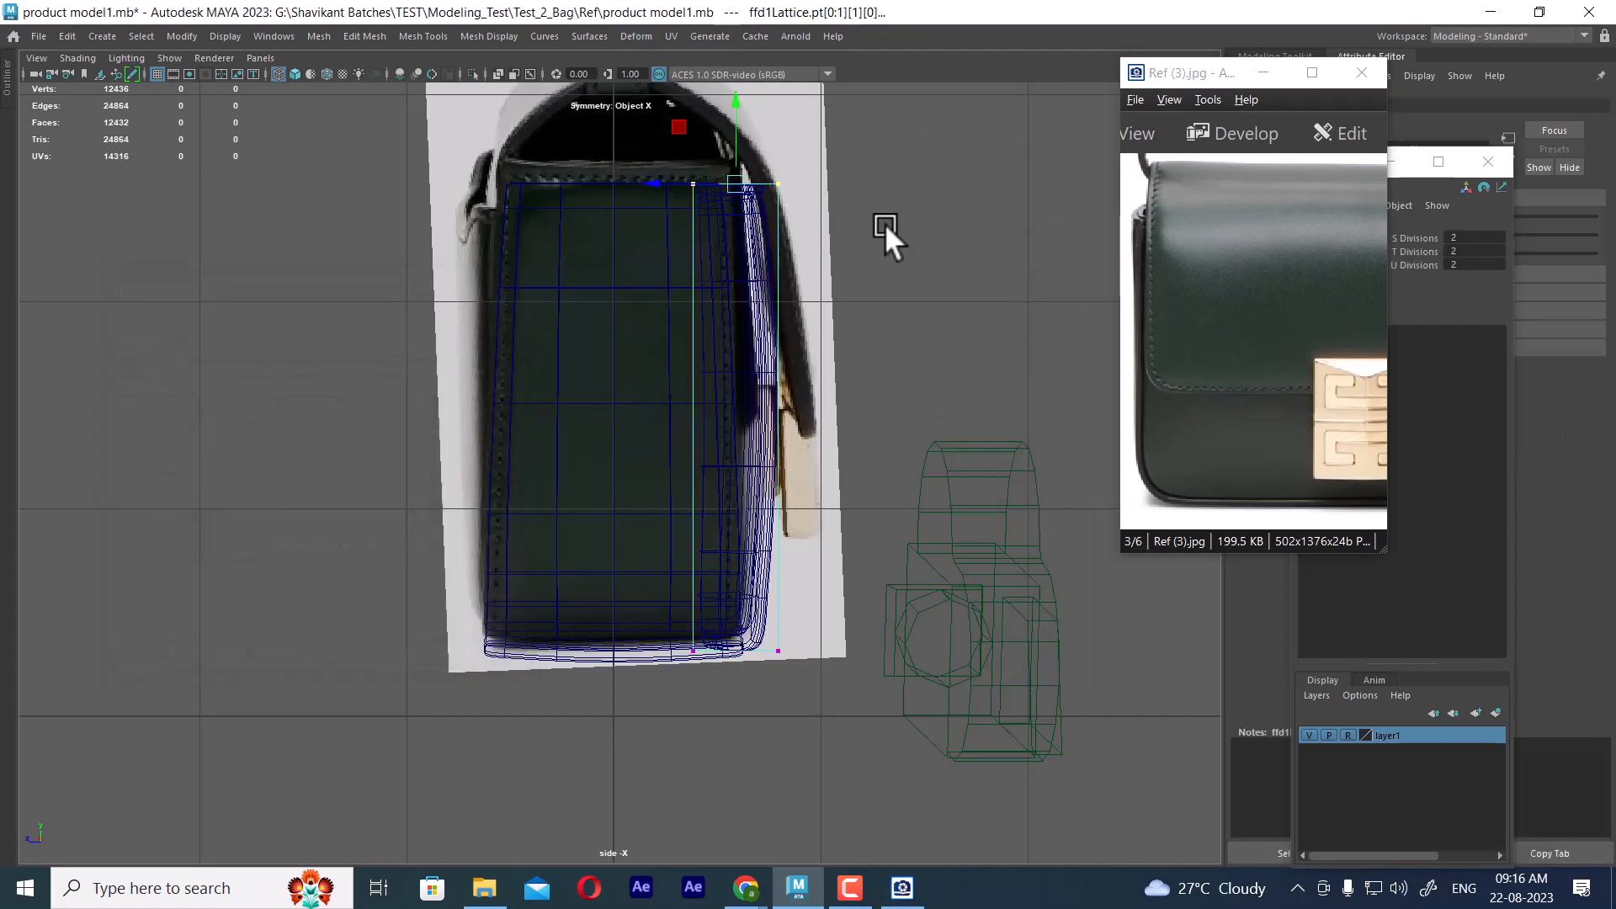
middle_drag(655, 186, 638, 186)
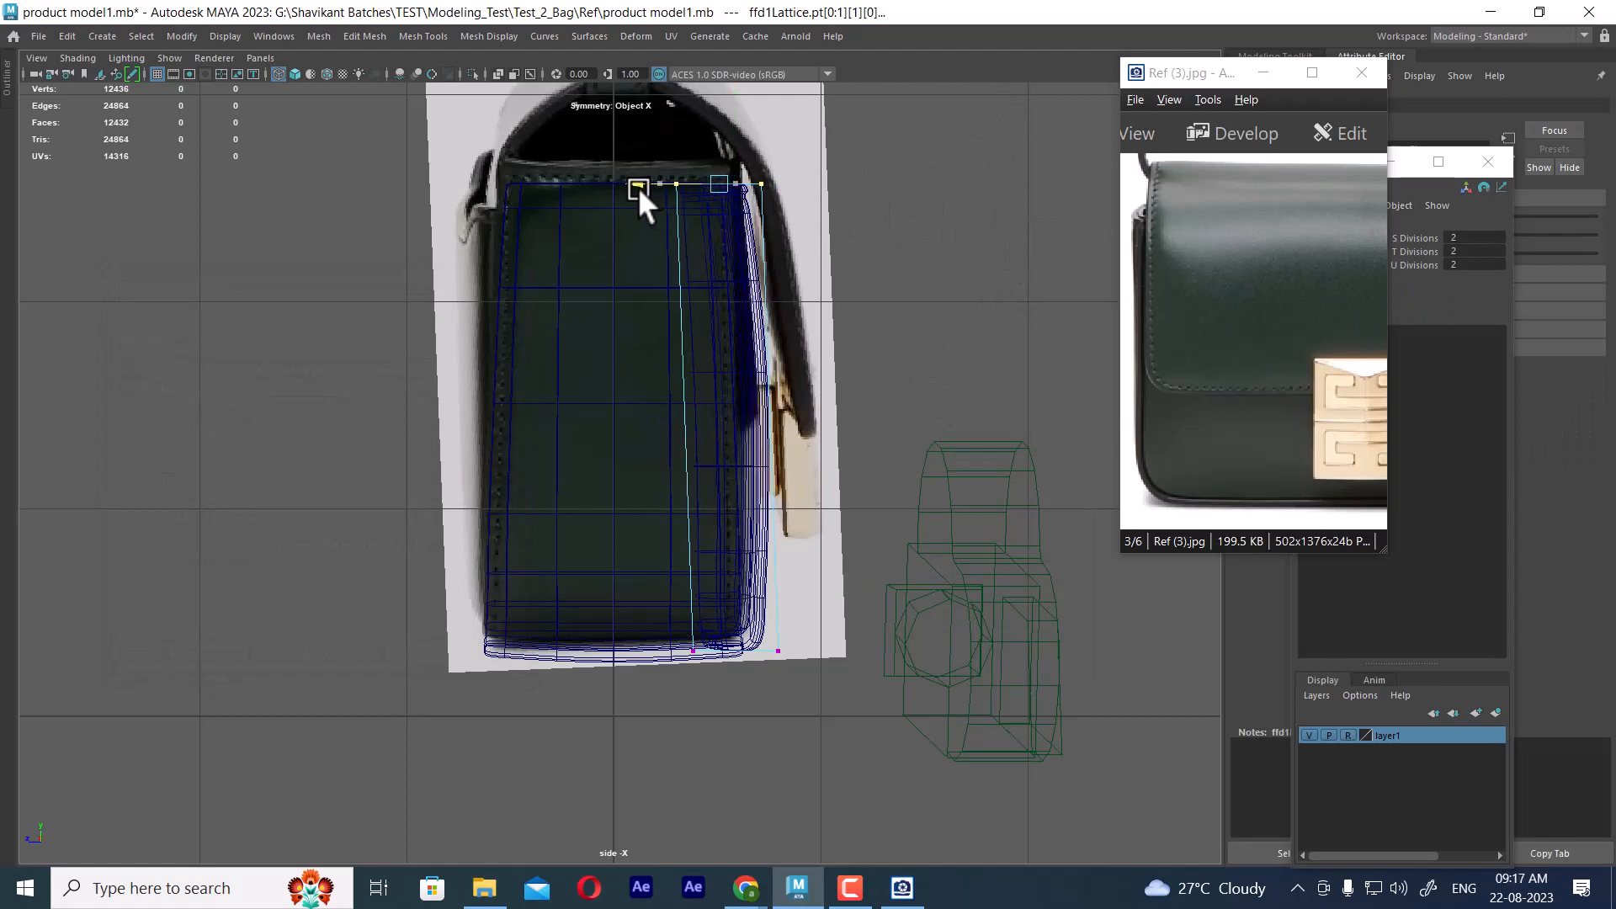
drag(840, 598, 608, 695)
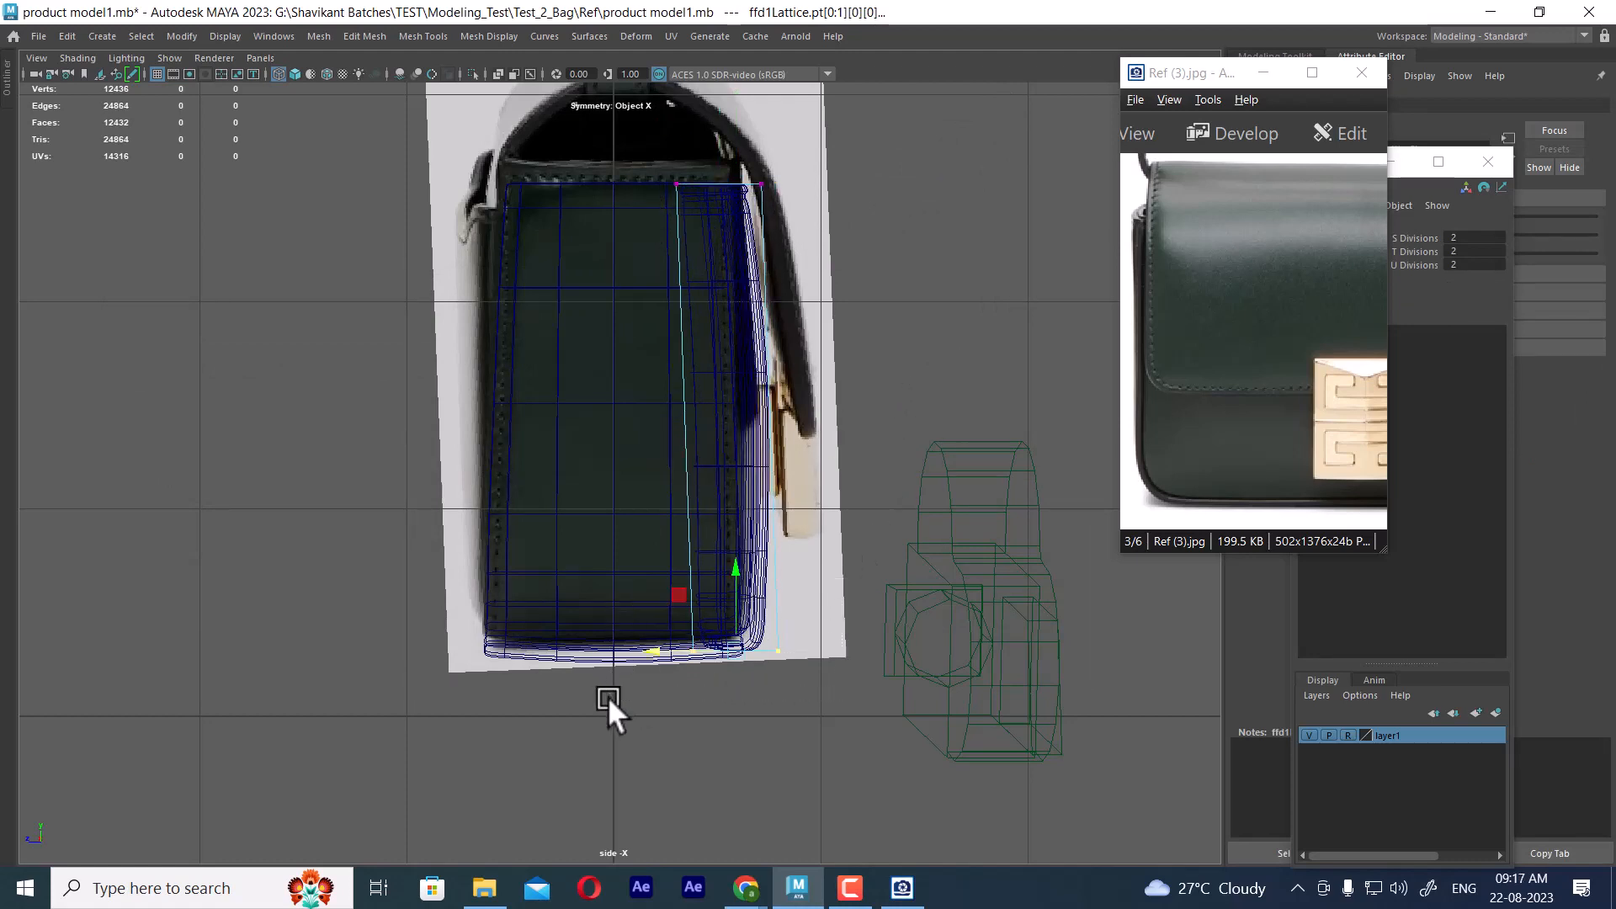
drag(659, 647, 650, 643)
drag(882, 148, 617, 244)
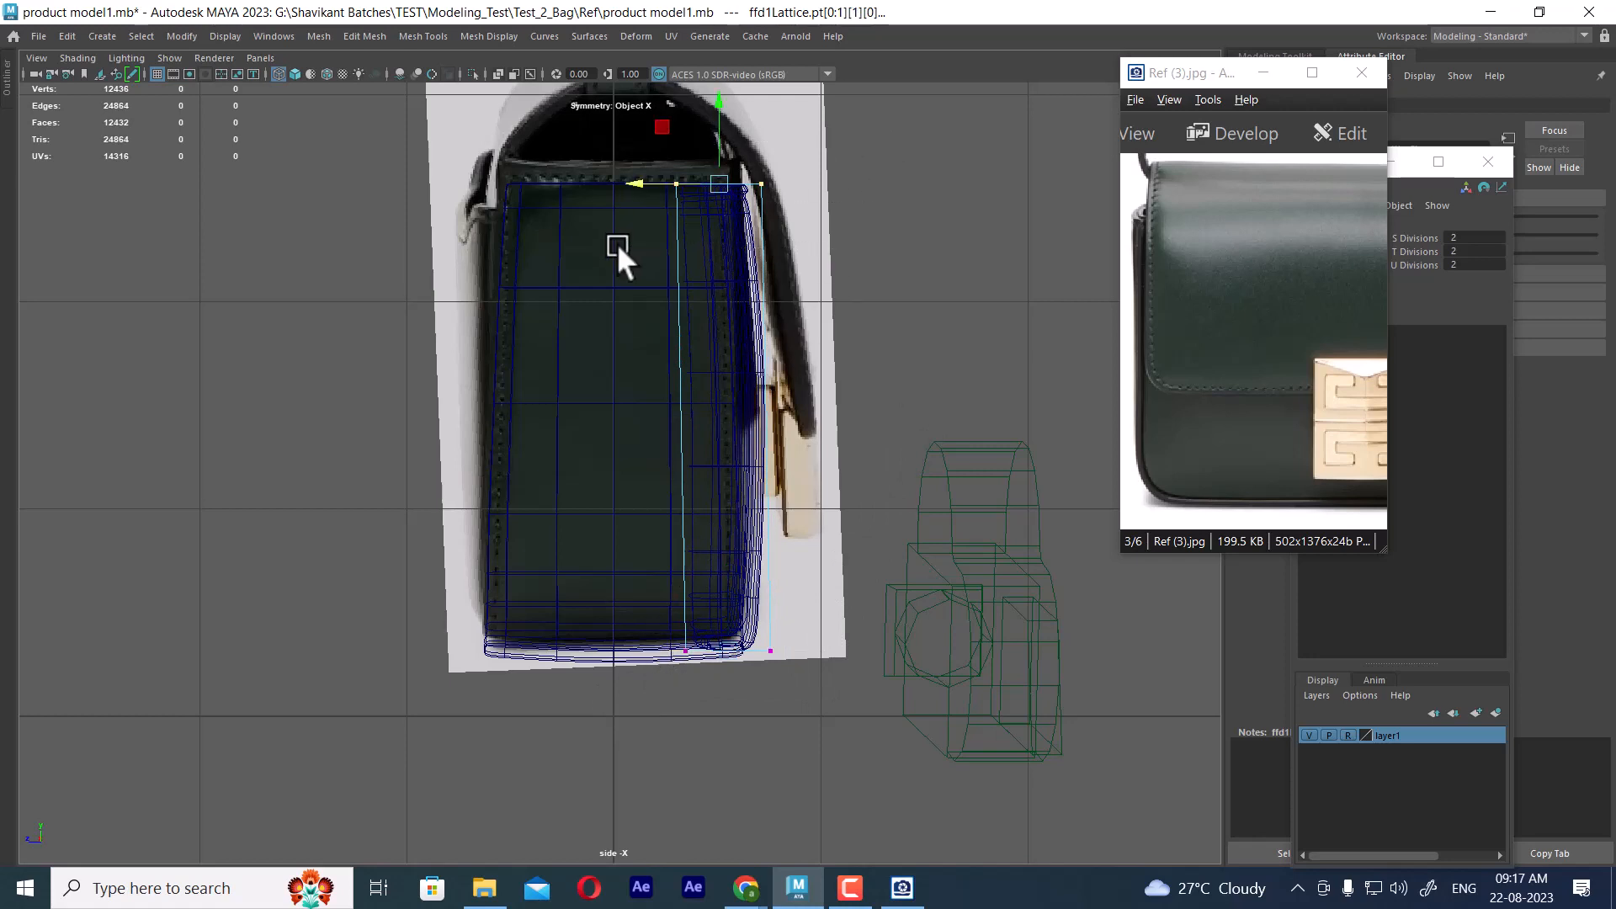
drag(638, 185, 629, 180)
scroll(815, 406, up, 1)
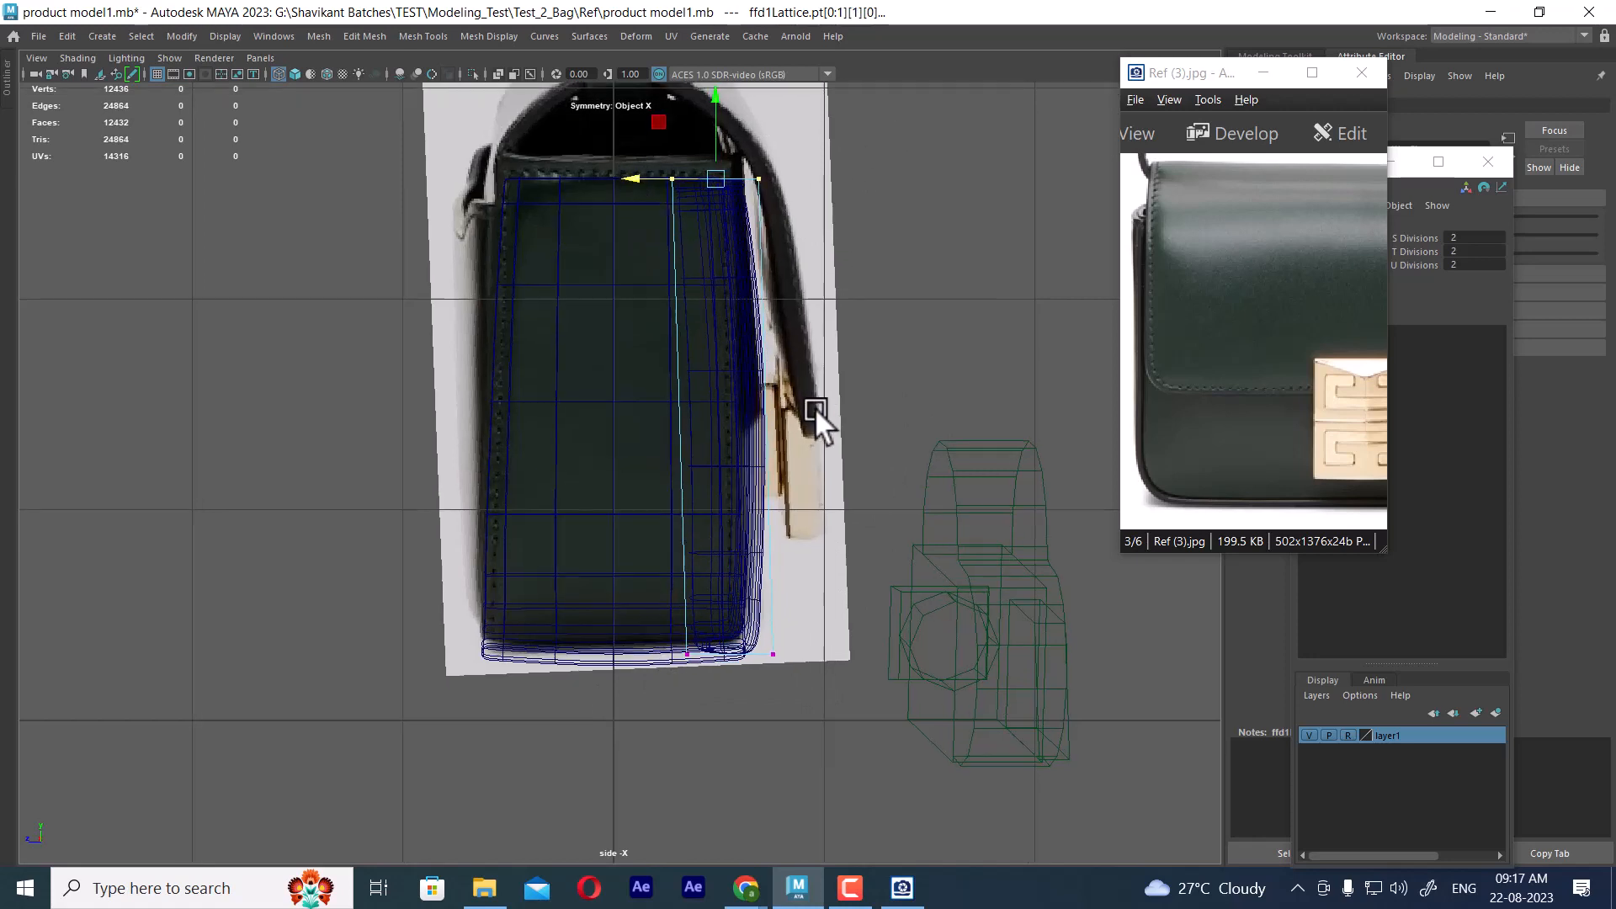
Hide the reference image layer and inspect the front panel's fit against the frame in the shaded perspective view
key(5)
key(space)
mouse_move(815, 407)
mouse_down()
mouse_move(780, 343)
mouse_move(757, 339)
mouse_up()
click(1310, 735)
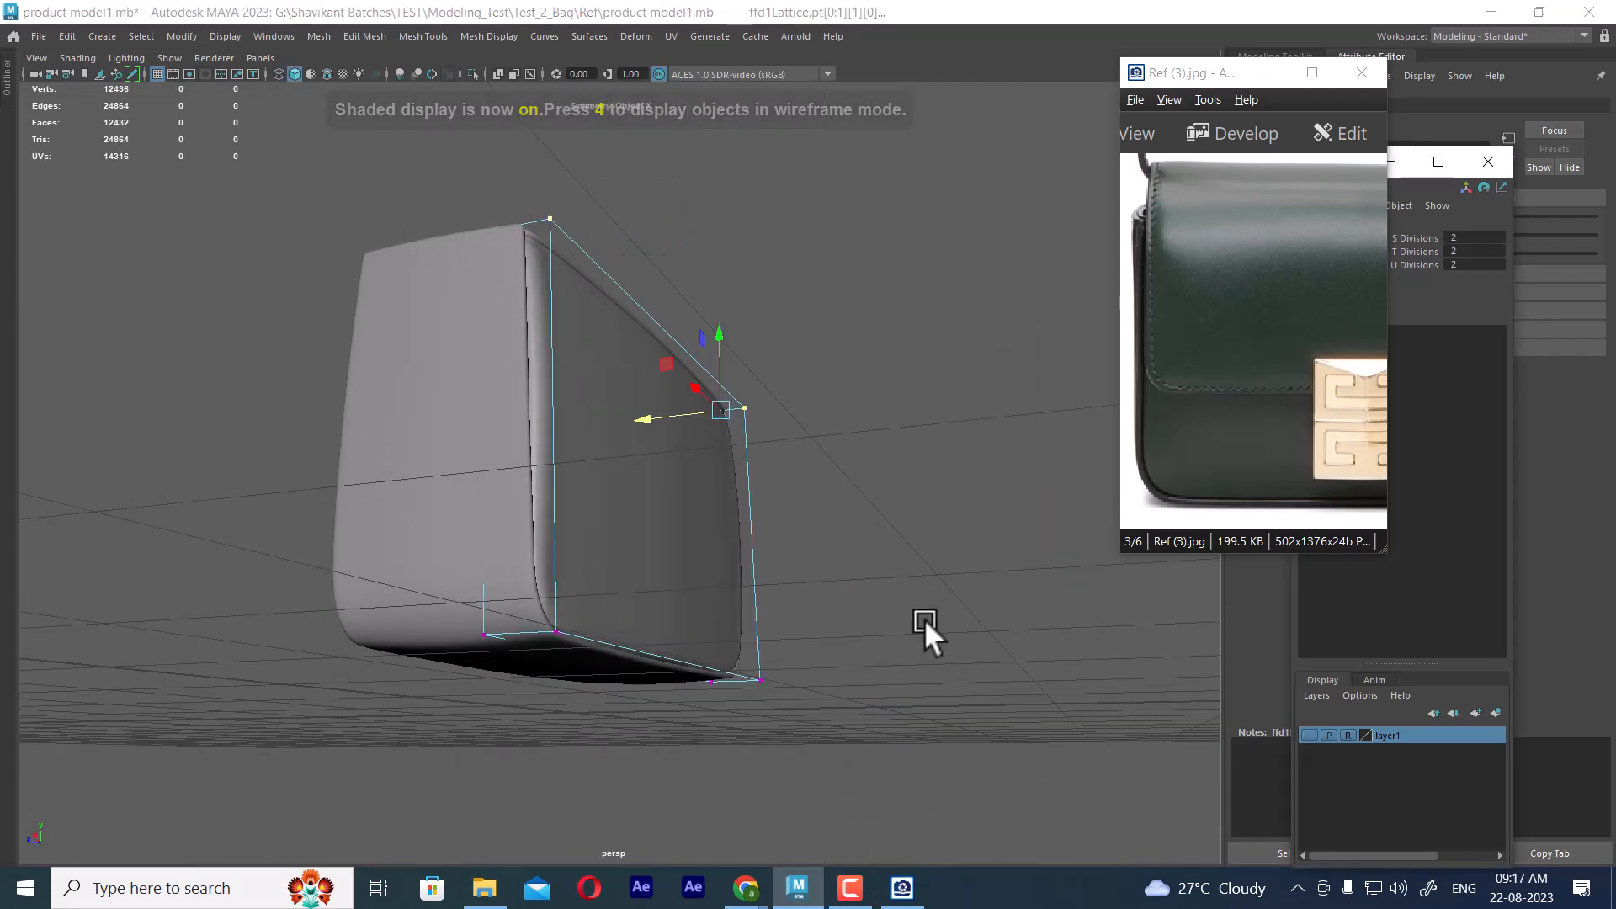
alt+drag(924, 619, 756, 437)
right_drag(746, 379, 958, 264)
click(949, 556)
mouse_move(948, 567)
alt+mouse_down()
mouse_move(901, 587)
mouse_move(902, 548)
mouse_move(955, 545)
alt+mouse_up()
alt+drag(934, 390, 977, 404)
drag(1208, 278, 1226, 289)
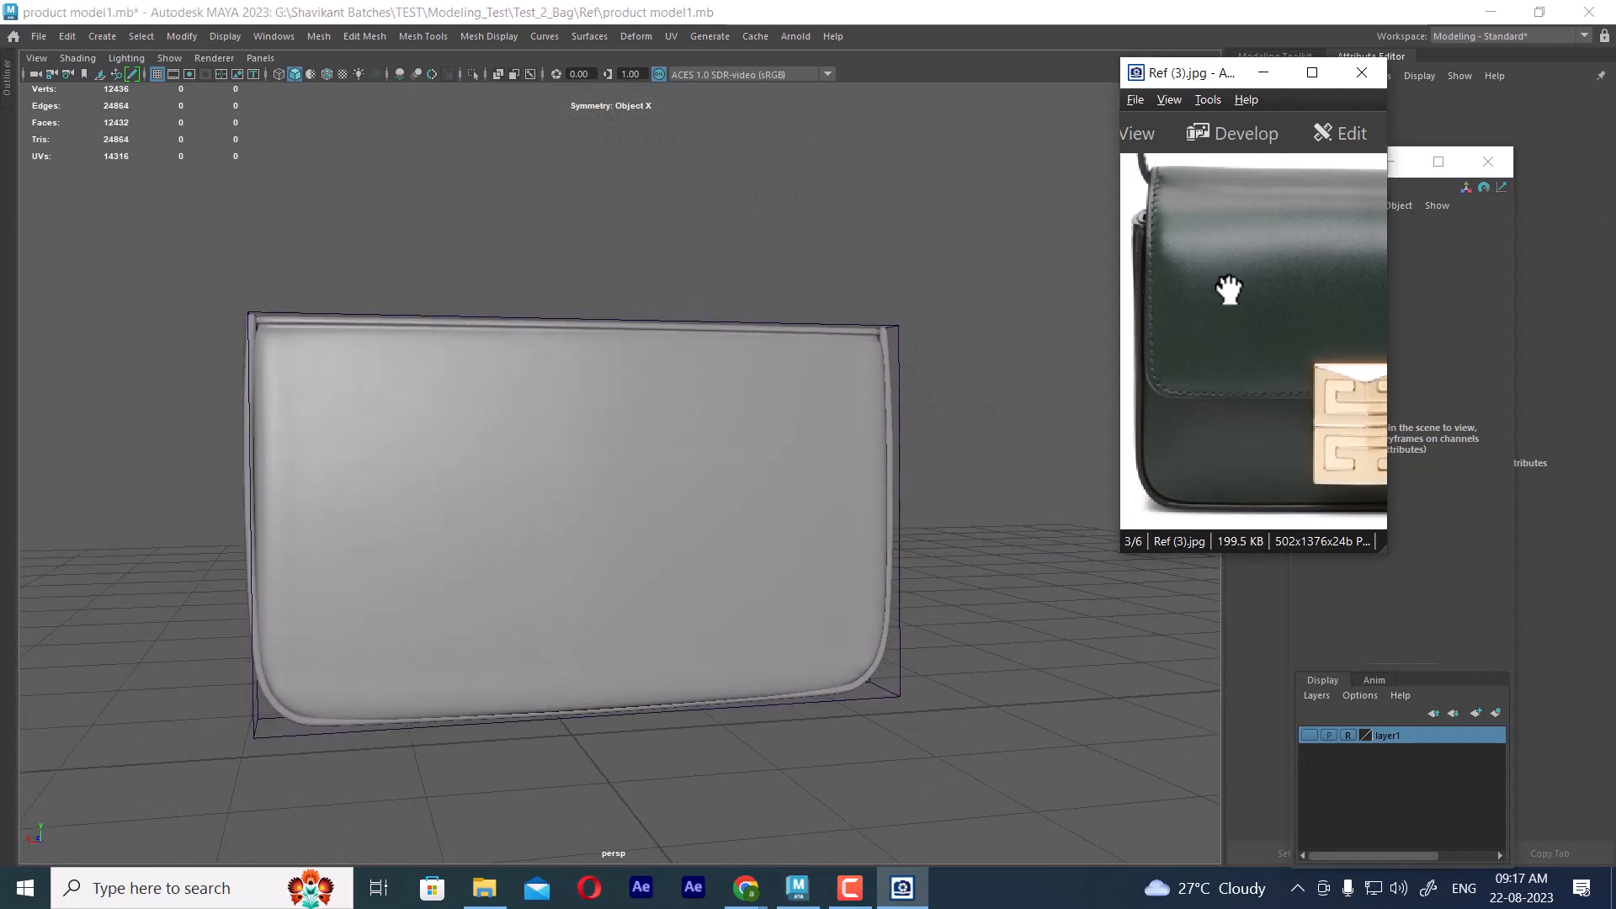
alt+drag(944, 446, 1027, 522)
drag(995, 376, 699, 819)
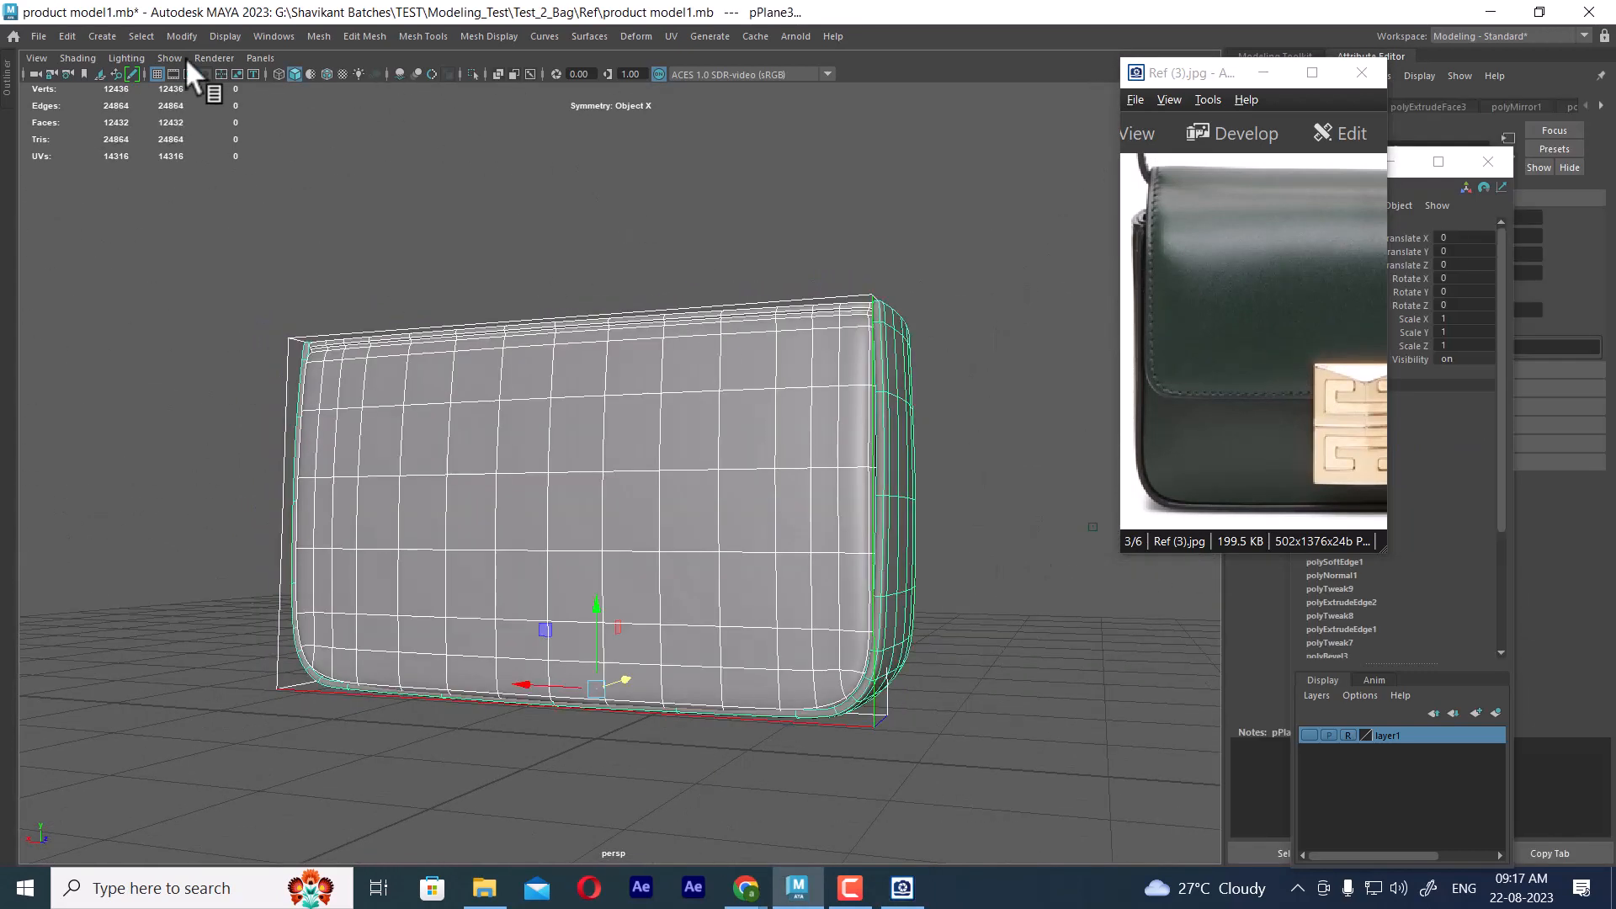
click(62, 36)
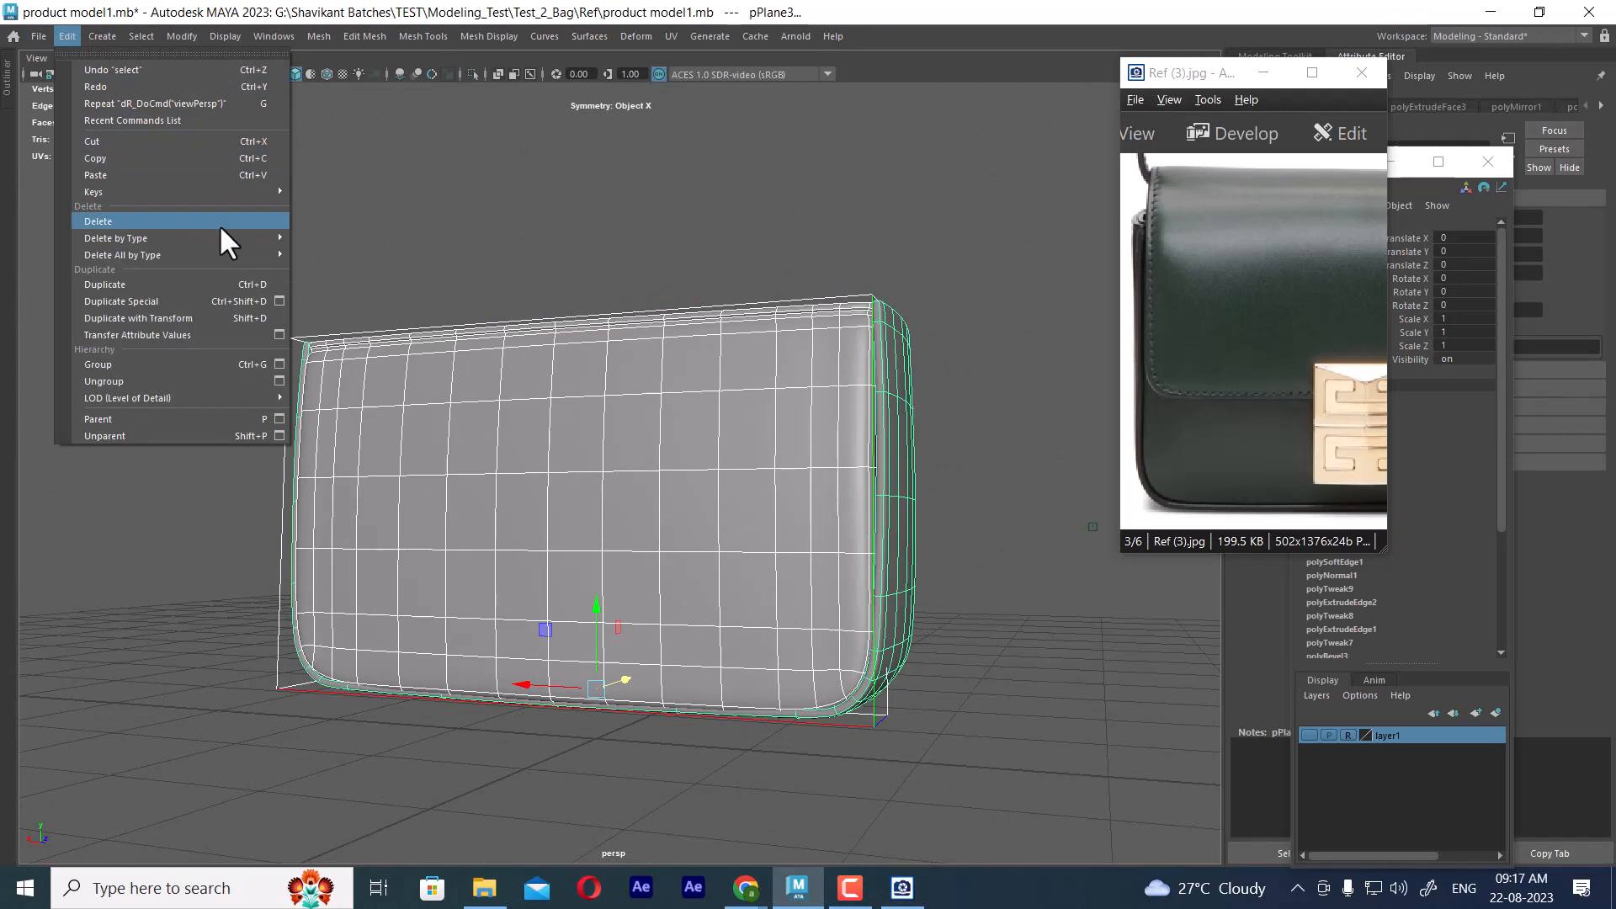
click(905, 426)
Move the reference image viewer clear of the front panel's channel values and compare the panel with smooth preview off and on
click(774, 415)
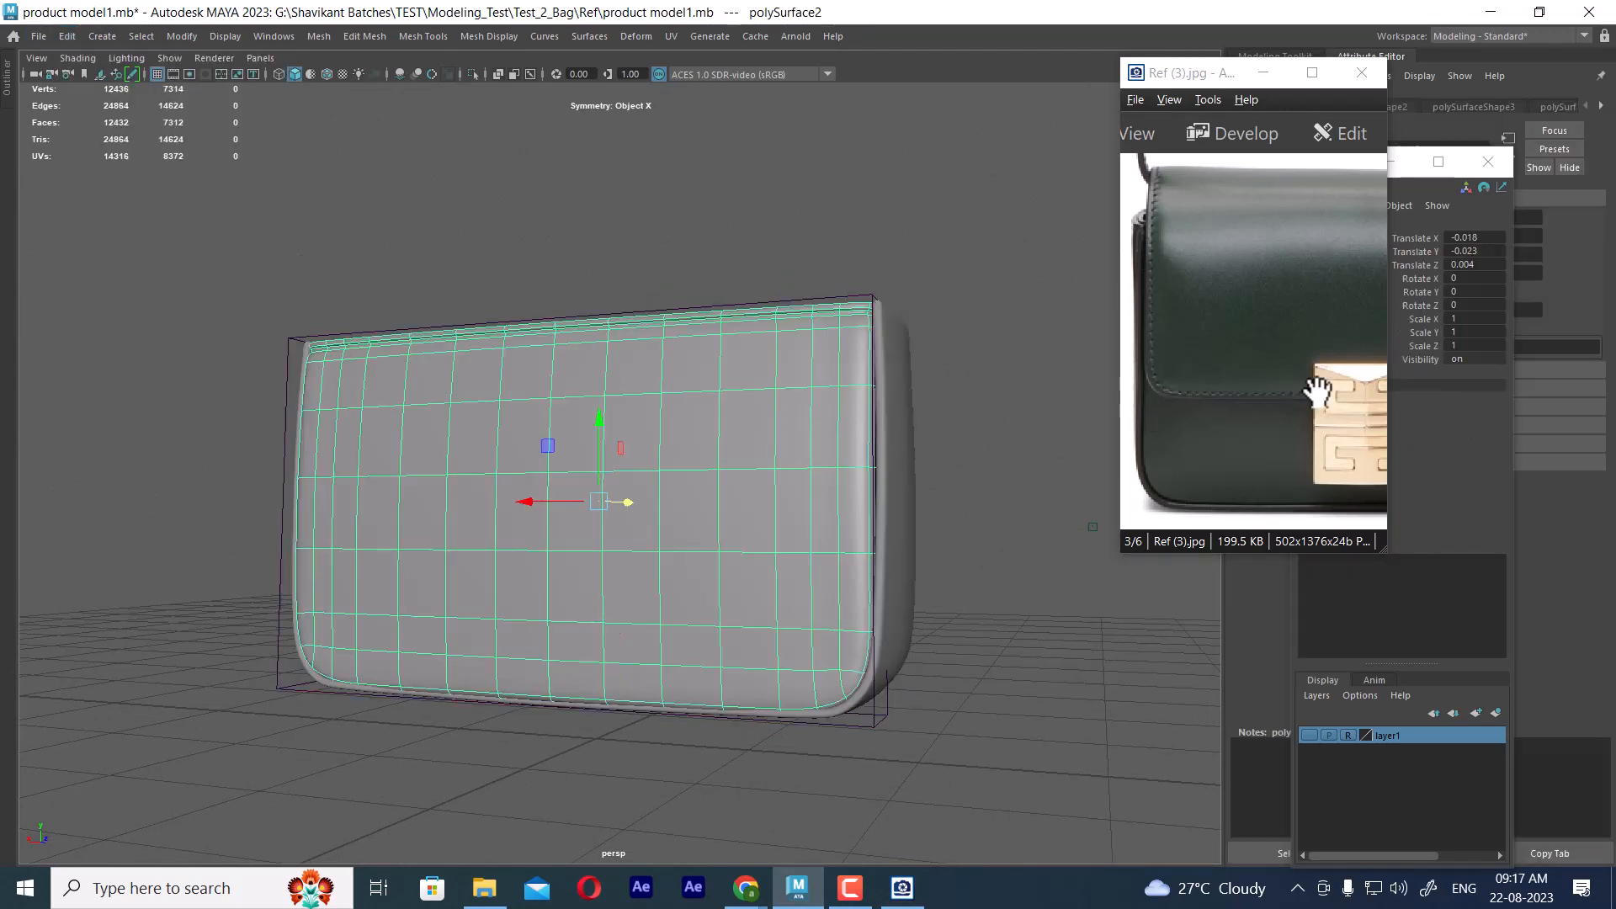
drag(1188, 77, 1087, 620)
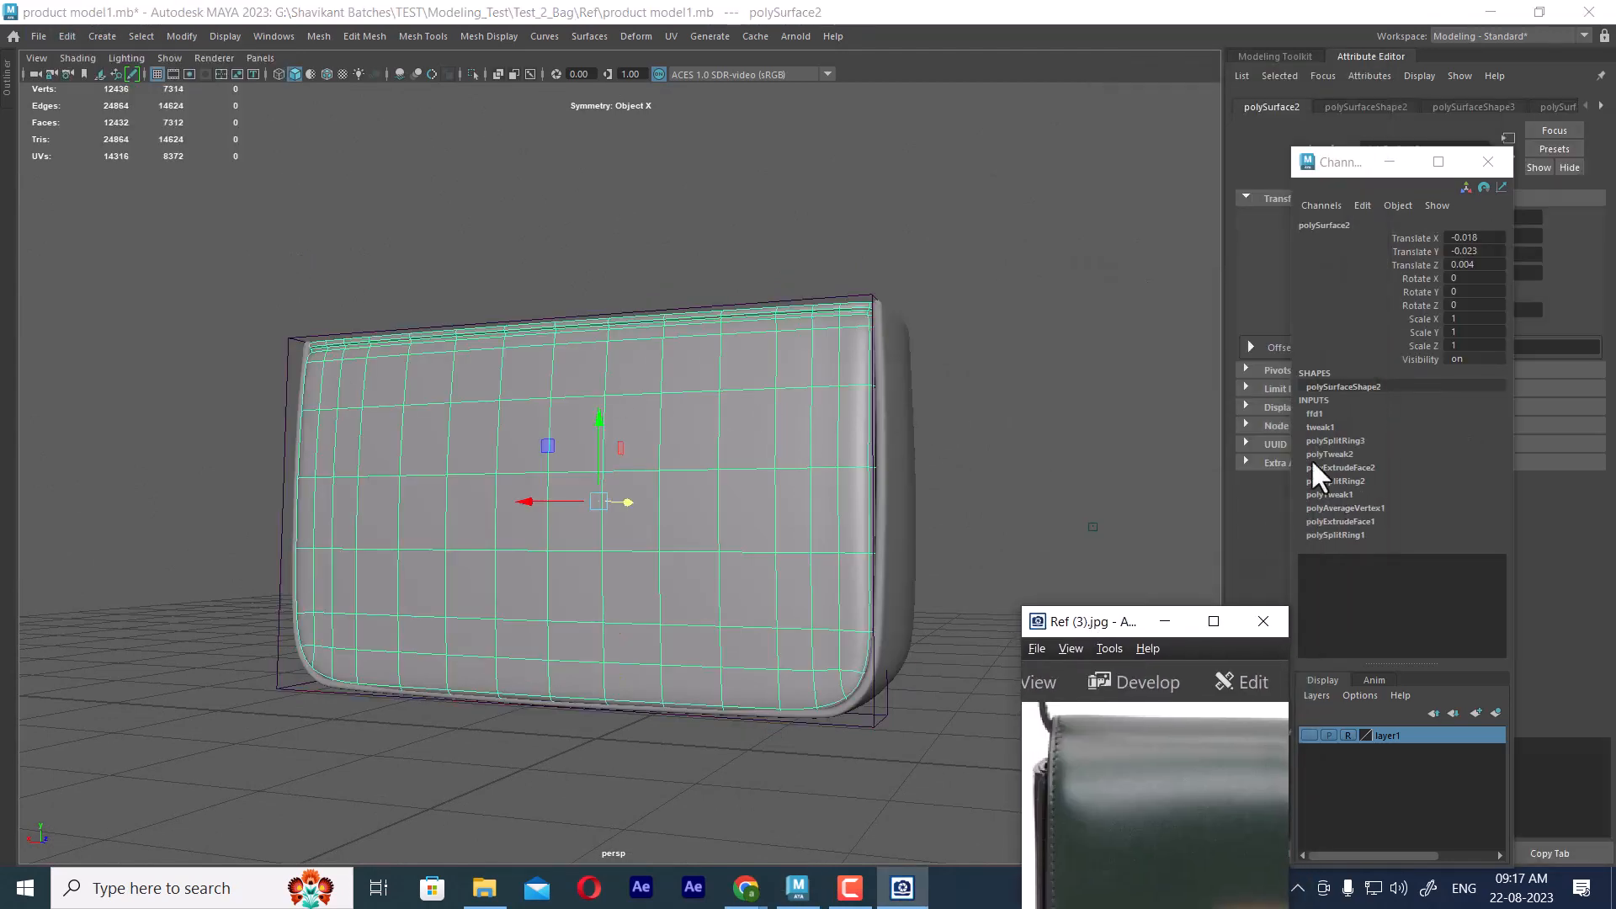
alt+right_drag(1059, 400, 1063, 411)
key(1)
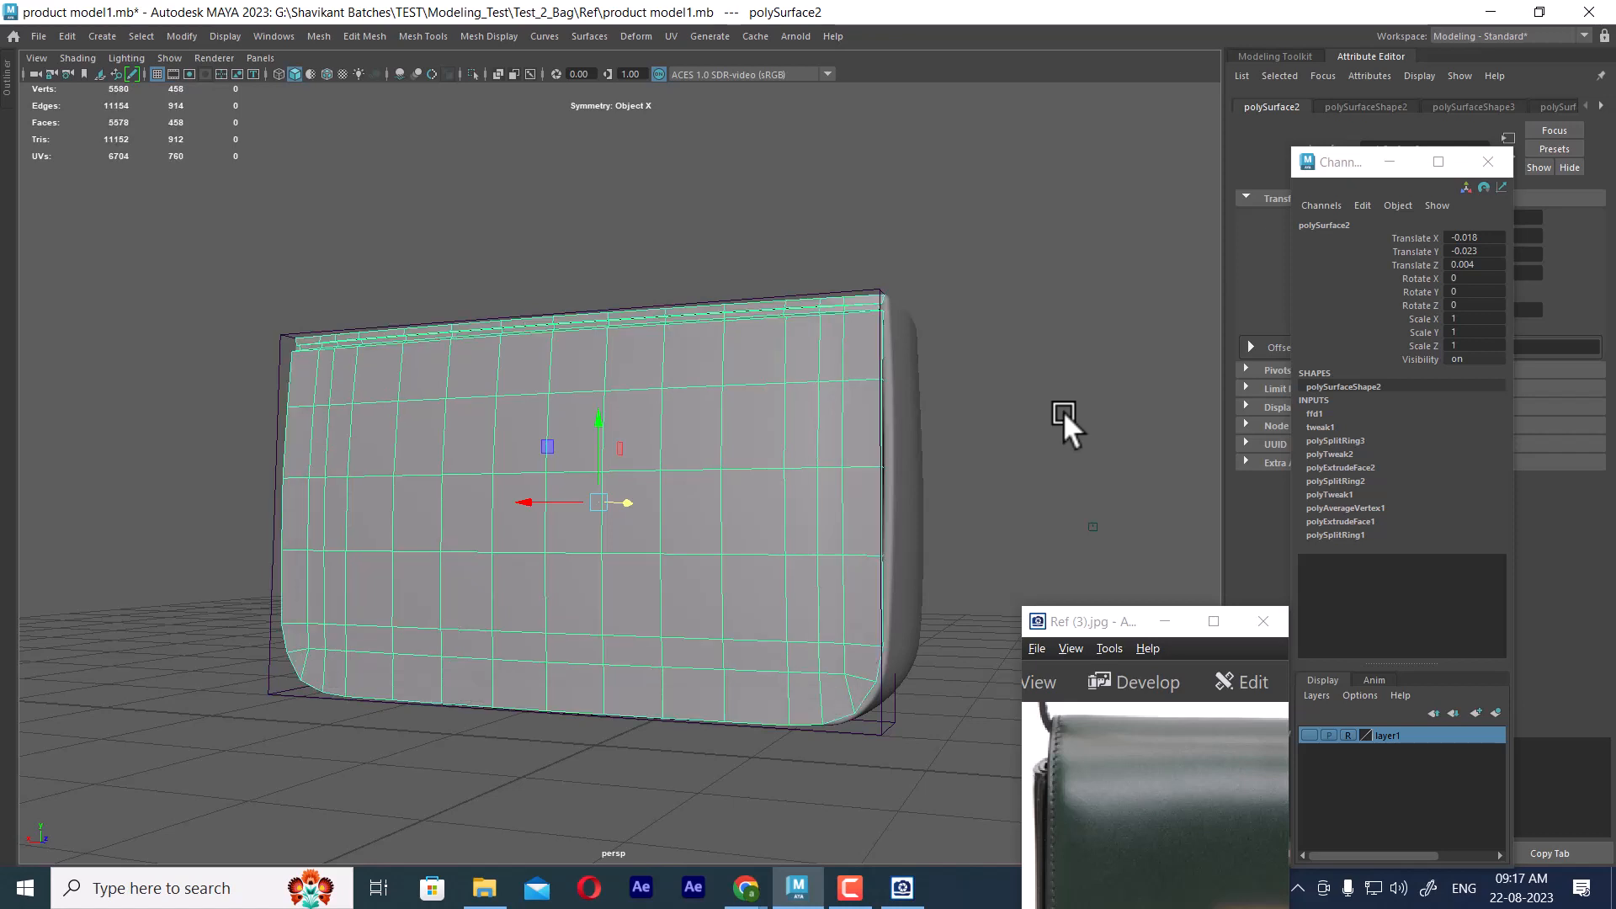
key(3)
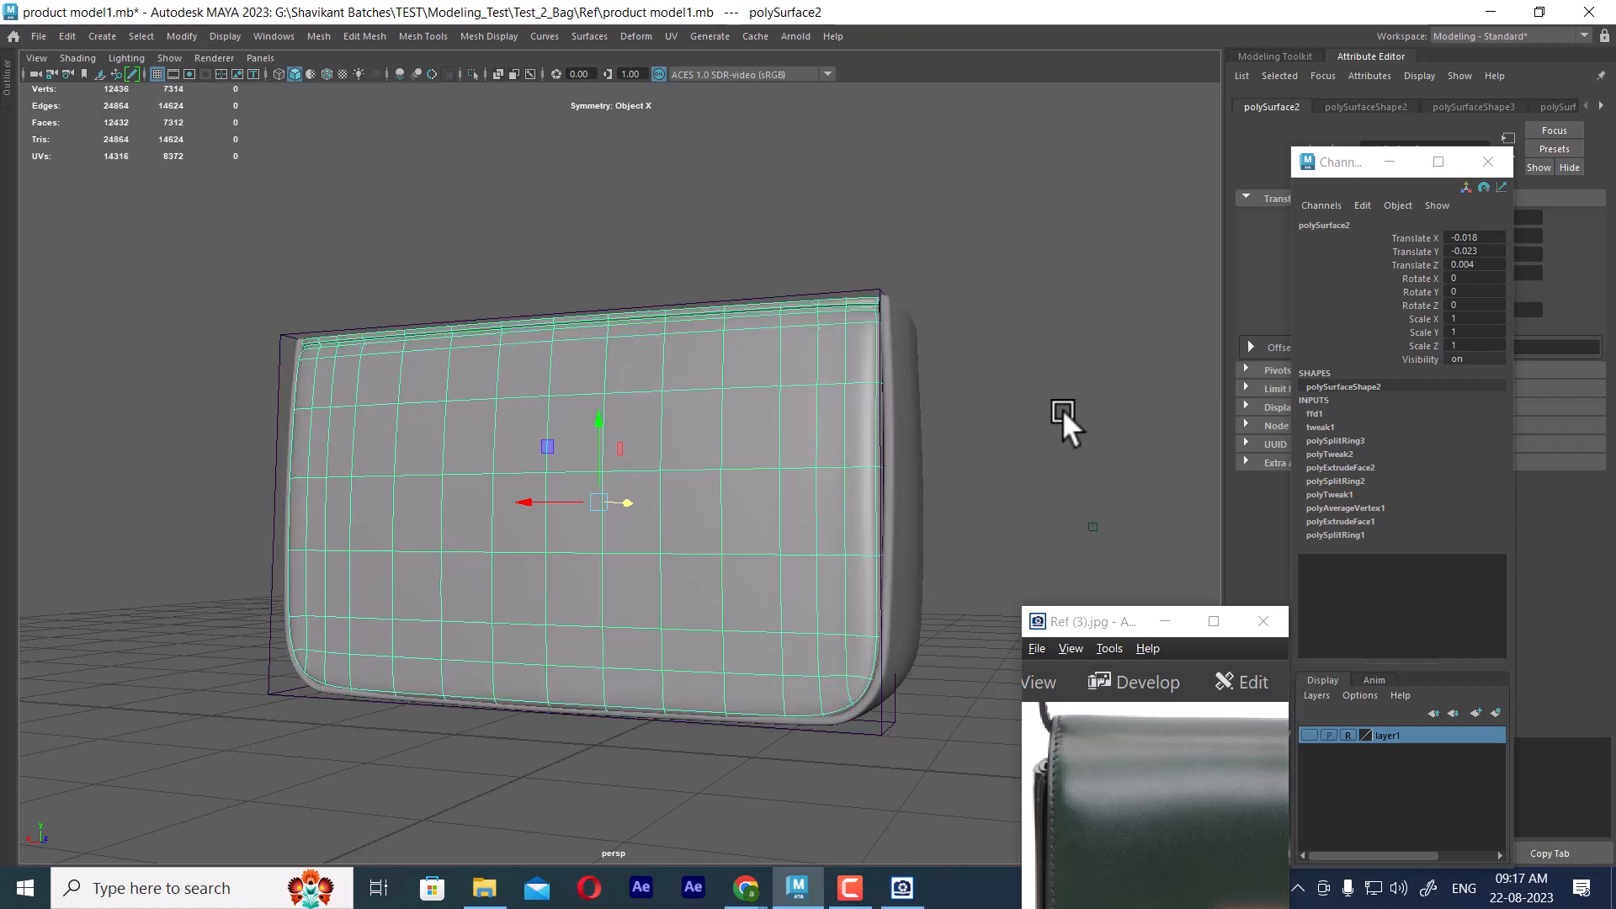
Select the front panel, frame and lattice together and delete their construction history
click(1062, 409)
click(794, 328)
drag(236, 259, 1013, 540)
click(67, 36)
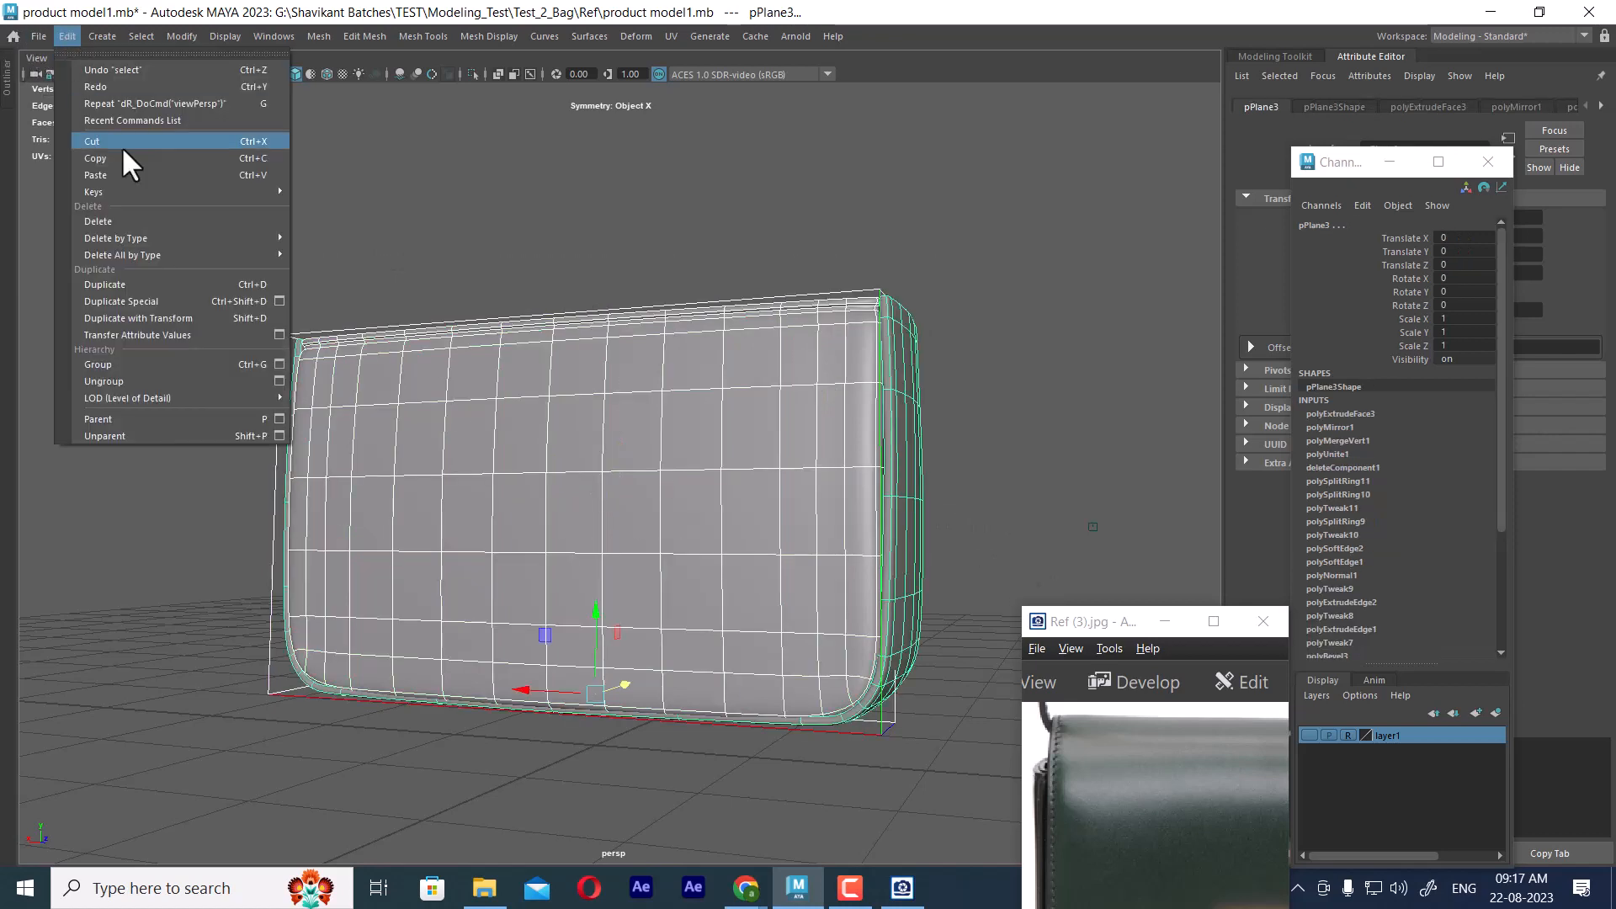
mouse_move(240, 238)
click(360, 238)
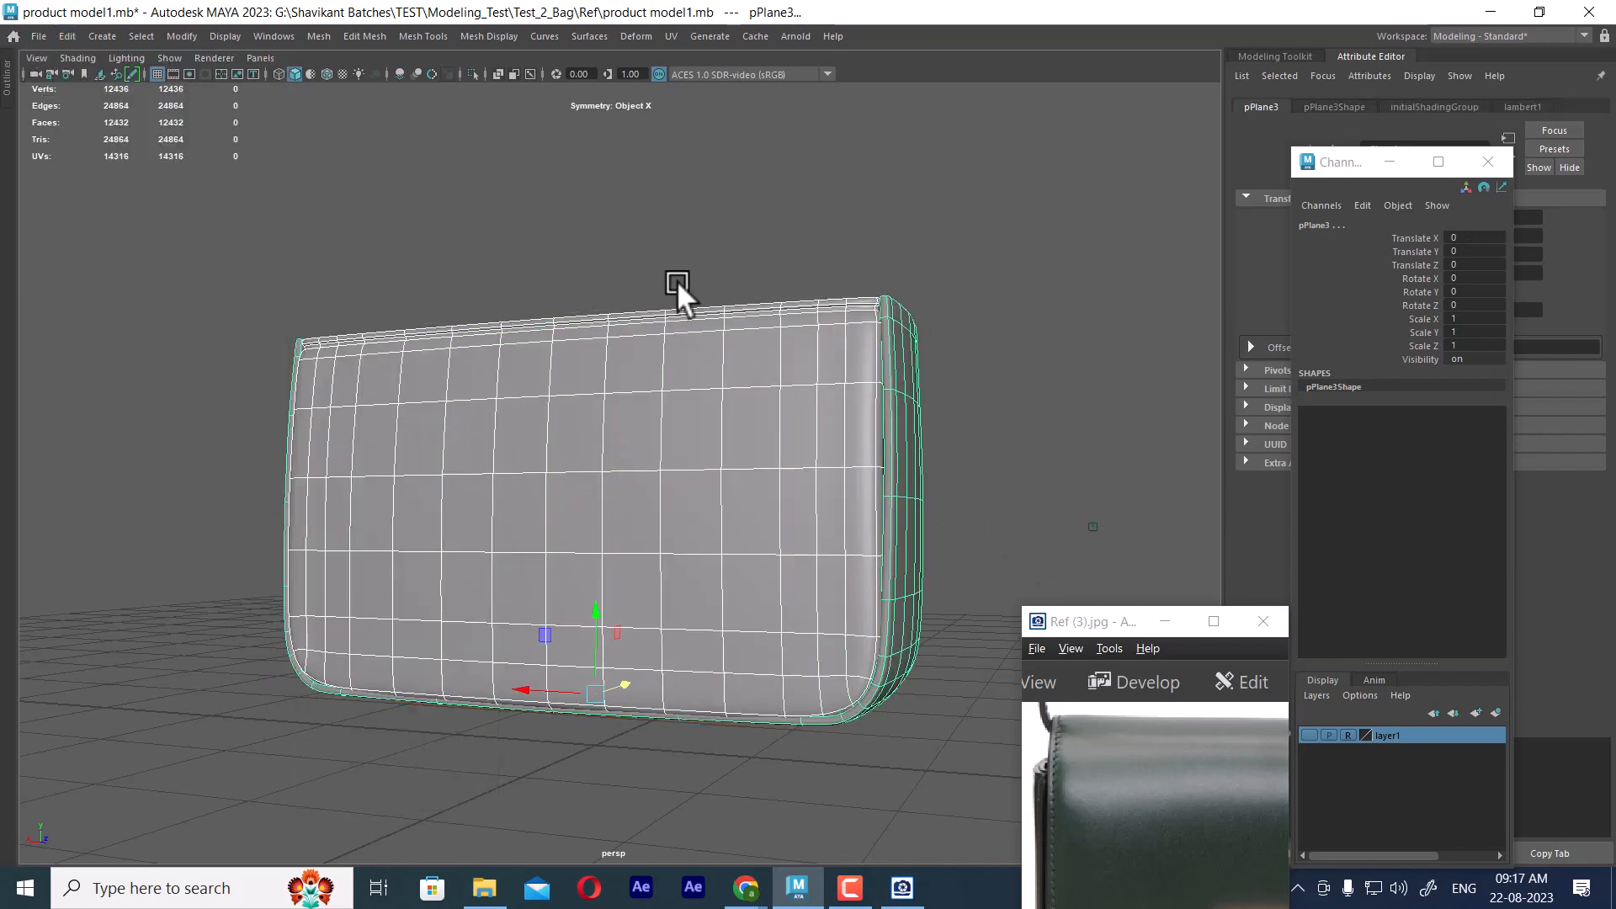
Apply Smooth to the side-and-base frame with 1 division
click(909, 431)
click(907, 431)
alt+drag(1005, 422, 949, 311)
shift+right_click(952, 282)
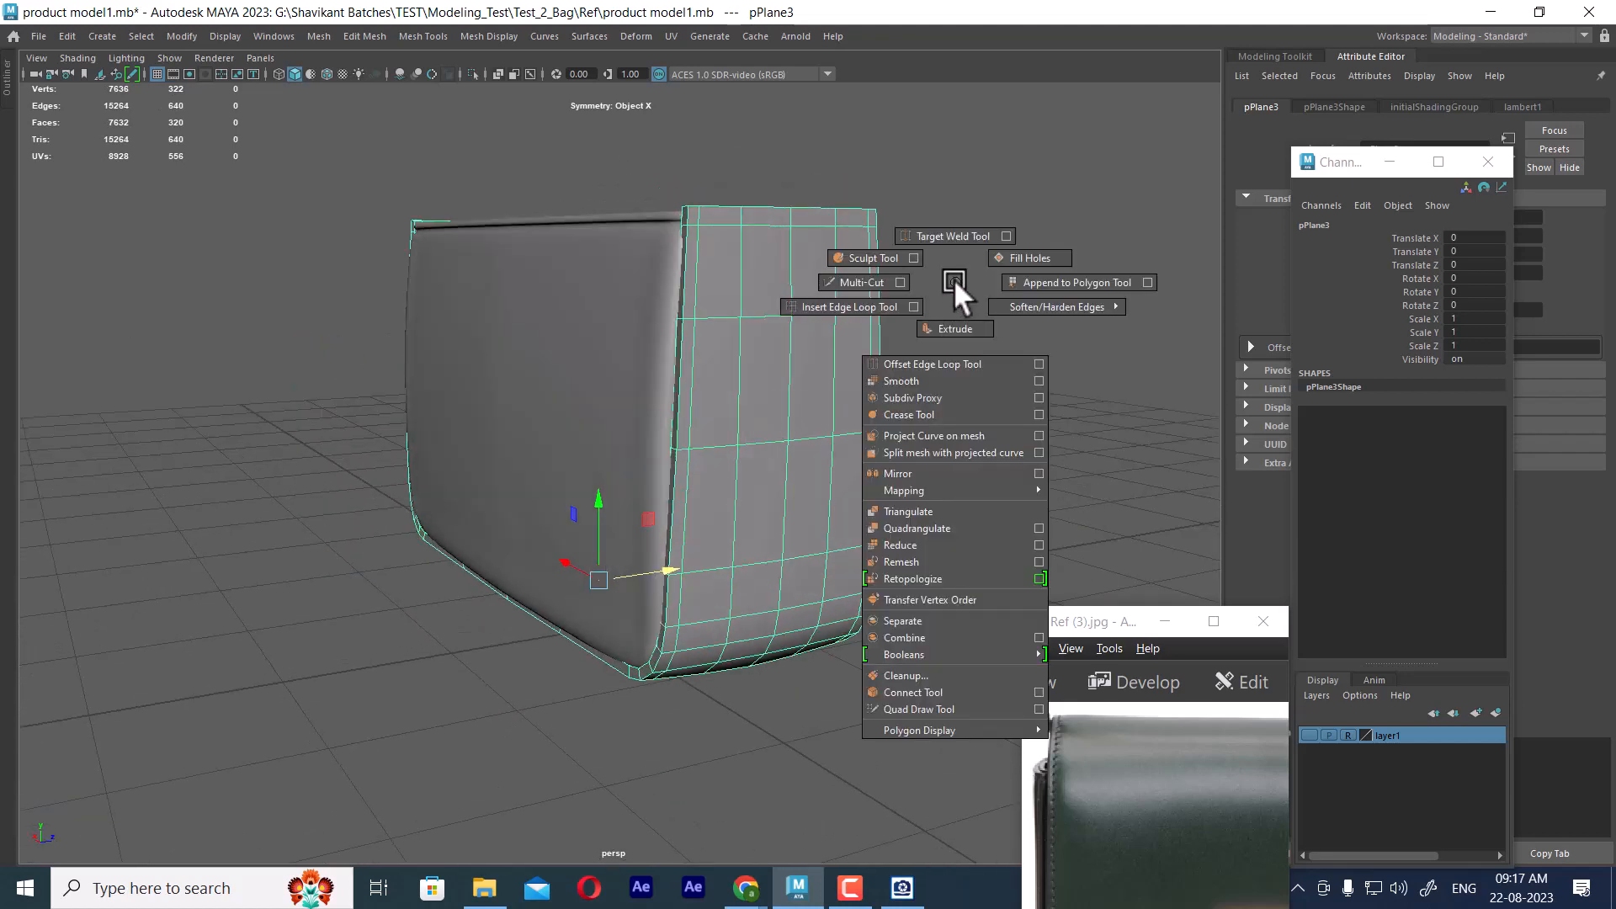
click(934, 380)
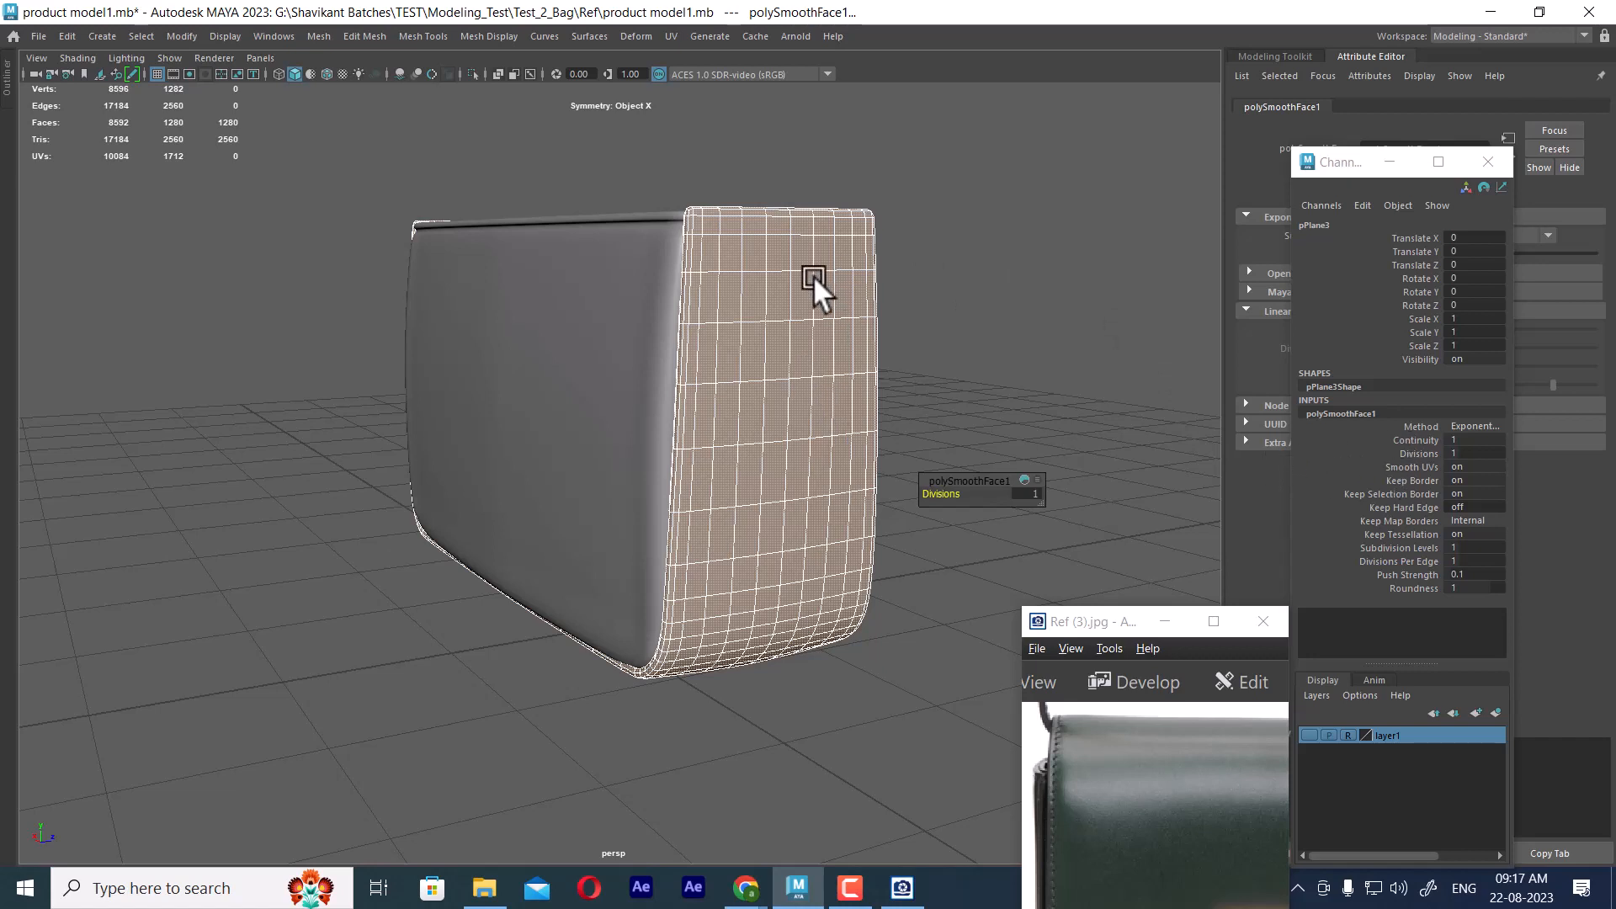
click(67, 36)
mouse_move(209, 239)
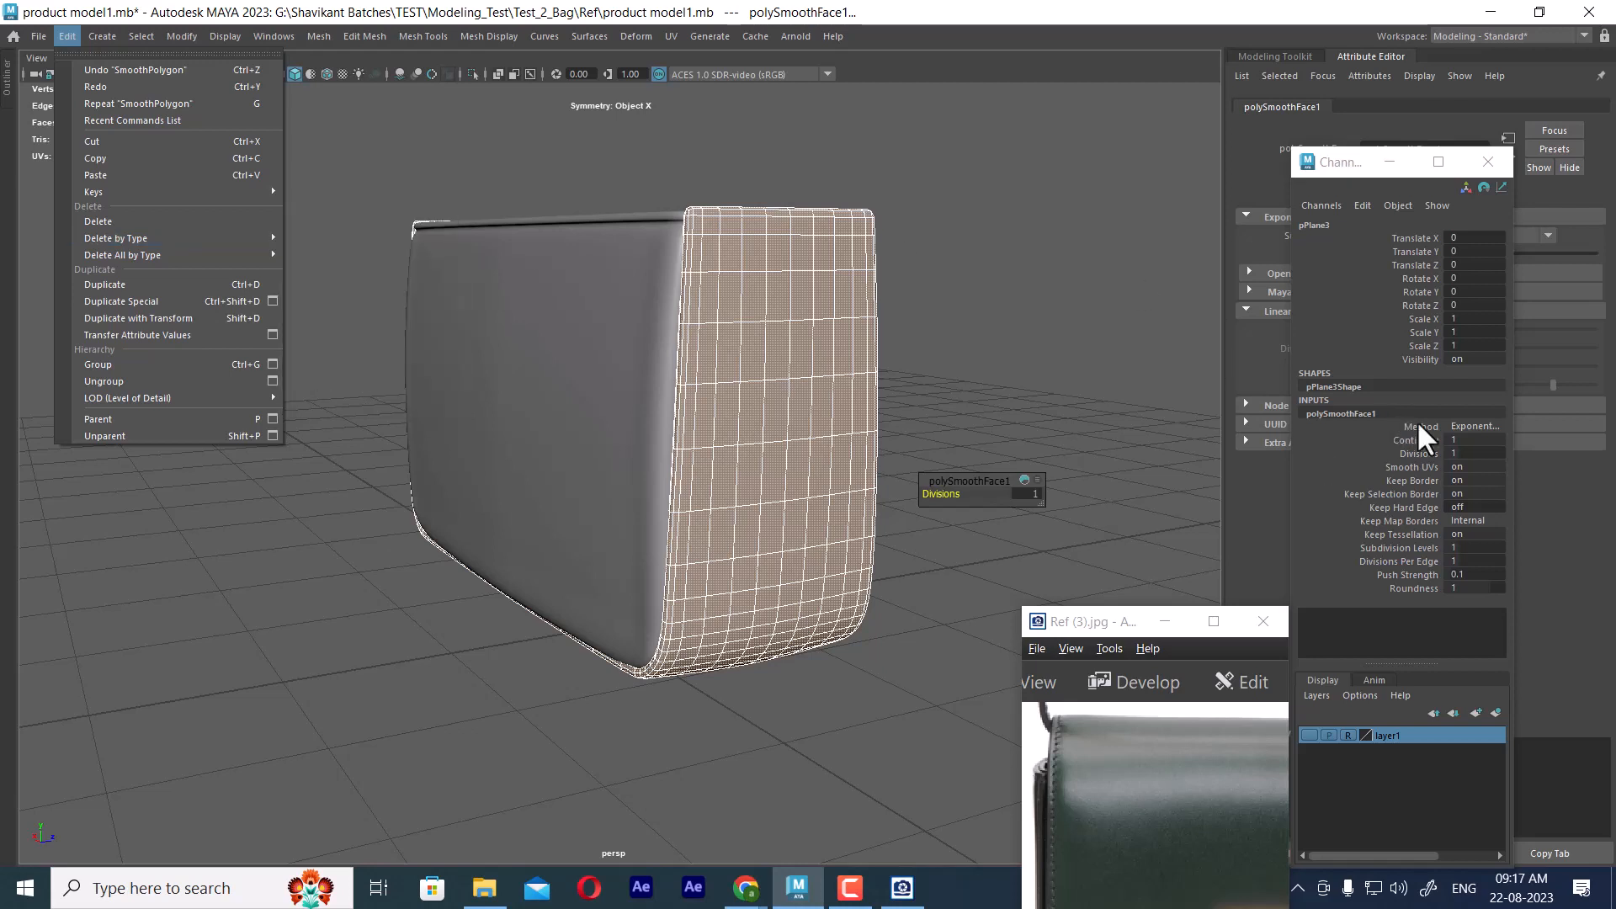
Set the frame's smoothing divisions to 0 and delete the frame's construction history
click(1476, 456)
text(0)
key(Return)
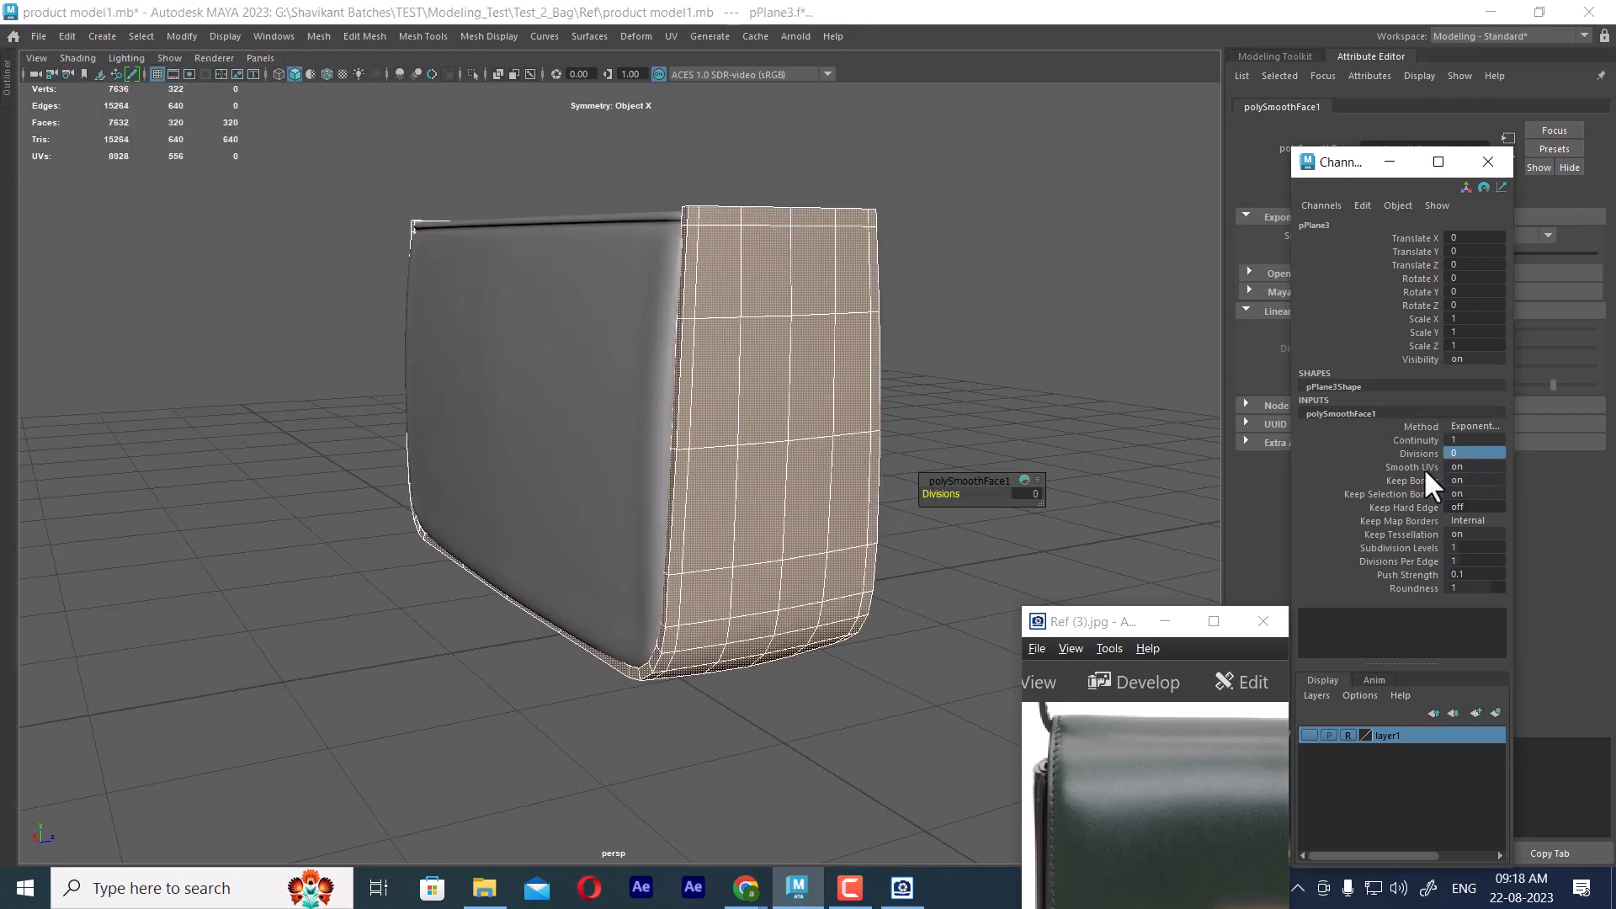
click(871, 260)
click(793, 361)
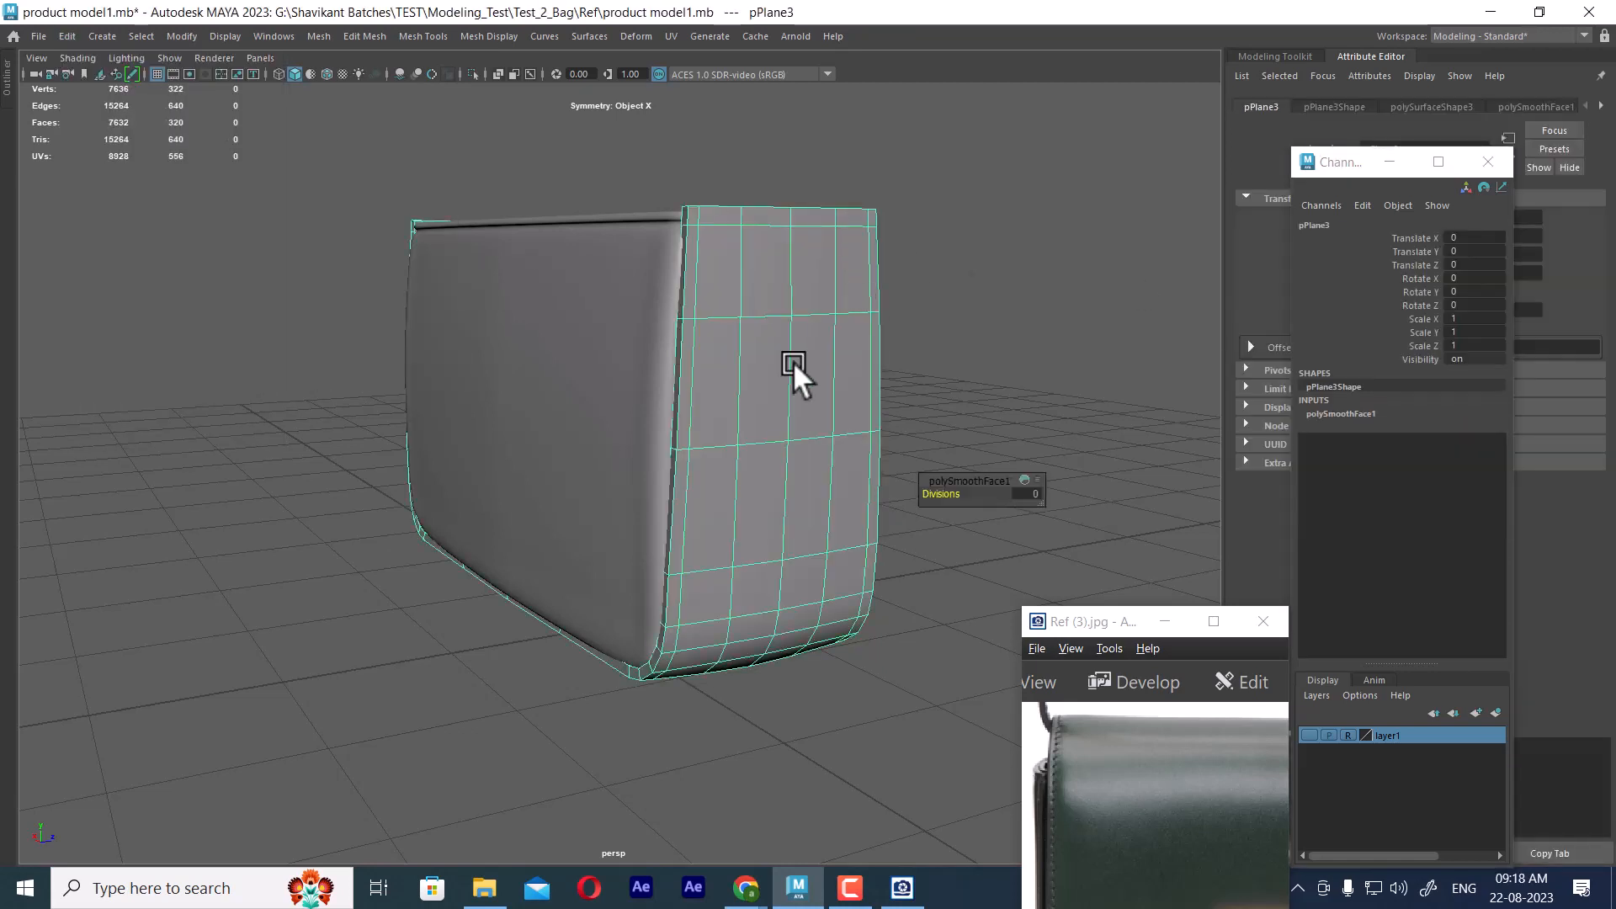
click(64, 35)
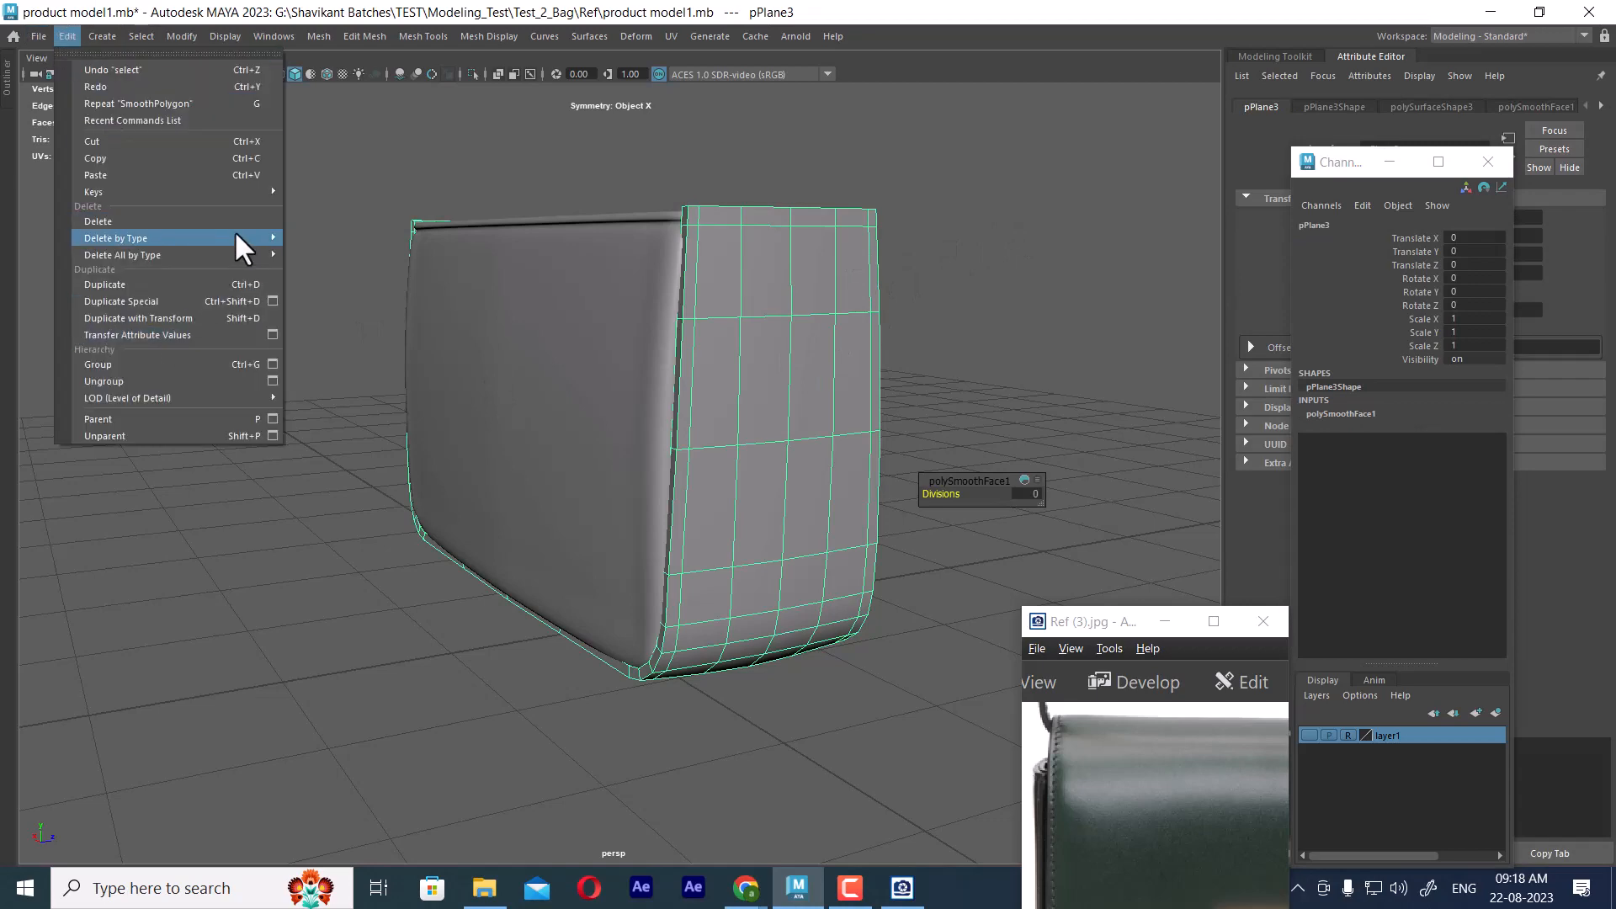
mouse_move(234, 236)
click(345, 239)
Examine the front panel's curvature and its fit inside the frame from the front and above
alt+drag(924, 311, 1009, 345)
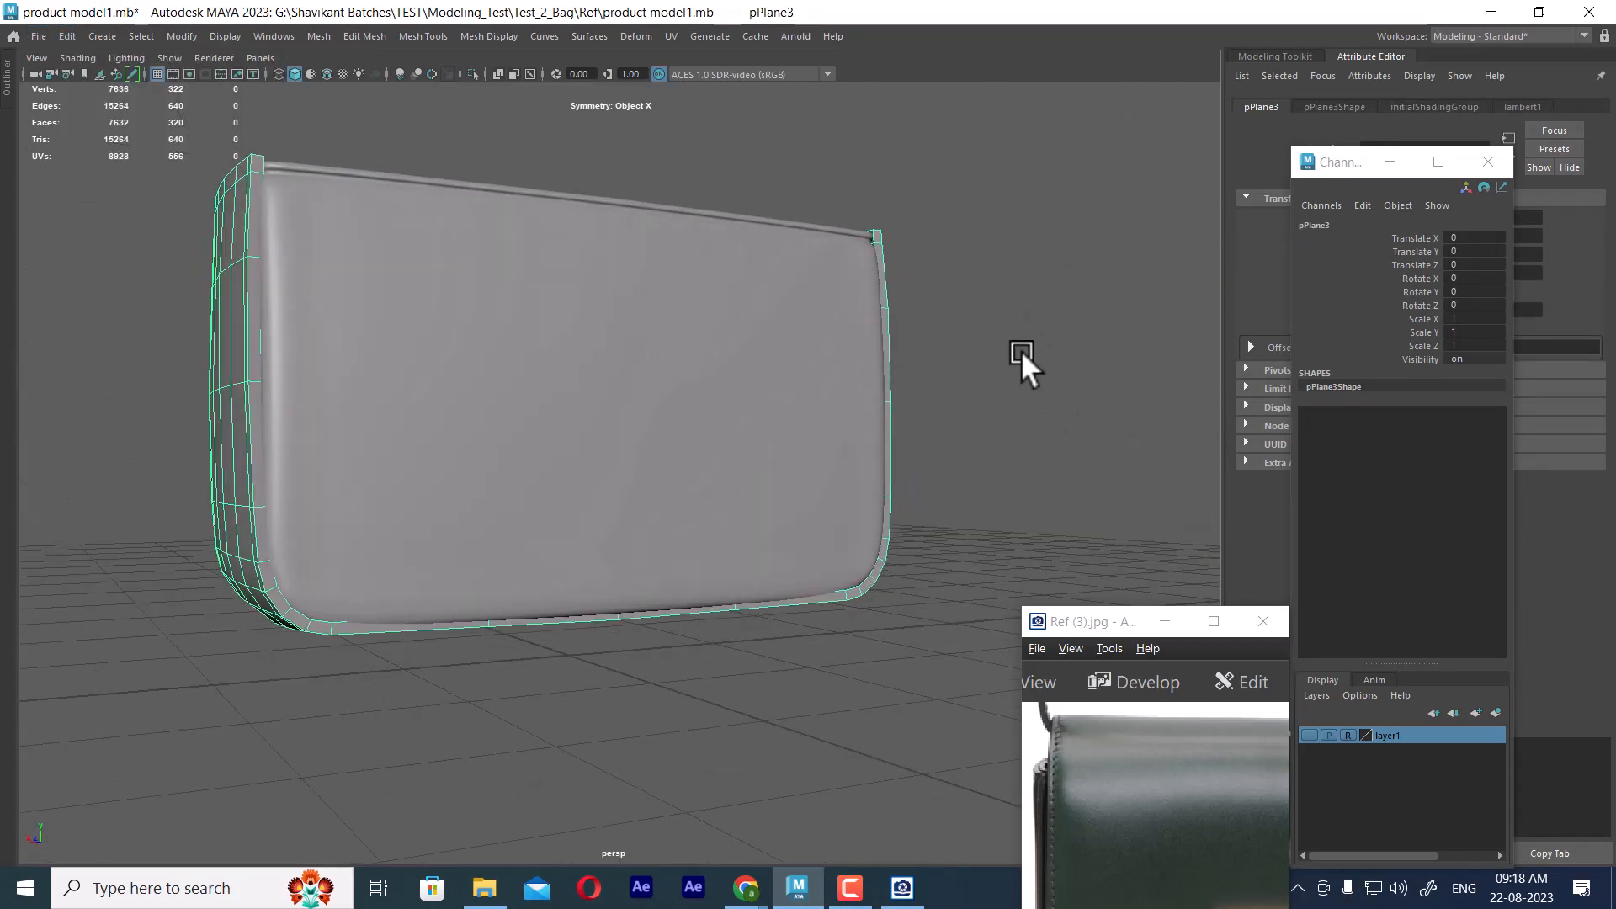
click(1021, 349)
click(829, 400)
alt+drag(829, 401, 711, 488)
alt+right_drag(712, 488, 708, 493)
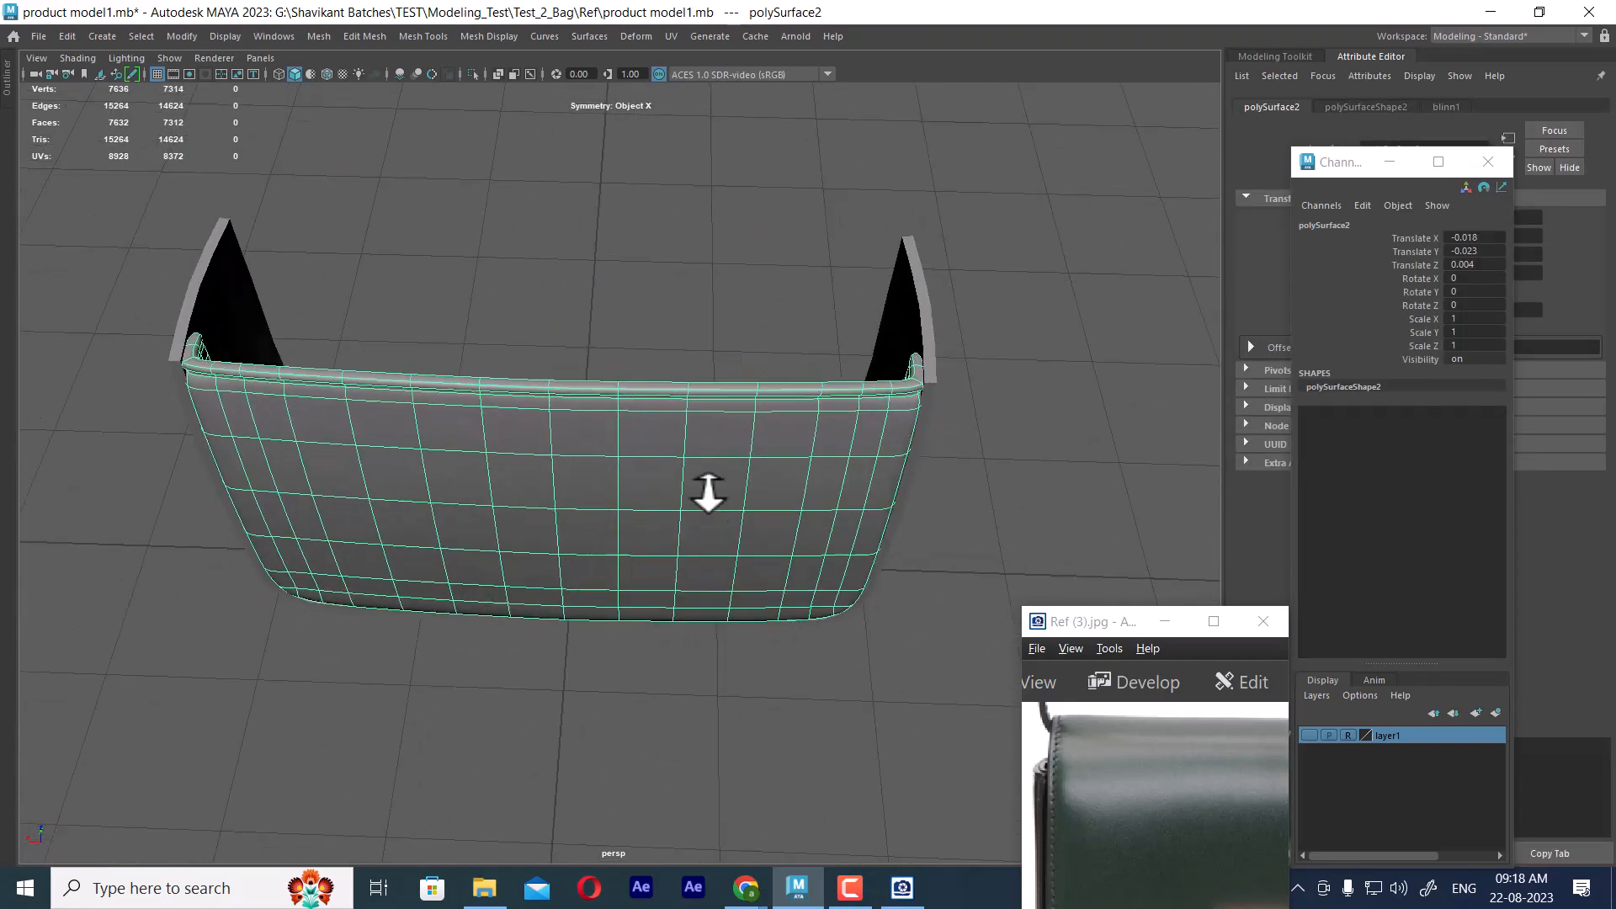
alt+drag(707, 493, 811, 653)
click(812, 653)
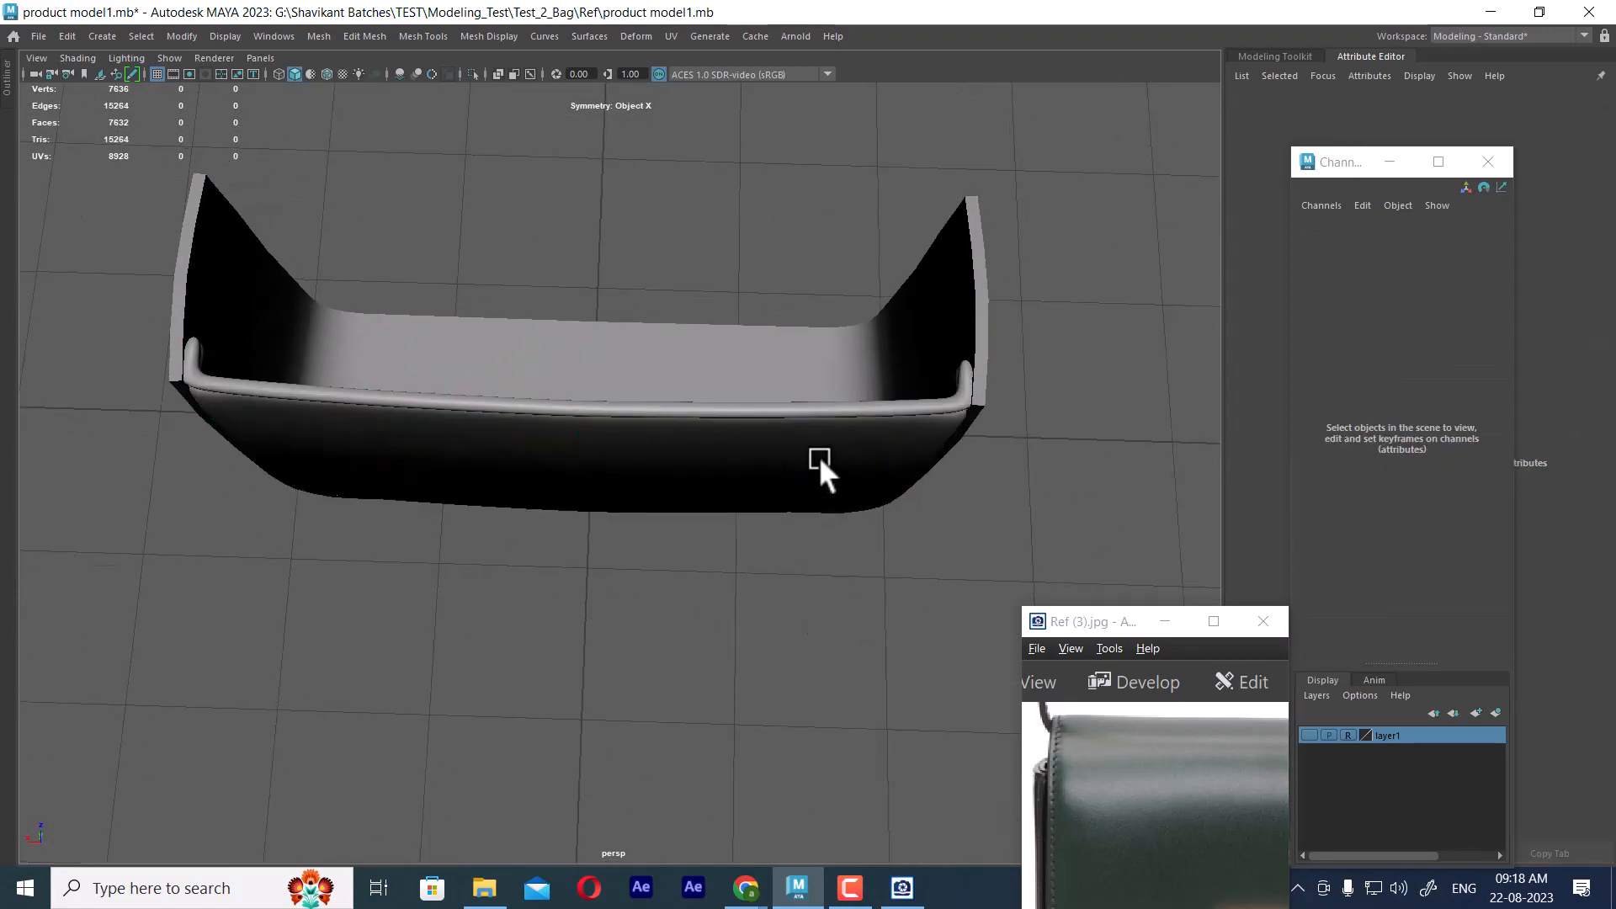
Create a new lattice with 3, 3, 3 divisions around the front panel
click(818, 467)
alt+drag(819, 467, 769, 279)
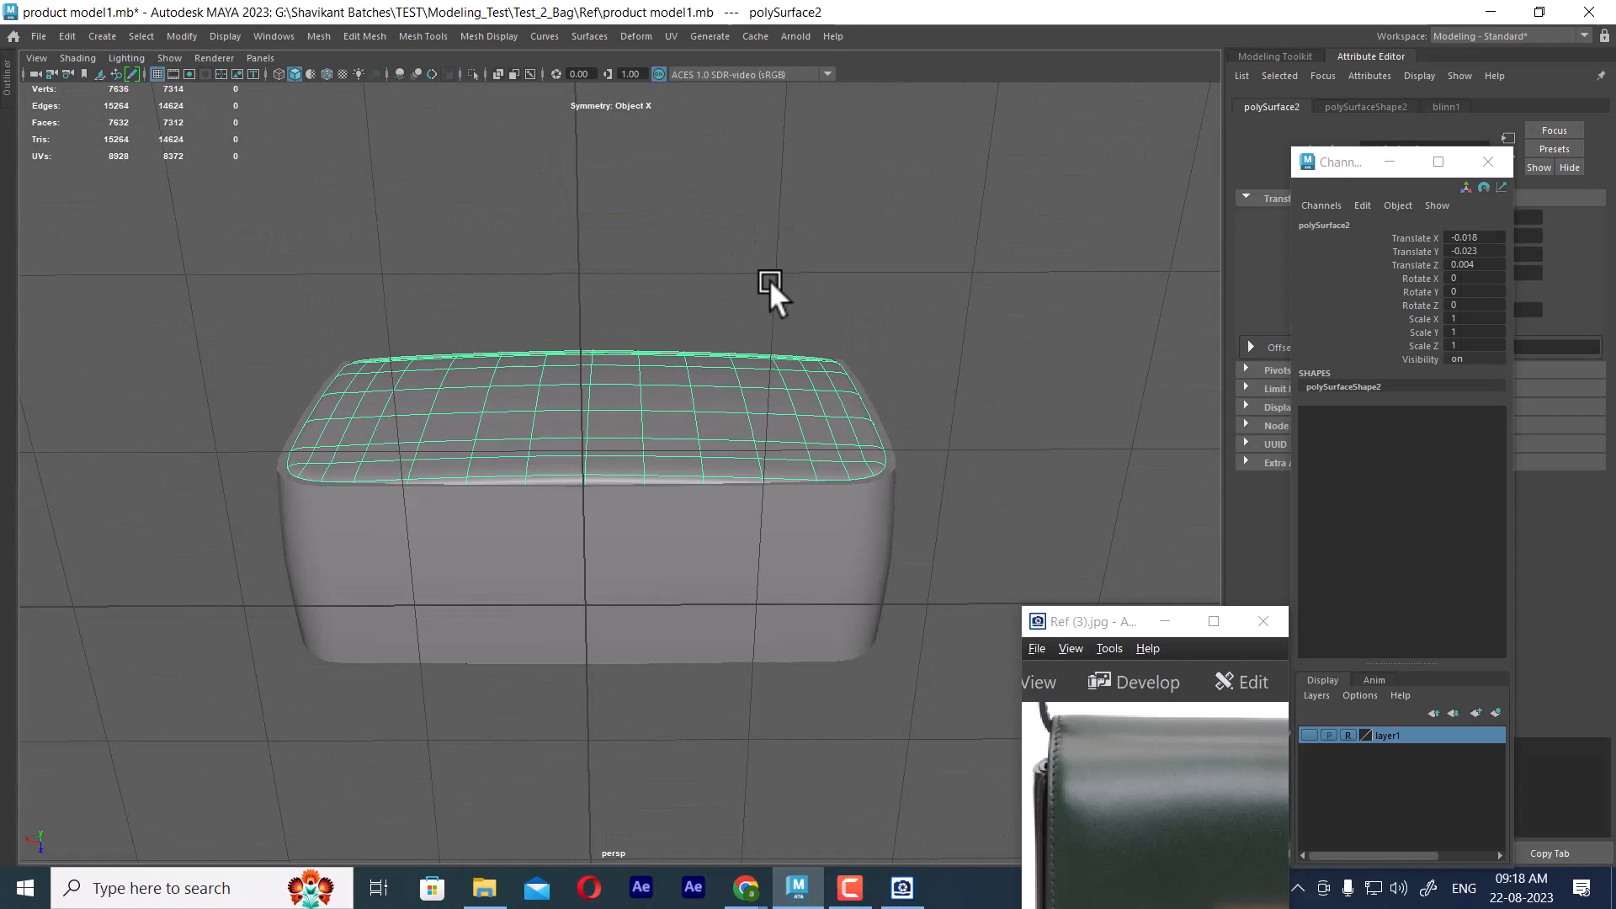
click(637, 33)
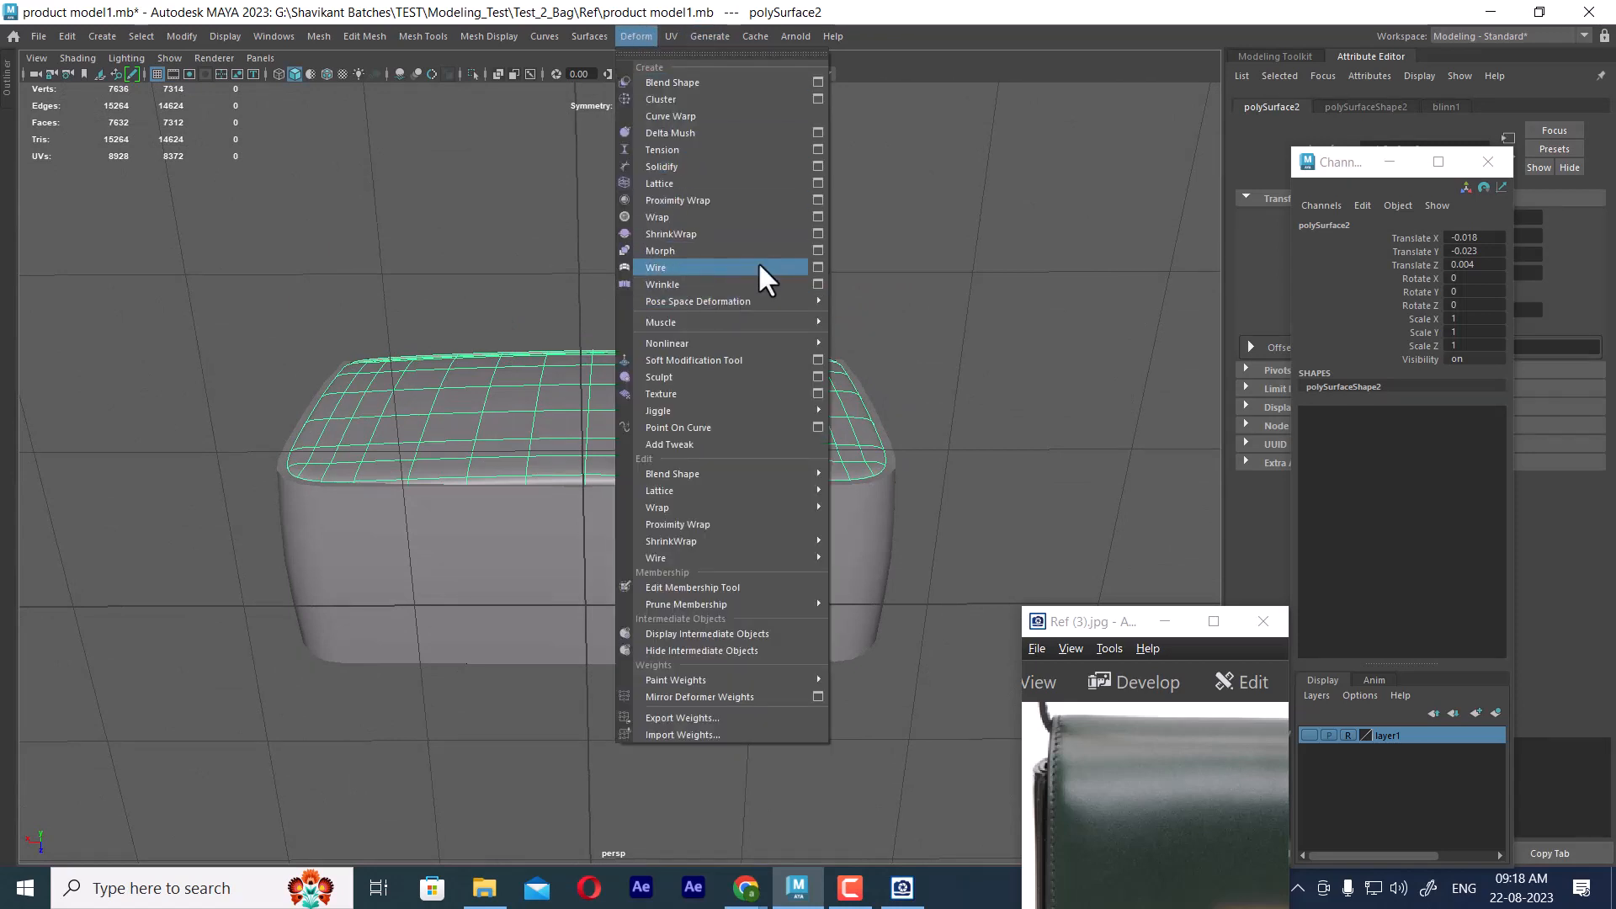
click(816, 183)
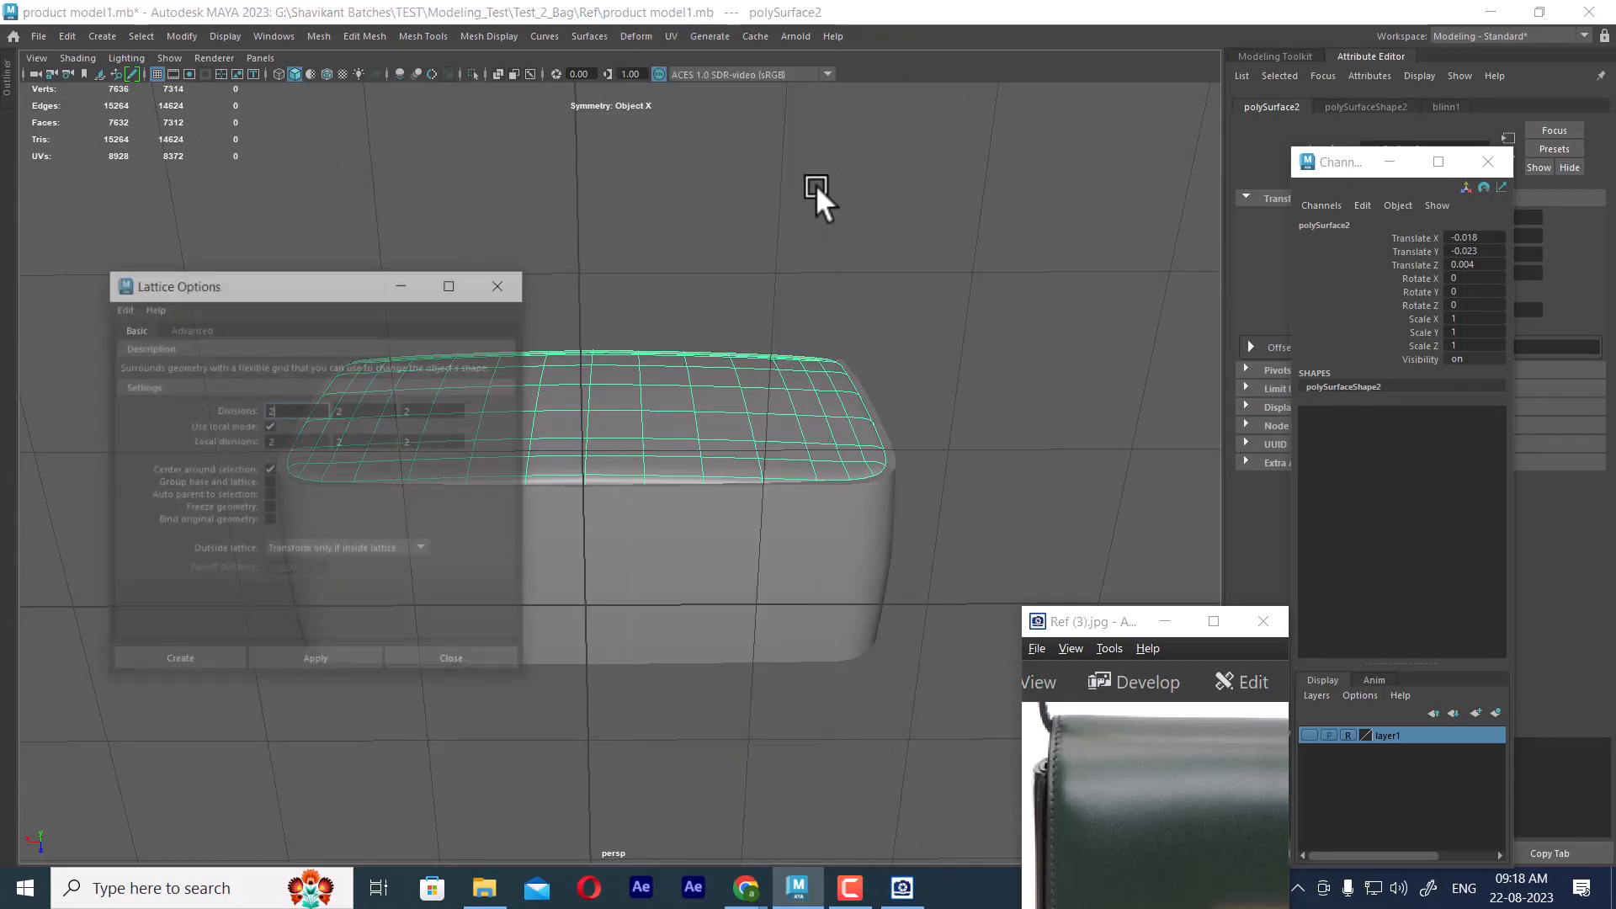
double_click(294, 410)
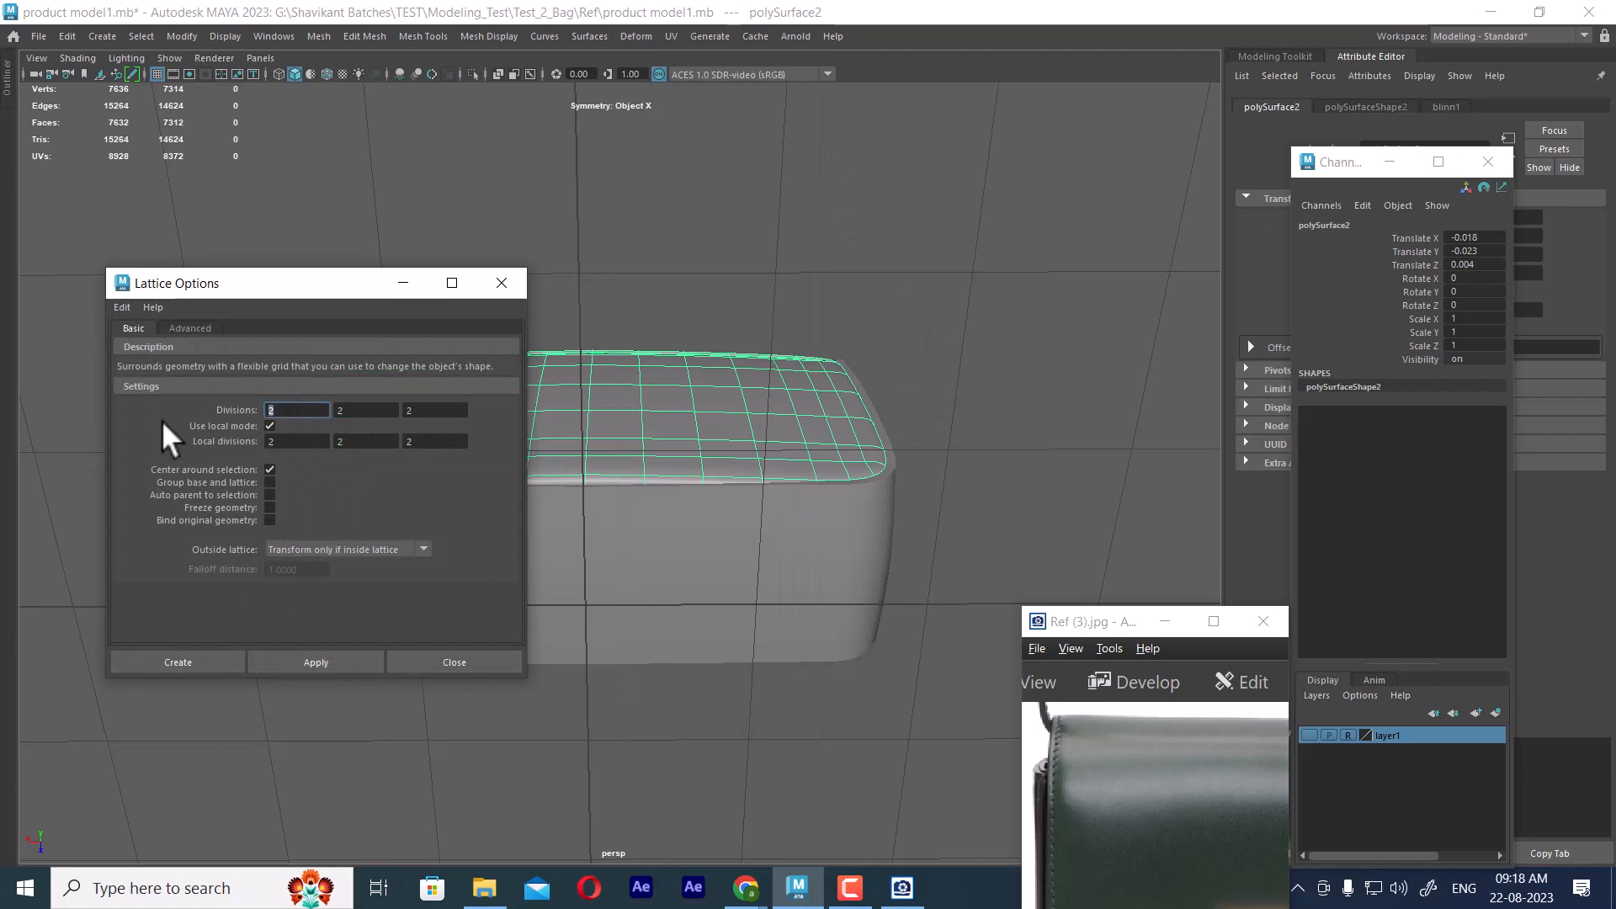
text(3)
key(Tab)
text(3)
key(Tab)
text(3)
click(161, 666)
Shift the middle column of lattice points along the bag's depth to adjust the front panel's curvature, and return to object mode
right_drag(780, 231, 775, 192)
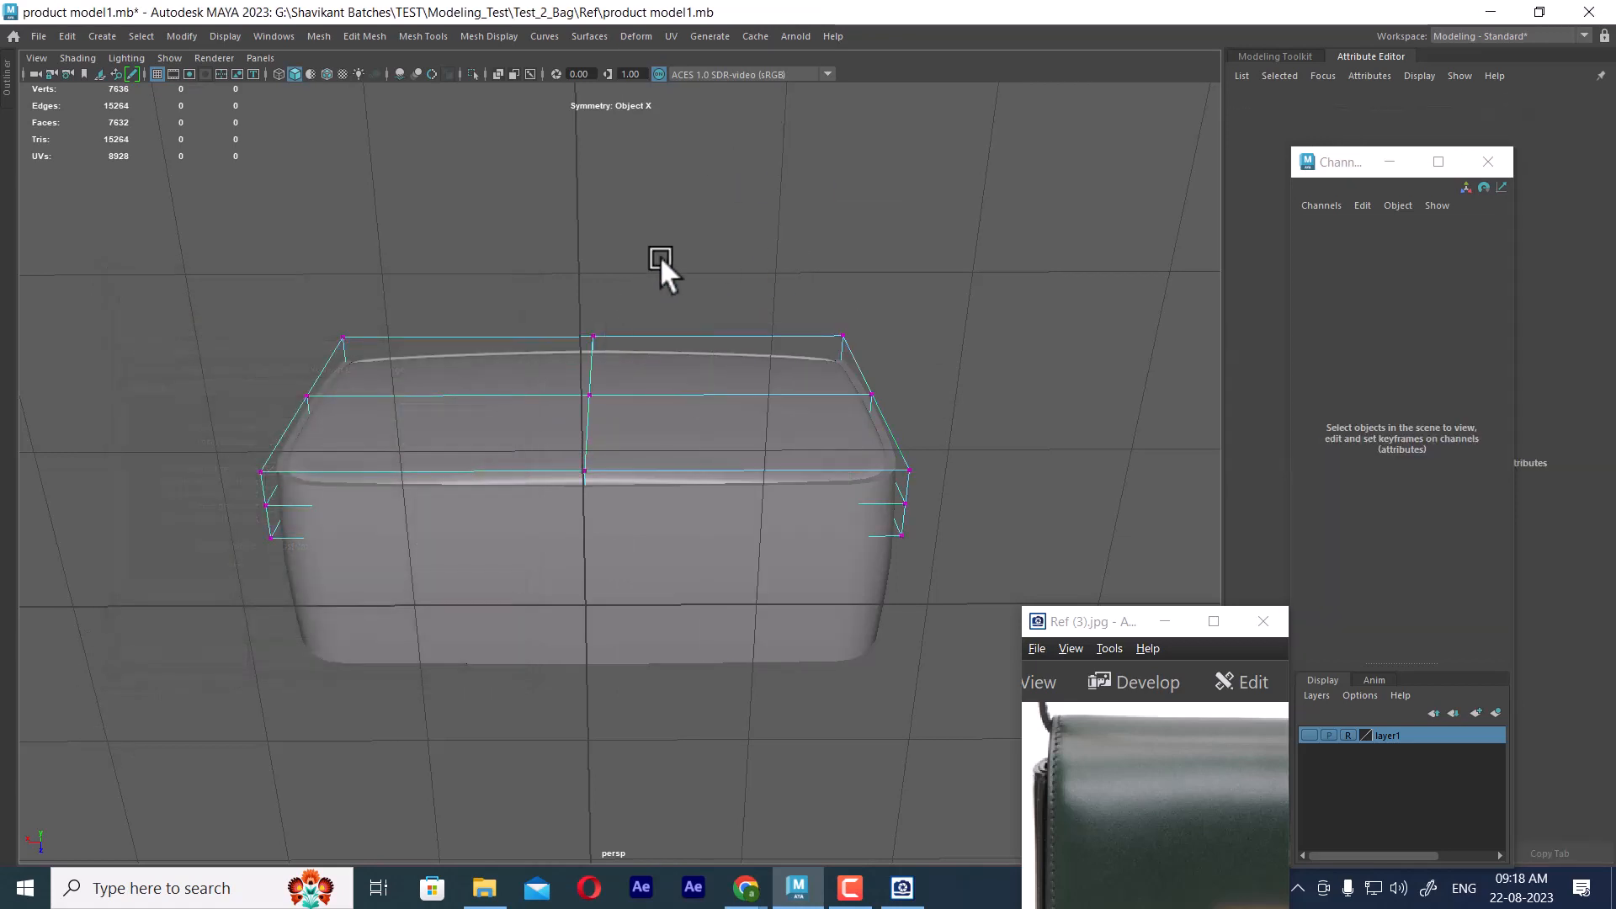
drag(659, 256, 528, 702)
alt+drag(684, 449, 683, 389)
shift+middle_drag(664, 476, 665, 482)
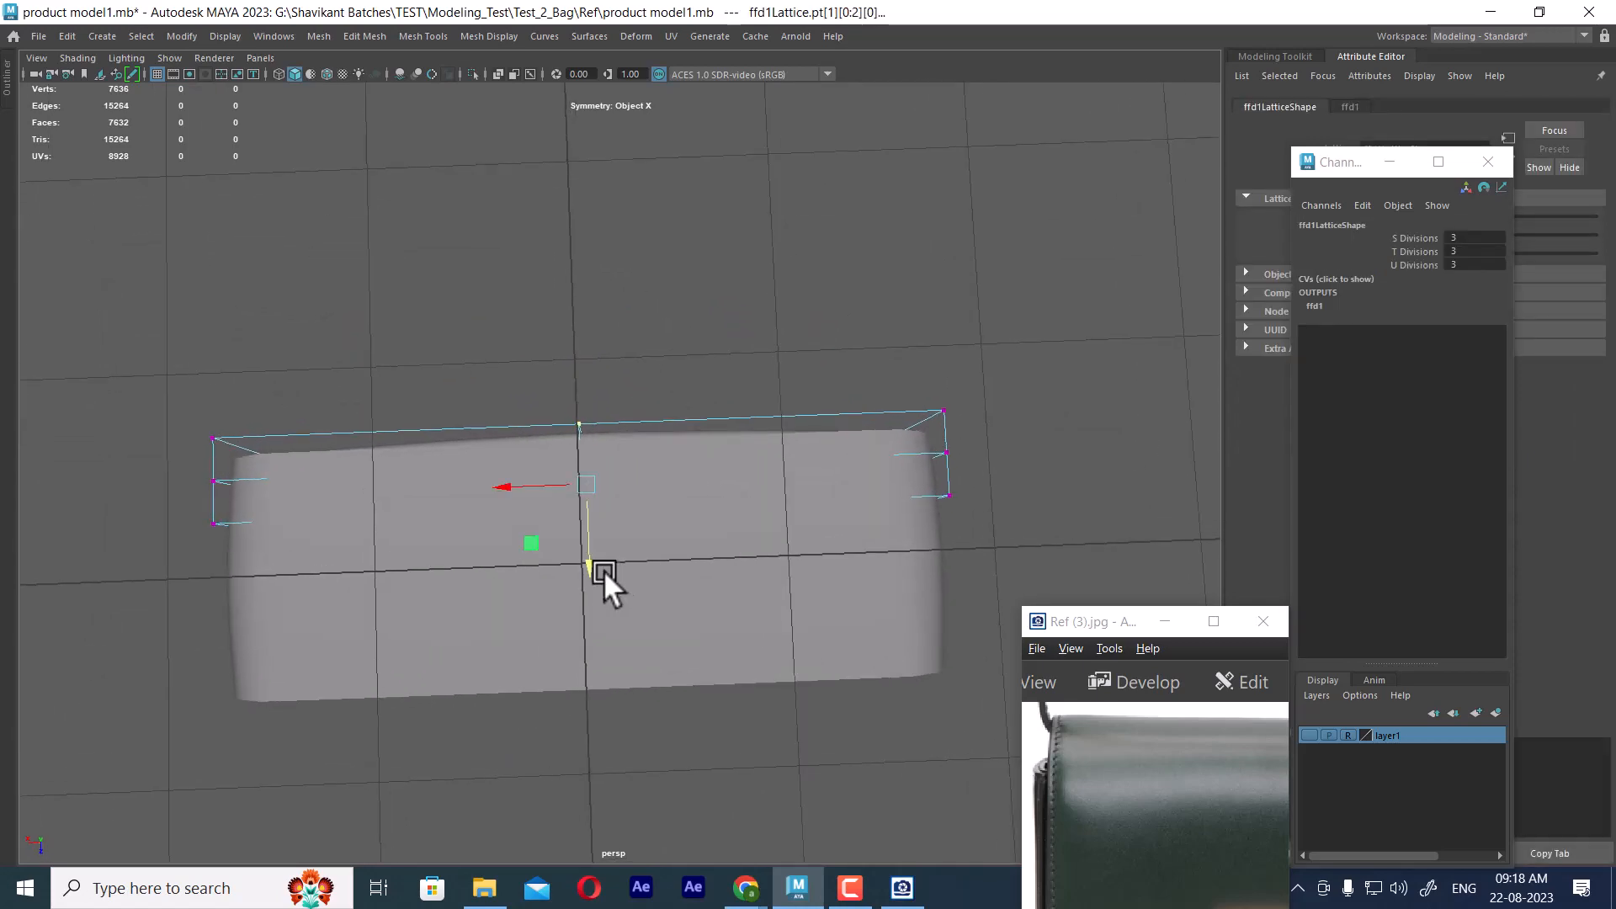
alt+drag(596, 523, 468, 473)
key(F8)
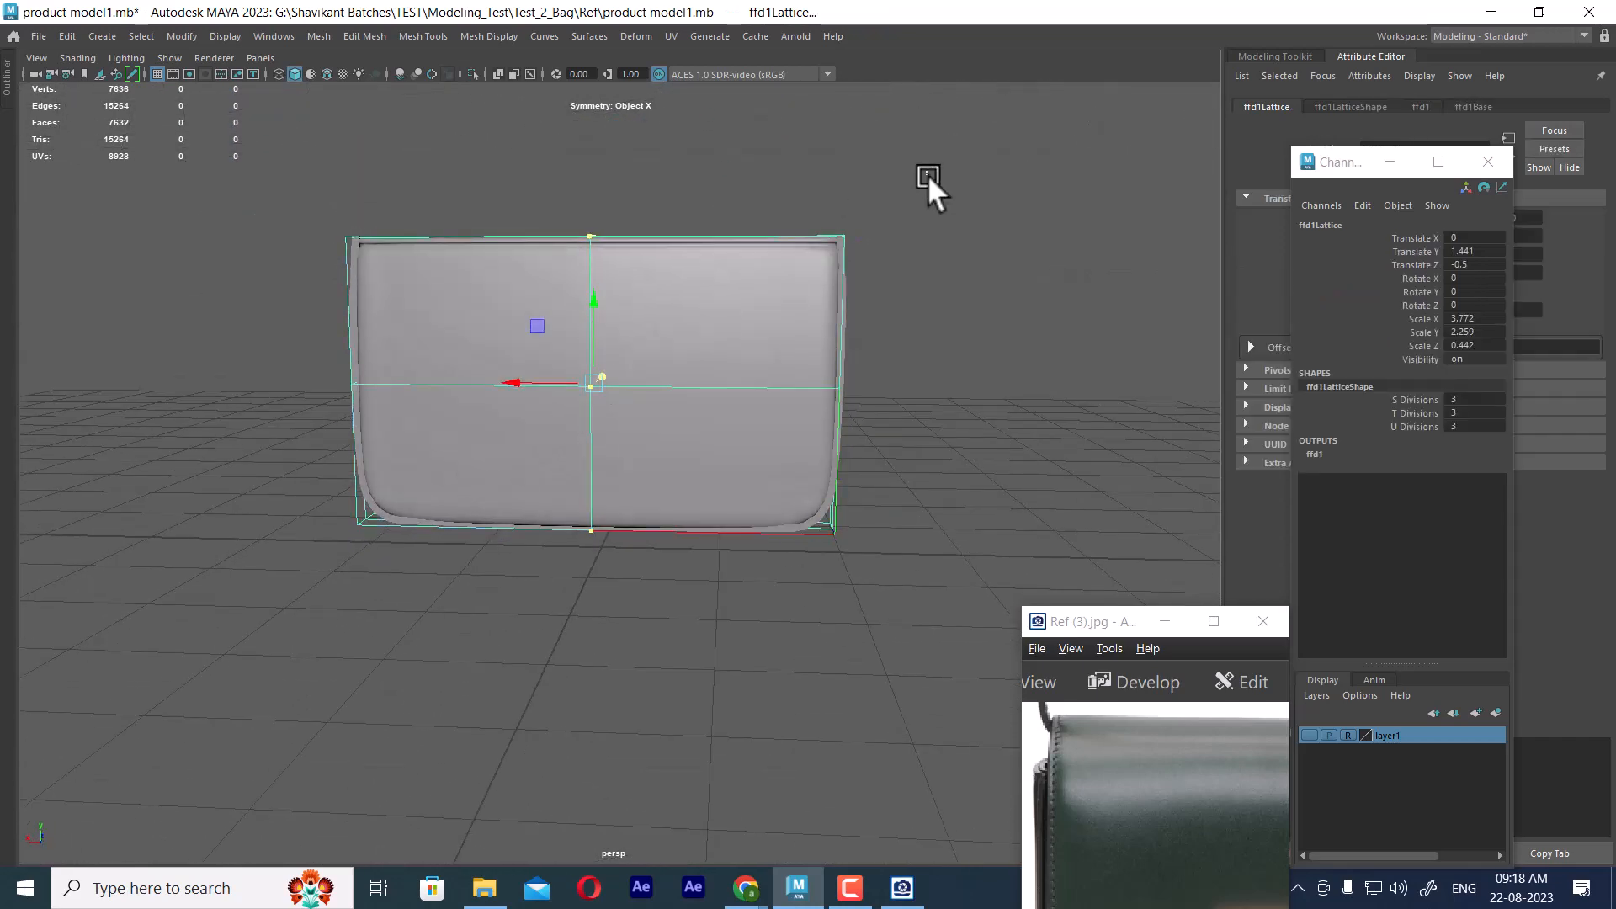
Select the frame, front panel and lattice together and delete their construction history
drag(992, 218, 252, 565)
click(67, 36)
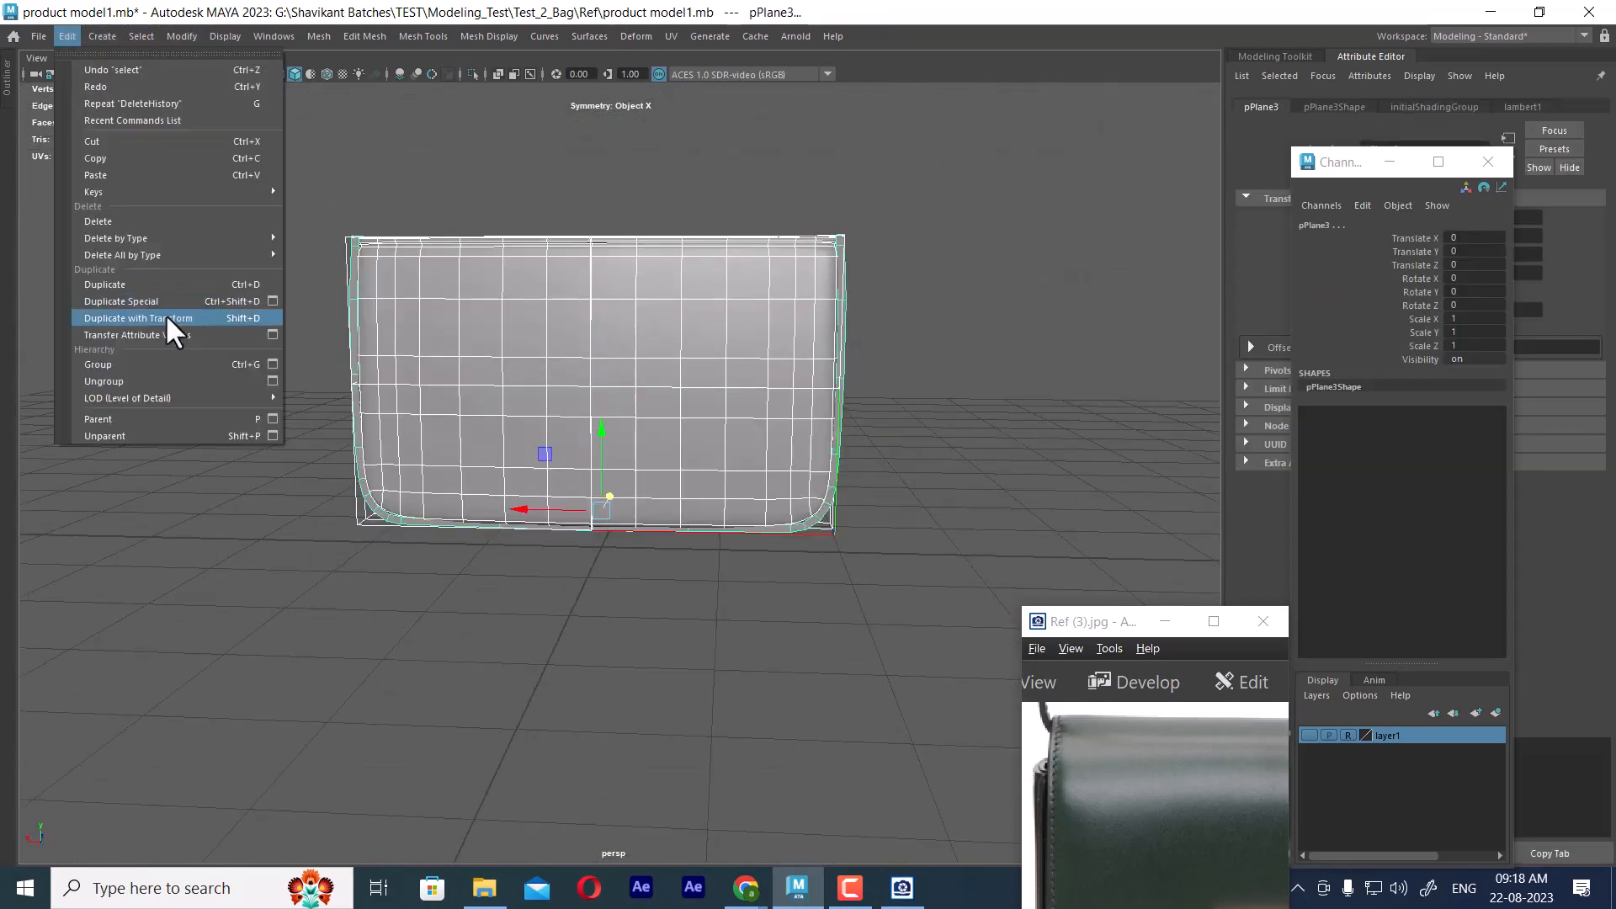
click(330, 225)
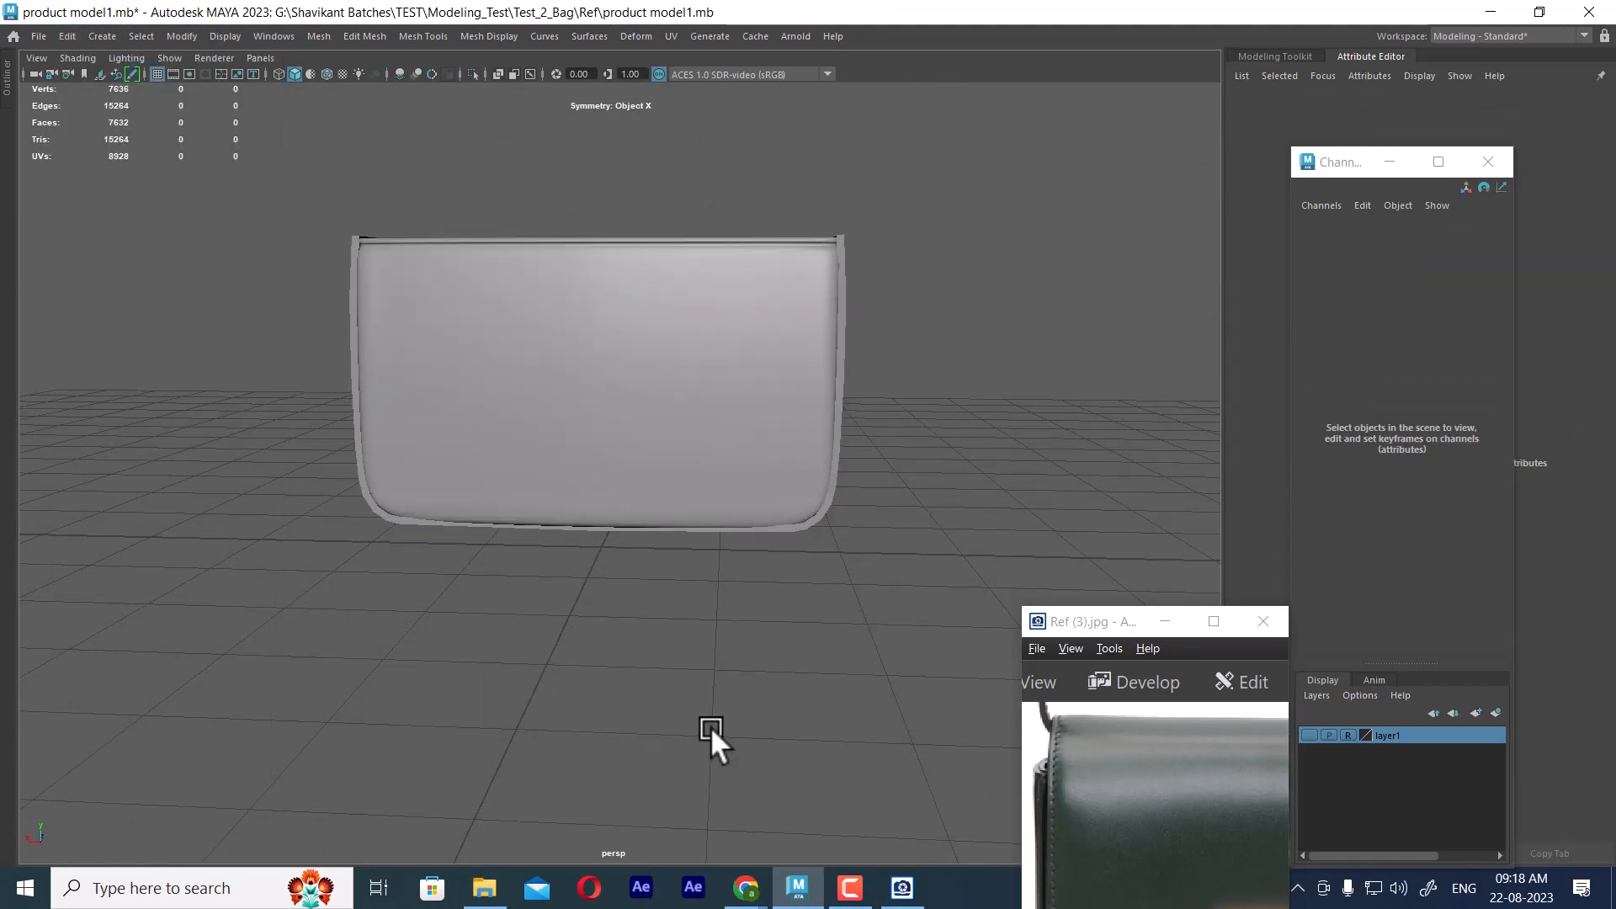
Select the frame's inset edge loops along the top rim and both long borders
drag(1122, 623, 1105, 306)
alt+drag(664, 423, 471, 420)
click(486, 392)
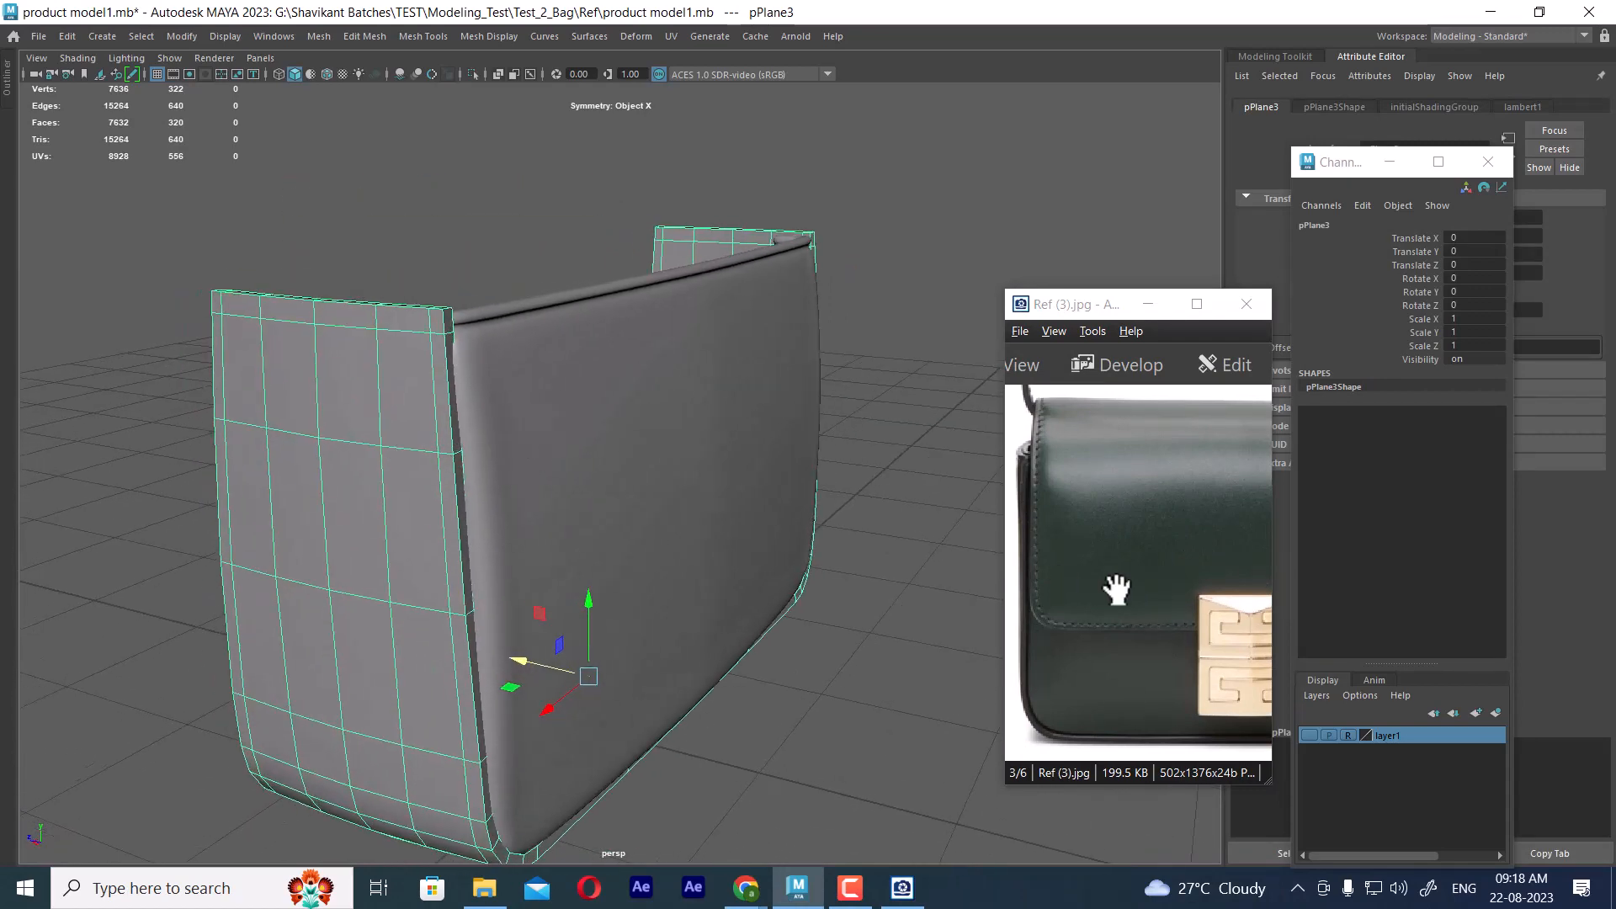
right_drag(390, 327, 391, 260)
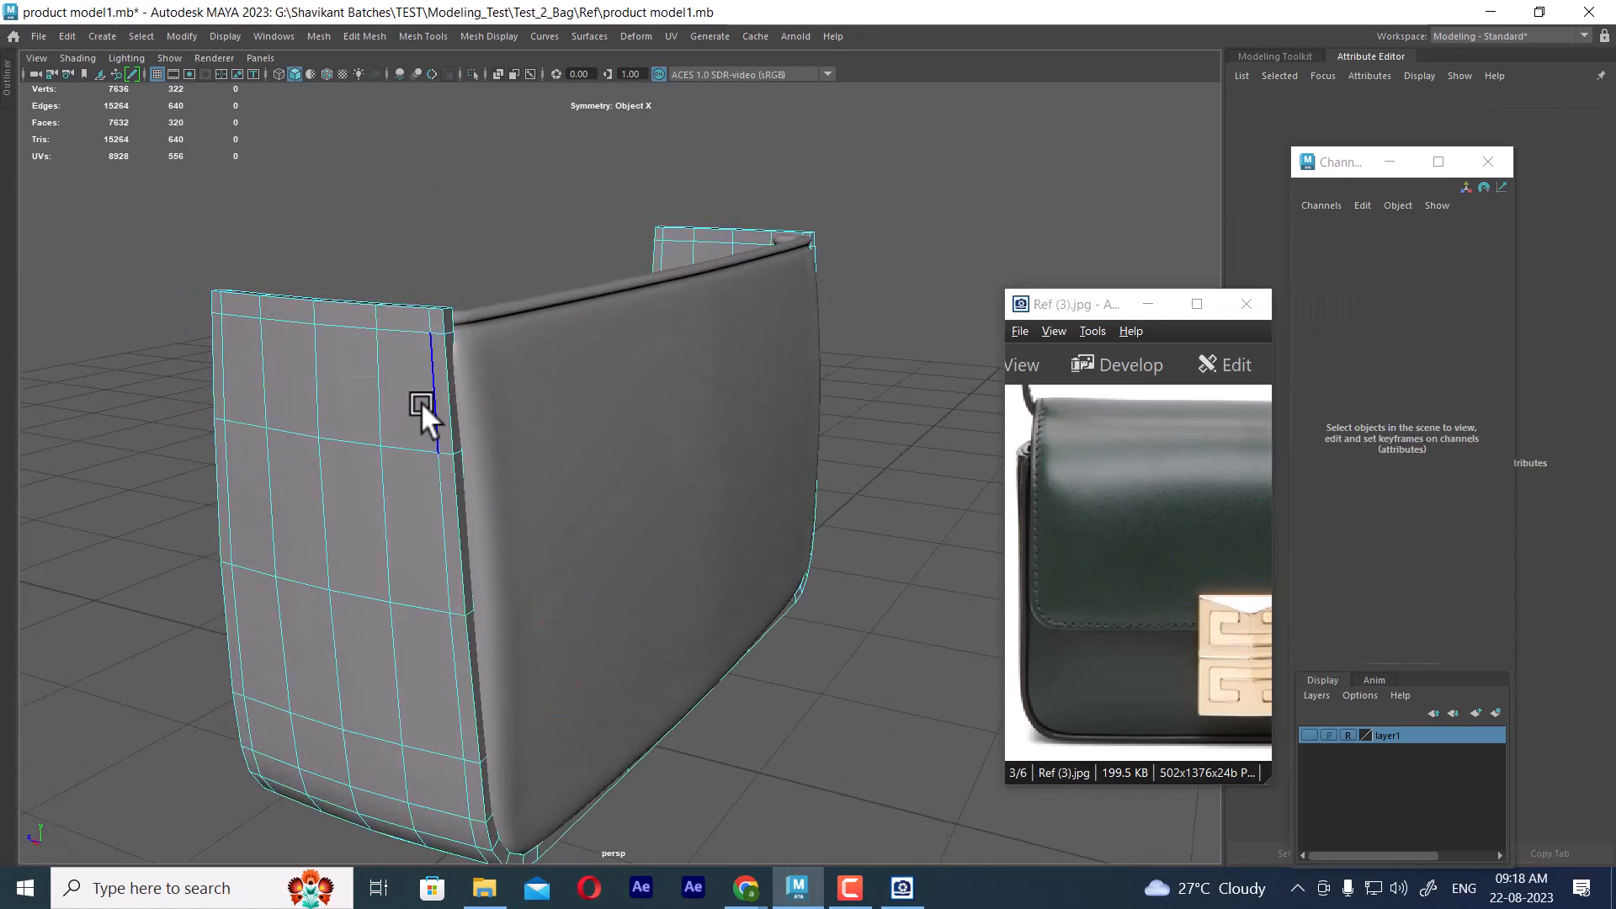
double_click(392, 330)
shift+double_click(428, 357)
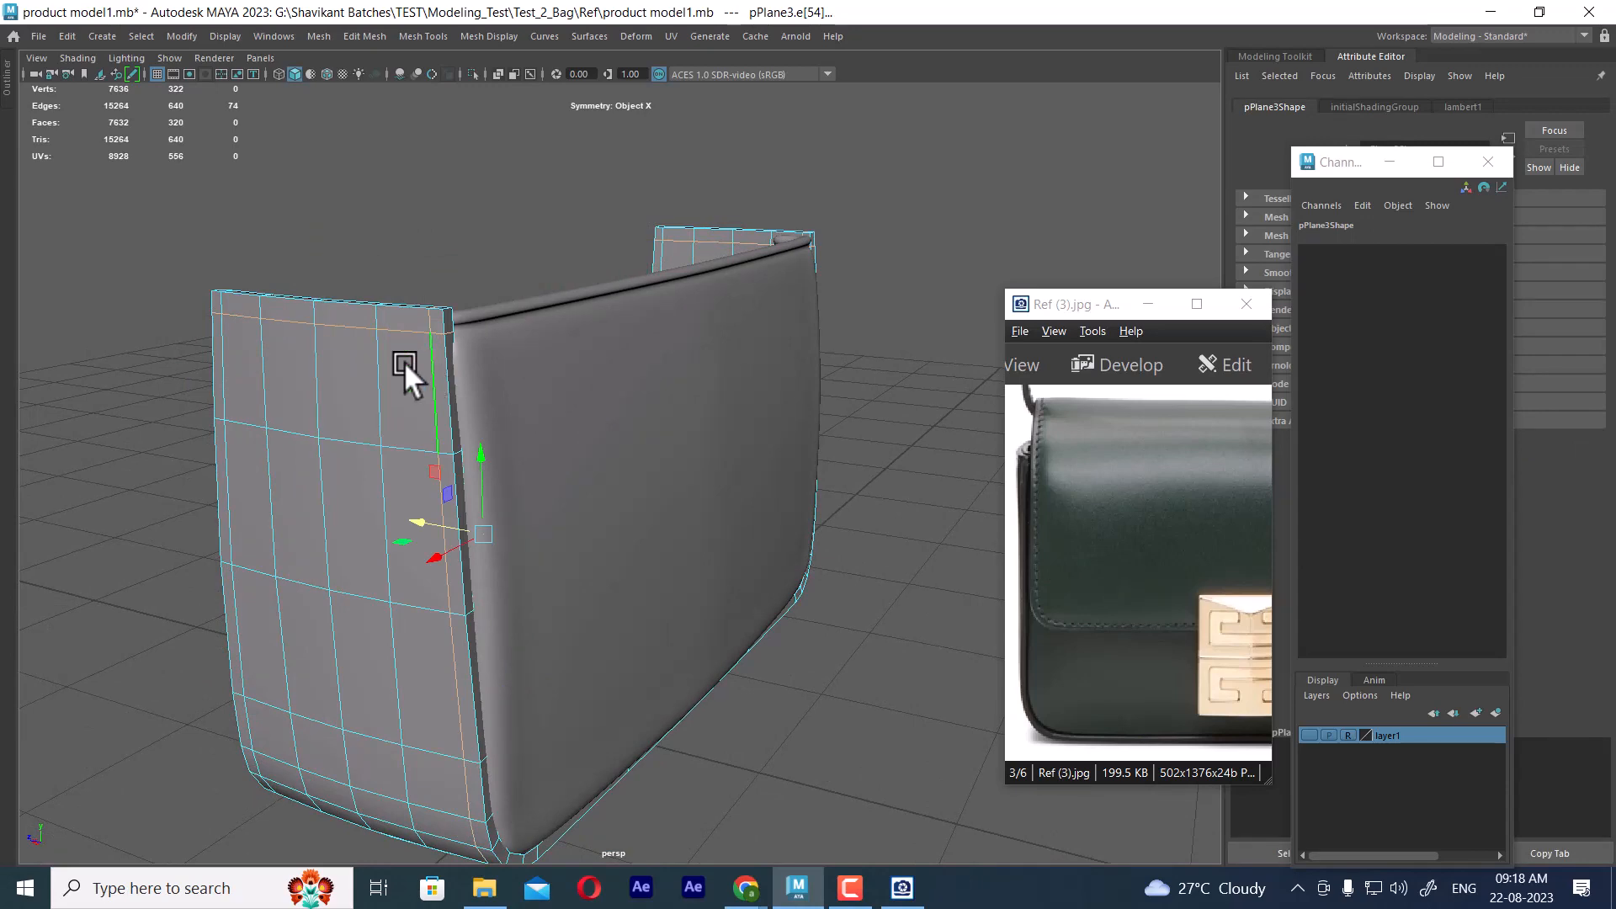
shift+double_click(219, 345)
alt+drag(224, 352, 1035, 588)
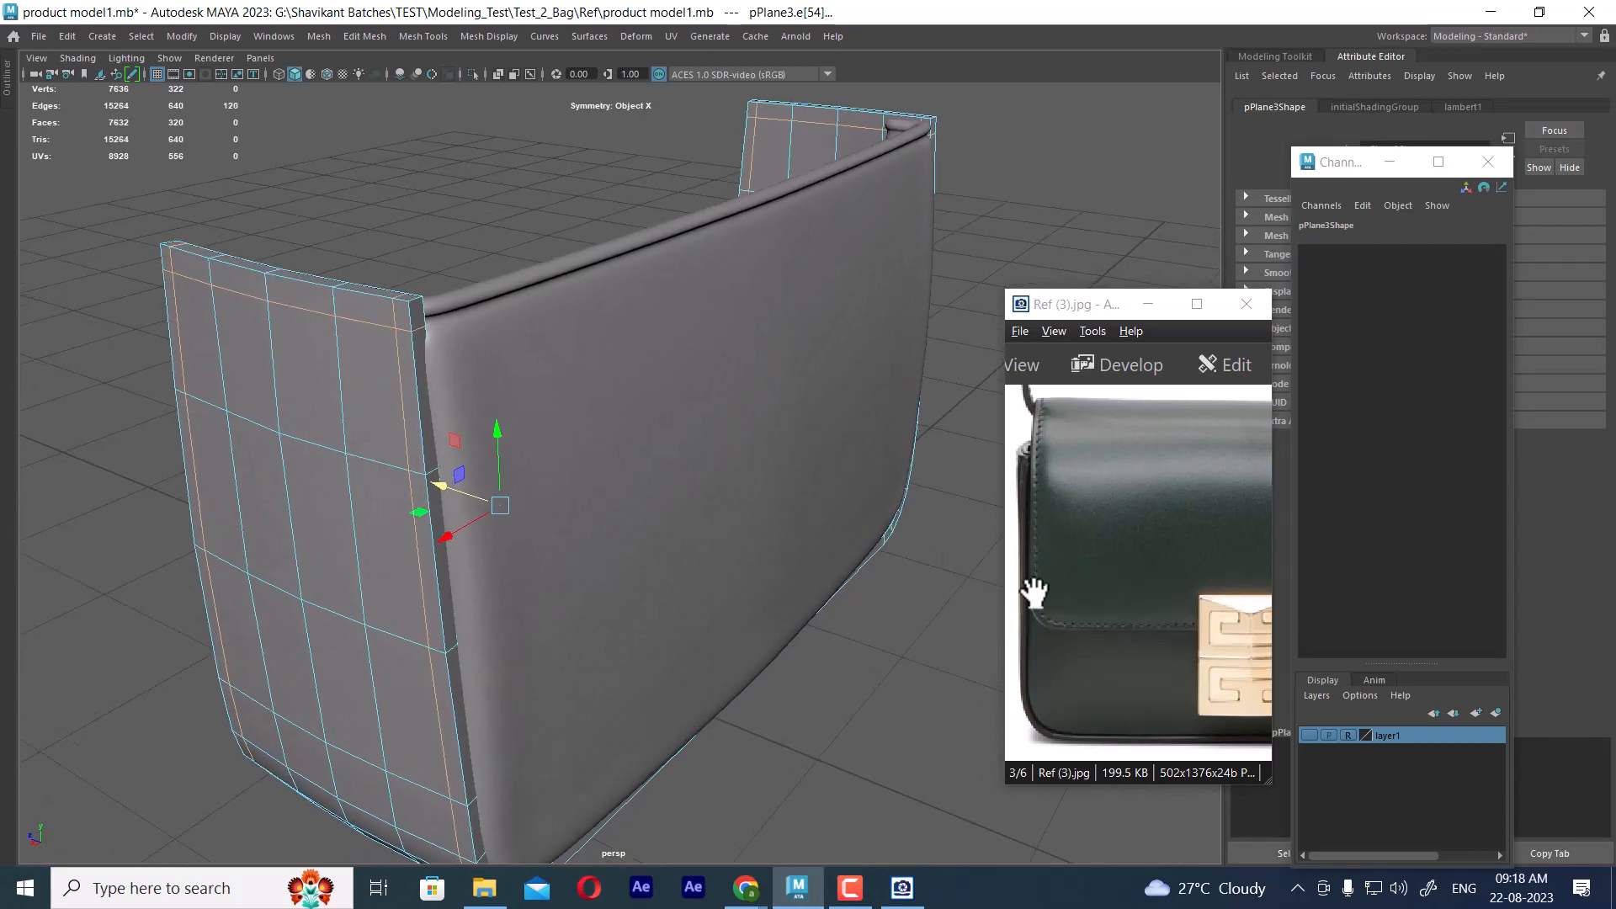
Examine the stitching line around the bag's side panel in the reference image Ref (4).jpg
click(1152, 507)
scroll(1144, 503, down, 2)
scroll(1143, 503, up, 1)
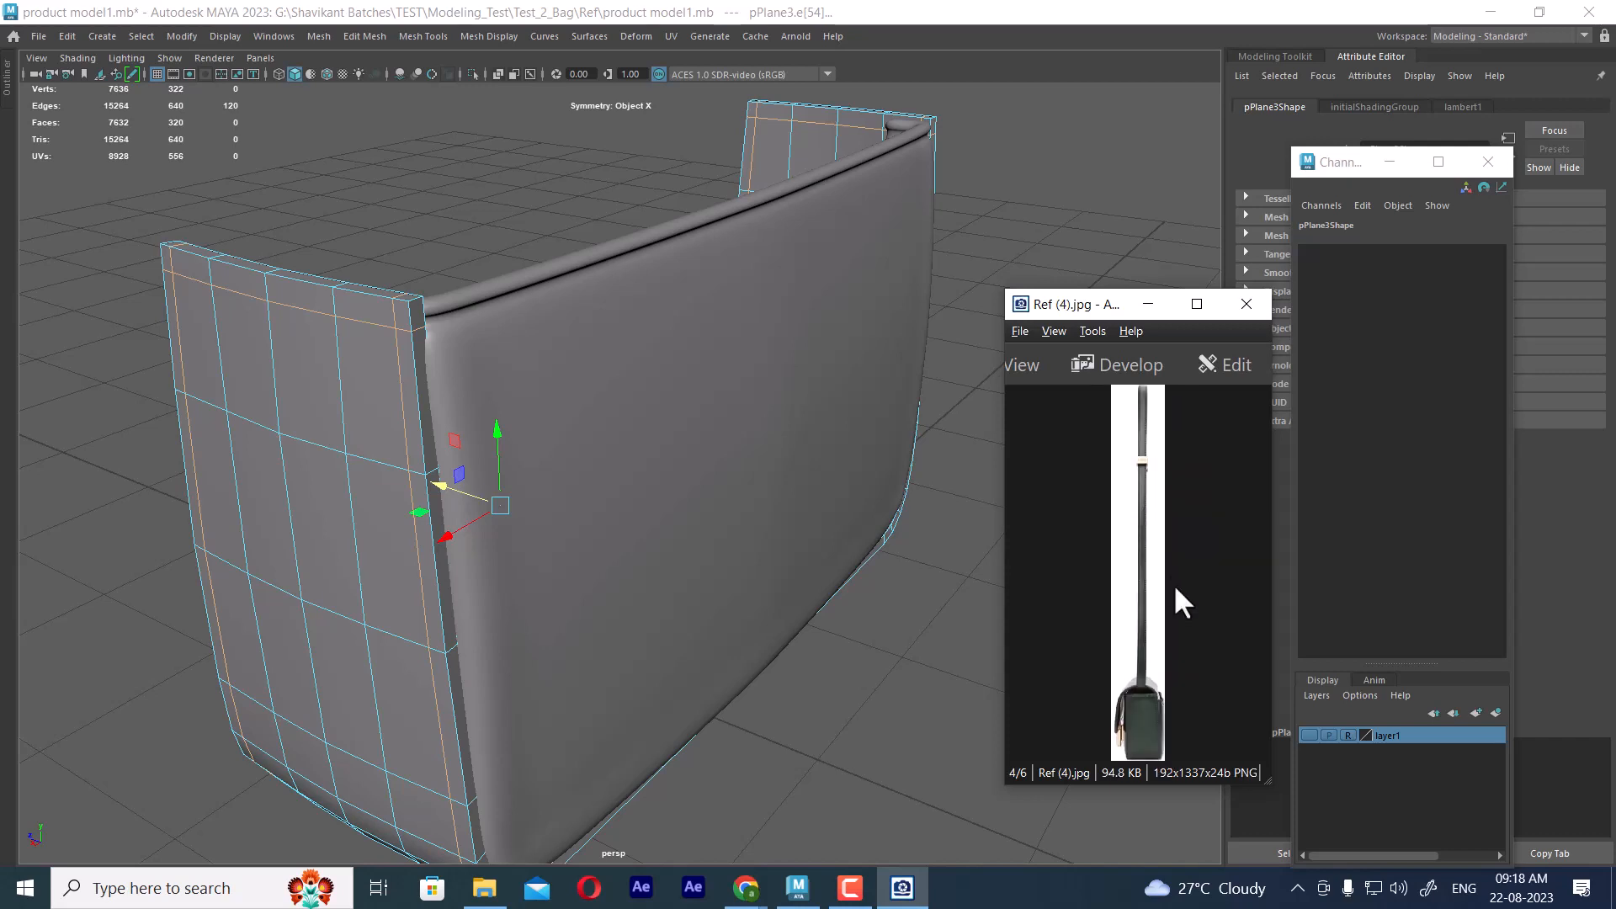
ctrl+scroll(1177, 589, up, 4)
drag(1178, 594, 1194, 410)
ctrl+scroll(1185, 591, up, 3)
drag(1188, 660, 1136, 532)
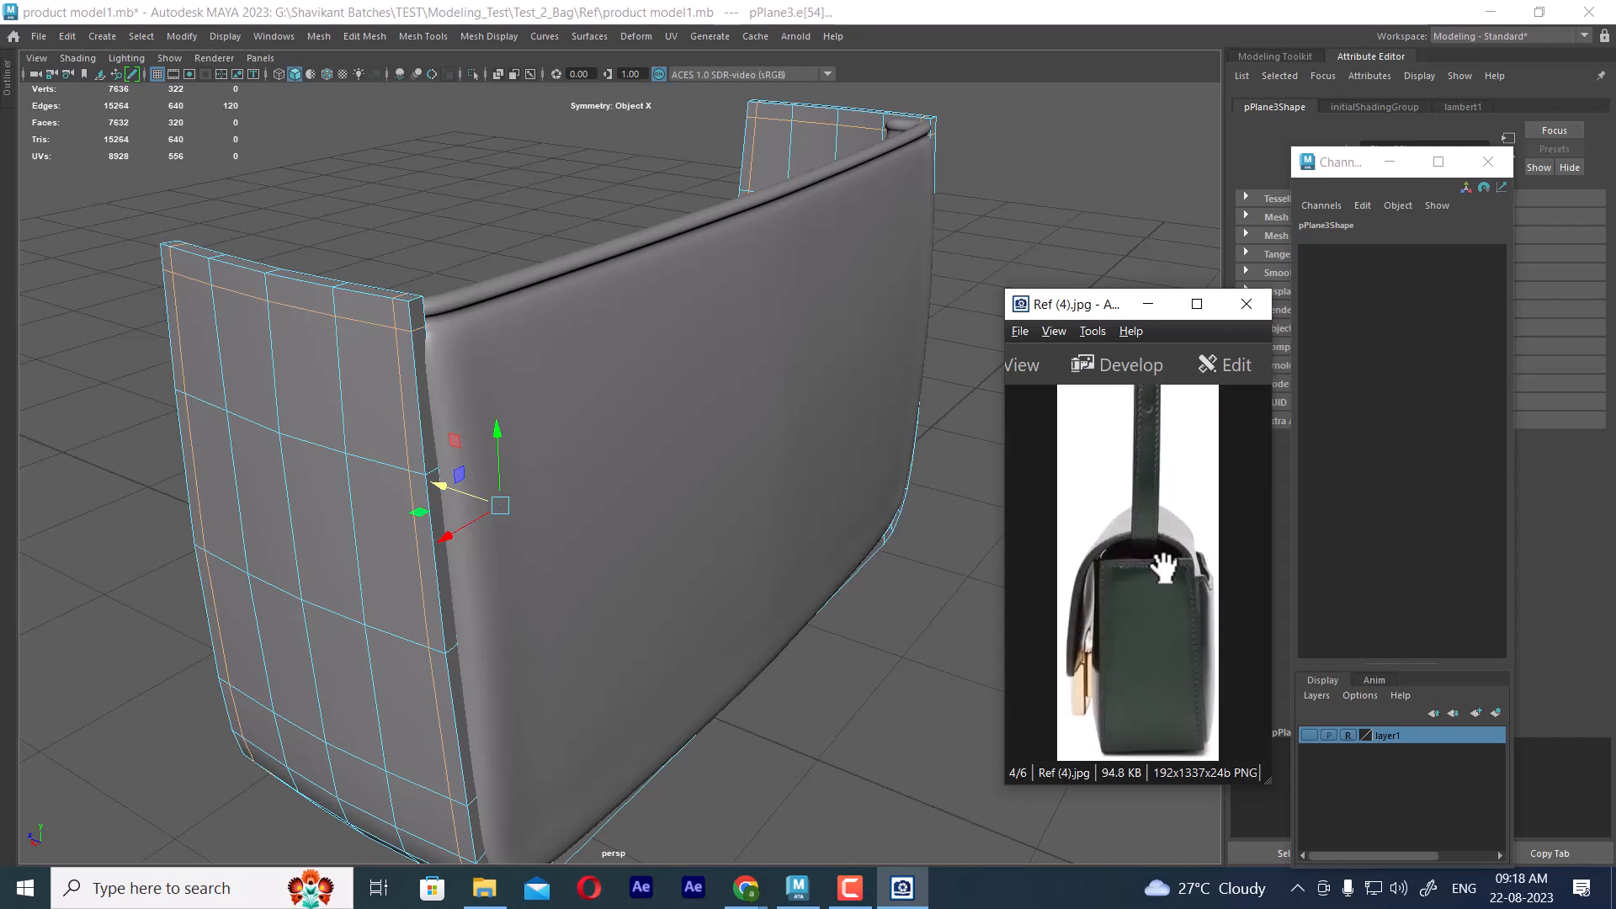
ctrl+scroll(1191, 593, up, 2)
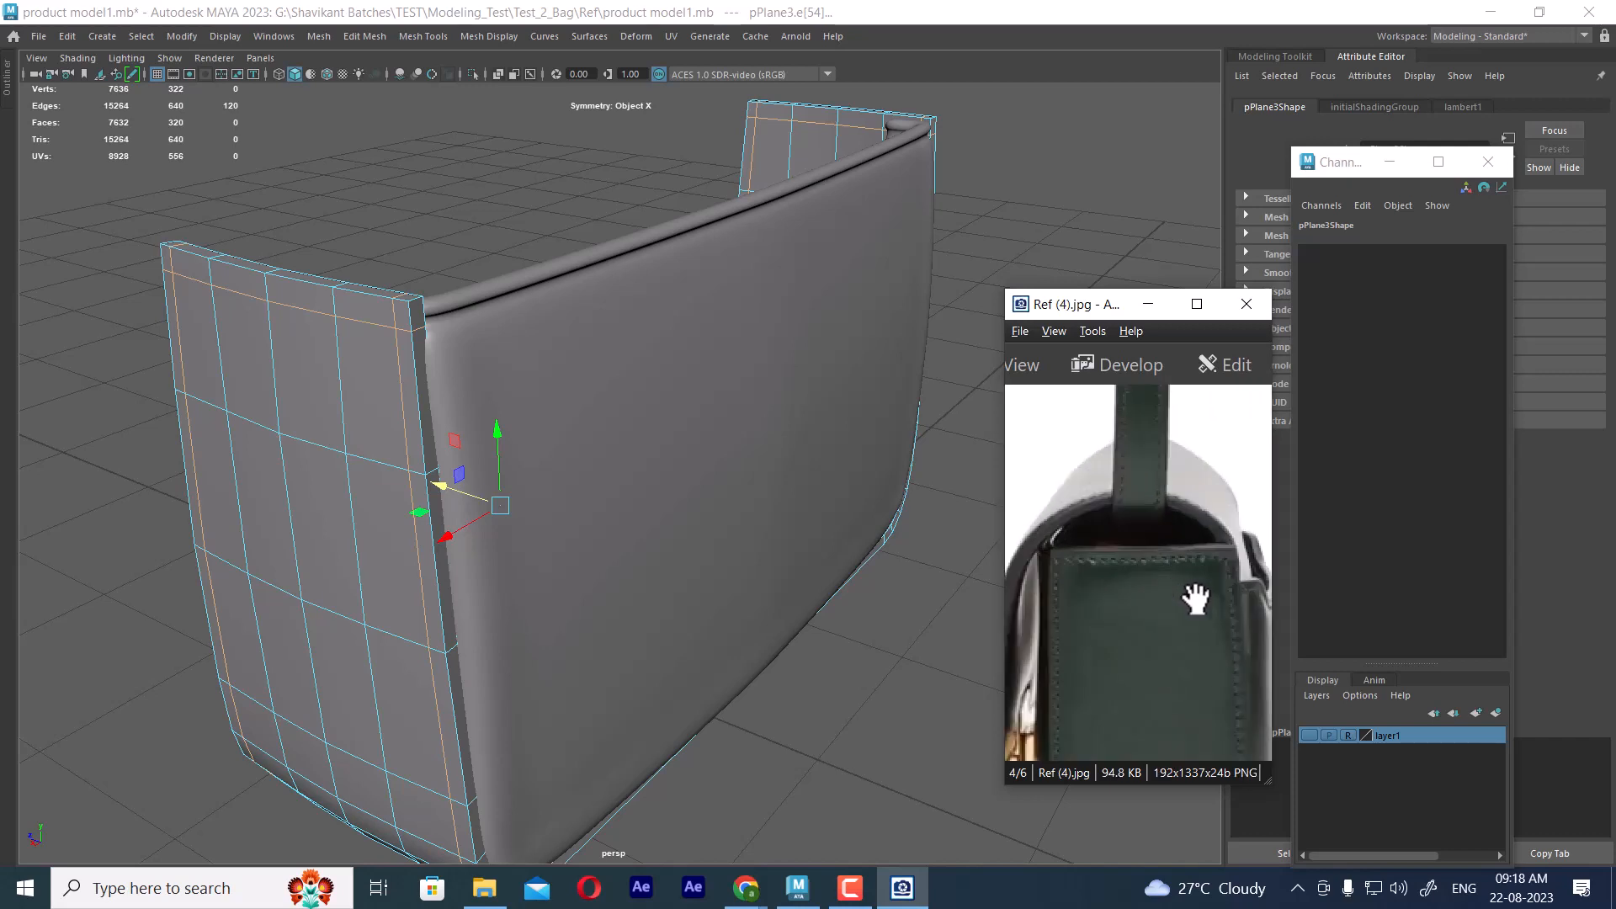
Remove the loop segments at the frame's upper corners from the edge selection in the side view
alt+drag(977, 516, 732, 367)
key(space)
key(space)
alt+middle_drag(603, 206, 552, 355)
alt+right_drag(552, 356, 759, 269)
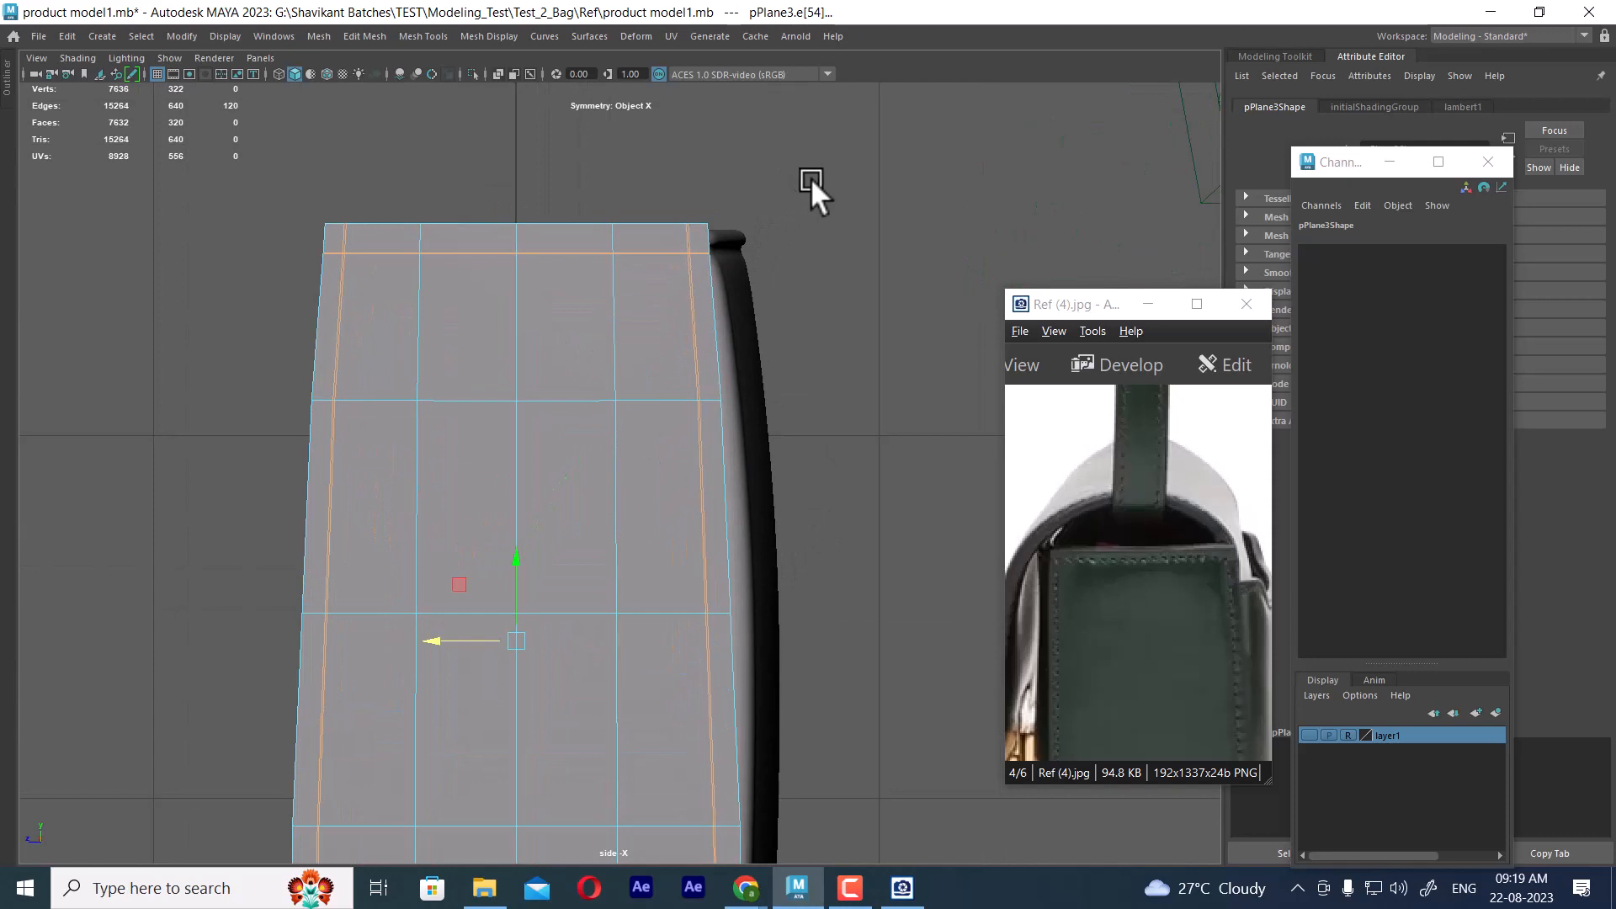
ctrl+drag(812, 180, 700, 278)
ctrl+drag(243, 175, 331, 279)
alt+middle_drag(532, 568, 527, 245)
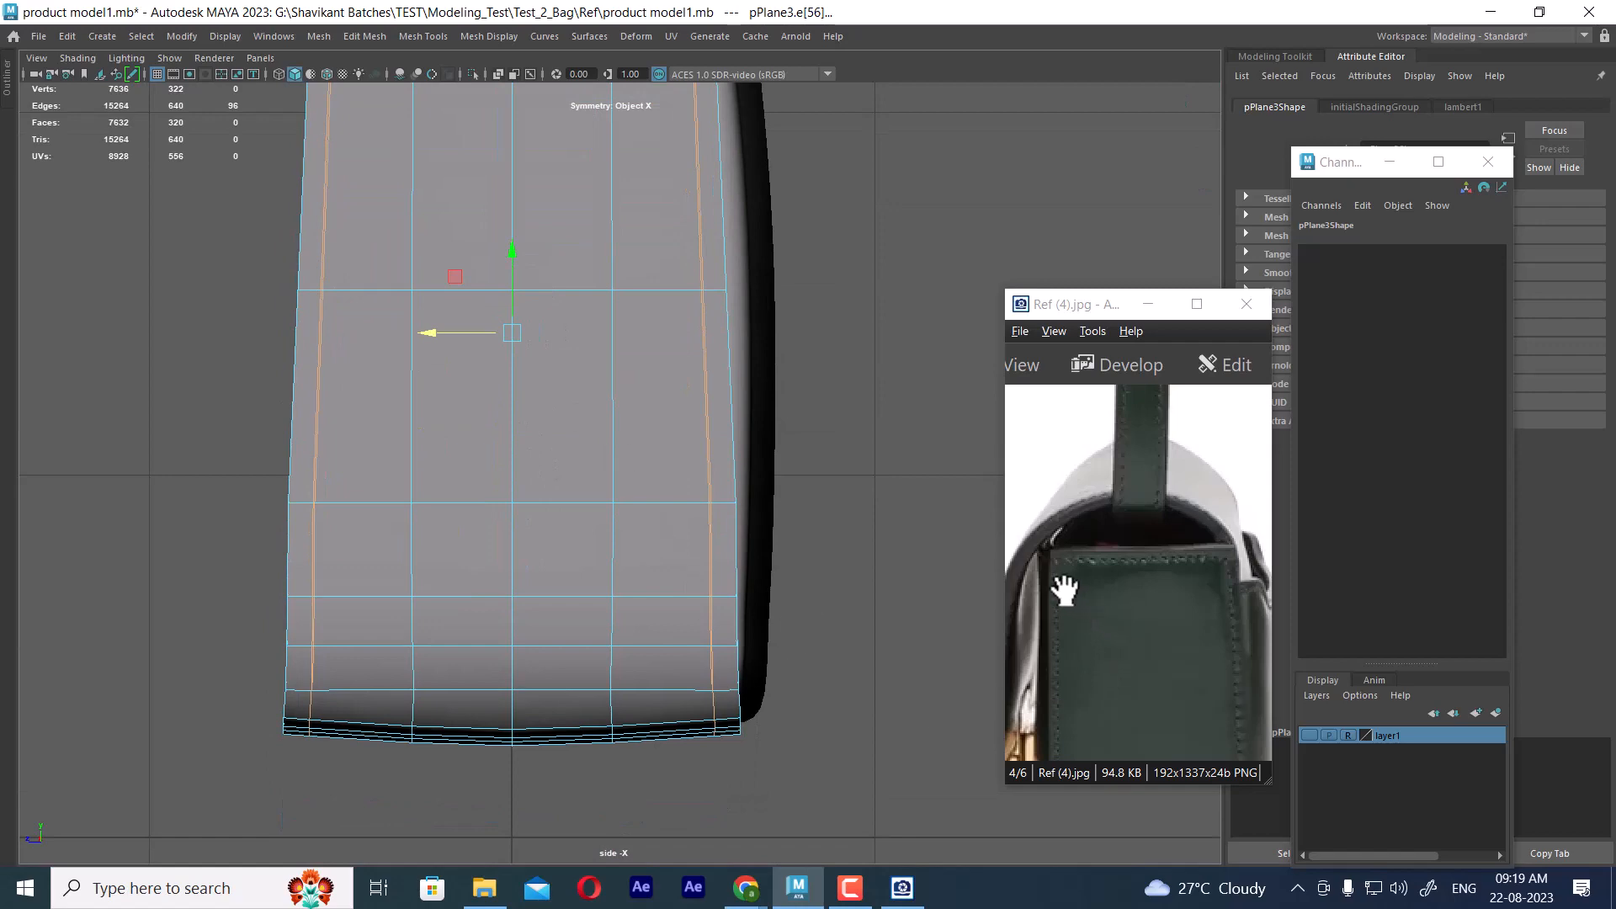
alt+middle_drag(619, 416, 625, 594)
key(space)
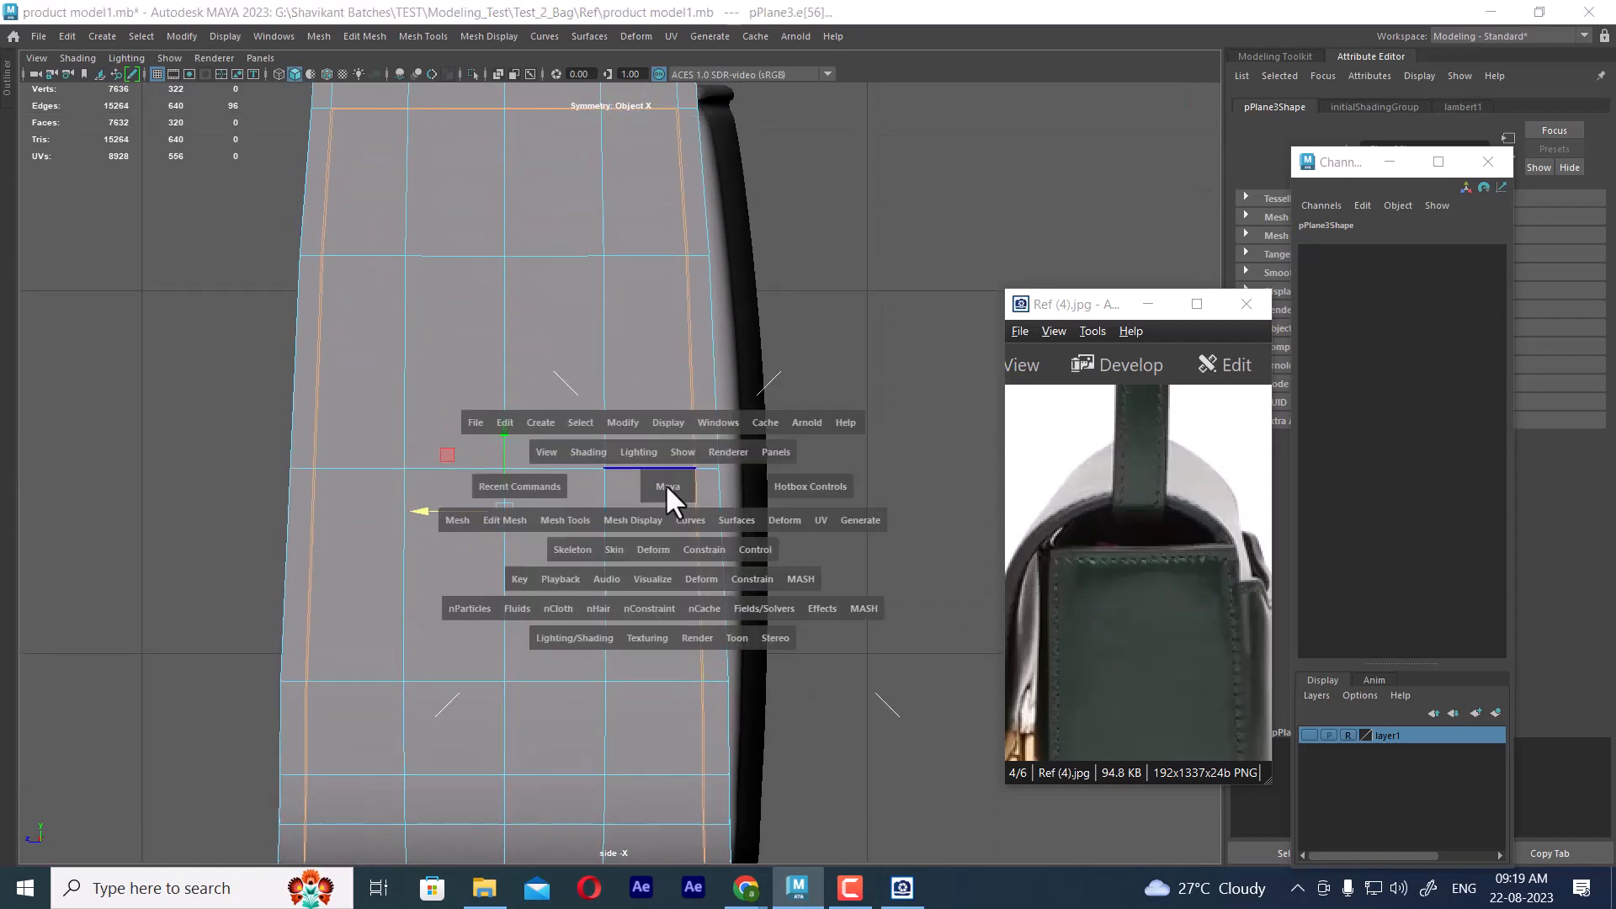
drag(664, 484, 510, 423)
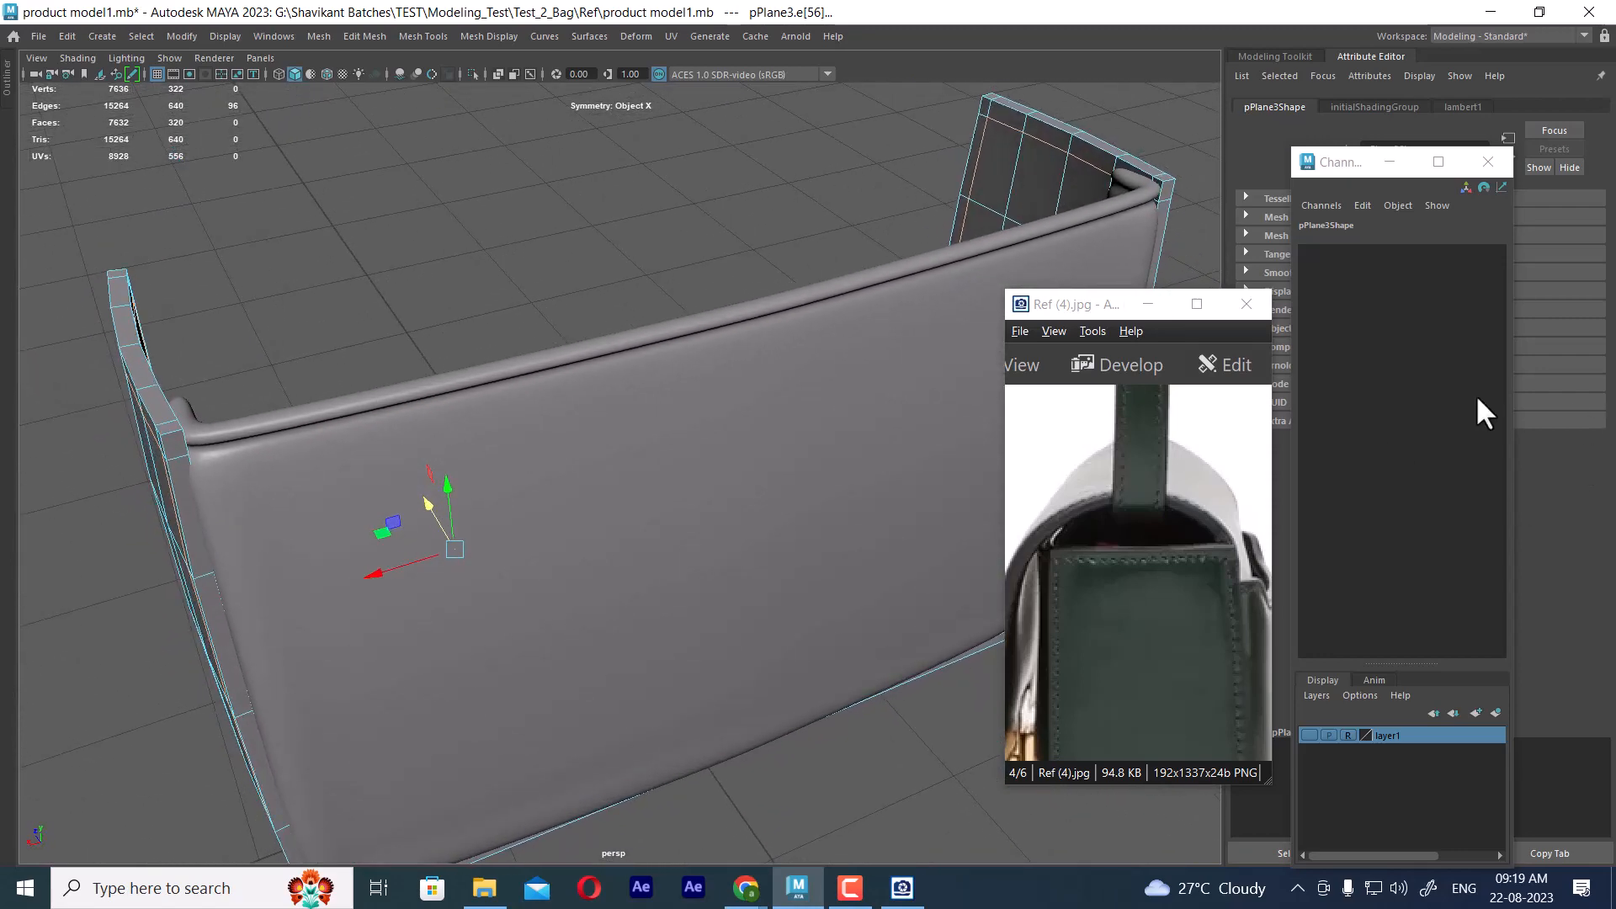
Switch to the reference image viewer and examine the side panels' rim and seams in Ref (1).jpg
click(1212, 305)
scroll(977, 420, down, 2)
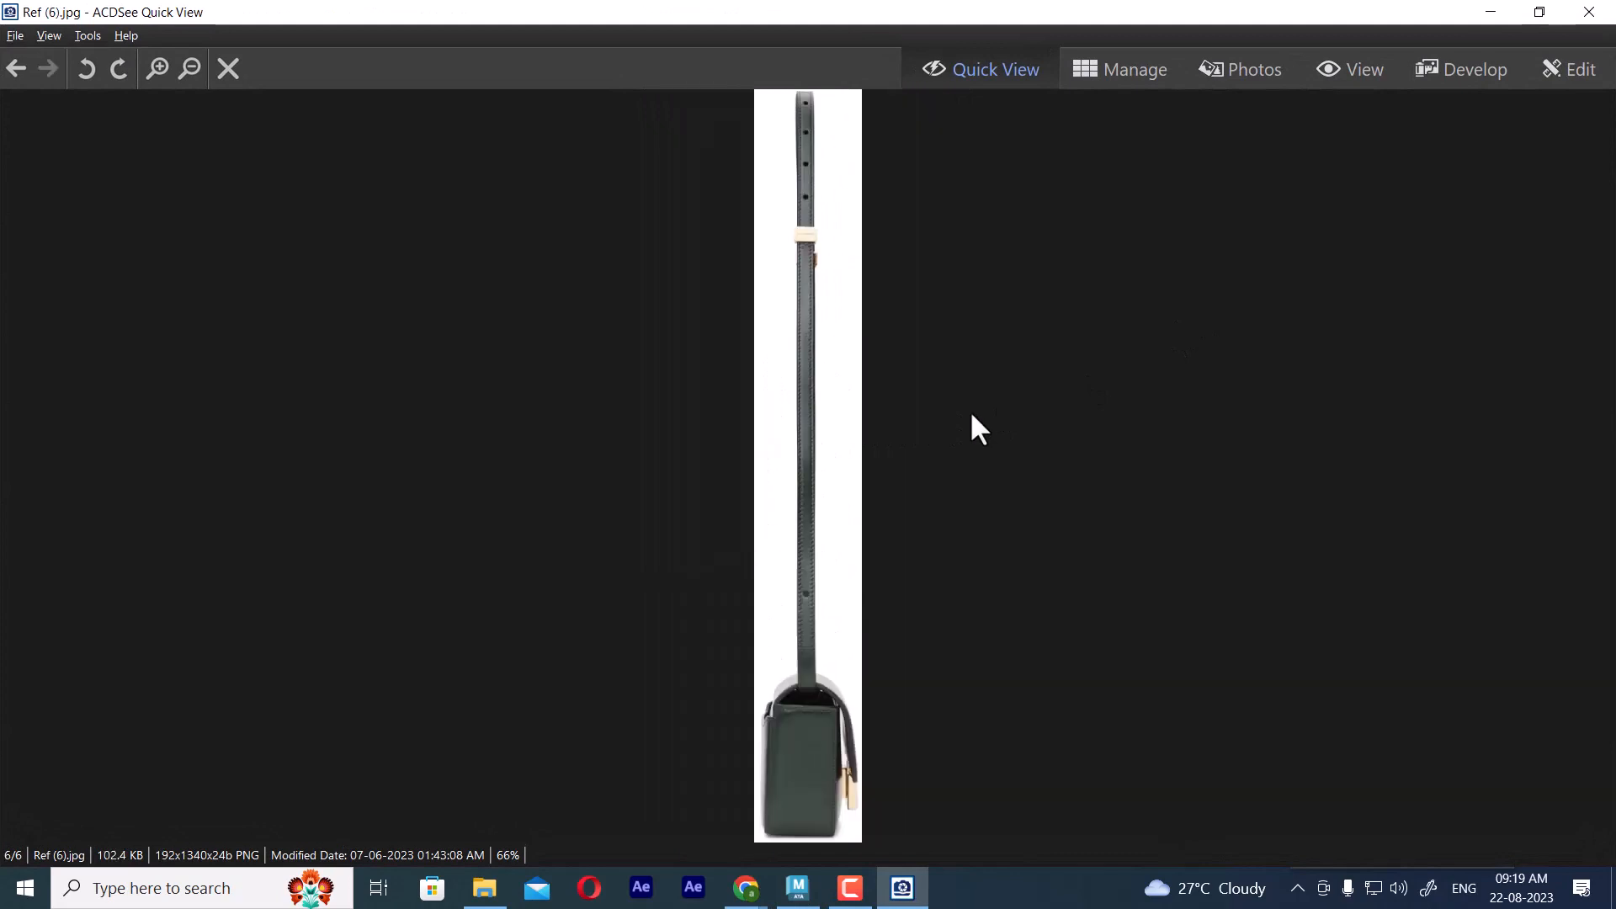
scroll(970, 411, down, 2)
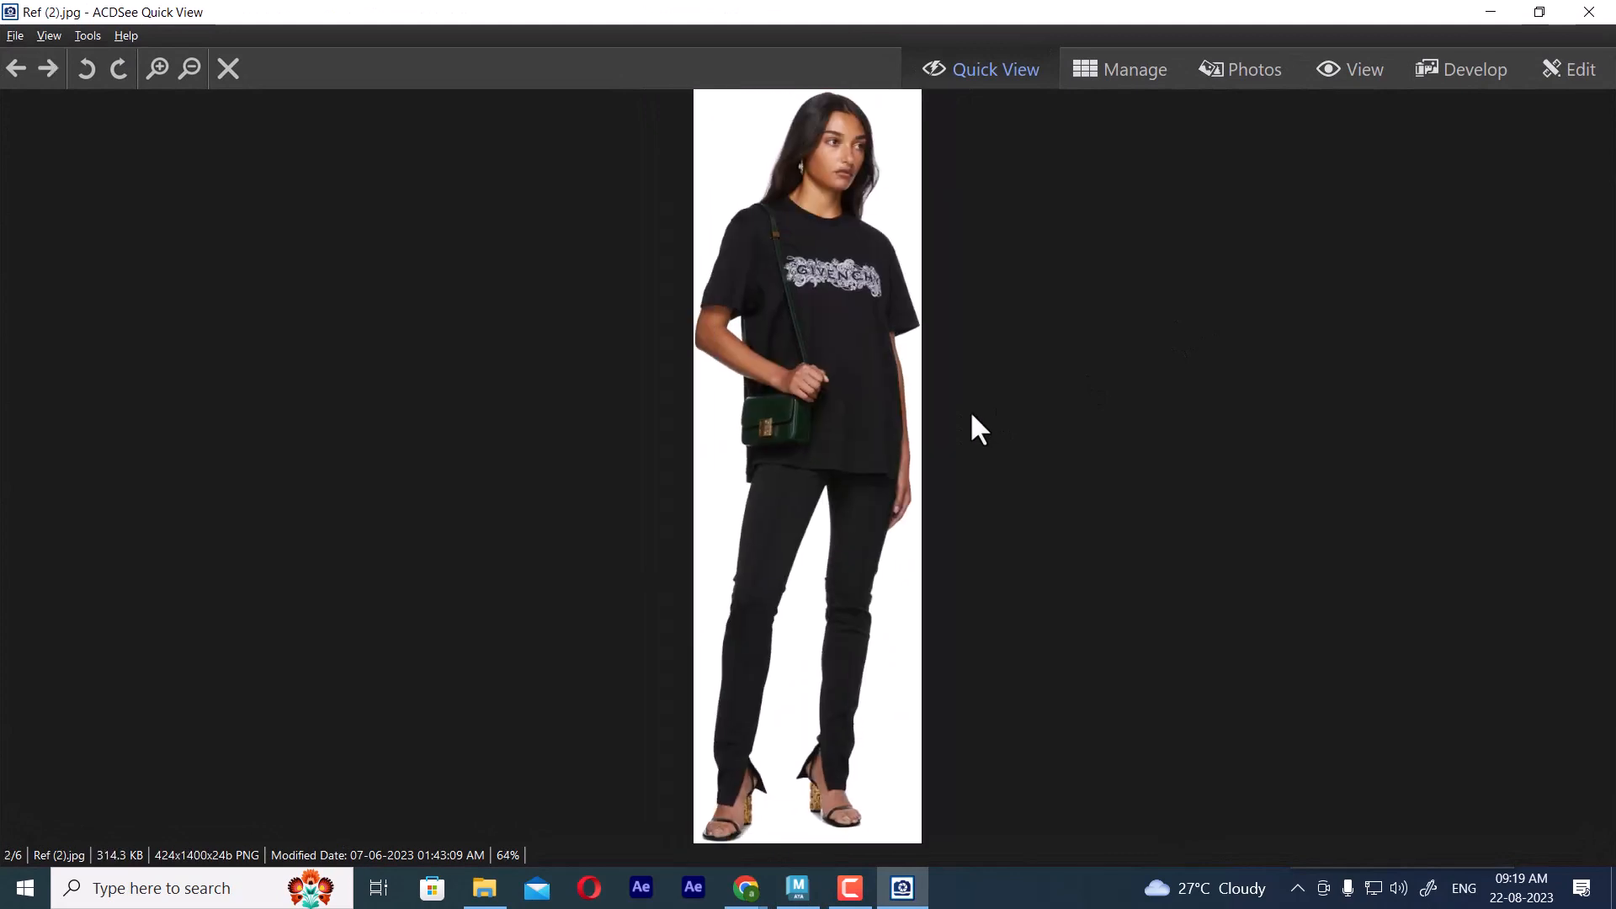
scroll(972, 415, up, 1)
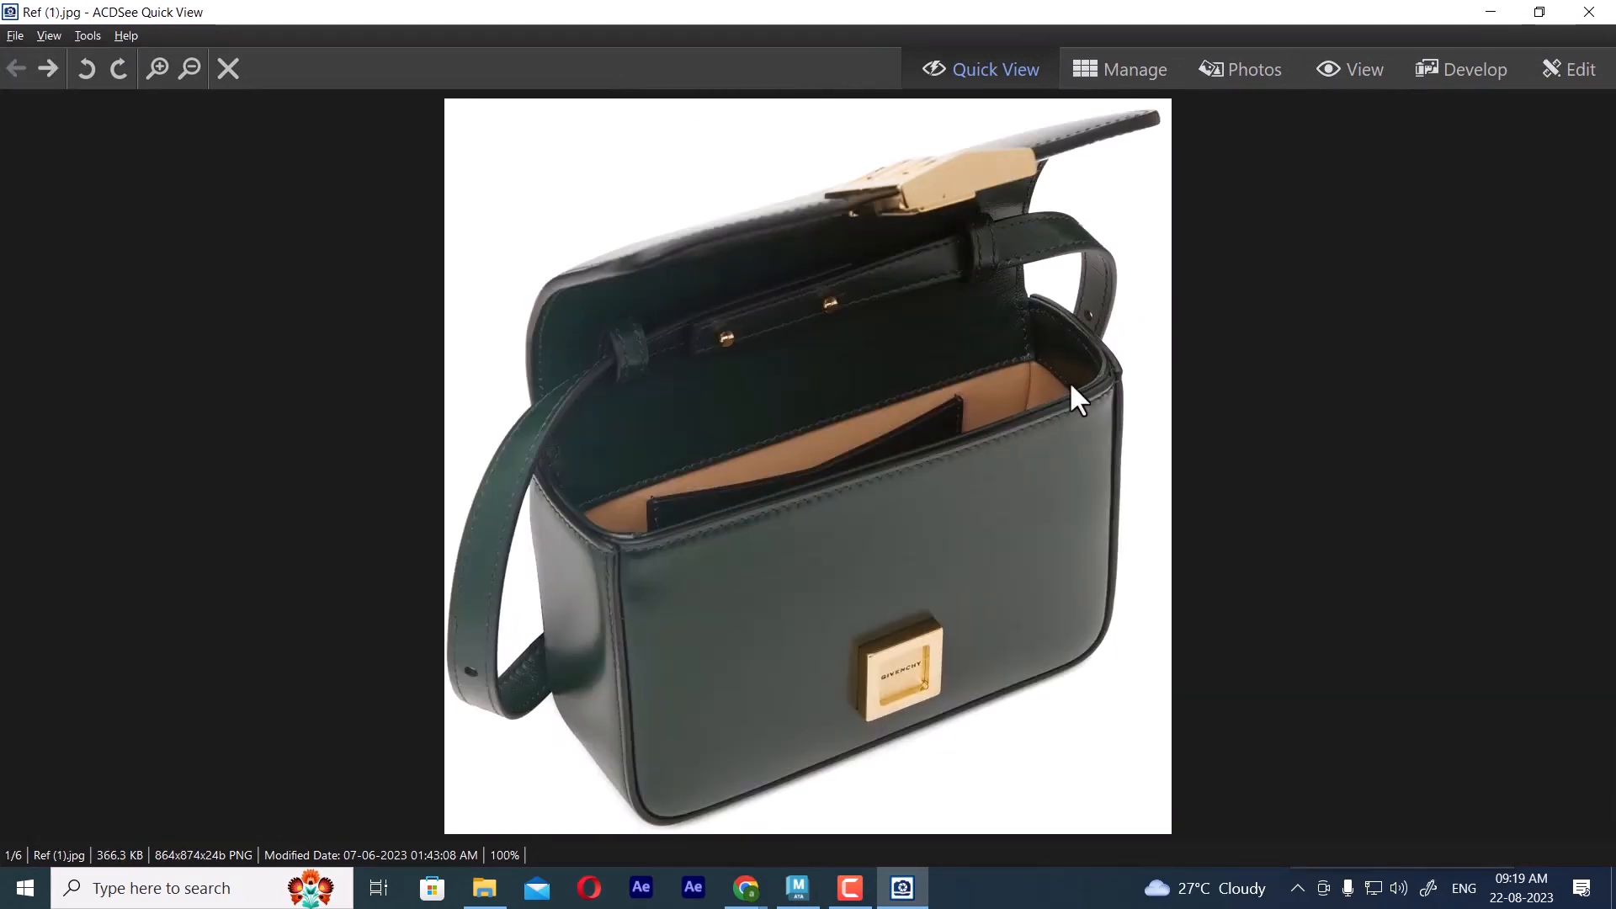
ctrl+scroll(1068, 381, up, 3)
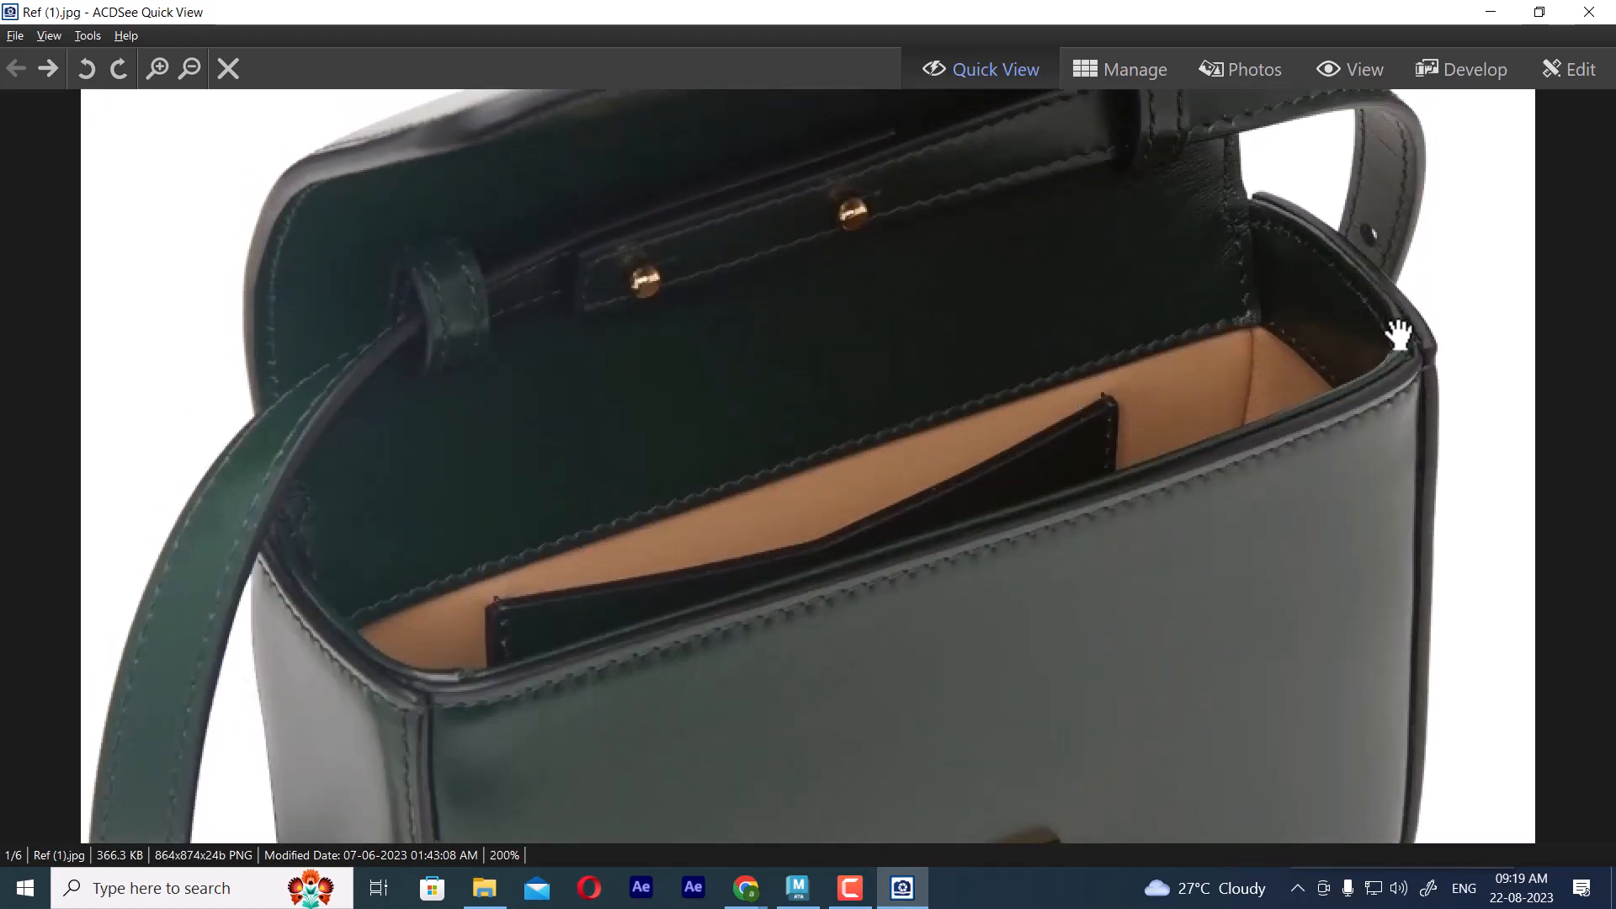
click(1490, 12)
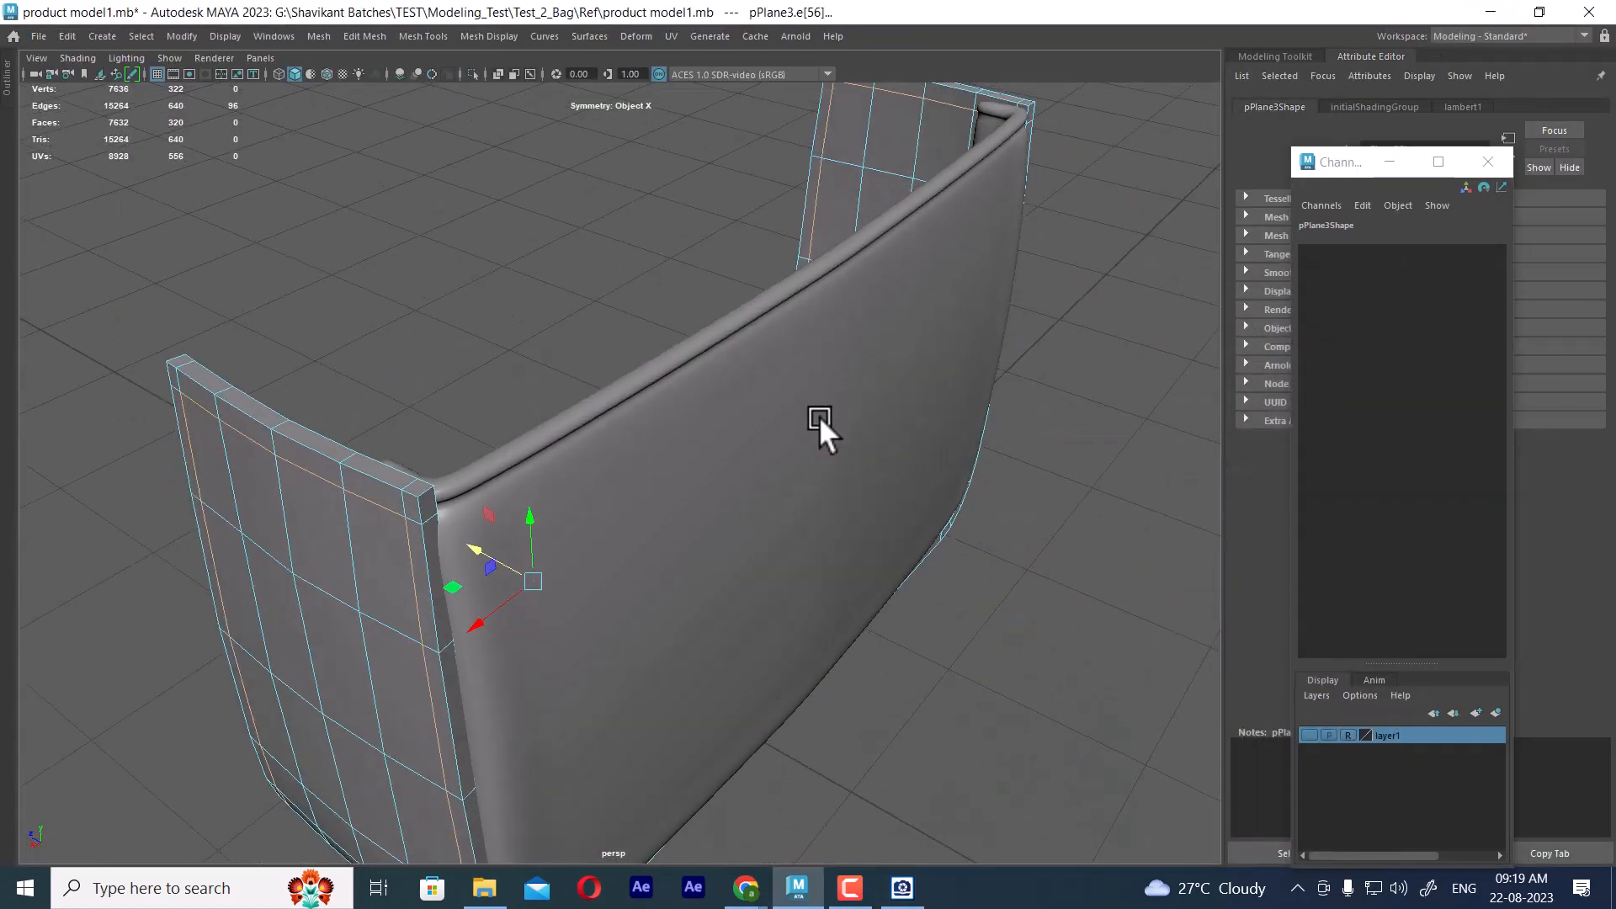
Select the inset edge line along the frame's open long border, across both sides and the base, stopping below the top rim
alt+drag(819, 415, 957, 396)
click(992, 320)
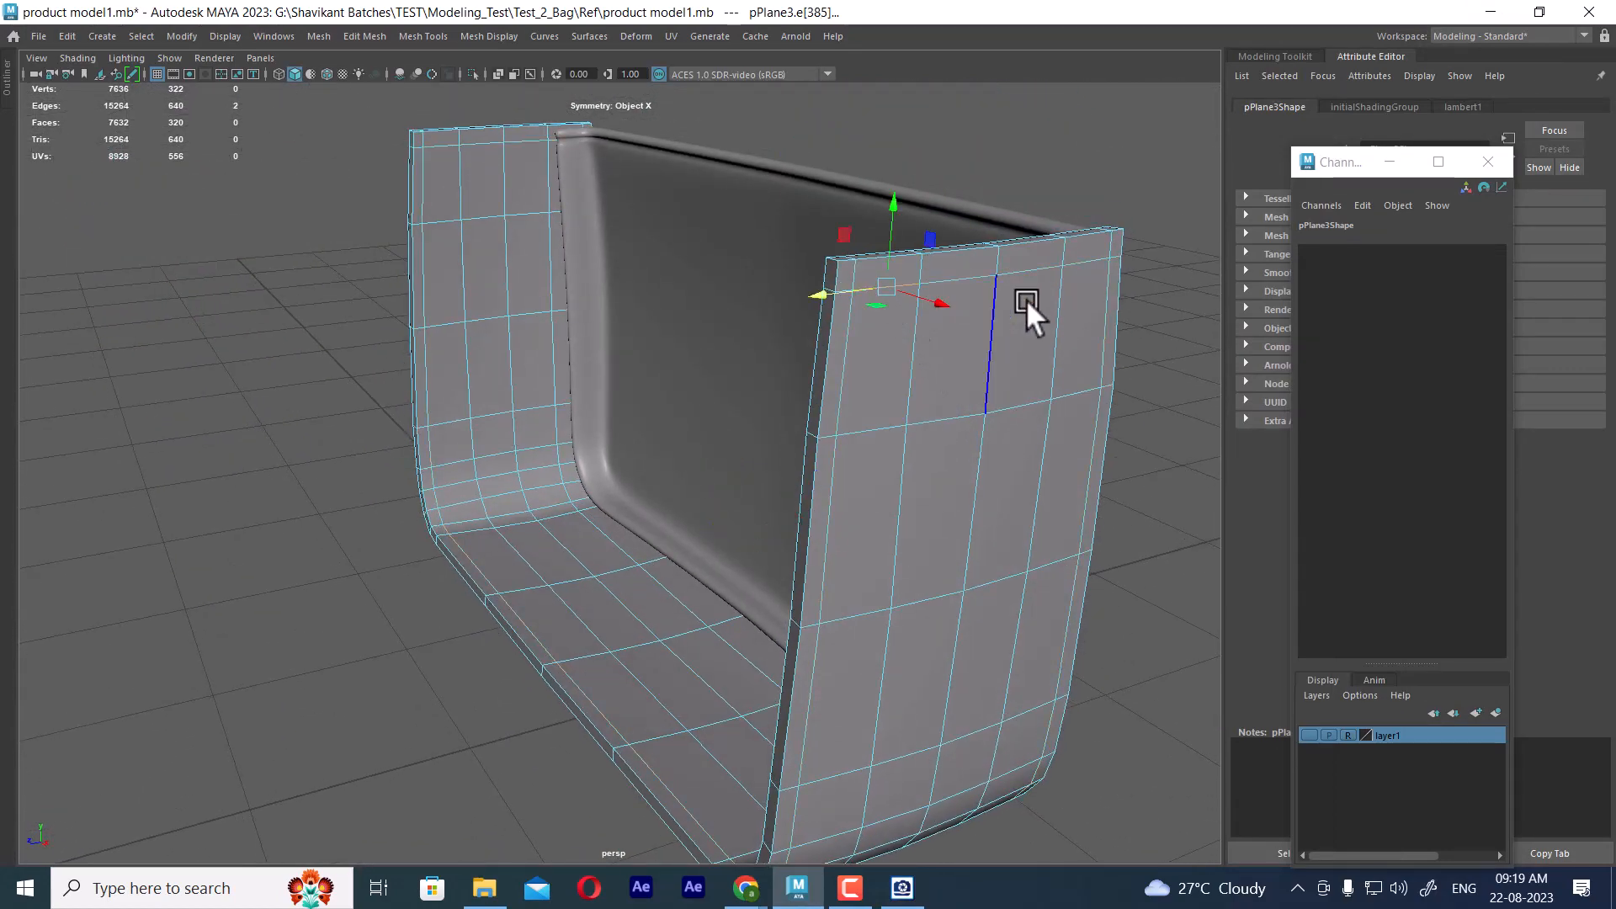
click(1090, 286)
click(913, 304)
click(850, 320)
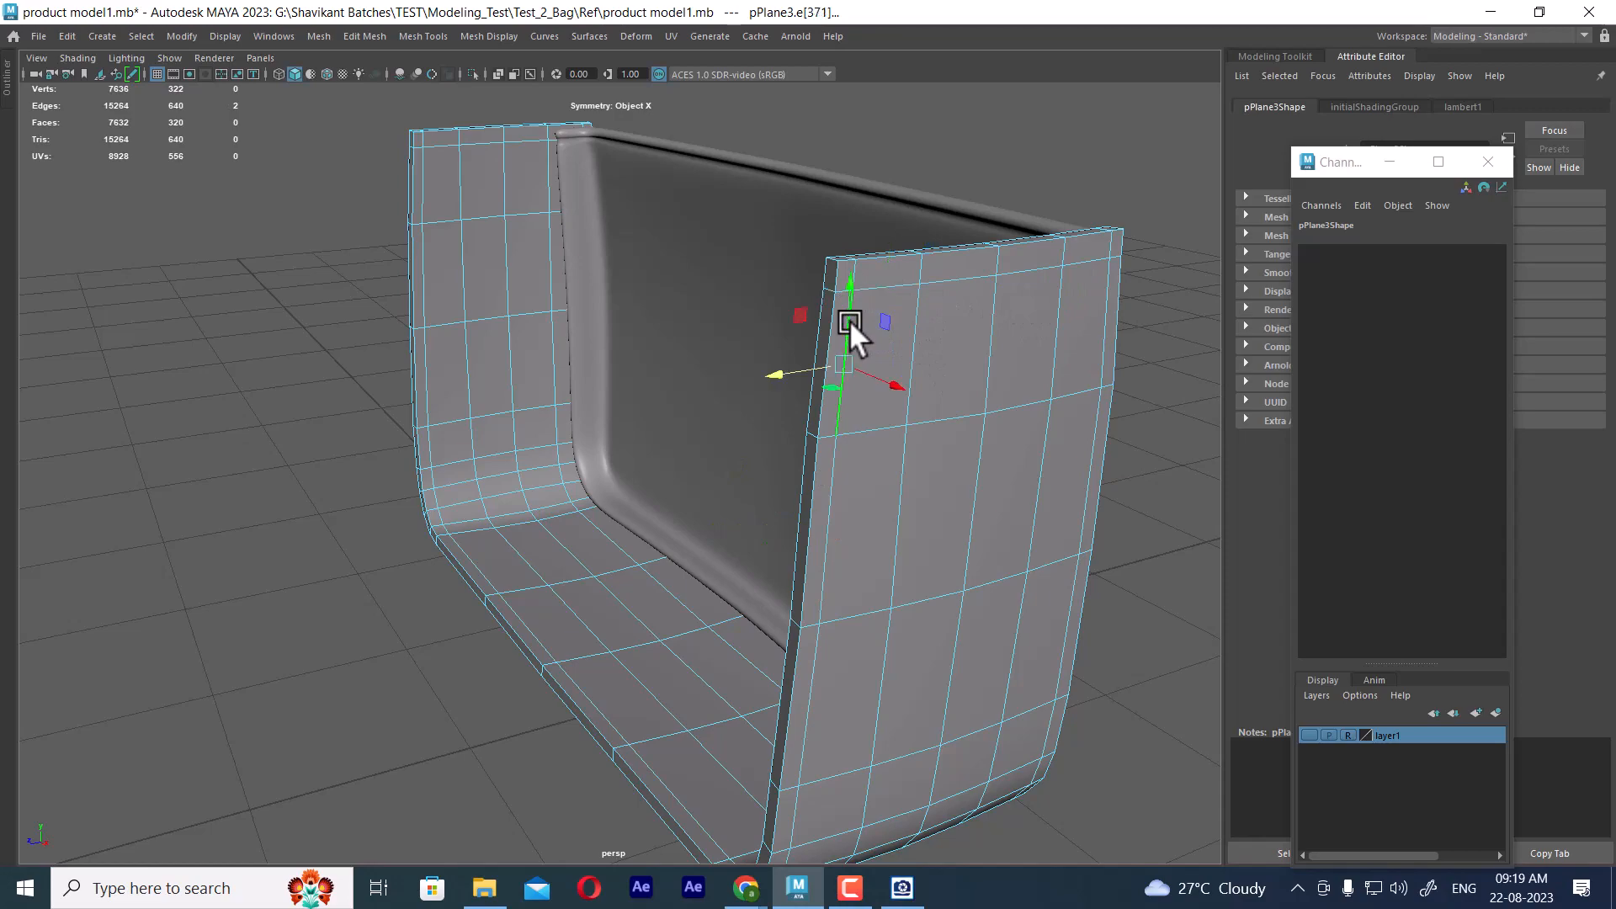
alt+drag(518, 362, 621, 314)
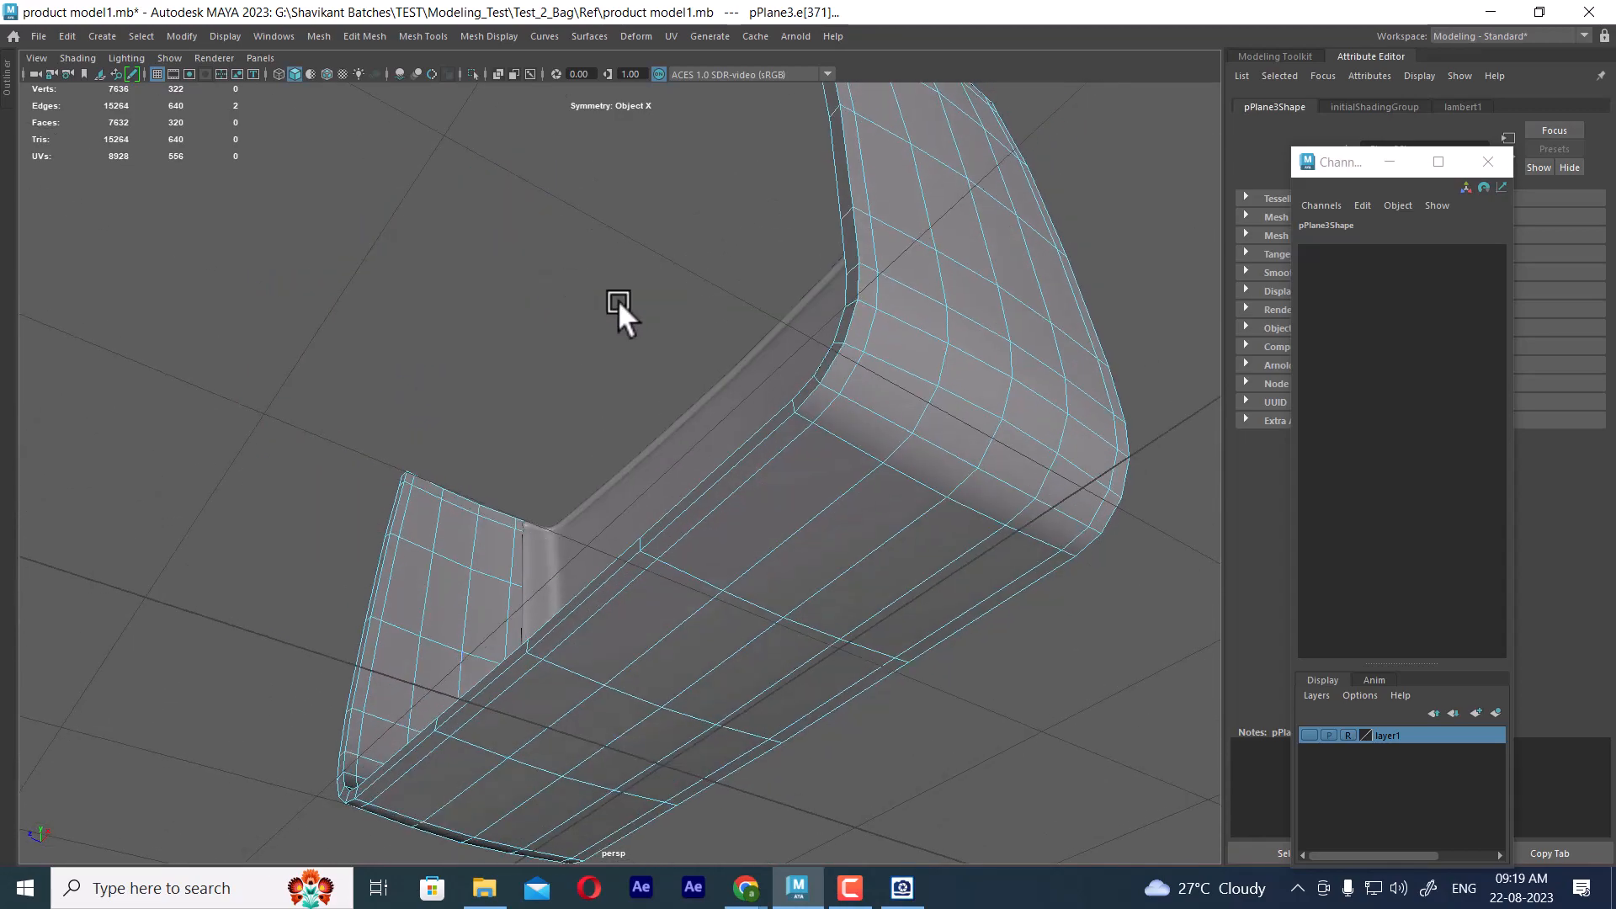
double_click(737, 477)
alt+drag(735, 480, 544, 473)
shift+click(478, 586)
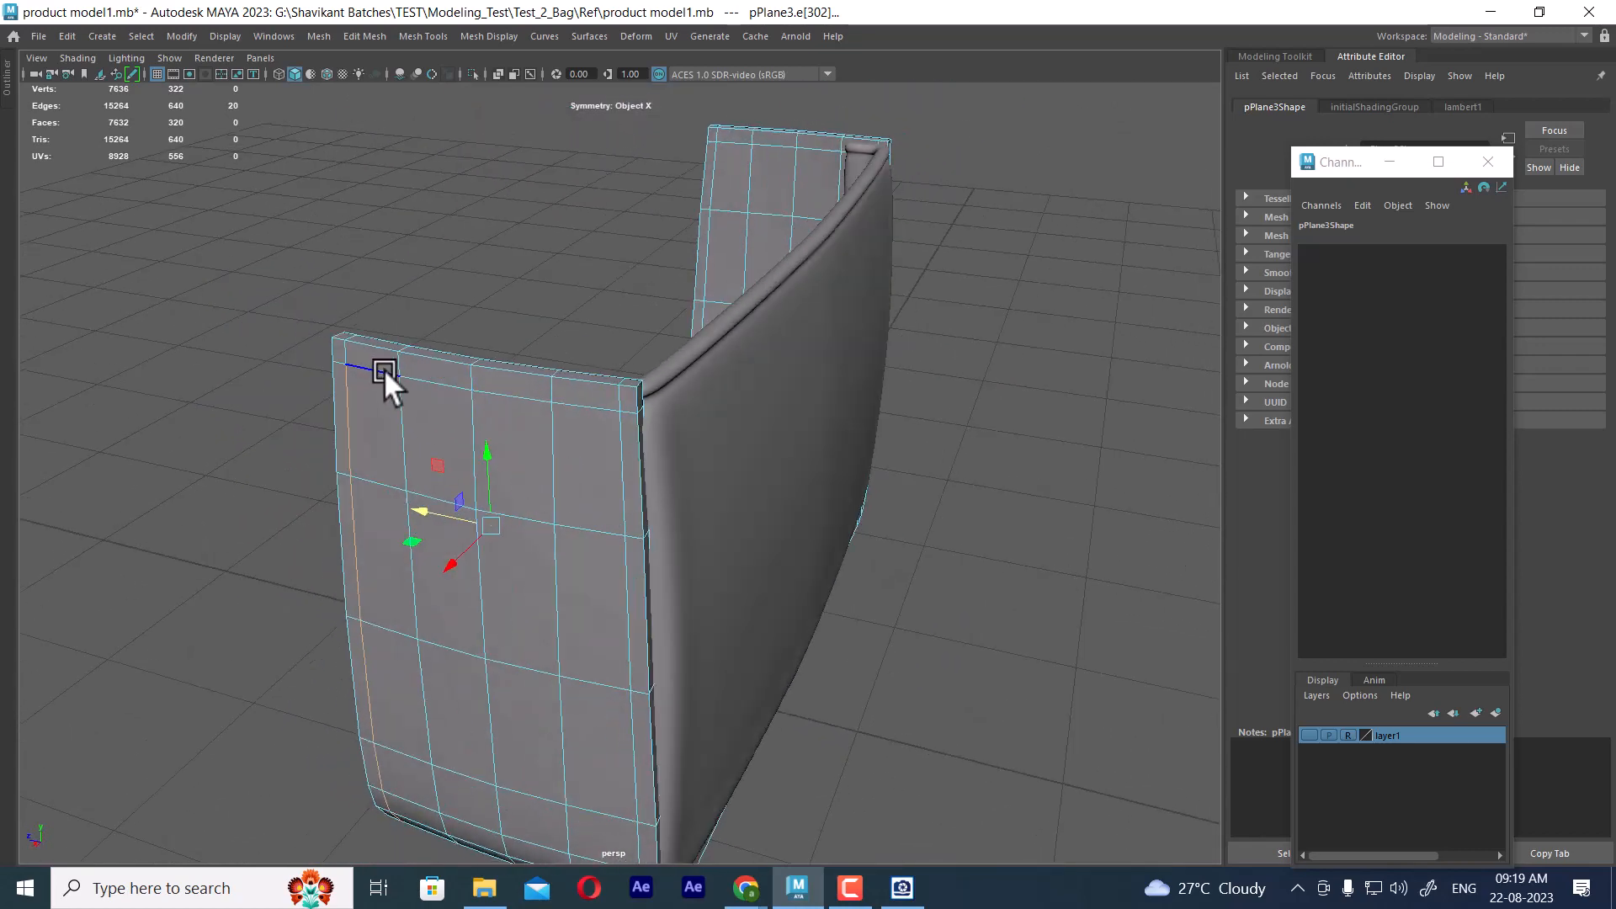
Add the inset edges below the top rim and the inset line along the front panel border to the selection
shift+double_click(592, 401)
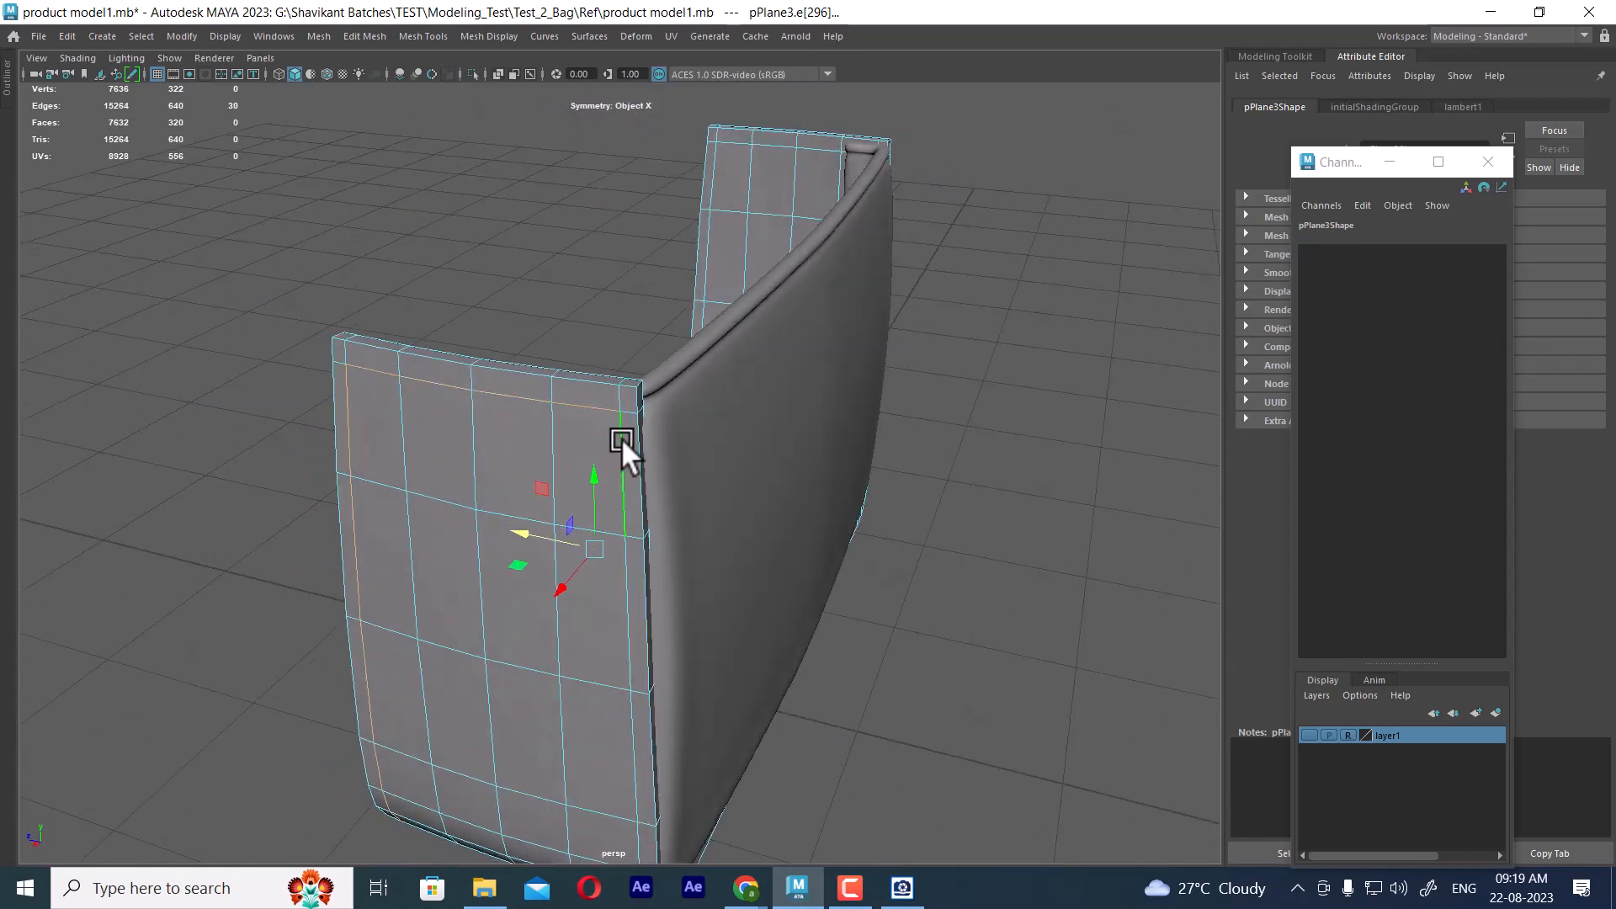
shift+double_click(621, 437)
alt+drag(621, 437, 704, 370)
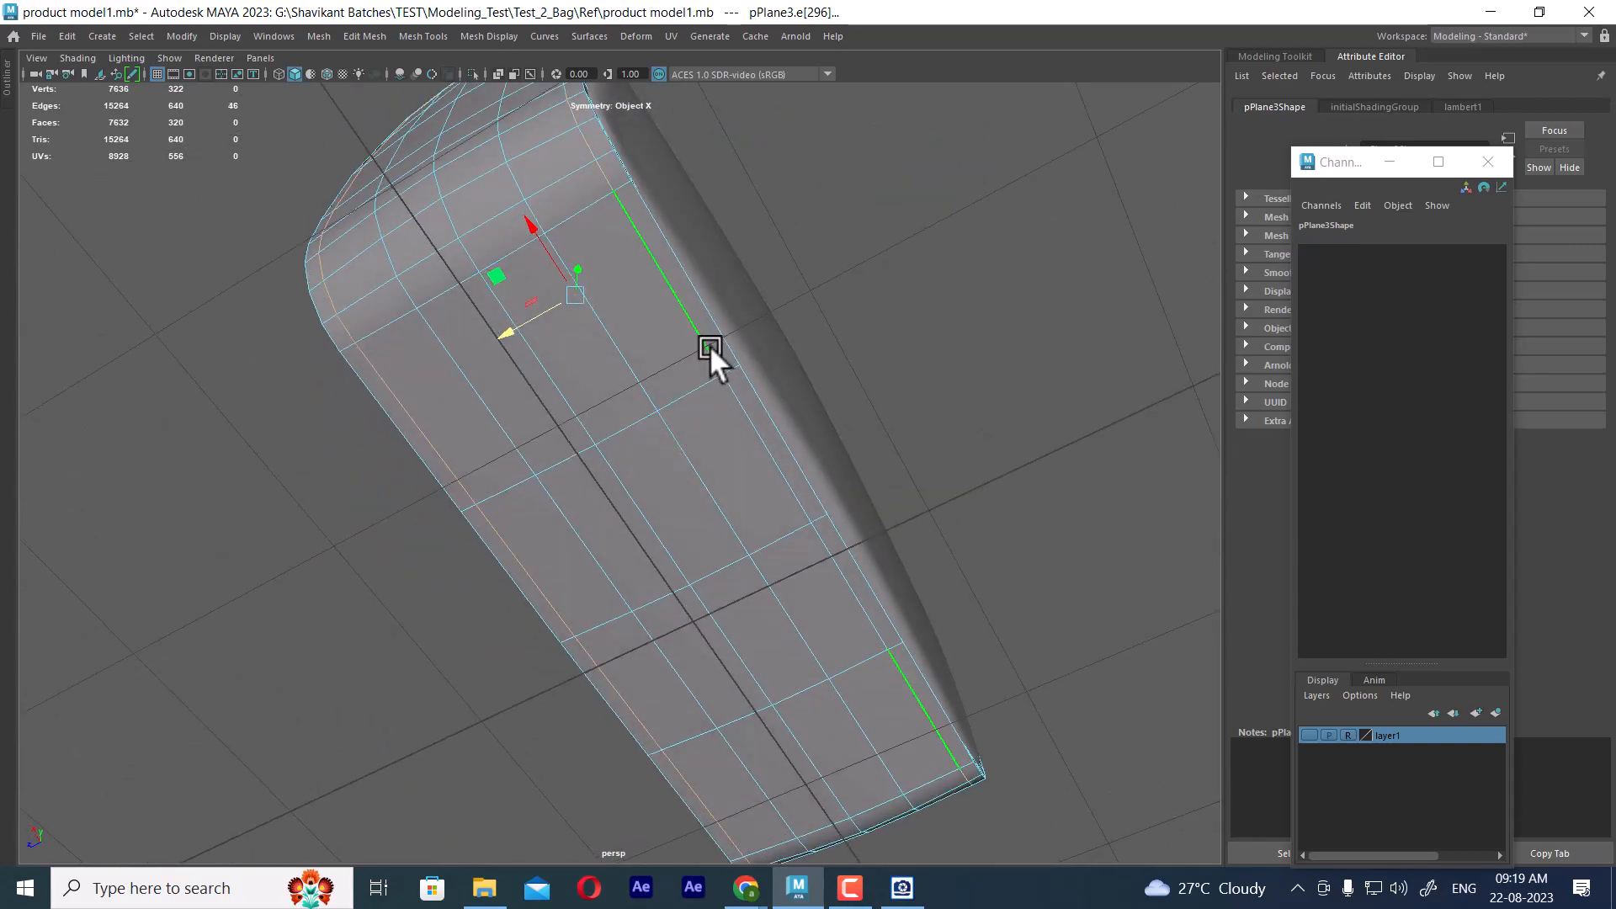
shift+click(758, 427)
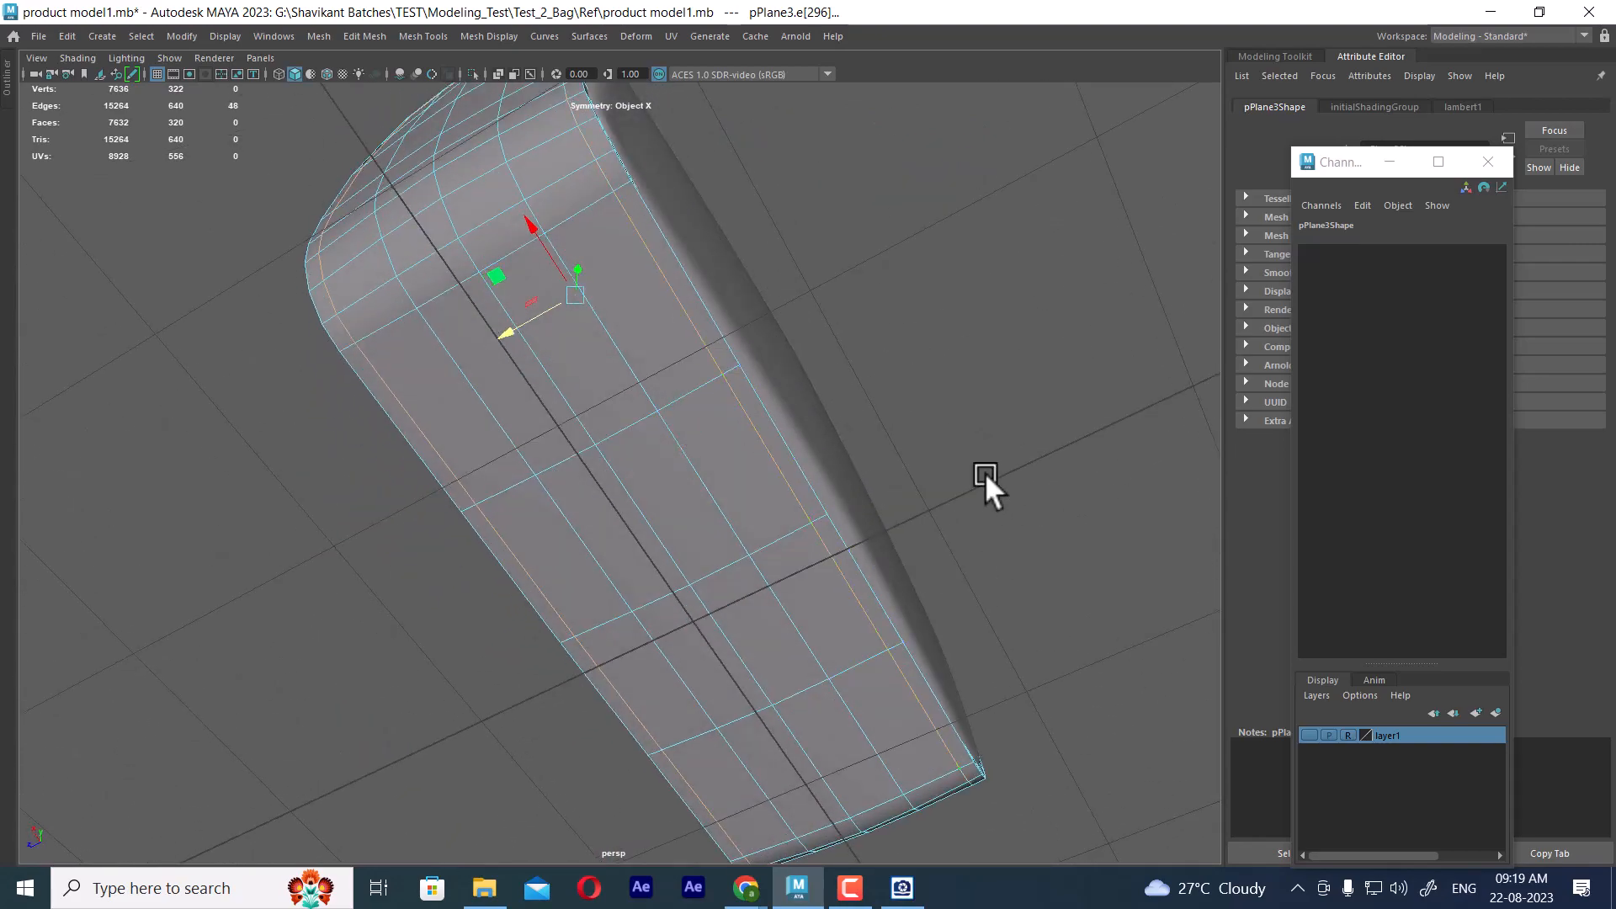
Bevel the selected inset edges of the frame with 2 segments and a fraction of 0.36
alt+drag(986, 475, 776, 312)
shift+right_click(775, 310)
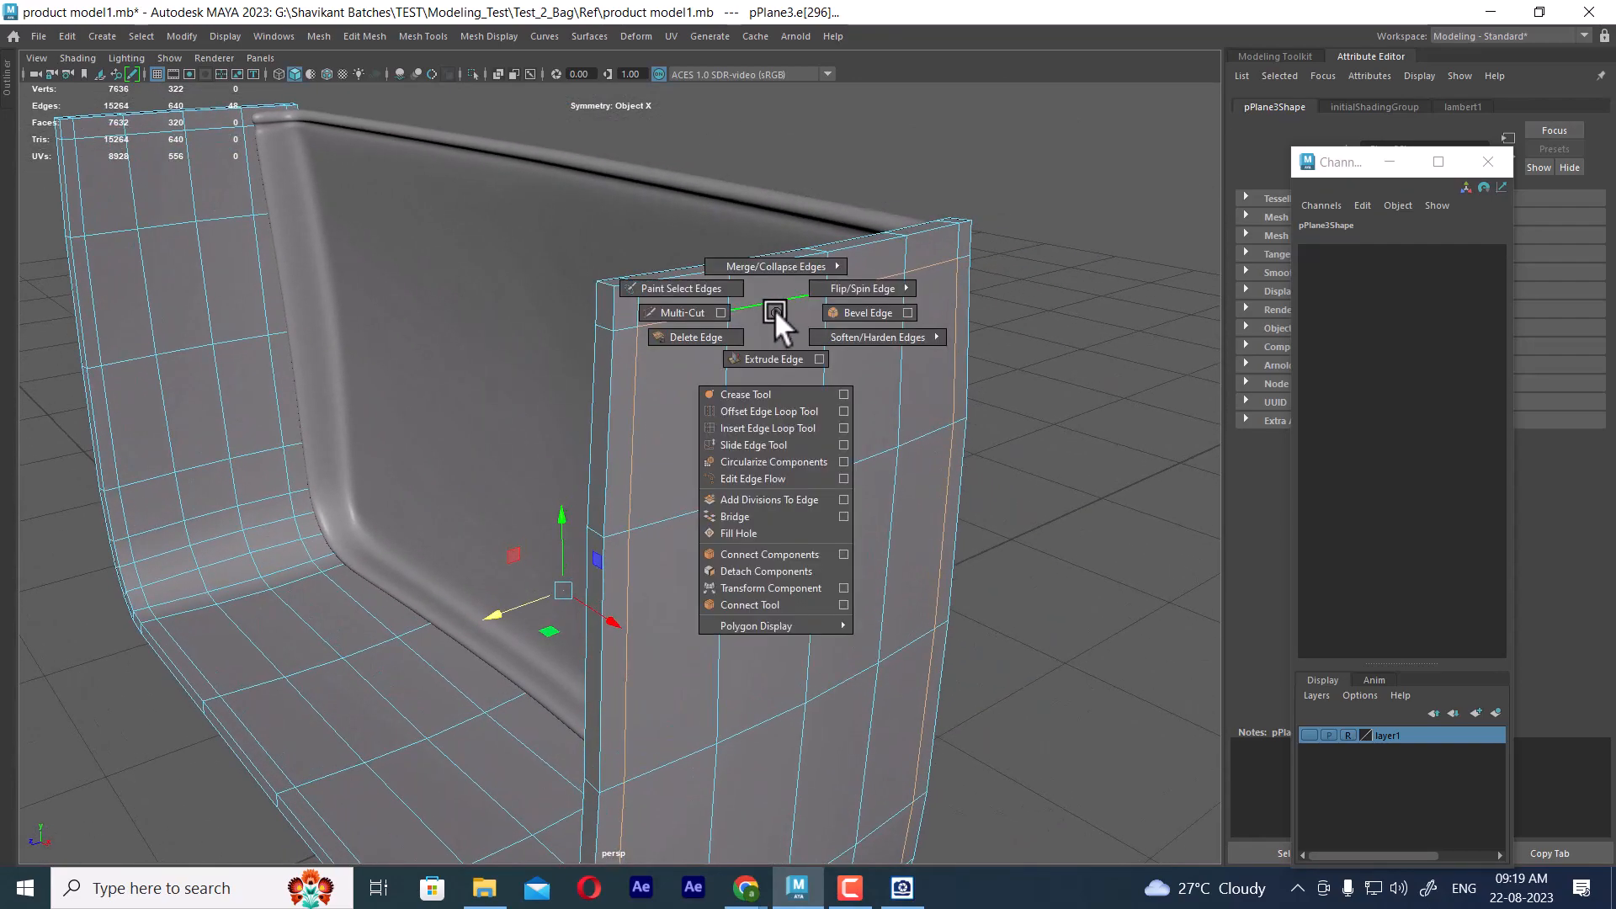
click(850, 310)
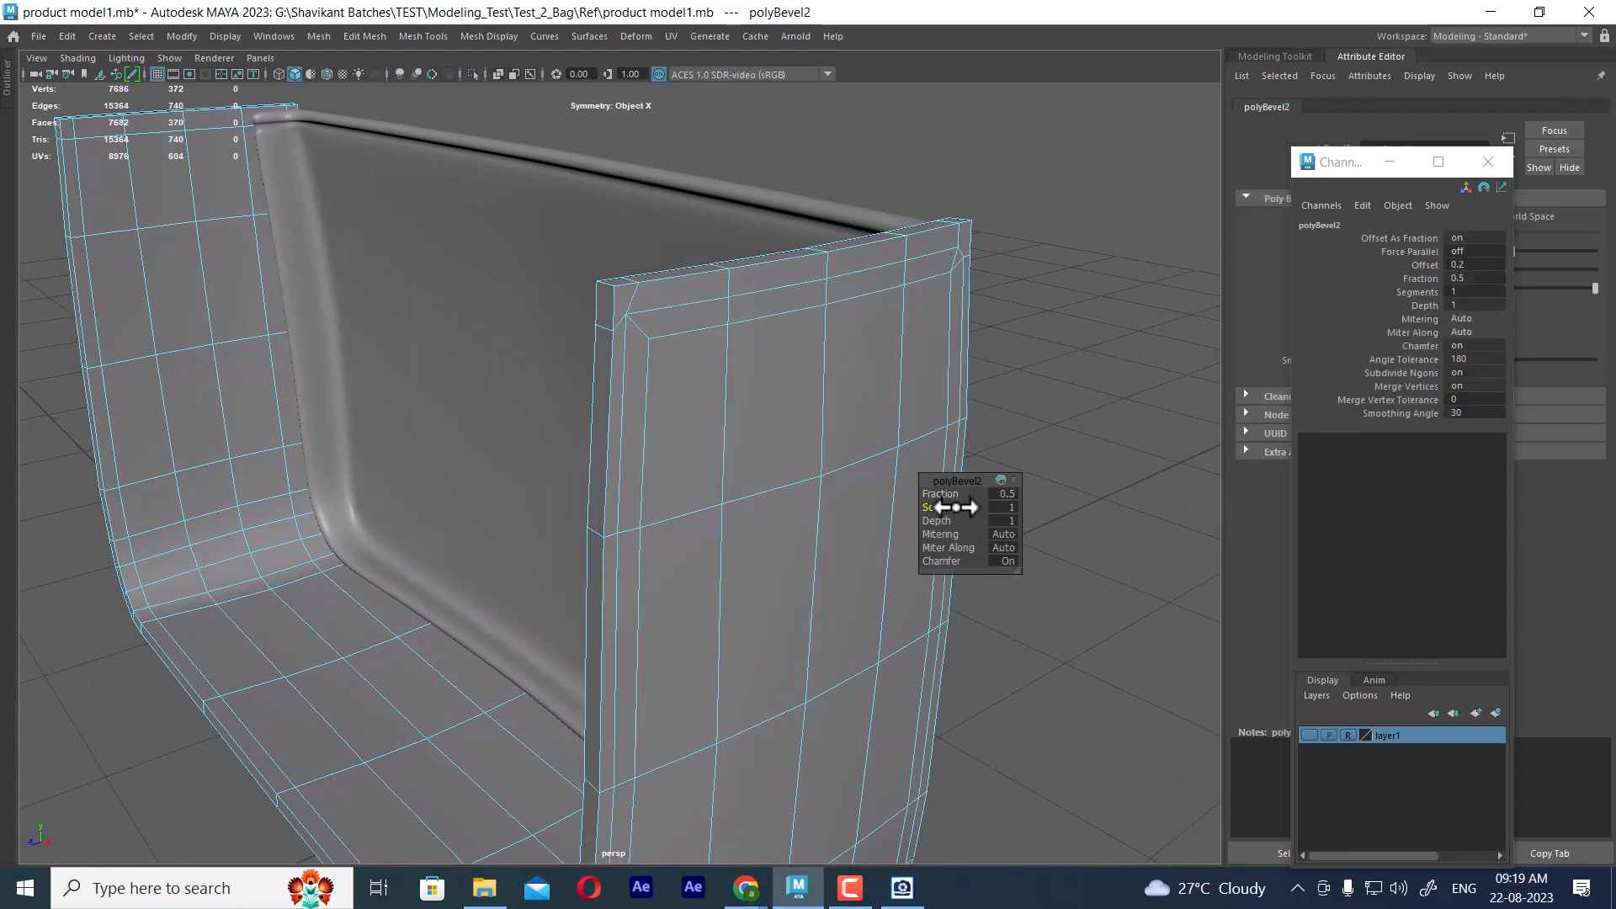
drag(959, 507, 981, 507)
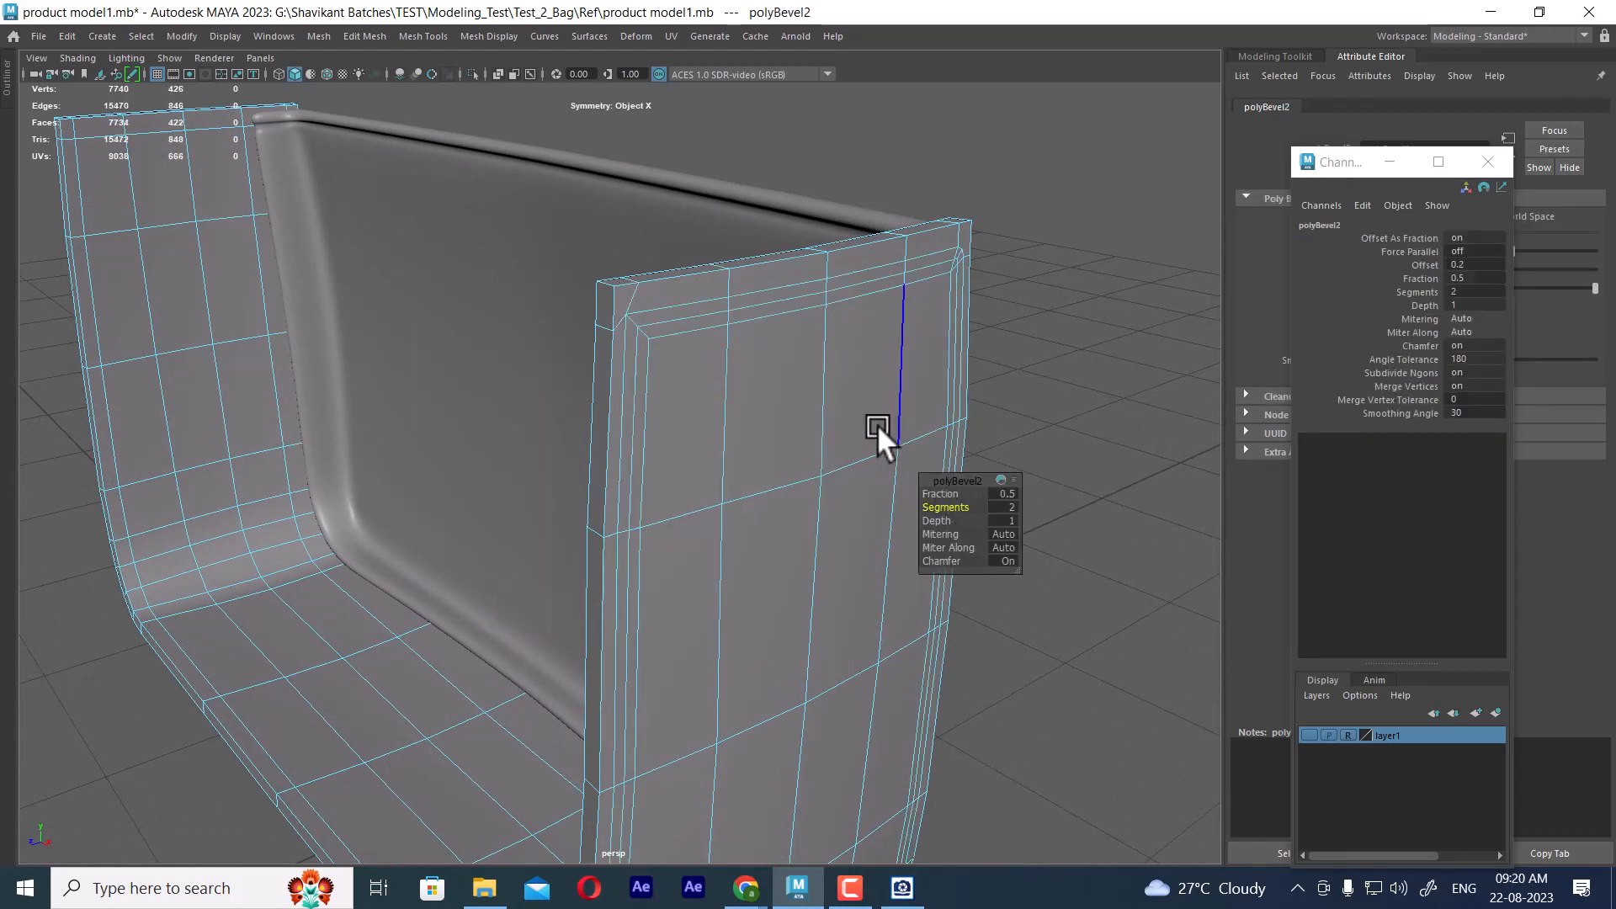
alt+drag(877, 424, 775, 362)
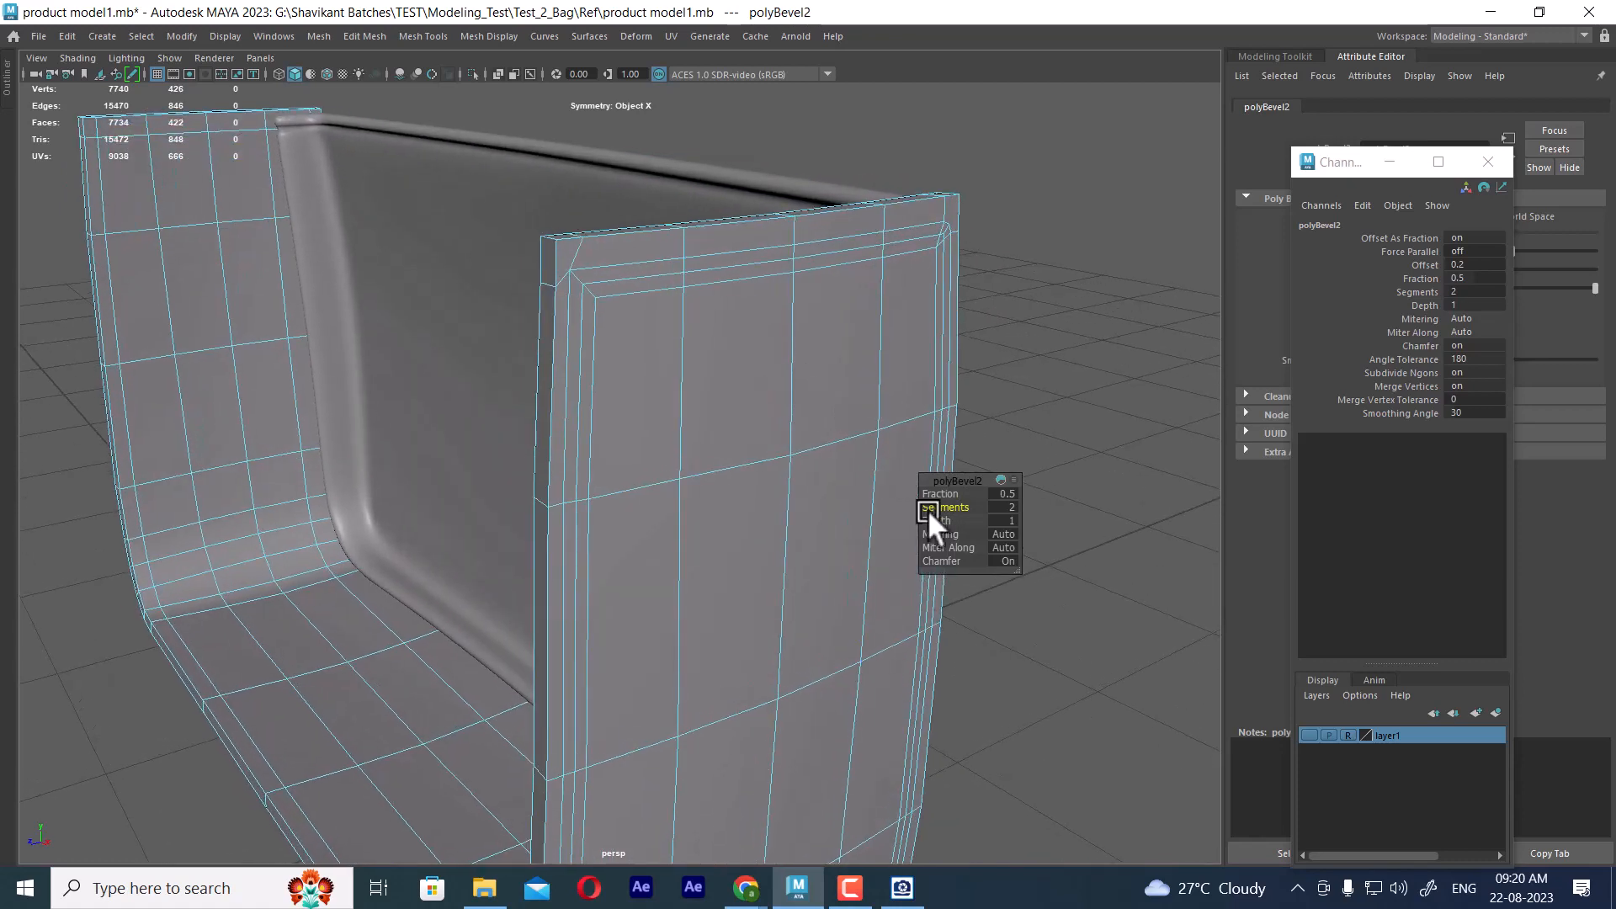
drag(947, 493, 936, 494)
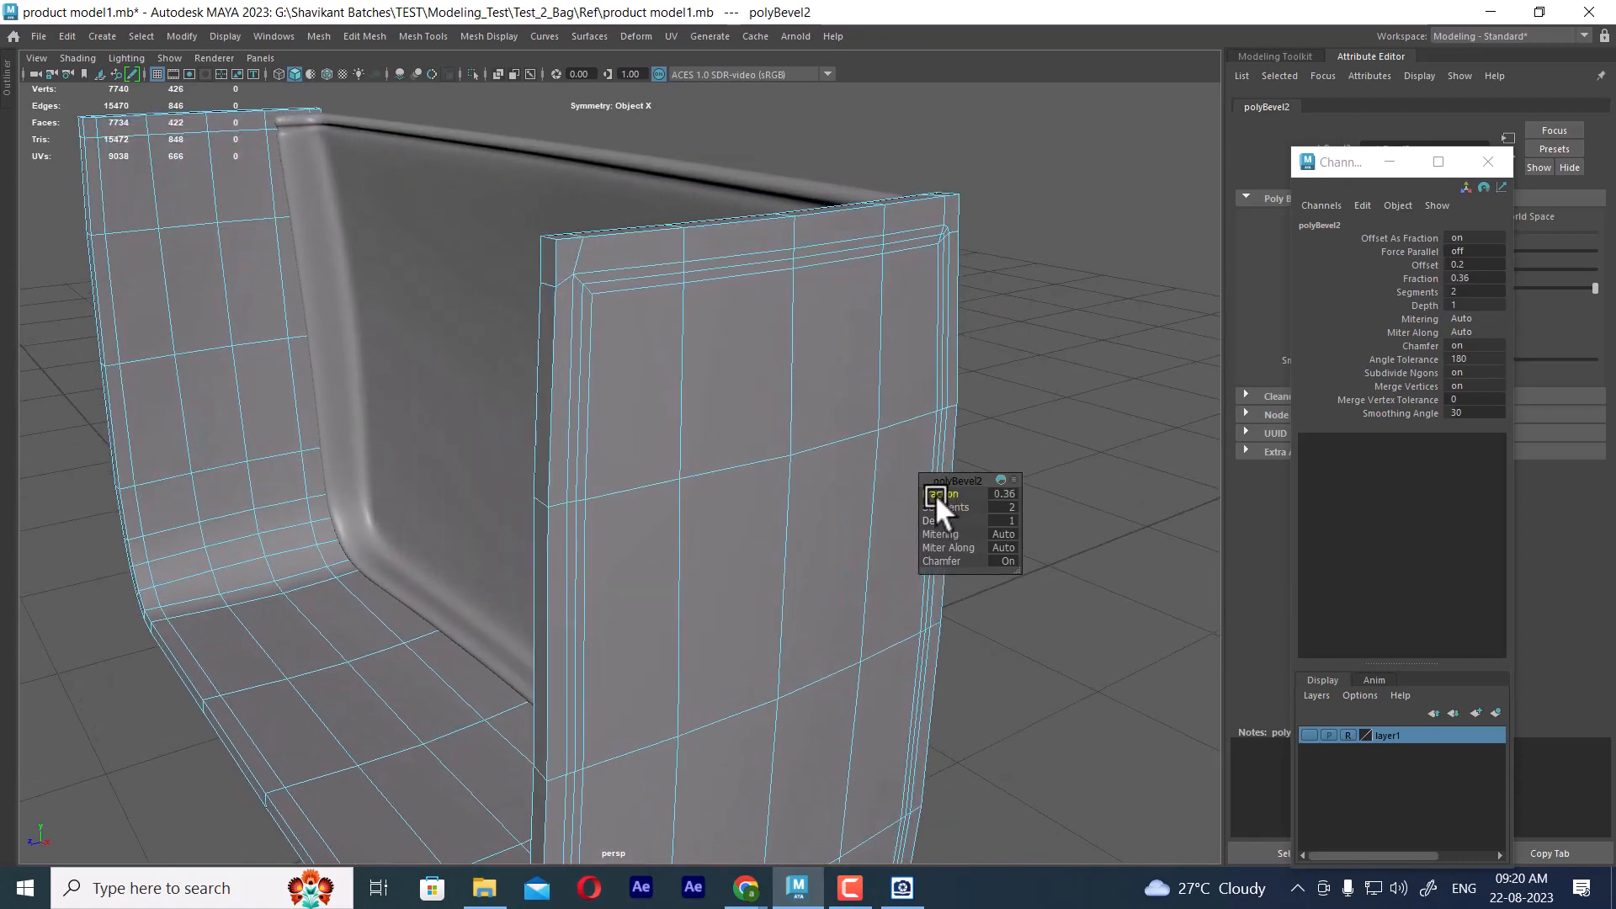
Select the middle edge line of the beveled seam on the side-and-base frame, including its upper and vertical runs
double_click(631, 274)
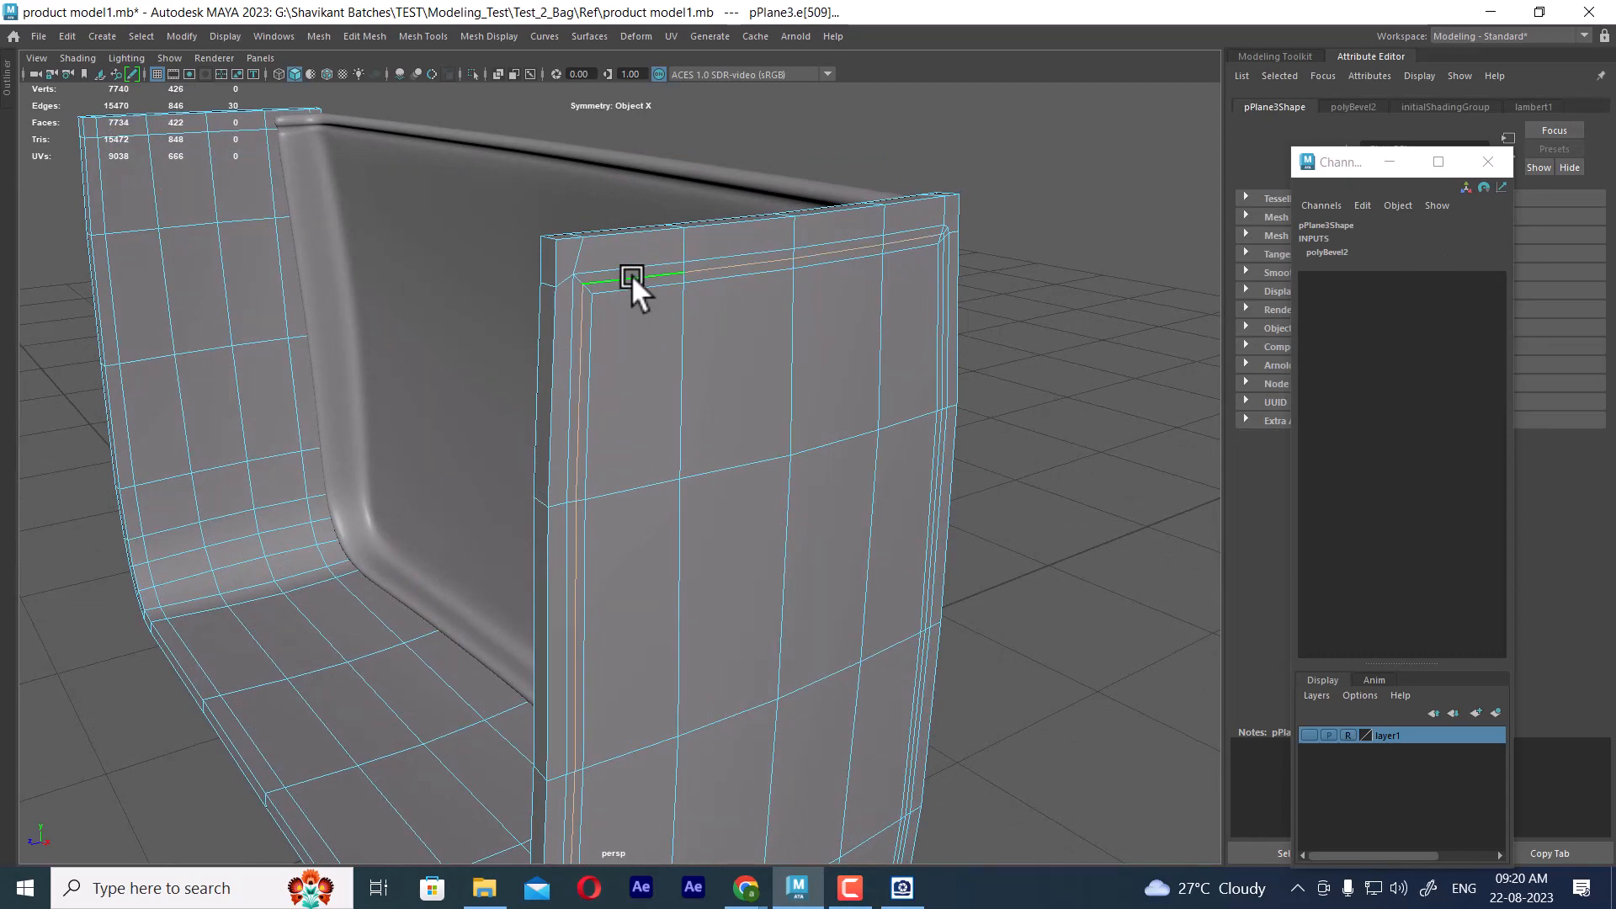
shift+right_click(981, 180)
alt+drag(1043, 344, 977, 349)
alt+right_drag(976, 349, 977, 446)
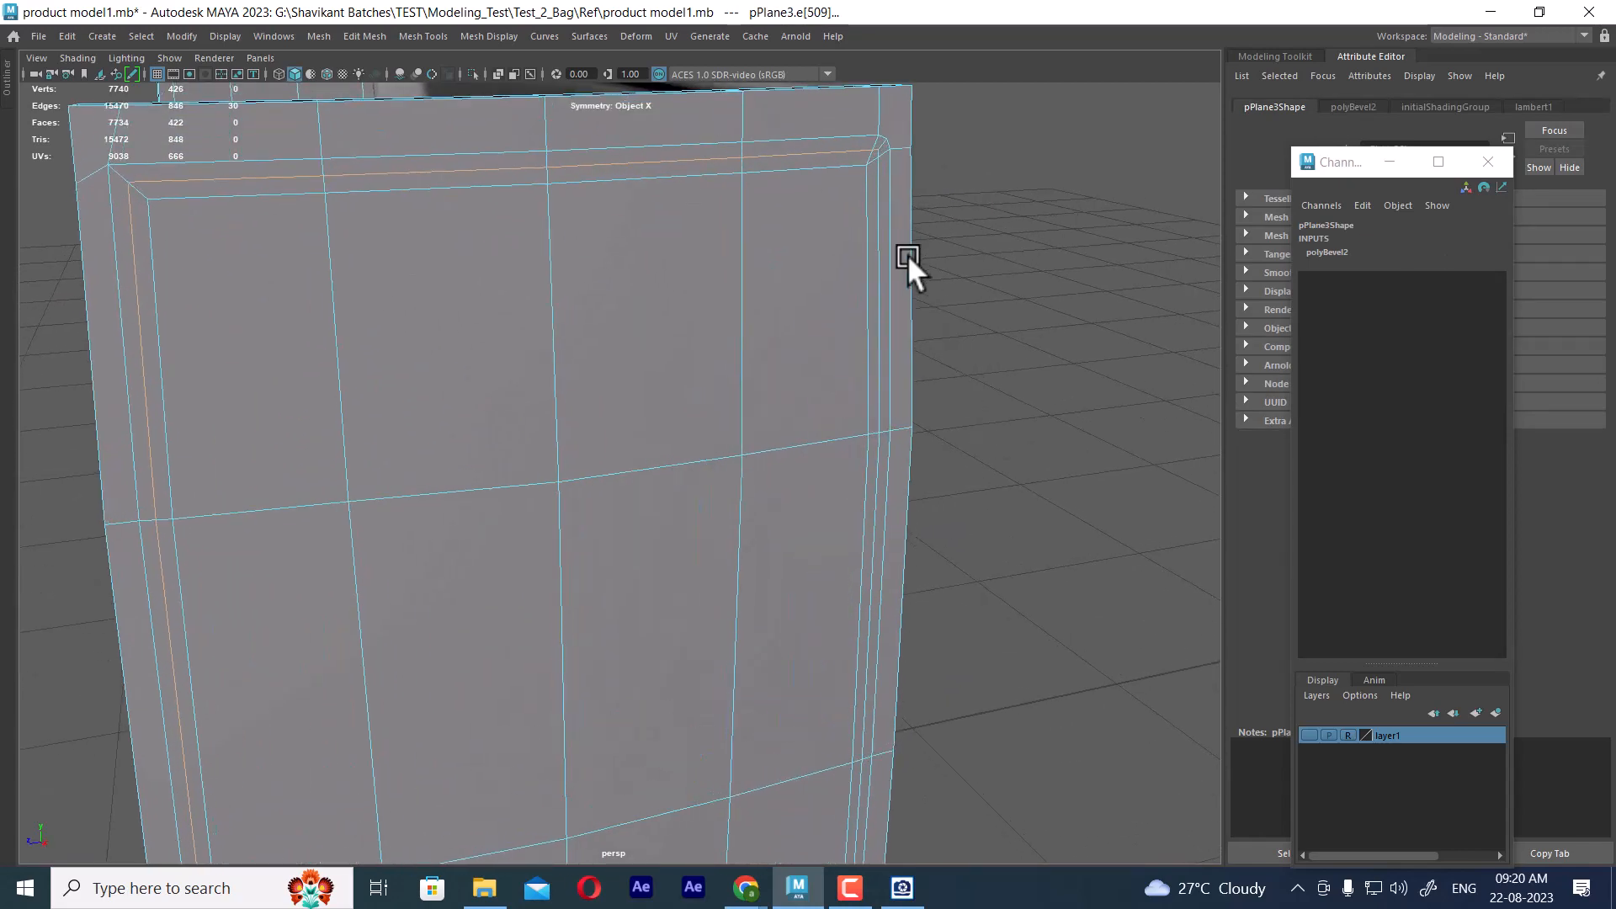
shift+double_click(877, 201)
alt+right_drag(993, 271, 936, 291)
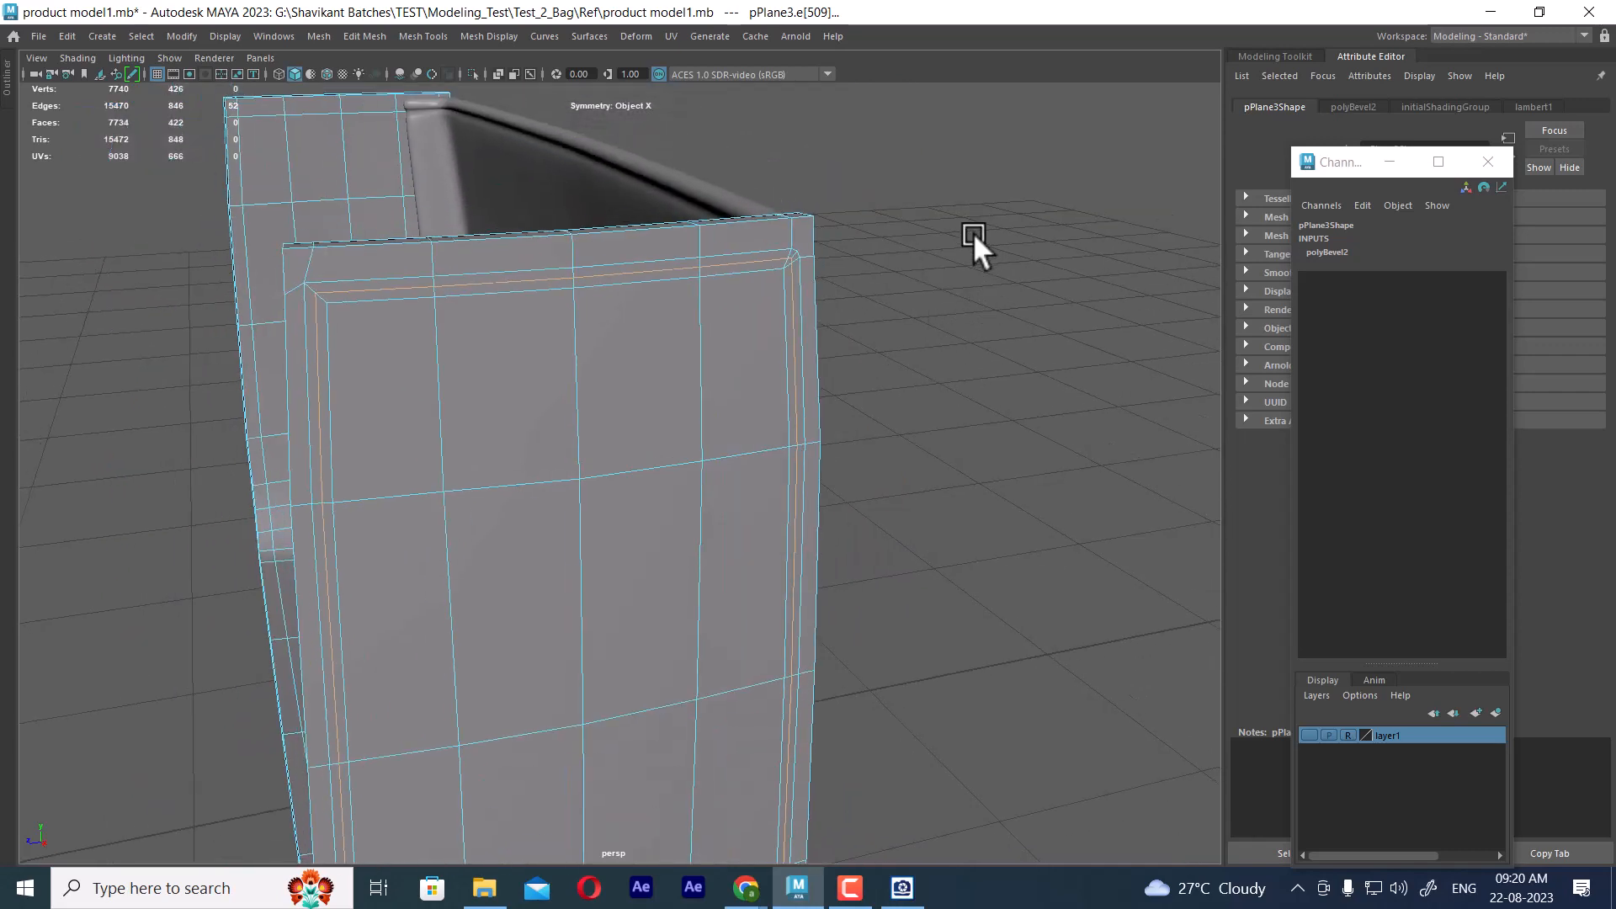
shift+right_drag(973, 232, 973, 340)
Convert the seam selection to faces and extrude them with a Local Translate Z of -0.01 and an offset of 0.01, then preview smoothed
alt+drag(972, 340, 1008, 189)
shift+right_drag(1008, 199, 972, 478)
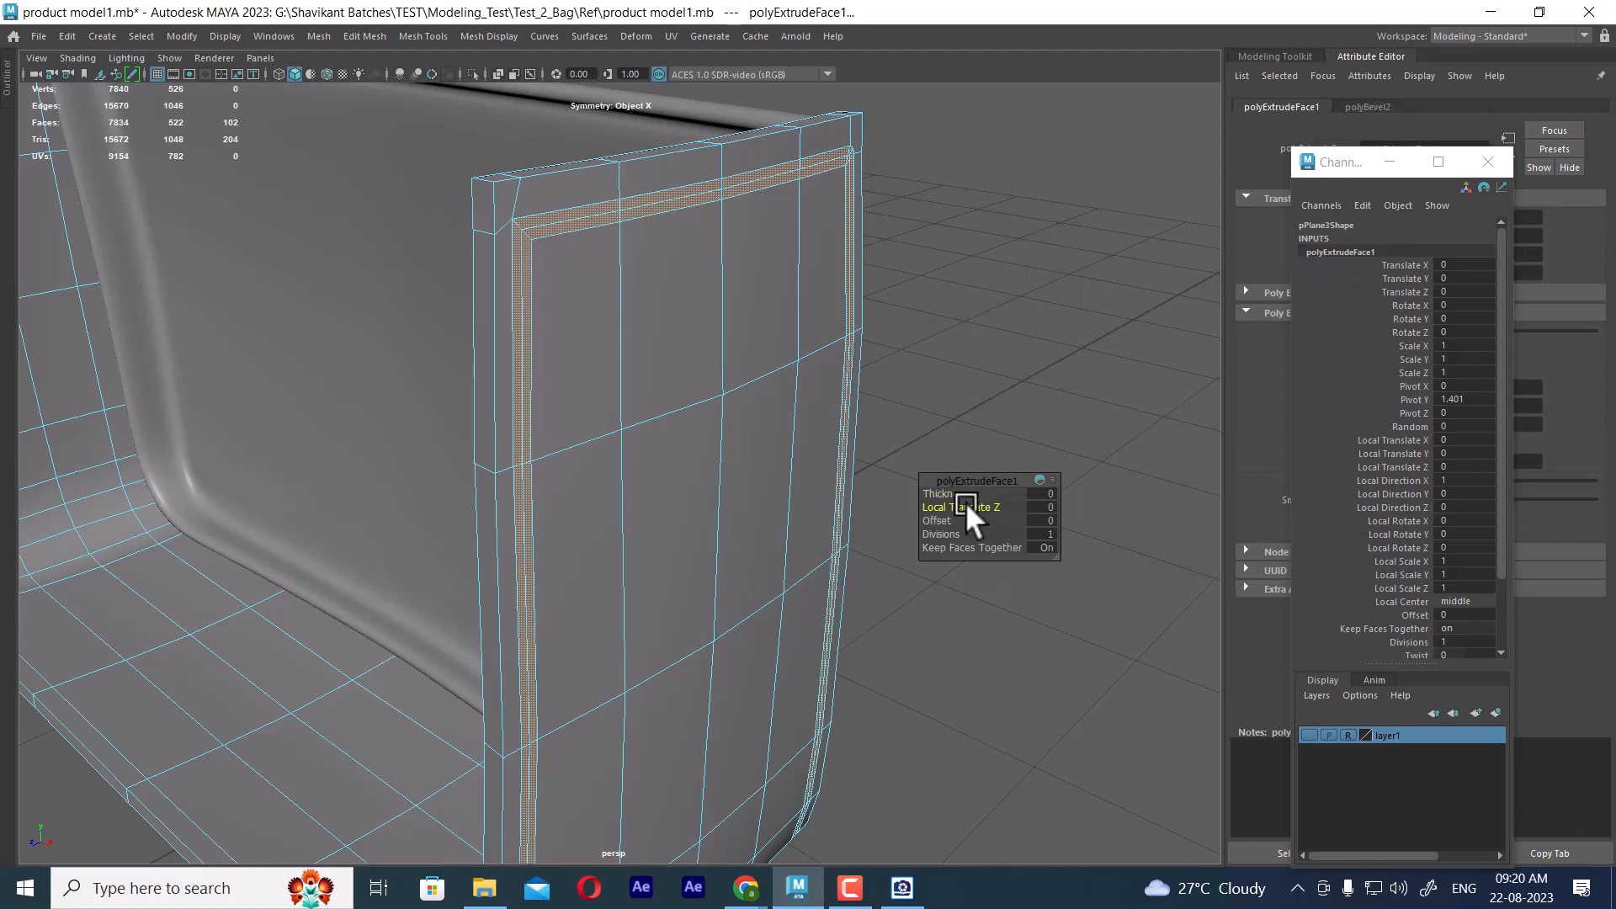
drag(966, 502, 964, 503)
drag(953, 519, 947, 514)
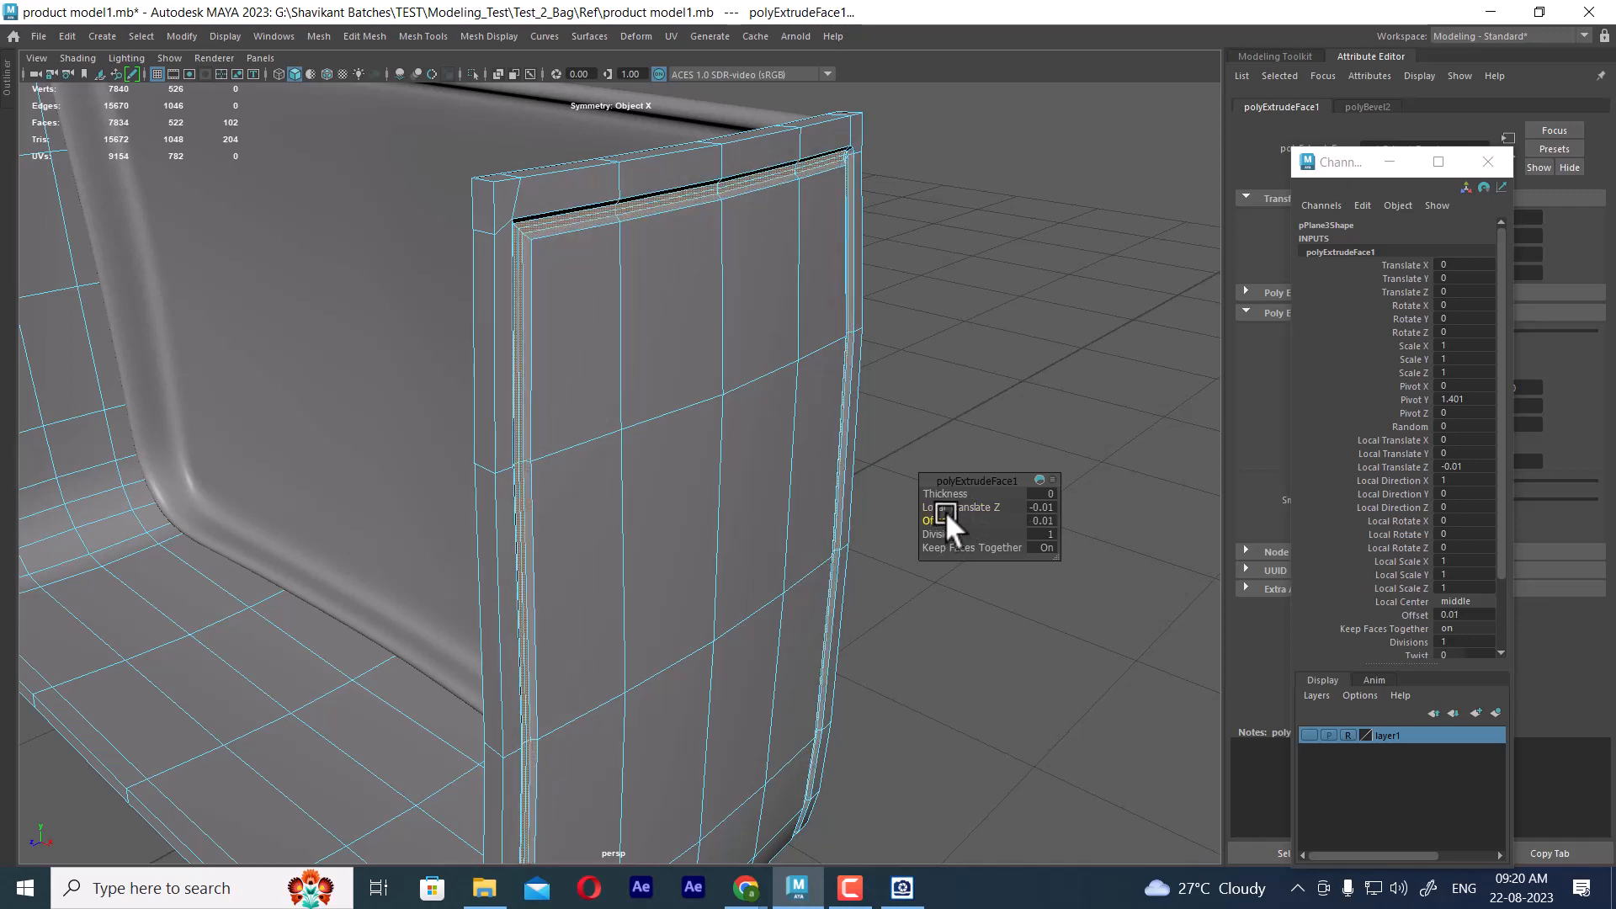
scroll(835, 440, up, 1)
key(3)
scroll(836, 438, down, 2)
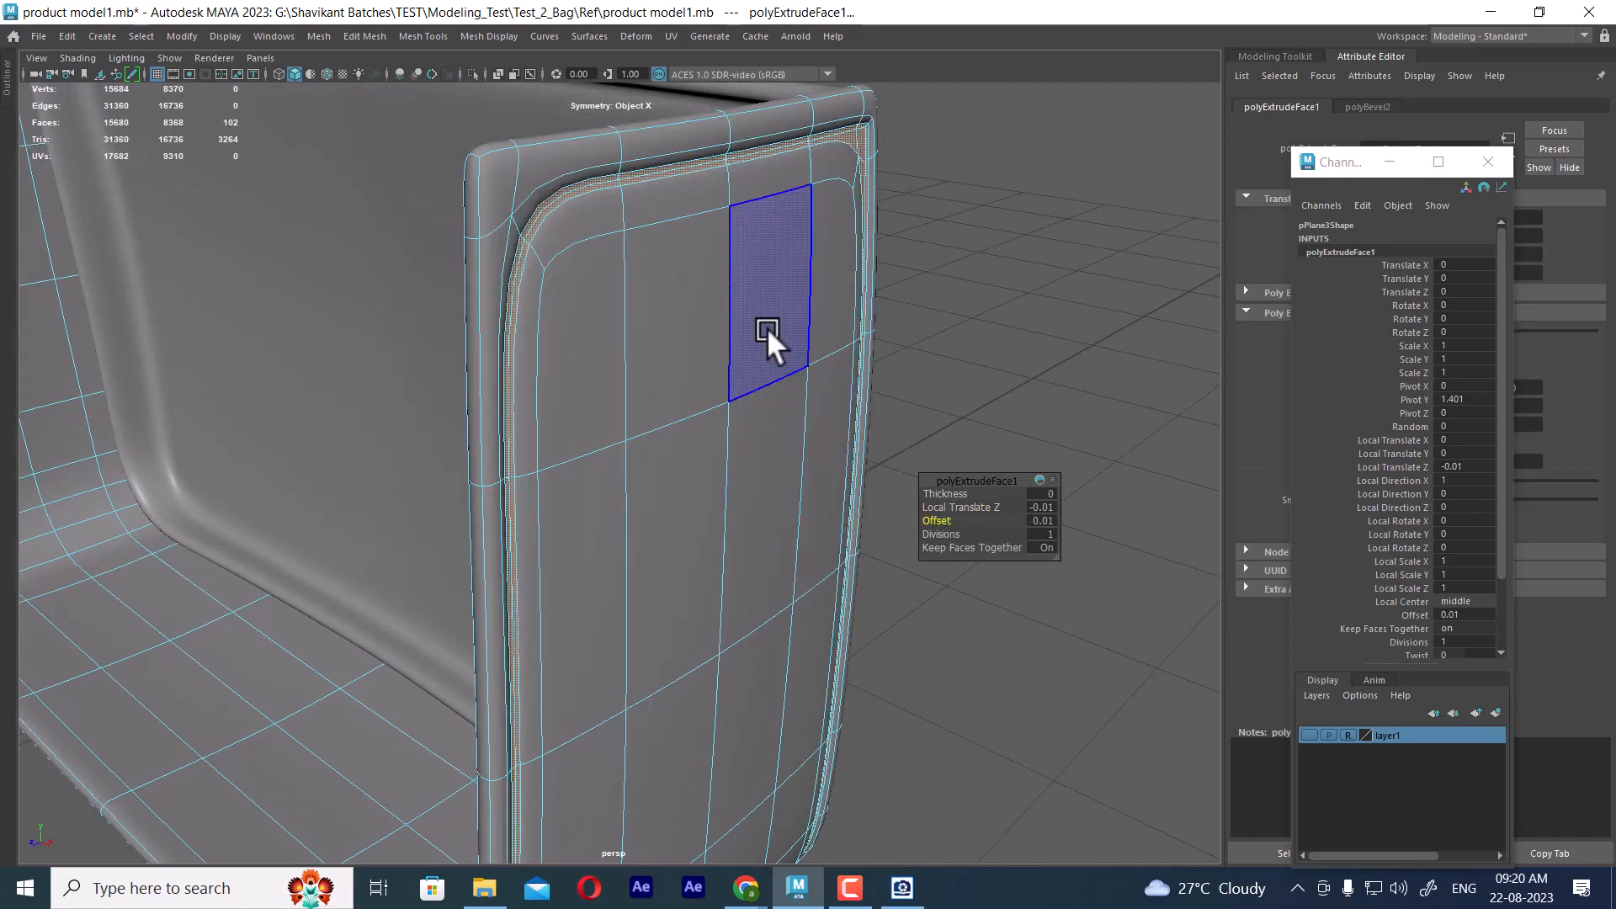
Examine the smoothed seam groove around the bag's side panels, top rim and front panel border from several angles
right_drag(707, 214, 867, 142)
click(988, 180)
alt+drag(900, 333, 865, 431)
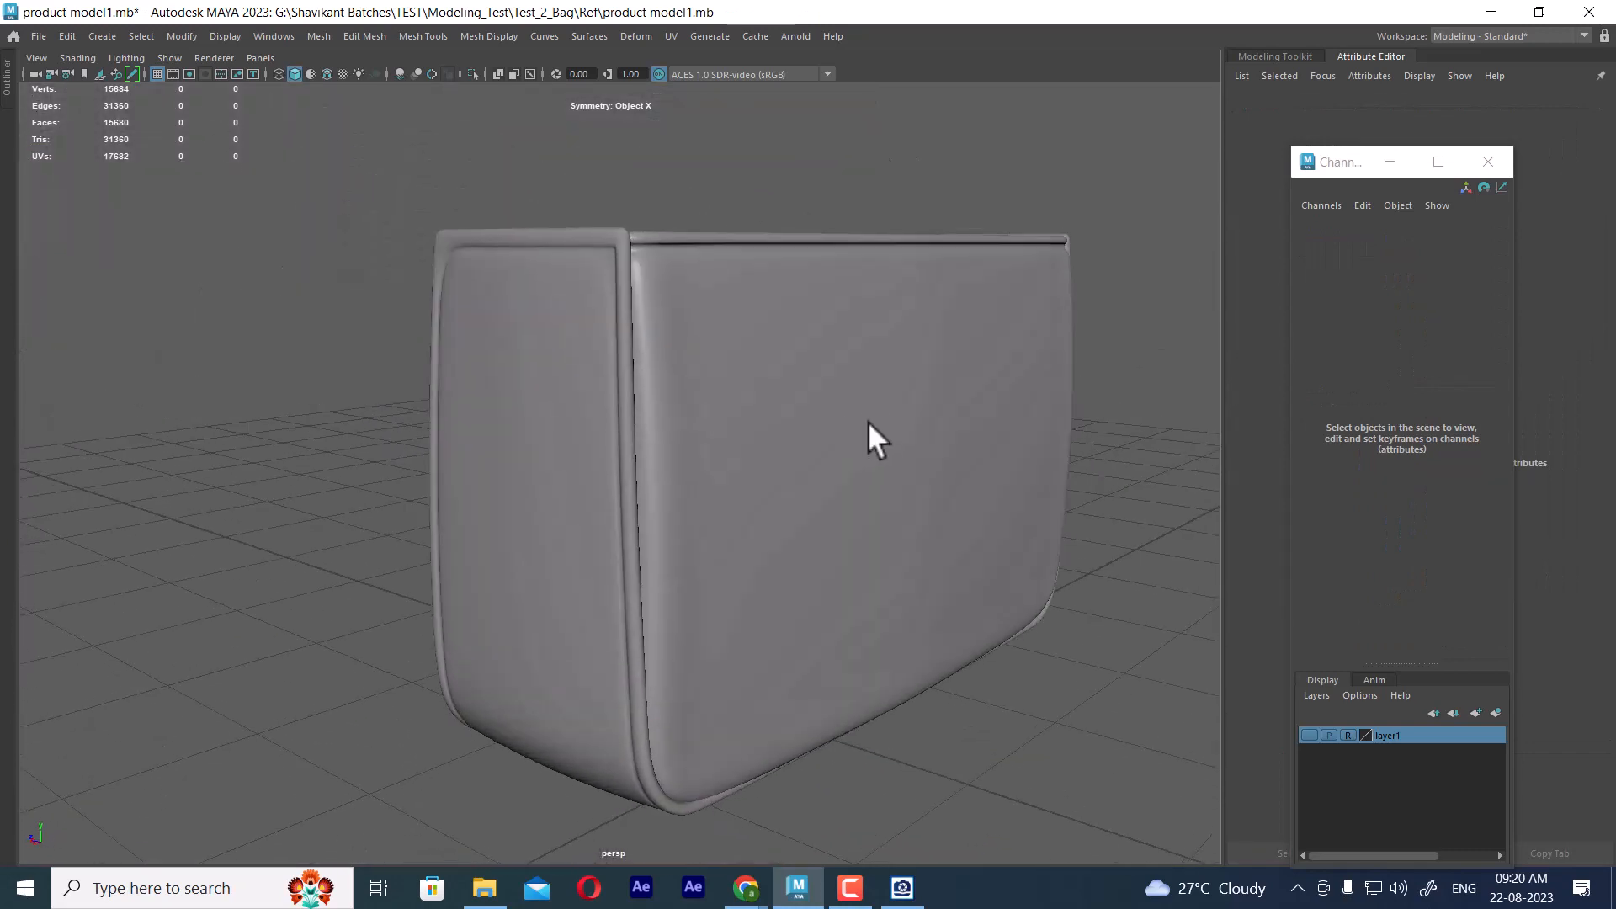
alt+drag(668, 404, 642, 407)
alt+right_drag(642, 407, 719, 461)
click(707, 366)
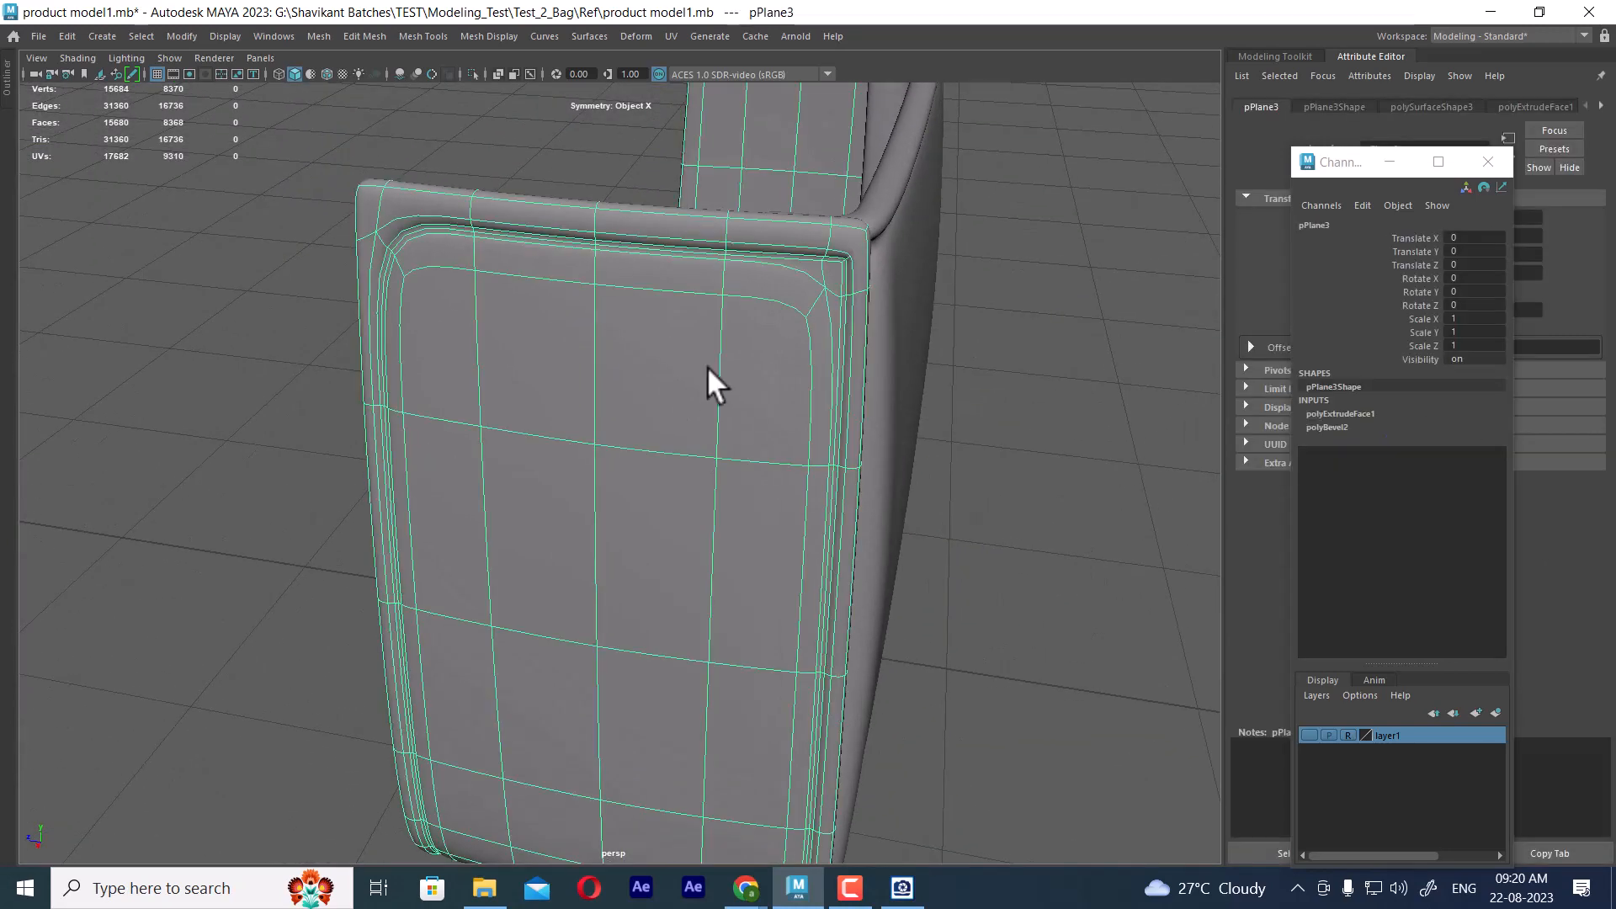
scroll(715, 401, up, 2)
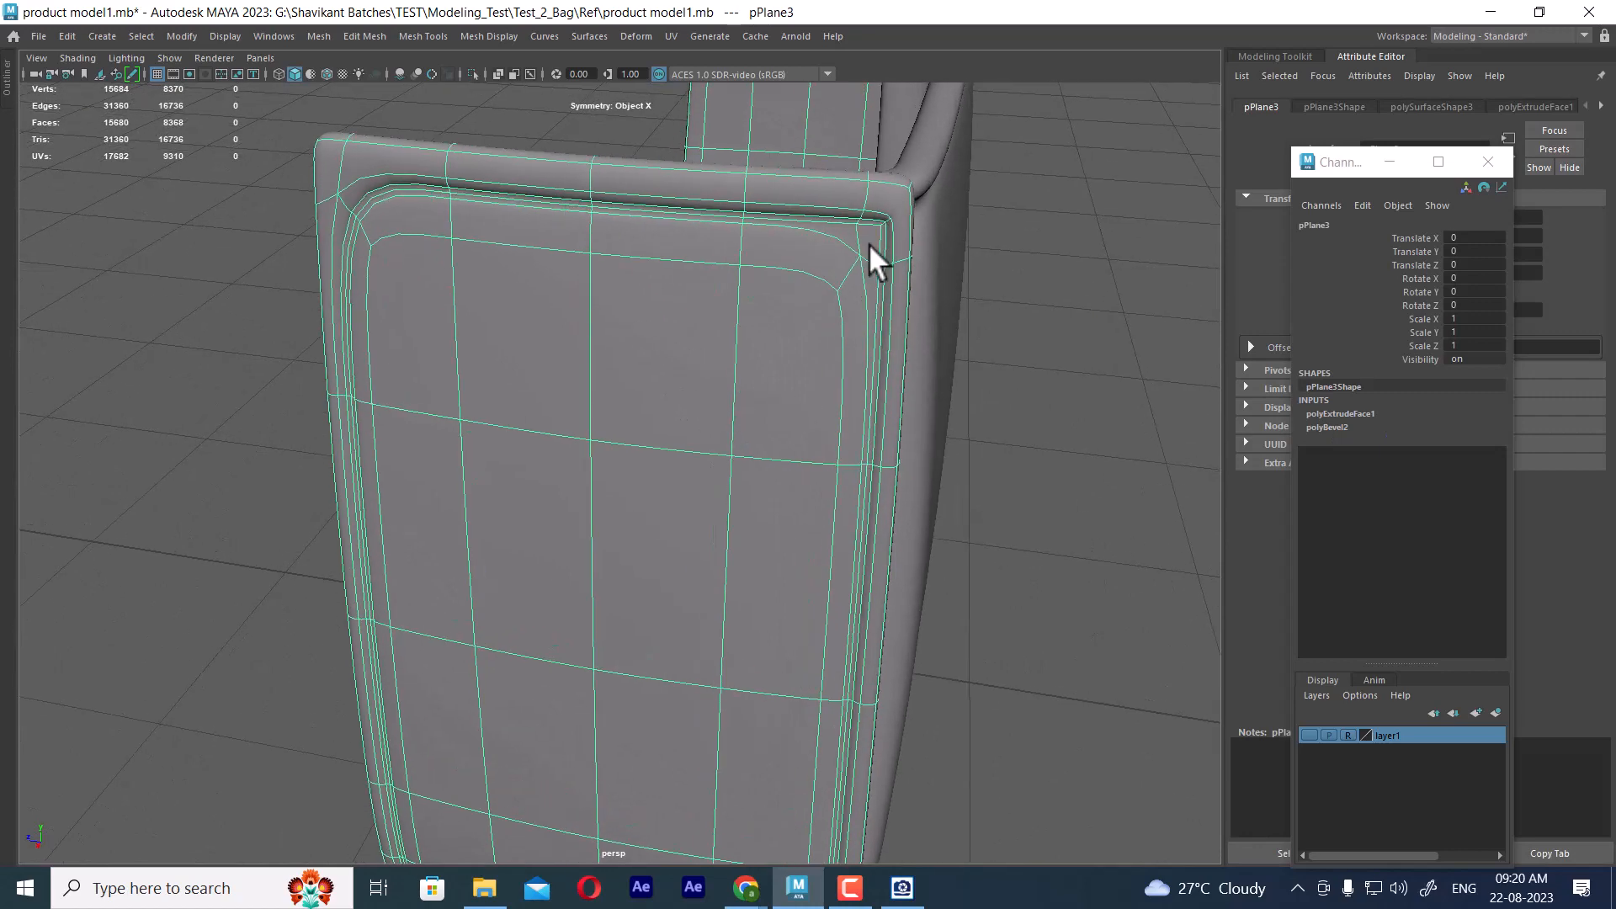
alt+drag(869, 260, 831, 350)
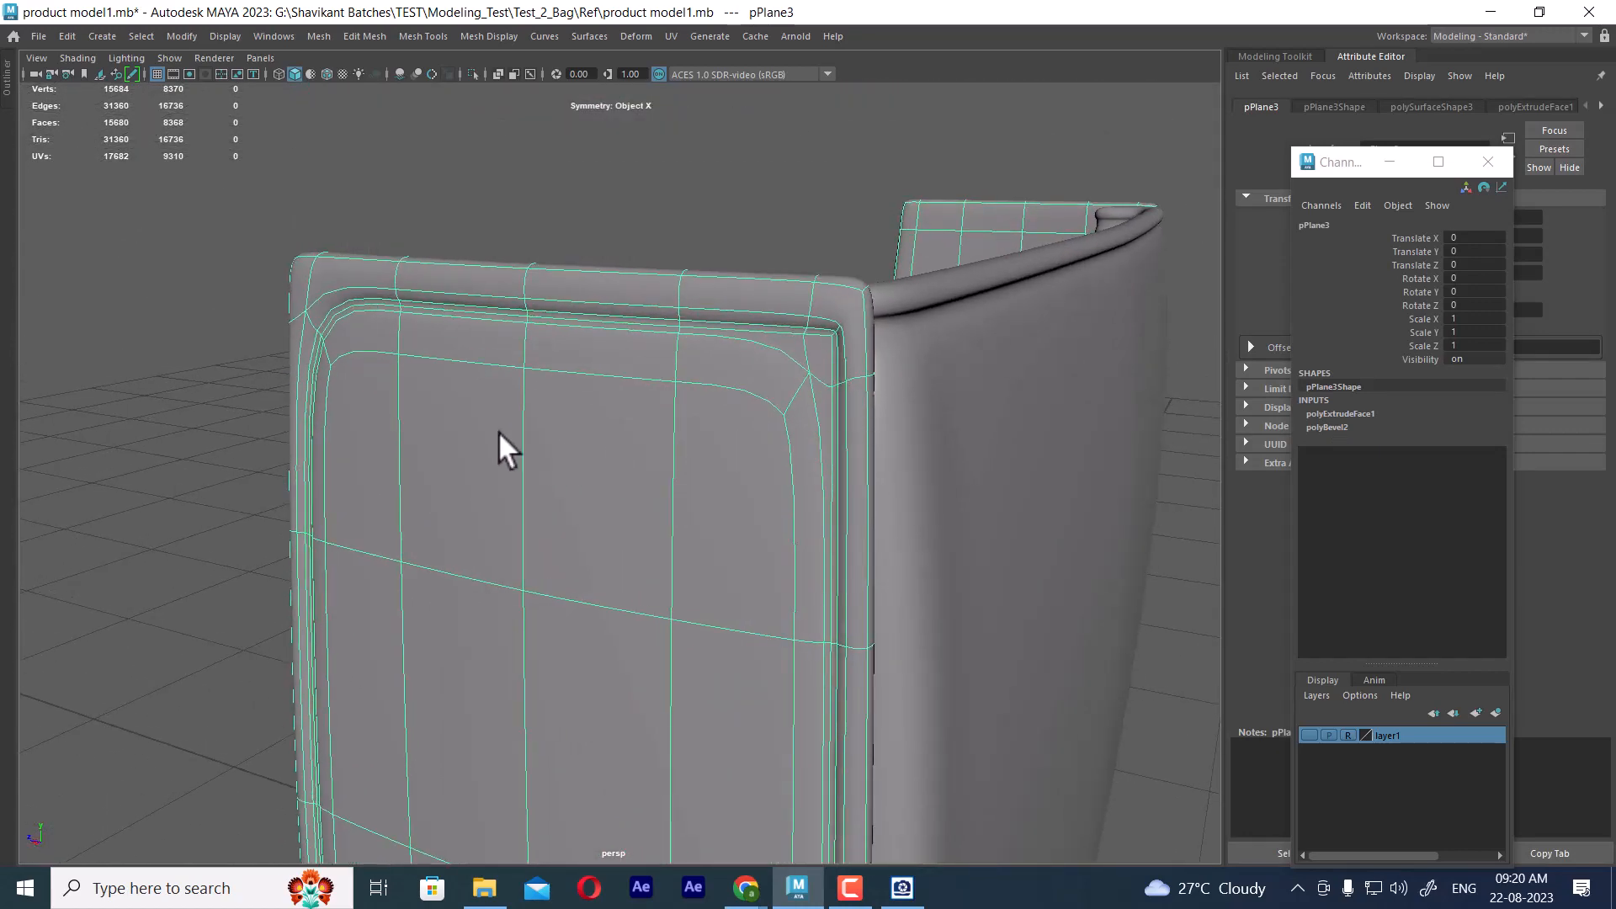
click(235, 401)
alt+drag(734, 487, 764, 472)
right_drag(718, 385, 856, 785)
click(1085, 495)
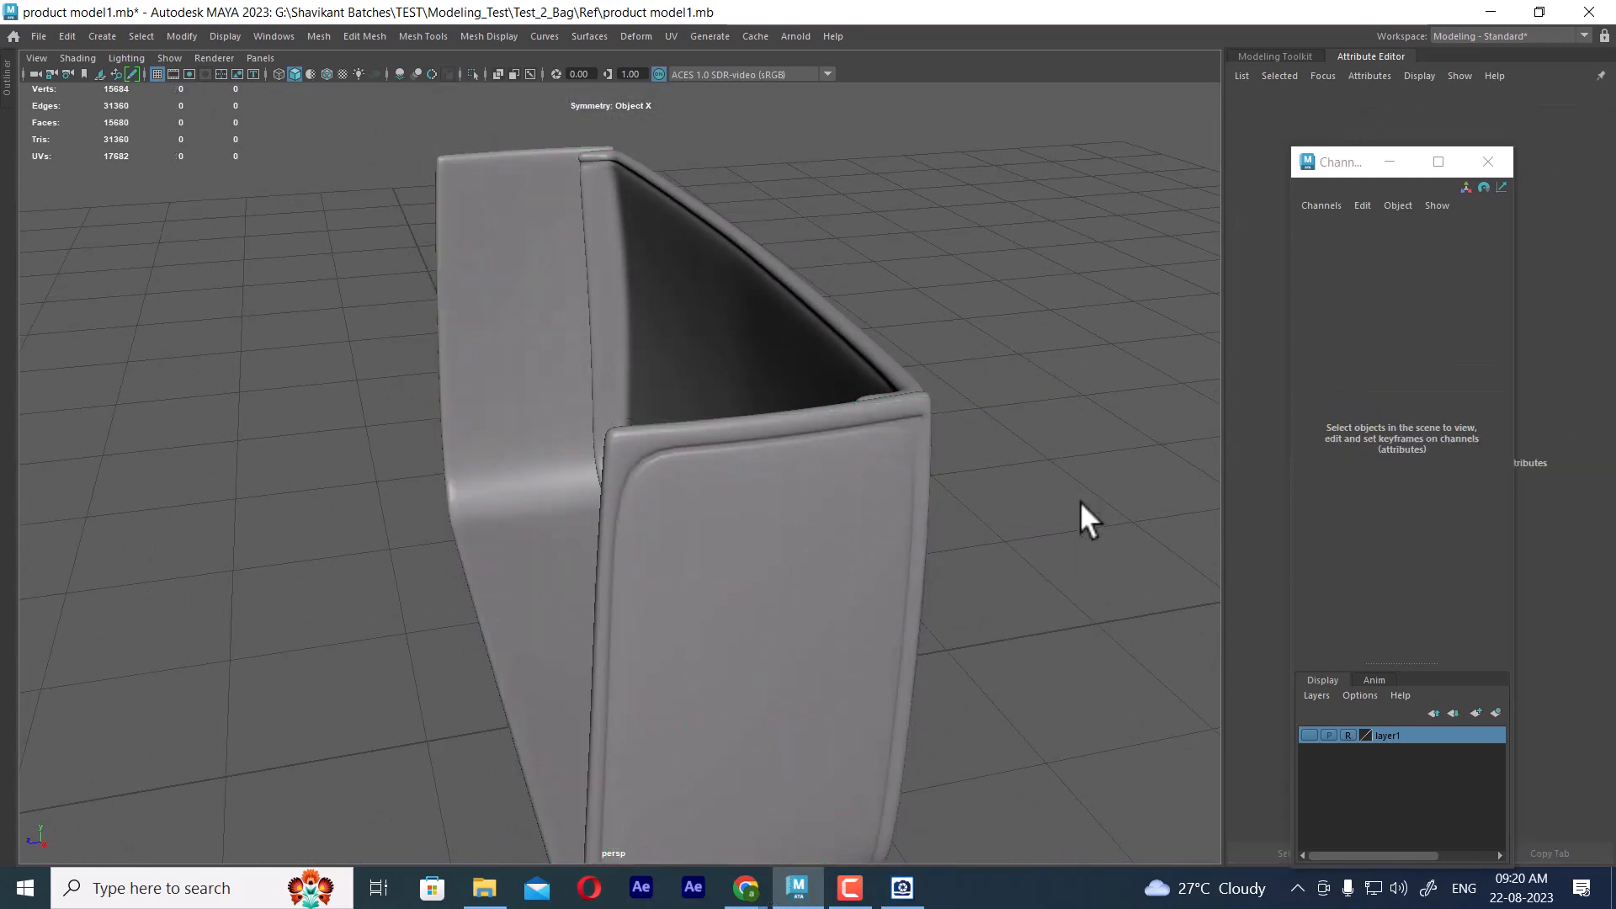
click(729, 446)
right_drag(730, 385, 829, 795)
click(1010, 539)
alt+drag(1013, 538, 945, 504)
Return the frame to unsmoothed display and merge the three middle vertices at the seam's upper corner beside the front panel
click(736, 446)
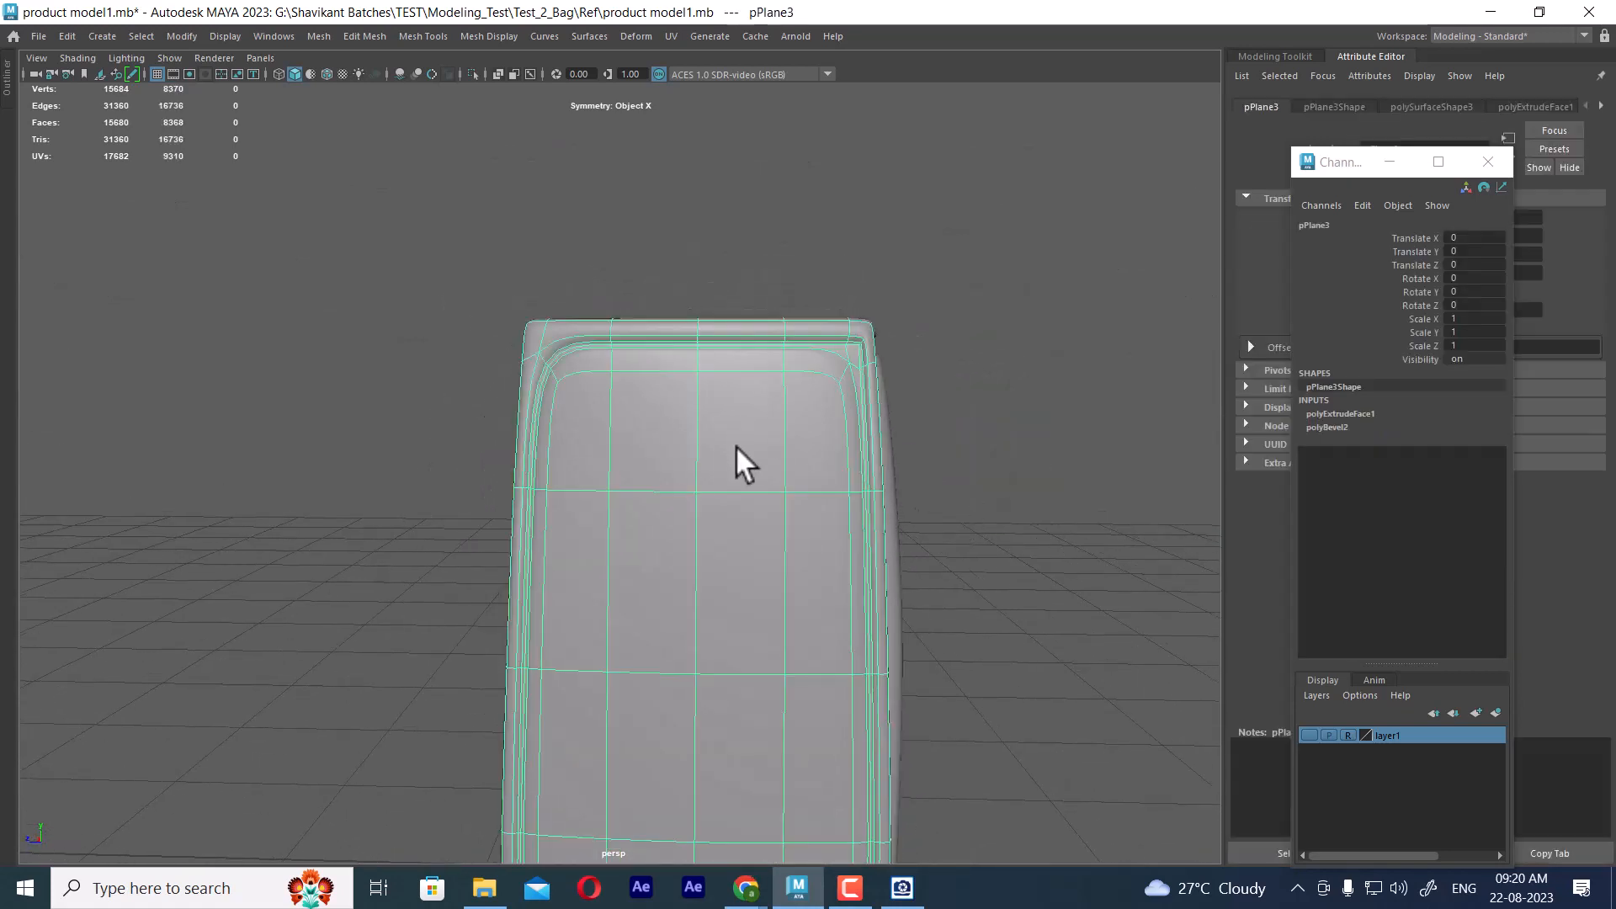
key(1)
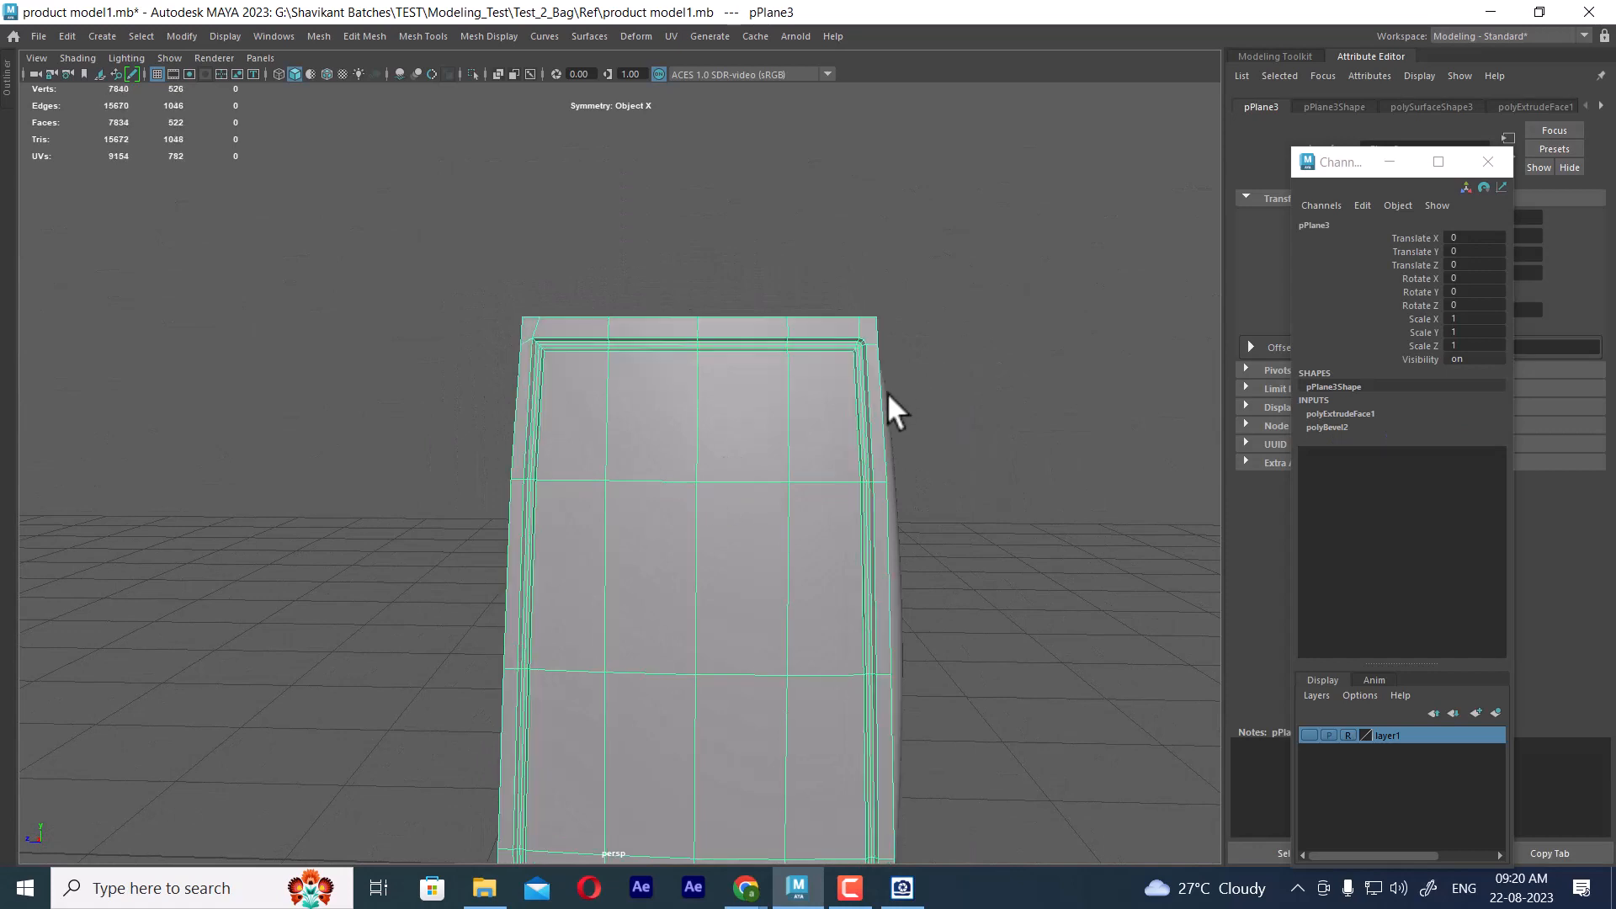
alt+right_drag(758, 472, 855, 480)
alt+middle_drag(833, 370, 810, 468)
alt+right_drag(810, 468, 984, 488)
alt+middle_drag(984, 488, 968, 485)
alt+right_drag(969, 484, 948, 530)
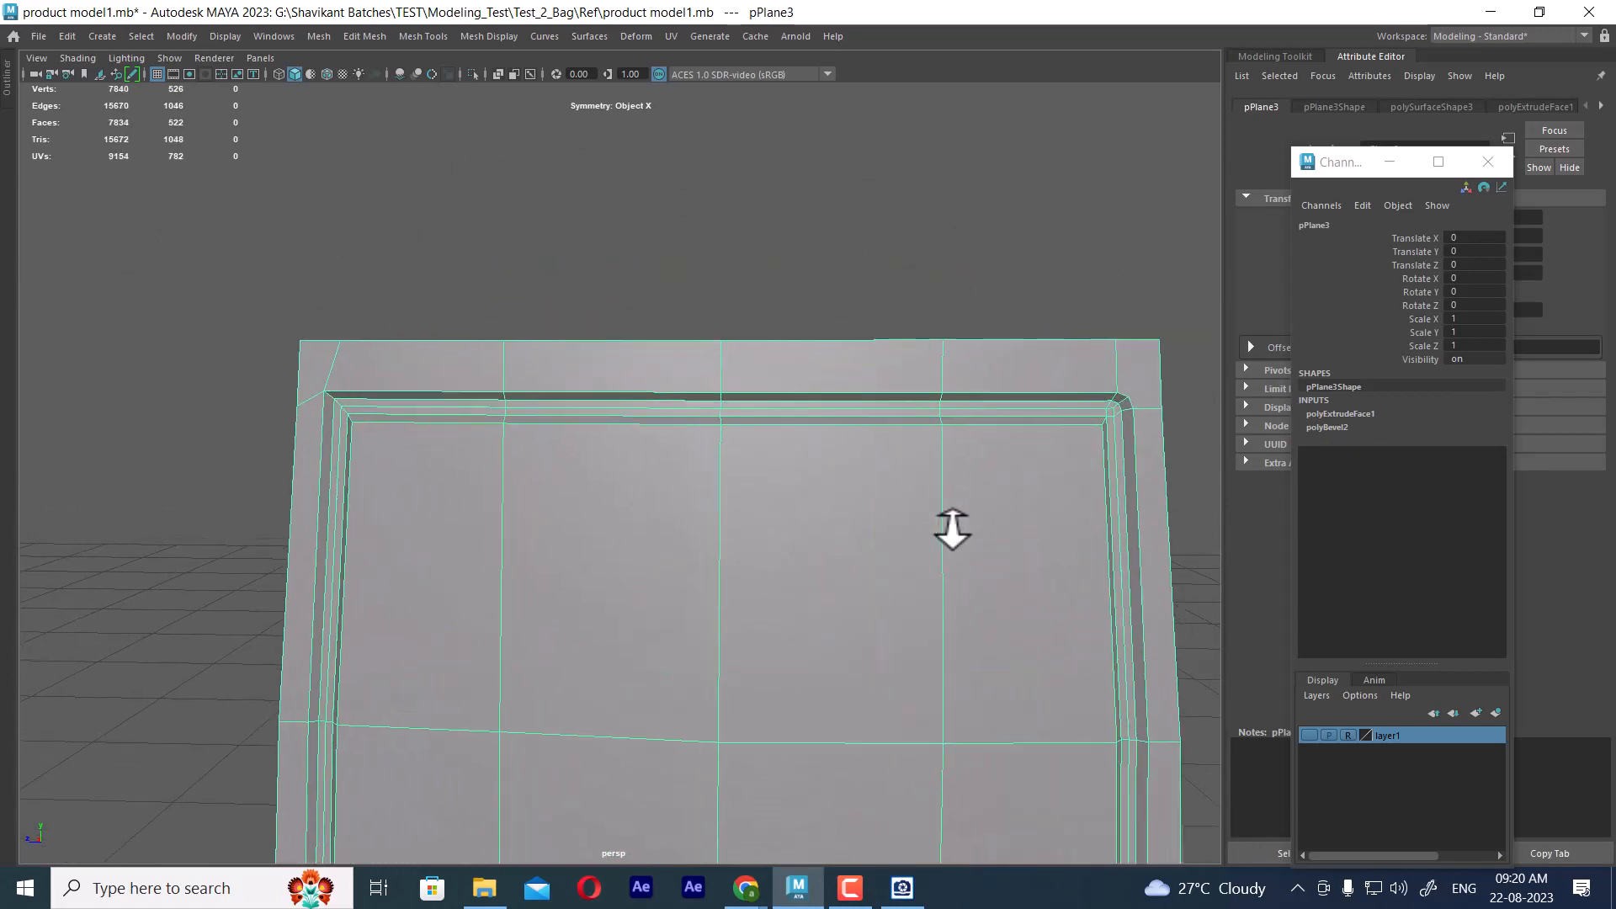
alt+middle_drag(909, 421, 688, 415)
alt+right_drag(688, 415, 891, 417)
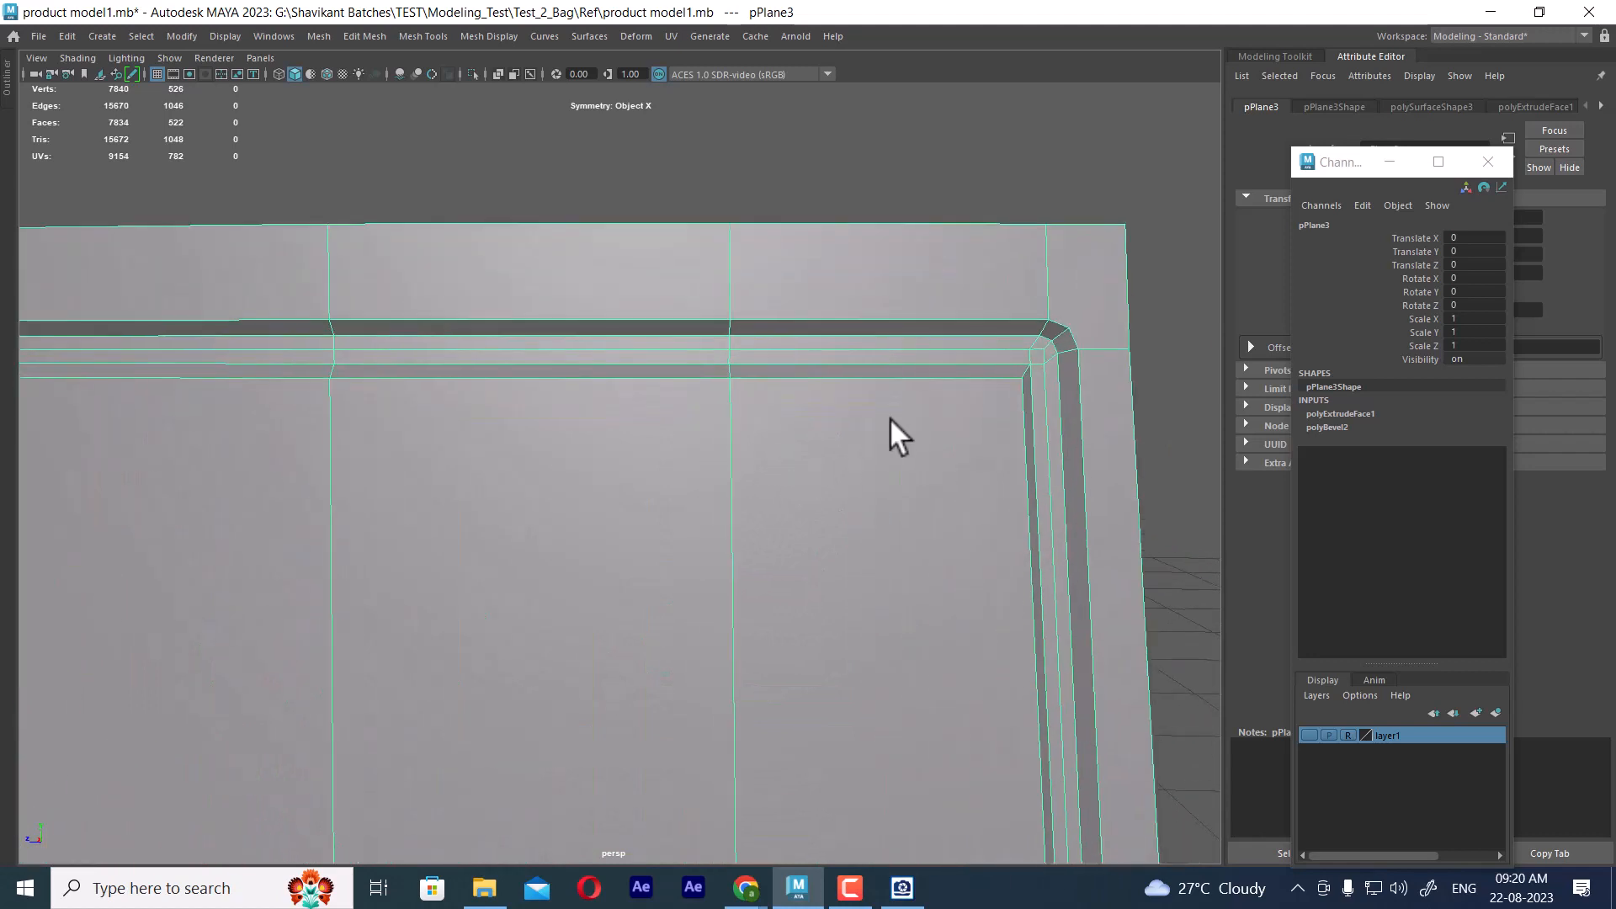
alt+middle_drag(968, 392, 791, 444)
alt+right_drag(791, 444, 755, 324)
click(825, 426)
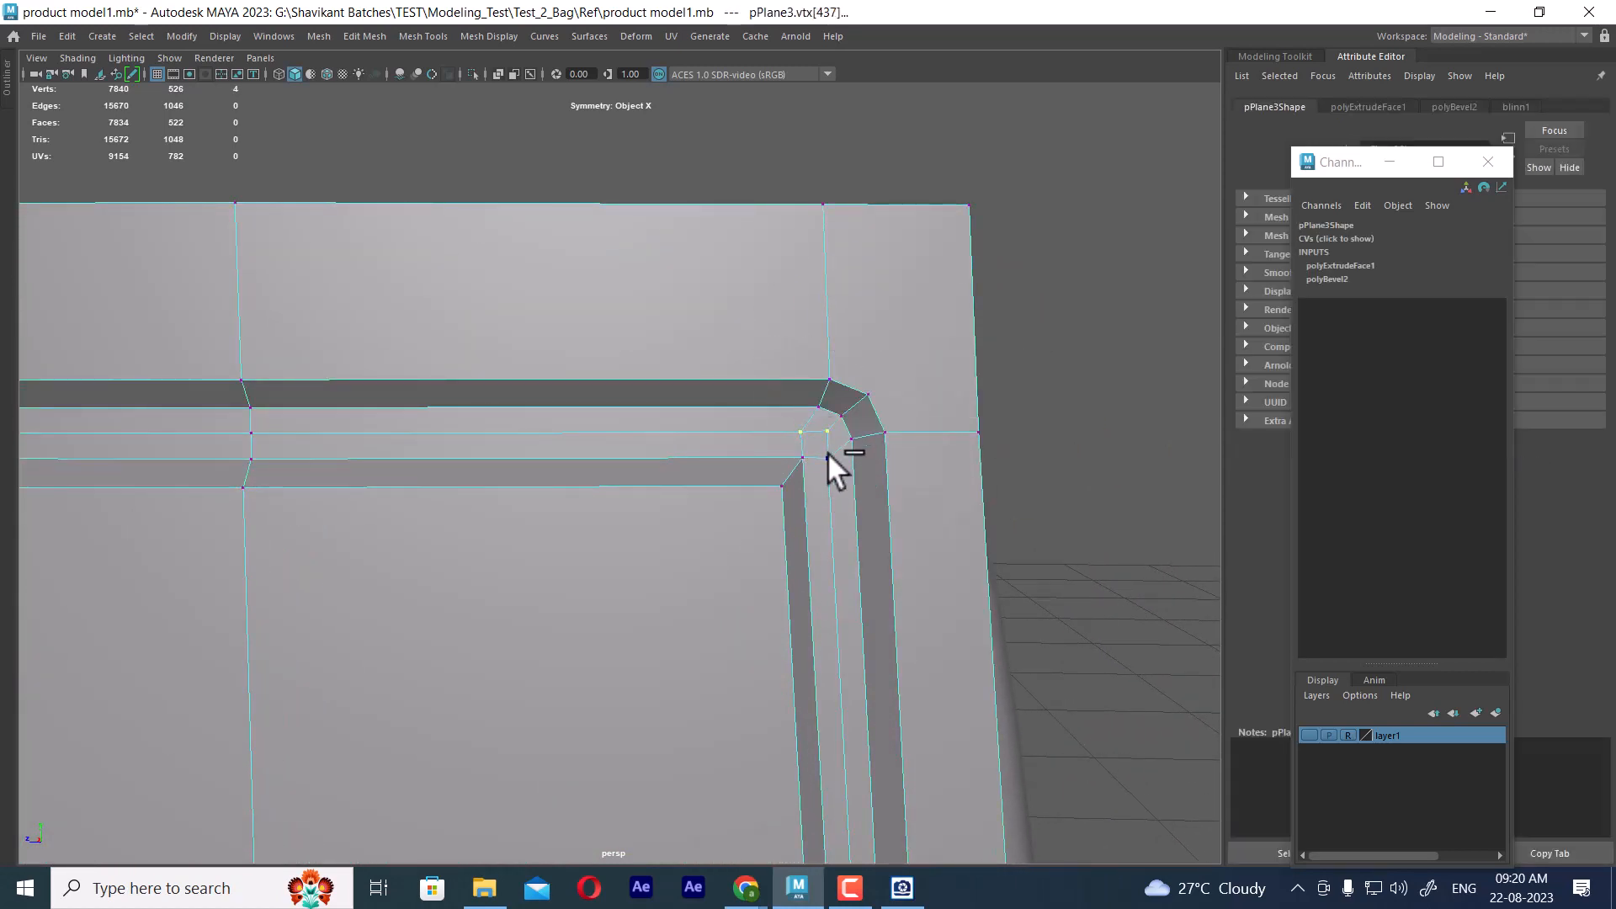
shift+right_drag(835, 478, 801, 223)
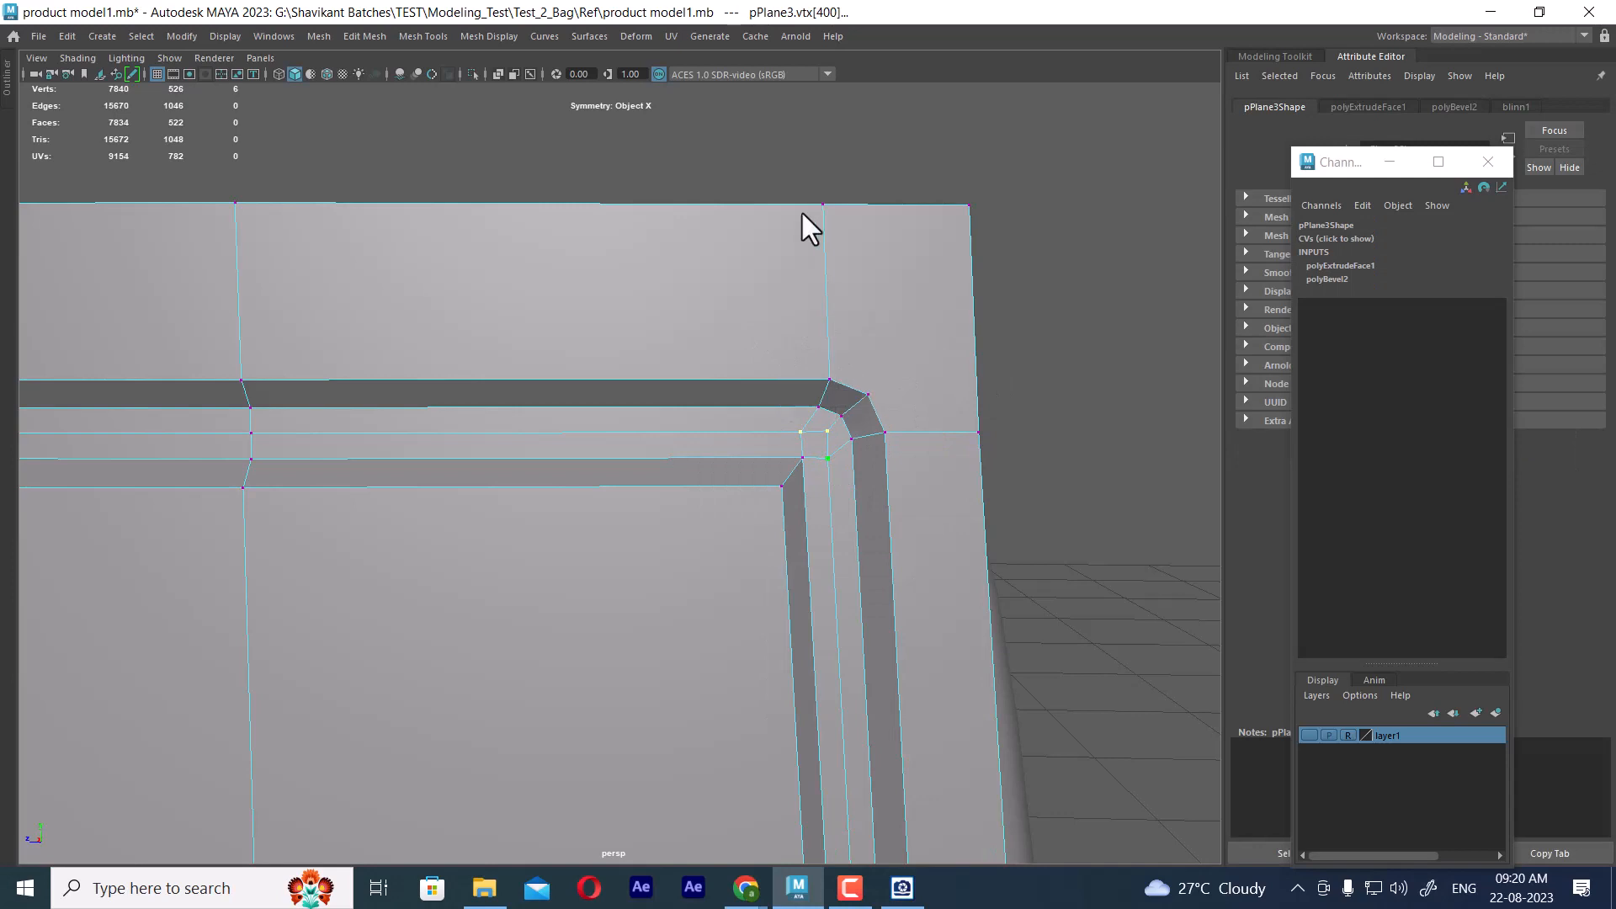
Merge the three vertices on the groove's lower outer edge at the same upper seam corner
click(842, 408)
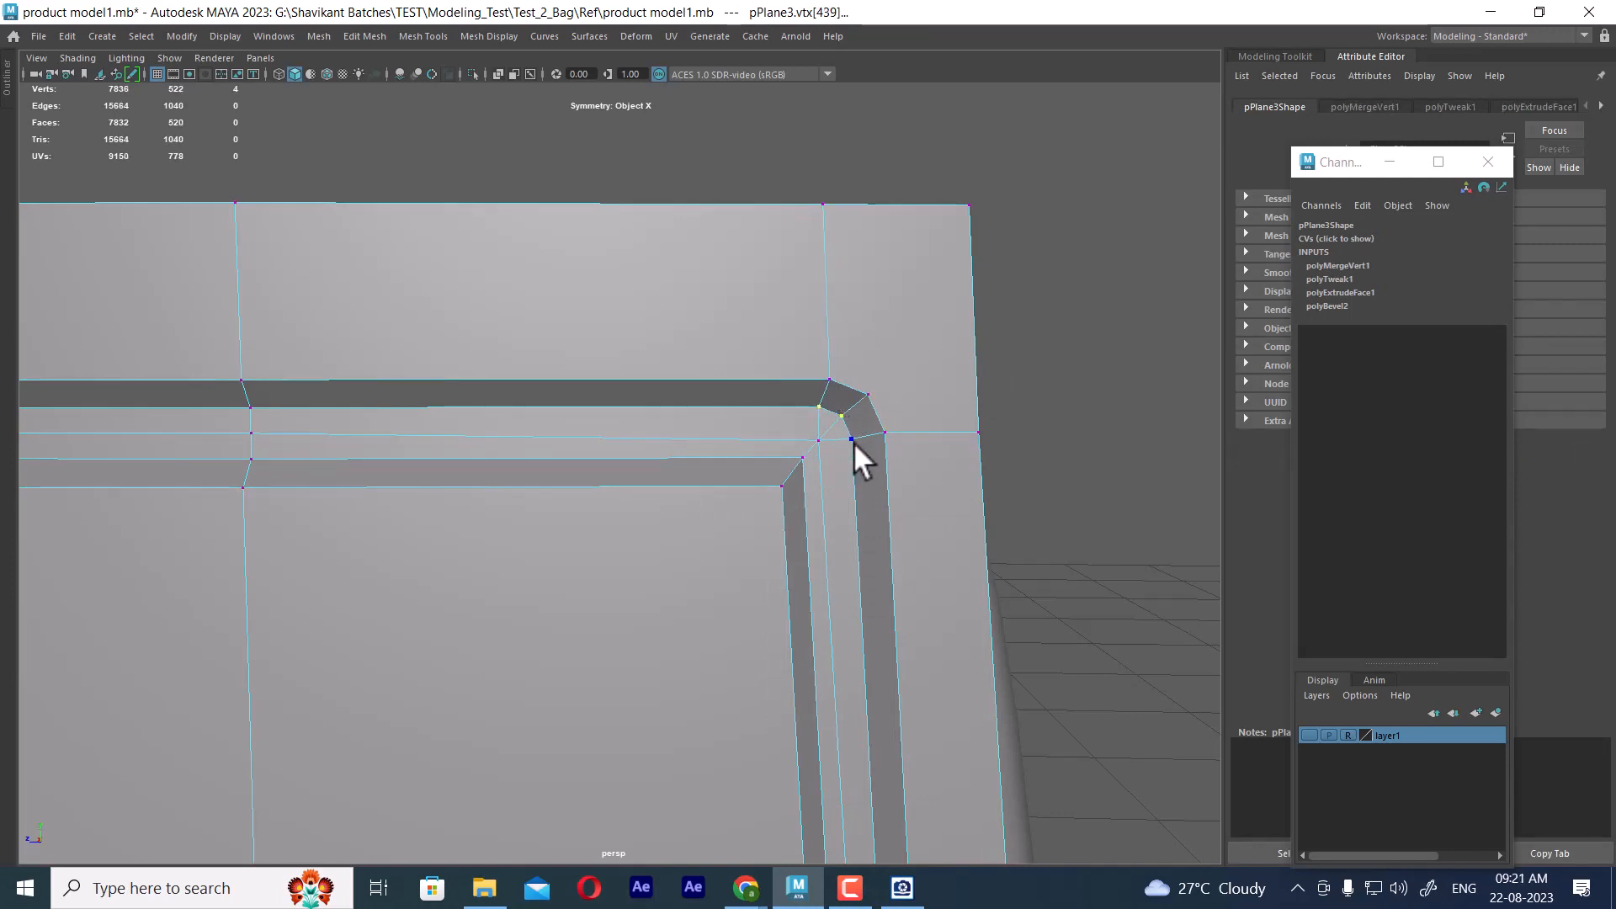
shift+click(852, 439)
alt+drag(855, 439, 648, 447)
shift+right_drag(648, 447, 623, 269)
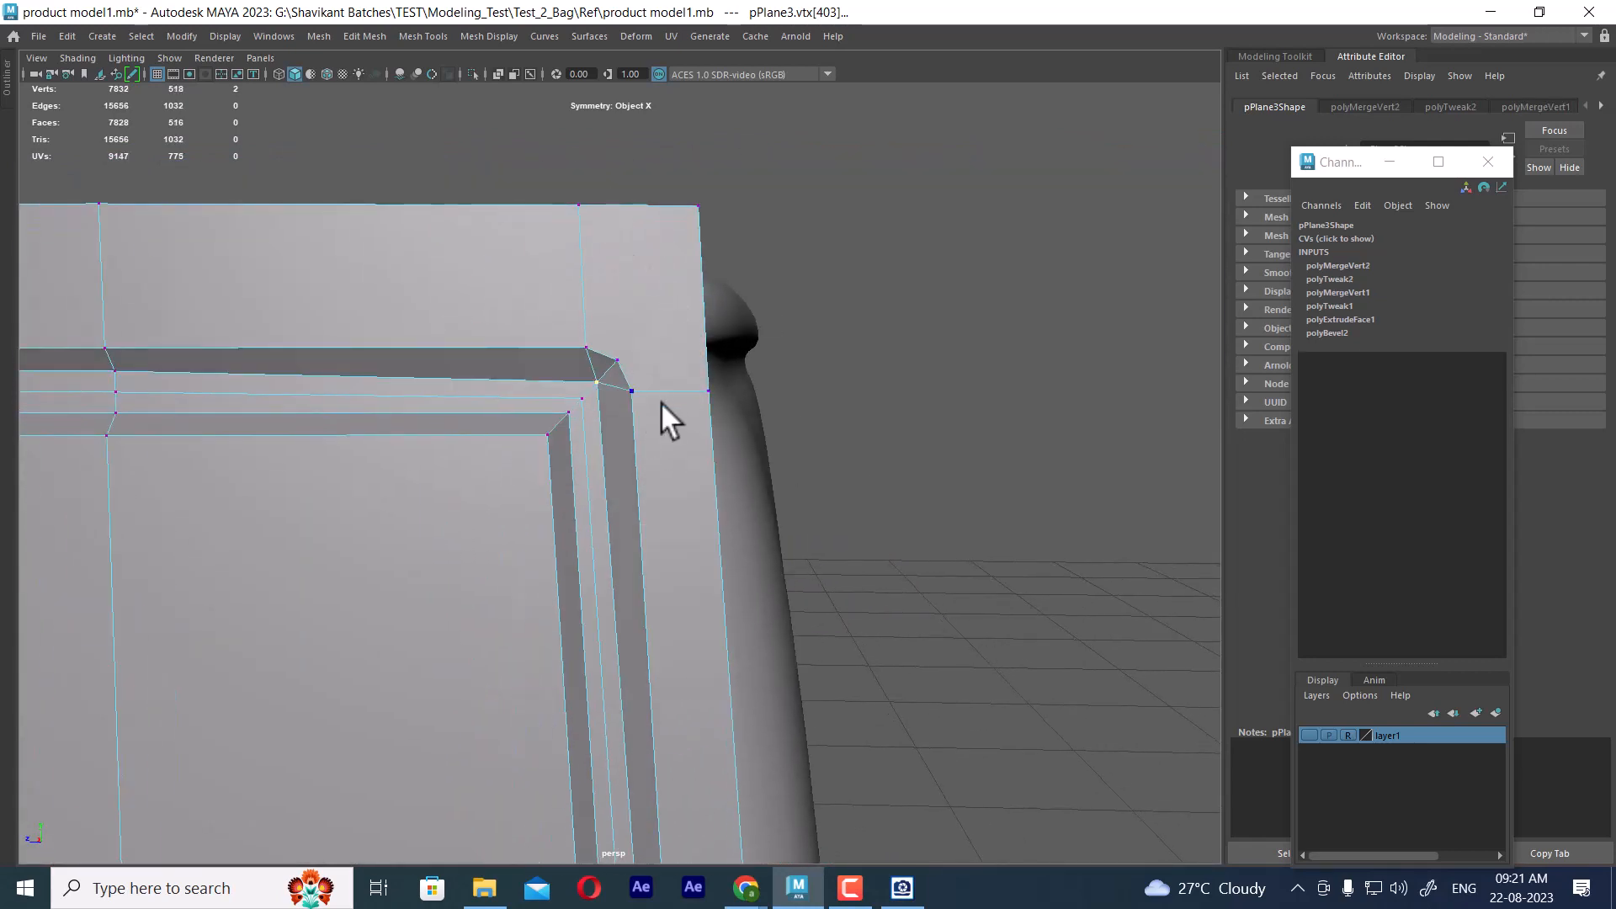
Merge the three outermost vertices of the groove at that corner and preview the frame smoothed
click(586, 348)
shift+click(617, 360)
shift+right_drag(677, 436, 655, 157)
right_drag(584, 351, 678, 328)
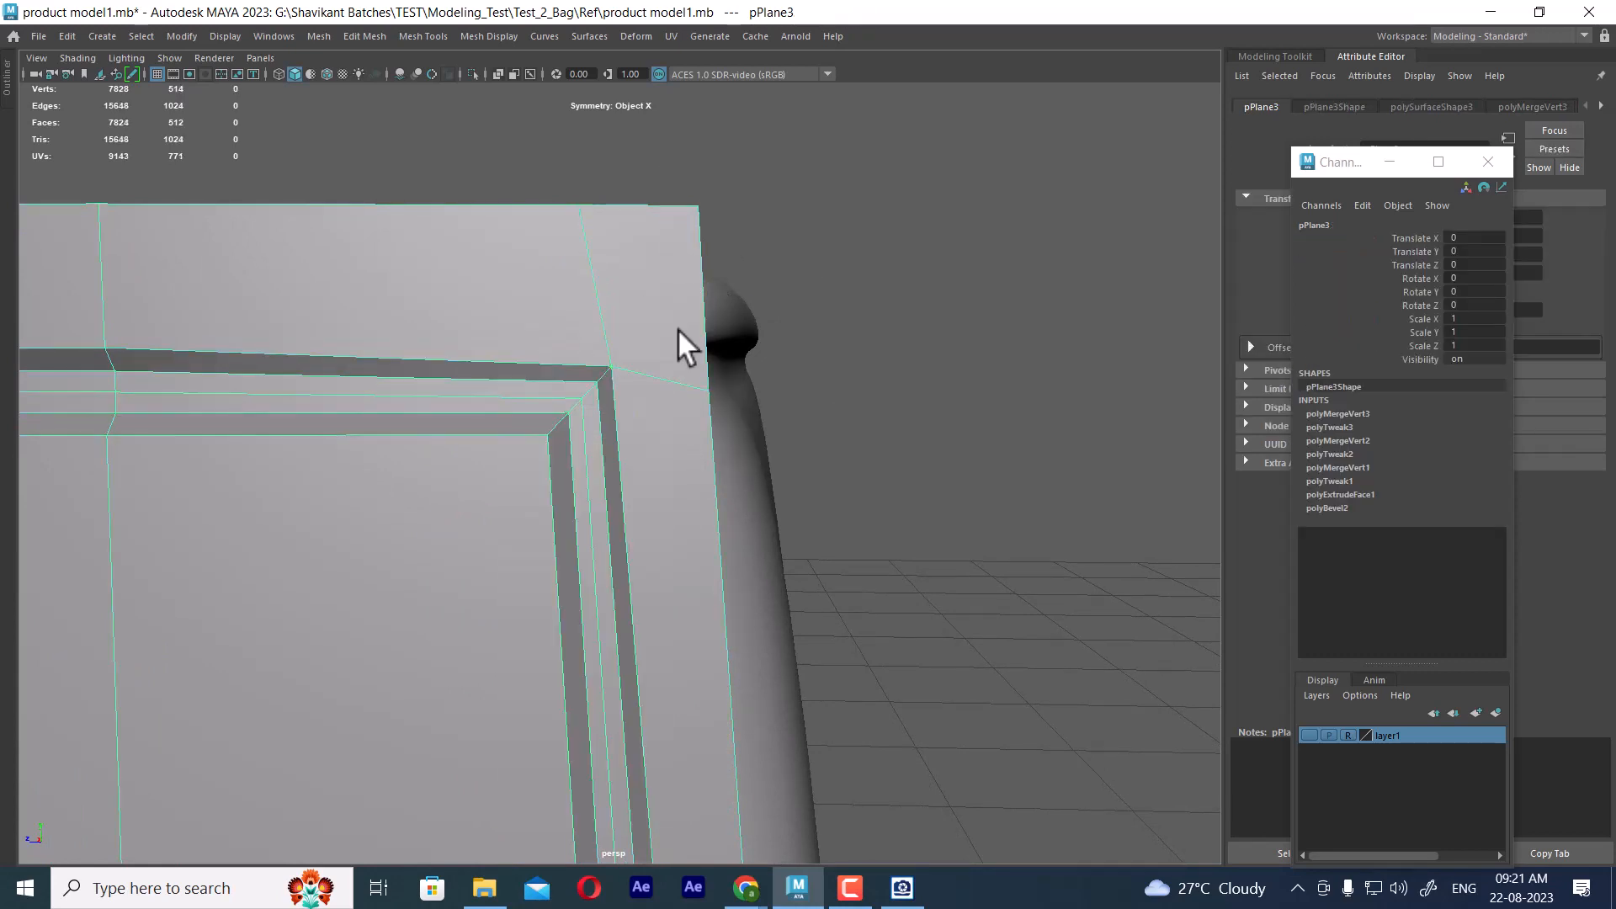
key(3)
scroll(605, 412, down, 5)
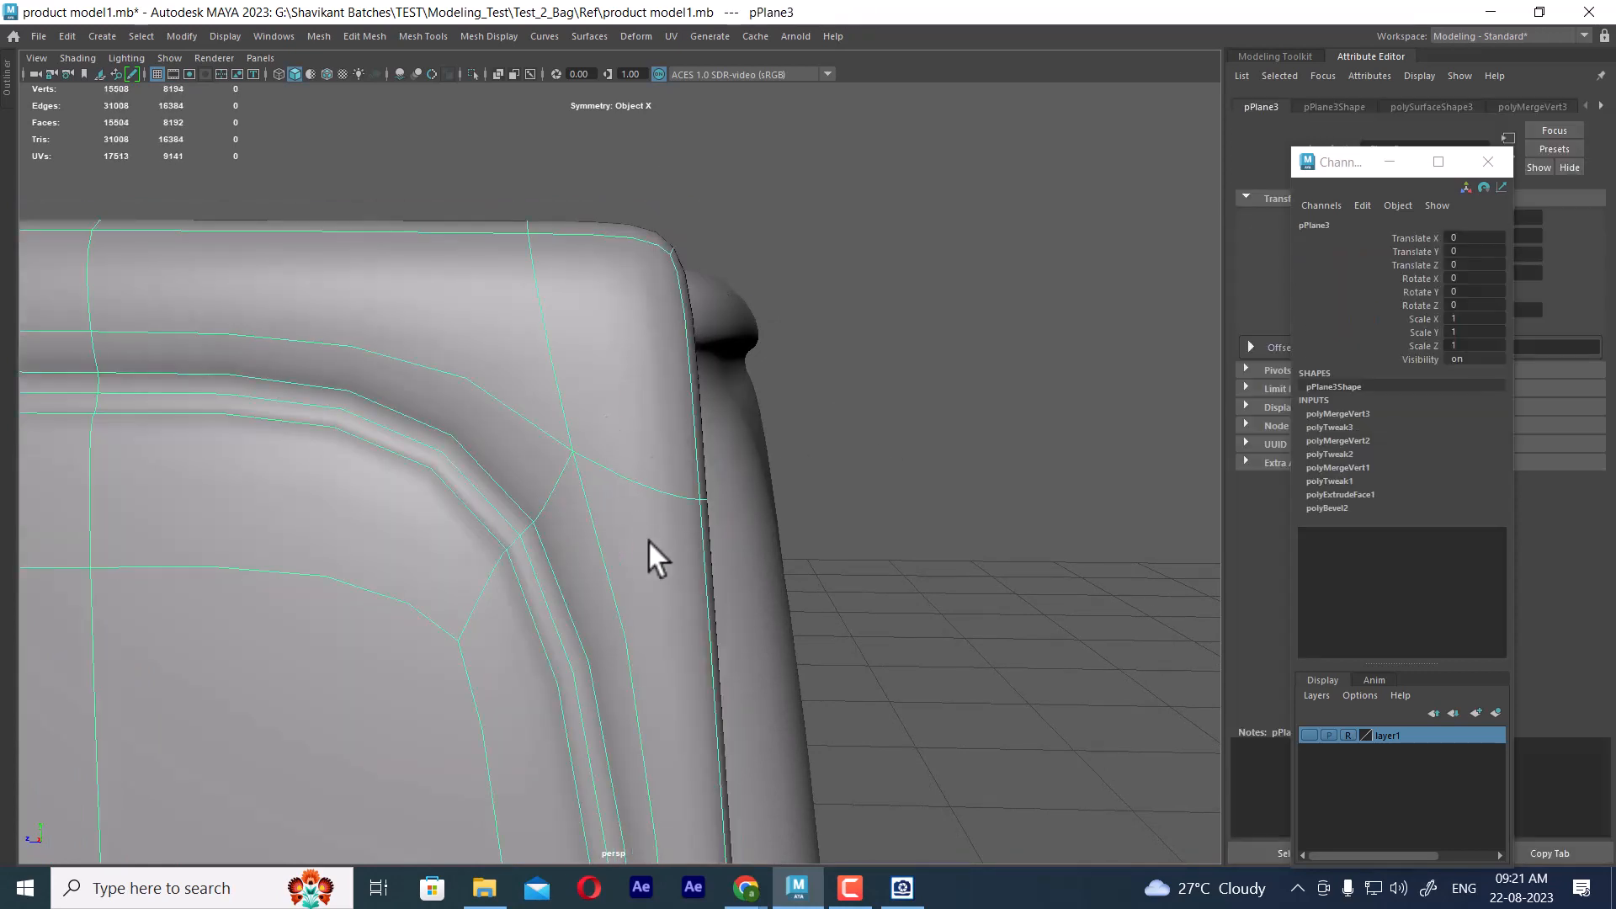
alt+middle_drag(648, 538, 858, 390)
click(1059, 407)
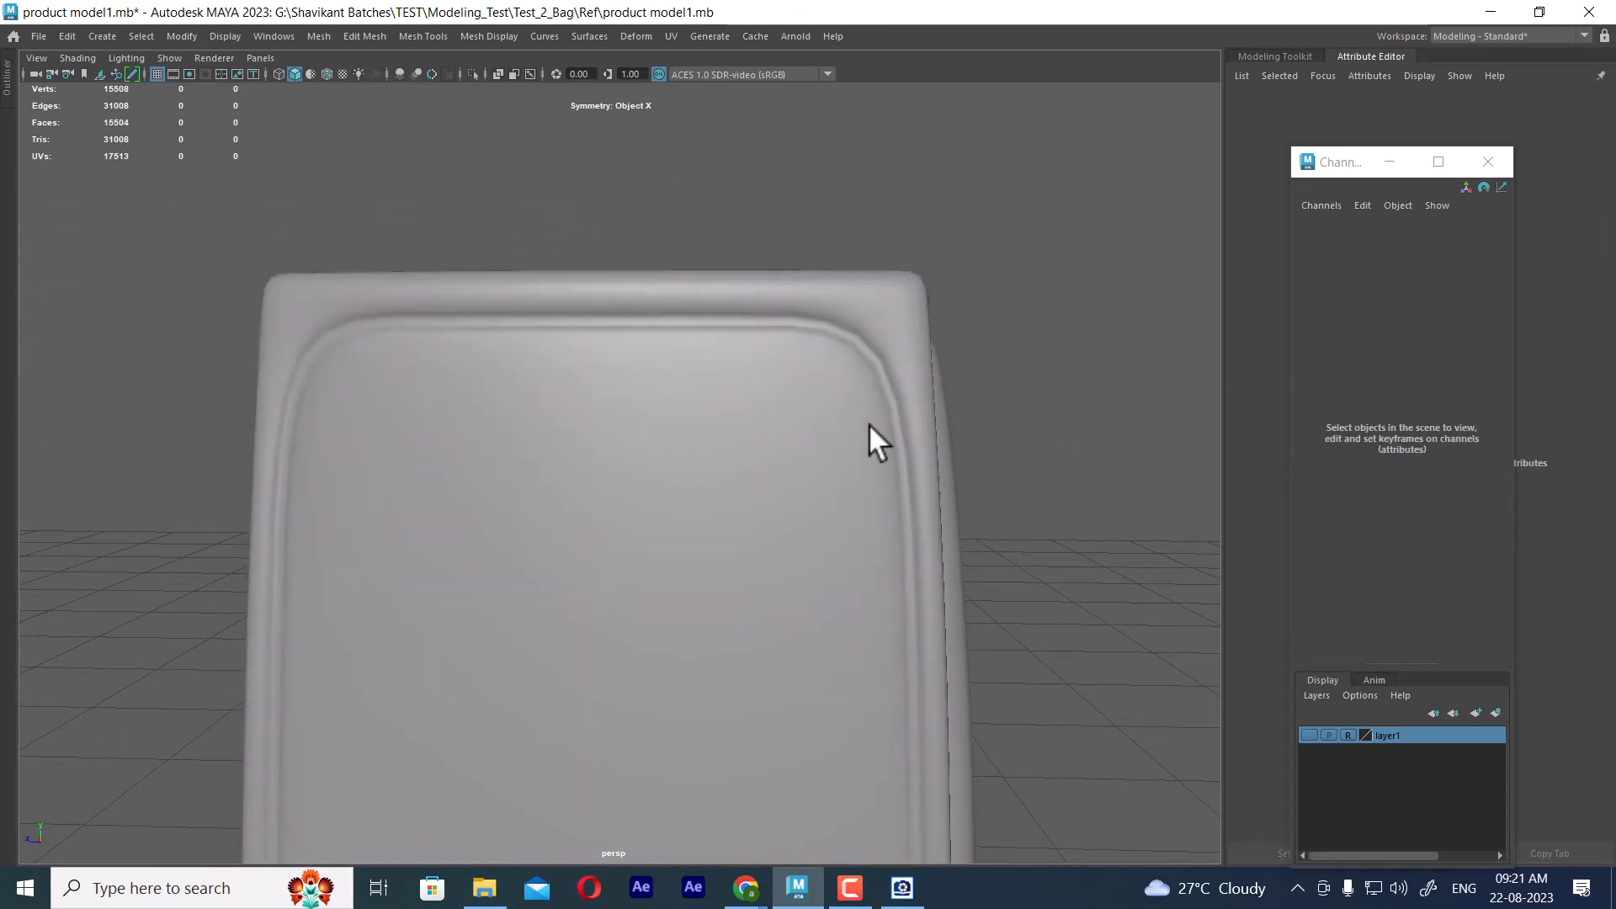
Return the frame to unsmoothed display and check the side panel's seam corner against Ref (1).jpg in the image viewer
click(897, 384)
key(1)
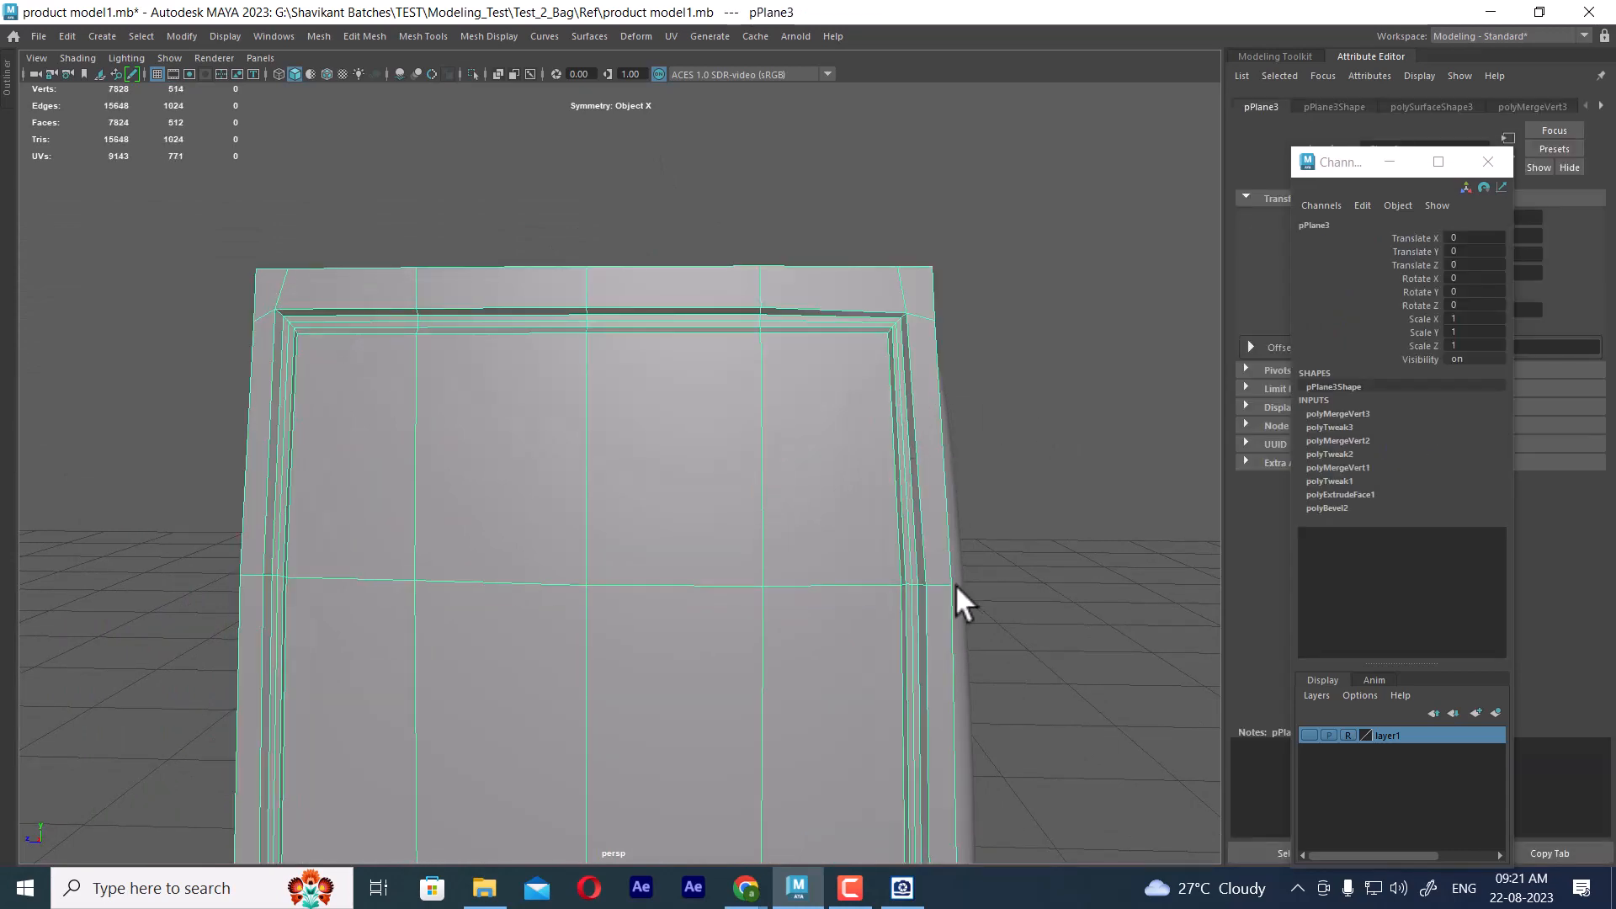
click(903, 885)
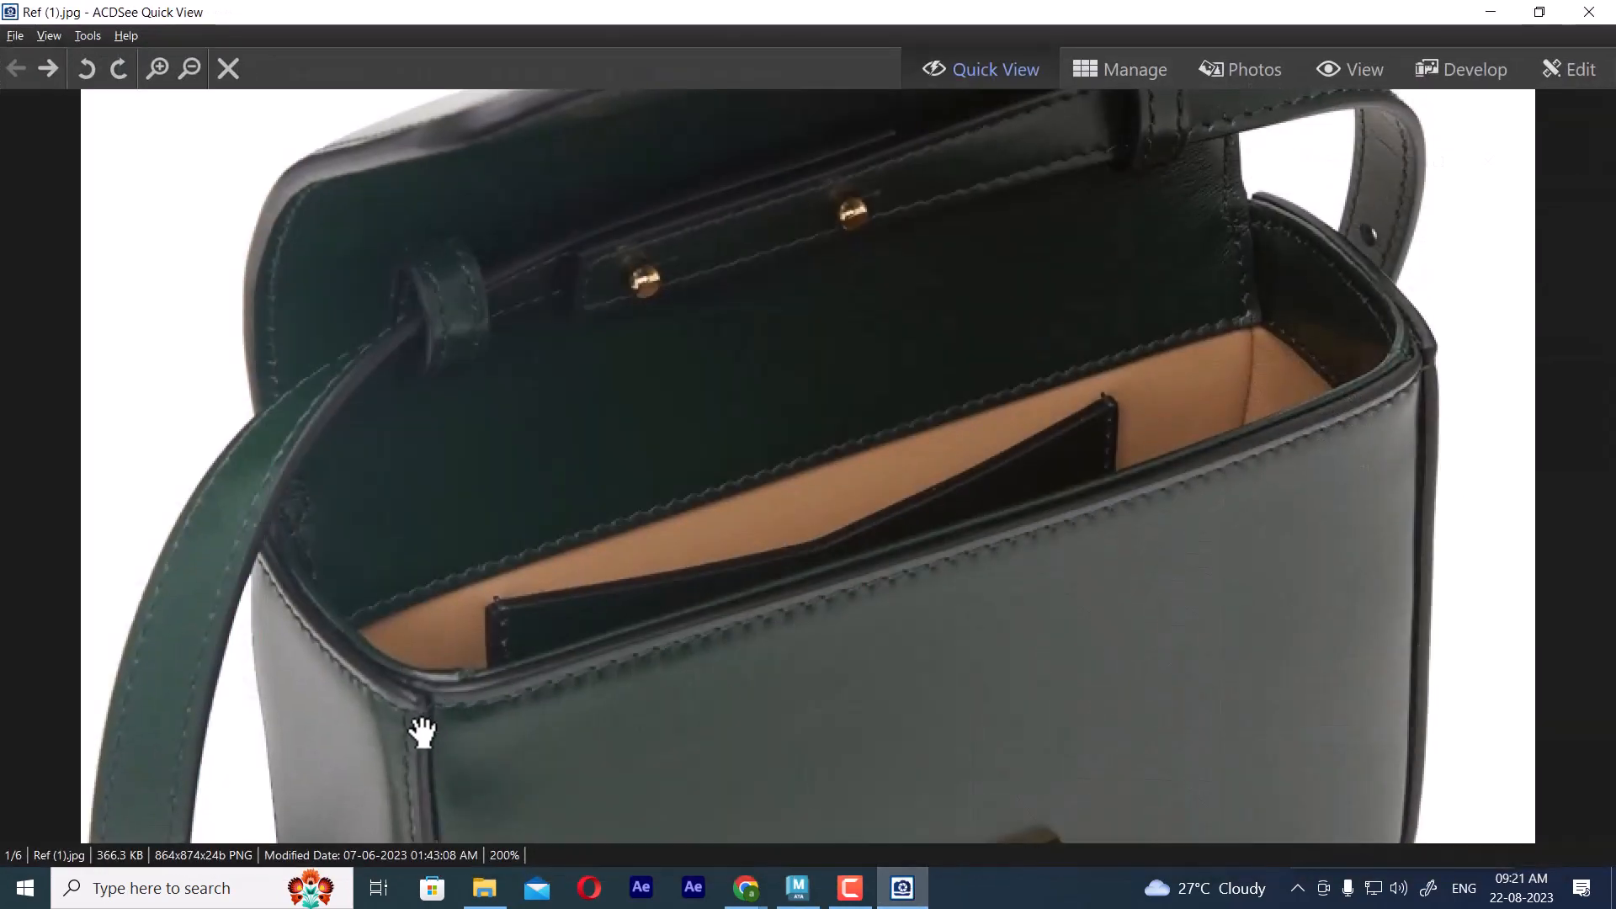
click(1489, 12)
Try inserting two horizontal edge loops across the side panel just below the seam's upper line, and undo both
mouse_move(1001, 438)
alt+mouse_down()
mouse_move(917, 375)
mouse_move(989, 429)
alt+mouse_up()
shift+right_drag(956, 342, 855, 362)
drag(896, 330, 890, 336)
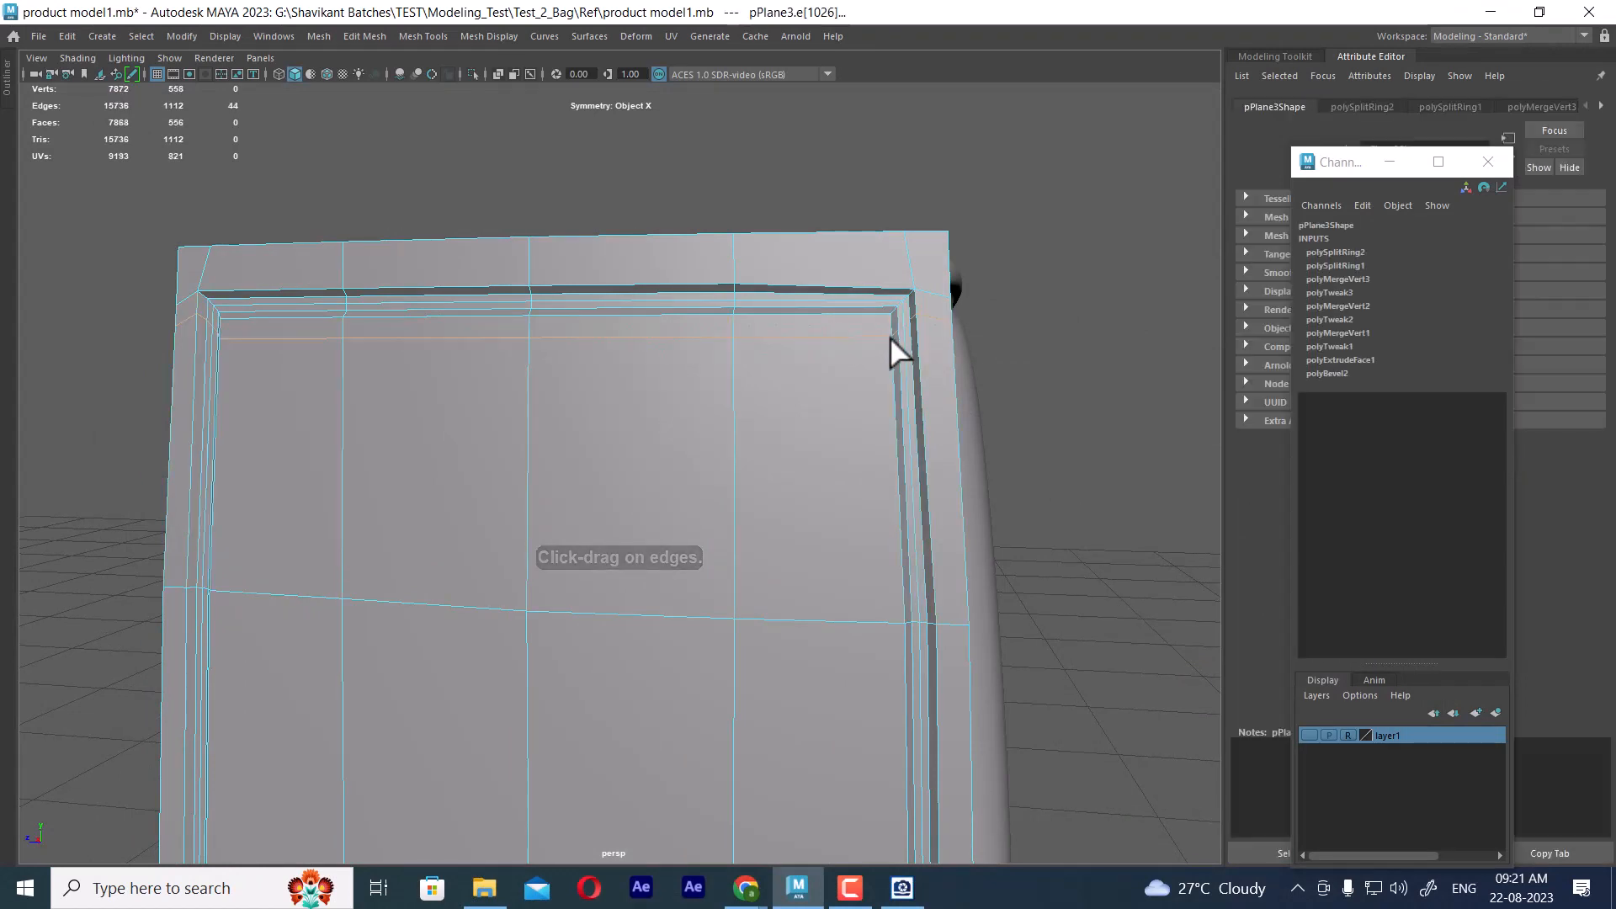
key(ctrl+z)
key(ctrl+z)
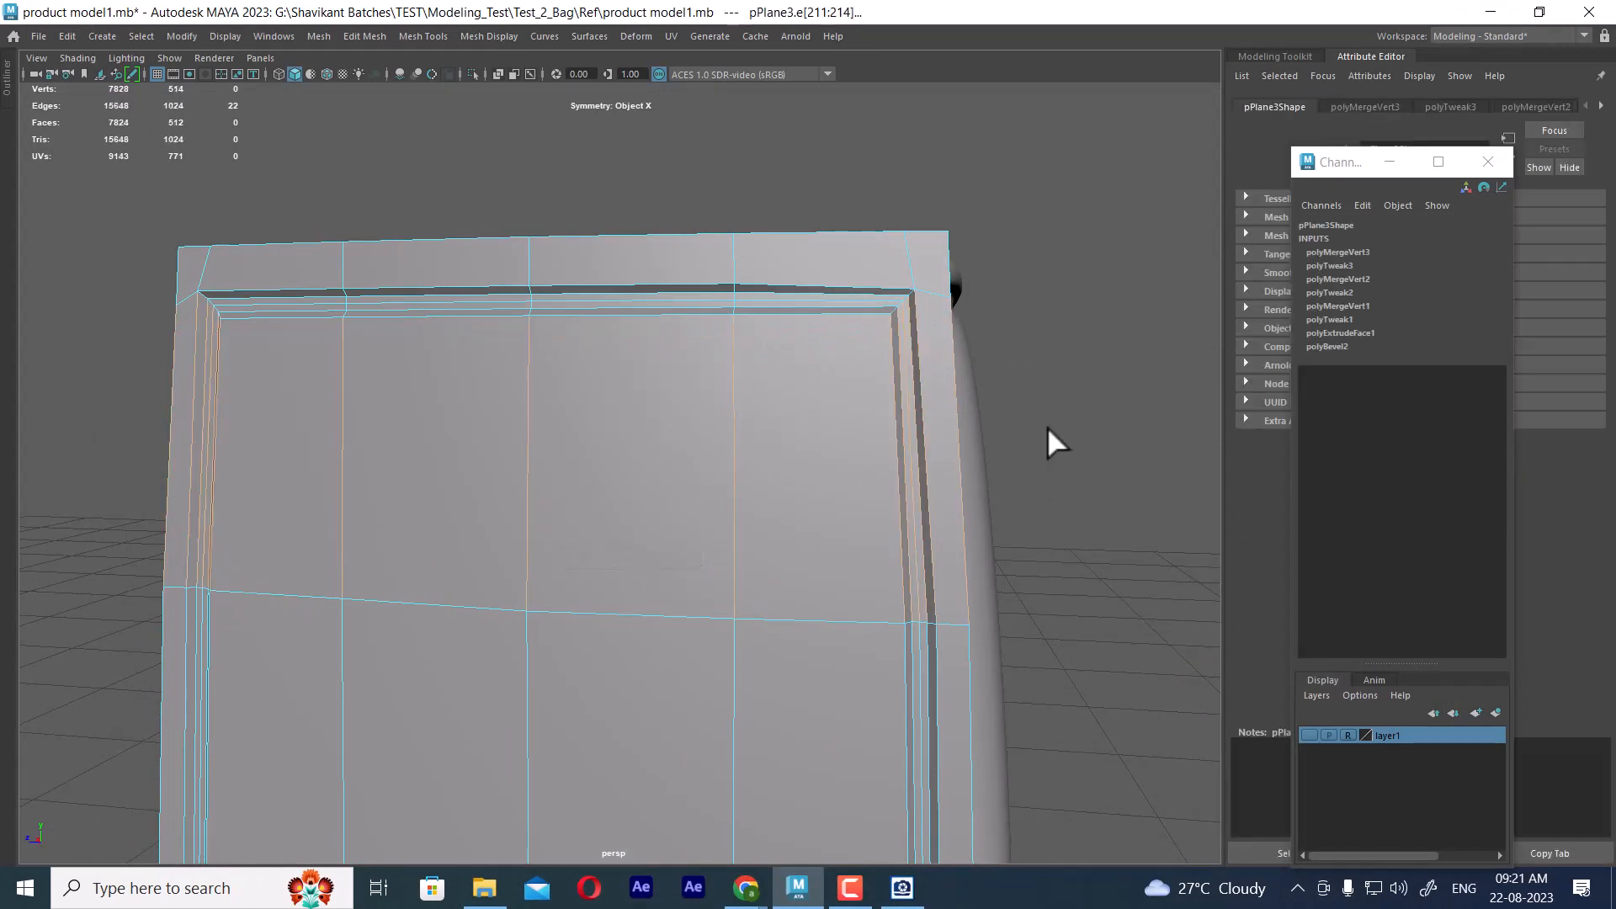
Compare the frame's upper seam corner in smoothed and unsmoothed display, including where its rim meets the front panel
key(3)
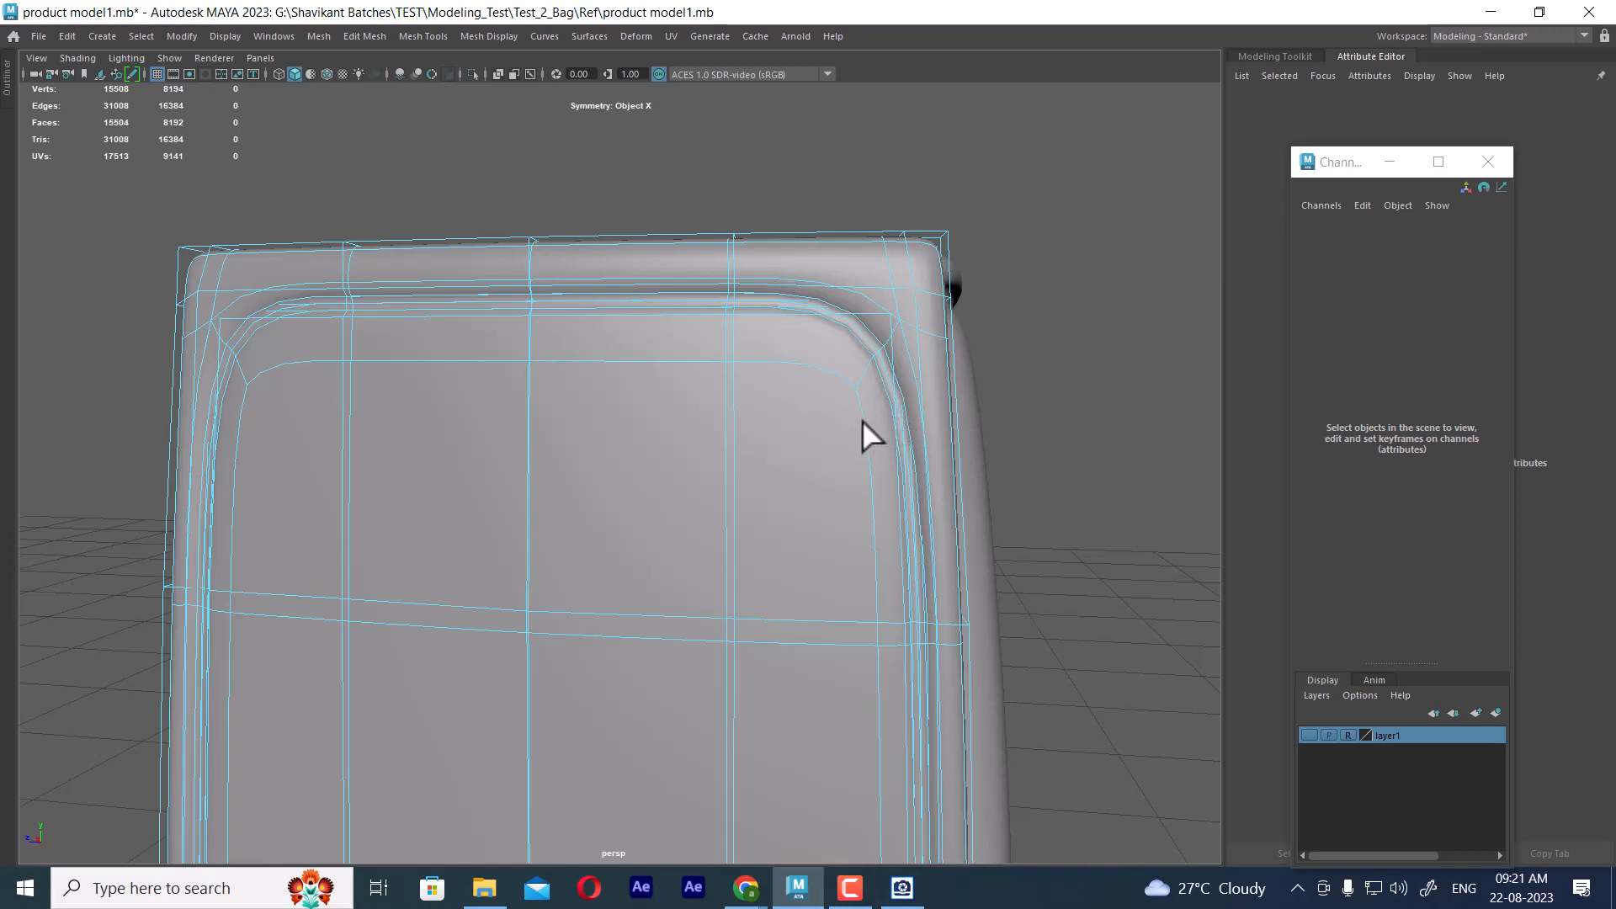
click(892, 430)
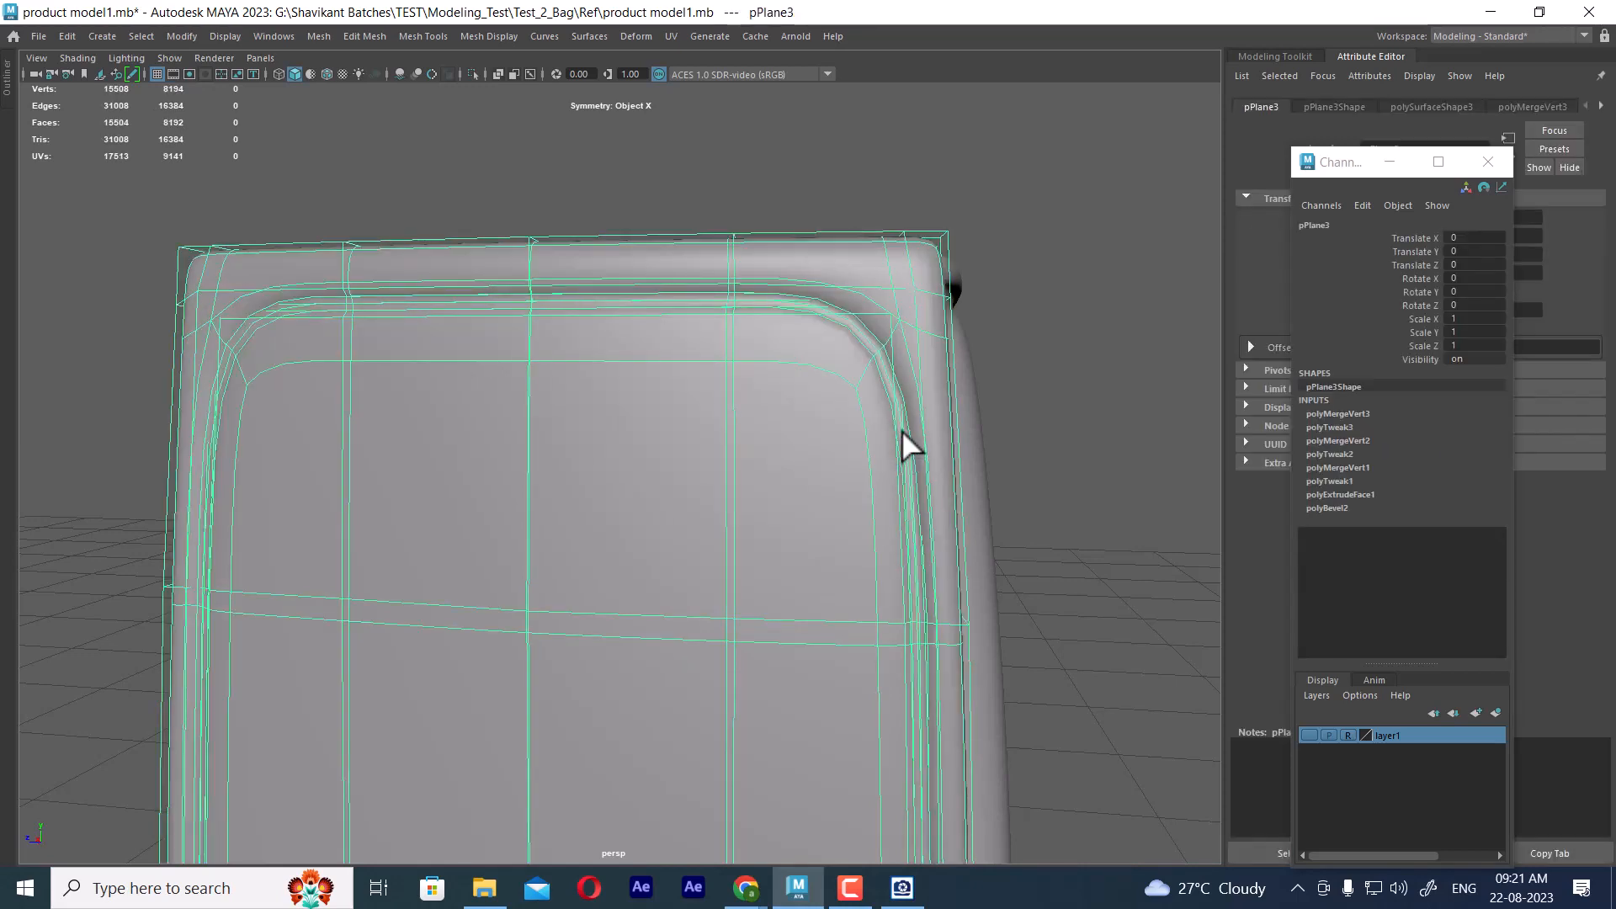
key(1)
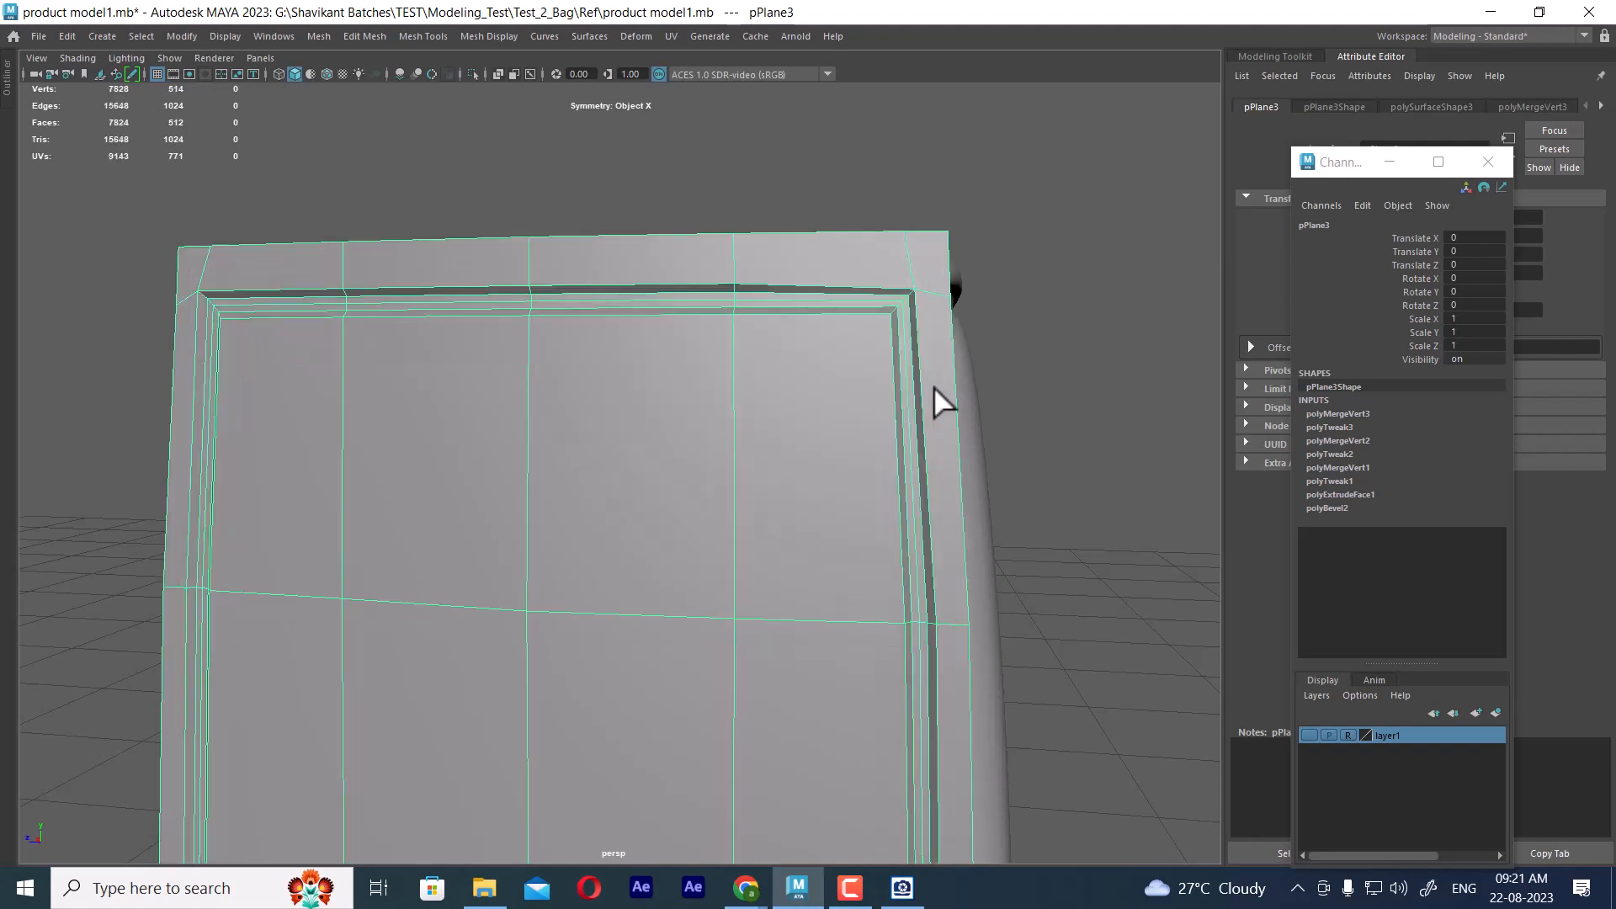
alt+drag(932, 387, 857, 411)
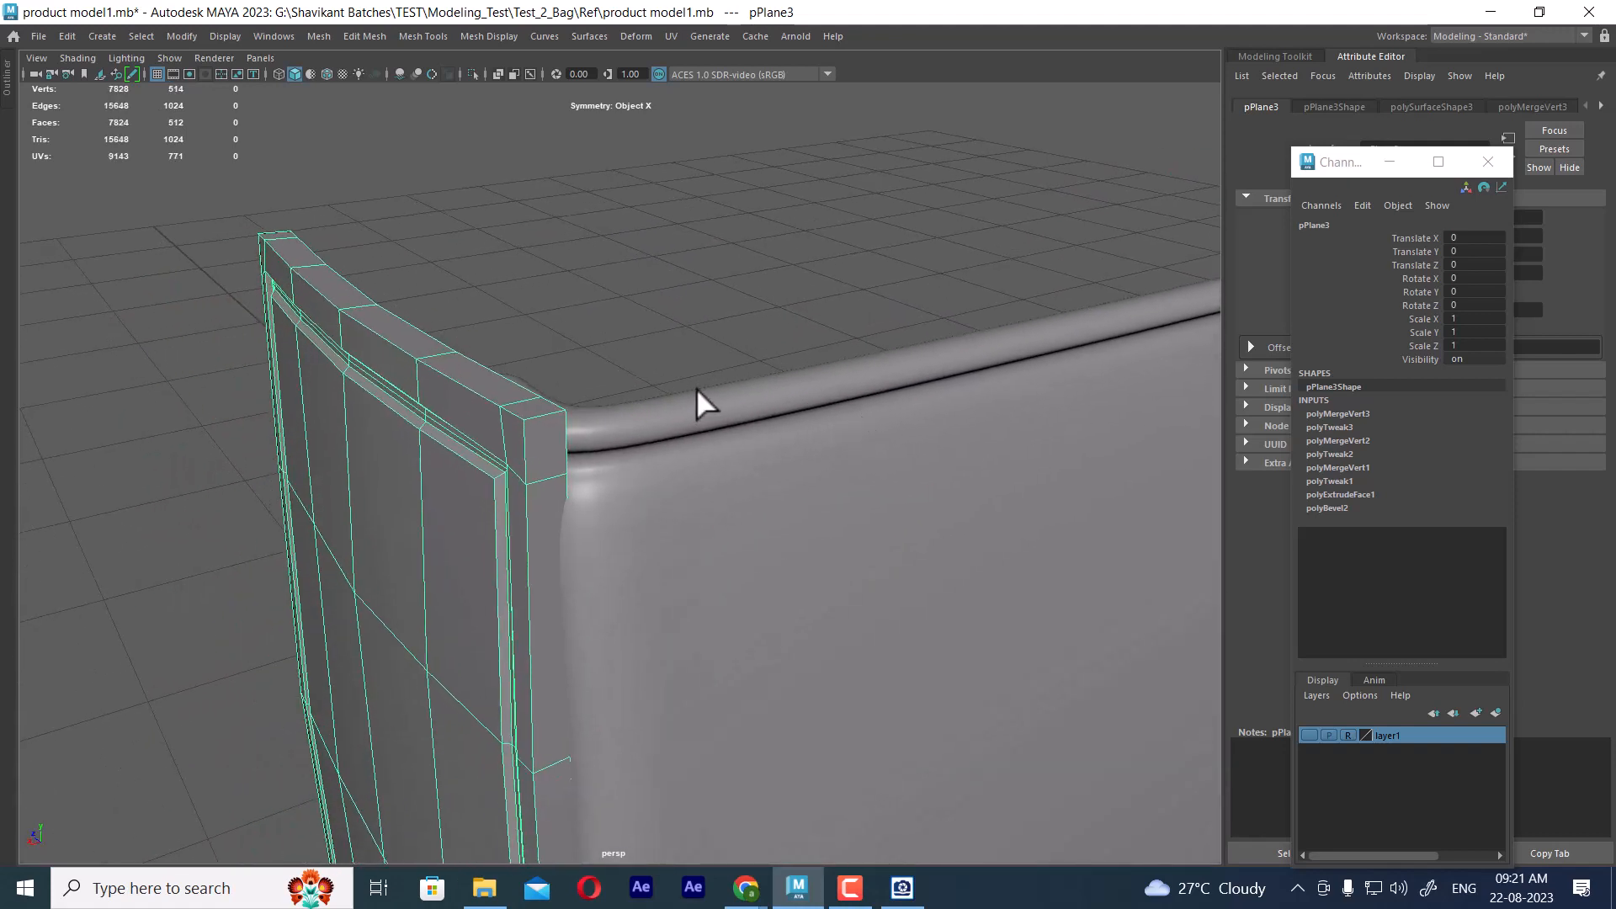
key(w)
shift+click(451, 444)
shift+click(451, 445)
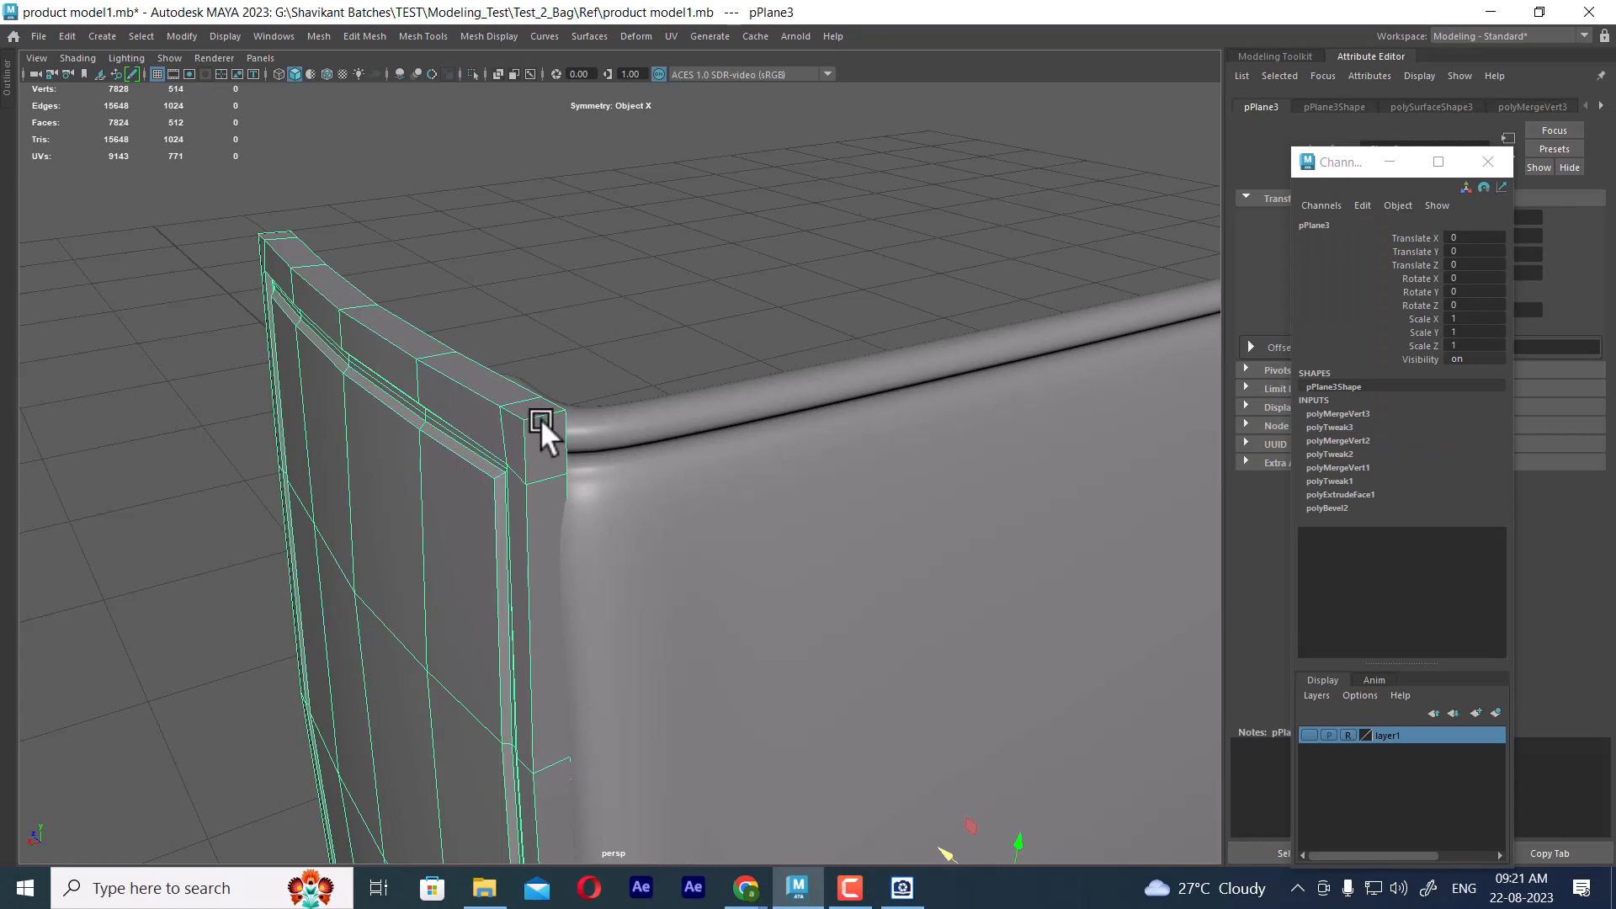
Insert two horizontal edge loops across the frame's side near the upper seam corners while in smoothed display
key(3)
alt+drag(549, 426, 690, 392)
shift+right_click(236, 220)
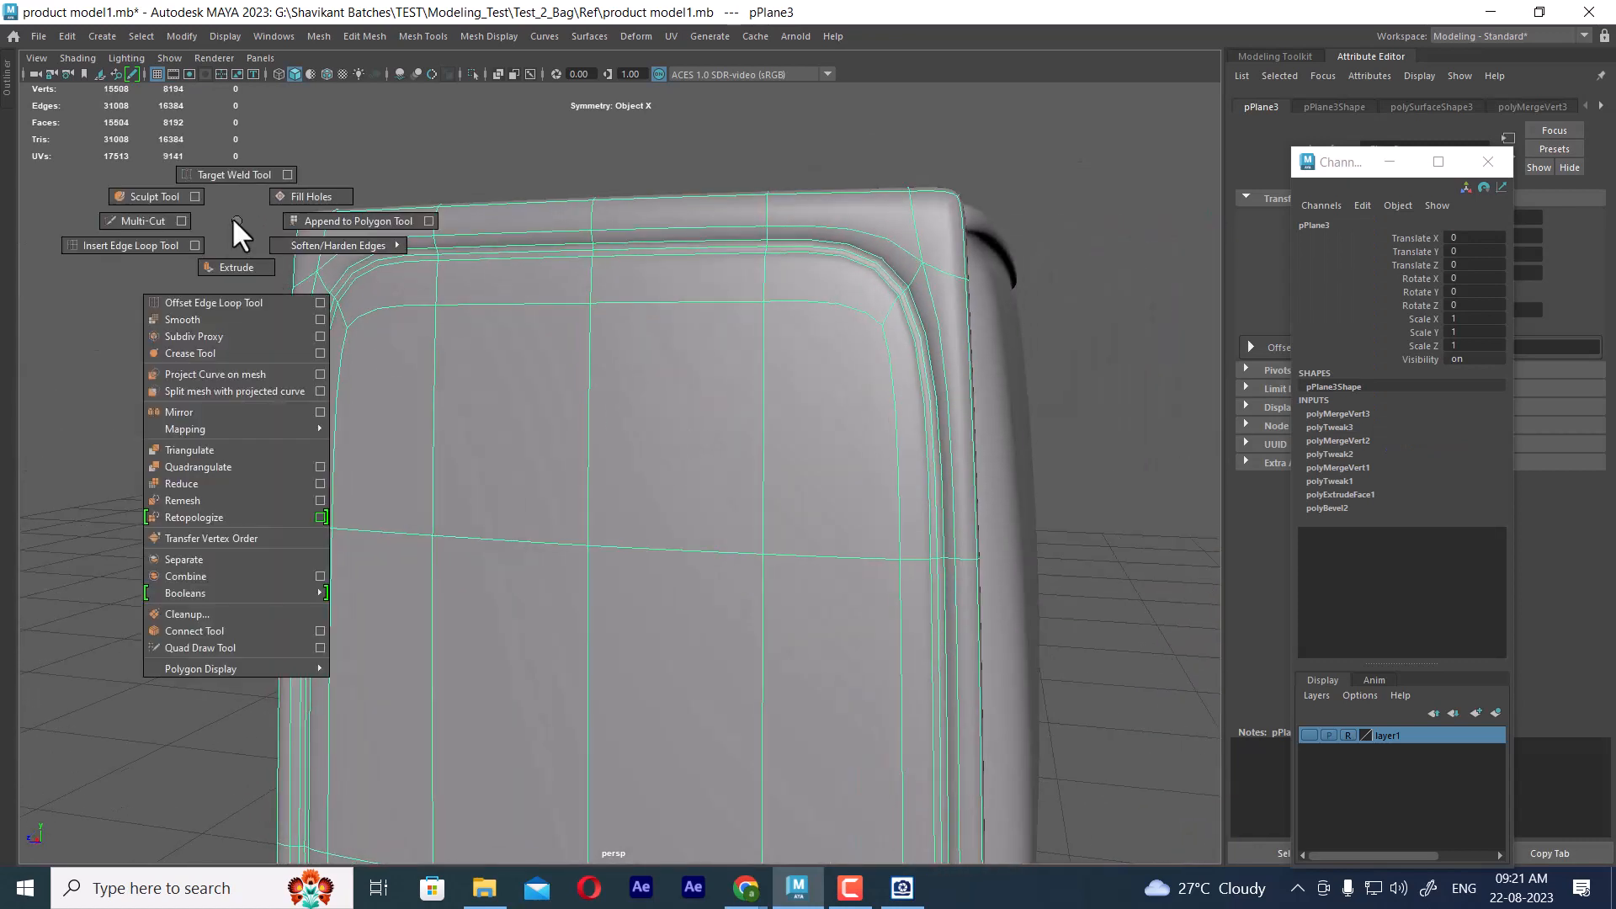
click(170, 245)
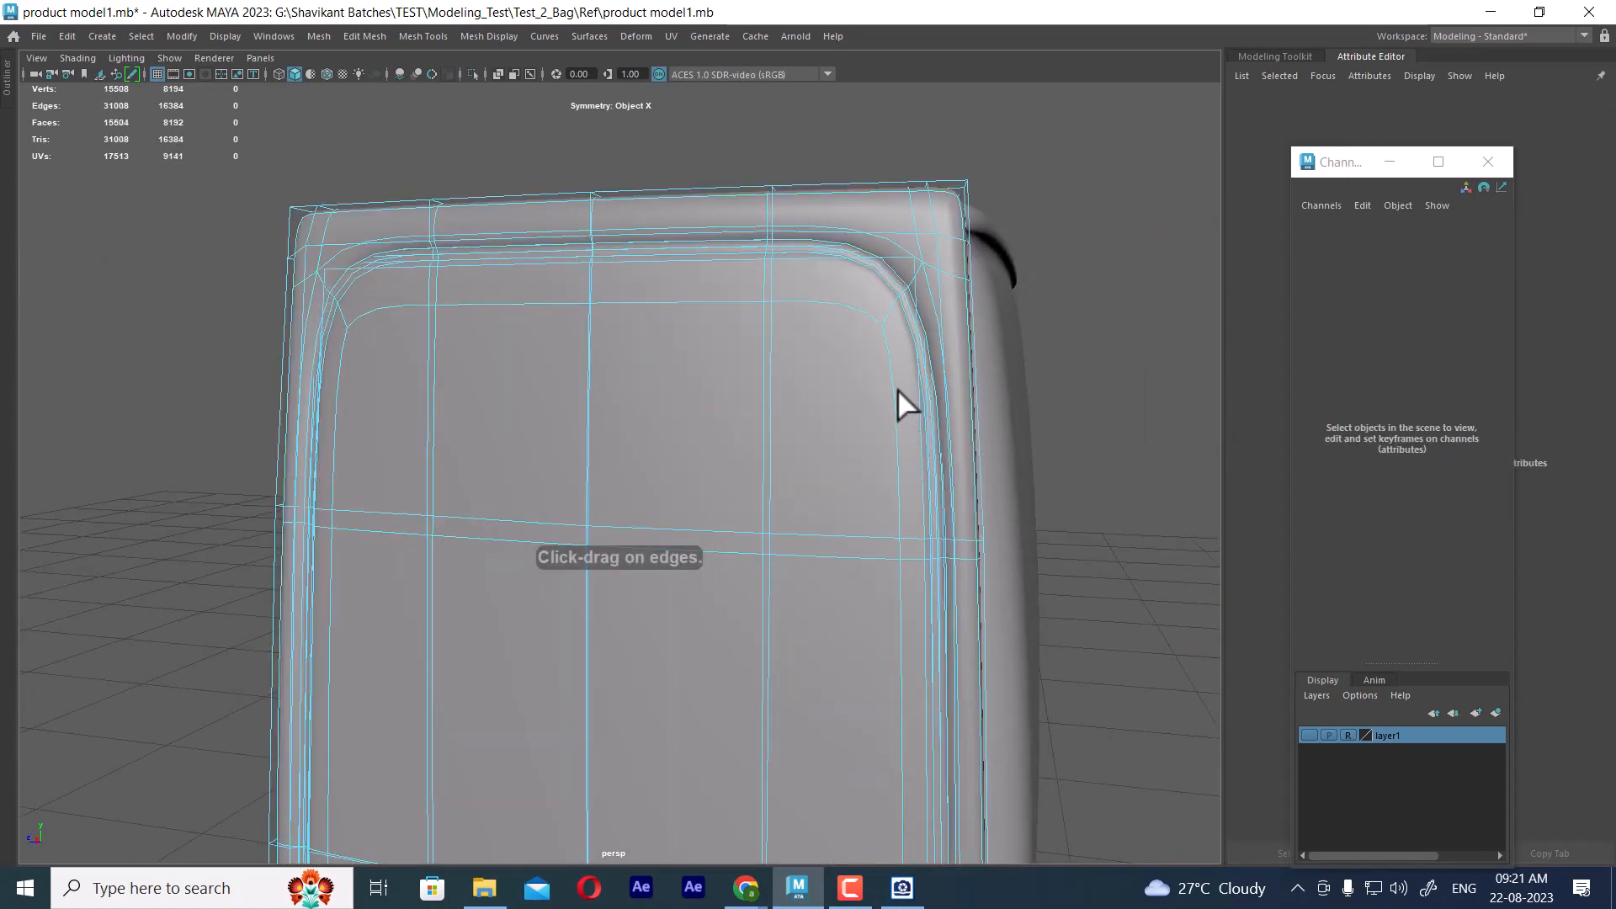
click(932, 351)
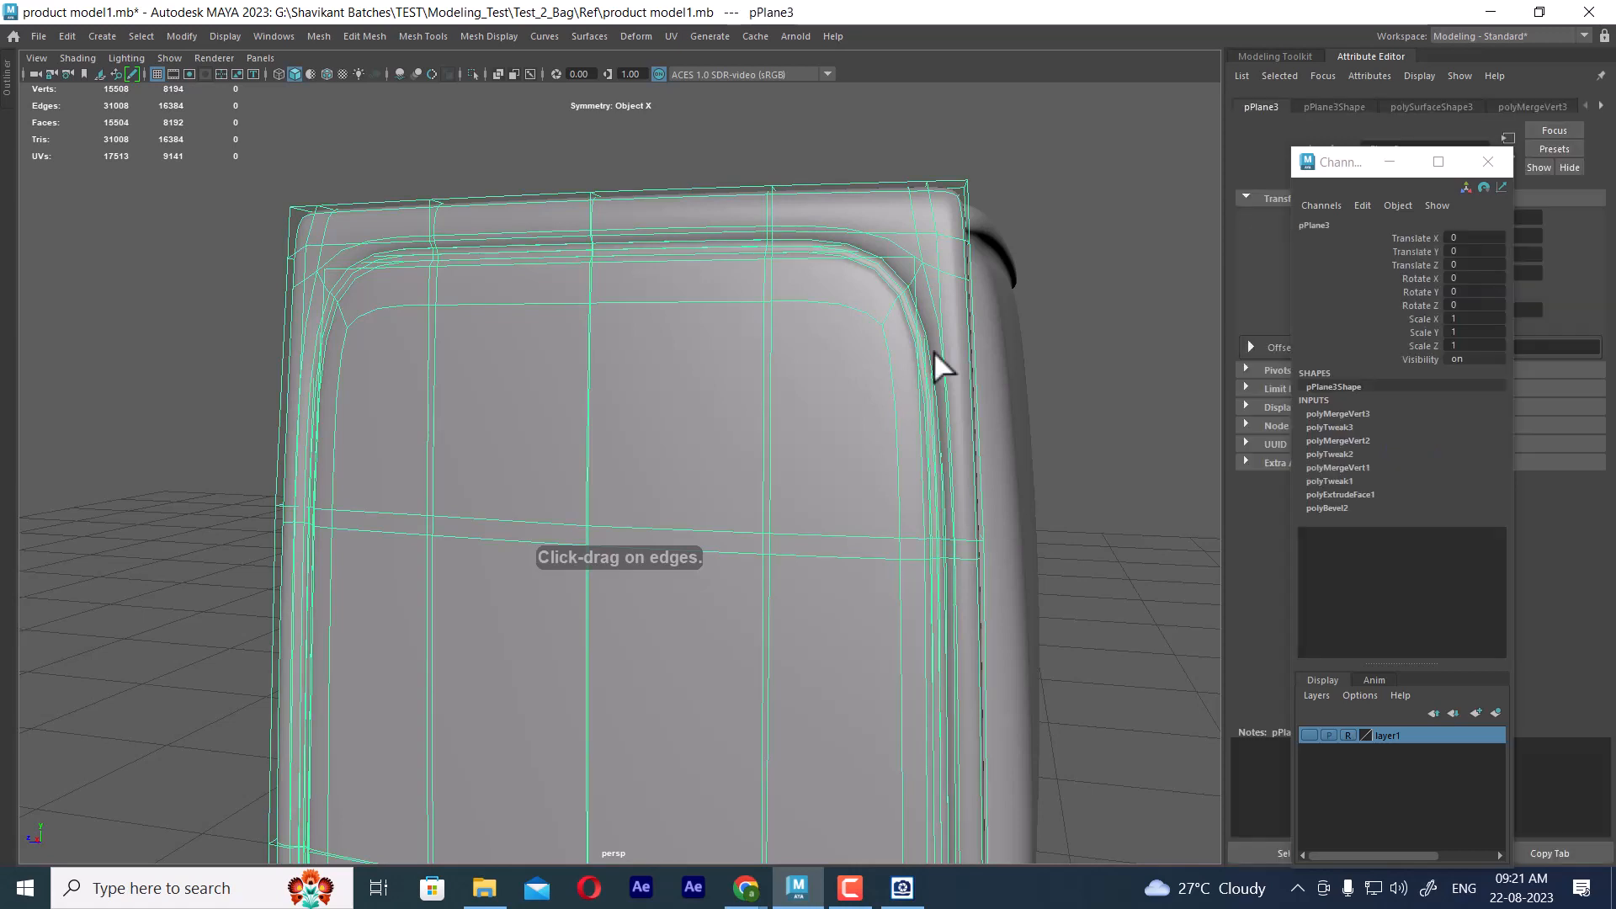
click(940, 268)
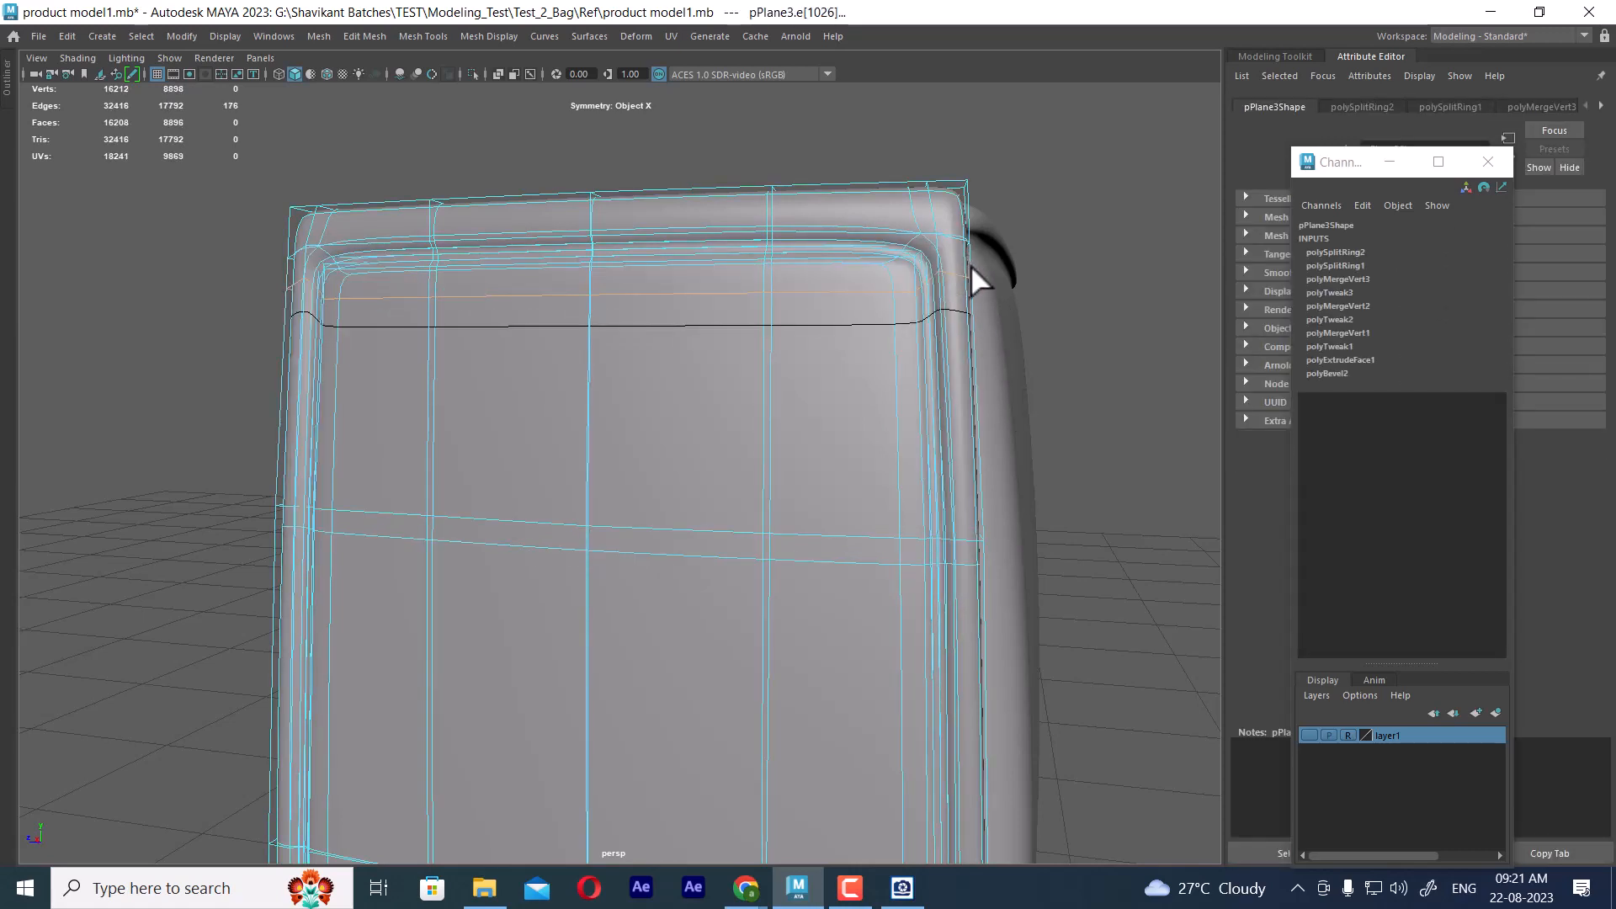
Compare the frame's upper corner in unsmoothed and smoothed display, and check it against Ref (1).jpg in the image viewer
key(1)
scroll(940, 313, up, 3)
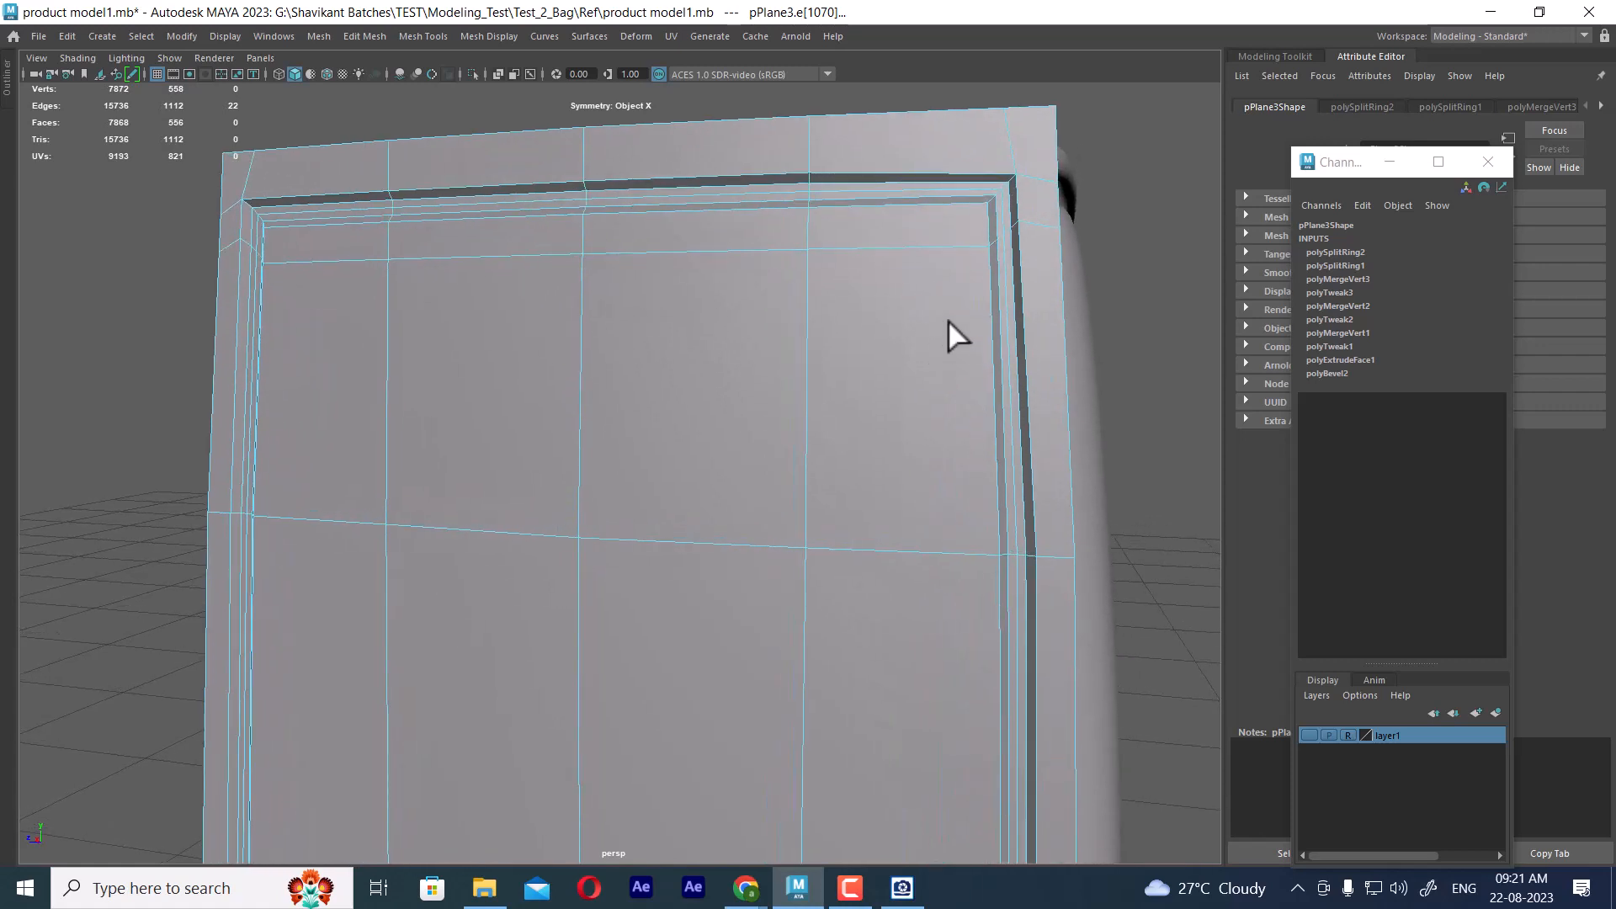
alt+drag(1017, 376, 866, 338)
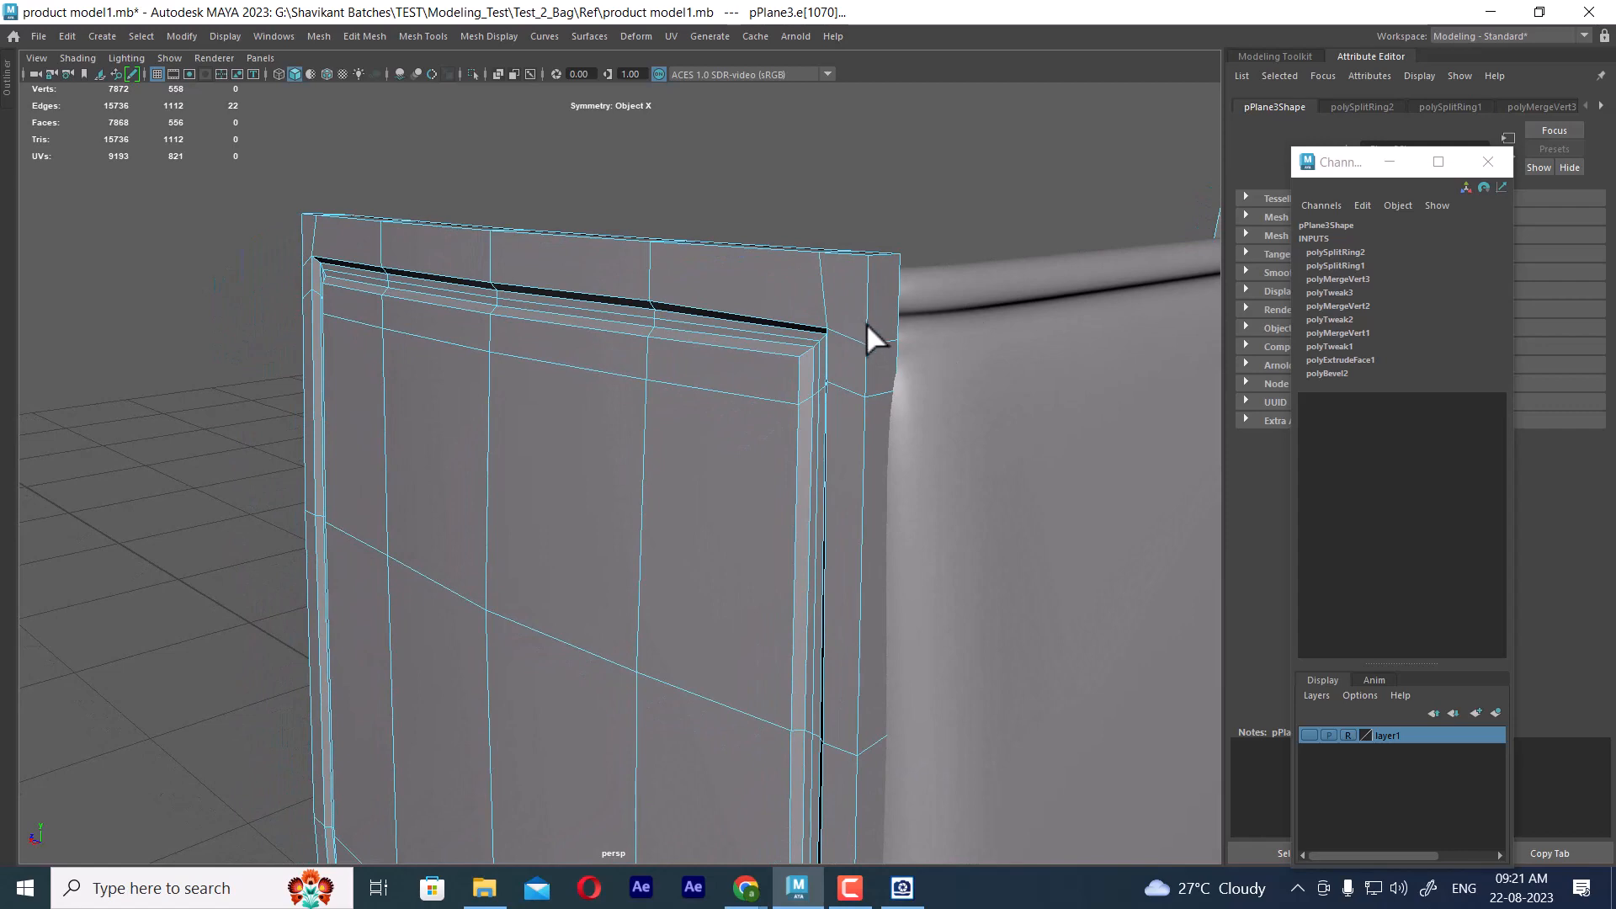
key(3)
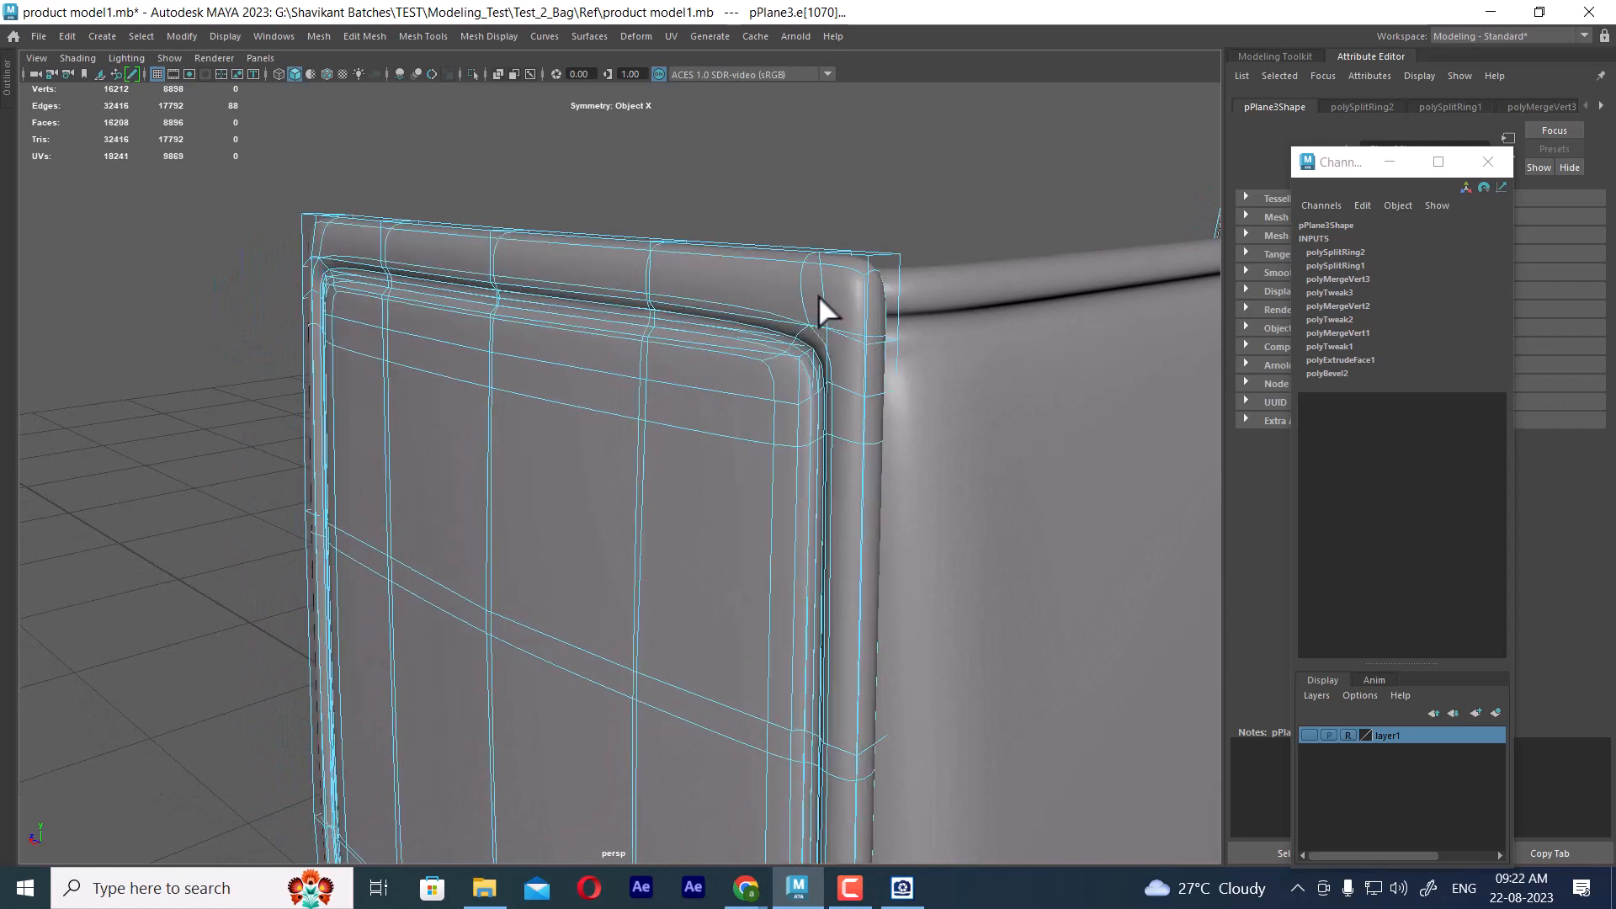
click(901, 887)
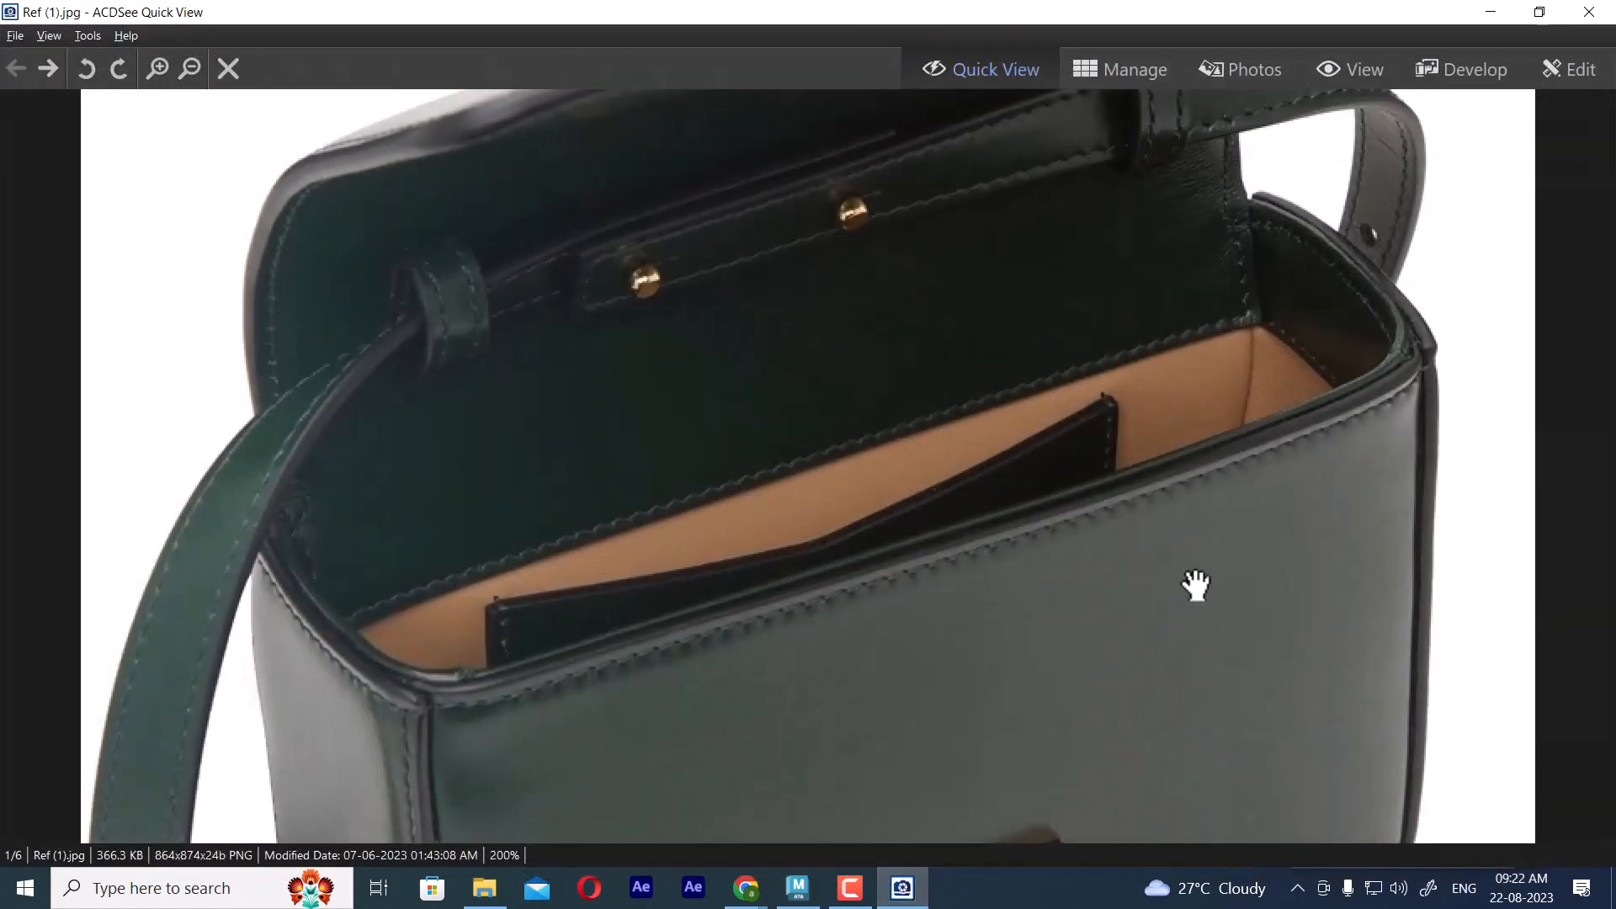
click(1491, 11)
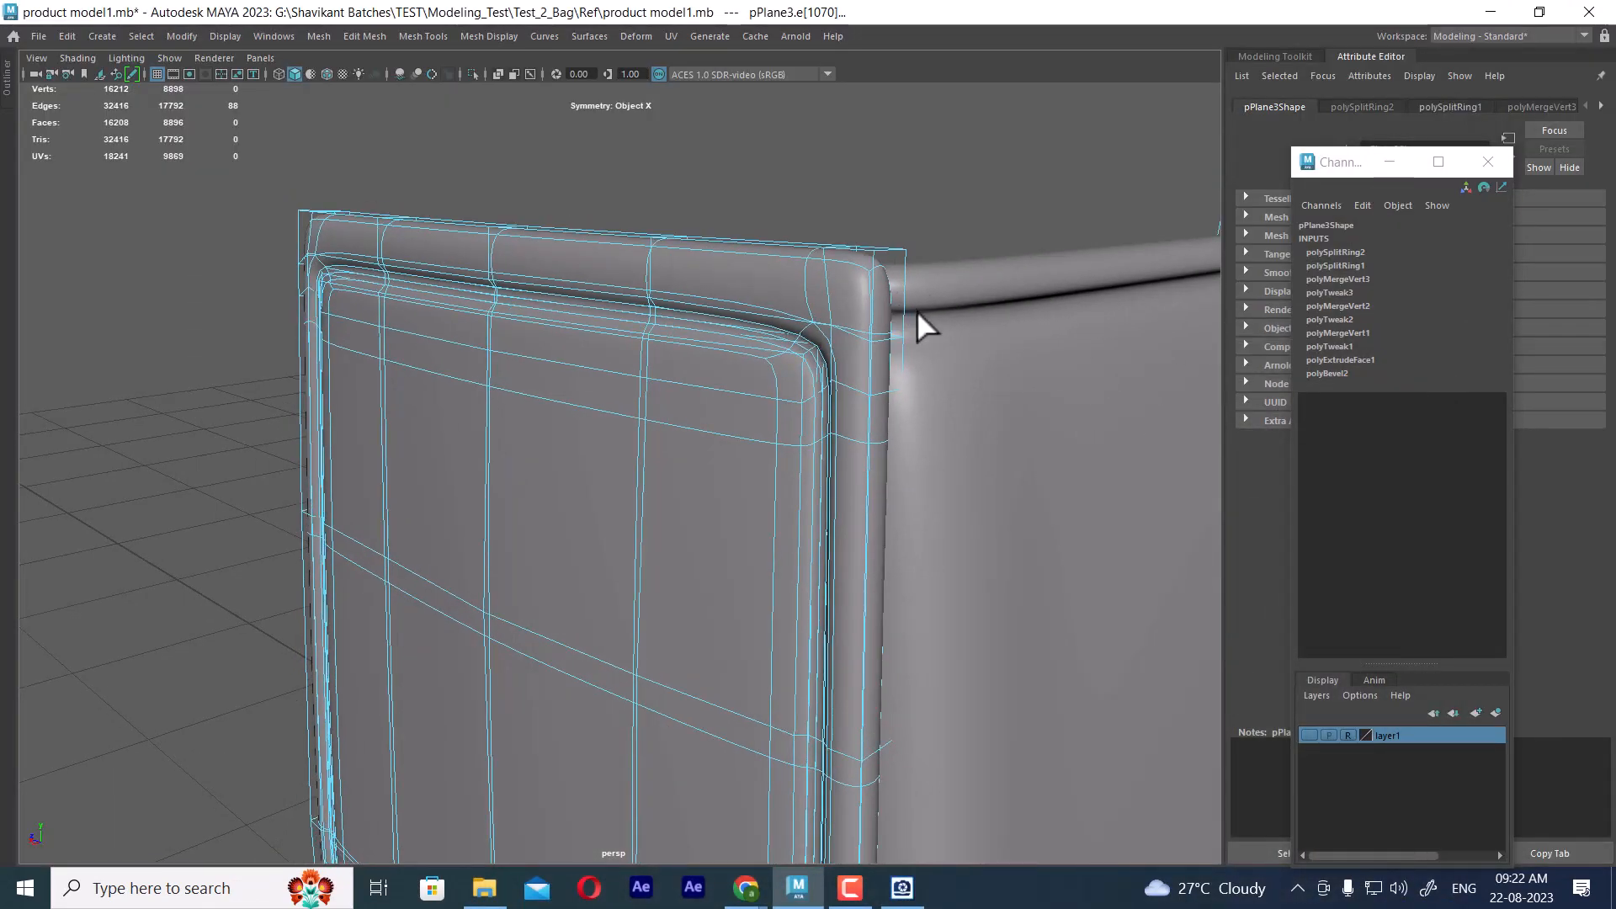
Insert an edge loop across the unsmoothed frame's upper side border and one along each of its two vertical borders
key(1)
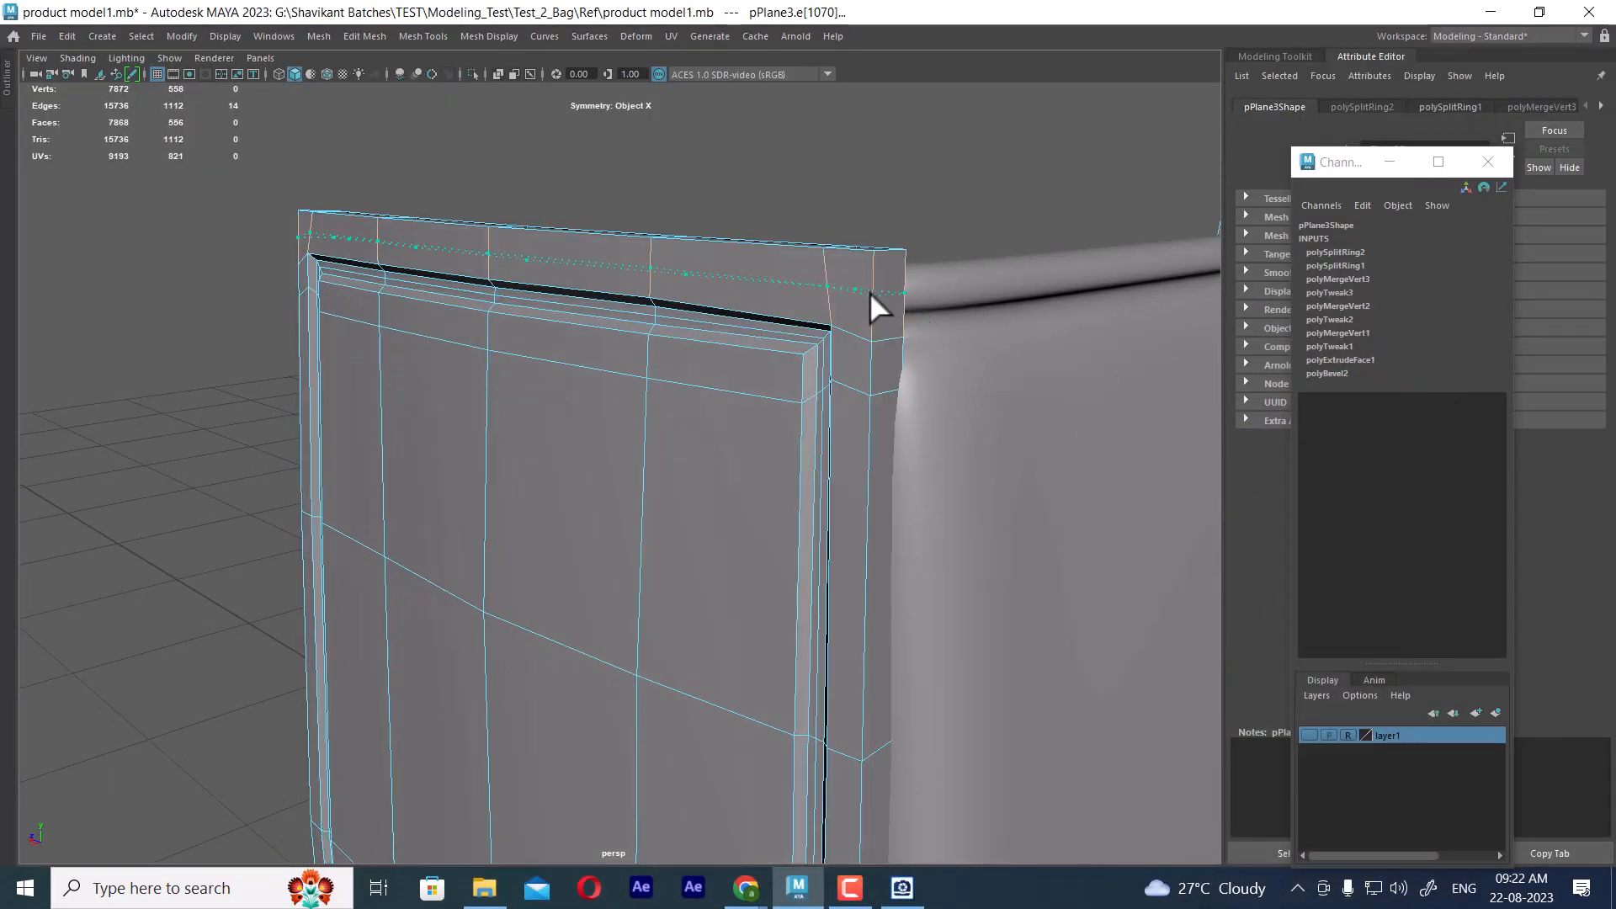
click(868, 291)
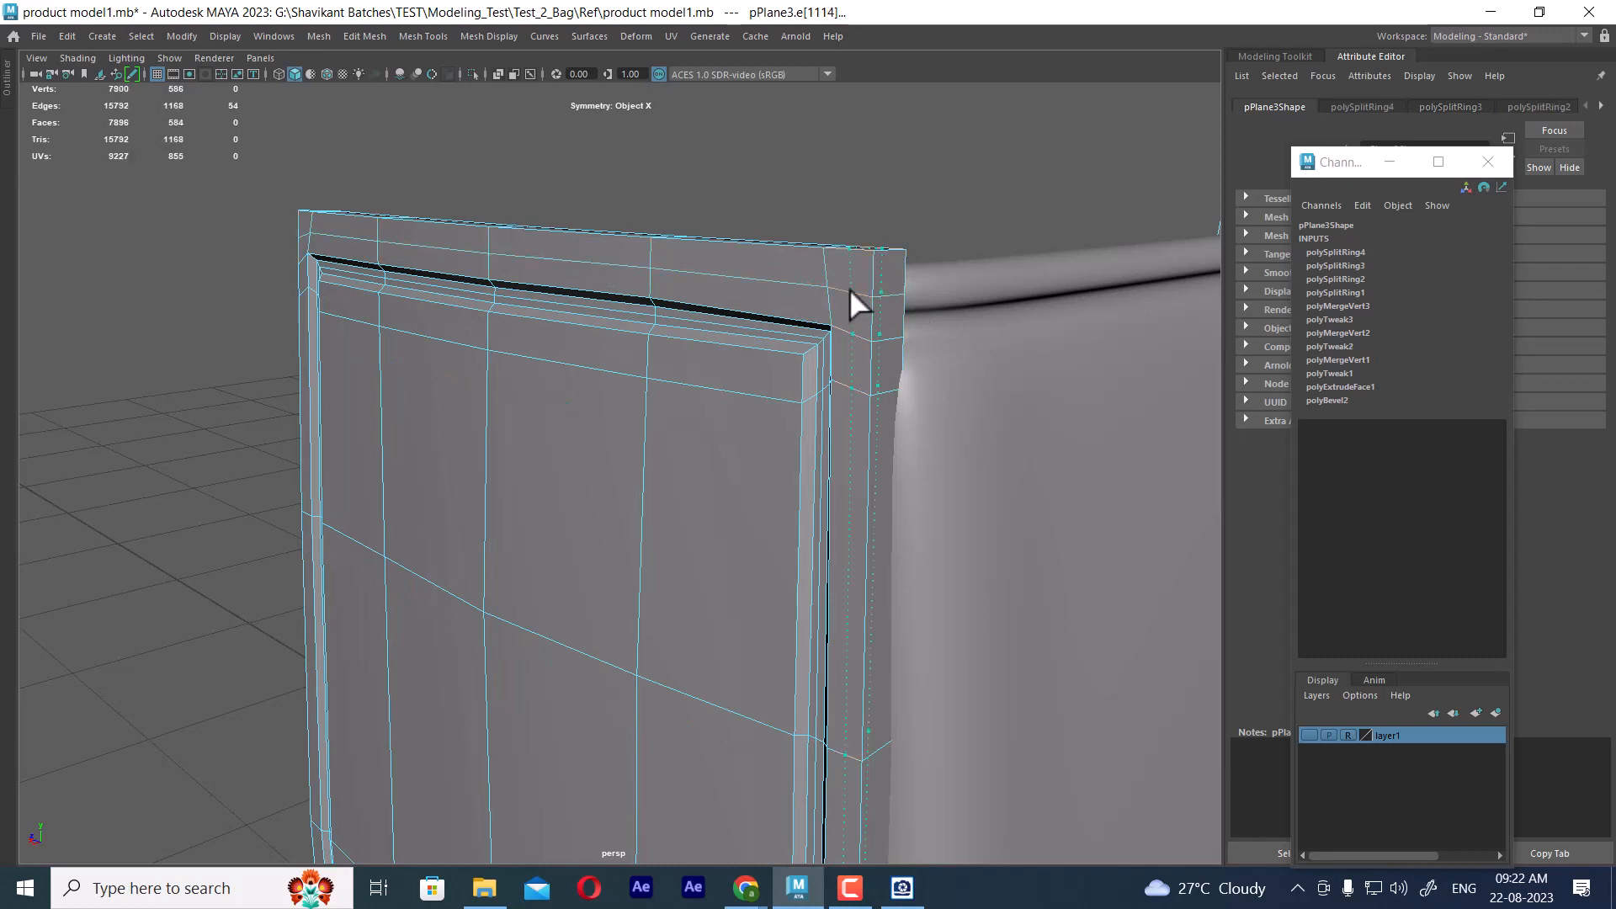
click(850, 288)
alt+drag(745, 381, 853, 372)
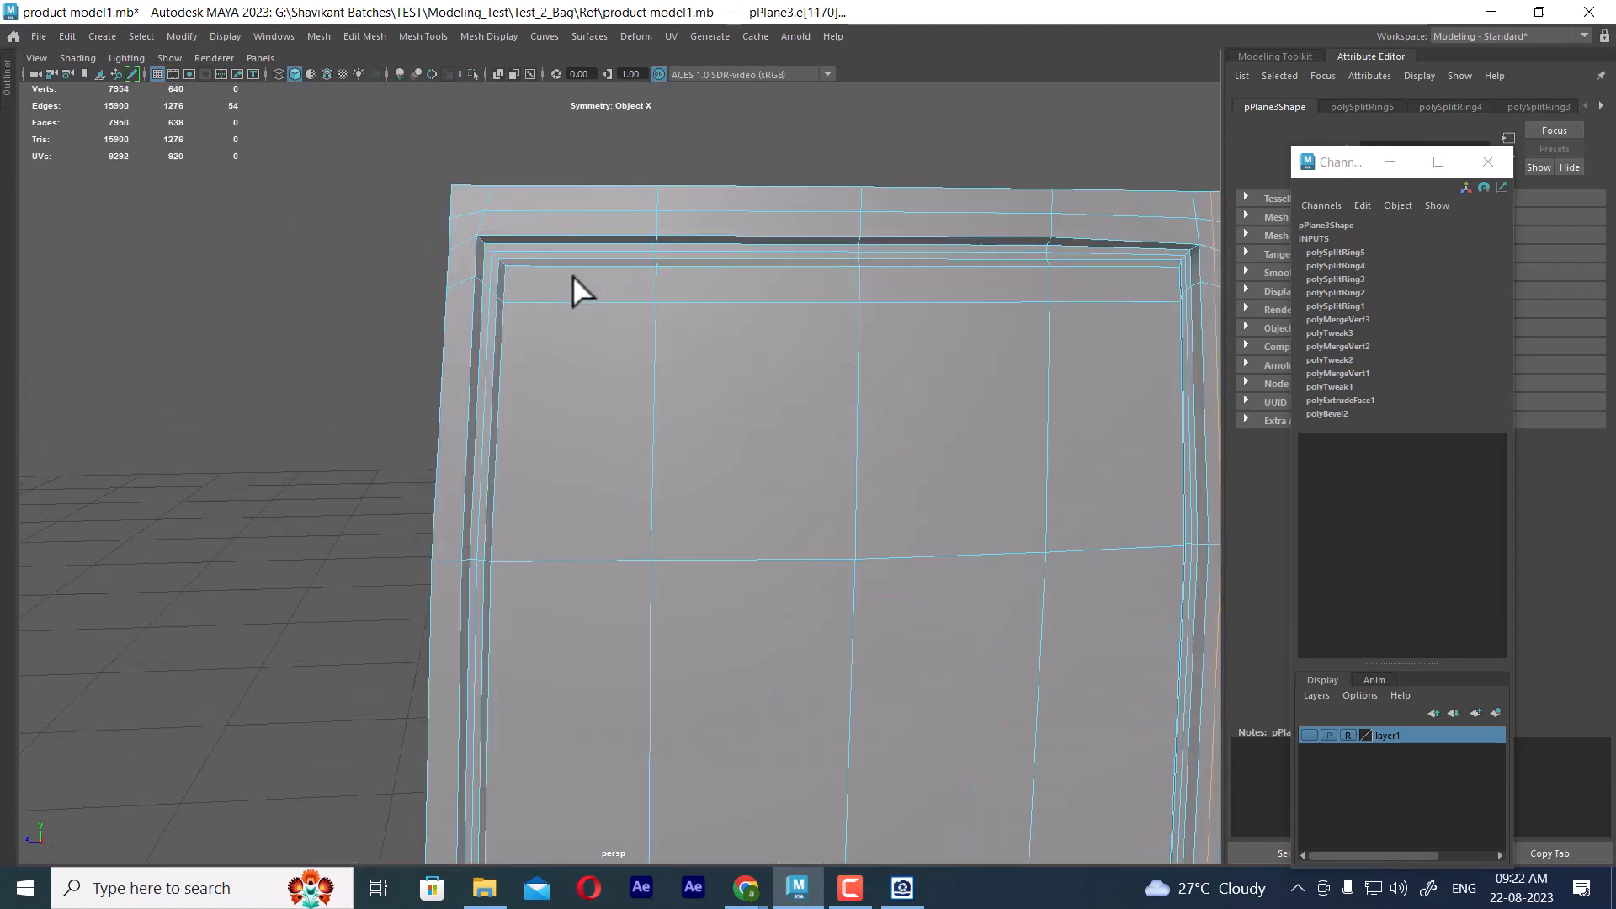
key(w)
click(456, 219)
ctrl+right_drag(535, 187, 468, 263)
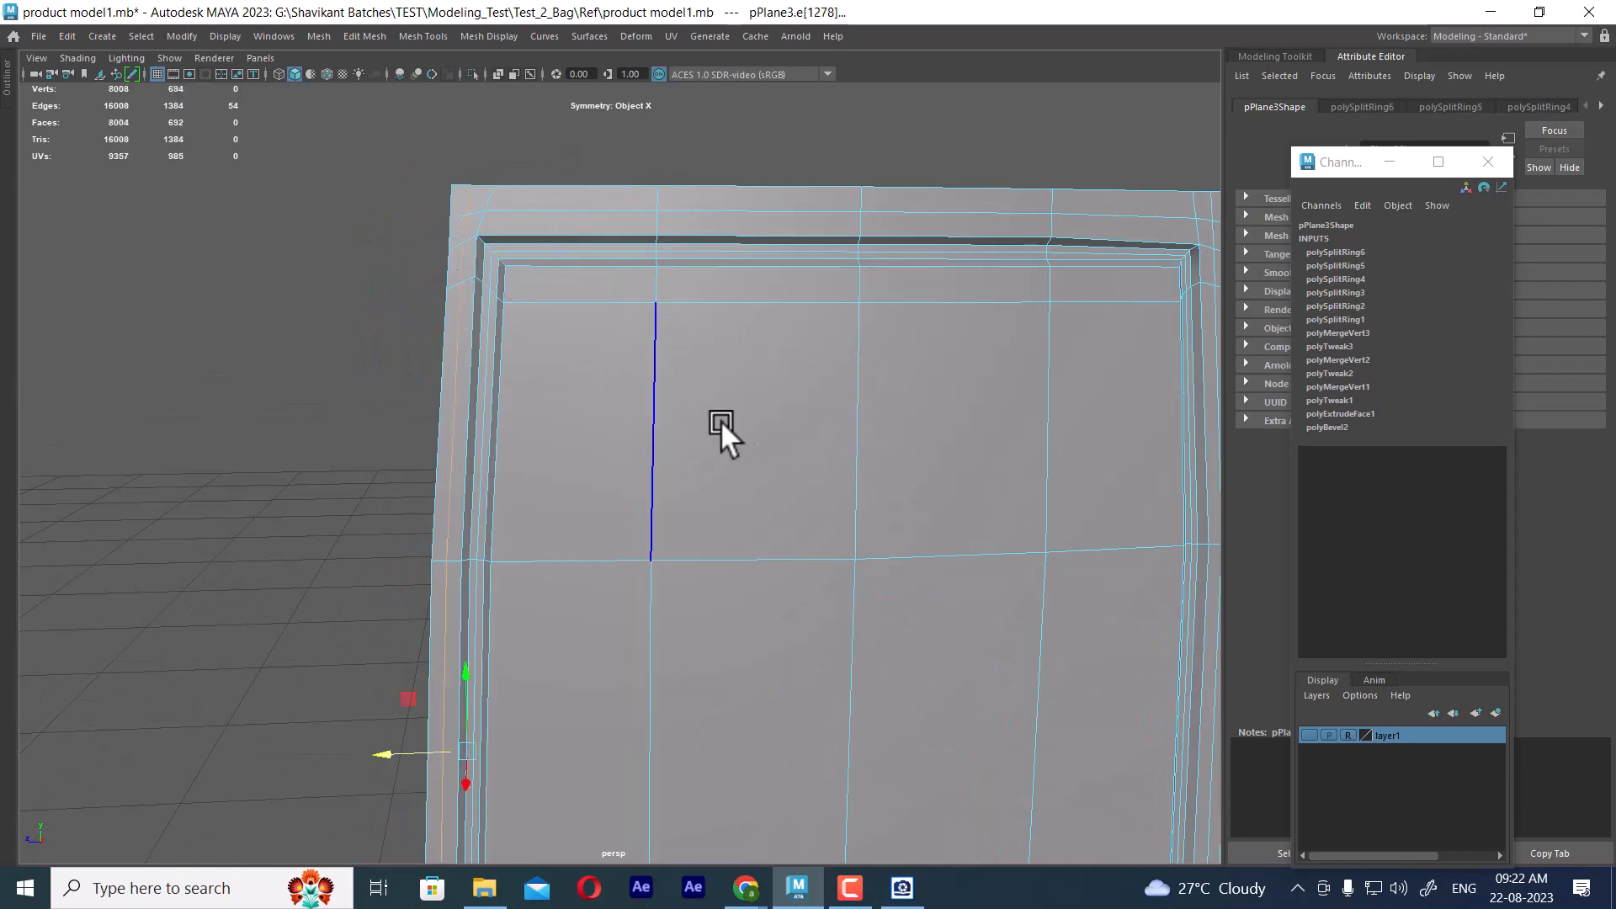
Insert an edge loop along the thickness of the frame's outer rim beside the front panel, and return the frame to smoothed display
key(3)
alt+drag(463, 226, 690, 380)
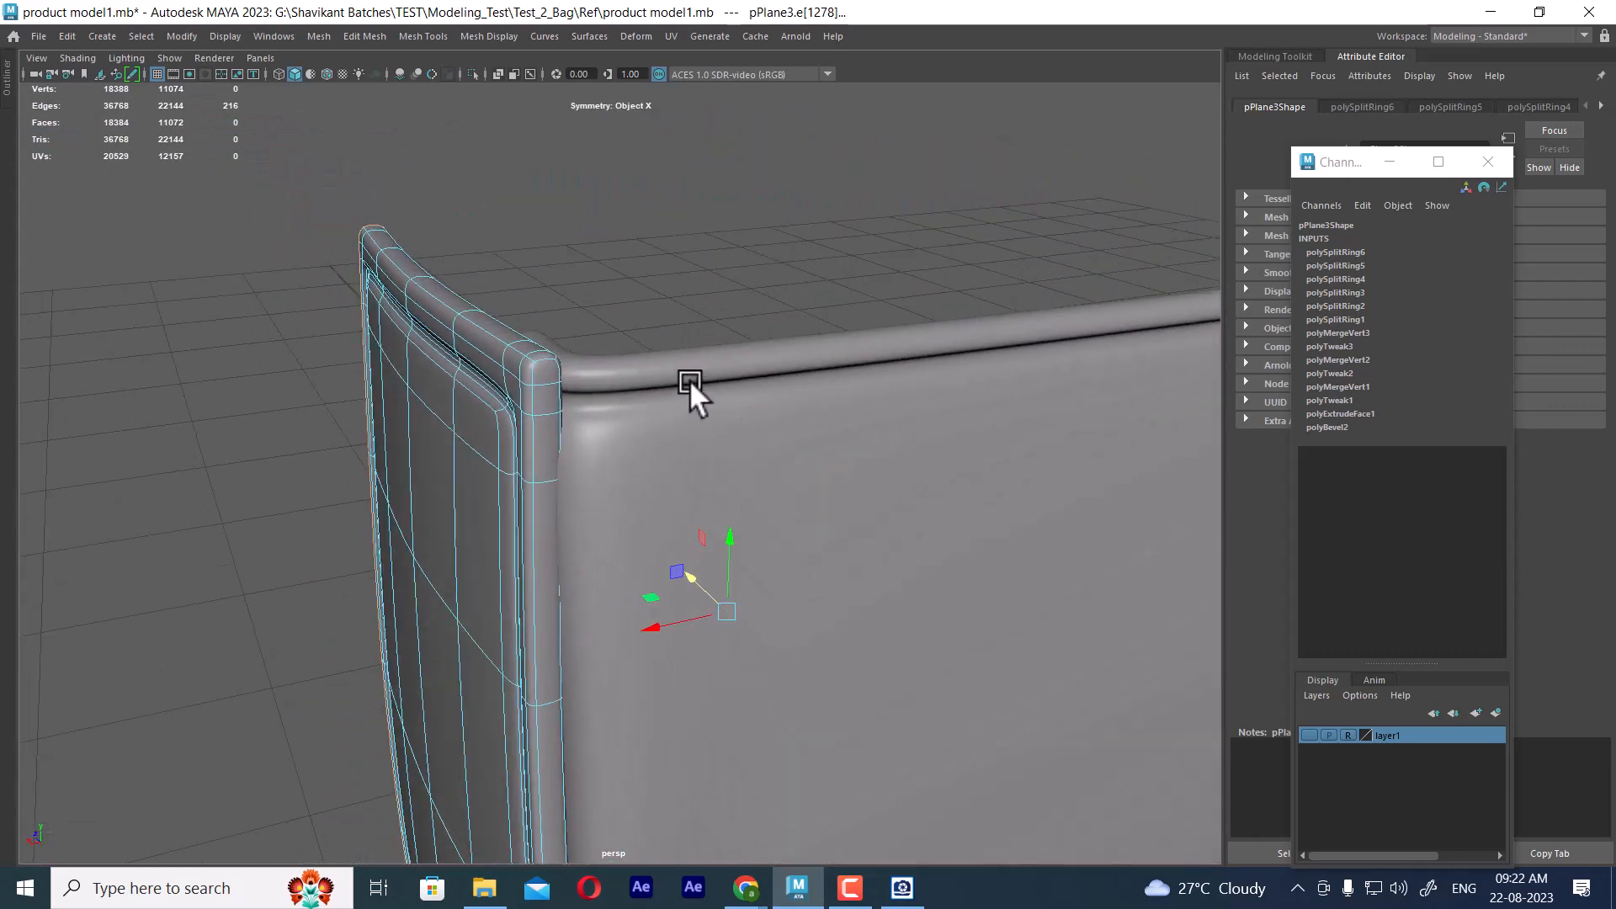
key(1)
alt+drag(553, 380, 614, 446)
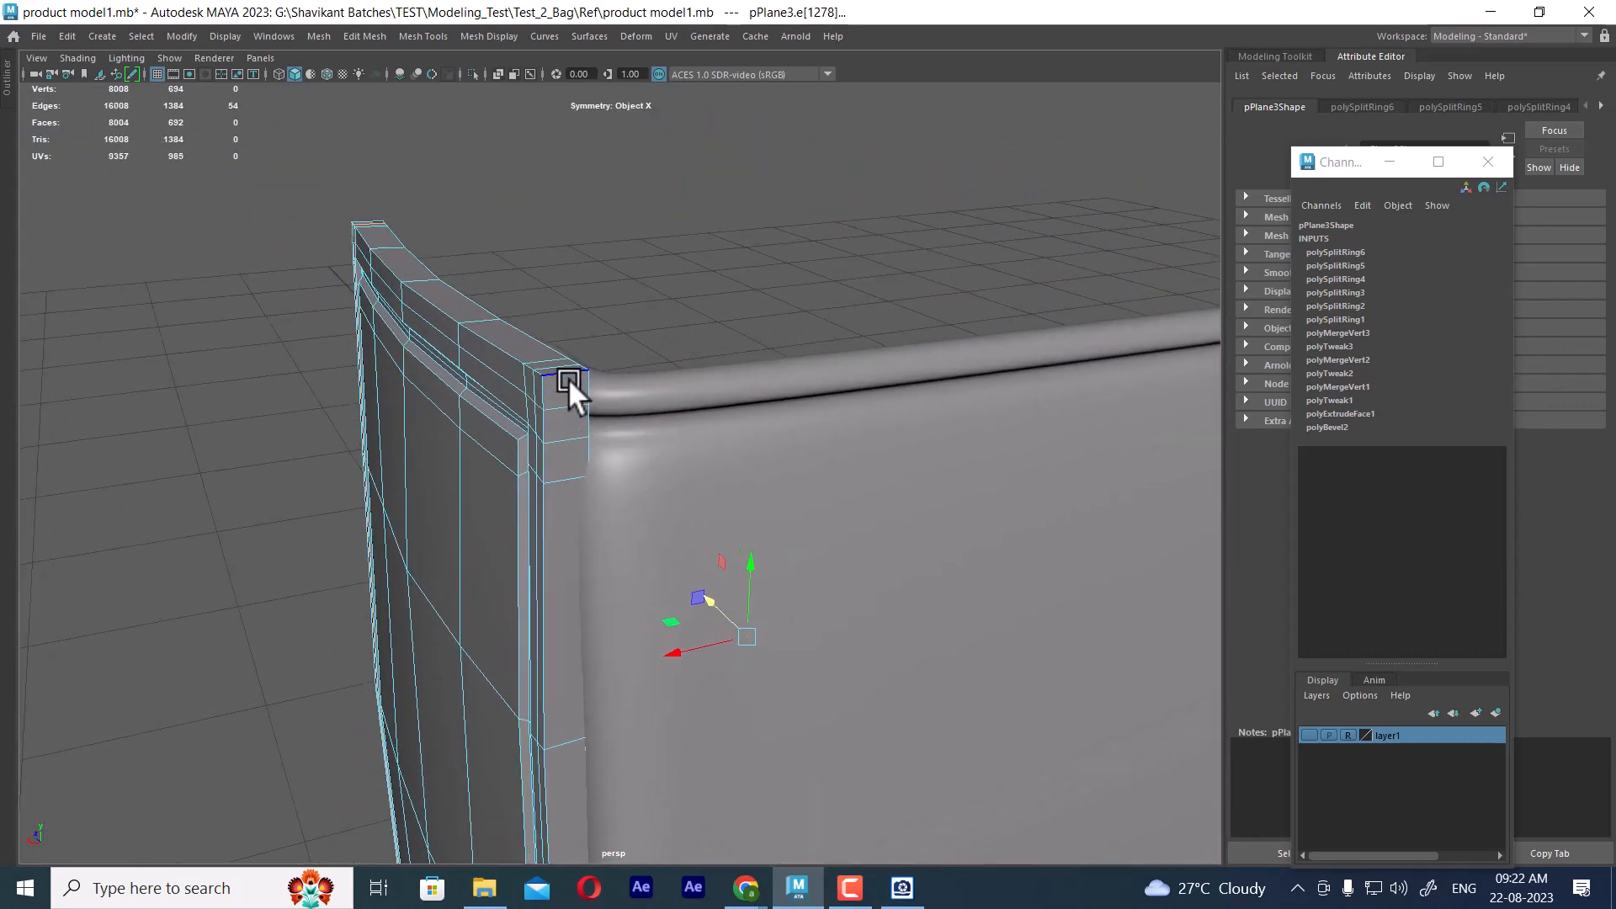
click(568, 374)
shift+right_drag(568, 371, 665, 392)
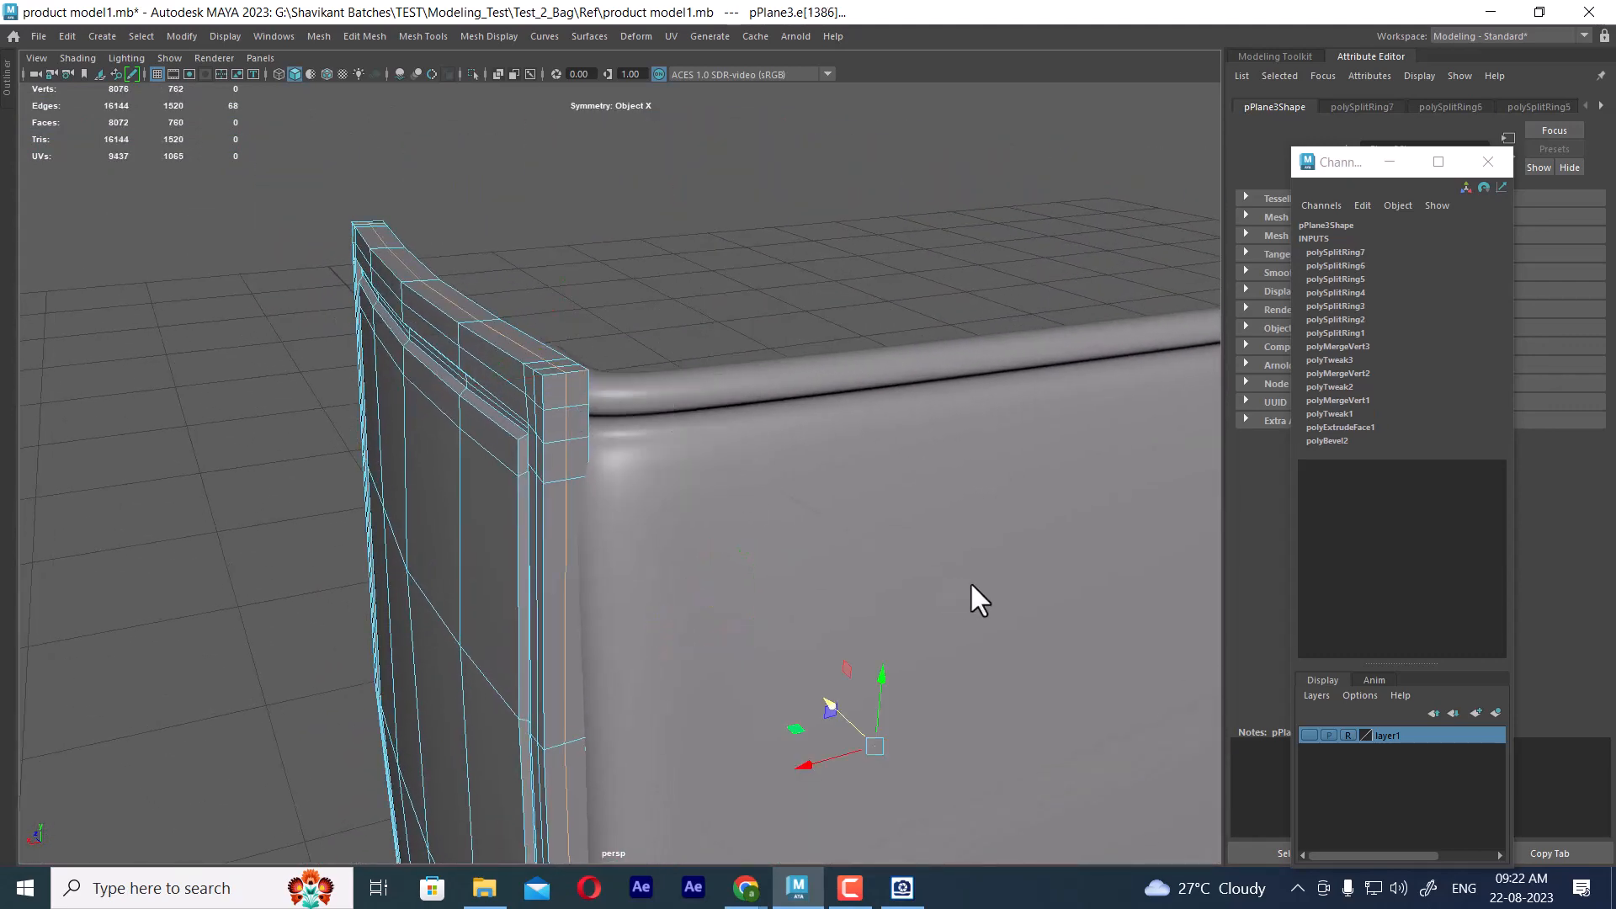
key(3)
right_drag(556, 368, 629, 336)
click(754, 234)
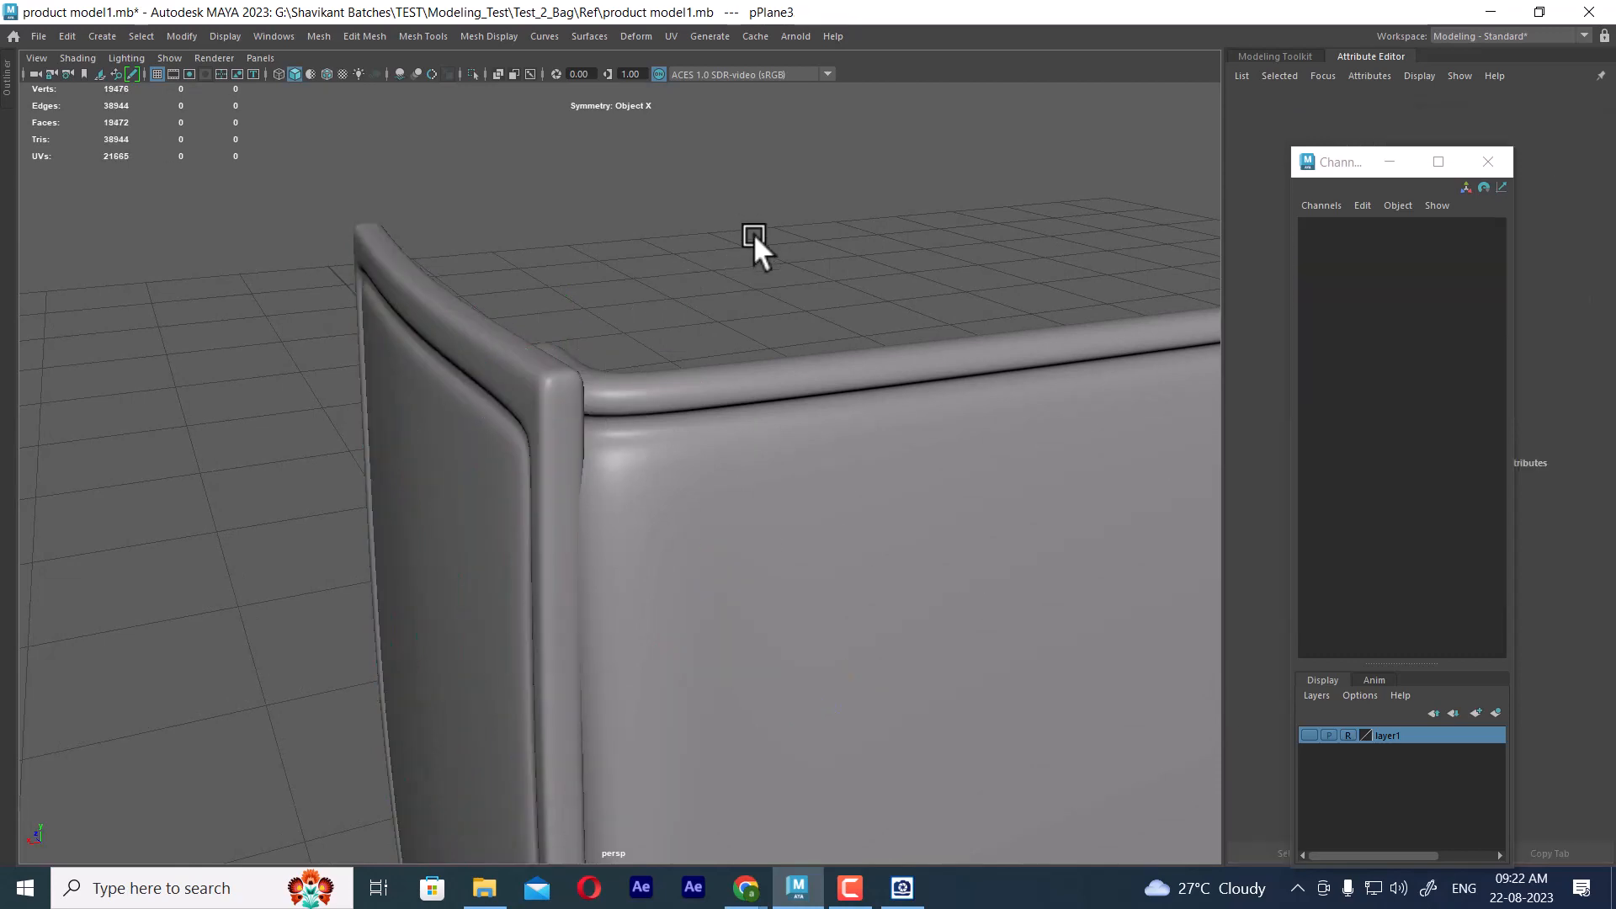
Insert an edge loop along the top face of the front panel's upper rim and show the panel smoothed
scroll(690, 251, down, 4)
alt+drag(653, 404, 719, 428)
click(729, 520)
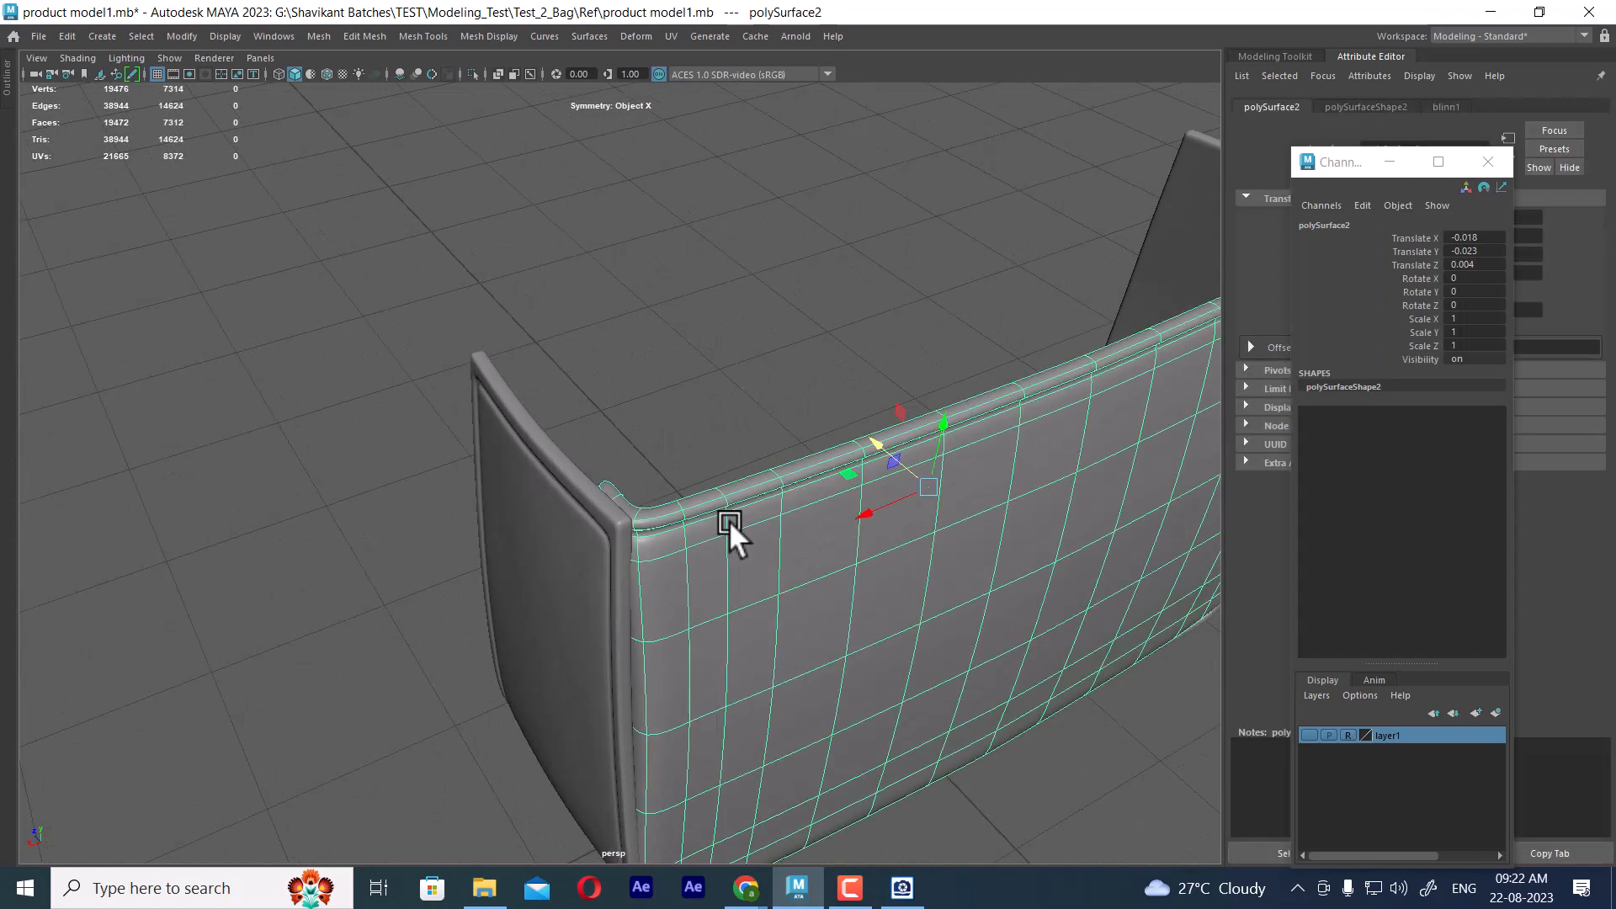
alt+drag(728, 520, 705, 483)
scroll(706, 483, up, 1)
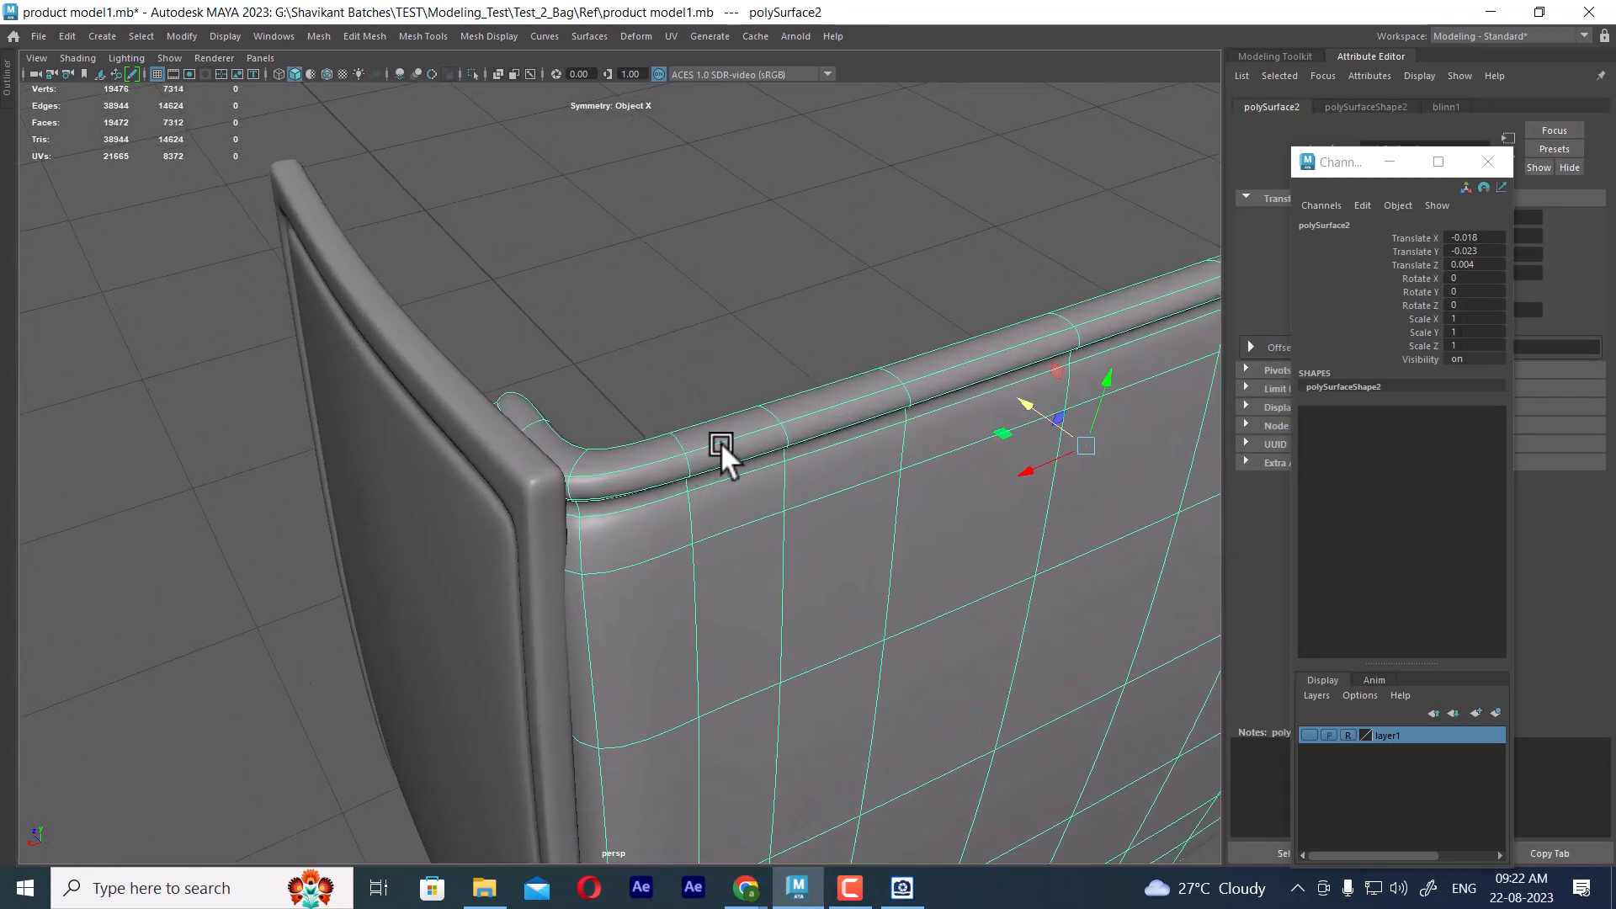
key(1)
click(700, 345)
click(680, 441)
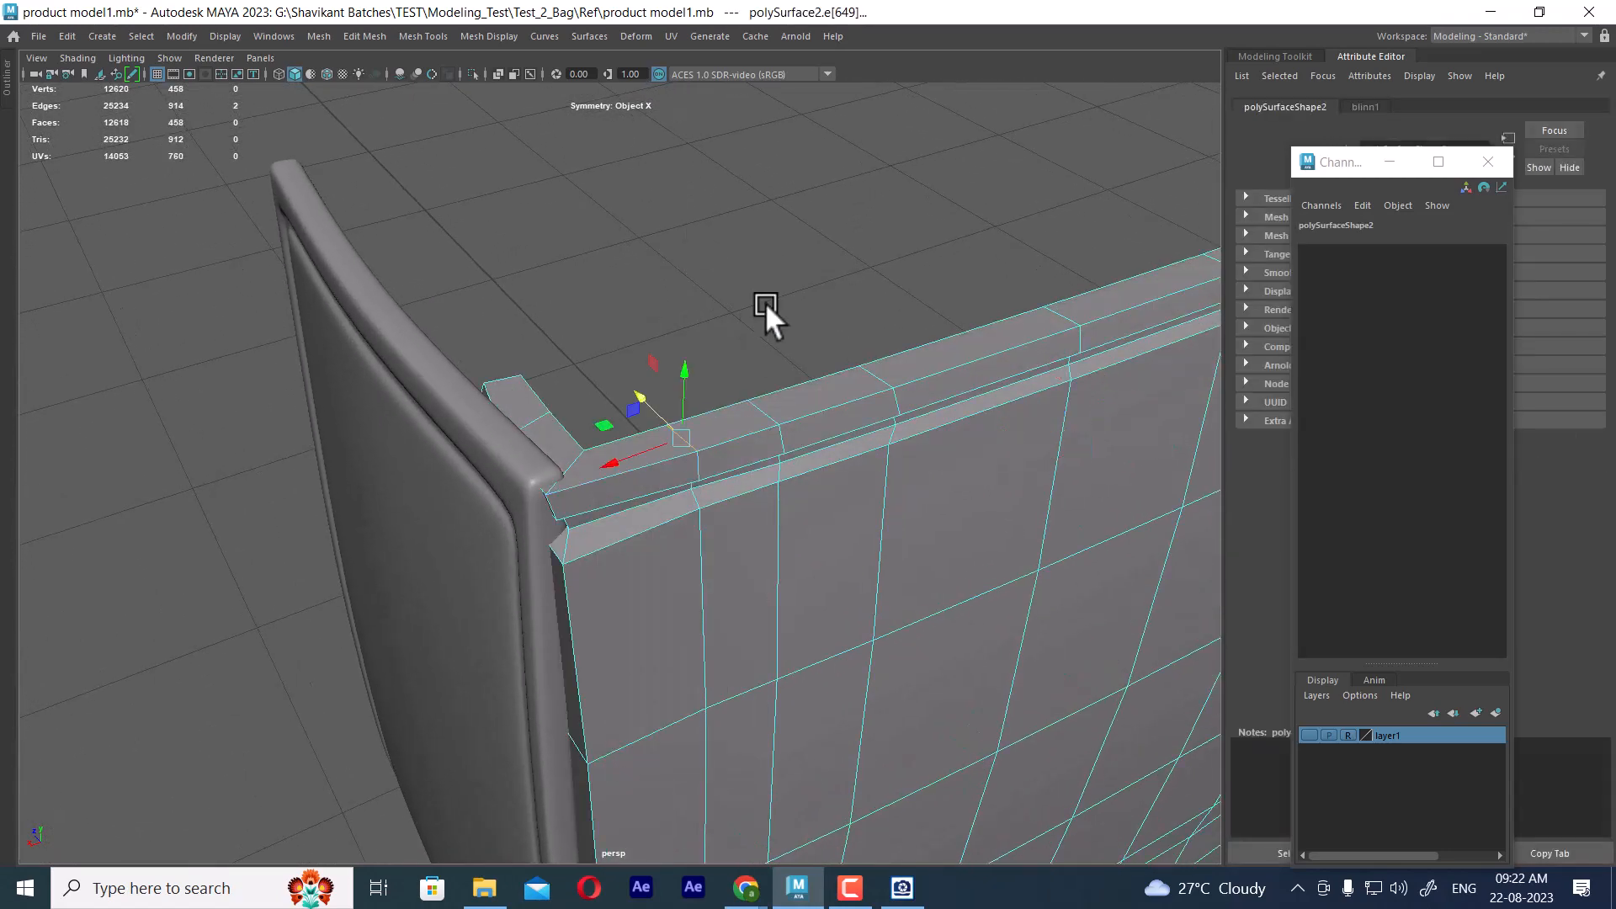
ctrl+right_drag(765, 301, 658, 379)
key(3)
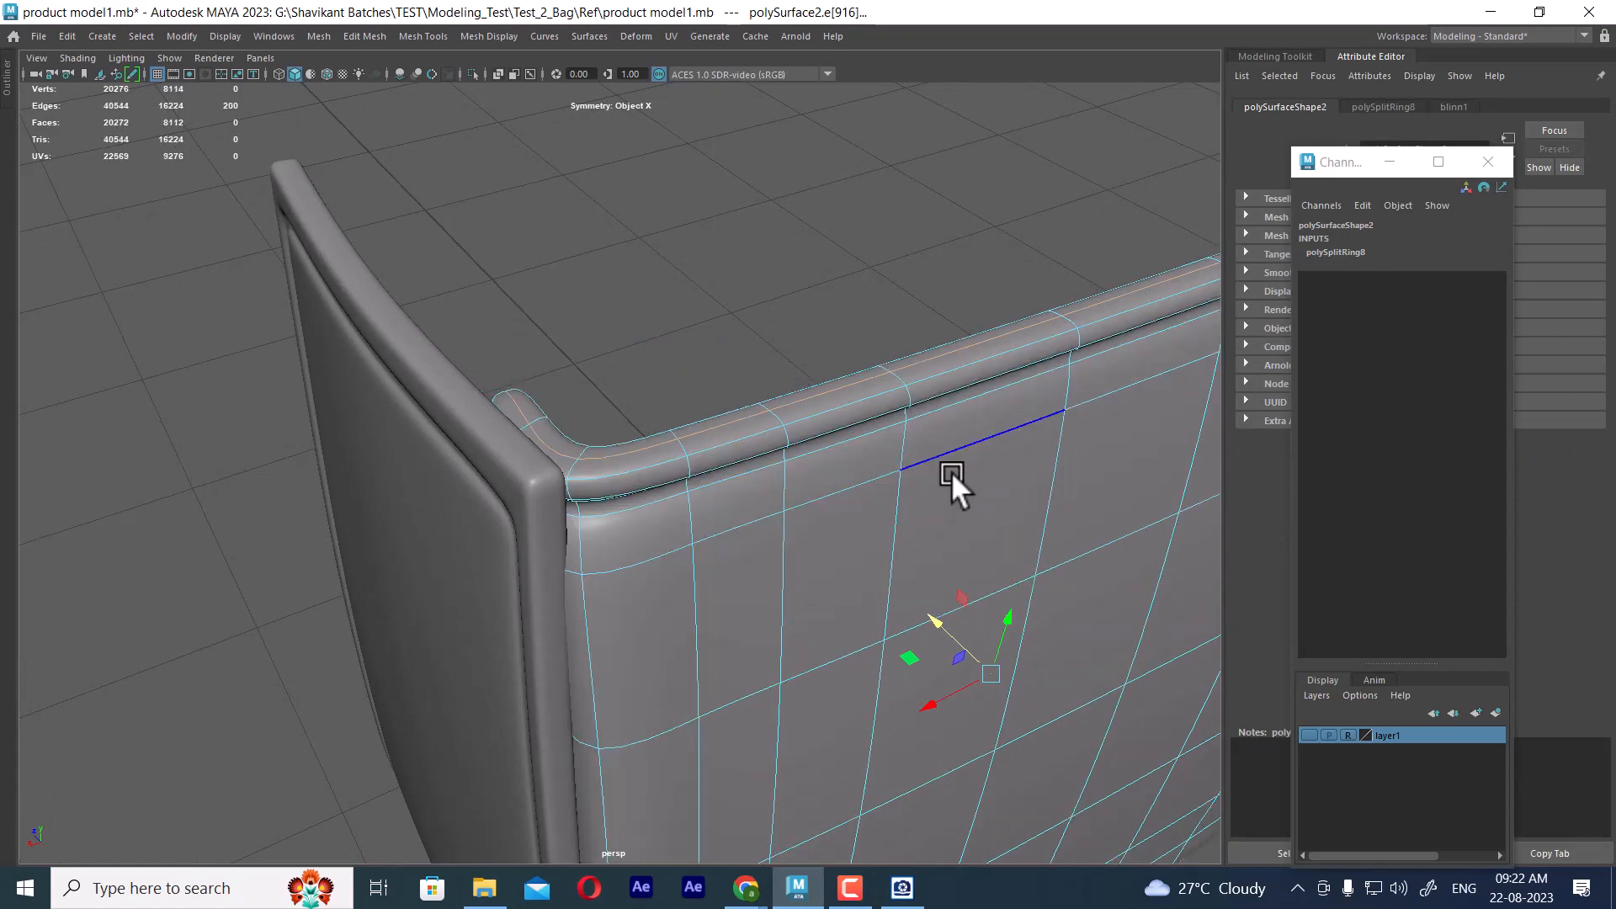
Return the front panel and the frame to unsmoothed display at their shared upper corner
alt+drag(784, 511, 670, 354)
right_drag(694, 294, 764, 268)
click(723, 187)
click(629, 326)
key(1)
alt+drag(651, 316, 613, 361)
click(614, 360)
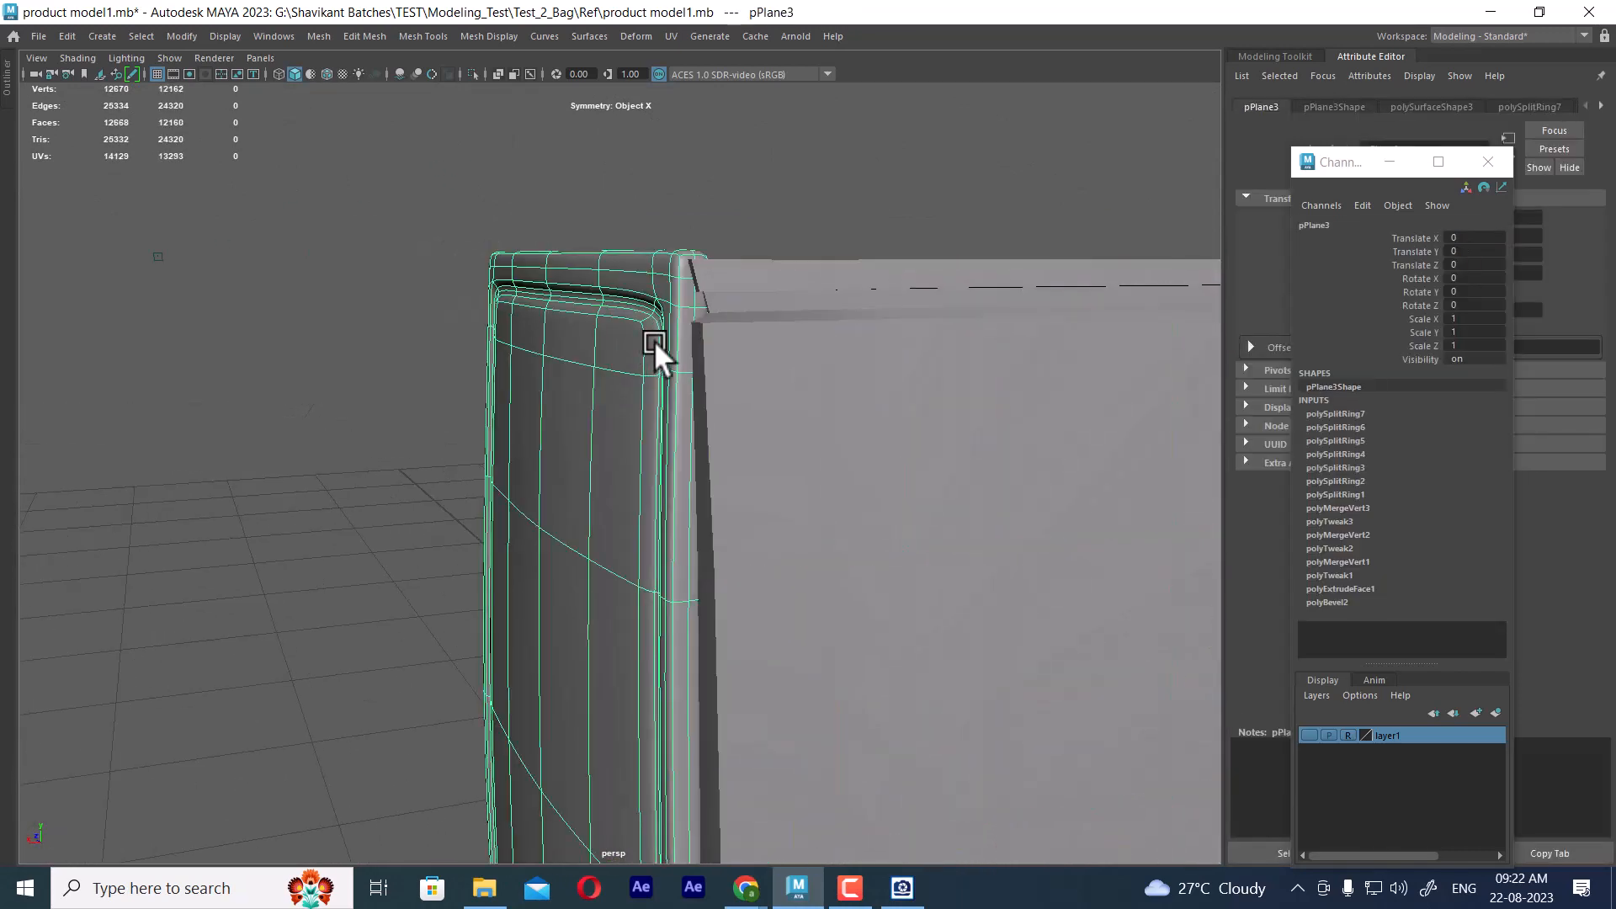
key(1)
Insert a horizontal edge loop along the outer face of the front panel's upper rim
click(766, 285)
alt+drag(766, 285, 800, 344)
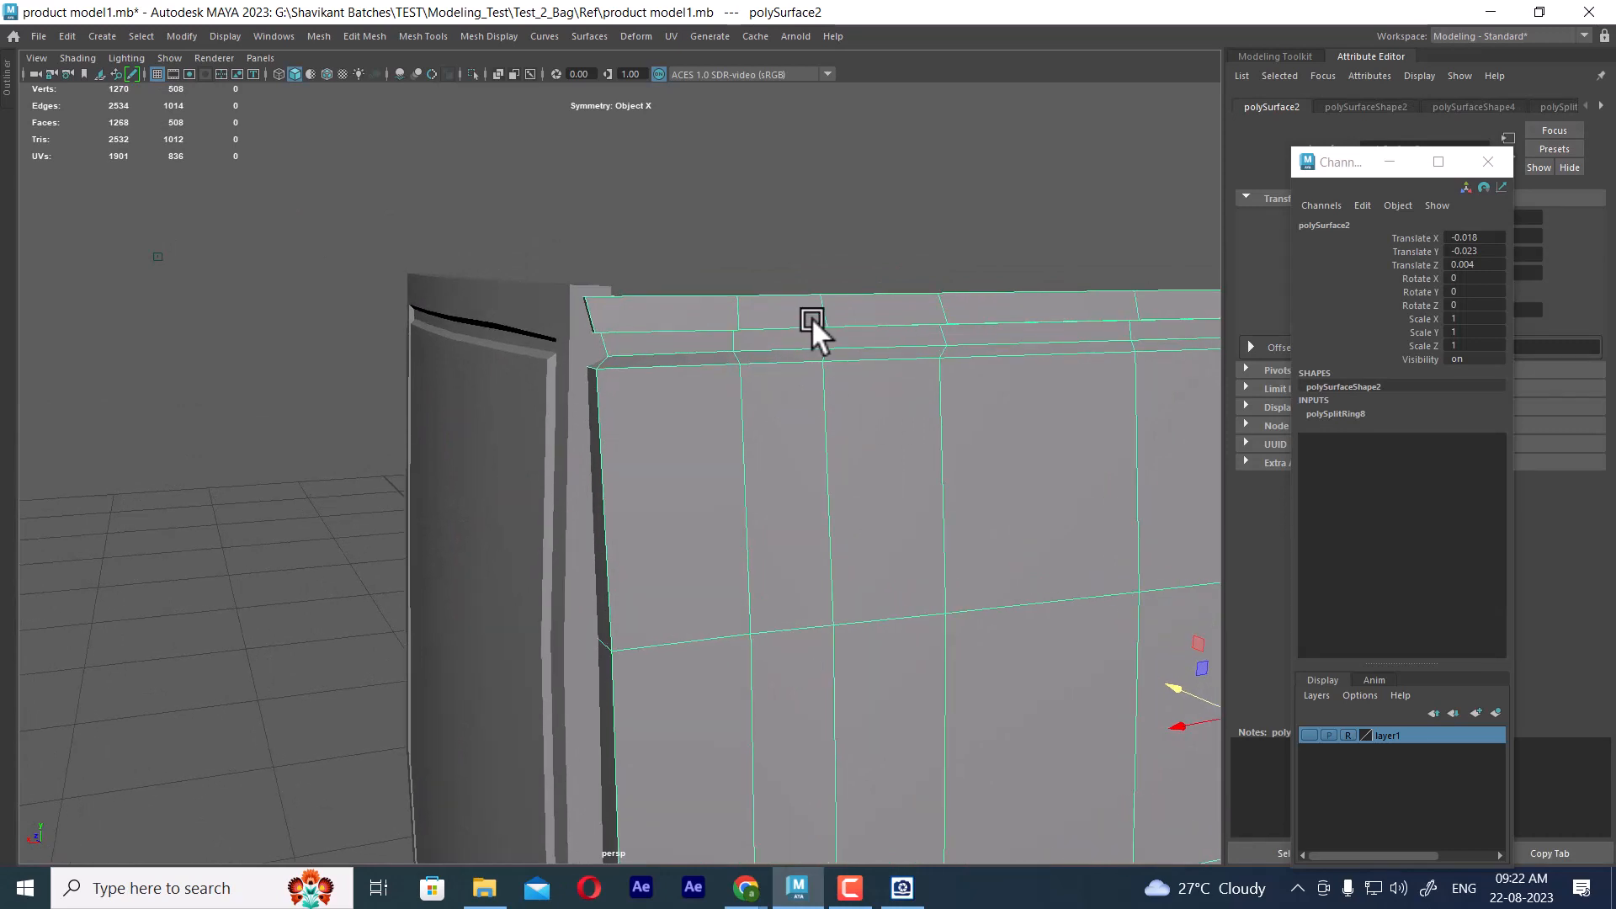
right_drag(812, 317, 831, 260)
right_drag(892, 198, 769, 224)
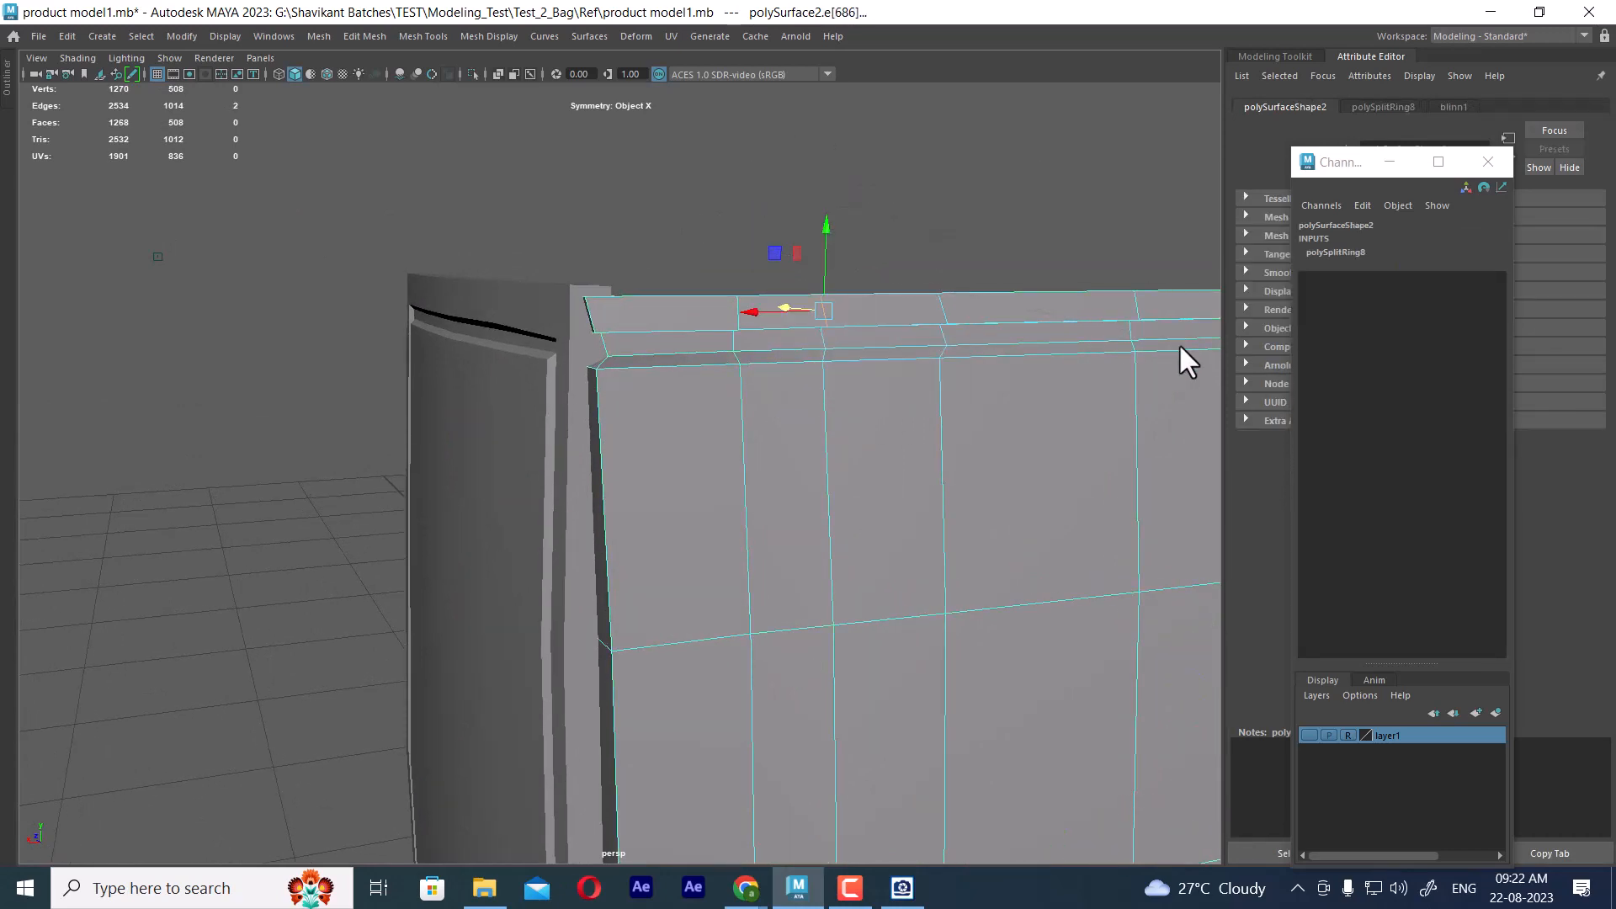
key(ctrl+z)
click(952, 307)
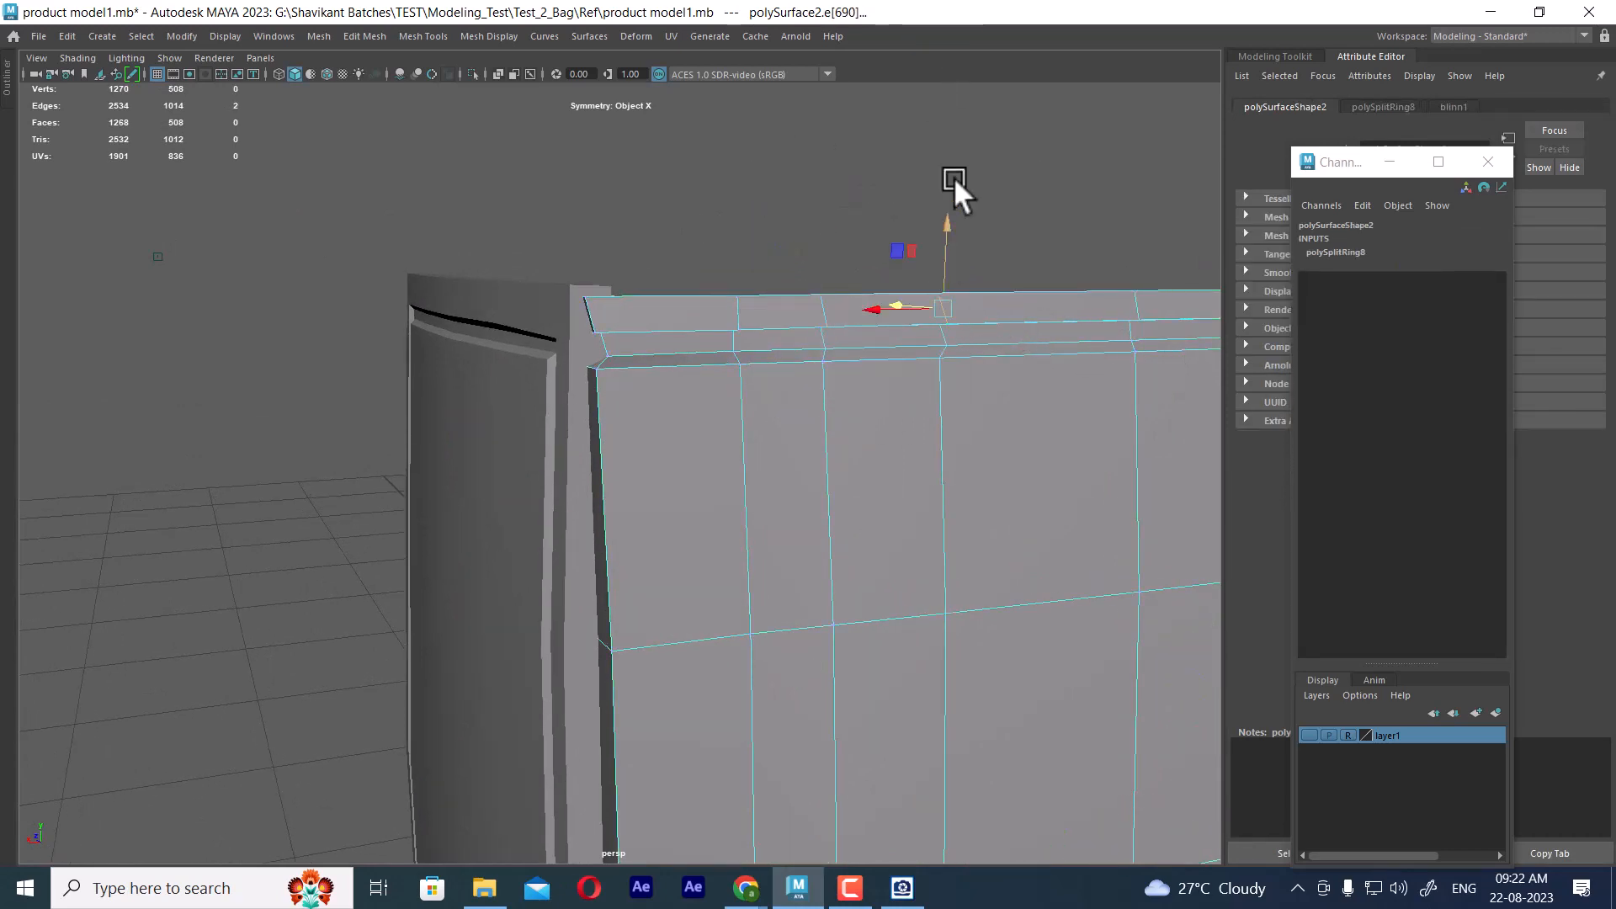
ctrl+right_drag(955, 171, 692, 291)
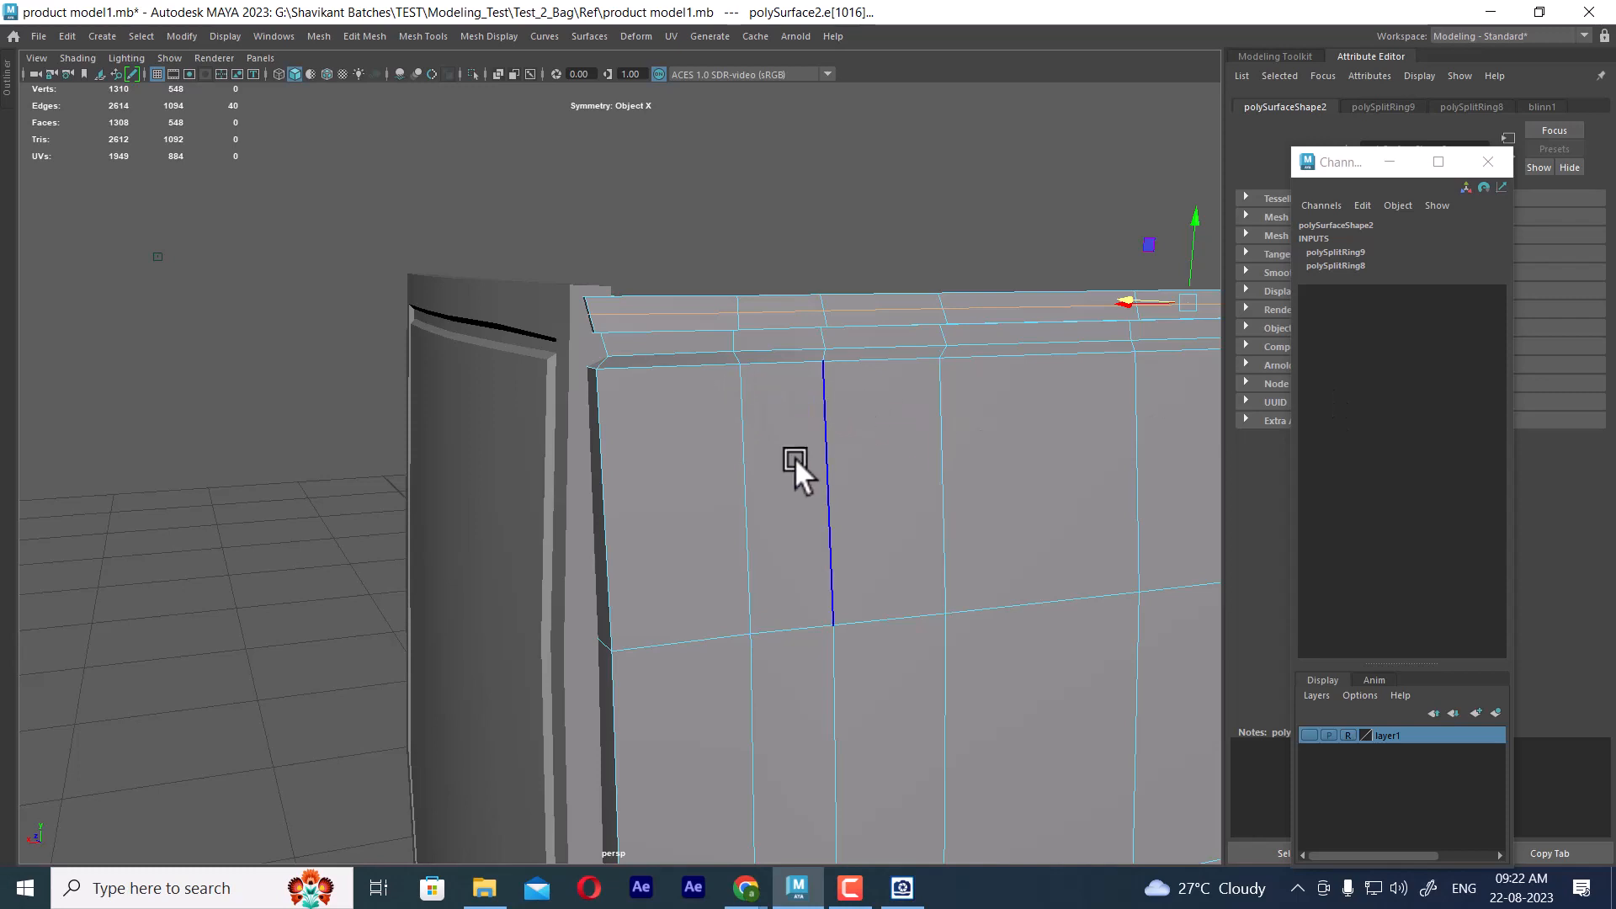
Insert a horizontal edge loop across the front panel just below the upper groove and show the panel smoothed
alt+drag(794, 457, 673, 382)
key(F8)
shift+right_drag(673, 420, 589, 416)
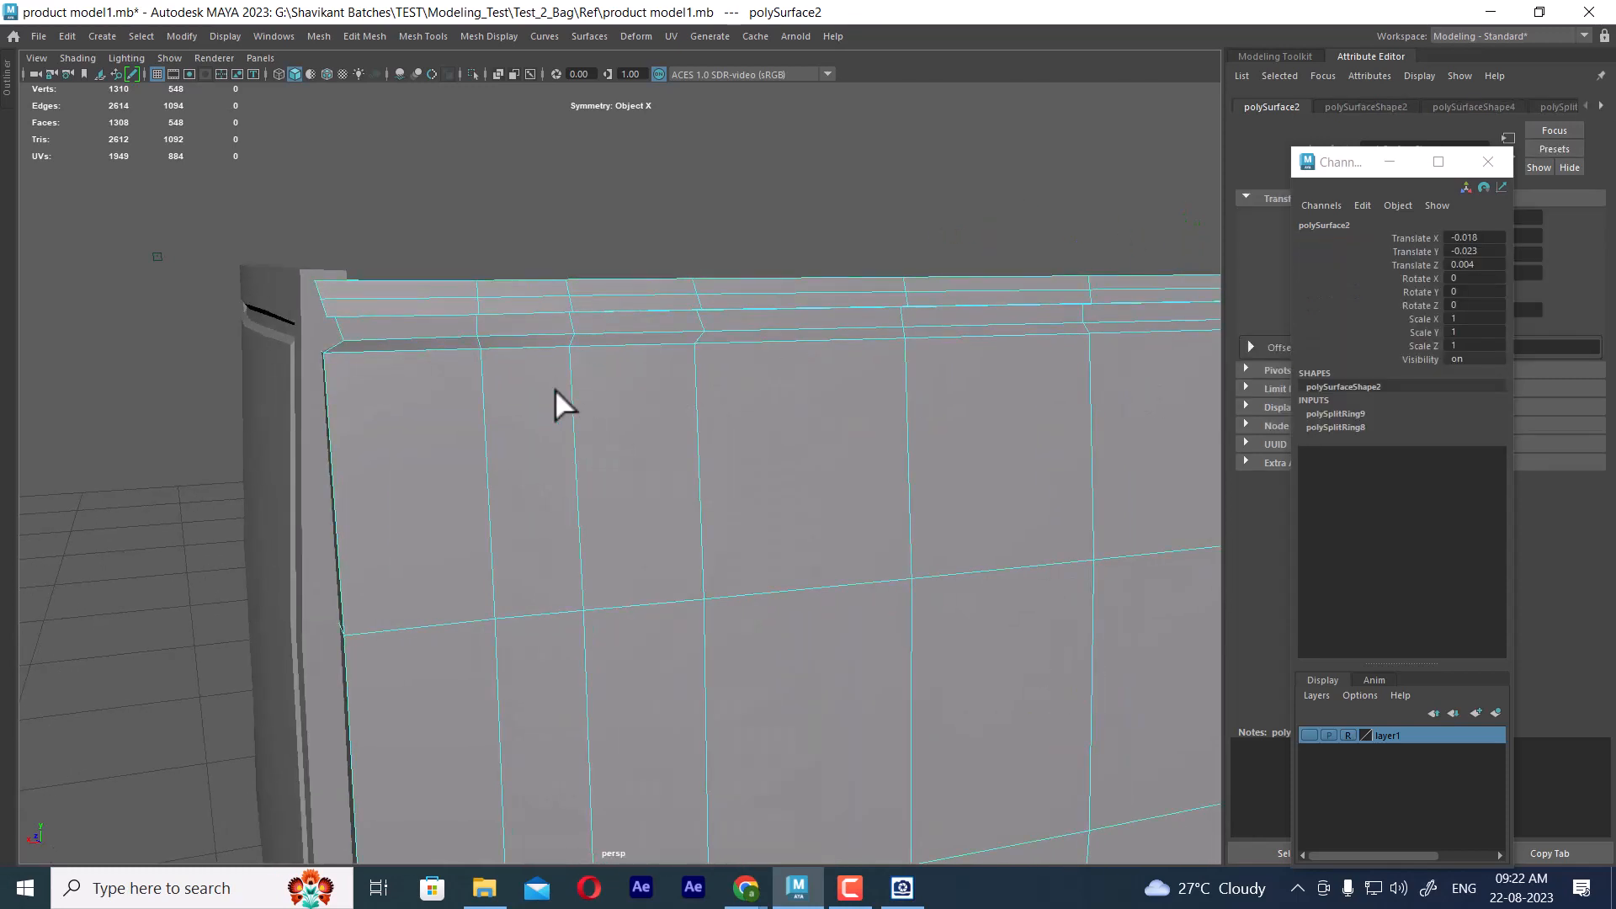
click(569, 360)
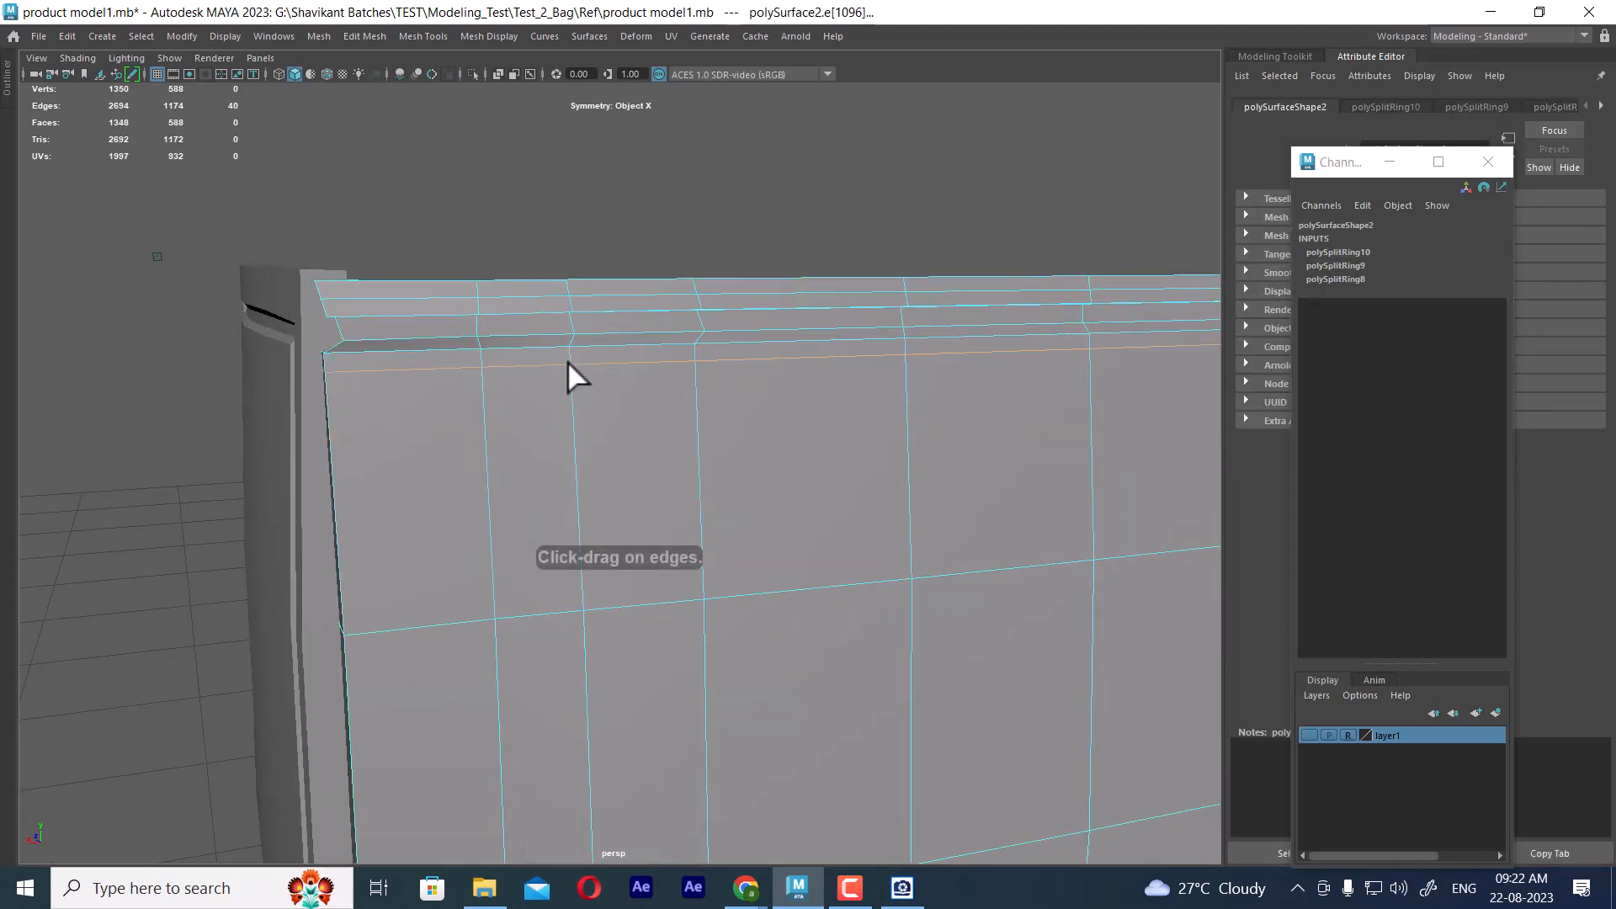
key(3)
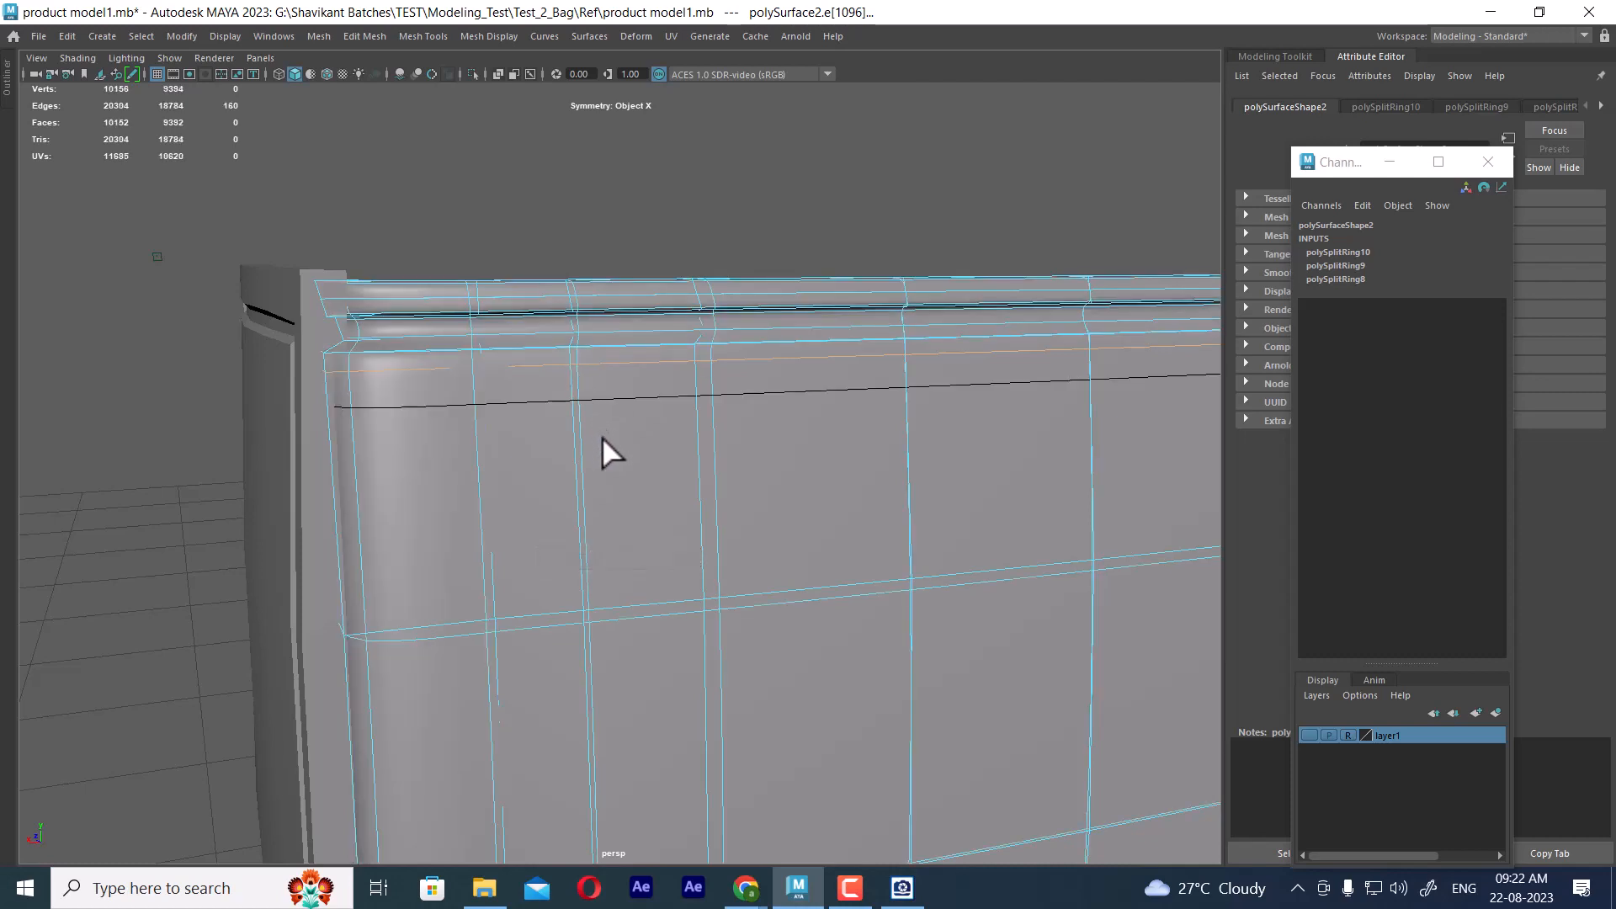
Return the frame to smoothed display and check how it meets the front panel
key(w)
right_drag(485, 343, 566, 320)
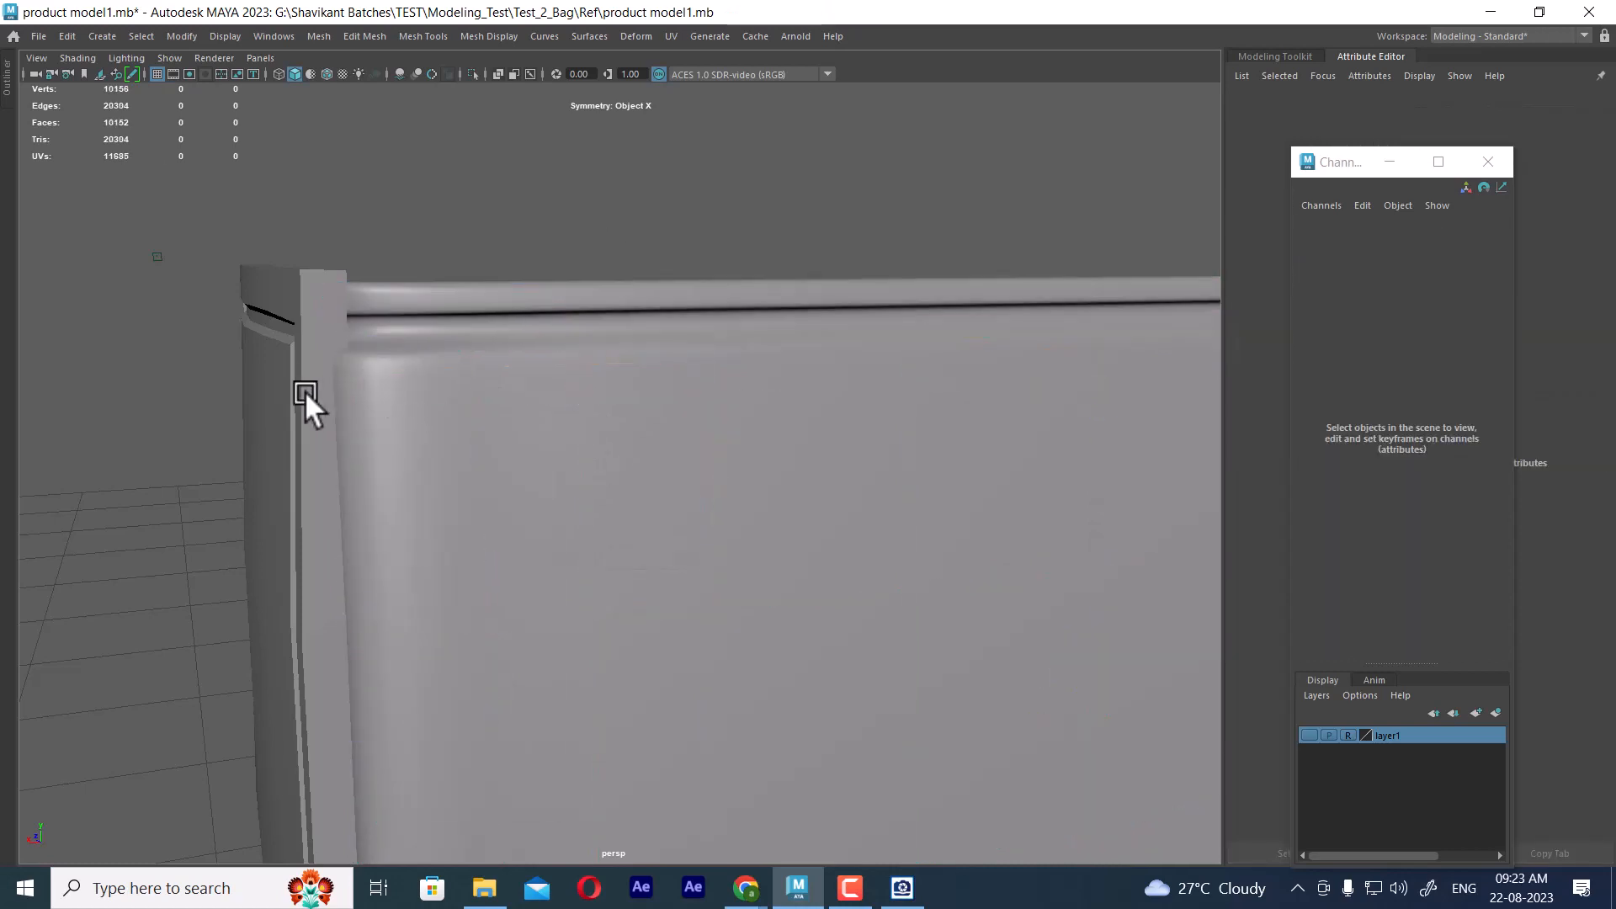
click(305, 390)
key(3)
click(534, 194)
alt+drag(524, 227, 621, 416)
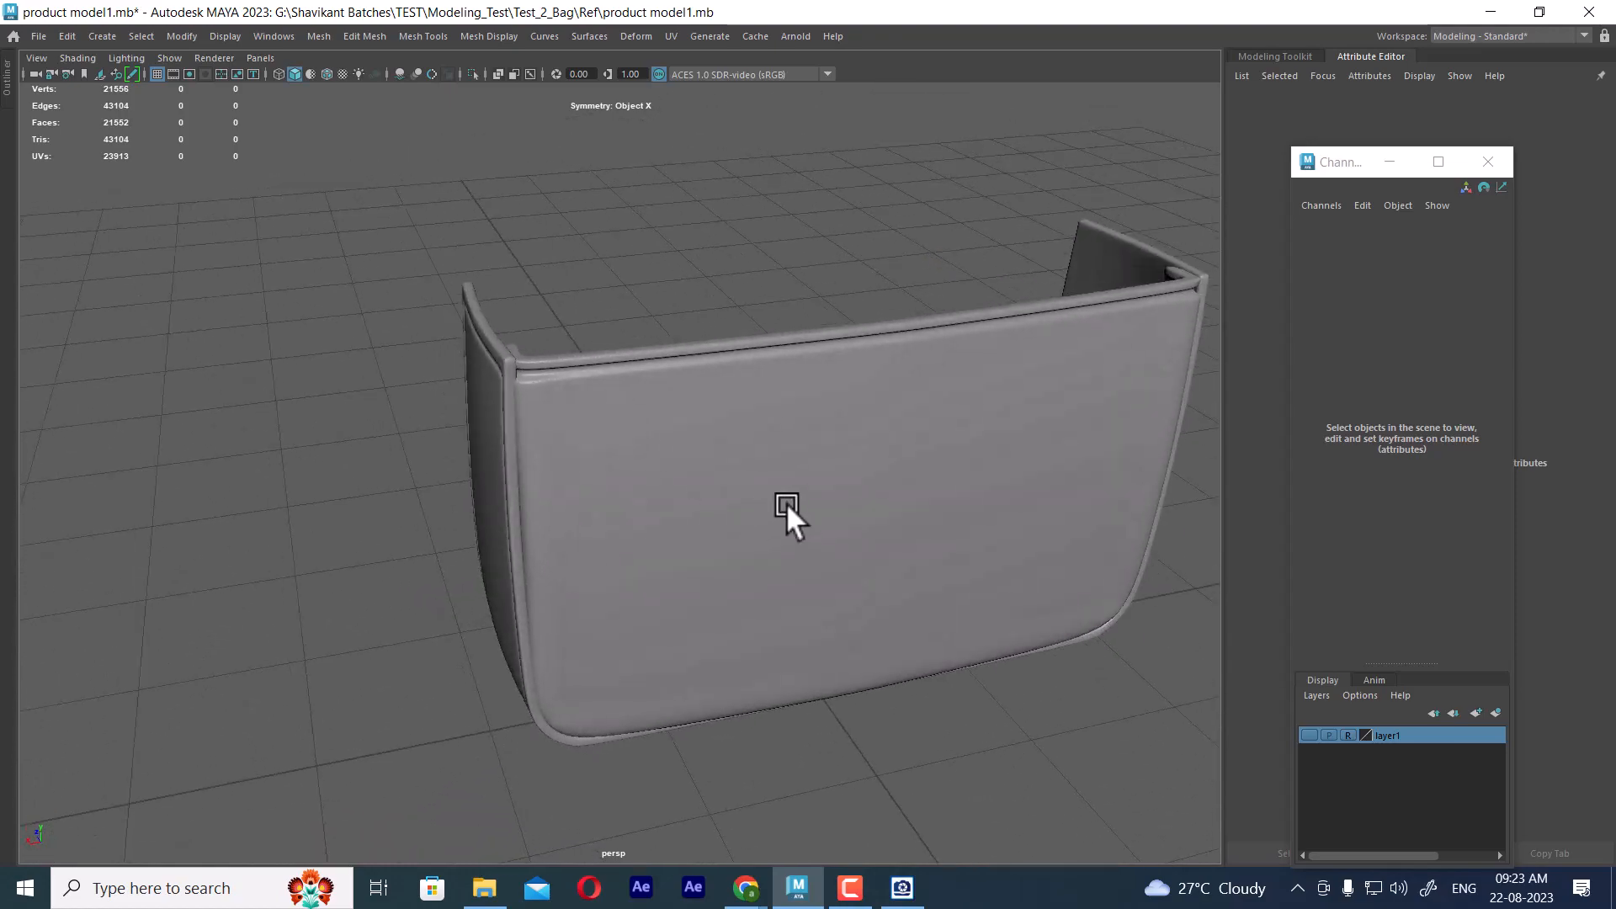
Examine the front panel from the front and below, selecting its vertical centre edge loop and converting the selection to vertices
alt+middle_drag(786, 502, 526, 345)
alt+drag(526, 345, 552, 402)
click(653, 407)
alt+drag(653, 408, 552, 271)
alt+right_drag(848, 342, 847, 434)
alt+middle_drag(846, 434, 821, 320)
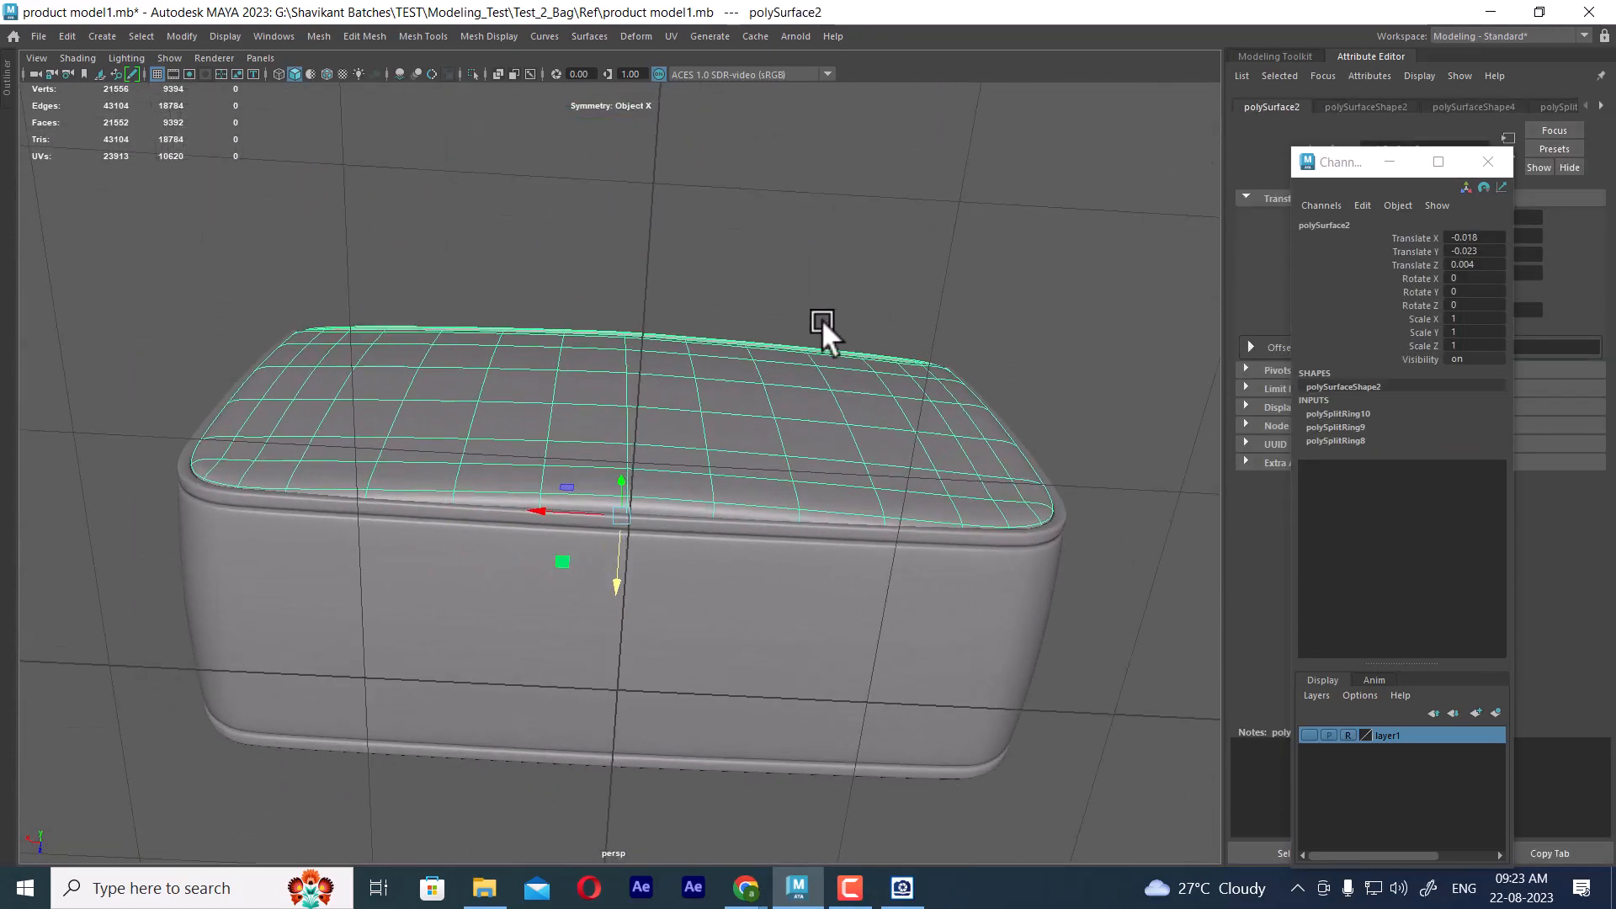
right_drag(821, 320, 769, 63)
double_click(627, 384)
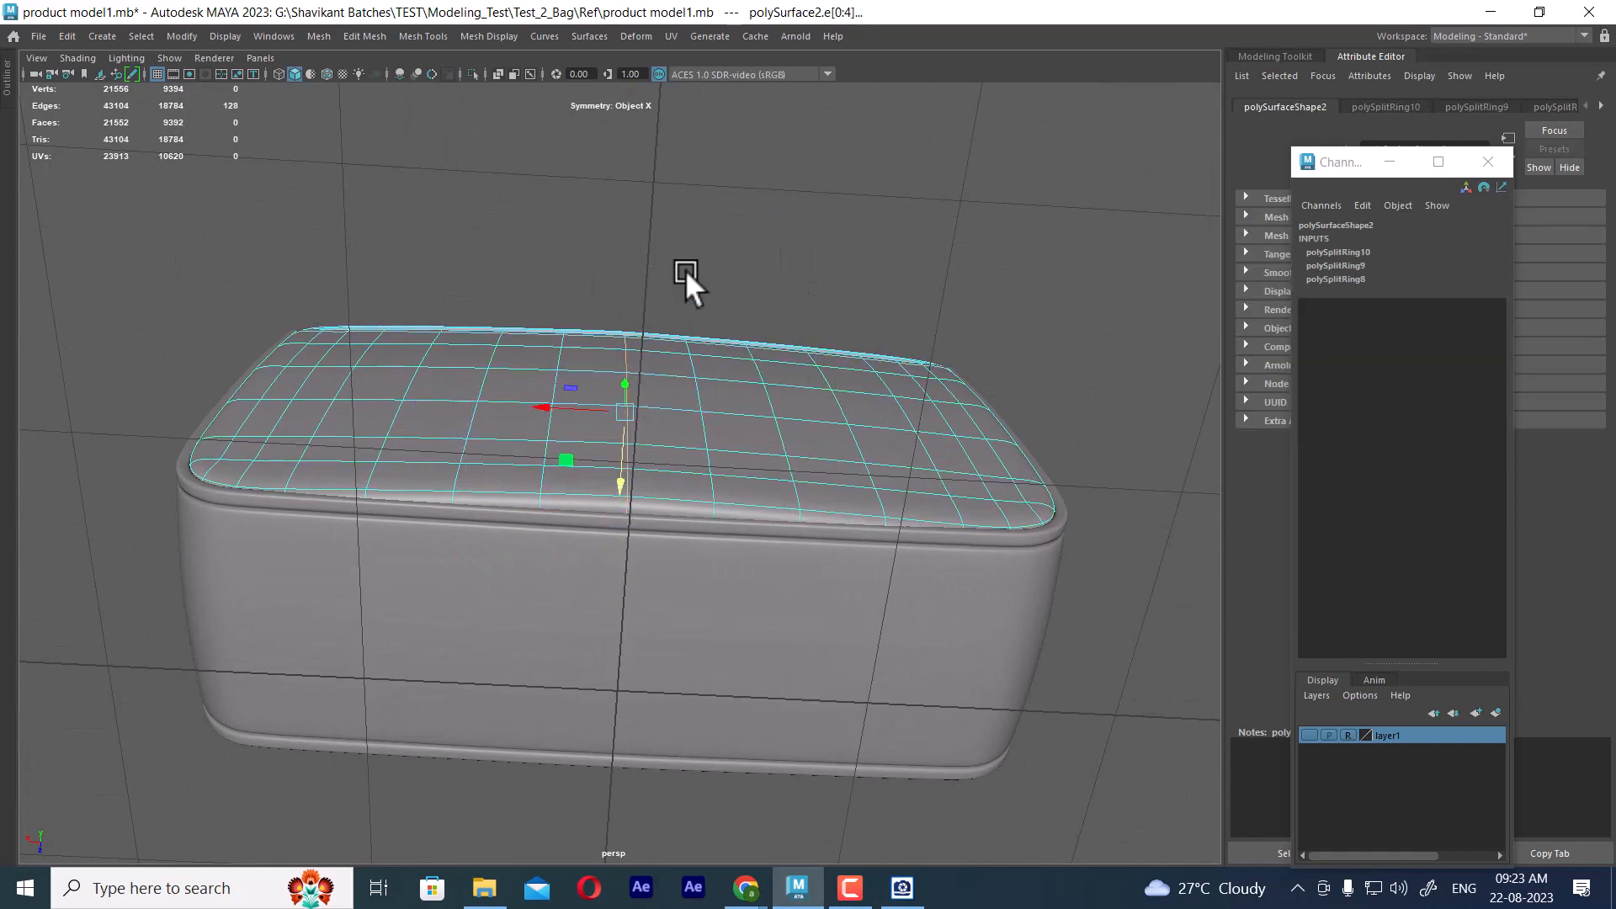
alt+drag(684, 269, 851, 448)
alt+middle_drag(852, 448, 862, 548)
ctrl+right_drag(993, 404, 653, 399)
Check the front panel's centre vertices and outward curve from above in the perspective and top views
shift+right_drag(850, 360, 927, 360)
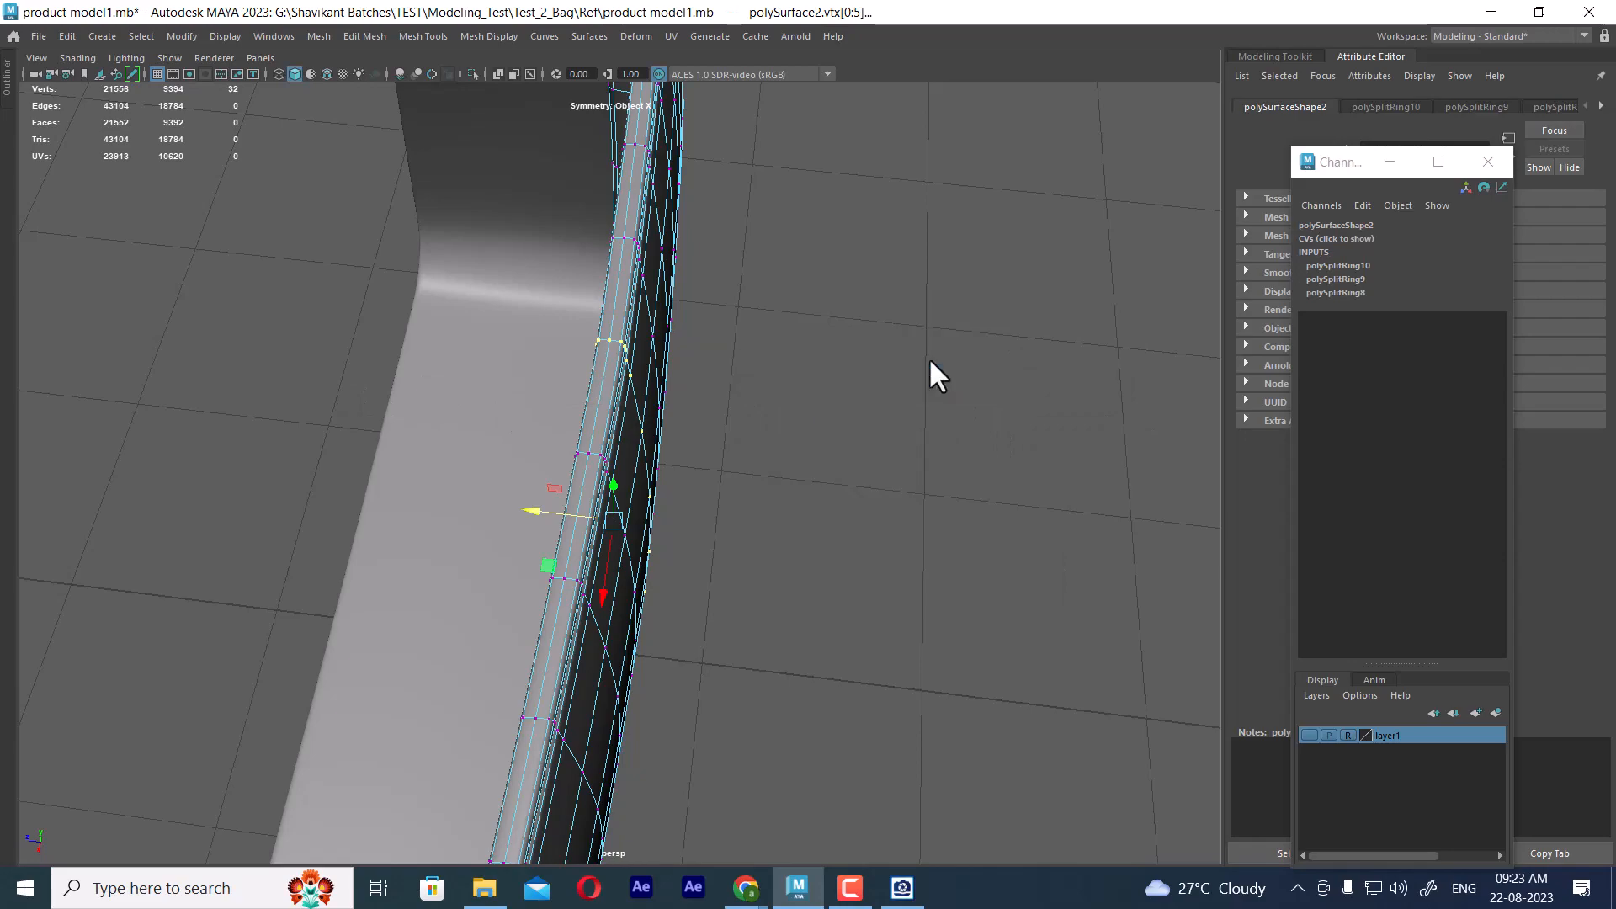
alt+drag(916, 361, 688, 327)
key(ctrl+z)
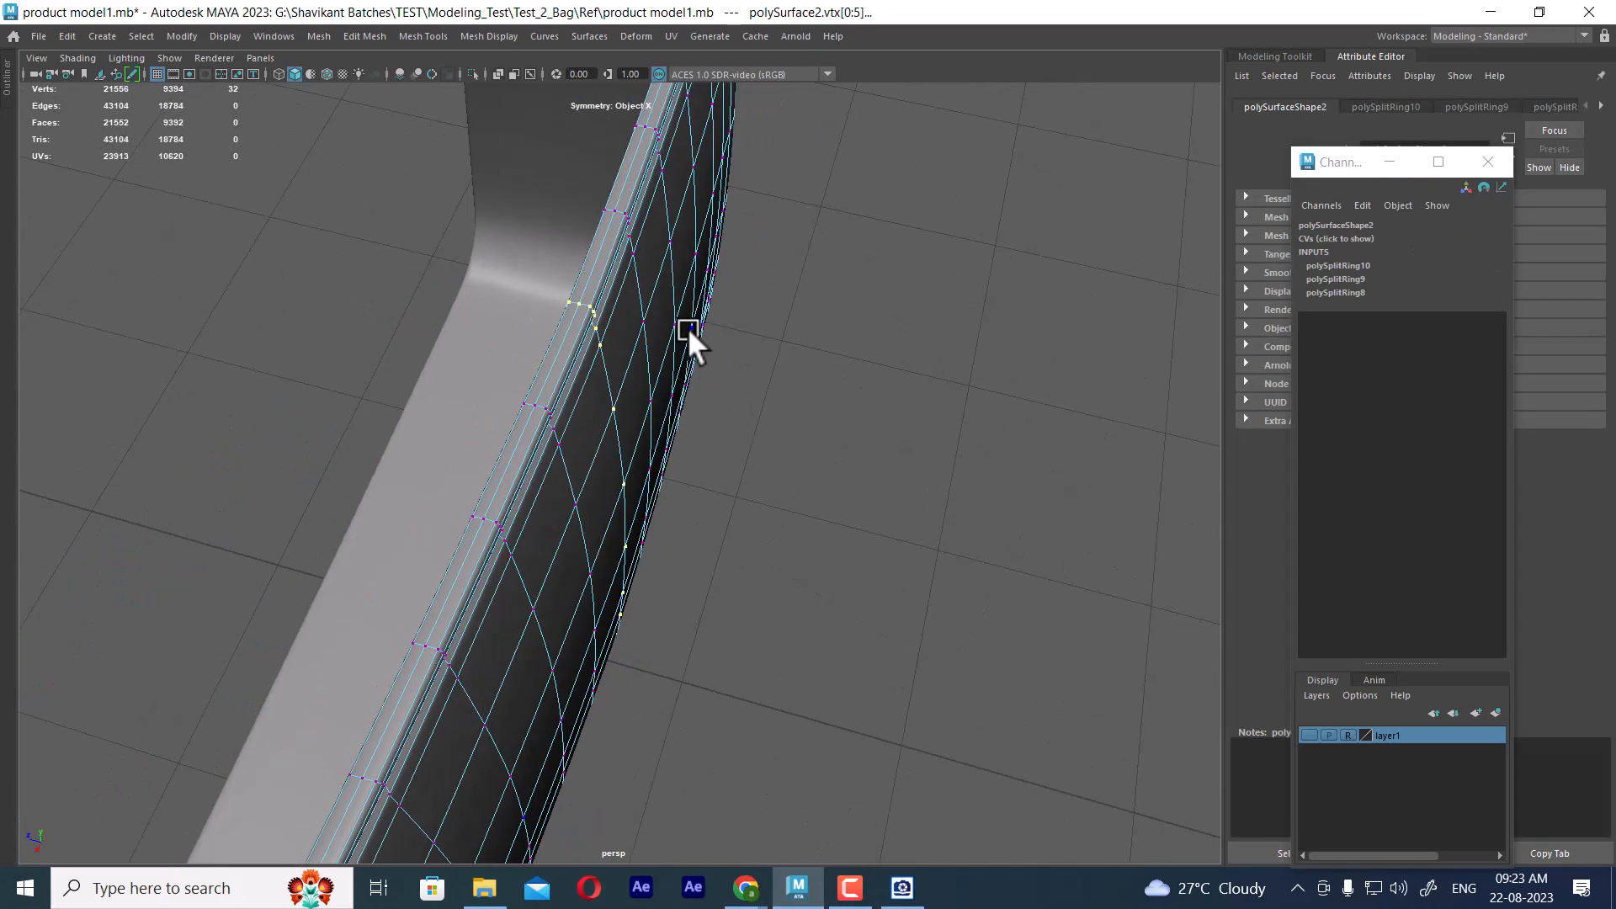
shift+right_drag(689, 327, 795, 291)
alt+drag(774, 340, 624, 350)
key(ctrl+z)
key(space)
drag(730, 421, 573, 425)
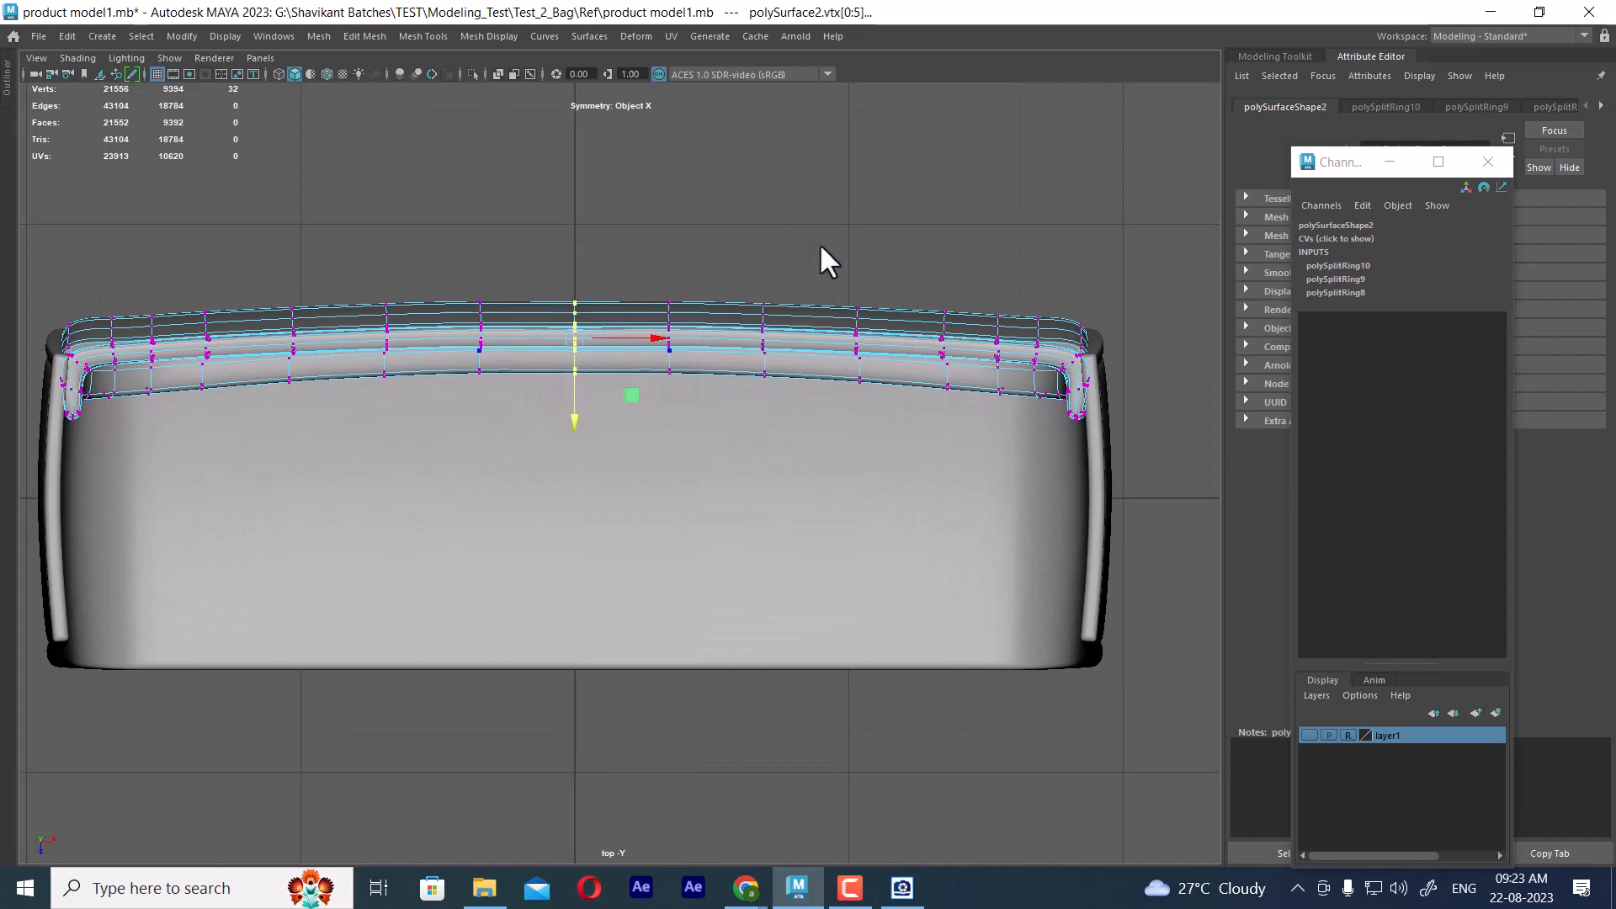
click(820, 245)
key(space)
Inspect the smoothed frame and front panel together from the side, underneath and front for fit and overall shape
drag(785, 371, 470, 483)
click(820, 484)
alt+drag(822, 487, 840, 538)
click(693, 608)
click(655, 533)
alt+drag(654, 533, 833, 439)
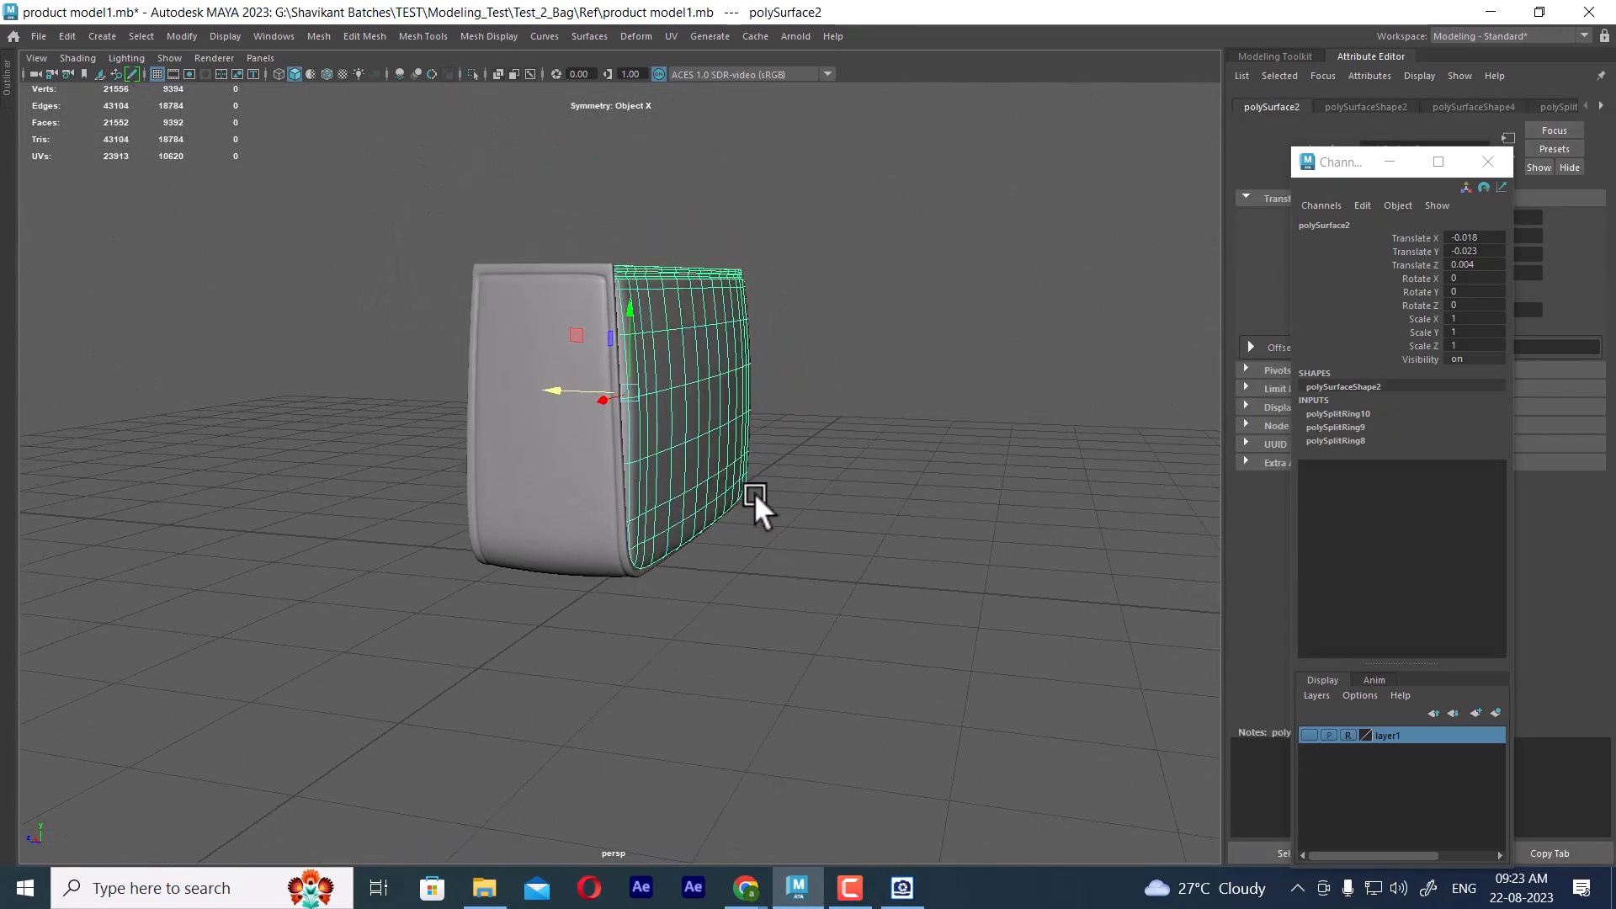
alt+drag(754, 492, 498, 367)
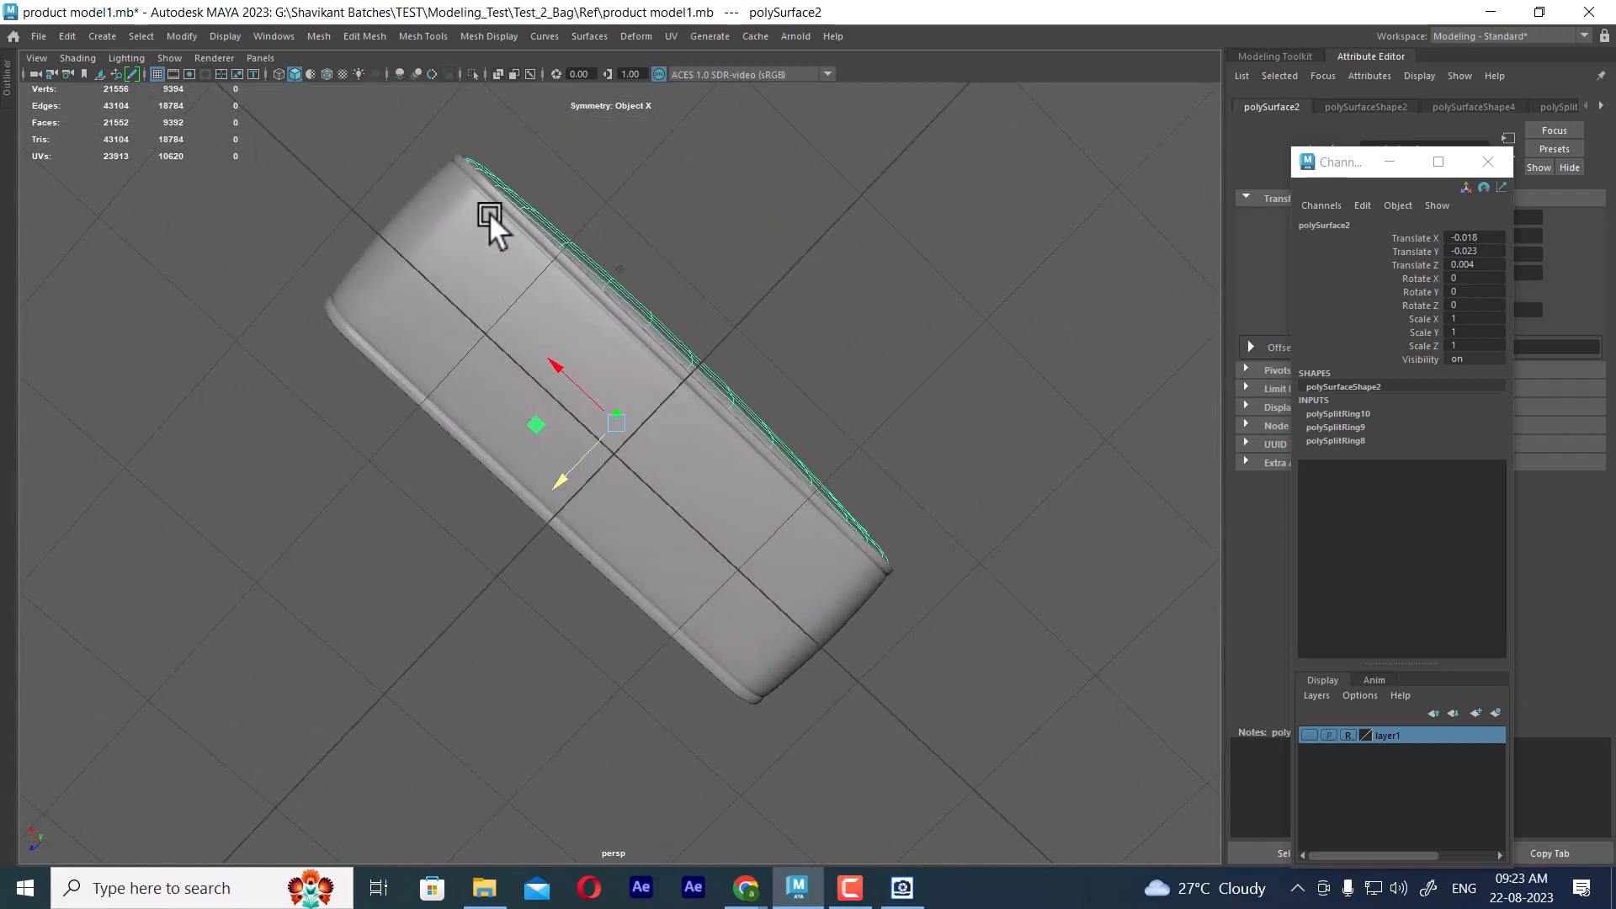
alt+drag(892, 554, 690, 620)
click(896, 609)
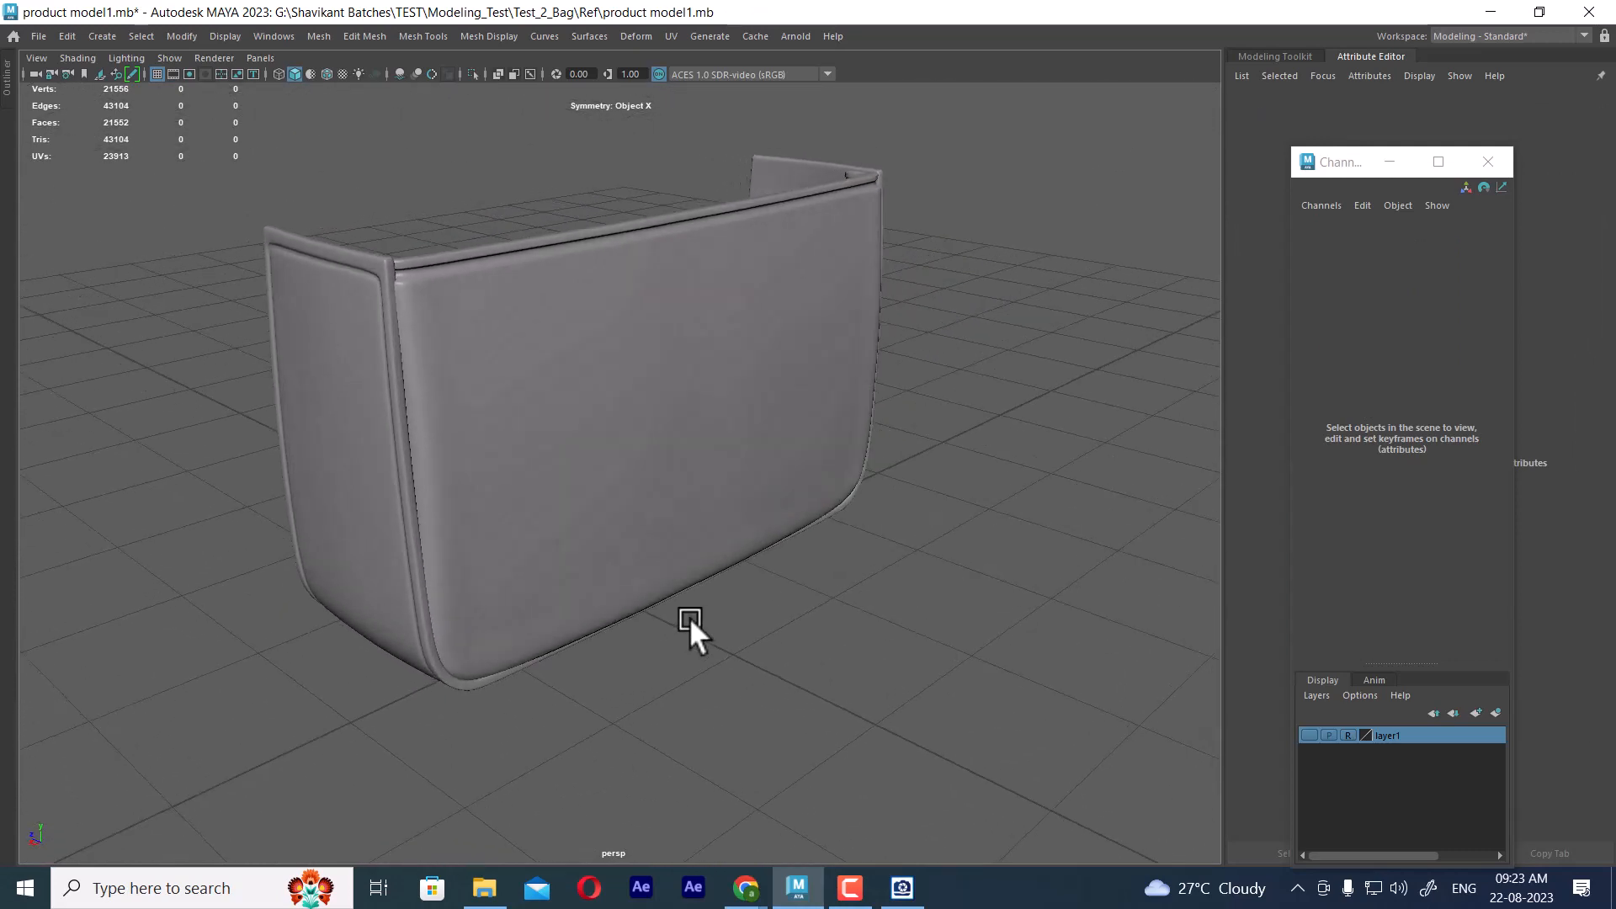